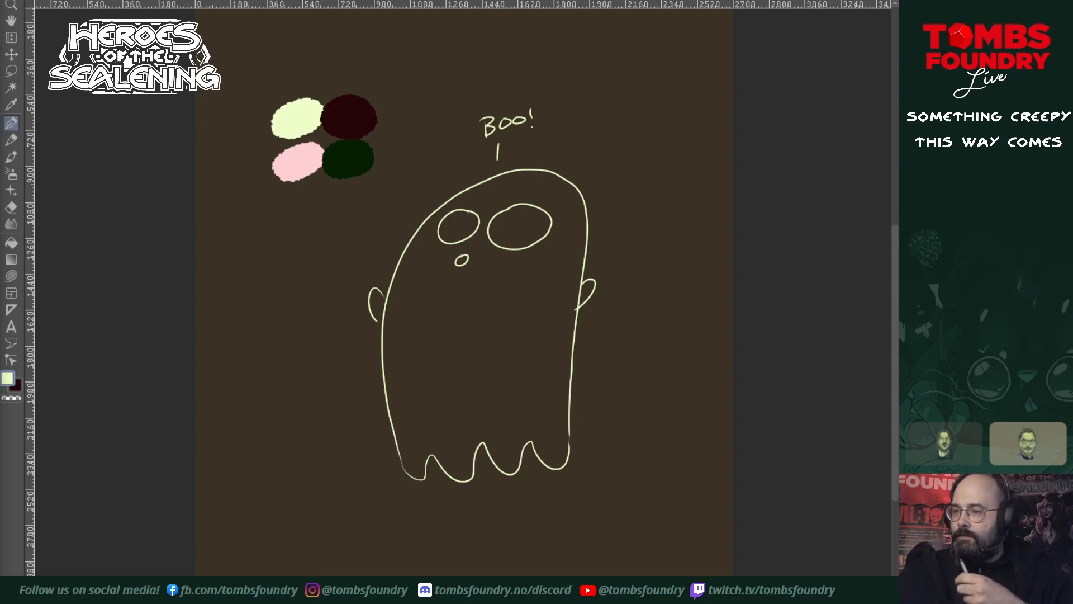
- Clear the ghost doodle and its "BOO!" lettering from the canvas, keeping the four colour swatches
{"action": "key", "text": "Delete"}
{"action": "key", "text": "ctrl+z"}
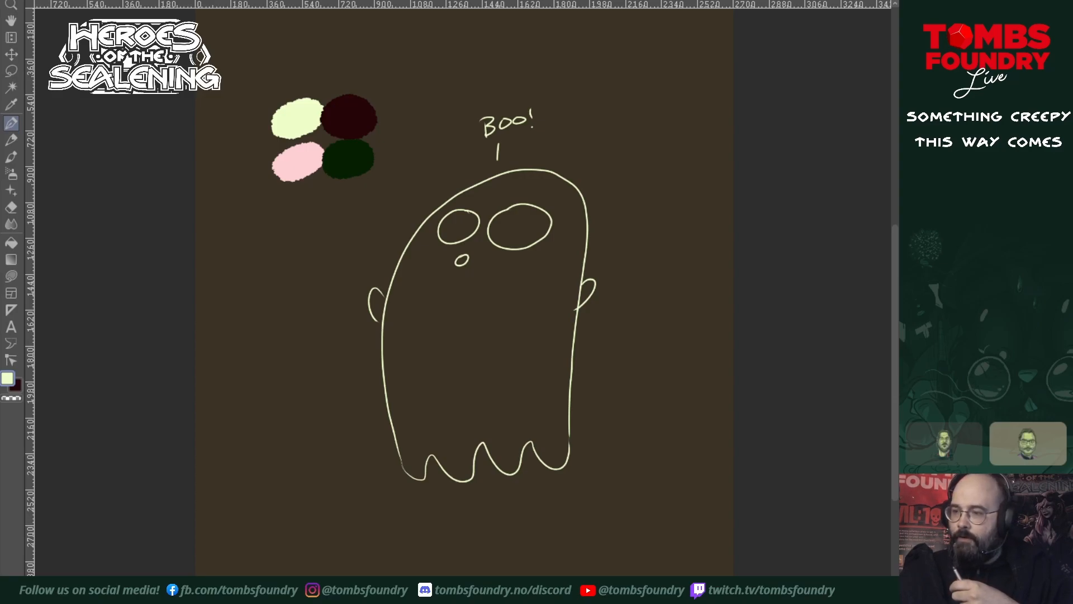
{"action": "key", "text": "Delete"}
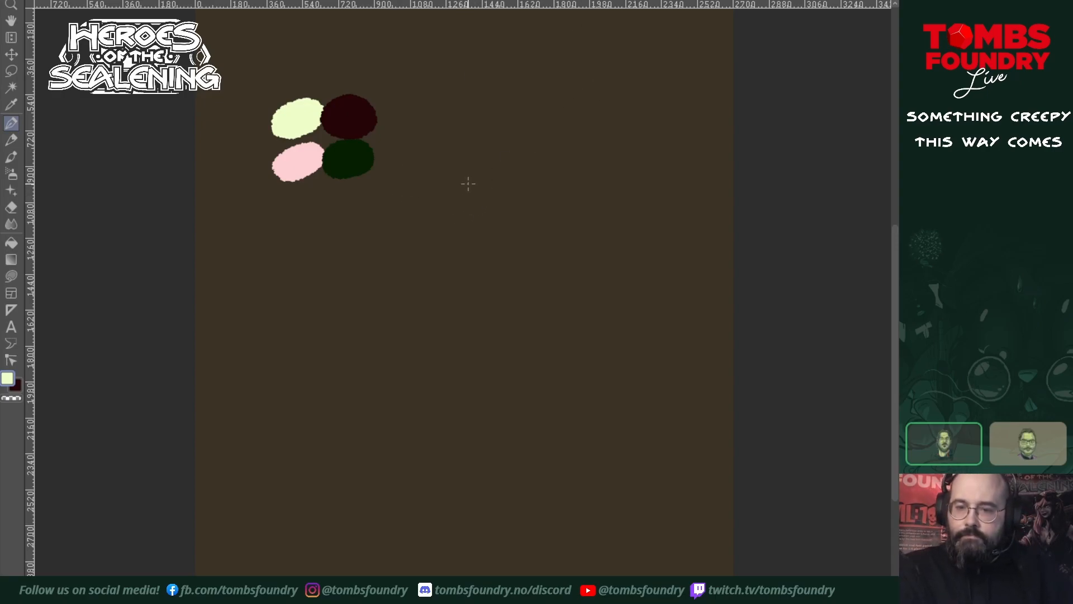
- Sketch a large rounded head with light, overlapping pale strokes in the upper middle of the canvas, narrowing toward the chin
{"action": "left_click_drag", "start_coordinate": [415, 256], "coordinate": [500, 181]}
{"action": "mouse_move", "coordinate": [436, 210]}
{"action": "left_mouse_down"}
{"action": "mouse_move", "coordinate": [513, 199]}
{"action": "mouse_move", "coordinate": [490, 181]}
{"action": "mouse_move", "coordinate": [527, 222]}
{"action": "left_mouse_up"}
{"action": "left_click_drag", "start_coordinate": [426, 229], "coordinate": [436, 311]}
{"action": "mouse_move", "coordinate": [422, 251]}
{"action": "left_mouse_down"}
{"action": "mouse_move", "coordinate": [461, 317]}
{"action": "mouse_move", "coordinate": [427, 284]}
{"action": "mouse_move", "coordinate": [482, 322]}
{"action": "mouse_move", "coordinate": [428, 295]}
{"action": "mouse_move", "coordinate": [475, 307]}
{"action": "mouse_move", "coordinate": [479, 320]}
{"action": "mouse_move", "coordinate": [434, 305]}
{"action": "mouse_move", "coordinate": [502, 327]}
{"action": "mouse_move", "coordinate": [546, 269]}
{"action": "left_mouse_up"}
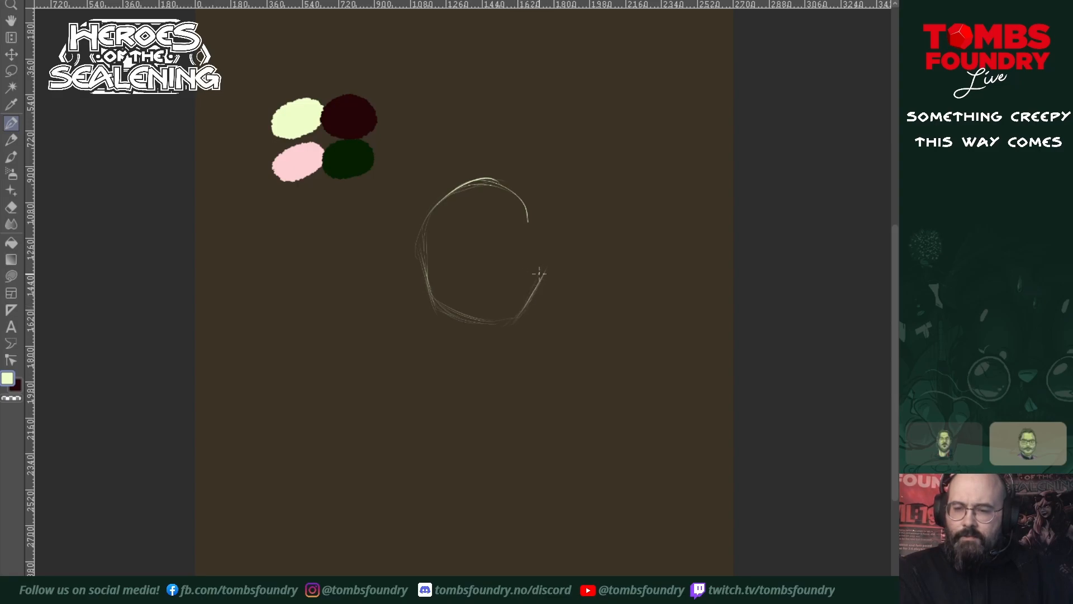
{"action": "left_click_drag", "start_coordinate": [522, 200], "coordinate": [531, 225]}
{"action": "left_click_drag", "start_coordinate": [540, 275], "coordinate": [541, 274]}
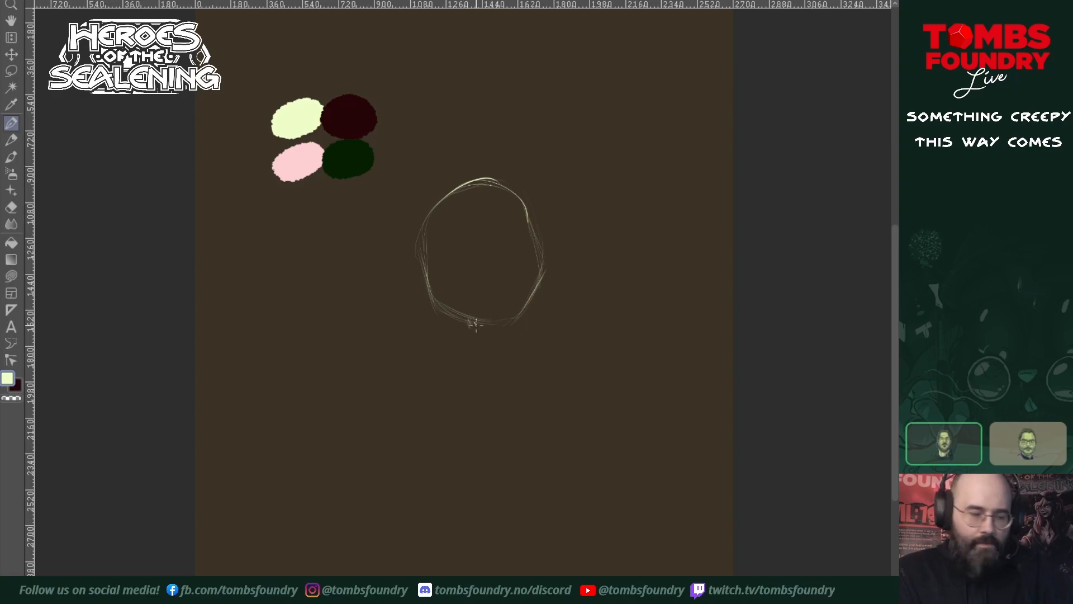
- Sketch the small torso under the head, with sloping shoulders, curved sides and a waistline
{"action": "mouse_move", "coordinate": [474, 322]}
{"action": "left_mouse_down"}
{"action": "mouse_move", "coordinate": [500, 334]}
{"action": "mouse_move", "coordinate": [477, 322]}
{"action": "mouse_move", "coordinate": [506, 332]}
{"action": "mouse_move", "coordinate": [526, 320]}
{"action": "mouse_move", "coordinate": [513, 329]}
{"action": "mouse_move", "coordinate": [520, 310]}
{"action": "mouse_move", "coordinate": [513, 325]}
{"action": "mouse_move", "coordinate": [461, 328]}
{"action": "mouse_move", "coordinate": [459, 384]}
{"action": "mouse_move", "coordinate": [441, 358]}
{"action": "mouse_move", "coordinate": [523, 419]}
{"action": "left_mouse_up"}
{"action": "left_click_drag", "start_coordinate": [539, 352], "coordinate": [538, 412]}
{"action": "mouse_move", "coordinate": [518, 324]}
{"action": "left_mouse_down"}
{"action": "mouse_move", "coordinate": [540, 312]}
{"action": "mouse_move", "coordinate": [542, 353]}
{"action": "left_mouse_up"}
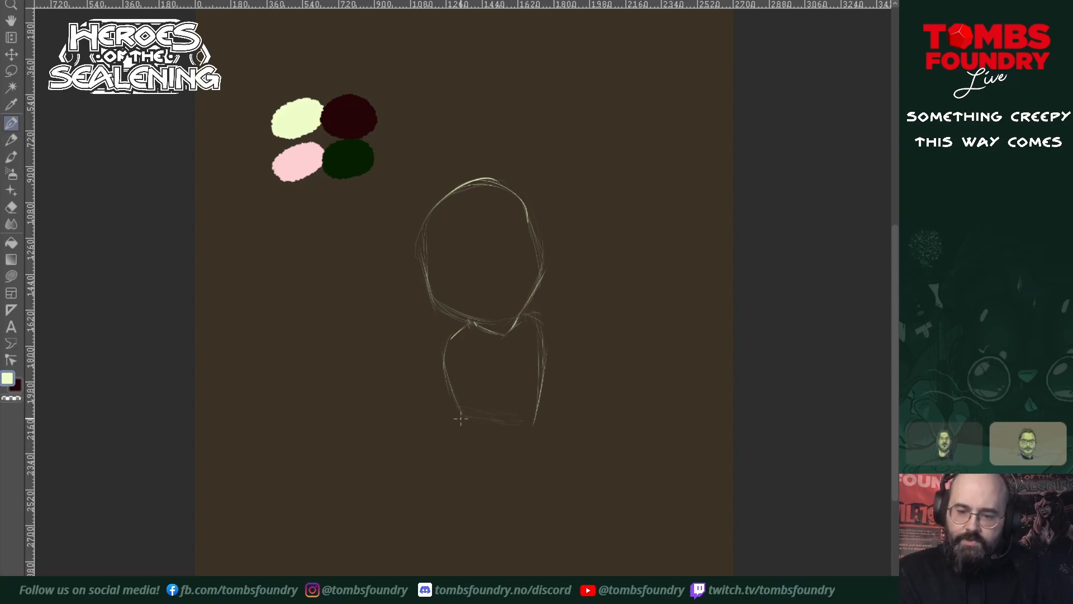
- Sketch a long flared skirt from the waist, with both side contours and a wavy hem
{"action": "left_click_drag", "start_coordinate": [458, 418], "coordinate": [432, 461]}
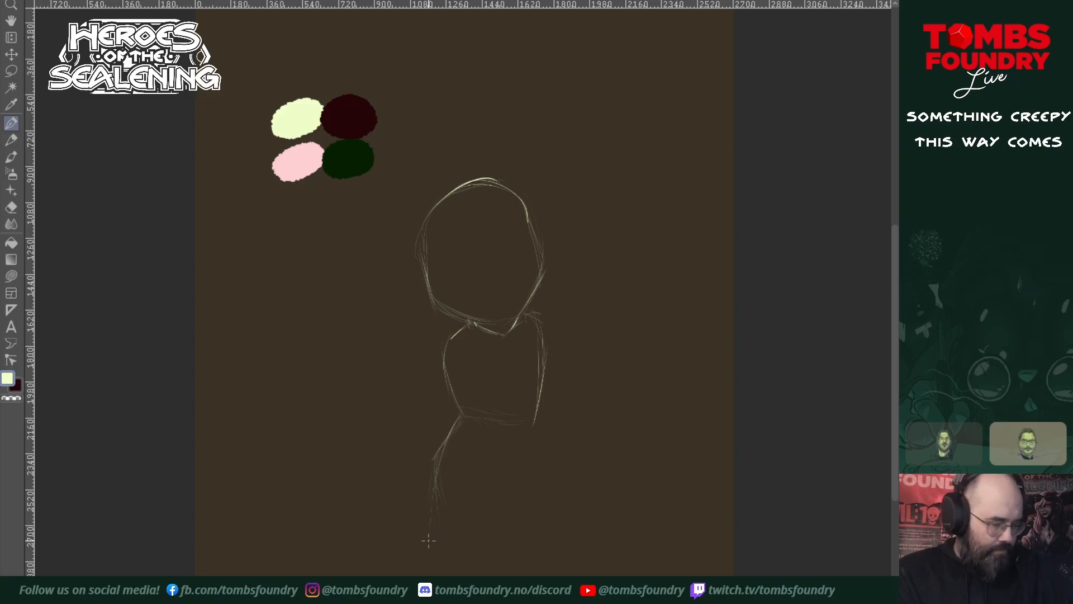
{"action": "left_click_drag", "start_coordinate": [436, 456], "coordinate": [416, 538]}
{"action": "left_click_drag", "start_coordinate": [437, 452], "coordinate": [425, 507]}
{"action": "left_click_drag", "start_coordinate": [447, 435], "coordinate": [436, 456]}
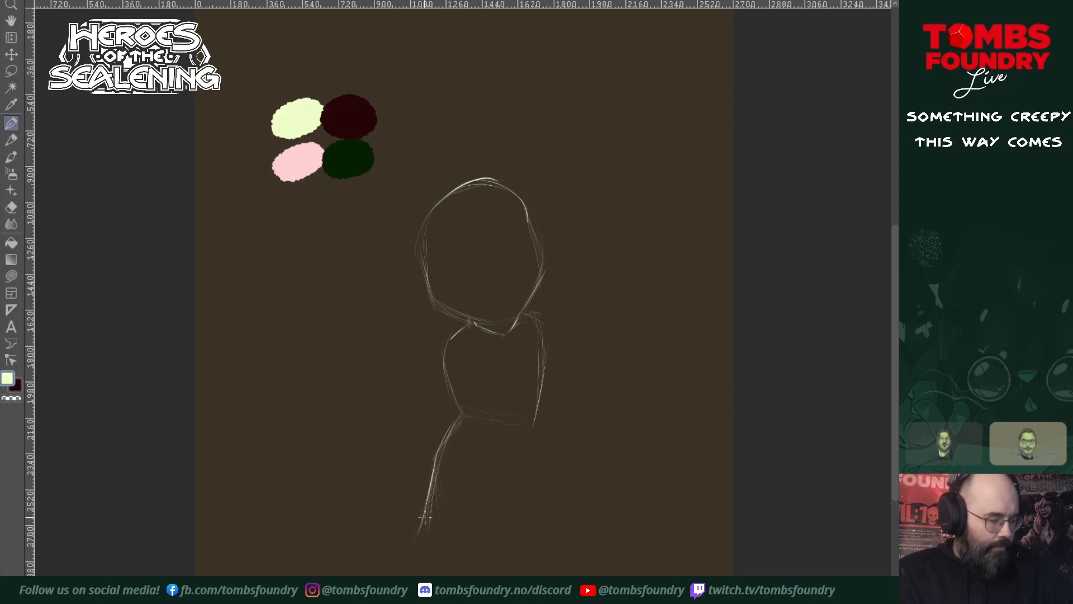
{"action": "mouse_move", "coordinate": [428, 537]}
{"action": "left_mouse_down"}
{"action": "mouse_move", "coordinate": [480, 555]}
{"action": "mouse_move", "coordinate": [506, 534]}
{"action": "mouse_move", "coordinate": [505, 547]}
{"action": "mouse_move", "coordinate": [529, 544]}
{"action": "mouse_move", "coordinate": [516, 546]}
{"action": "mouse_move", "coordinate": [557, 503]}
{"action": "left_mouse_up"}
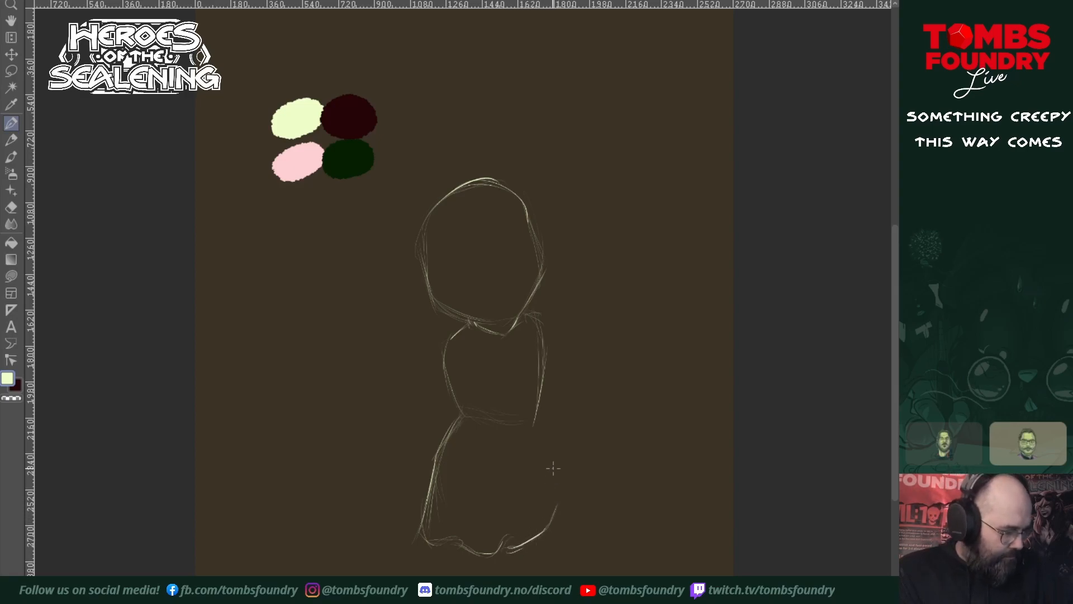
{"action": "left_click_drag", "start_coordinate": [535, 420], "coordinate": [545, 466]}
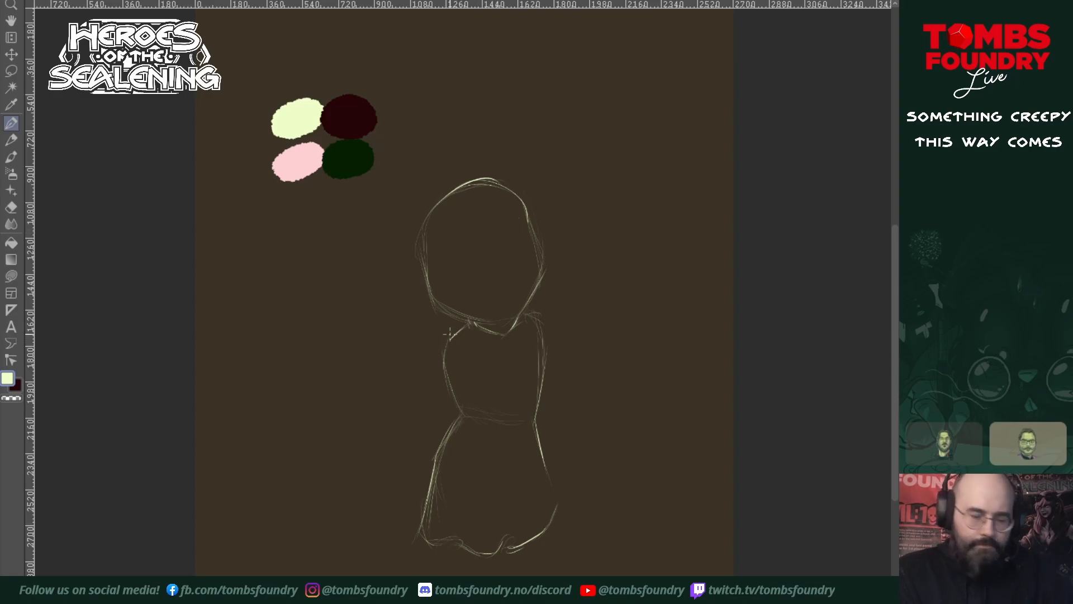
- Add rounded shoulders, an oval at each armhole and a bib panel on the chest, reinforcing the jawline
{"action": "mouse_move", "coordinate": [459, 342]}
{"action": "left_mouse_down"}
{"action": "mouse_move", "coordinate": [441, 375]}
{"action": "mouse_move", "coordinate": [456, 350]}
{"action": "left_mouse_up"}
{"action": "mouse_move", "coordinate": [541, 335]}
{"action": "left_mouse_down"}
{"action": "mouse_move", "coordinate": [551, 357]}
{"action": "mouse_move", "coordinate": [536, 367]}
{"action": "mouse_move", "coordinate": [553, 332]}
{"action": "left_mouse_up"}
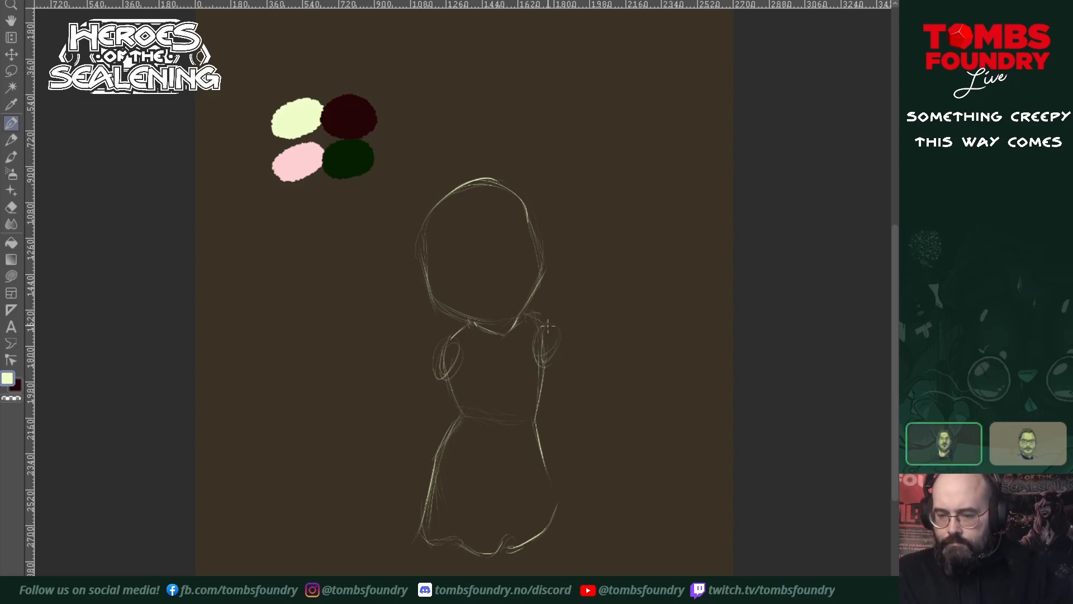
{"action": "left_click_drag", "start_coordinate": [437, 300], "coordinate": [488, 322]}
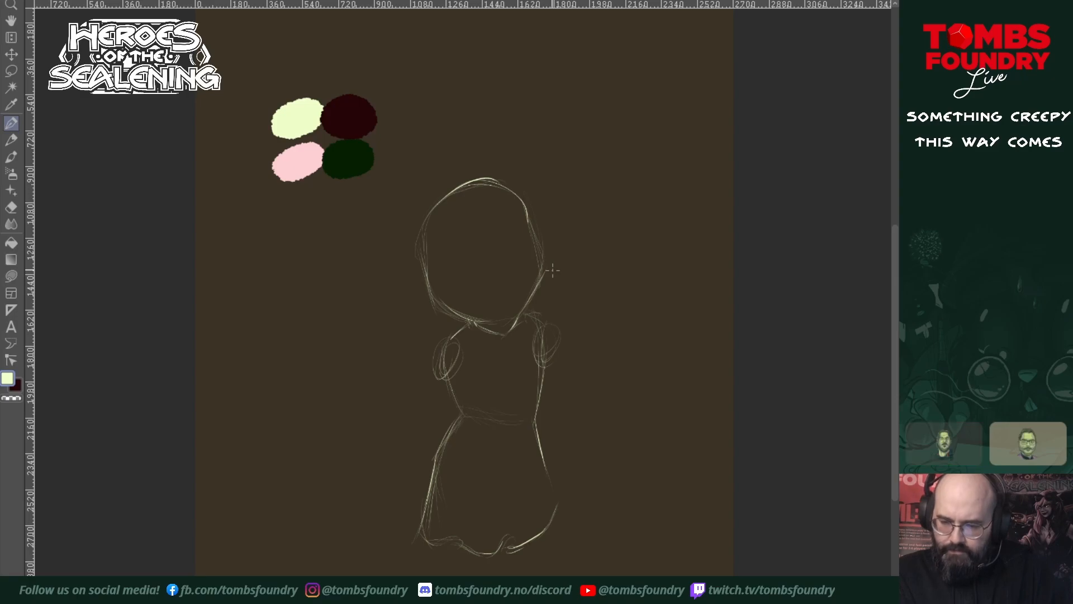
{"action": "mouse_move", "coordinate": [465, 339]}
{"action": "left_mouse_down"}
{"action": "mouse_move", "coordinate": [475, 358]}
{"action": "mouse_move", "coordinate": [469, 333]}
{"action": "mouse_move", "coordinate": [476, 338]}
{"action": "mouse_move", "coordinate": [472, 363]}
{"action": "mouse_move", "coordinate": [526, 339]}
{"action": "mouse_move", "coordinate": [533, 355]}
{"action": "mouse_move", "coordinate": [470, 372]}
{"action": "mouse_move", "coordinate": [478, 342]}
{"action": "left_mouse_up"}
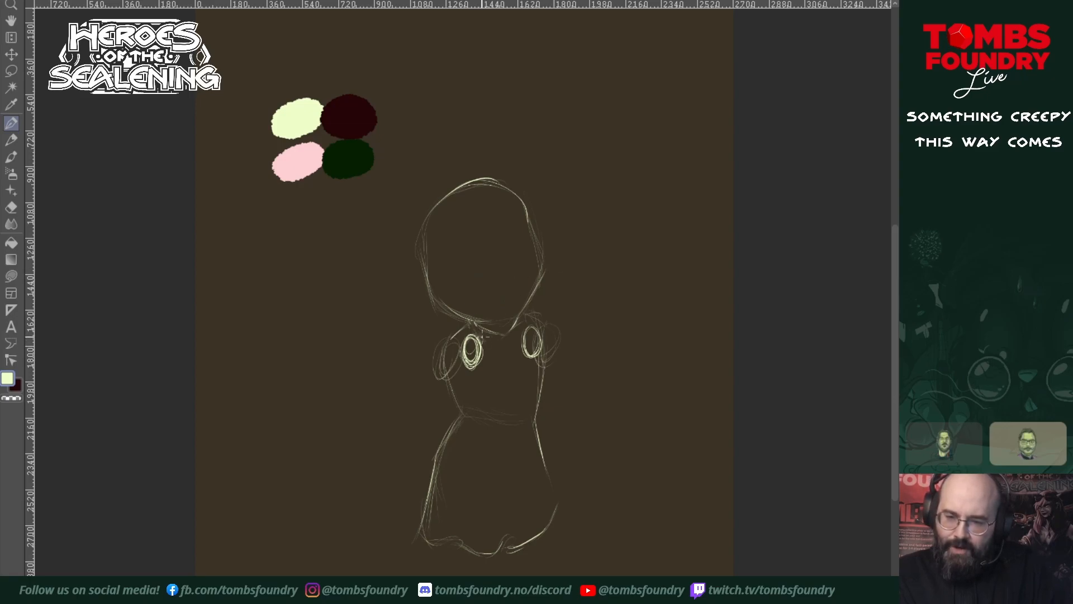
{"action": "mouse_move", "coordinate": [482, 338]}
{"action": "left_mouse_down"}
{"action": "mouse_move", "coordinate": [503, 383]}
{"action": "mouse_move", "coordinate": [529, 366]}
{"action": "mouse_move", "coordinate": [527, 376]}
{"action": "mouse_move", "coordinate": [530, 325]}
{"action": "left_mouse_up"}
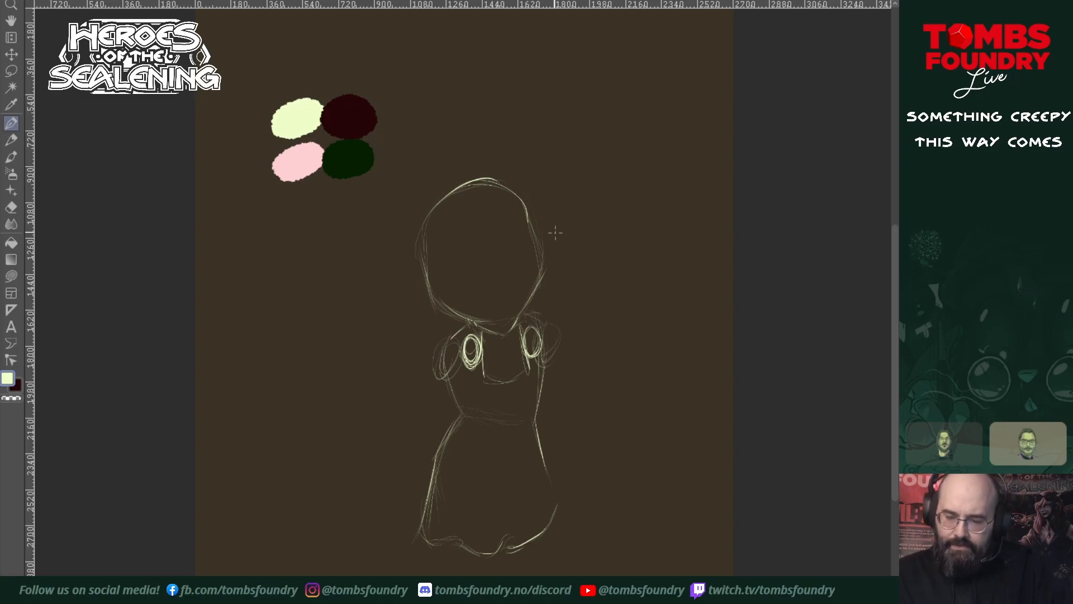
- Strengthen the wavy skirt hem and sketch the underskirt edges below it
{"action": "mouse_move", "coordinate": [428, 520]}
{"action": "left_mouse_down"}
{"action": "mouse_move", "coordinate": [462, 532]}
{"action": "mouse_move", "coordinate": [423, 542]}
{"action": "mouse_move", "coordinate": [465, 550]}
{"action": "mouse_move", "coordinate": [489, 550]}
{"action": "mouse_move", "coordinate": [515, 527]}
{"action": "mouse_move", "coordinate": [507, 538]}
{"action": "mouse_move", "coordinate": [526, 549]}
{"action": "mouse_move", "coordinate": [566, 511]}
{"action": "left_mouse_up"}
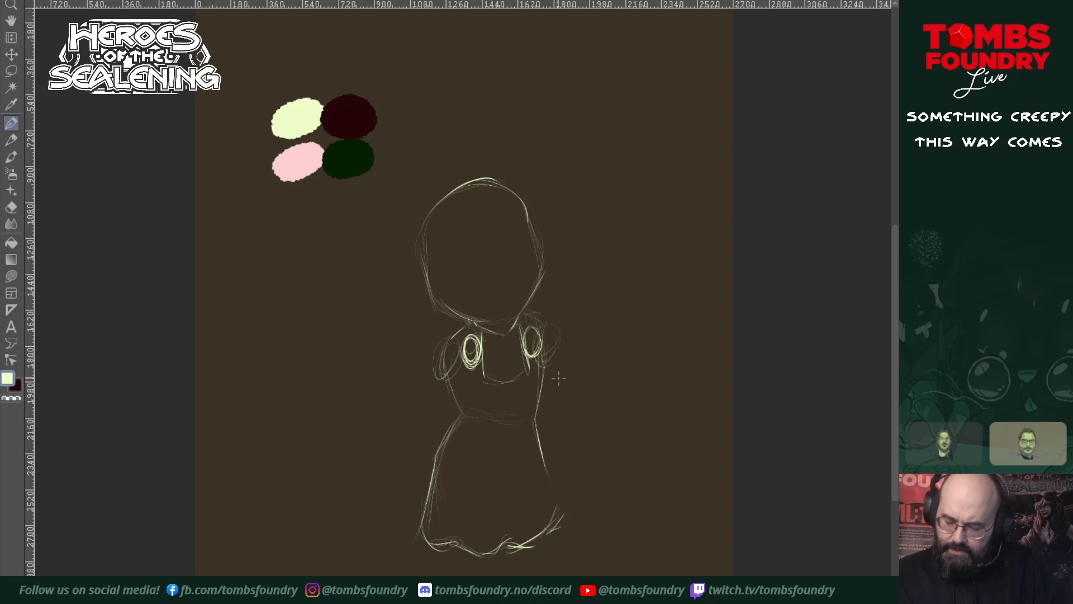
{"action": "left_click_drag", "start_coordinate": [426, 544], "coordinate": [416, 573]}
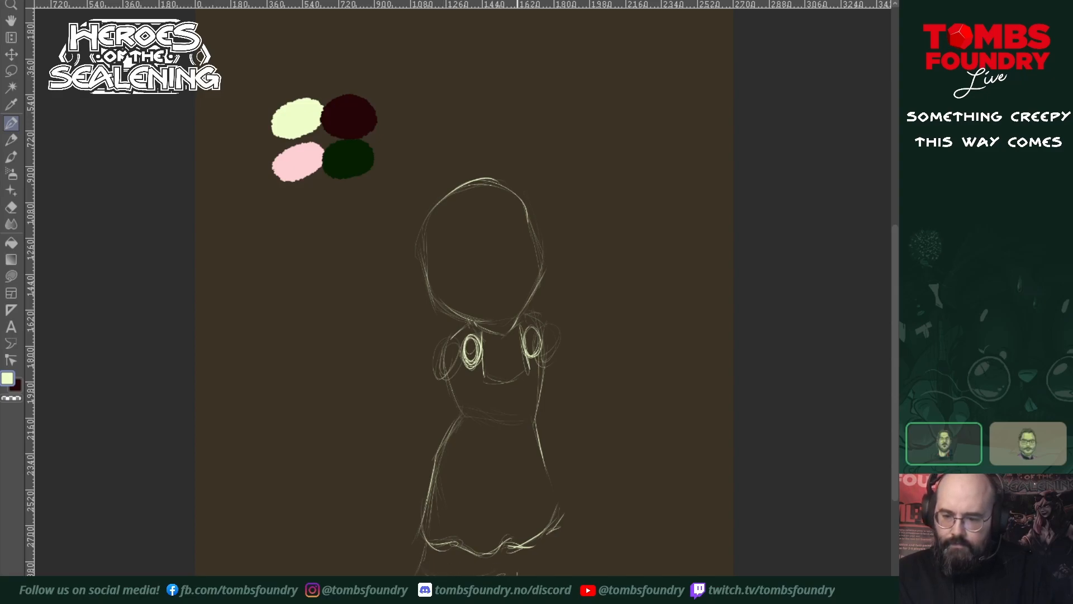
- Draw a row of small ovals along the waistline and firm up the side contours of the bodice
{"action": "mouse_move", "coordinate": [511, 421]}
{"action": "left_mouse_down"}
{"action": "mouse_move", "coordinate": [504, 450]}
{"action": "mouse_move", "coordinate": [510, 430]}
{"action": "mouse_move", "coordinate": [491, 422]}
{"action": "mouse_move", "coordinate": [485, 441]}
{"action": "mouse_move", "coordinate": [491, 417]}
{"action": "mouse_move", "coordinate": [482, 430]}
{"action": "mouse_move", "coordinate": [484, 418]}
{"action": "mouse_move", "coordinate": [462, 416]}
{"action": "mouse_move", "coordinate": [530, 430]}
{"action": "mouse_move", "coordinate": [543, 406]}
{"action": "mouse_move", "coordinate": [542, 383]}
{"action": "left_mouse_up"}
{"action": "left_click_drag", "start_coordinate": [460, 421], "coordinate": [451, 381]}
{"action": "left_click_drag", "start_coordinate": [541, 383], "coordinate": [542, 357]}
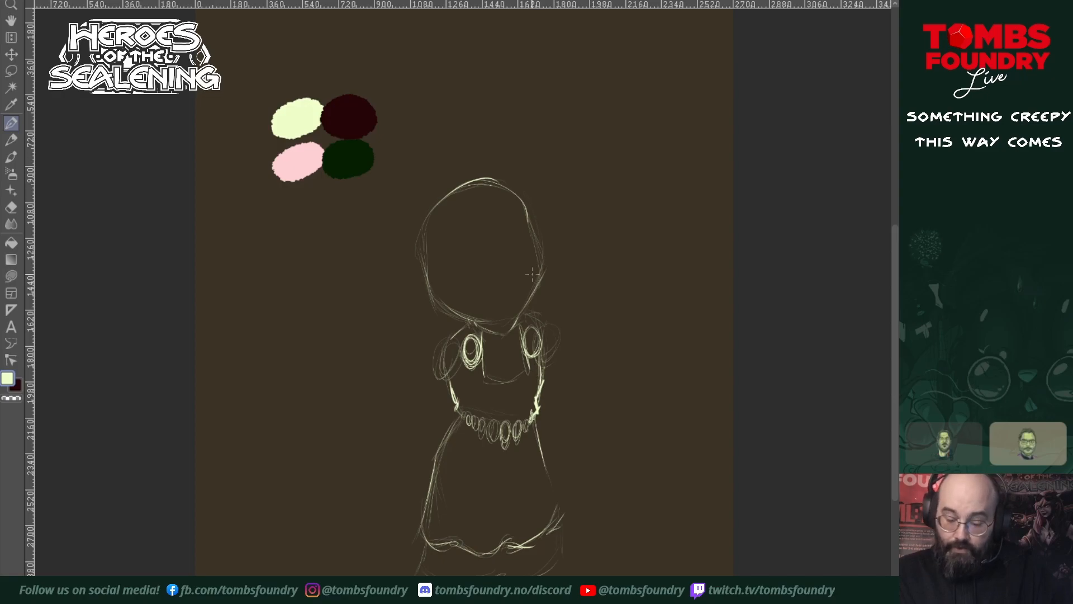
{"action": "left_click_drag", "start_coordinate": [454, 337], "coordinate": [458, 367]}
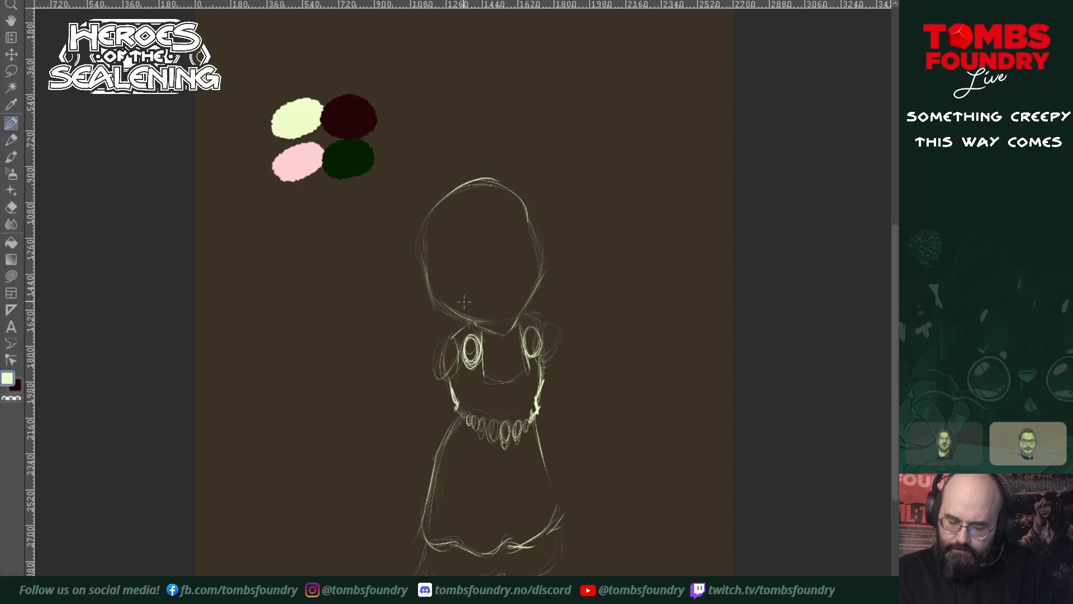
{"action": "left_click_drag", "start_coordinate": [457, 343], "coordinate": [455, 394]}
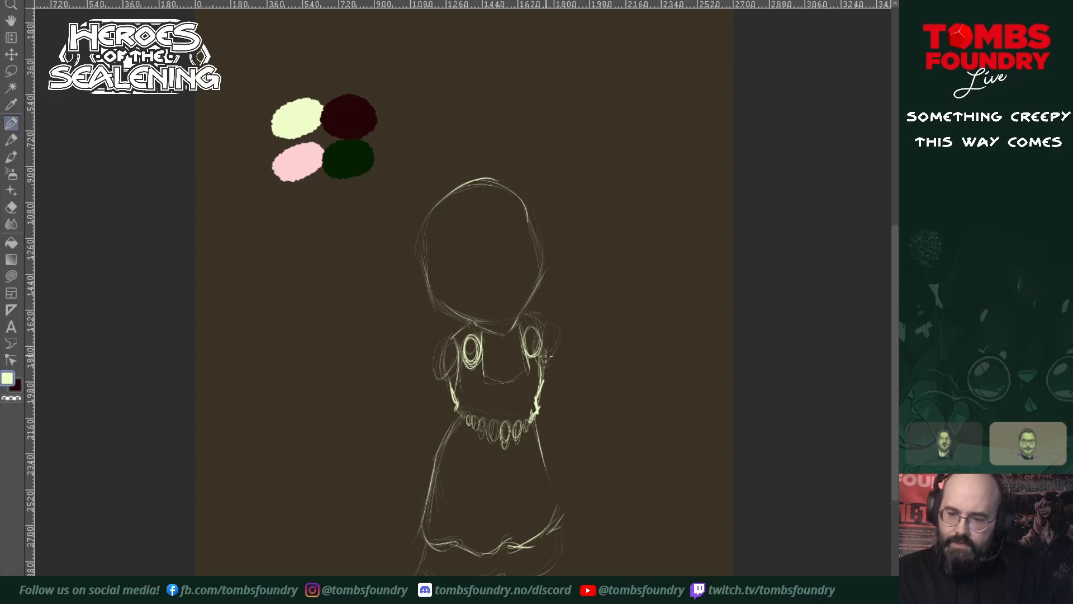
- Give the chest bib a jagged lower edge and add short fold lines under its neckline
{"action": "mouse_move", "coordinate": [485, 332]}
{"action": "left_mouse_down"}
{"action": "mouse_move", "coordinate": [486, 383]}
{"action": "mouse_move", "coordinate": [526, 373]}
{"action": "mouse_move", "coordinate": [512, 321]}
{"action": "mouse_move", "coordinate": [523, 339]}
{"action": "left_mouse_up"}
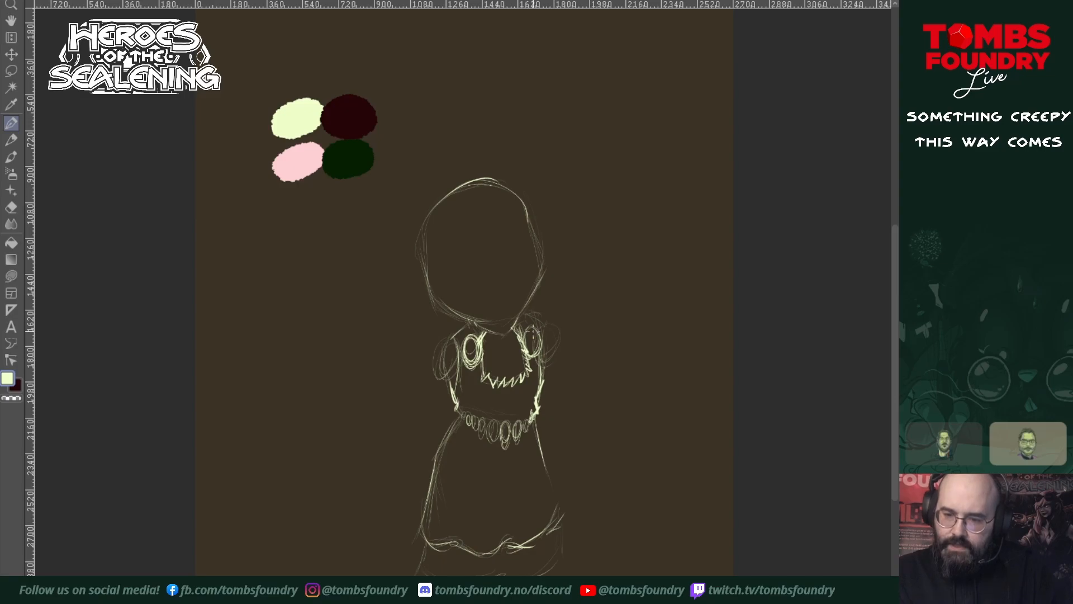
{"action": "mouse_move", "coordinate": [500, 335]}
{"action": "left_mouse_down"}
{"action": "mouse_move", "coordinate": [499, 352]}
{"action": "mouse_move", "coordinate": [513, 359]}
{"action": "left_mouse_up"}
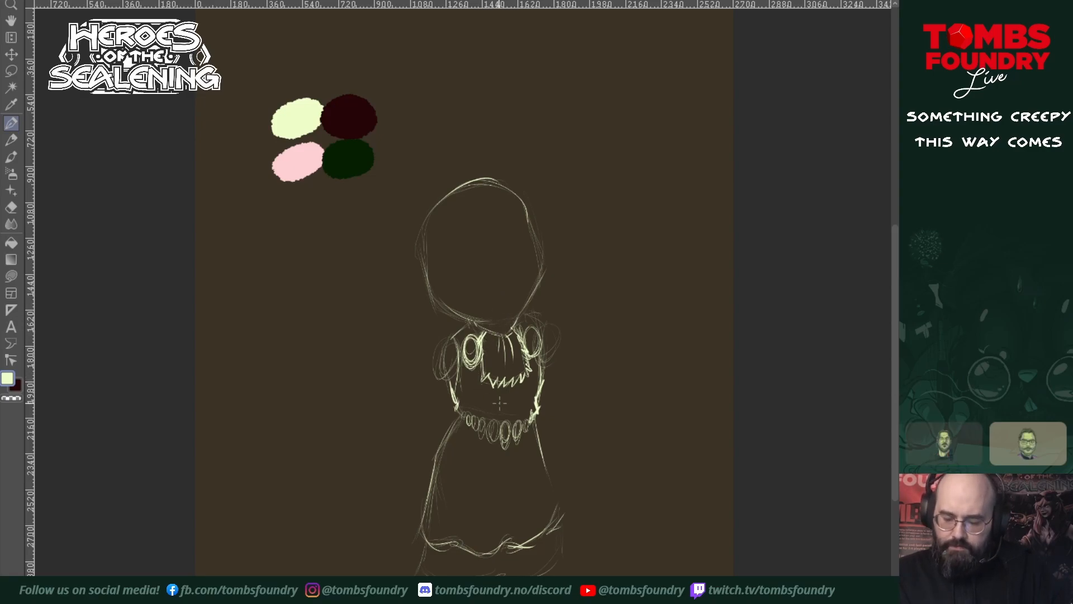
- Darken the waistline ovals and sketch a draped cloth fold sweeping across the right half of the skirt
{"action": "mouse_move", "coordinate": [507, 424]}
{"action": "left_mouse_down"}
{"action": "mouse_move", "coordinate": [504, 440]}
{"action": "mouse_move", "coordinate": [509, 426]}
{"action": "mouse_move", "coordinate": [505, 441]}
{"action": "mouse_move", "coordinate": [518, 439]}
{"action": "mouse_move", "coordinate": [515, 428]}
{"action": "mouse_move", "coordinate": [532, 417]}
{"action": "mouse_move", "coordinate": [485, 440]}
{"action": "mouse_move", "coordinate": [498, 441]}
{"action": "mouse_move", "coordinate": [469, 416]}
{"action": "mouse_move", "coordinate": [460, 421]}
{"action": "left_mouse_up"}
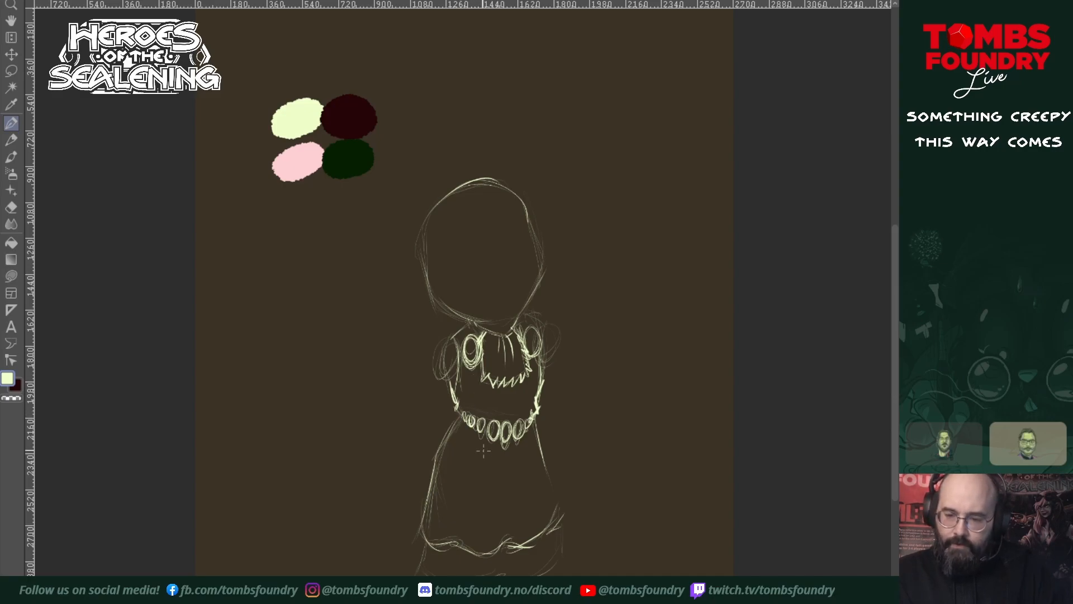
{"action": "mouse_move", "coordinate": [481, 438]}
{"action": "left_mouse_down"}
{"action": "mouse_move", "coordinate": [508, 486]}
{"action": "mouse_move", "coordinate": [478, 458]}
{"action": "mouse_move", "coordinate": [483, 474]}
{"action": "mouse_move", "coordinate": [516, 497]}
{"action": "mouse_move", "coordinate": [484, 483]}
{"action": "mouse_move", "coordinate": [520, 494]}
{"action": "mouse_move", "coordinate": [517, 510]}
{"action": "mouse_move", "coordinate": [493, 483]}
{"action": "mouse_move", "coordinate": [519, 526]}
{"action": "mouse_move", "coordinate": [485, 479]}
{"action": "mouse_move", "coordinate": [525, 518]}
{"action": "mouse_move", "coordinate": [541, 515]}
{"action": "mouse_move", "coordinate": [517, 526]}
{"action": "mouse_move", "coordinate": [547, 493]}
{"action": "mouse_move", "coordinate": [550, 506]}
{"action": "mouse_move", "coordinate": [531, 479]}
{"action": "mouse_move", "coordinate": [547, 506]}
{"action": "mouse_move", "coordinate": [557, 486]}
{"action": "mouse_move", "coordinate": [529, 521]}
{"action": "mouse_move", "coordinate": [560, 481]}
{"action": "mouse_move", "coordinate": [526, 461]}
{"action": "mouse_move", "coordinate": [559, 485]}
{"action": "left_mouse_up"}
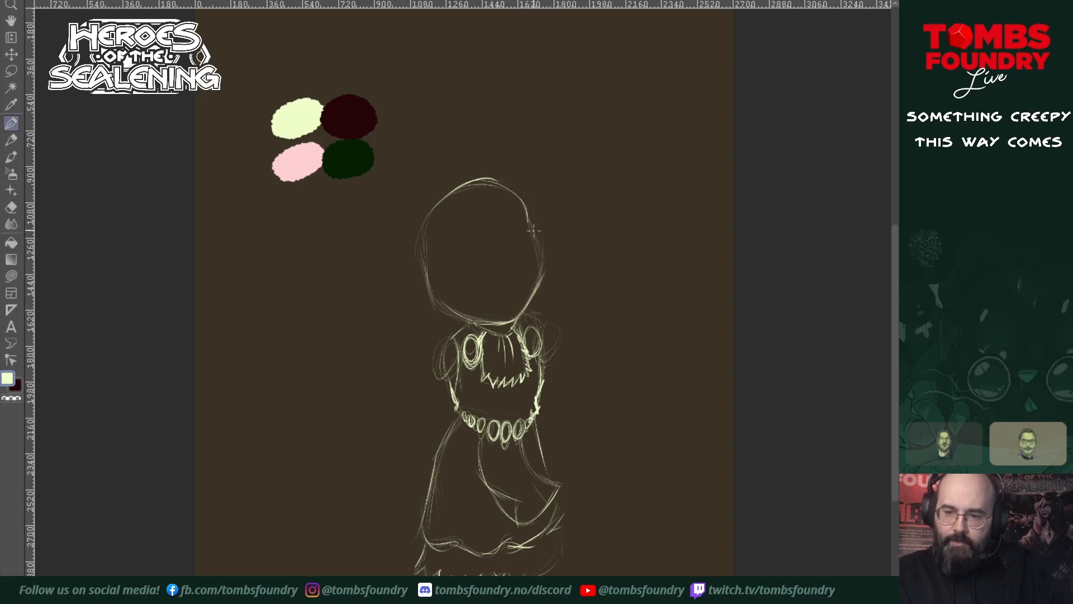
- Sketch the face with large round eyes, eyebrows, a small nose and mouth, and refine the head outline with ears
{"action": "left_click_drag", "start_coordinate": [534, 287], "coordinate": [538, 246]}
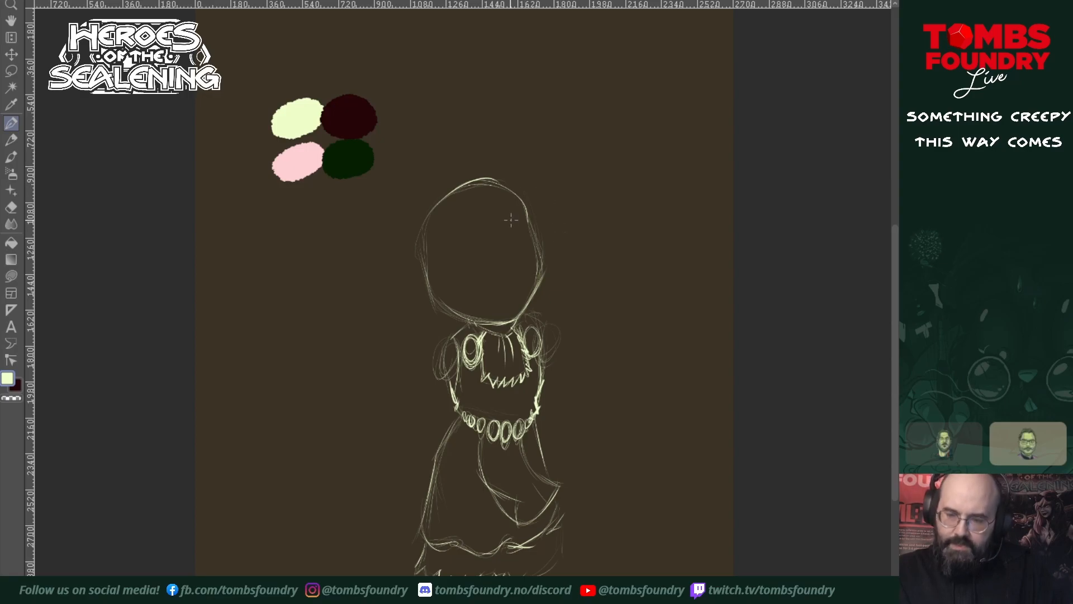
{"action": "mouse_move", "coordinate": [445, 275]}
{"action": "left_mouse_down"}
{"action": "mouse_move", "coordinate": [472, 264]}
{"action": "mouse_move", "coordinate": [449, 276]}
{"action": "mouse_move", "coordinate": [470, 270]}
{"action": "mouse_move", "coordinate": [475, 282]}
{"action": "mouse_move", "coordinate": [532, 262]}
{"action": "left_mouse_up"}
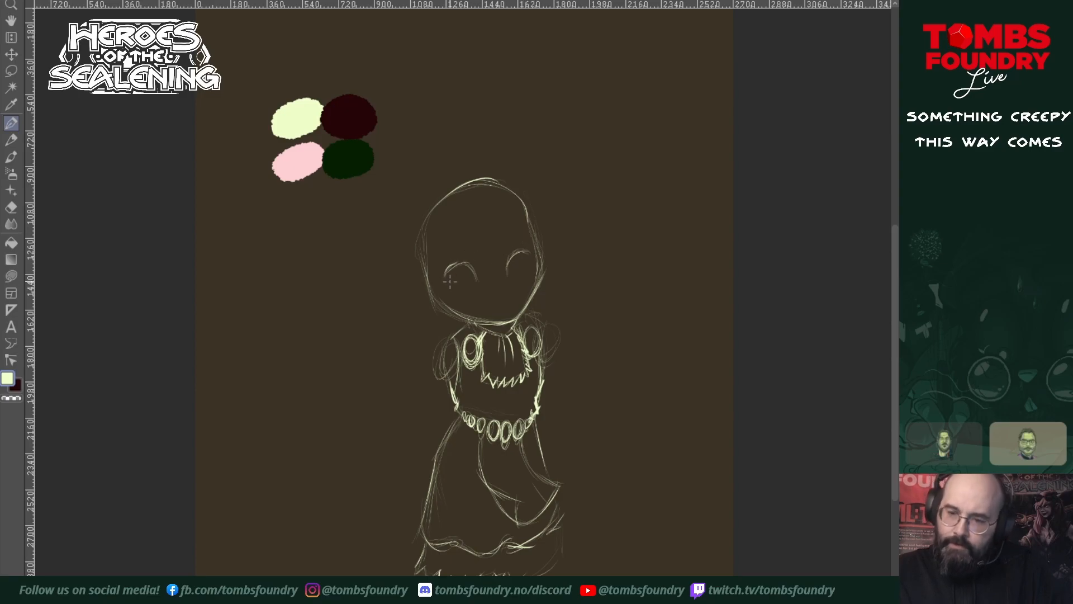
{"action": "left_click_drag", "start_coordinate": [447, 278], "coordinate": [473, 287]}
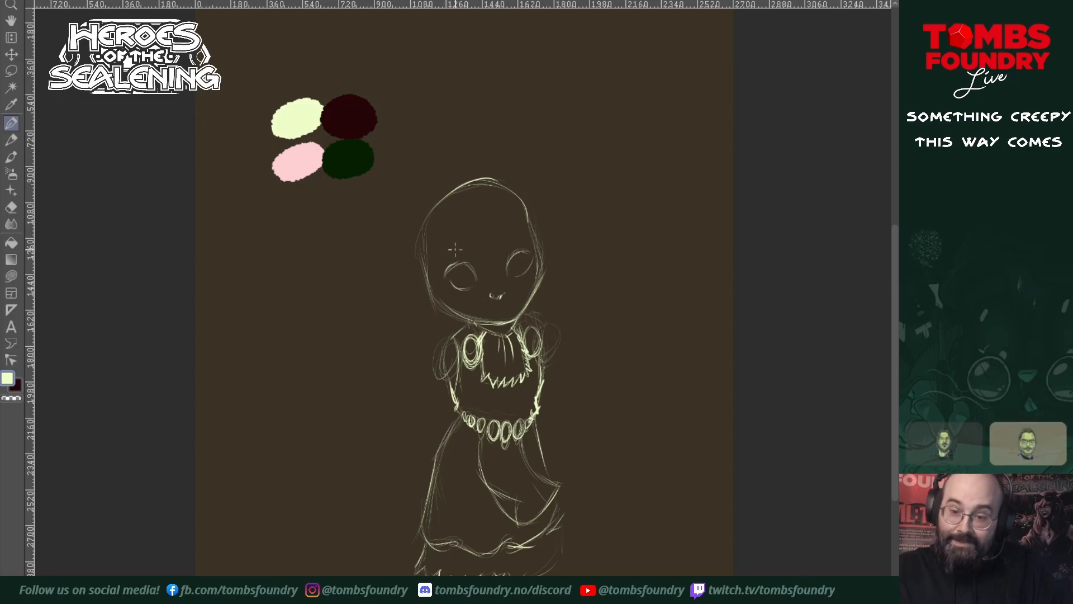
{"action": "left_click_drag", "start_coordinate": [446, 254], "coordinate": [464, 255]}
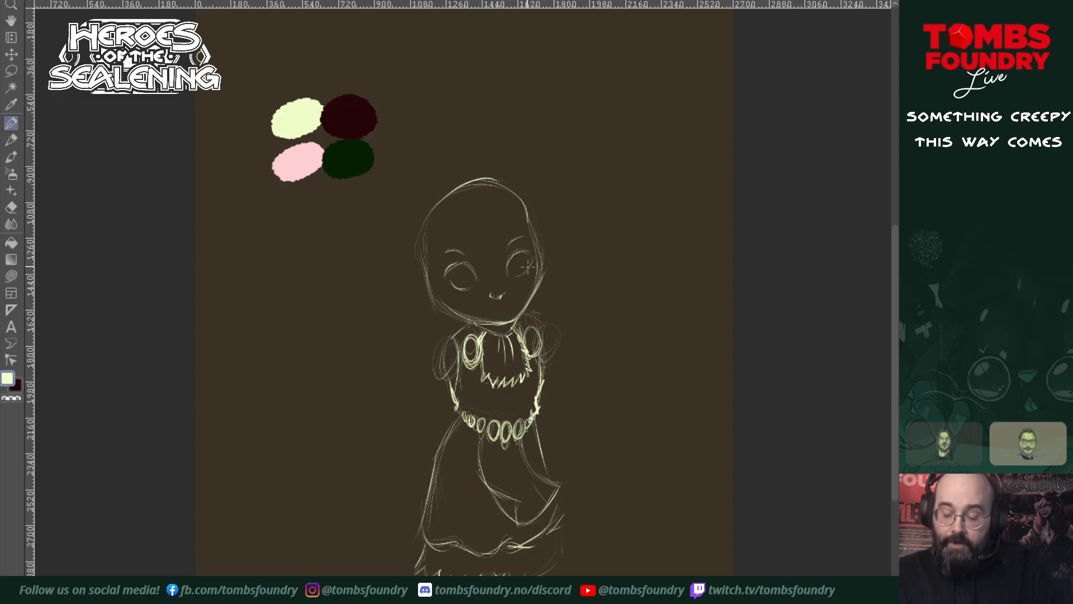
{"action": "left_click_drag", "start_coordinate": [491, 311], "coordinate": [504, 312]}
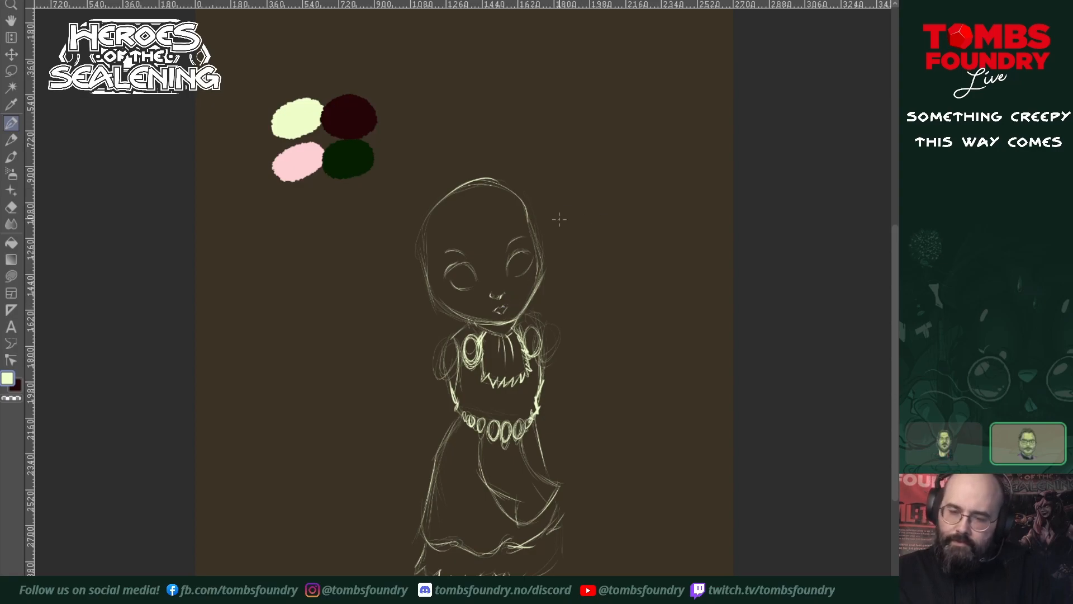
{"action": "left_click_drag", "start_coordinate": [461, 258], "coordinate": [465, 262]}
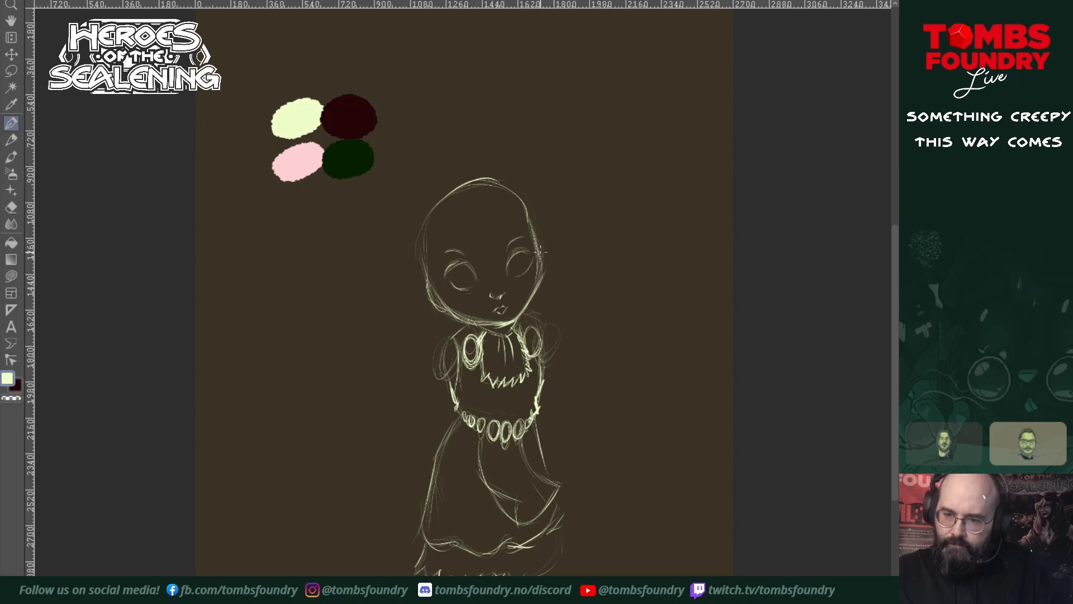
{"action": "left_click_drag", "start_coordinate": [540, 250], "coordinate": [547, 264]}
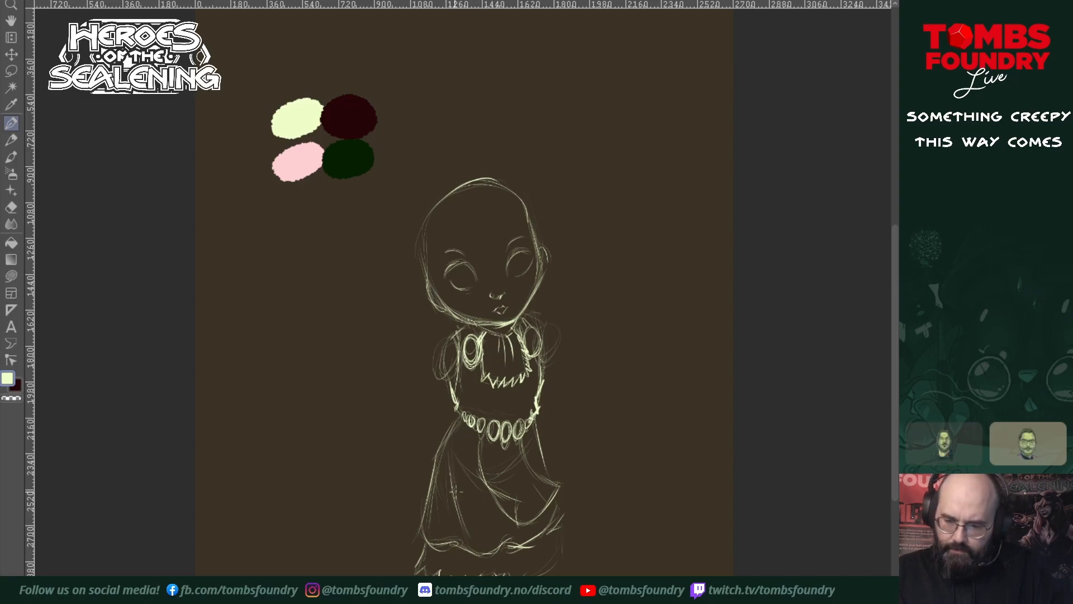
- Sketch the front leg from a knee circle at the skirt hem down to an oval foot
{"action": "left_click_drag", "start_coordinate": [482, 532], "coordinate": [485, 551]}
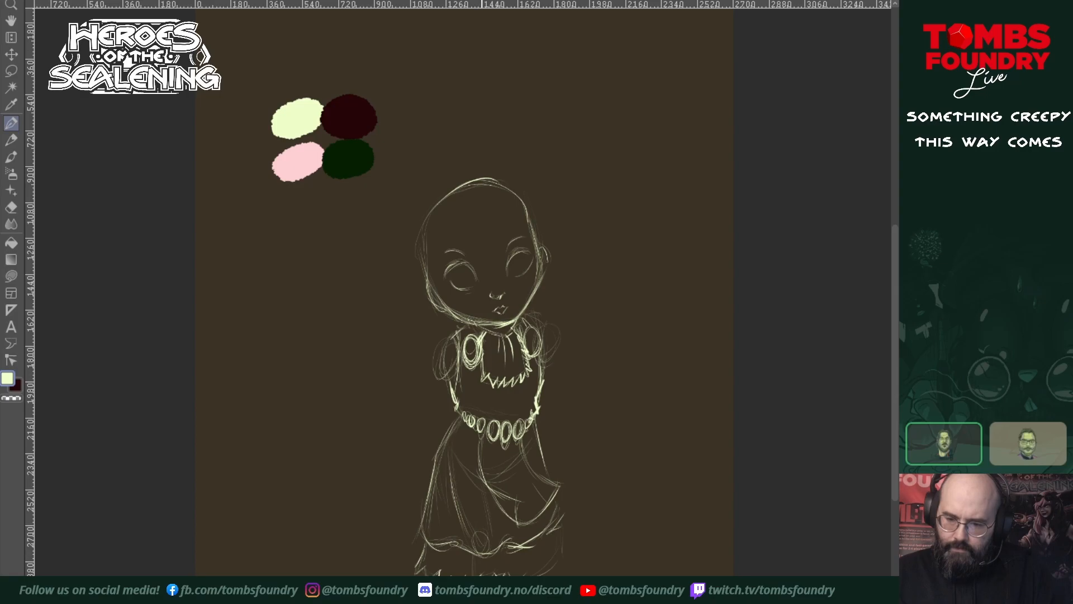
{"action": "left_click_drag", "start_coordinate": [490, 558], "coordinate": [492, 575]}
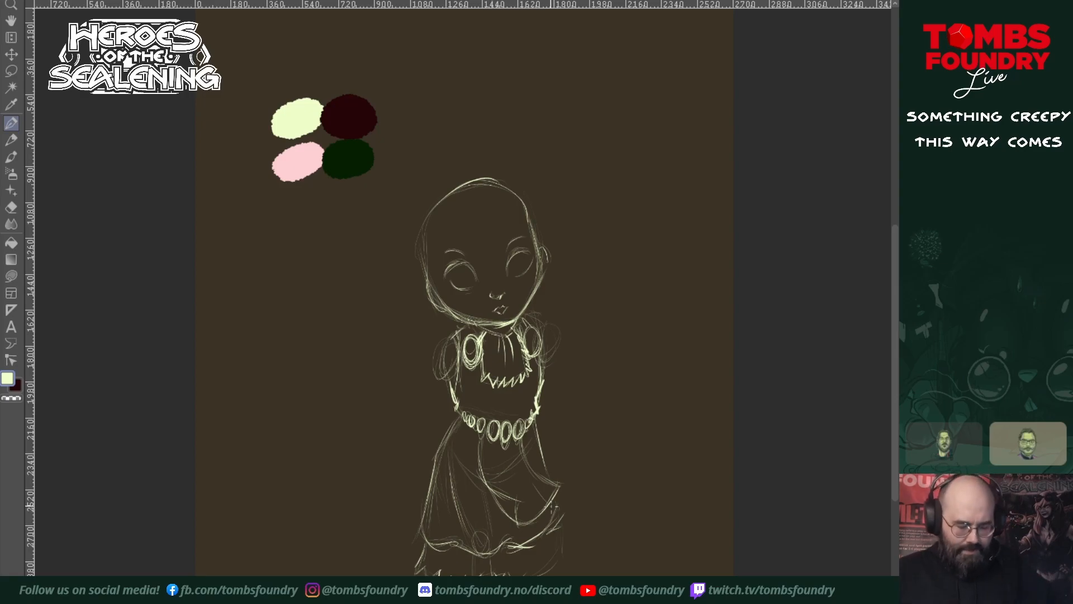
{"action": "mouse_move", "coordinate": [522, 460]}
{"action": "left_mouse_down"}
{"action": "mouse_move", "coordinate": [532, 427]}
{"action": "mouse_move", "coordinate": [513, 533]}
{"action": "mouse_move", "coordinate": [513, 398]}
{"action": "mouse_move", "coordinate": [514, 407]}
{"action": "left_mouse_up"}
{"action": "key", "text": "m"}
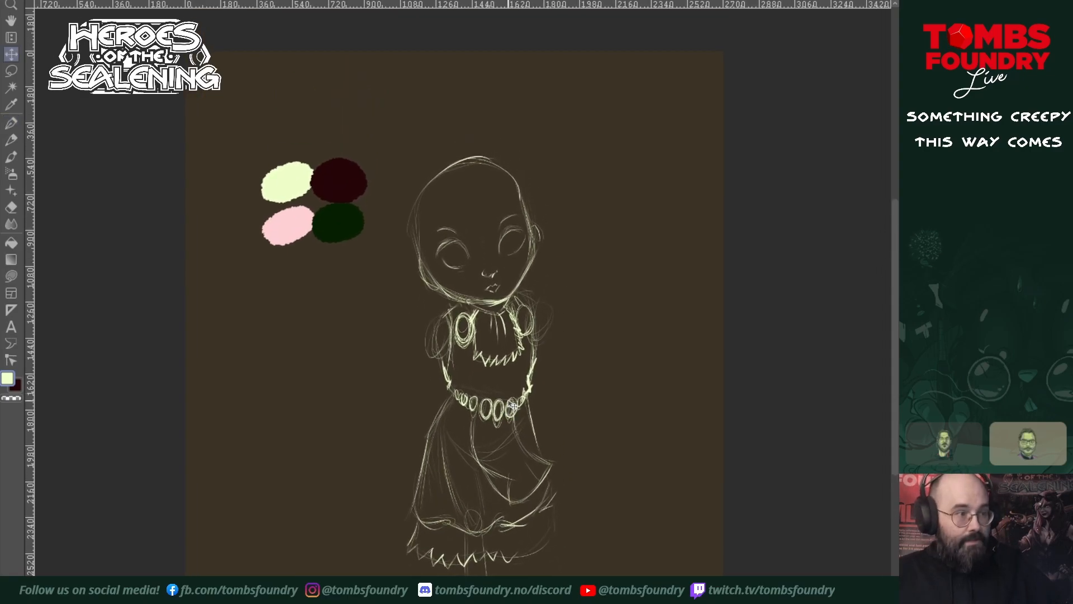
{"action": "left_click_drag", "start_coordinate": [515, 431], "coordinate": [514, 367]}
{"action": "key", "text": "p"}
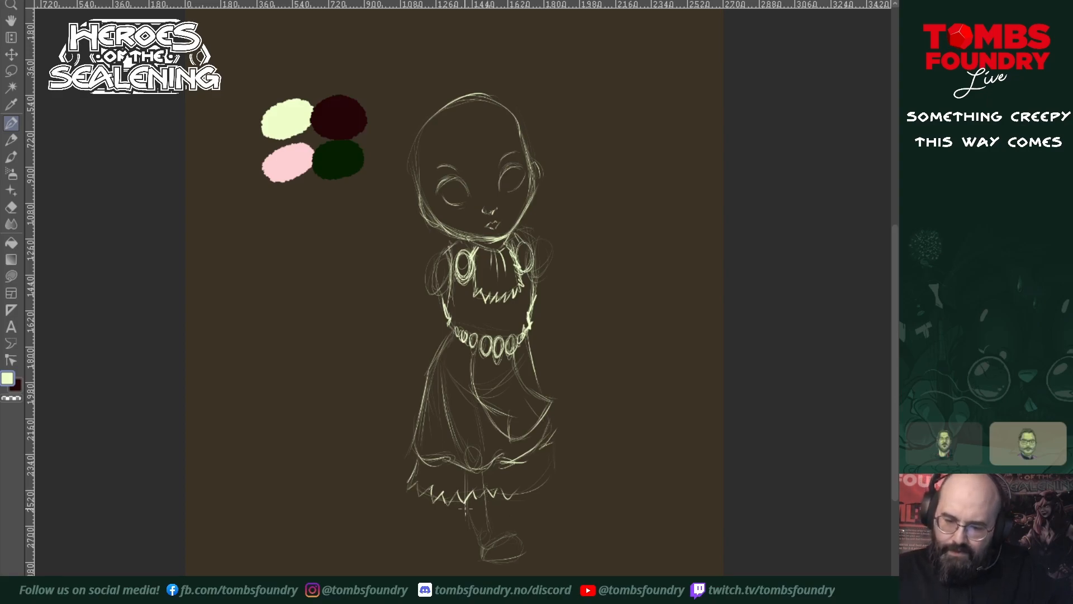
- Refine the front lower leg and its shoe, and sketch the second foot raised behind it
{"action": "mouse_move", "coordinate": [464, 501]}
{"action": "left_mouse_down"}
{"action": "mouse_move", "coordinate": [473, 543]}
{"action": "mouse_move", "coordinate": [493, 535]}
{"action": "mouse_move", "coordinate": [489, 525]}
{"action": "mouse_move", "coordinate": [499, 545]}
{"action": "mouse_move", "coordinate": [487, 505]}
{"action": "left_mouse_up"}
{"action": "mouse_move", "coordinate": [477, 542]}
{"action": "left_mouse_down"}
{"action": "mouse_move", "coordinate": [513, 536]}
{"action": "mouse_move", "coordinate": [522, 553]}
{"action": "mouse_move", "coordinate": [490, 562]}
{"action": "mouse_move", "coordinate": [527, 554]}
{"action": "mouse_move", "coordinate": [484, 565]}
{"action": "mouse_move", "coordinate": [511, 560]}
{"action": "left_mouse_up"}
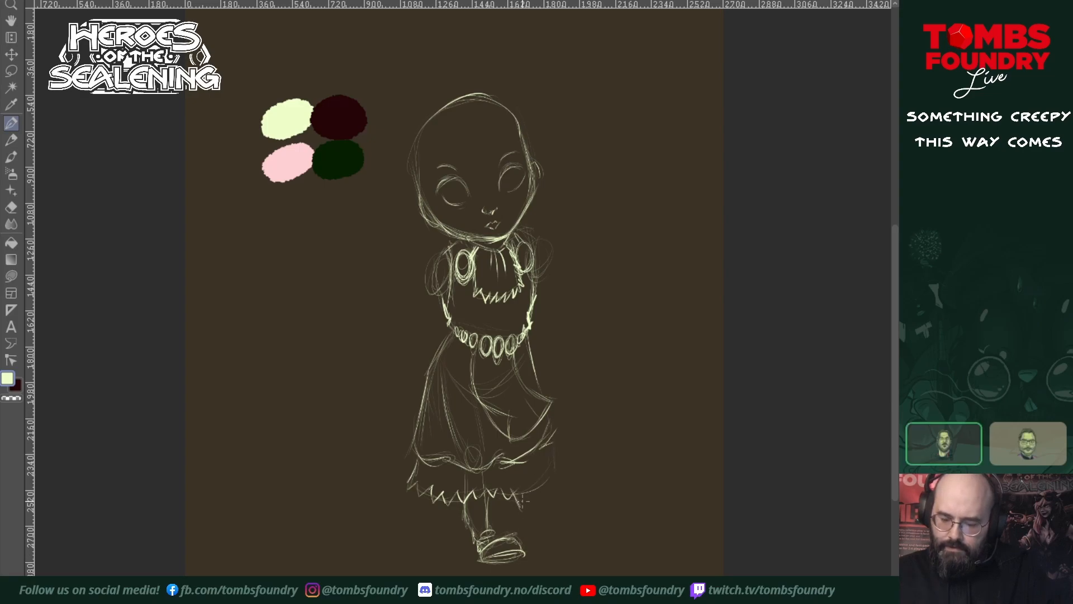
{"action": "mouse_move", "coordinate": [528, 505]}
{"action": "left_mouse_down"}
{"action": "mouse_move", "coordinate": [546, 489]}
{"action": "mouse_move", "coordinate": [509, 528]}
{"action": "mouse_move", "coordinate": [549, 511]}
{"action": "mouse_move", "coordinate": [547, 498]}
{"action": "mouse_move", "coordinate": [551, 514]}
{"action": "mouse_move", "coordinate": [537, 487]}
{"action": "left_mouse_up"}
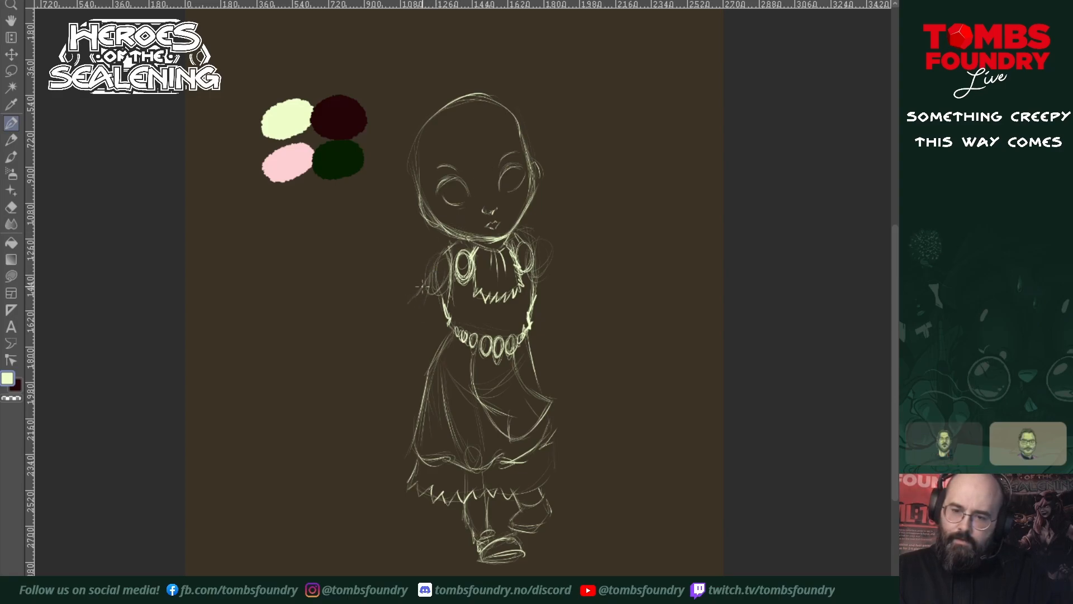
- Sketch the lowered upper arm down to its elbow, and the raised arm with a bent elbow, wrist oval and open hand
{"action": "mouse_move", "coordinate": [432, 271]}
{"action": "left_mouse_down"}
{"action": "mouse_move", "coordinate": [404, 312]}
{"action": "mouse_move", "coordinate": [415, 322]}
{"action": "left_mouse_up"}
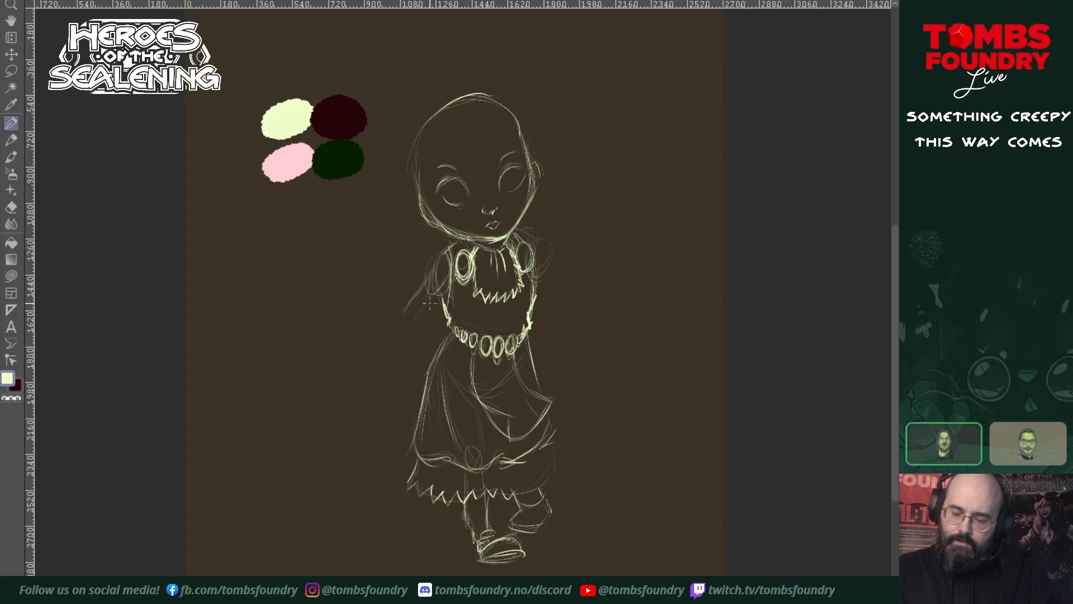
{"action": "mouse_move", "coordinate": [449, 286]}
{"action": "left_mouse_down"}
{"action": "mouse_move", "coordinate": [423, 317]}
{"action": "mouse_move", "coordinate": [406, 317]}
{"action": "mouse_move", "coordinate": [421, 320]}
{"action": "left_mouse_up"}
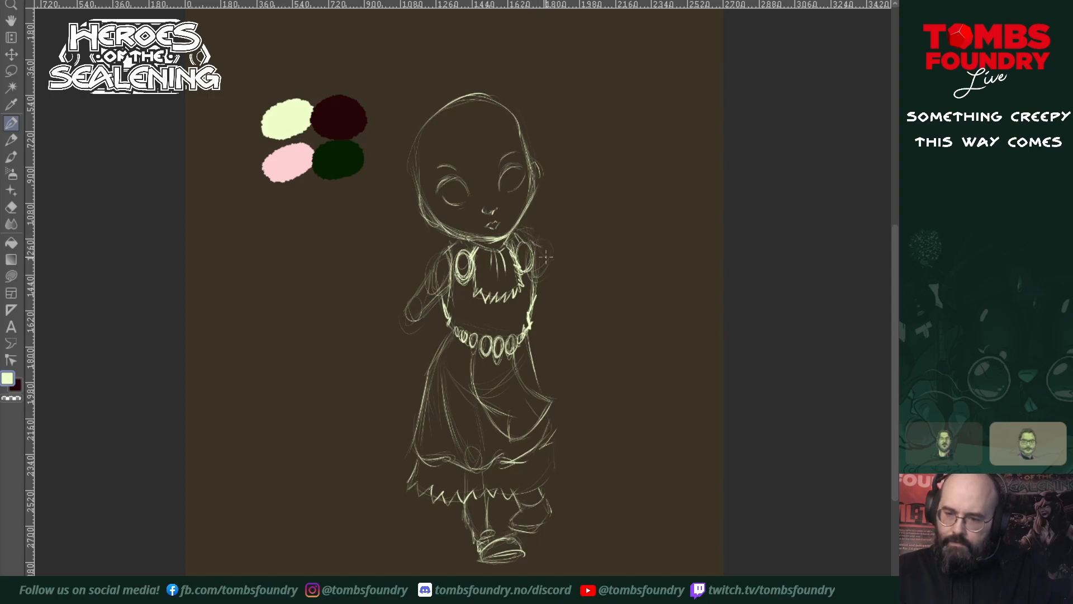
{"action": "mouse_move", "coordinate": [567, 235]}
{"action": "left_mouse_down"}
{"action": "mouse_move", "coordinate": [587, 253]}
{"action": "mouse_move", "coordinate": [553, 288]}
{"action": "mouse_move", "coordinate": [572, 267]}
{"action": "mouse_move", "coordinate": [574, 230]}
{"action": "left_mouse_up"}
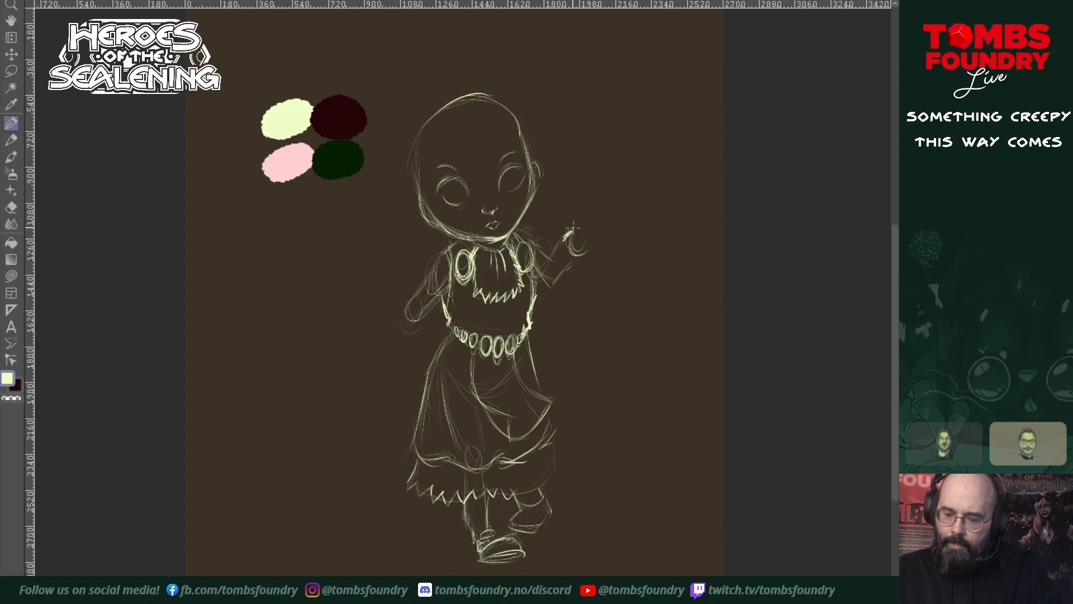
{"action": "mouse_move", "coordinate": [574, 229]}
{"action": "left_mouse_down"}
{"action": "mouse_move", "coordinate": [582, 214]}
{"action": "mouse_move", "coordinate": [575, 227]}
{"action": "mouse_move", "coordinate": [597, 225]}
{"action": "mouse_move", "coordinate": [580, 250]}
{"action": "mouse_move", "coordinate": [596, 248]}
{"action": "mouse_move", "coordinate": [583, 216]}
{"action": "mouse_move", "coordinate": [609, 222]}
{"action": "mouse_move", "coordinate": [604, 249]}
{"action": "left_mouse_up"}
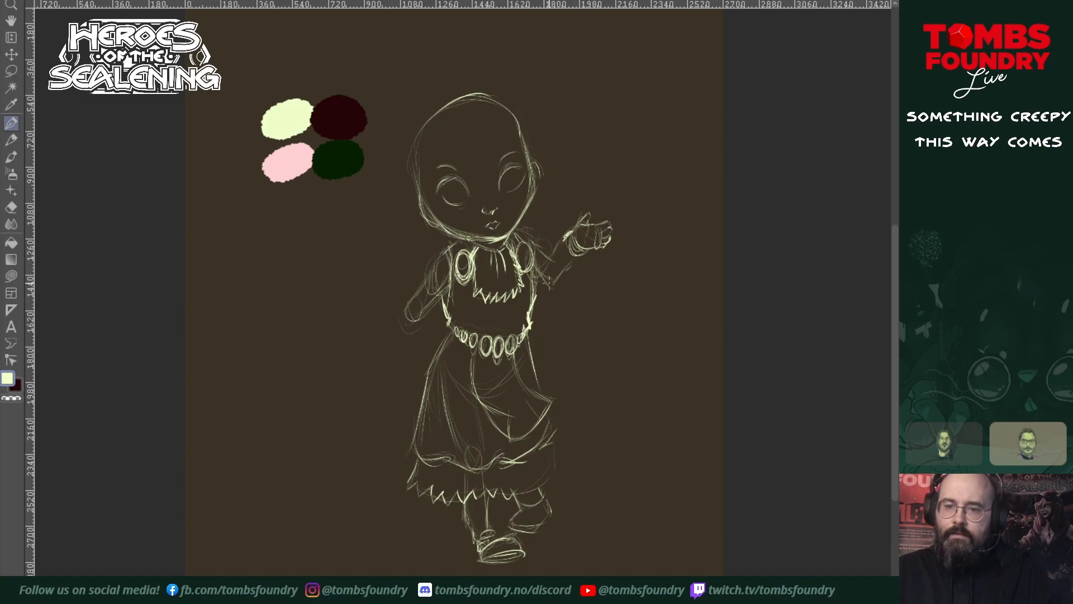
- Strengthen the raised rear leg's lines below the skirt hem and darken both eyebrows
{"action": "mouse_move", "coordinate": [516, 494]}
{"action": "left_mouse_down"}
{"action": "mouse_move", "coordinate": [521, 527]}
{"action": "mouse_move", "coordinate": [550, 502]}
{"action": "left_mouse_up"}
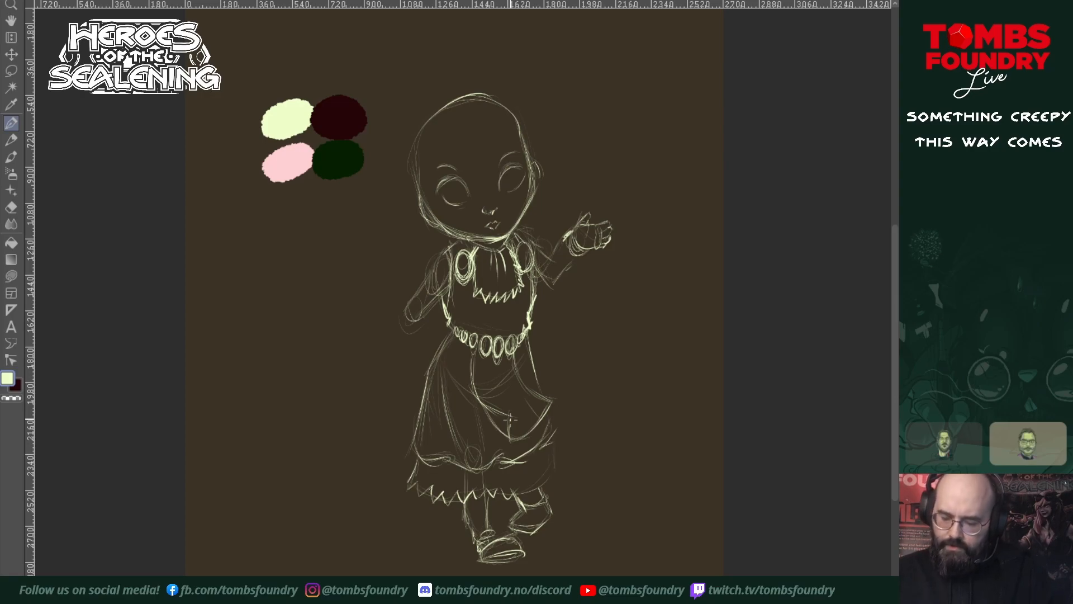
{"action": "left_click_drag", "start_coordinate": [432, 170], "coordinate": [516, 155]}
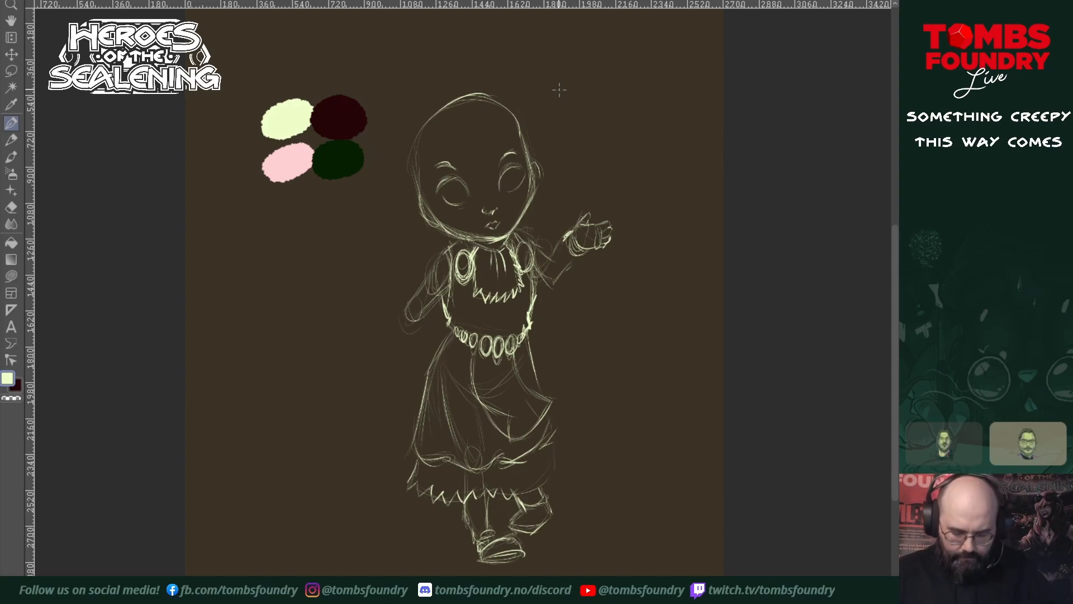
- Lasso the head, arms and torso down to the waistline and rotate them slightly clockwise about the waist
{"action": "key", "text": "o"}
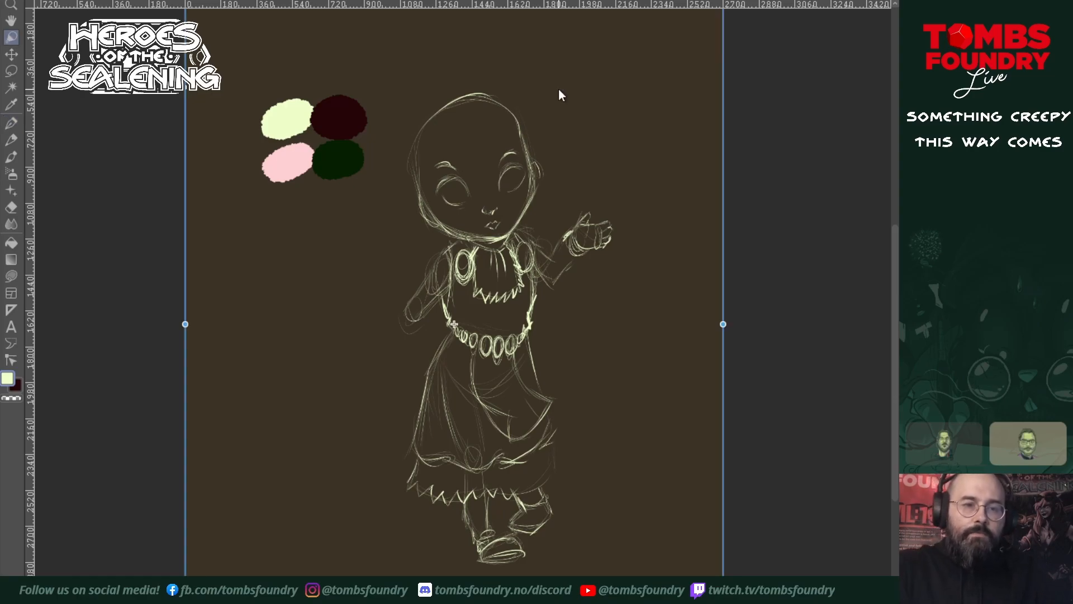
{"action": "key", "text": "m"}
{"action": "mouse_move", "coordinate": [492, 81]}
{"action": "left_mouse_down"}
{"action": "mouse_move", "coordinate": [433, 88]}
{"action": "mouse_move", "coordinate": [405, 135]}
{"action": "mouse_move", "coordinate": [385, 313]}
{"action": "mouse_move", "coordinate": [409, 355]}
{"action": "left_mouse_up"}
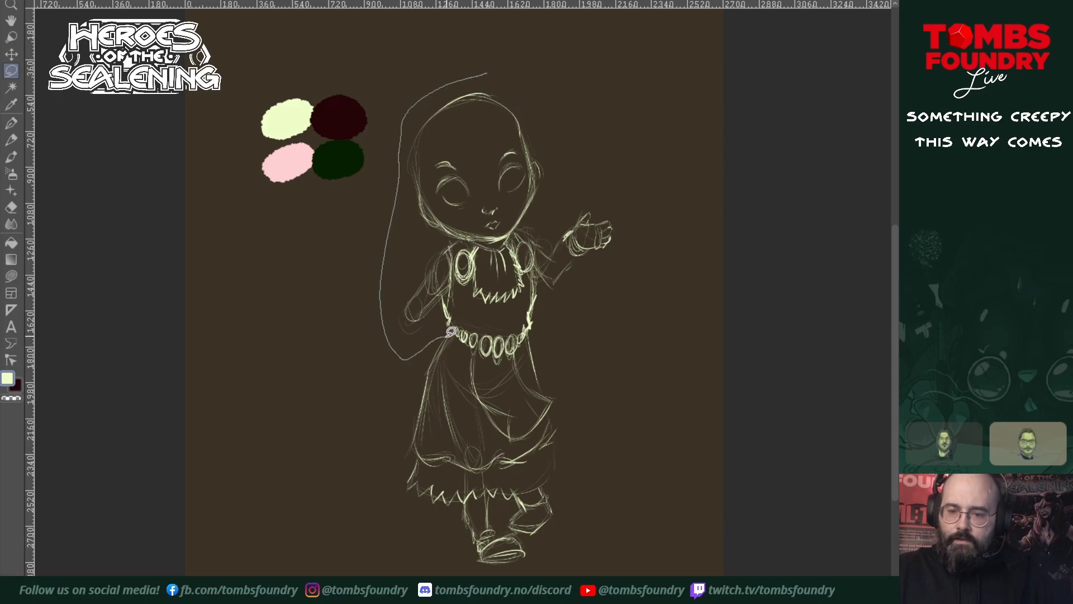
{"action": "mouse_move", "coordinate": [638, 221]}
{"action": "left_mouse_down"}
{"action": "mouse_move", "coordinate": [572, 122]}
{"action": "mouse_move", "coordinate": [495, 70]}
{"action": "left_mouse_up"}
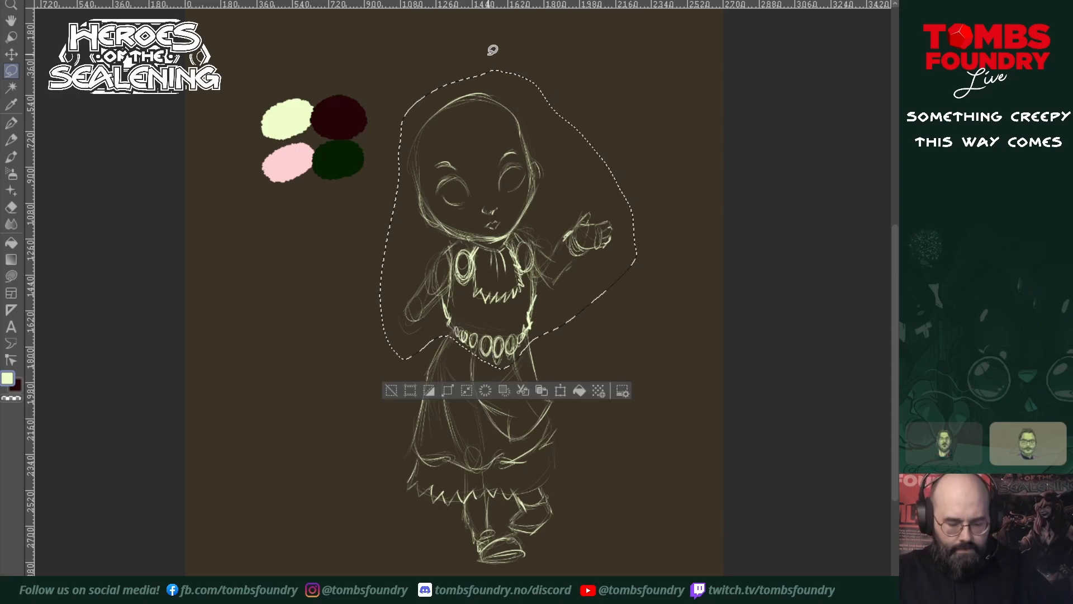
{"action": "key", "text": "ctrl+t"}
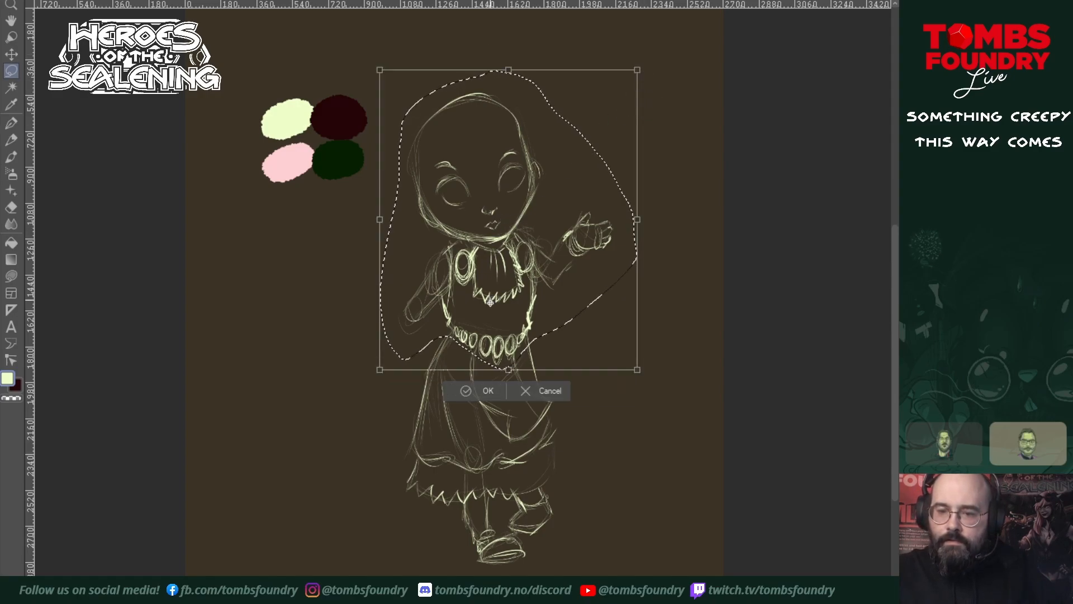
{"action": "left_click_drag", "start_coordinate": [649, 57], "coordinate": [687, 114]}
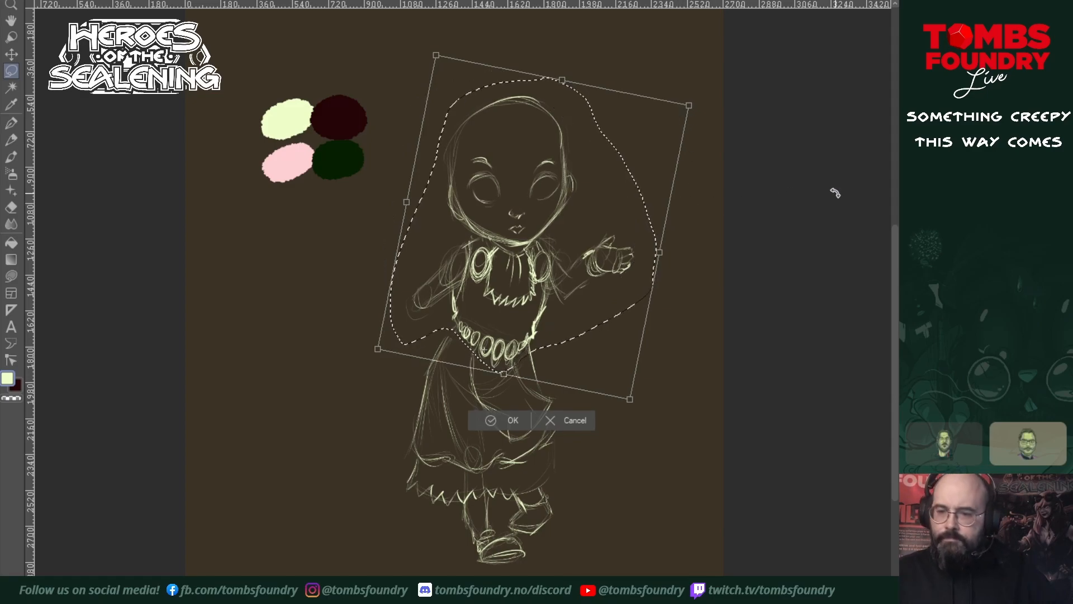
{"action": "key", "text": "Return"}
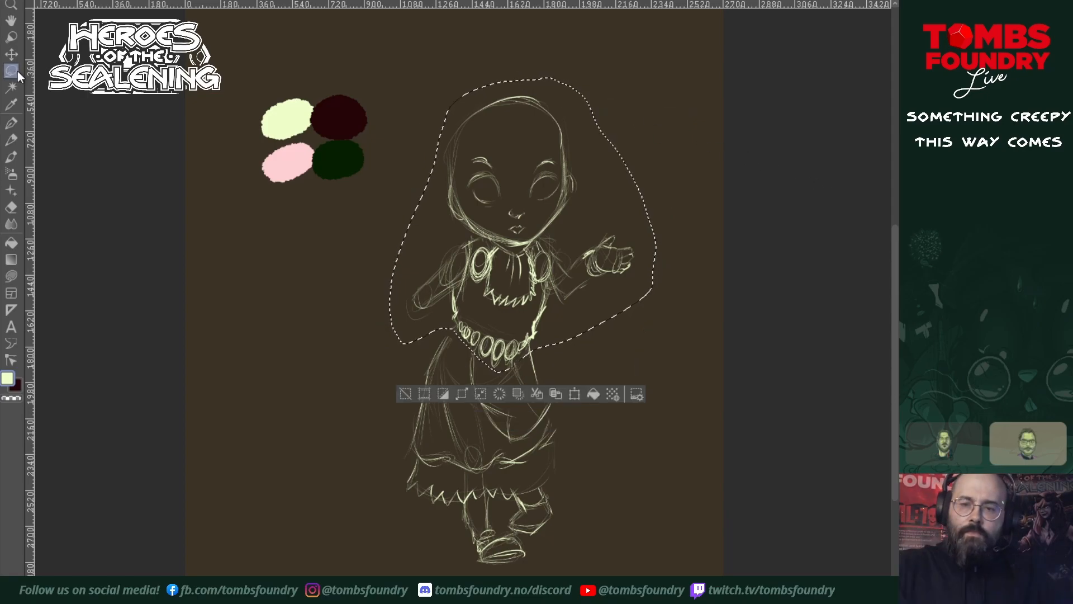
- Deselect the upper body and lasso only the head down to the chin
{"action": "key", "text": "ctrl+d"}
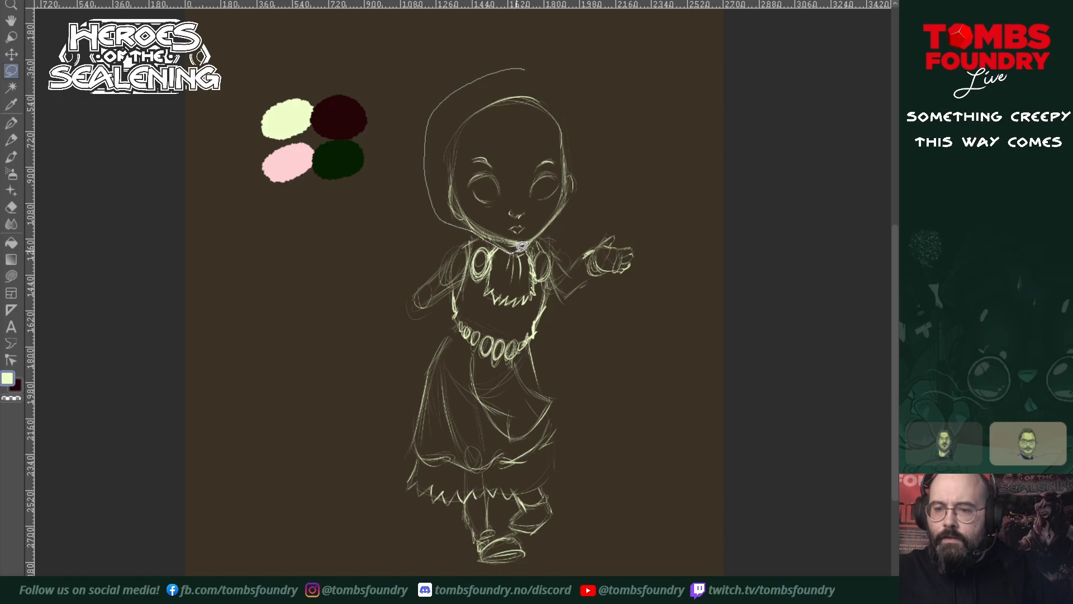
{"action": "mouse_move", "coordinate": [560, 230]}
{"action": "left_mouse_down"}
{"action": "mouse_move", "coordinate": [586, 204]}
{"action": "mouse_move", "coordinate": [584, 141]}
{"action": "mouse_move", "coordinate": [523, 66]}
{"action": "left_mouse_up"}
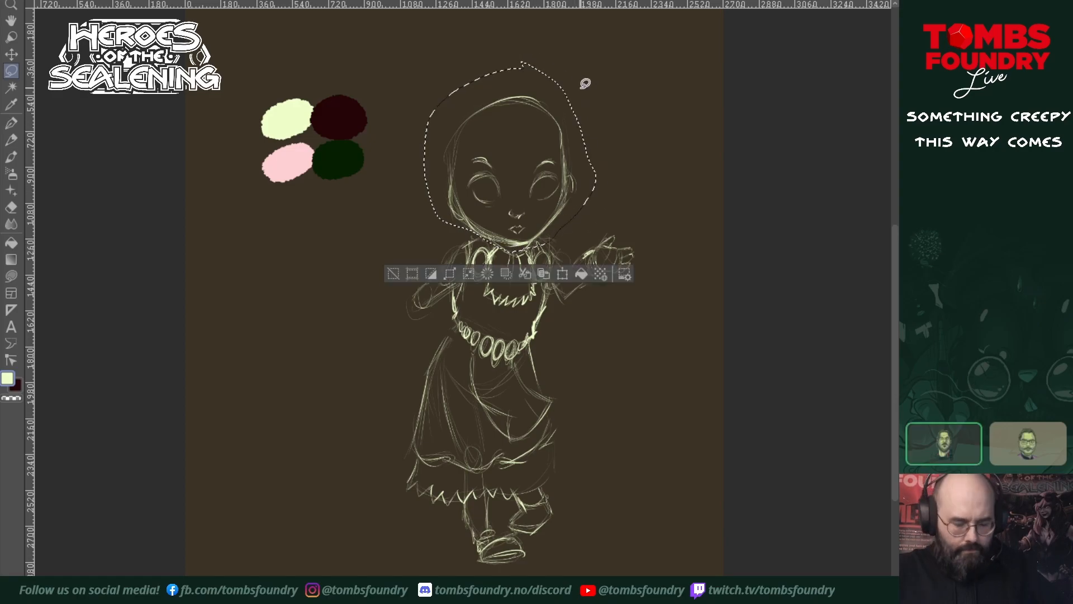
- Try a slight counter-clockwise tilt of the selected head, and undo the rotation
{"action": "key", "text": "ctrl+t"}
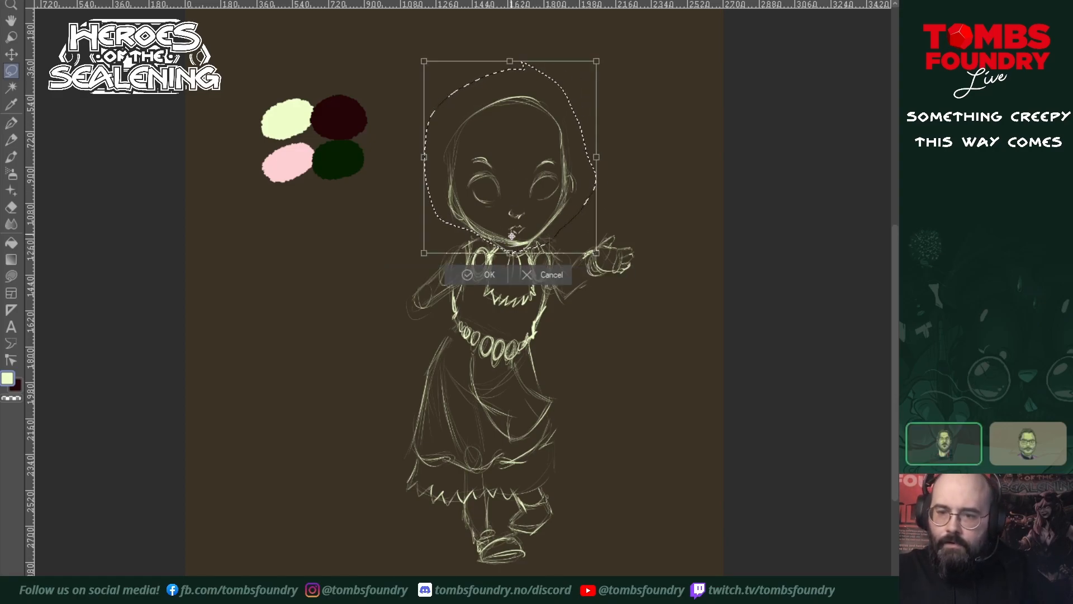
{"action": "left_click_drag", "start_coordinate": [597, 49], "coordinate": [547, 44]}
{"action": "key", "text": "Return"}
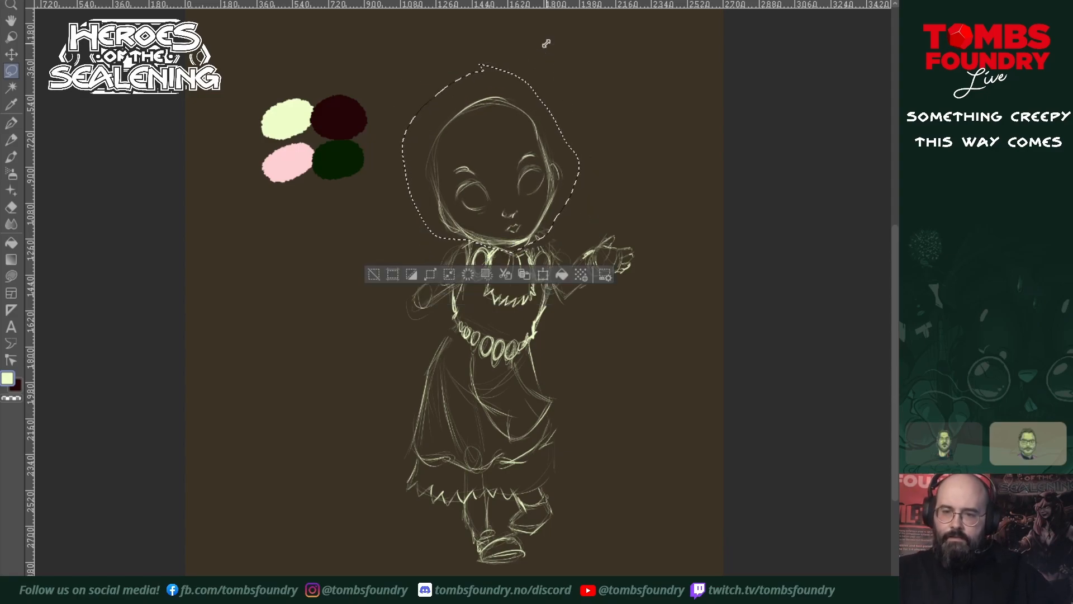
{"action": "key", "text": "ctrl+d"}
{"action": "key", "text": "p"}
{"action": "key", "text": "p"}
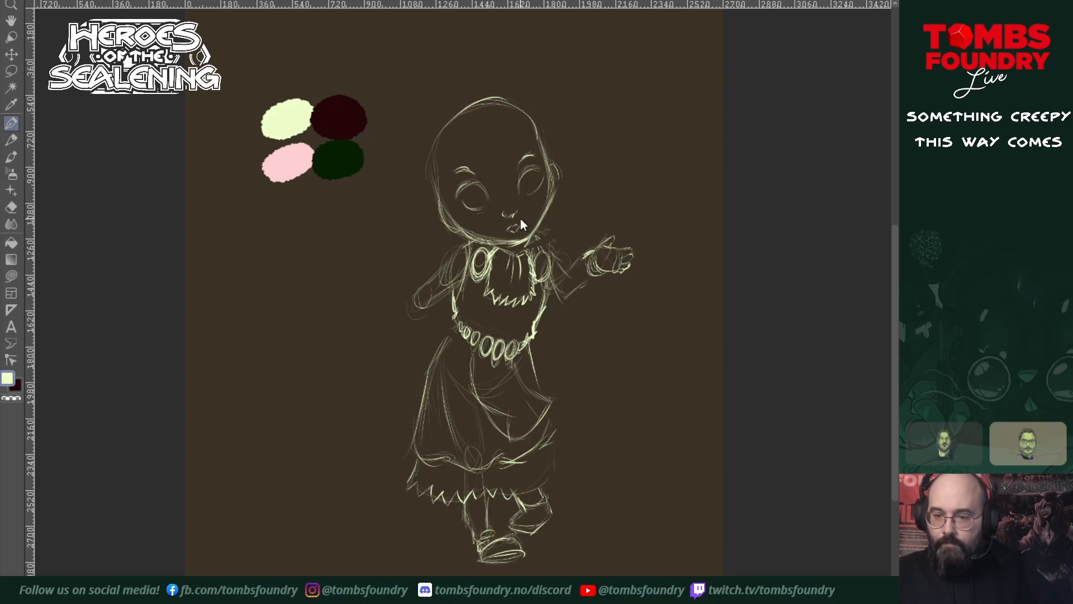
{"action": "key", "text": "ctrl+z"}
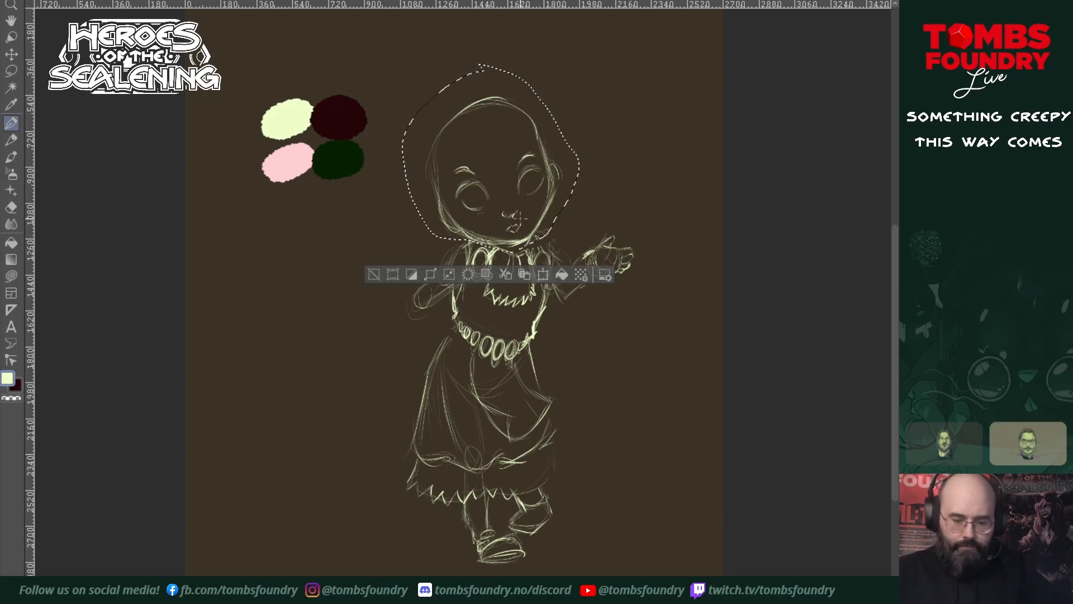
{"action": "key", "text": "space"}
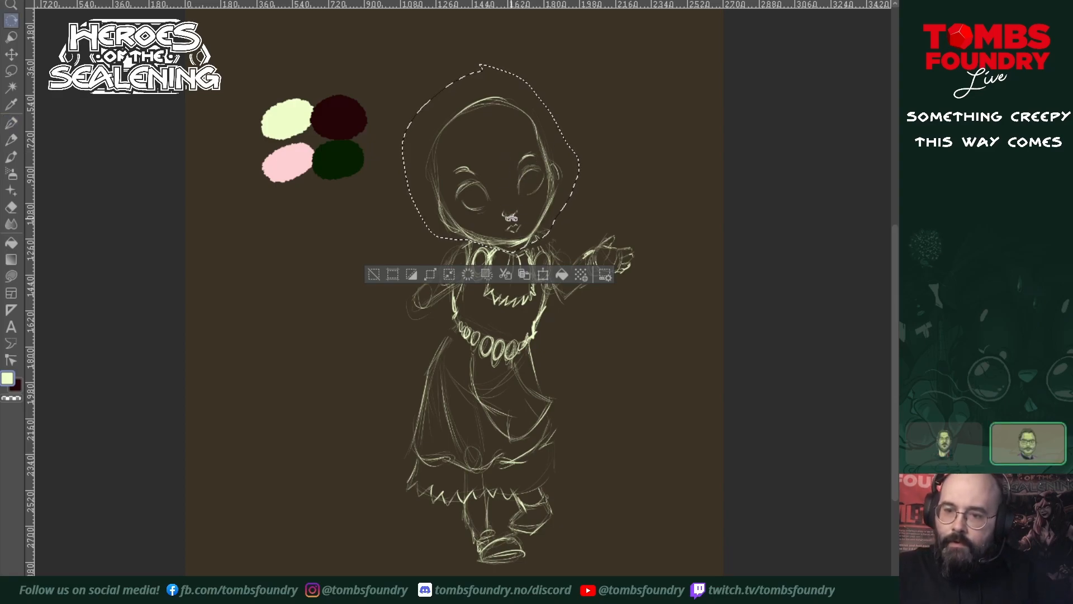
{"action": "mouse_move", "coordinate": [492, 49]}
{"action": "left_mouse_down"}
{"action": "mouse_move", "coordinate": [514, 94]}
{"action": "mouse_move", "coordinate": [510, 82]}
{"action": "left_mouse_up"}
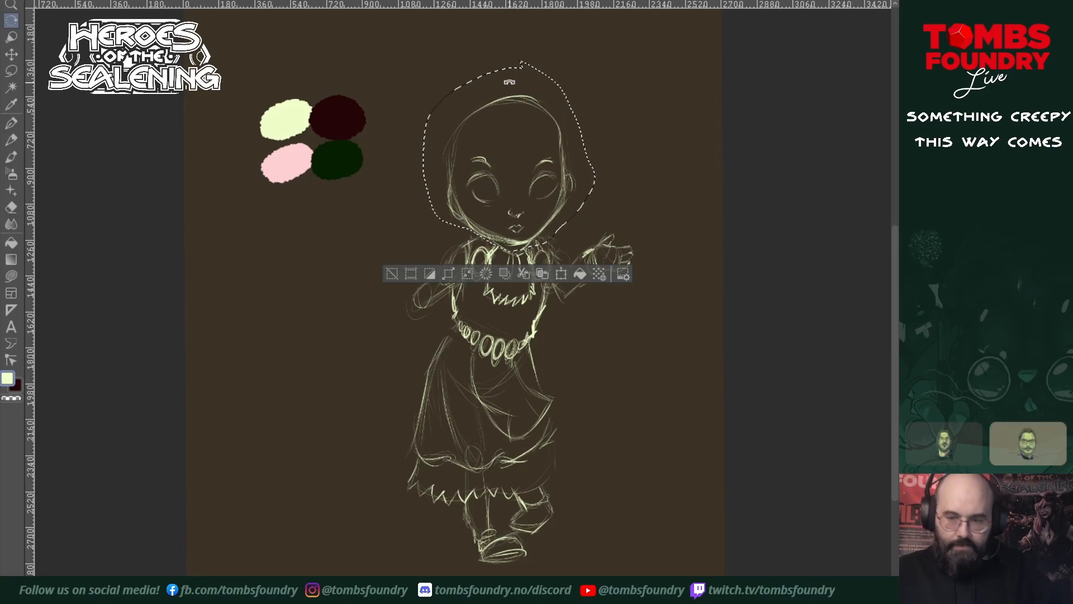
- Rotate the selected head strongly counter-clockwise, nudge it into place above the neck, and deselect it
{"action": "key", "text": "ctrl+t"}
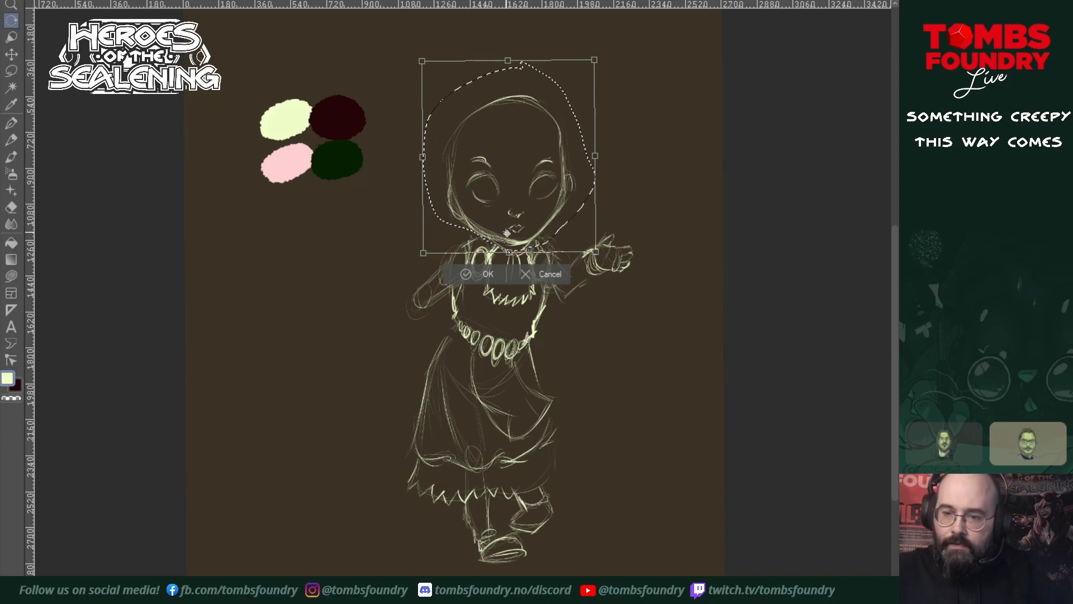
{"action": "left_click_drag", "start_coordinate": [599, 48], "coordinate": [500, 31]}
{"action": "left_click_drag", "start_coordinate": [517, 136], "coordinate": [525, 131]}
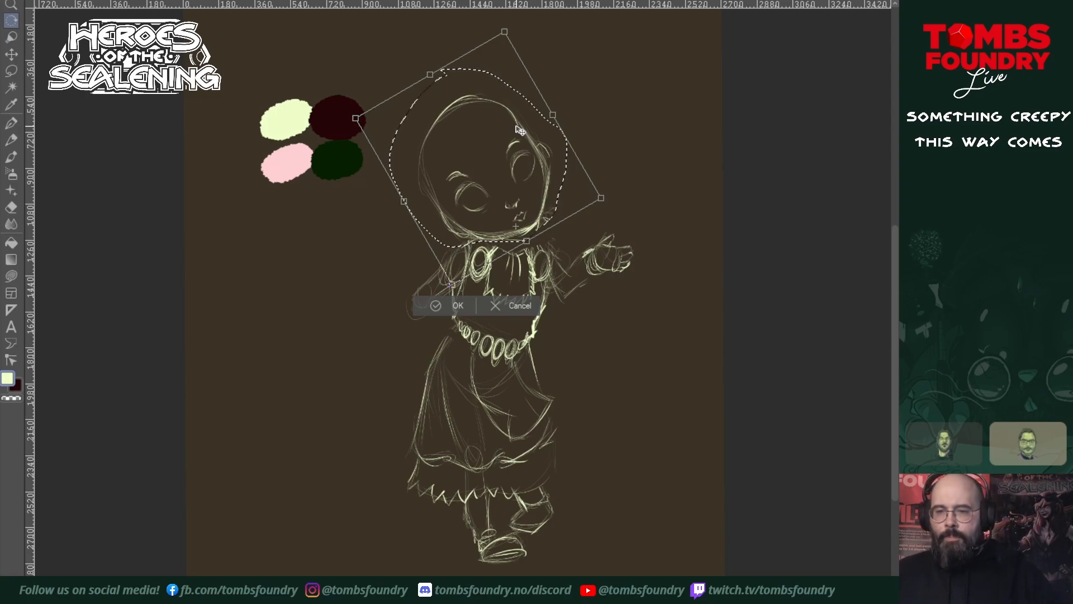
{"action": "key", "text": "Return"}
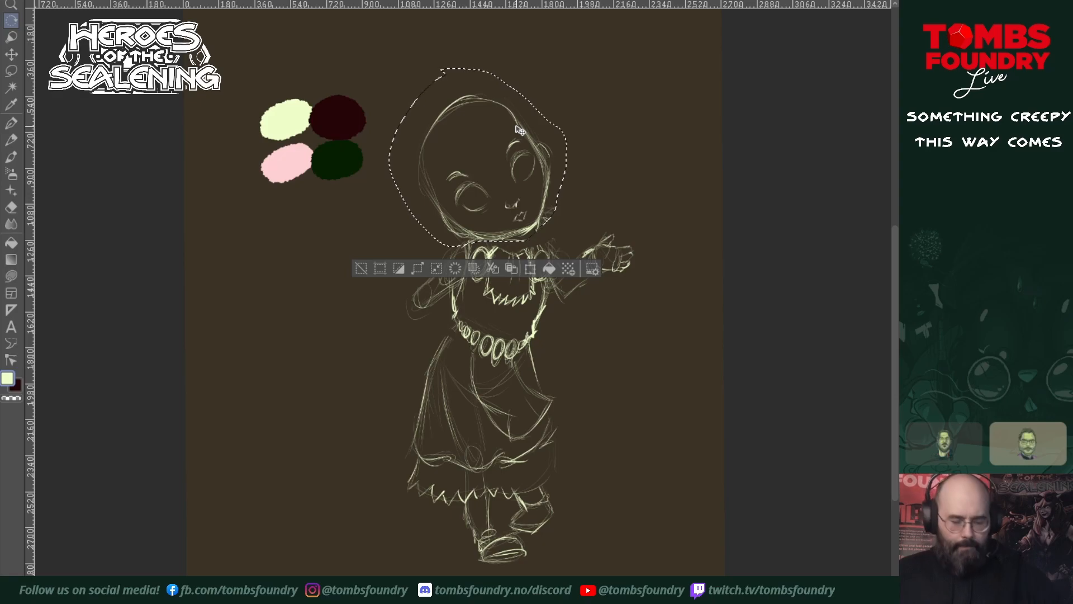
{"action": "key", "text": "b"}
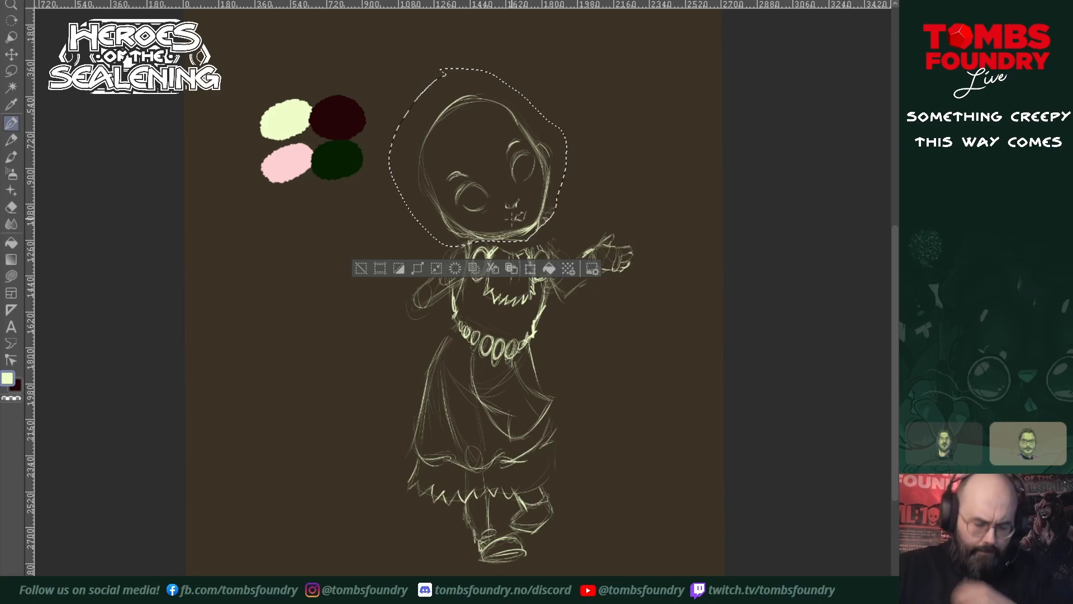
{"action": "key", "text": "ctrl+d"}
- Sketch the lowered arm's forearm down to an open cuff line and reinforce the raised arm's elbow with the pen
{"action": "key", "text": "p"}
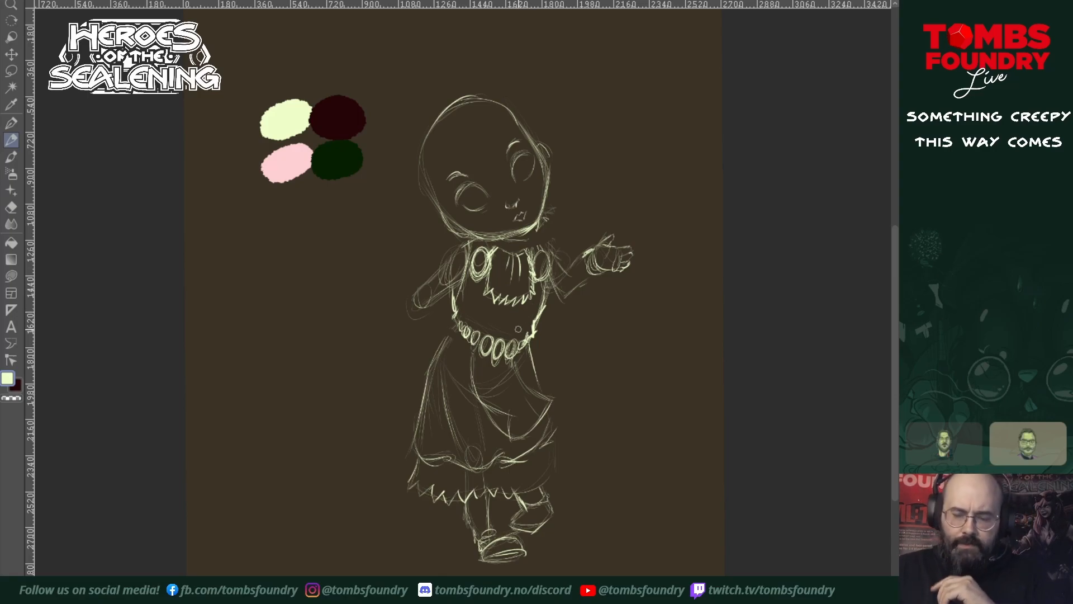
{"action": "key", "text": "p"}
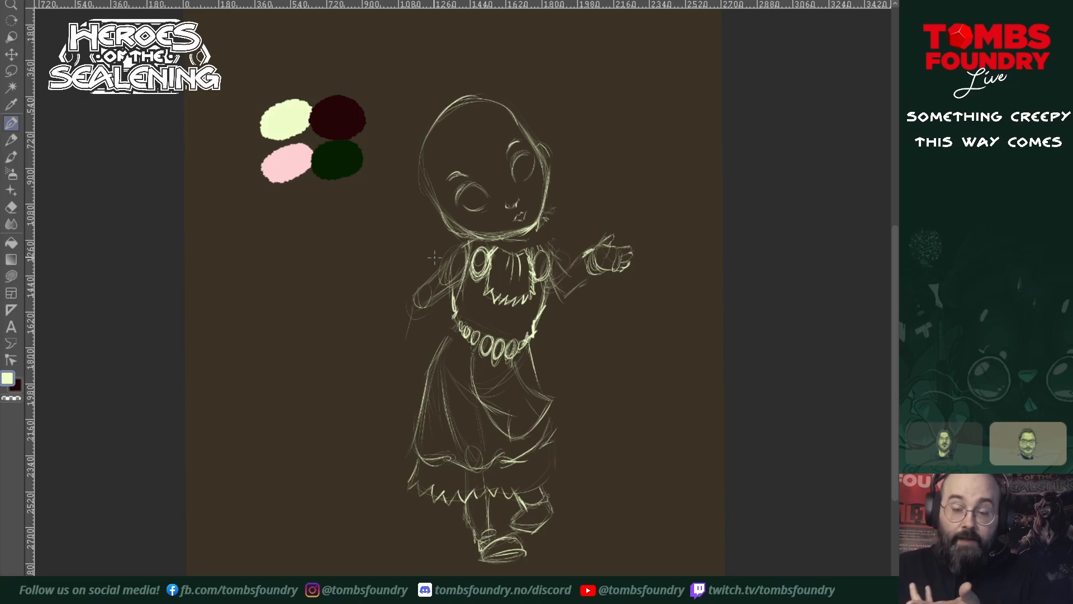
{"action": "mouse_move", "coordinate": [411, 314]}
{"action": "left_mouse_down"}
{"action": "mouse_move", "coordinate": [393, 361]}
{"action": "mouse_move", "coordinate": [418, 363]}
{"action": "mouse_move", "coordinate": [428, 307]}
{"action": "left_mouse_up"}
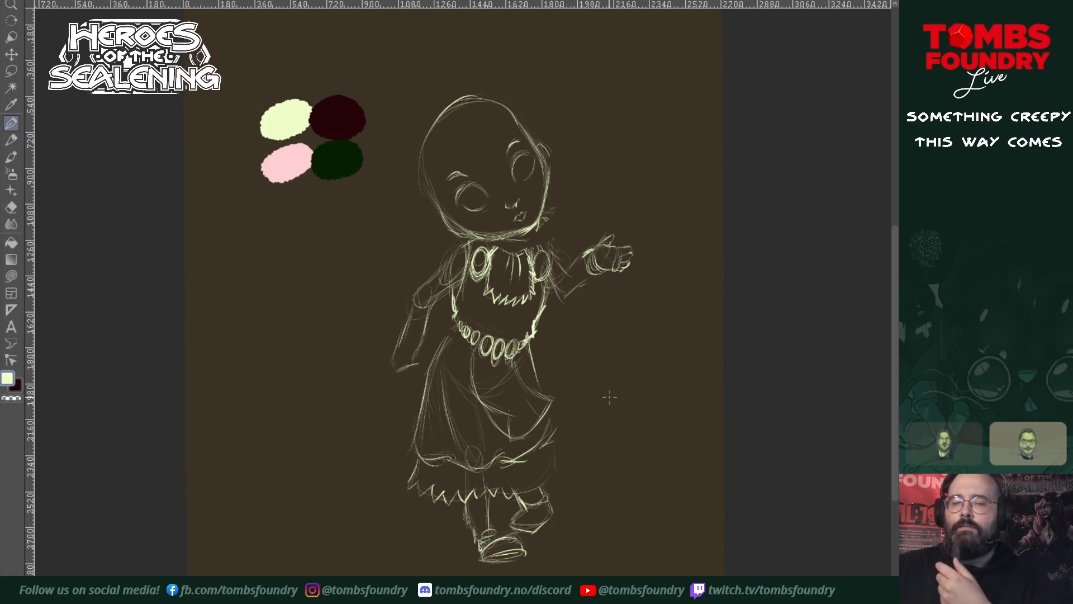
{"action": "left_click_drag", "start_coordinate": [572, 271], "coordinate": [562, 297]}
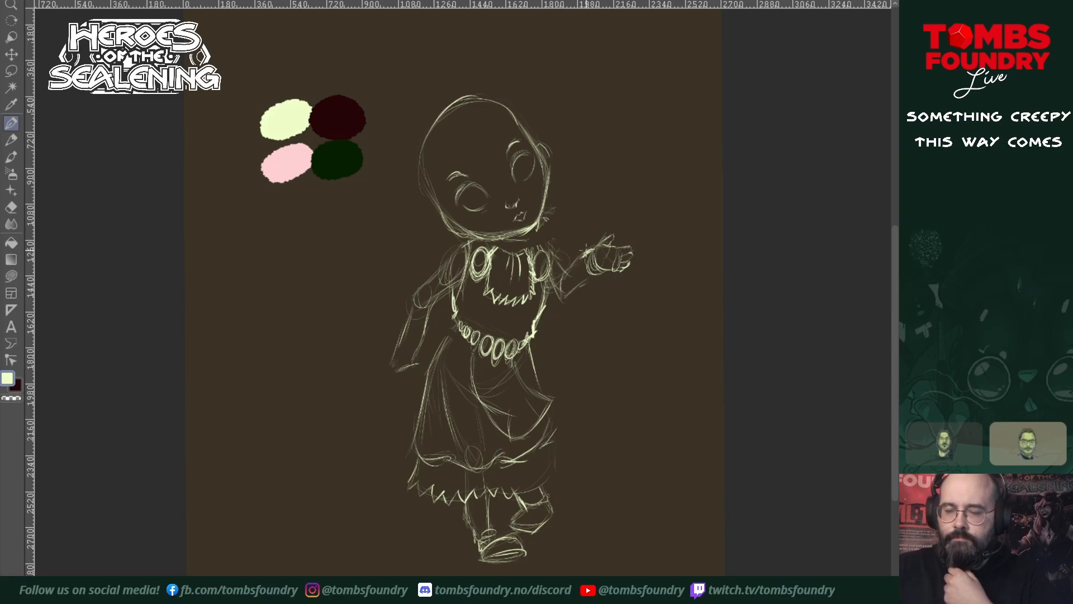
- Add jagged frilled cuffs at both wrists, and define the lowered arm's sleeve edge and elbow band
{"action": "mouse_move", "coordinate": [583, 259]}
{"action": "left_mouse_down"}
{"action": "mouse_move", "coordinate": [594, 237]}
{"action": "mouse_move", "coordinate": [580, 269]}
{"action": "mouse_move", "coordinate": [608, 271]}
{"action": "left_mouse_up"}
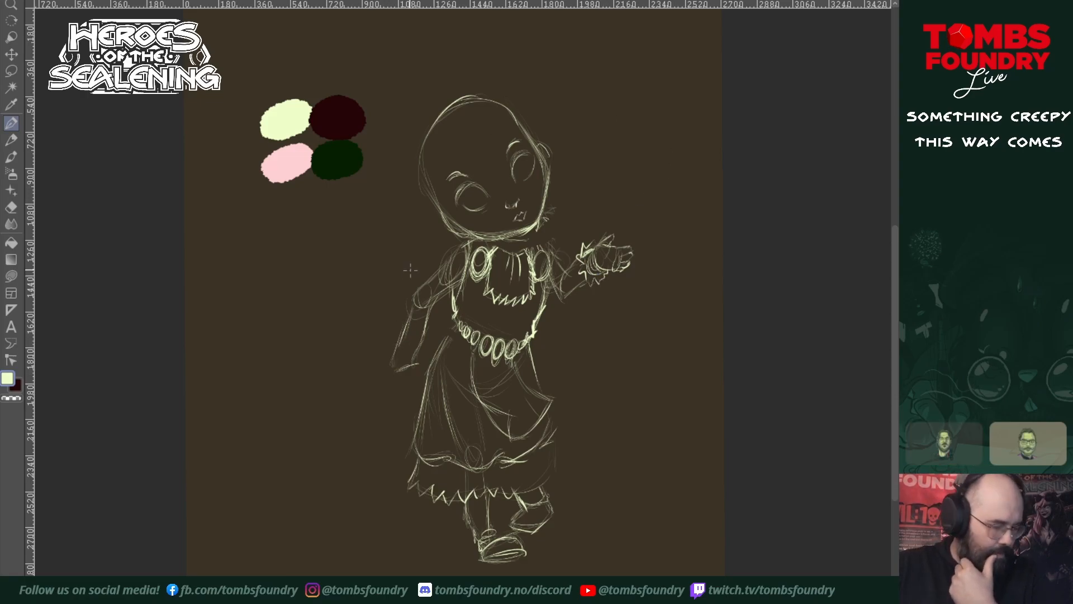
{"action": "mouse_move", "coordinate": [393, 359]}
{"action": "left_mouse_down"}
{"action": "mouse_move", "coordinate": [380, 364]}
{"action": "mouse_move", "coordinate": [390, 373]}
{"action": "mouse_move", "coordinate": [423, 368]}
{"action": "mouse_move", "coordinate": [405, 320]}
{"action": "mouse_move", "coordinate": [401, 335]}
{"action": "left_mouse_up"}
{"action": "mouse_move", "coordinate": [412, 300]}
{"action": "left_mouse_down"}
{"action": "mouse_move", "coordinate": [403, 325]}
{"action": "mouse_move", "coordinate": [430, 302]}
{"action": "mouse_move", "coordinate": [430, 311]}
{"action": "mouse_move", "coordinate": [426, 281]}
{"action": "left_mouse_up"}
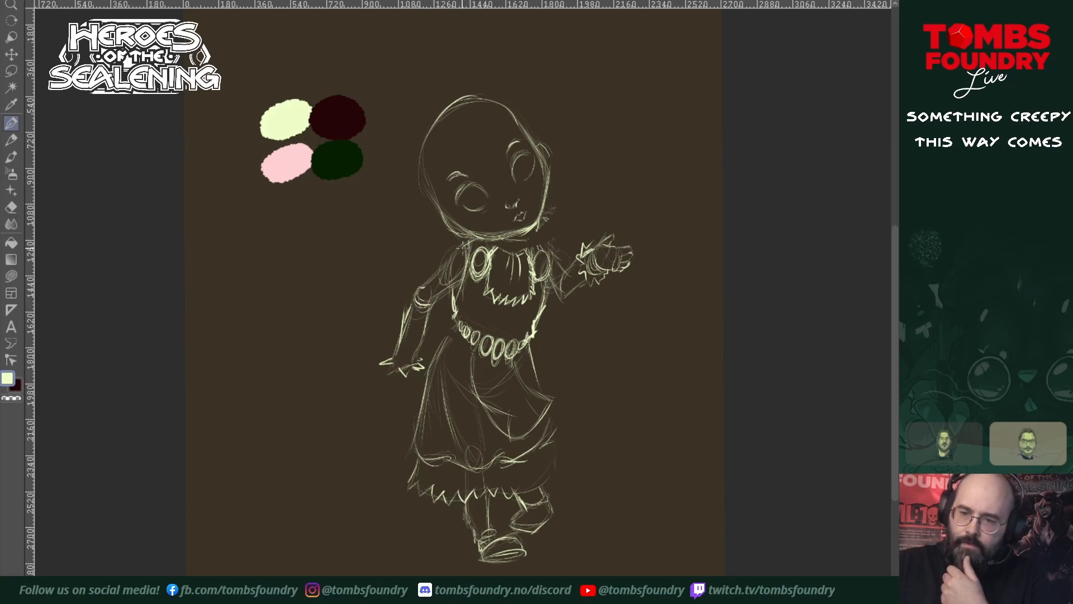
- Draw jagged ruffles around both shoulders and a pointed frilled collar beneath the chin
{"action": "mouse_move", "coordinate": [449, 253]}
{"action": "left_mouse_down"}
{"action": "mouse_move", "coordinate": [432, 259]}
{"action": "mouse_move", "coordinate": [448, 260]}
{"action": "mouse_move", "coordinate": [455, 295]}
{"action": "left_mouse_up"}
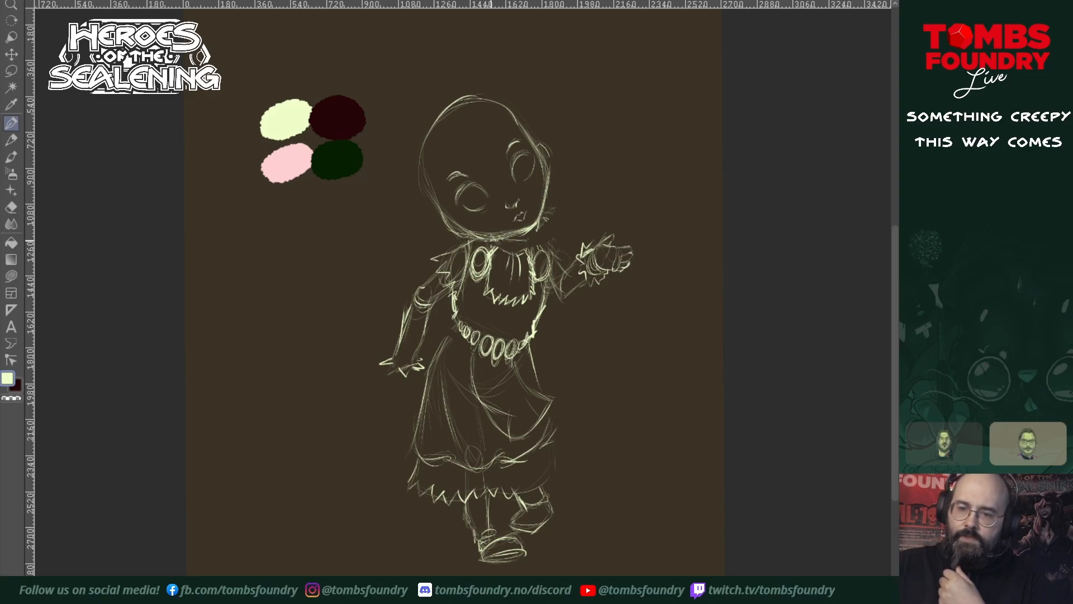
{"action": "mouse_move", "coordinate": [509, 243]}
{"action": "left_mouse_down"}
{"action": "mouse_move", "coordinate": [532, 235]}
{"action": "mouse_move", "coordinate": [526, 244]}
{"action": "mouse_move", "coordinate": [567, 246]}
{"action": "mouse_move", "coordinate": [552, 252]}
{"action": "mouse_move", "coordinate": [561, 266]}
{"action": "left_mouse_up"}
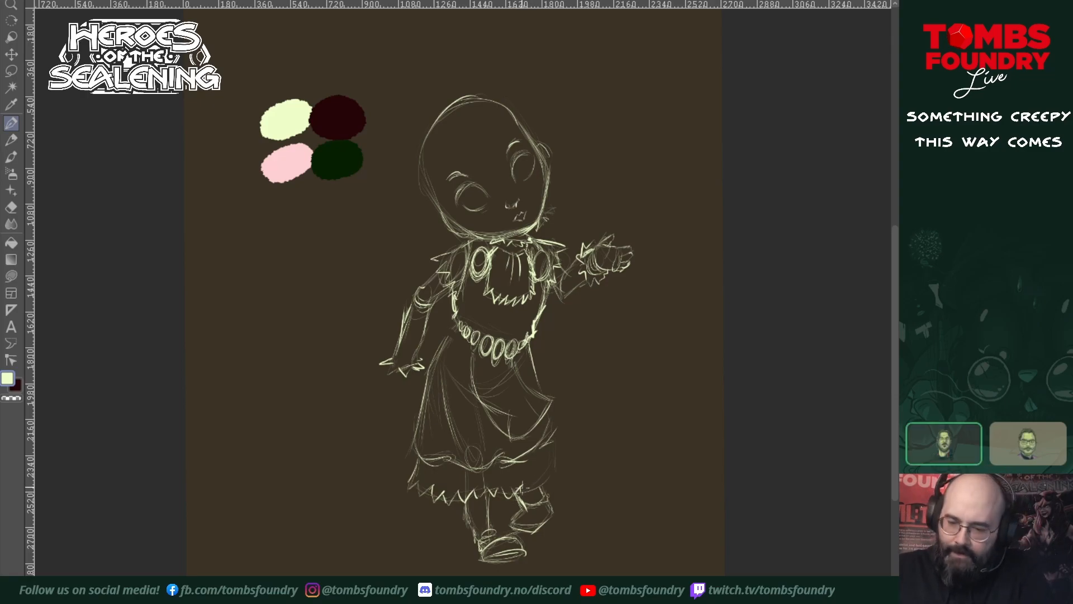
- Extend the jagged hem frill over the raised leg and darken the skirt's wavy lower edge and its sides below the waist
{"action": "mouse_move", "coordinate": [531, 486]}
{"action": "left_mouse_down"}
{"action": "mouse_move", "coordinate": [532, 495]}
{"action": "mouse_move", "coordinate": [557, 480]}
{"action": "mouse_move", "coordinate": [557, 465]}
{"action": "left_mouse_up"}
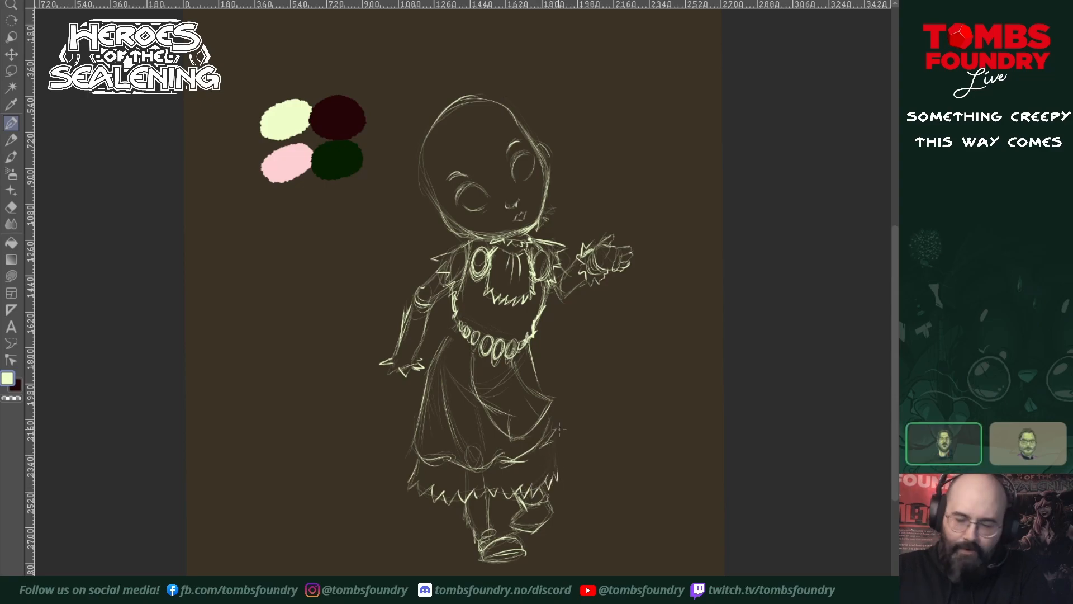
{"action": "mouse_move", "coordinate": [411, 451]}
{"action": "left_mouse_down"}
{"action": "mouse_move", "coordinate": [418, 464]}
{"action": "mouse_move", "coordinate": [457, 473]}
{"action": "mouse_move", "coordinate": [535, 462]}
{"action": "mouse_move", "coordinate": [556, 445]}
{"action": "mouse_move", "coordinate": [550, 418]}
{"action": "left_mouse_up"}
{"action": "left_click_drag", "start_coordinate": [460, 327], "coordinate": [442, 342]}
{"action": "left_click_drag", "start_coordinate": [529, 349], "coordinate": [541, 391]}
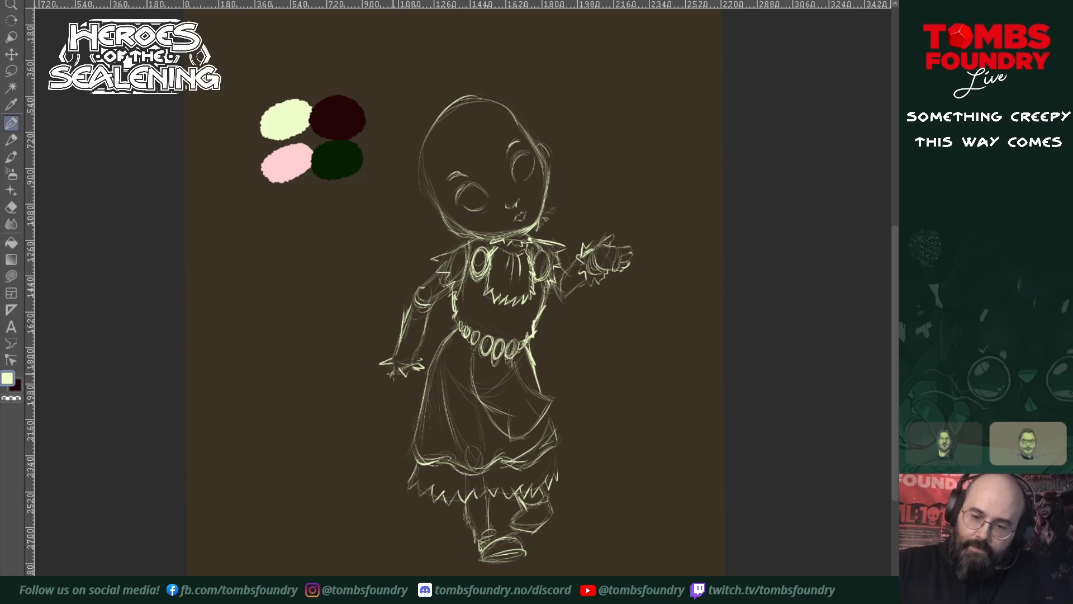
- Sketch the lowered arm's small hand with curled fingers below the frilled cuff
{"action": "mouse_move", "coordinate": [392, 375]}
{"action": "left_mouse_down"}
{"action": "mouse_move", "coordinate": [395, 387]}
{"action": "mouse_move", "coordinate": [403, 377]}
{"action": "mouse_move", "coordinate": [400, 396]}
{"action": "left_mouse_up"}
{"action": "mouse_move", "coordinate": [395, 391]}
{"action": "left_mouse_down"}
{"action": "mouse_move", "coordinate": [411, 391]}
{"action": "mouse_move", "coordinate": [412, 374]}
{"action": "mouse_move", "coordinate": [413, 386]}
{"action": "left_mouse_up"}
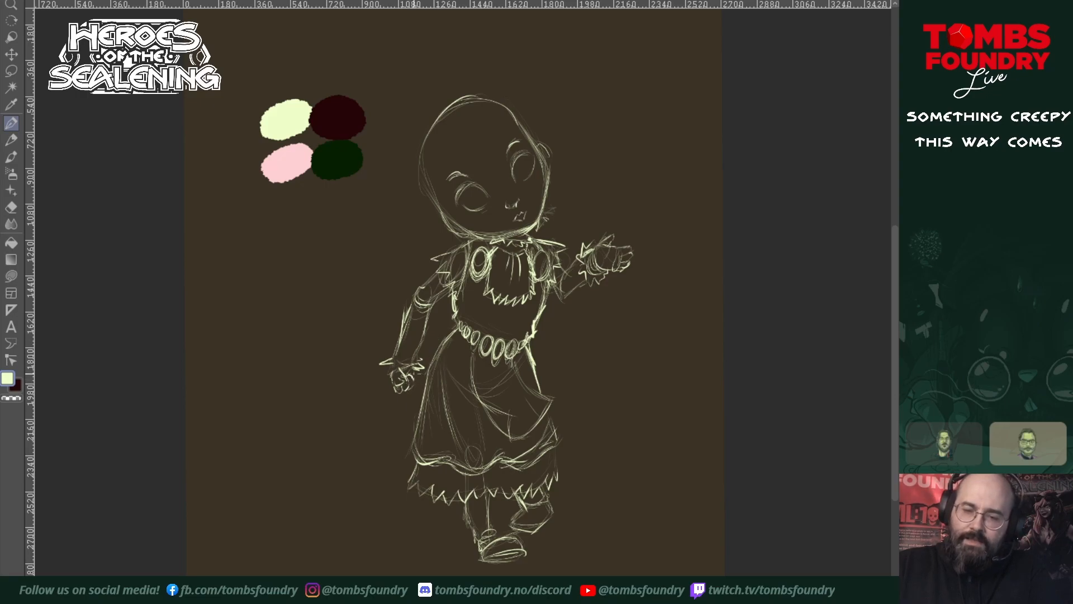
- Sketch a large broad-bladed knife in the lowered hand, with a handle end, a long straight back, a curved edge and small nicks
{"action": "left_click_drag", "start_coordinate": [414, 374], "coordinate": [418, 385]}
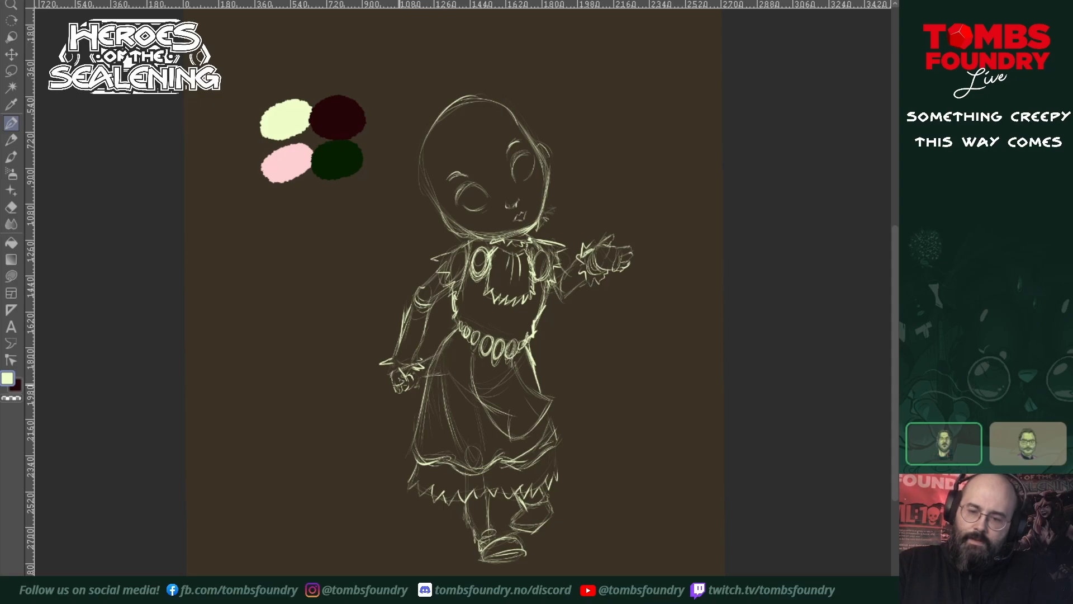
{"action": "mouse_move", "coordinate": [380, 380]}
{"action": "left_mouse_down"}
{"action": "mouse_move", "coordinate": [393, 371]}
{"action": "mouse_move", "coordinate": [379, 383]}
{"action": "mouse_move", "coordinate": [391, 377]}
{"action": "mouse_move", "coordinate": [385, 398]}
{"action": "mouse_move", "coordinate": [394, 388]}
{"action": "mouse_move", "coordinate": [414, 416]}
{"action": "left_mouse_up"}
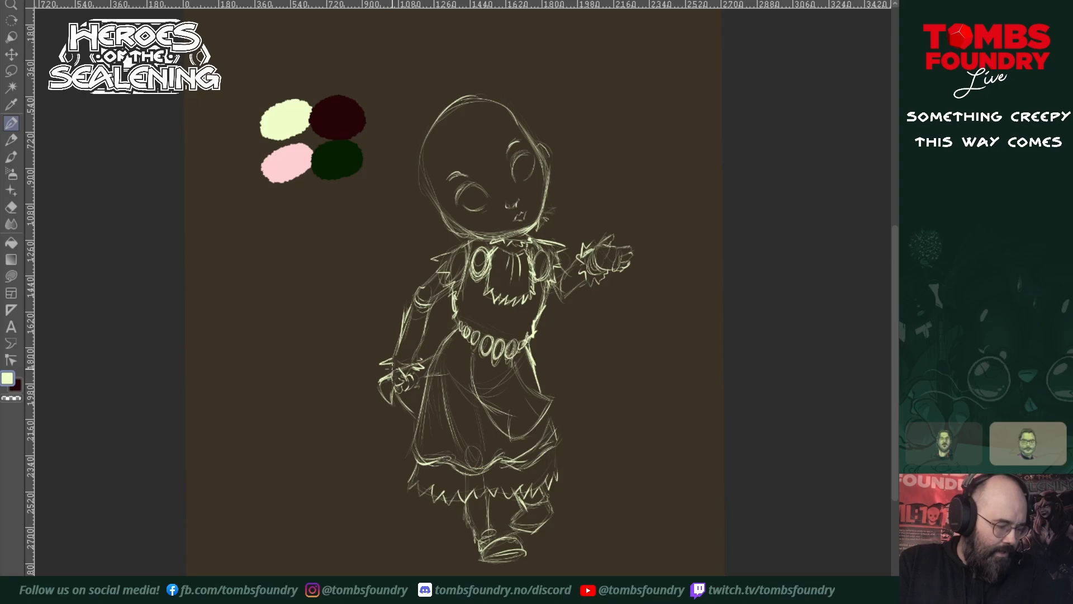
{"action": "left_click_drag", "start_coordinate": [369, 389], "coordinate": [297, 428]}
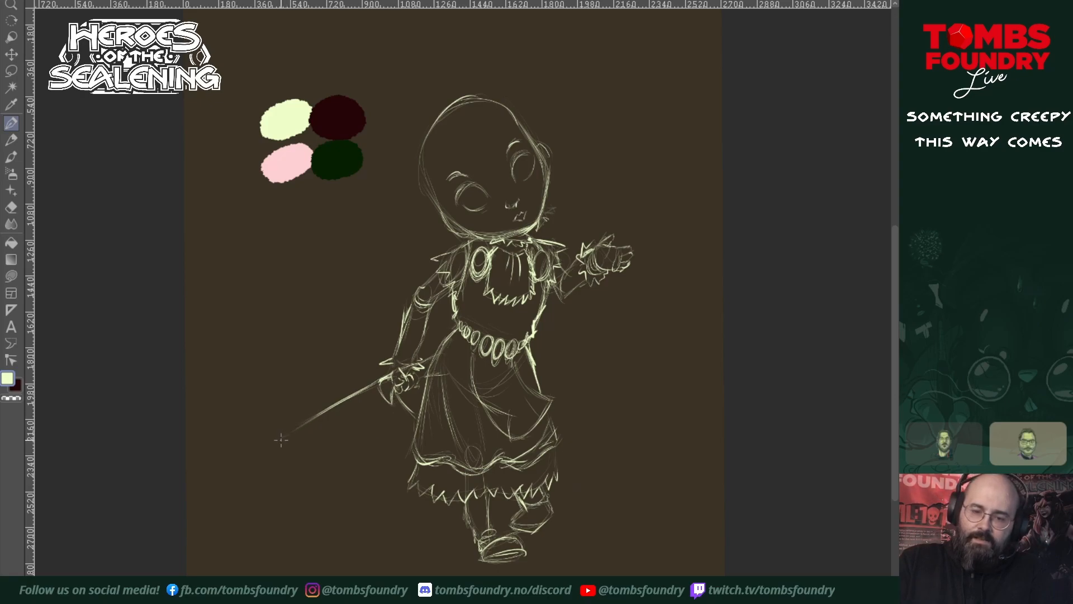
{"action": "mouse_move", "coordinate": [281, 440]}
{"action": "left_mouse_down"}
{"action": "mouse_move", "coordinate": [323, 462]}
{"action": "mouse_move", "coordinate": [430, 433]}
{"action": "mouse_move", "coordinate": [353, 463]}
{"action": "left_mouse_up"}
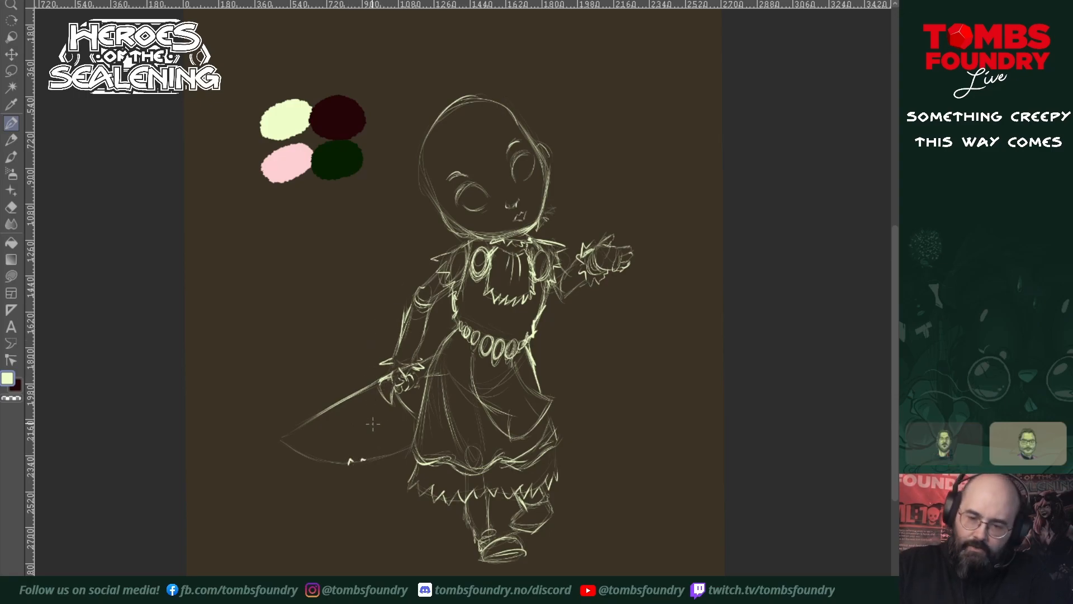
{"action": "left_click_drag", "start_coordinate": [361, 443], "coordinate": [369, 405]}
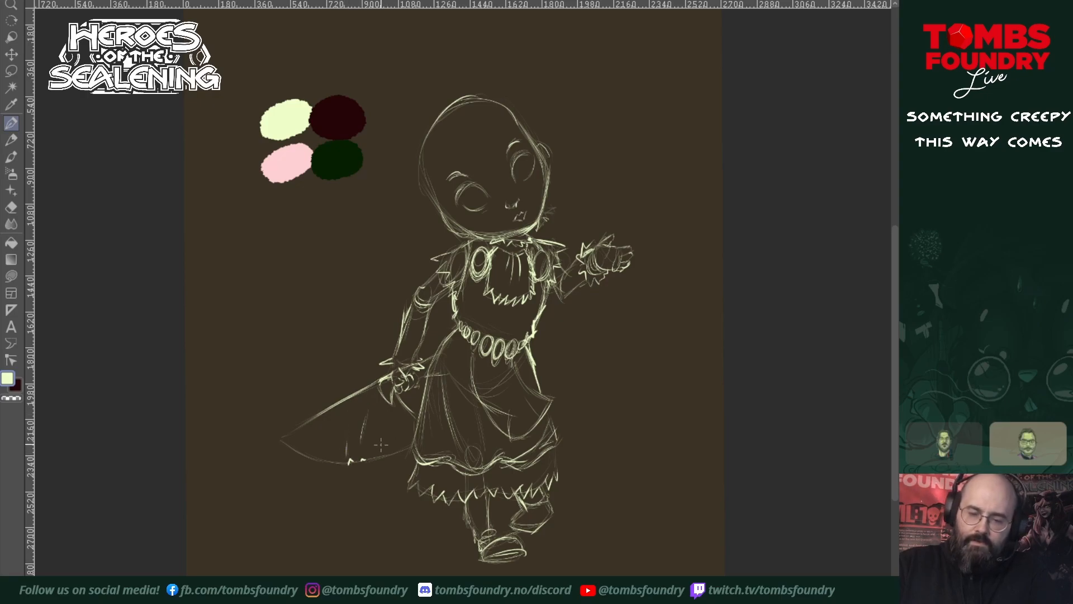
{"action": "left_click_drag", "start_coordinate": [391, 443], "coordinate": [399, 435]}
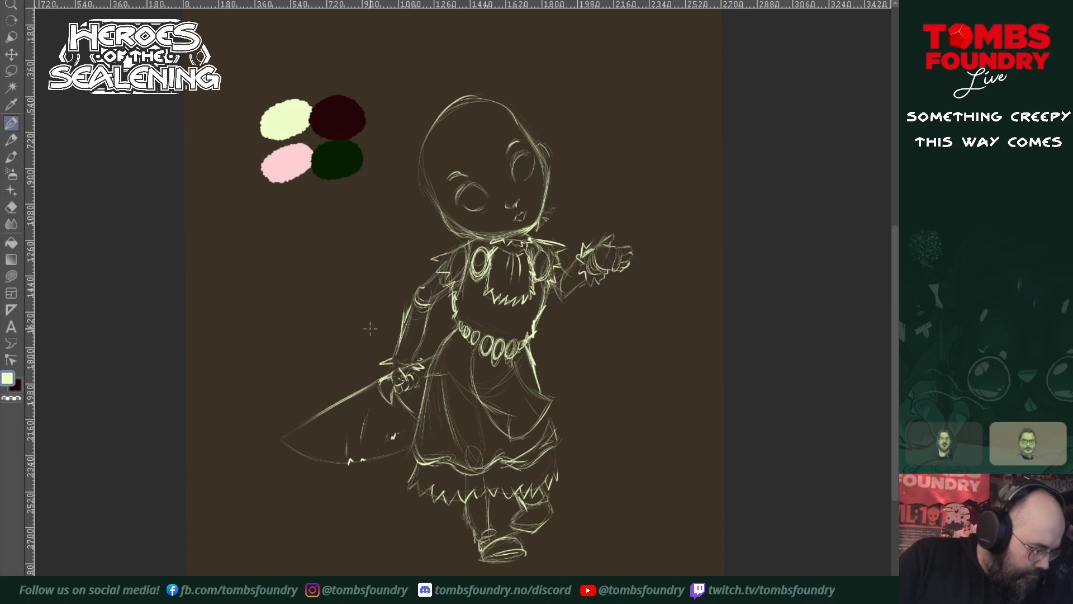
{"action": "left_click_drag", "start_coordinate": [388, 383], "coordinate": [388, 387]}
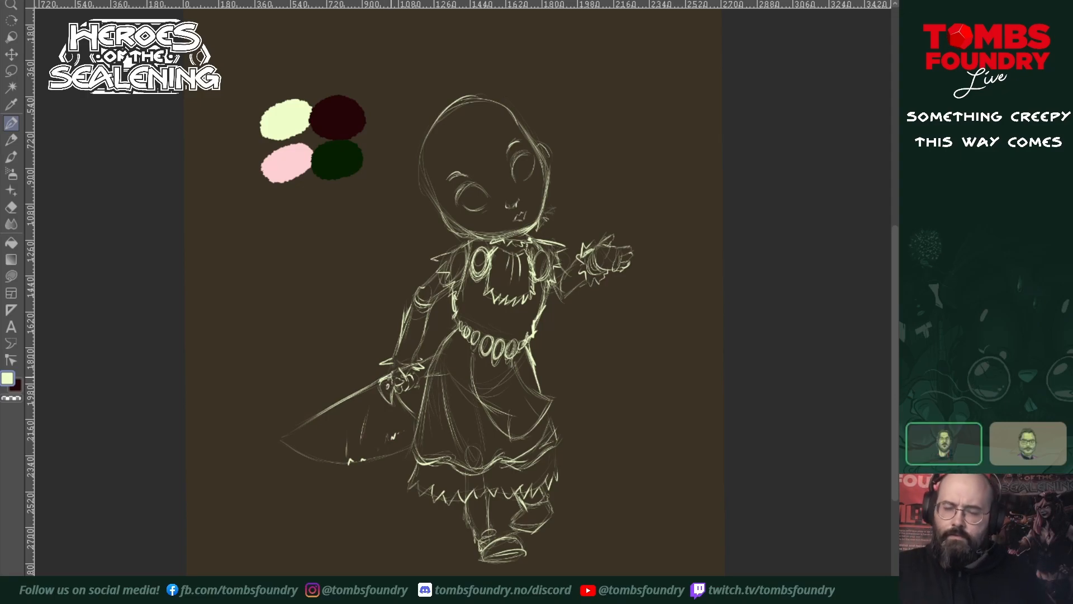
- Firm up the raised arm's sleeve, the knife's back near its tip and the skirt's outer edges
{"action": "left_click_drag", "start_coordinate": [544, 346], "coordinate": [554, 410]}
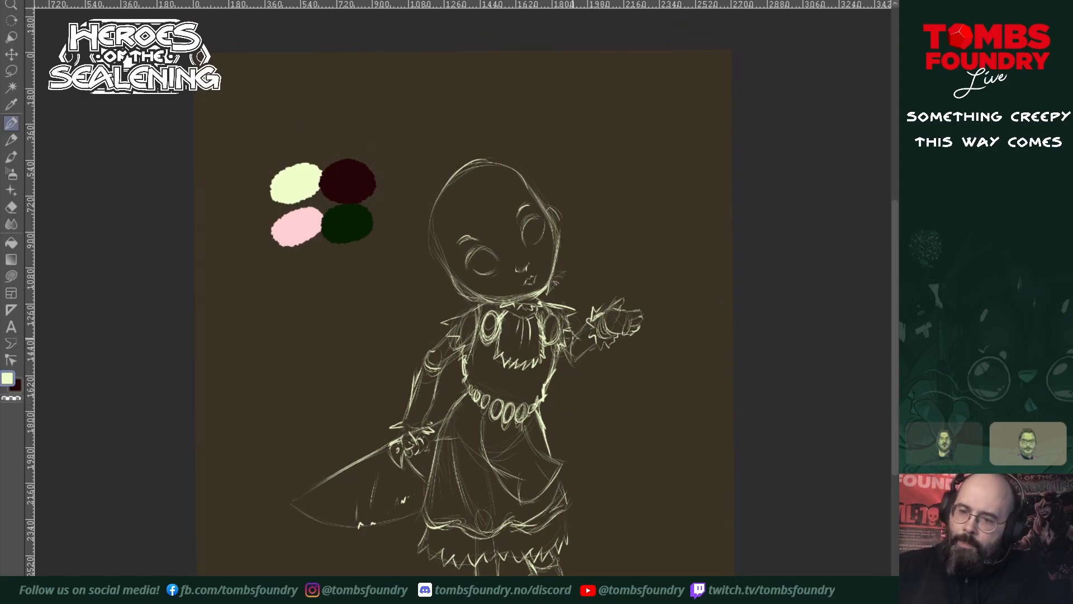
{"action": "mouse_move", "coordinate": [563, 352]}
{"action": "left_mouse_down"}
{"action": "mouse_move", "coordinate": [575, 367]}
{"action": "mouse_move", "coordinate": [586, 359]}
{"action": "mouse_move", "coordinate": [589, 322]}
{"action": "left_mouse_up"}
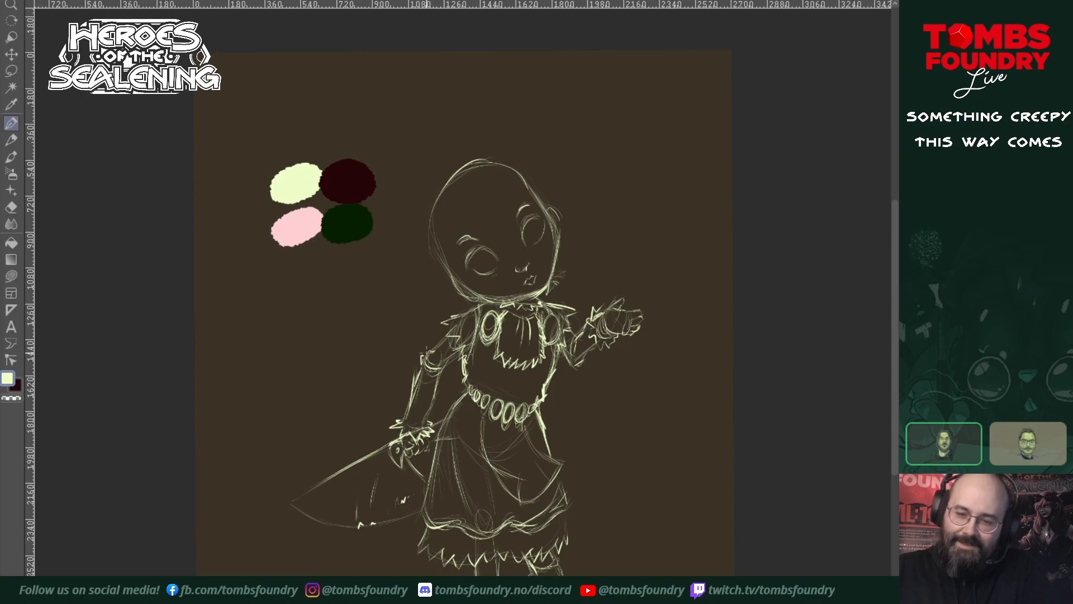
{"action": "left_click_drag", "start_coordinate": [293, 500], "coordinate": [321, 483]}
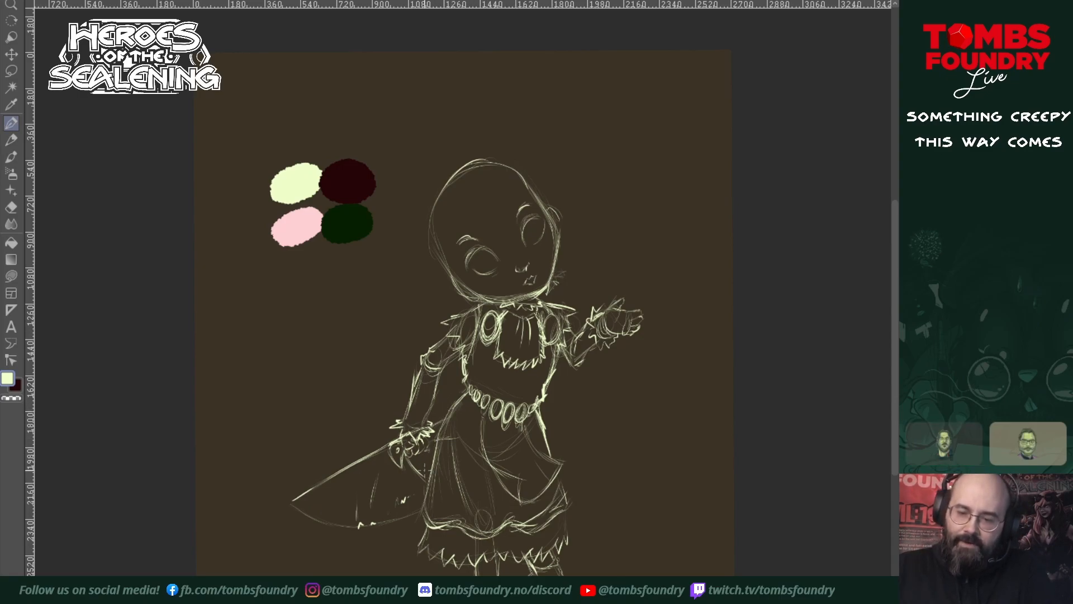
{"action": "mouse_move", "coordinate": [433, 449]}
{"action": "left_mouse_down"}
{"action": "mouse_move", "coordinate": [418, 522]}
{"action": "mouse_move", "coordinate": [421, 509]}
{"action": "mouse_move", "coordinate": [534, 489]}
{"action": "mouse_move", "coordinate": [539, 533]}
{"action": "mouse_move", "coordinate": [571, 500]}
{"action": "left_mouse_up"}
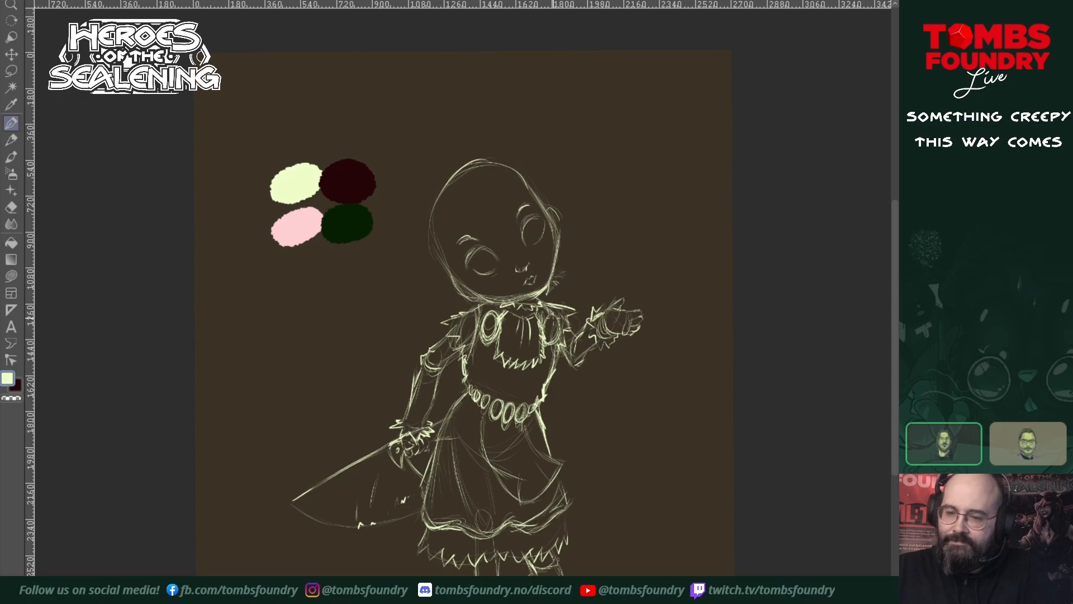
- Draw a vertical seam down the bodice below the round brooch, and darken the curved overskirt drape with folds under the belt
{"action": "mouse_move", "coordinate": [490, 313]}
{"action": "left_mouse_down"}
{"action": "mouse_move", "coordinate": [482, 339]}
{"action": "mouse_move", "coordinate": [483, 322]}
{"action": "mouse_move", "coordinate": [499, 332]}
{"action": "mouse_move", "coordinate": [488, 388]}
{"action": "left_mouse_up"}
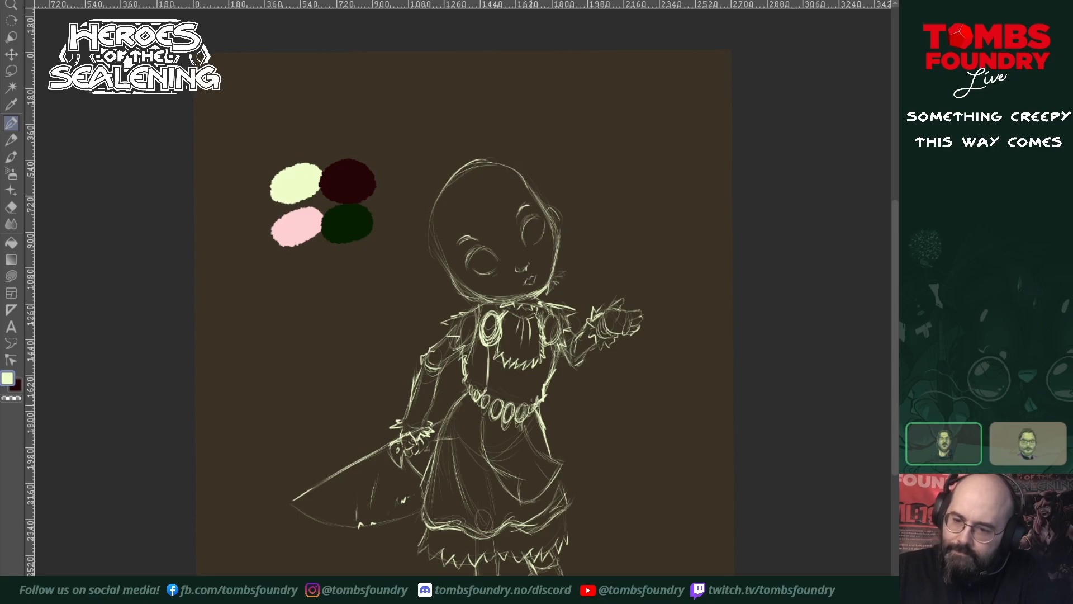
{"action": "left_click_drag", "start_coordinate": [545, 382], "coordinate": [549, 342]}
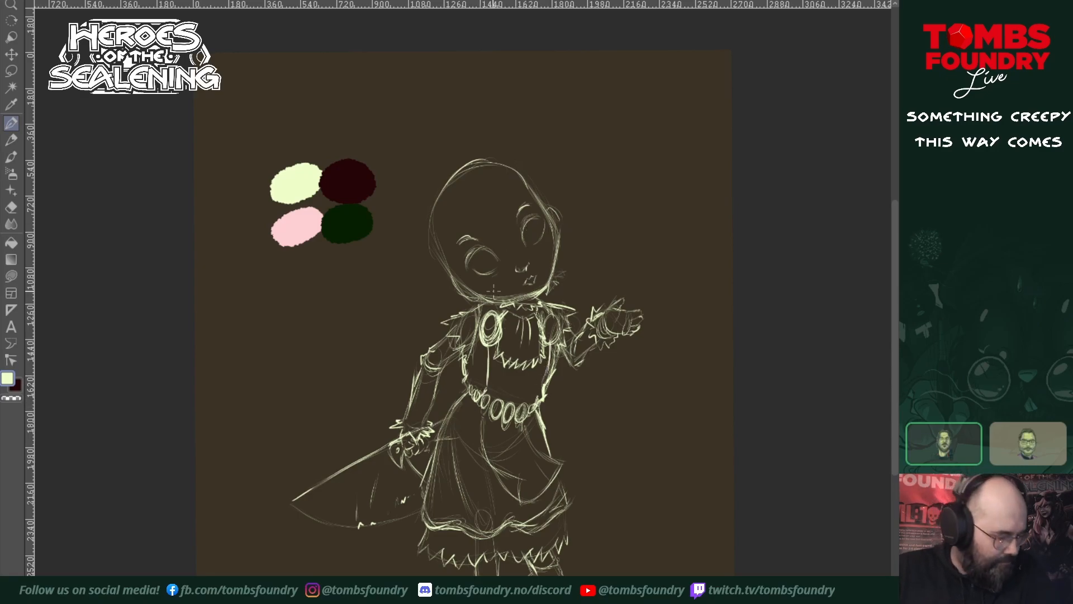
{"action": "mouse_move", "coordinate": [481, 408]}
{"action": "left_mouse_down"}
{"action": "mouse_move", "coordinate": [508, 491]}
{"action": "mouse_move", "coordinate": [548, 489]}
{"action": "mouse_move", "coordinate": [522, 498]}
{"action": "mouse_move", "coordinate": [549, 471]}
{"action": "mouse_move", "coordinate": [532, 502]}
{"action": "mouse_move", "coordinate": [548, 466]}
{"action": "mouse_move", "coordinate": [544, 486]}
{"action": "mouse_move", "coordinate": [566, 460]}
{"action": "left_mouse_up"}
{"action": "left_click_drag", "start_coordinate": [525, 426], "coordinate": [552, 459]}
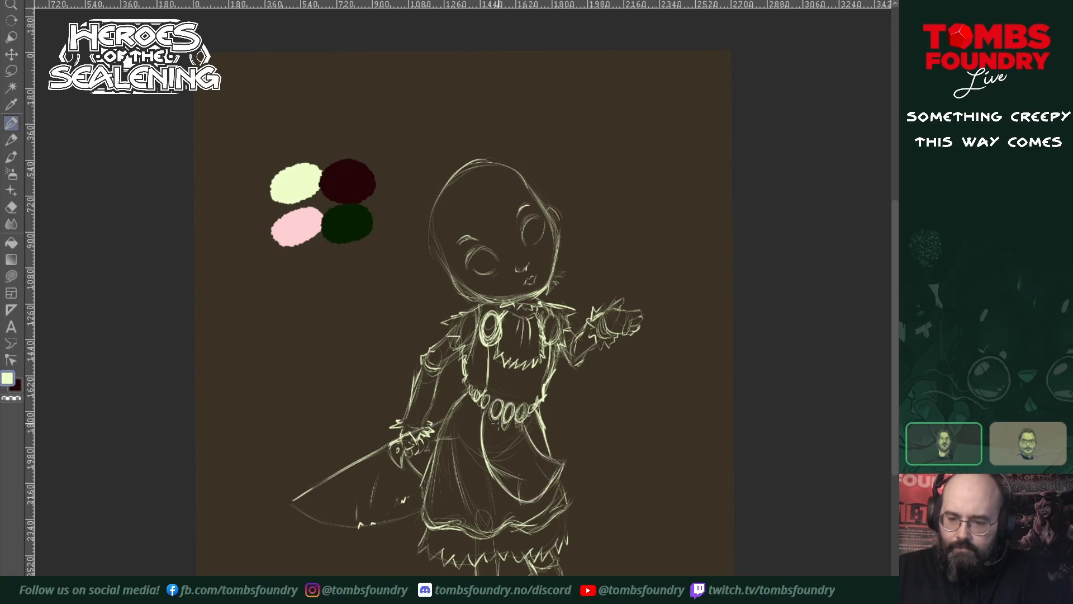
{"action": "left_click_drag", "start_coordinate": [497, 424], "coordinate": [515, 454]}
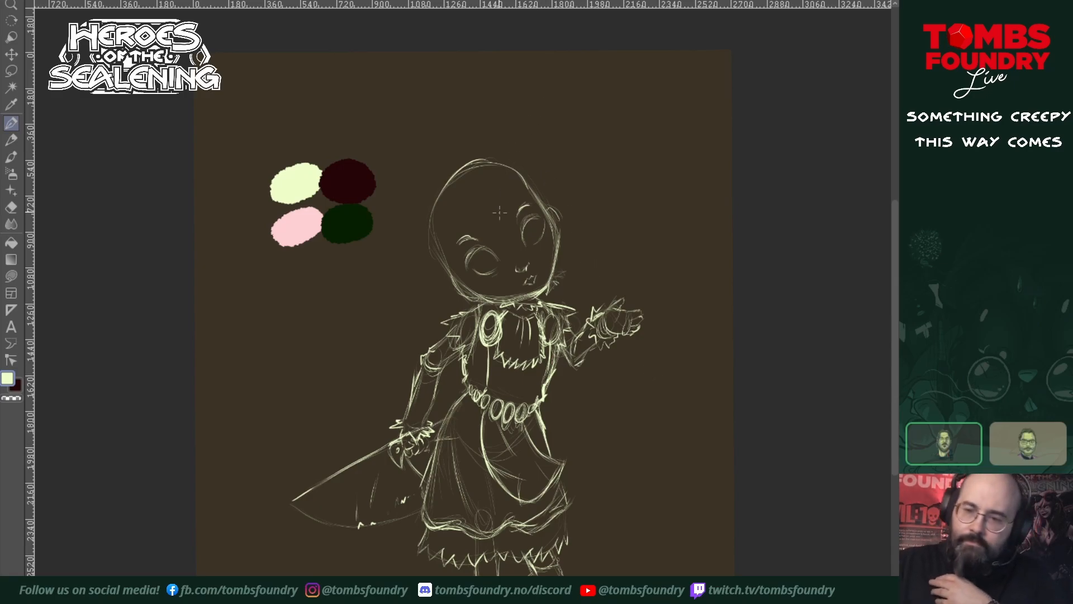
- Darken the upper rims of both eyes, and sketch a parted hairline and hair contour around the head
{"action": "mouse_move", "coordinate": [467, 265]}
{"action": "left_mouse_down"}
{"action": "mouse_move", "coordinate": [475, 250]}
{"action": "mouse_move", "coordinate": [496, 256]}
{"action": "mouse_move", "coordinate": [545, 213]}
{"action": "left_mouse_up"}
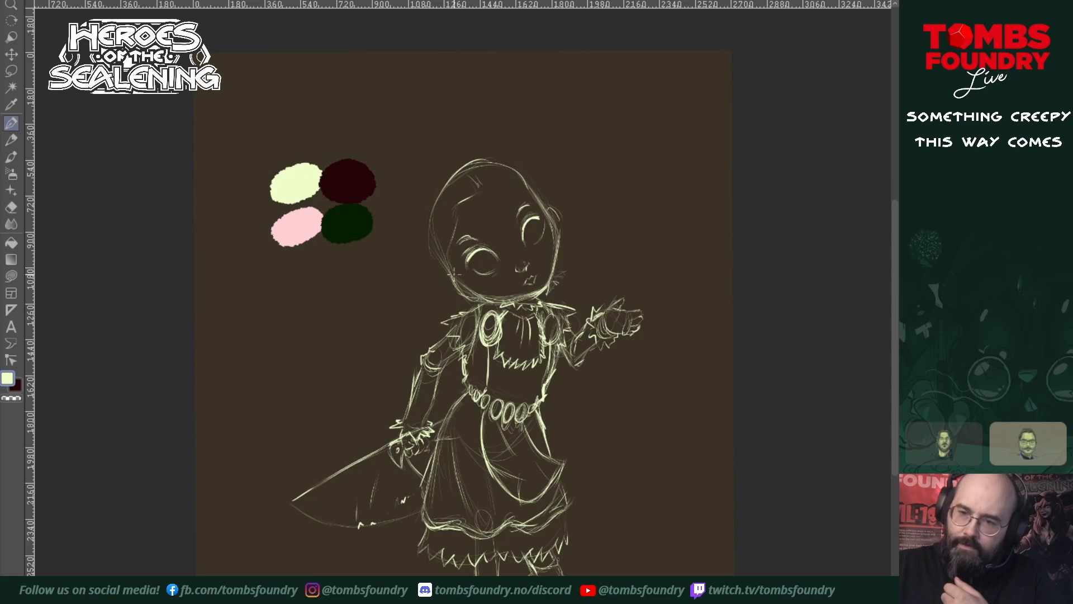
{"action": "left_click_drag", "start_coordinate": [493, 191], "coordinate": [507, 181]}
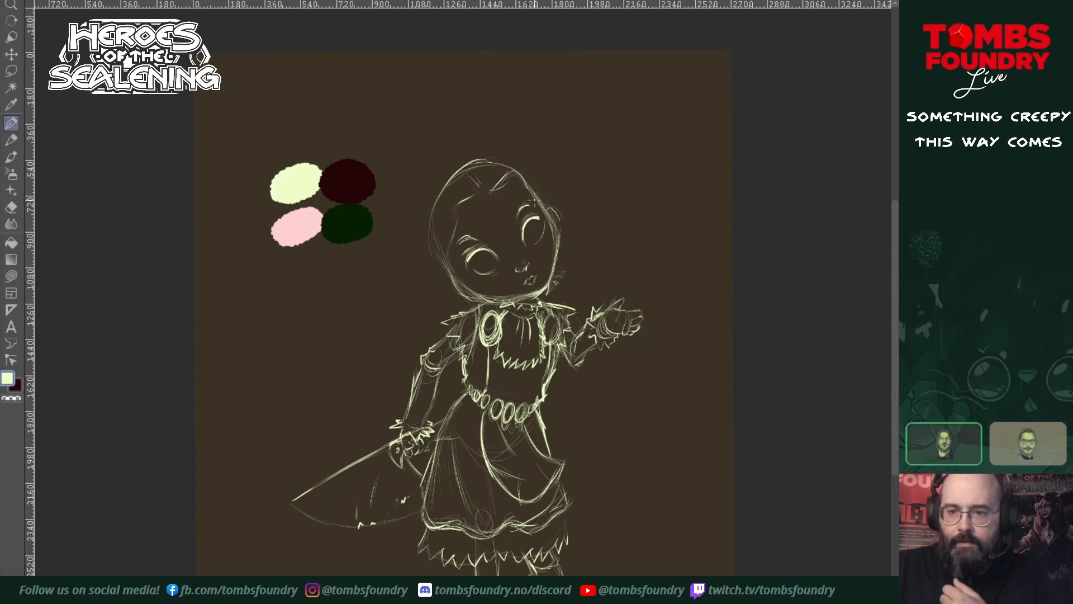
{"action": "mouse_move", "coordinate": [494, 169]}
{"action": "left_mouse_down"}
{"action": "mouse_move", "coordinate": [437, 202]}
{"action": "mouse_move", "coordinate": [431, 259]}
{"action": "mouse_move", "coordinate": [445, 270]}
{"action": "left_mouse_up"}
{"action": "mouse_move", "coordinate": [484, 170]}
{"action": "left_mouse_down"}
{"action": "mouse_move", "coordinate": [509, 159]}
{"action": "mouse_move", "coordinate": [531, 169]}
{"action": "mouse_move", "coordinate": [552, 194]}
{"action": "mouse_move", "coordinate": [547, 228]}
{"action": "left_mouse_up"}
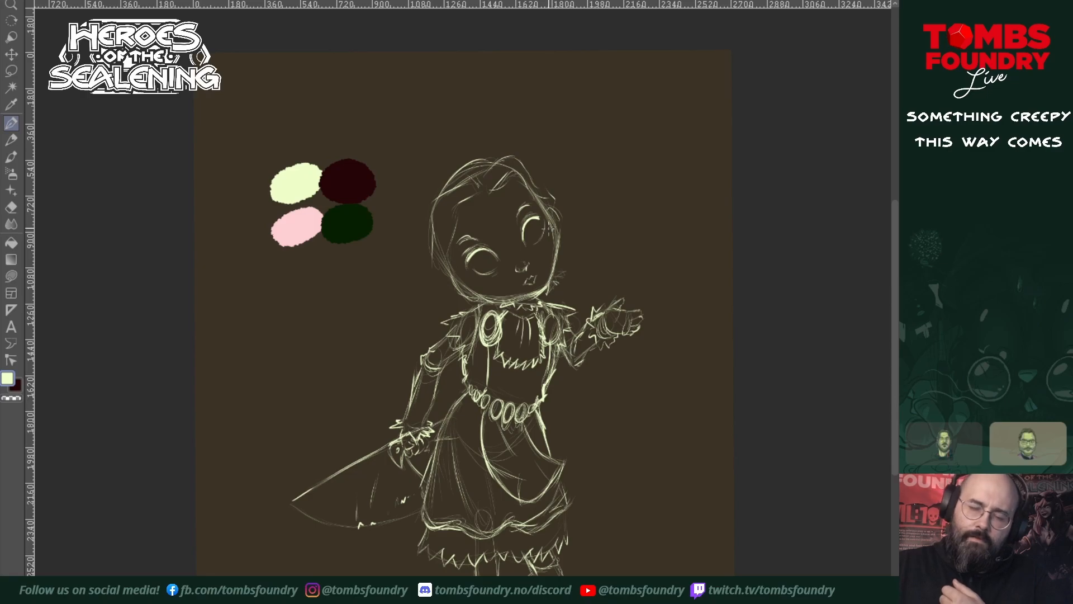
- Sketch a long braid swinging out behind the lowered arm, ending in an oval tuft with a curled tip
{"action": "mouse_move", "coordinate": [439, 278]}
{"action": "left_mouse_down"}
{"action": "mouse_move", "coordinate": [421, 330]}
{"action": "mouse_move", "coordinate": [391, 339]}
{"action": "left_mouse_up"}
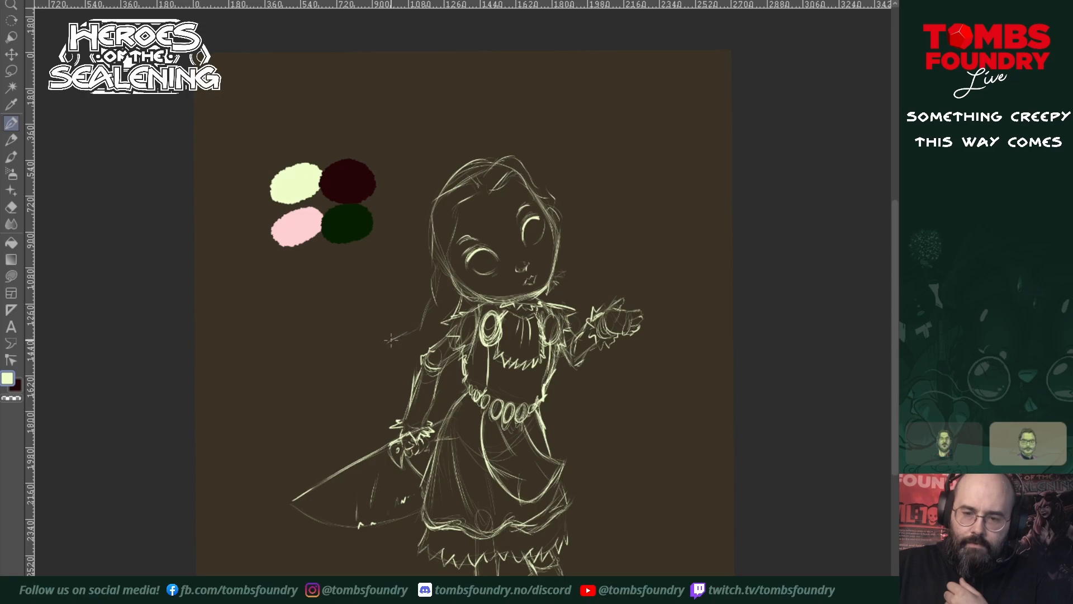
{"action": "mouse_move", "coordinate": [373, 393]}
{"action": "left_mouse_down"}
{"action": "mouse_move", "coordinate": [391, 405]}
{"action": "mouse_move", "coordinate": [368, 393]}
{"action": "mouse_move", "coordinate": [378, 381]}
{"action": "mouse_move", "coordinate": [392, 396]}
{"action": "mouse_move", "coordinate": [402, 355]}
{"action": "left_mouse_up"}
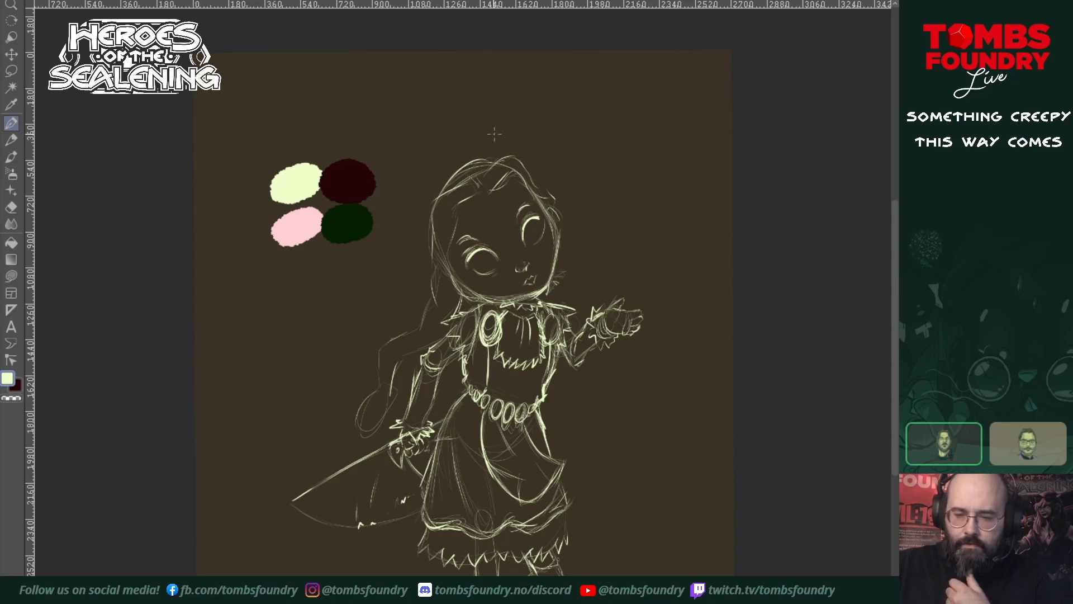
{"action": "mouse_move", "coordinate": [368, 398]}
{"action": "left_mouse_down"}
{"action": "mouse_move", "coordinate": [357, 422]}
{"action": "mouse_move", "coordinate": [395, 394]}
{"action": "mouse_move", "coordinate": [380, 392]}
{"action": "left_mouse_up"}
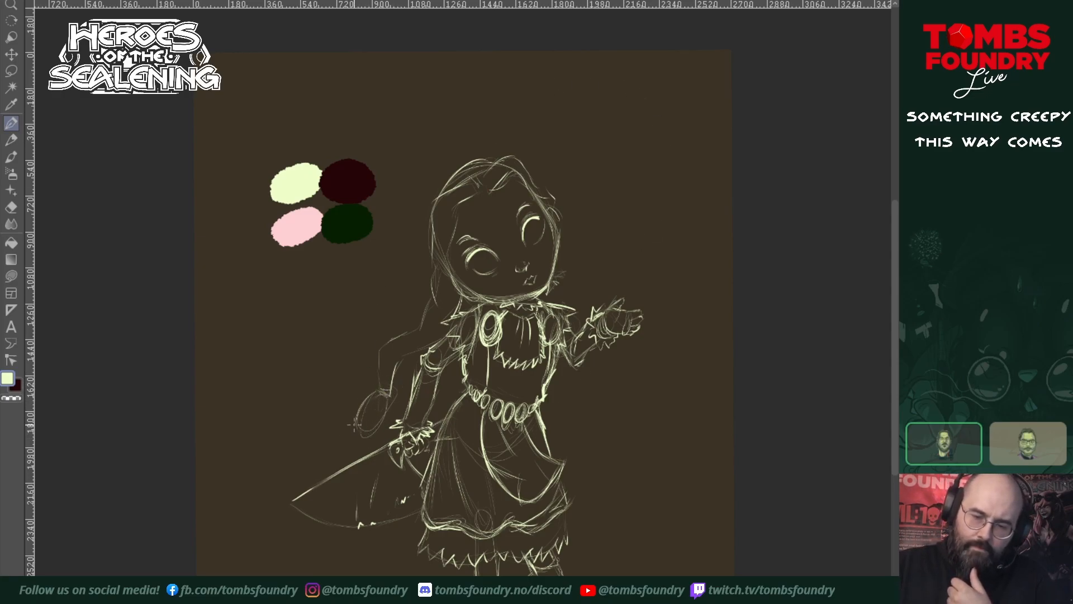
{"action": "mouse_move", "coordinate": [346, 438]}
{"action": "left_mouse_down"}
{"action": "mouse_move", "coordinate": [350, 409]}
{"action": "mouse_move", "coordinate": [331, 408]}
{"action": "mouse_move", "coordinate": [362, 425]}
{"action": "mouse_move", "coordinate": [360, 417]}
{"action": "mouse_move", "coordinate": [339, 441]}
{"action": "mouse_move", "coordinate": [349, 440]}
{"action": "mouse_move", "coordinate": [337, 436]}
{"action": "mouse_move", "coordinate": [360, 442]}
{"action": "mouse_move", "coordinate": [390, 422]}
{"action": "mouse_move", "coordinate": [388, 403]}
{"action": "mouse_move", "coordinate": [365, 414]}
{"action": "left_mouse_up"}
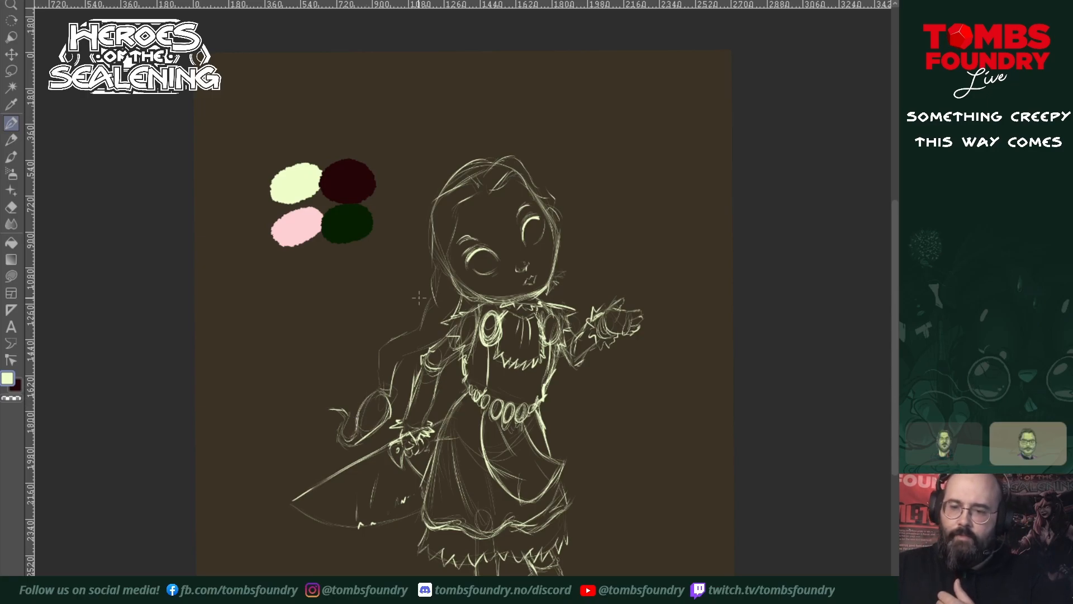
{"action": "mouse_move", "coordinate": [421, 330]}
{"action": "left_mouse_down"}
{"action": "mouse_move", "coordinate": [426, 303]}
{"action": "mouse_move", "coordinate": [443, 293]}
{"action": "mouse_move", "coordinate": [430, 249]}
{"action": "mouse_move", "coordinate": [429, 279]}
{"action": "mouse_move", "coordinate": [437, 256]}
{"action": "left_mouse_up"}
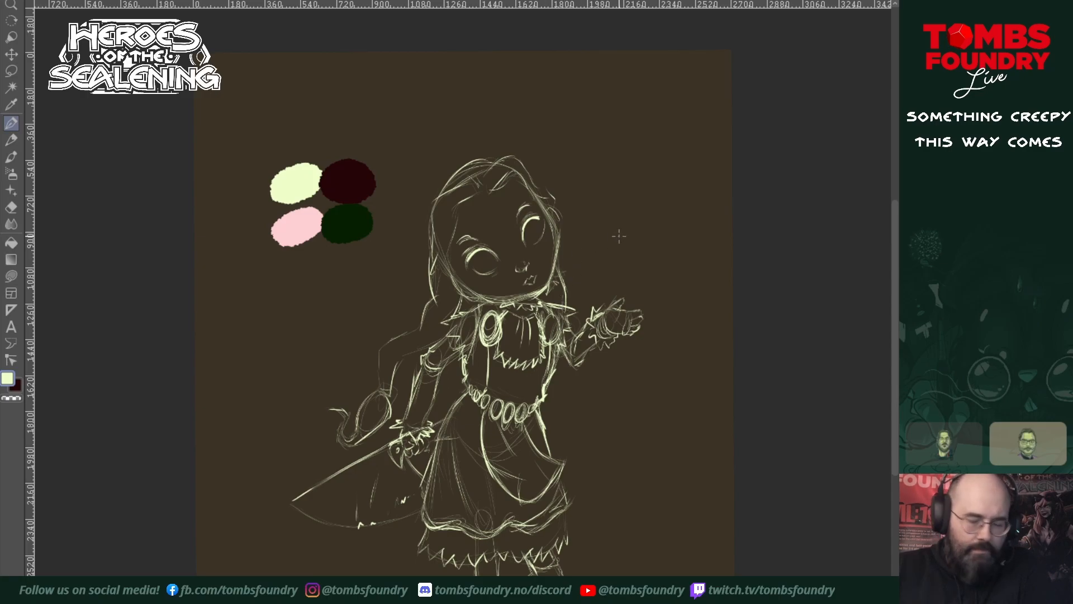
- Sketch a second braid hanging below the raised arm's elbow, with a tie and a loose wispy tail
{"action": "mouse_move", "coordinate": [567, 358]}
{"action": "left_mouse_down"}
{"action": "mouse_move", "coordinate": [583, 377]}
{"action": "mouse_move", "coordinate": [594, 401]}
{"action": "mouse_move", "coordinate": [553, 389]}
{"action": "mouse_move", "coordinate": [577, 398]}
{"action": "mouse_move", "coordinate": [568, 401]}
{"action": "mouse_move", "coordinate": [604, 422]}
{"action": "left_mouse_up"}
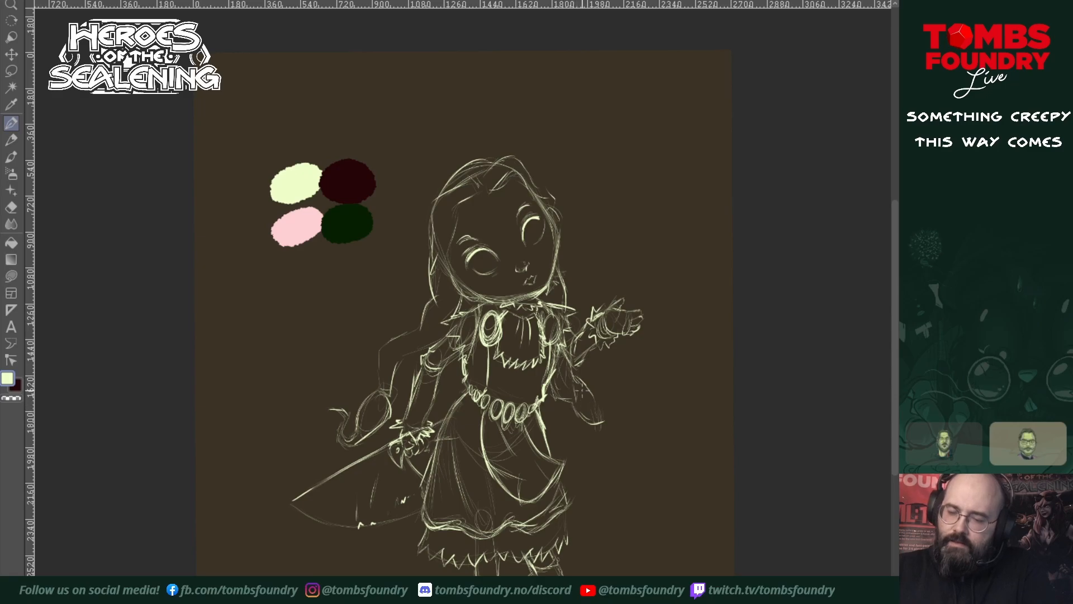
{"action": "mouse_move", "coordinate": [589, 413]}
{"action": "left_mouse_down"}
{"action": "mouse_move", "coordinate": [604, 426]}
{"action": "mouse_move", "coordinate": [596, 432]}
{"action": "mouse_move", "coordinate": [610, 422]}
{"action": "mouse_move", "coordinate": [612, 437]}
{"action": "mouse_move", "coordinate": [603, 435]}
{"action": "mouse_move", "coordinate": [621, 437]}
{"action": "left_mouse_up"}
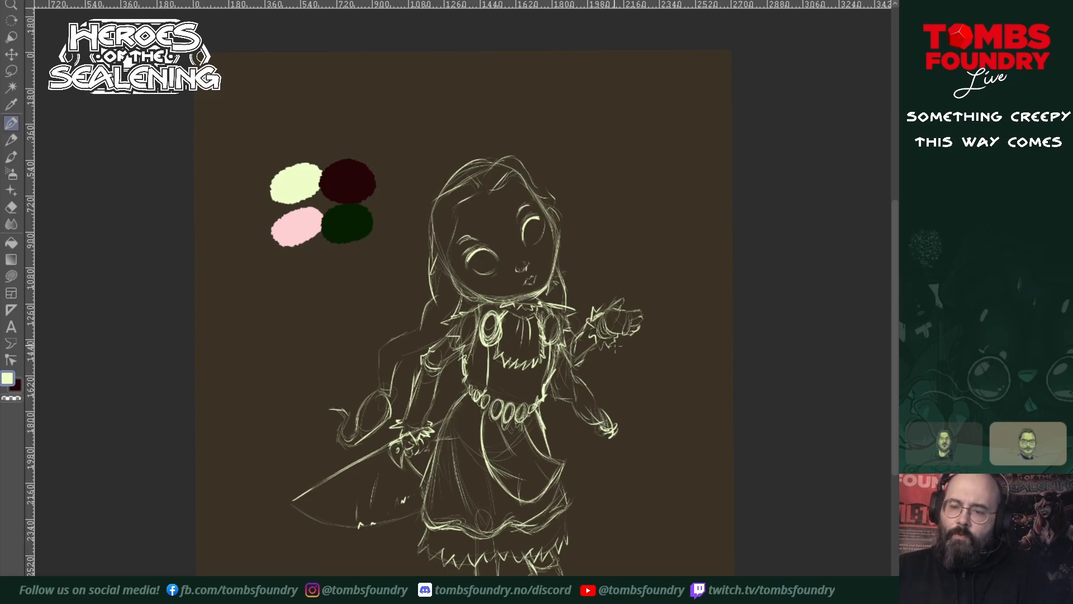
{"action": "mouse_move", "coordinate": [605, 448]}
{"action": "left_mouse_down"}
{"action": "mouse_move", "coordinate": [615, 472]}
{"action": "mouse_move", "coordinate": [636, 446]}
{"action": "mouse_move", "coordinate": [627, 476]}
{"action": "mouse_move", "coordinate": [607, 490]}
{"action": "mouse_move", "coordinate": [632, 455]}
{"action": "mouse_move", "coordinate": [627, 482]}
{"action": "left_mouse_up"}
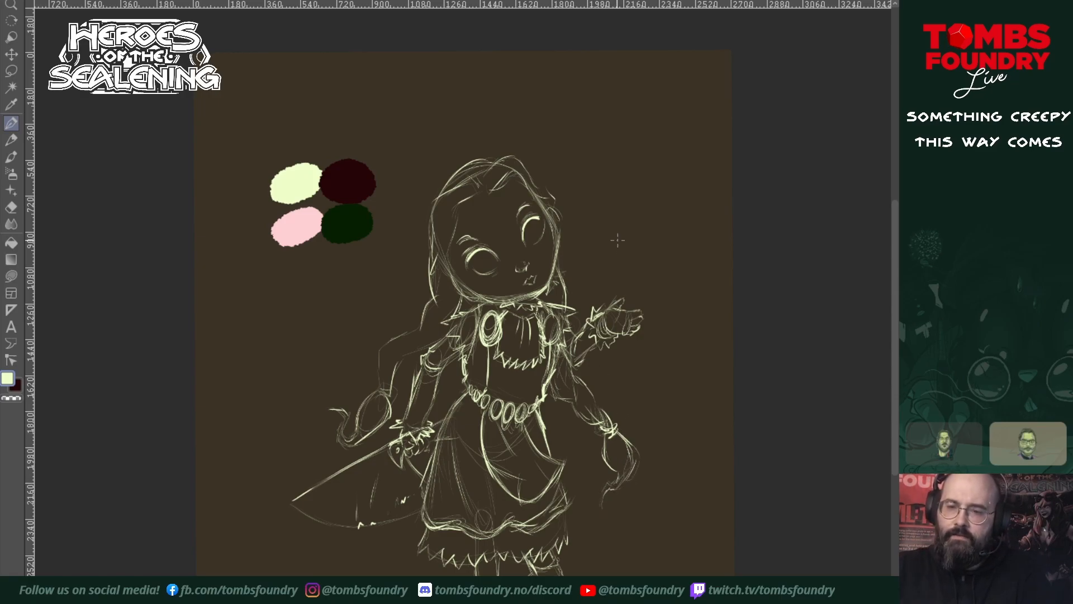
- Surround the head with a spiky frill of pointed triangles and add thin crack-like lines across the face
{"action": "mouse_move", "coordinate": [467, 143]}
{"action": "left_mouse_down"}
{"action": "mouse_move", "coordinate": [462, 159]}
{"action": "mouse_move", "coordinate": [469, 142]}
{"action": "mouse_move", "coordinate": [486, 157]}
{"action": "mouse_move", "coordinate": [515, 133]}
{"action": "mouse_move", "coordinate": [546, 153]}
{"action": "mouse_move", "coordinate": [537, 180]}
{"action": "mouse_move", "coordinate": [569, 186]}
{"action": "mouse_move", "coordinate": [562, 232]}
{"action": "left_mouse_up"}
{"action": "mouse_move", "coordinate": [433, 168]}
{"action": "left_mouse_down"}
{"action": "mouse_move", "coordinate": [413, 202]}
{"action": "mouse_move", "coordinate": [426, 217]}
{"action": "mouse_move", "coordinate": [407, 241]}
{"action": "mouse_move", "coordinate": [425, 252]}
{"action": "mouse_move", "coordinate": [413, 281]}
{"action": "mouse_move", "coordinate": [447, 286]}
{"action": "left_mouse_up"}
{"action": "left_click_drag", "start_coordinate": [449, 166], "coordinate": [503, 147]}
{"action": "left_click_drag", "start_coordinate": [421, 193], "coordinate": [428, 178]}
{"action": "left_click_drag", "start_coordinate": [417, 218], "coordinate": [422, 265]}
{"action": "left_click_drag", "start_coordinate": [538, 167], "coordinate": [540, 180]}
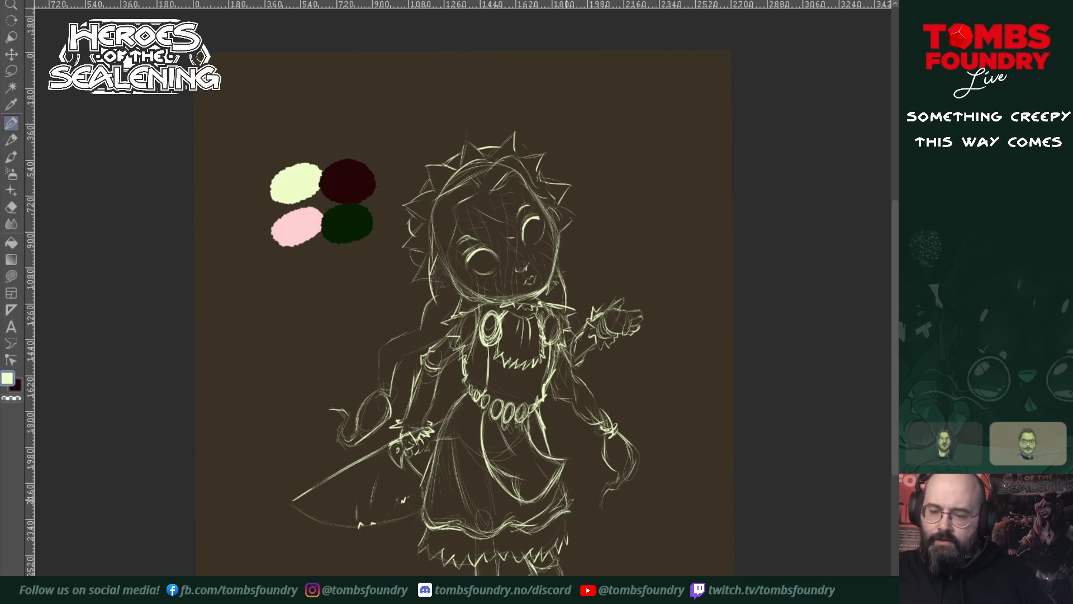
- Define the braids' twisted segments, and reinforce the frill's lower spikes and the skirt's outer hem
{"action": "left_click_drag", "start_coordinate": [561, 476], "coordinate": [570, 508]}
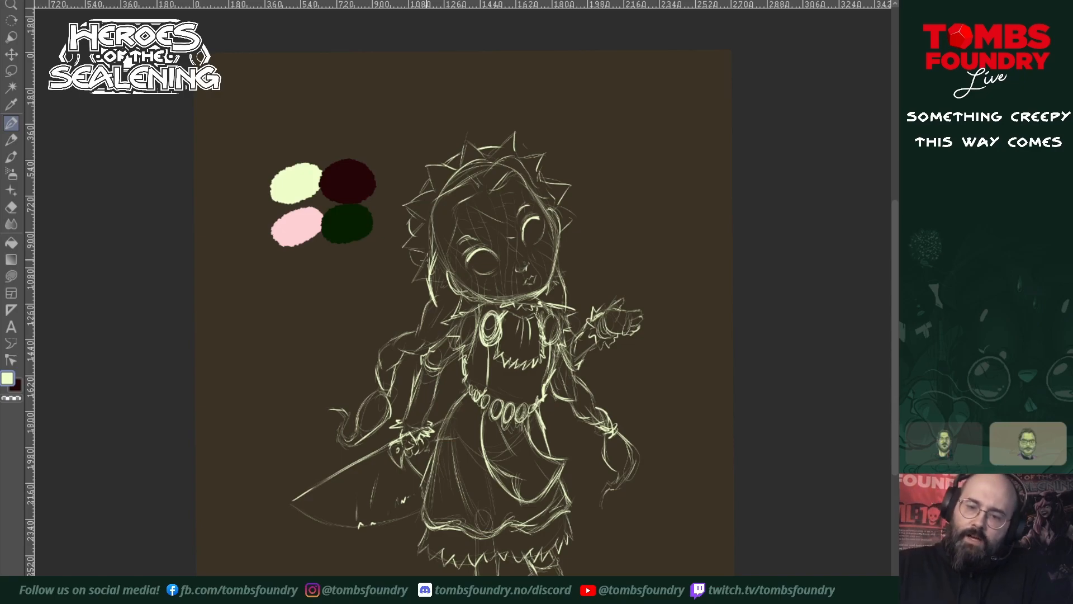
{"action": "left_click_drag", "start_coordinate": [415, 282], "coordinate": [424, 260]}
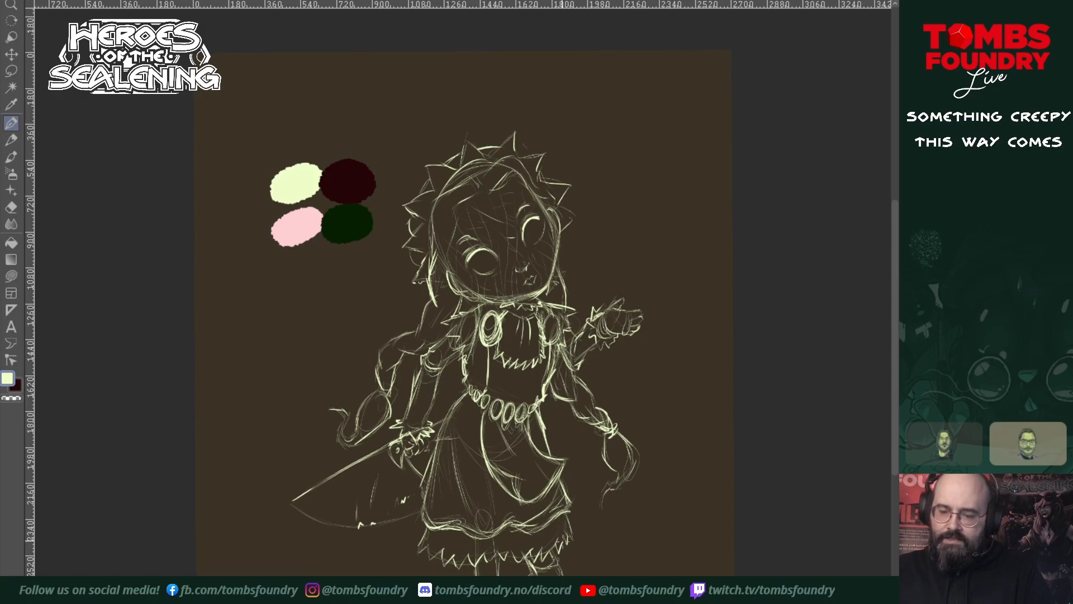
{"action": "left_click_drag", "start_coordinate": [559, 542], "coordinate": [569, 531]}
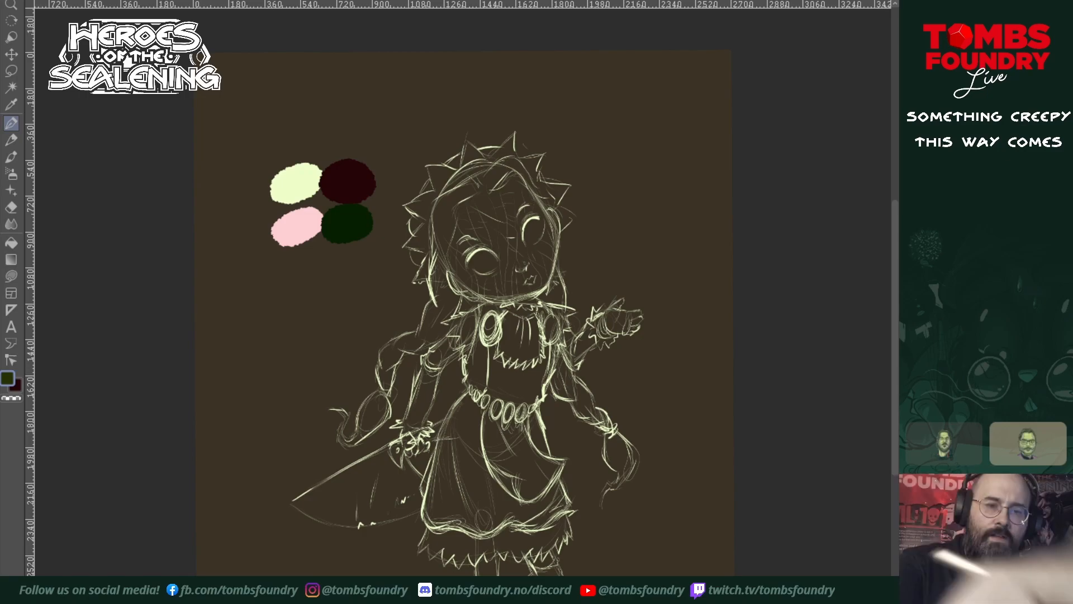
- Block in the head and the base of its frill with a flat dark olive green shape beneath the faded sketch lines
{"action": "left_click", "coordinate": [12, 277]}
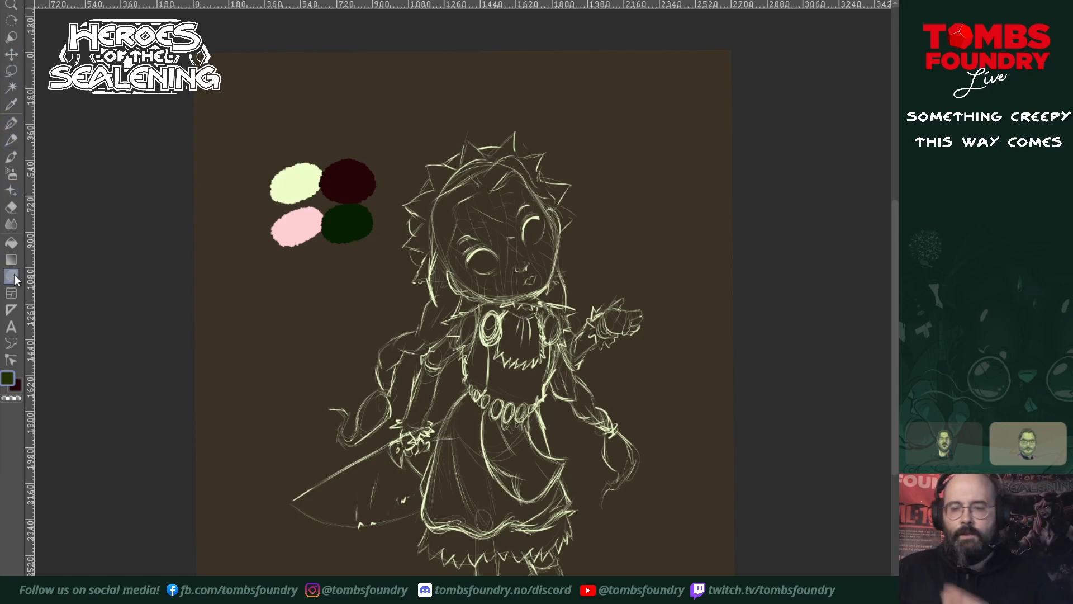
{"action": "key", "text": "ctrl+space"}
{"action": "left_click_drag", "start_coordinate": [519, 298], "coordinate": [533, 318]}
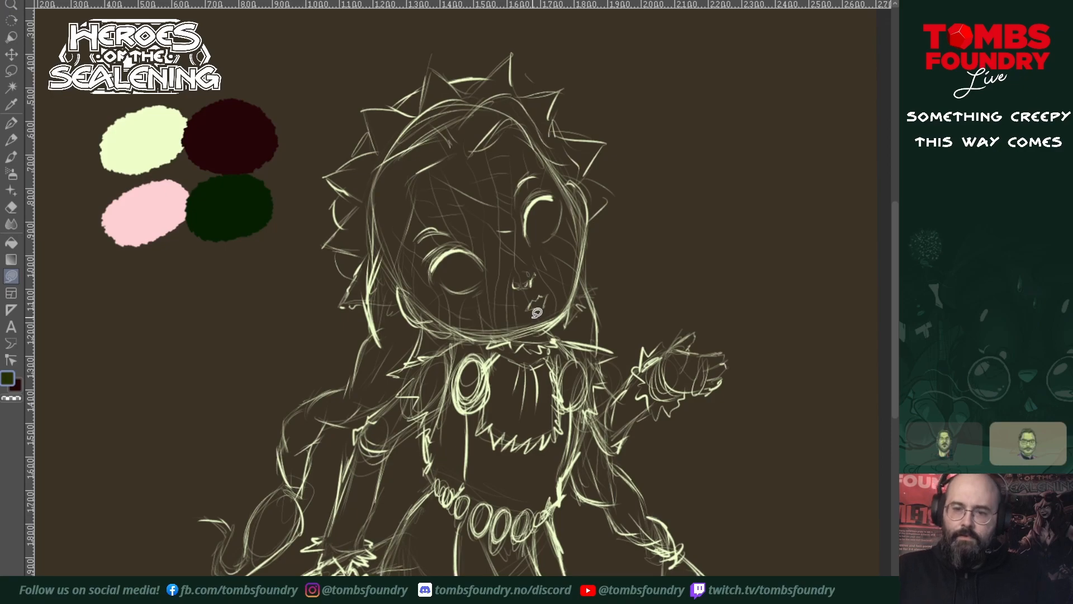
{"action": "mouse_move", "coordinate": [465, 81]}
{"action": "left_mouse_down"}
{"action": "mouse_move", "coordinate": [477, 75]}
{"action": "mouse_move", "coordinate": [425, 87]}
{"action": "mouse_move", "coordinate": [366, 136]}
{"action": "mouse_move", "coordinate": [337, 207]}
{"action": "mouse_move", "coordinate": [335, 260]}
{"action": "mouse_move", "coordinate": [383, 301]}
{"action": "mouse_move", "coordinate": [509, 335]}
{"action": "mouse_move", "coordinate": [562, 285]}
{"action": "mouse_move", "coordinate": [600, 165]}
{"action": "mouse_move", "coordinate": [509, 78]}
{"action": "mouse_move", "coordinate": [473, 63]}
{"action": "left_mouse_up"}
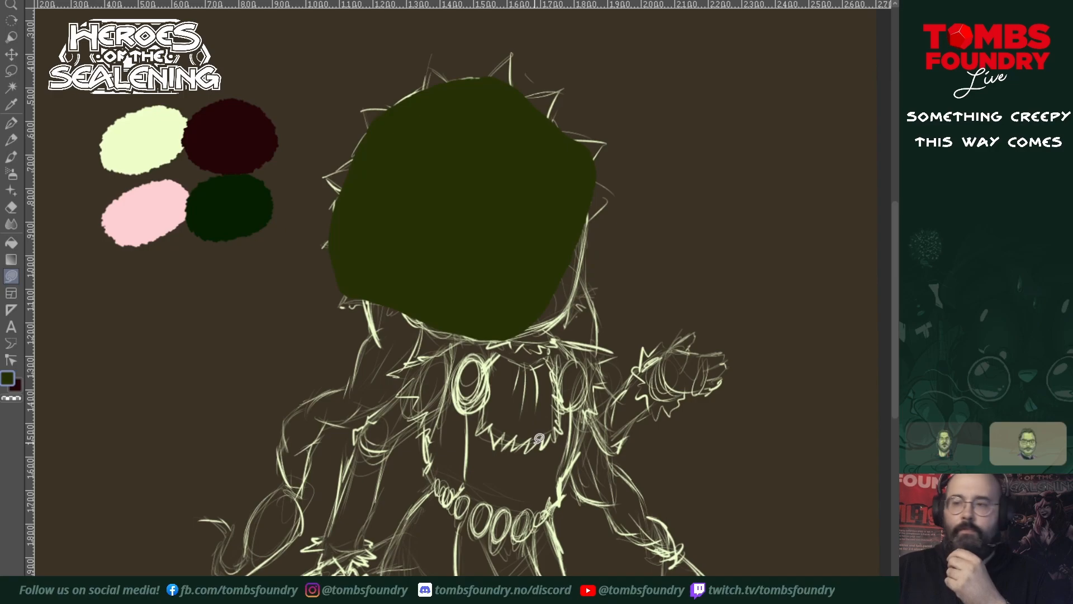
{"action": "key", "text": "ctrl+z"}
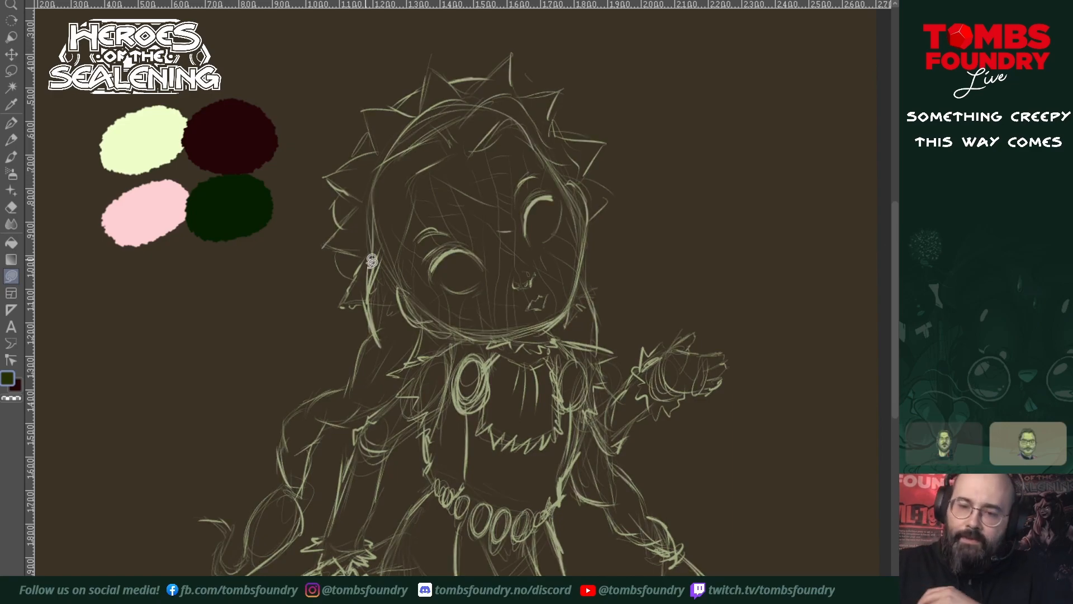
{"action": "mouse_move", "coordinate": [431, 342]}
{"action": "left_mouse_down"}
{"action": "mouse_move", "coordinate": [371, 321]}
{"action": "mouse_move", "coordinate": [348, 280]}
{"action": "mouse_move", "coordinate": [338, 221]}
{"action": "mouse_move", "coordinate": [351, 165]}
{"action": "mouse_move", "coordinate": [429, 77]}
{"action": "mouse_move", "coordinate": [478, 65]}
{"action": "mouse_move", "coordinate": [536, 78]}
{"action": "mouse_move", "coordinate": [595, 193]}
{"action": "mouse_move", "coordinate": [589, 238]}
{"action": "mouse_move", "coordinate": [553, 336]}
{"action": "mouse_move", "coordinate": [492, 369]}
{"action": "left_mouse_up"}
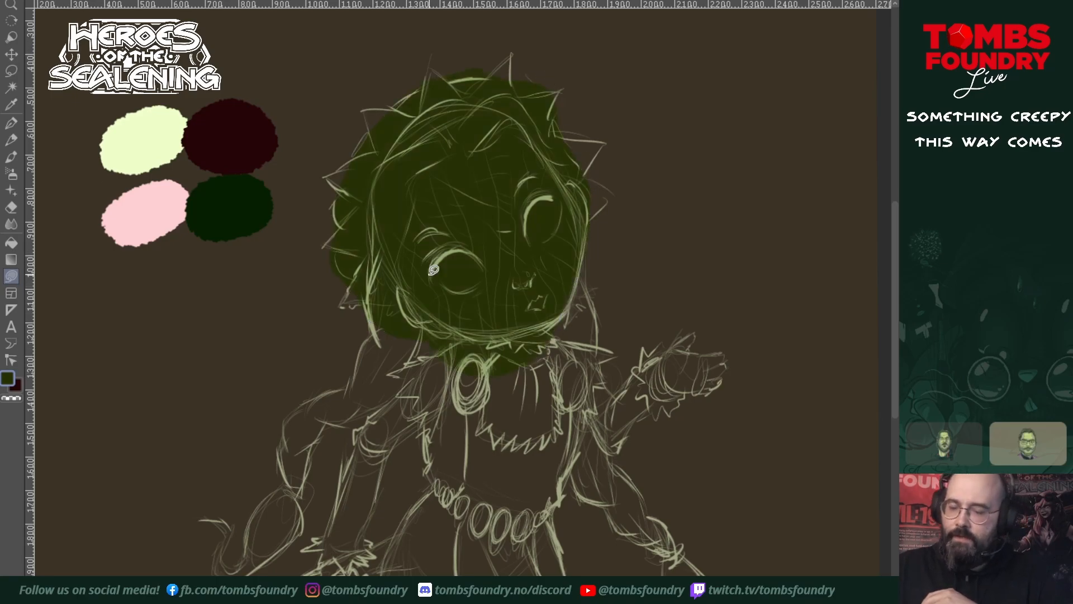
- Finish the neck area of the head's base shape and darken the fill by lowering its luminosity to about -46
{"action": "mouse_move", "coordinate": [551, 323]}
{"action": "left_mouse_down"}
{"action": "mouse_move", "coordinate": [572, 332]}
{"action": "mouse_move", "coordinate": [544, 353]}
{"action": "mouse_move", "coordinate": [502, 339]}
{"action": "left_mouse_up"}
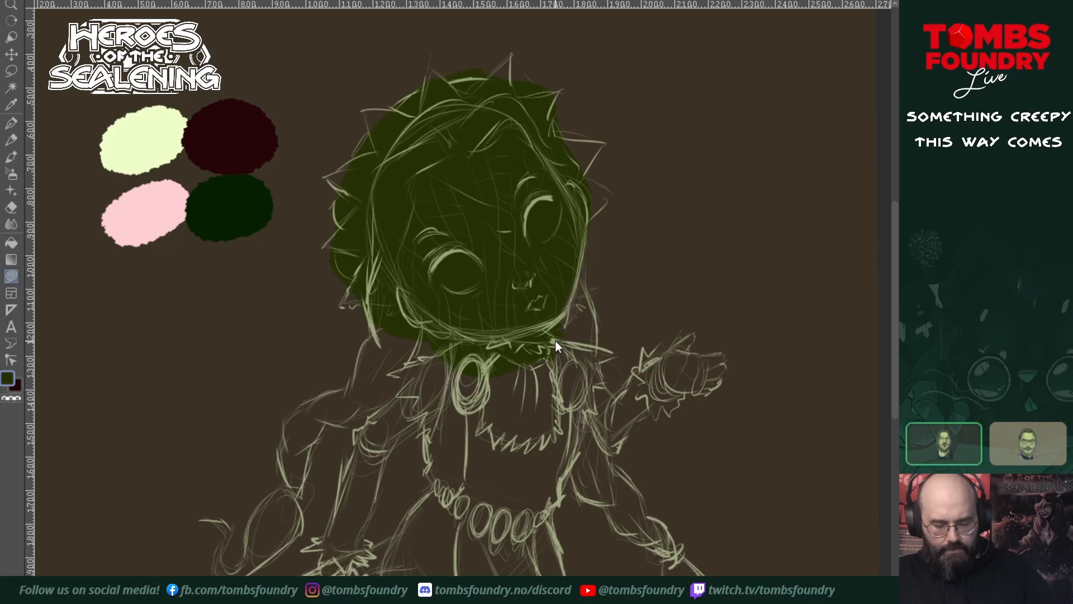
{"action": "key", "text": "ctrl+u"}
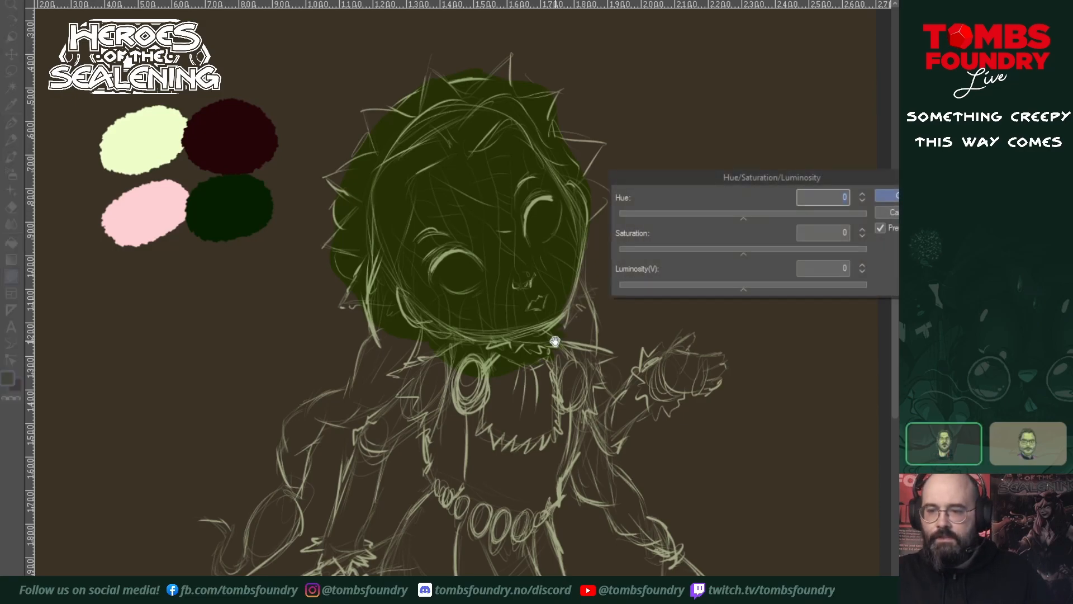
{"action": "left_click", "coordinate": [740, 285]}
{"action": "left_click_drag", "start_coordinate": [739, 289], "coordinate": [696, 290]}
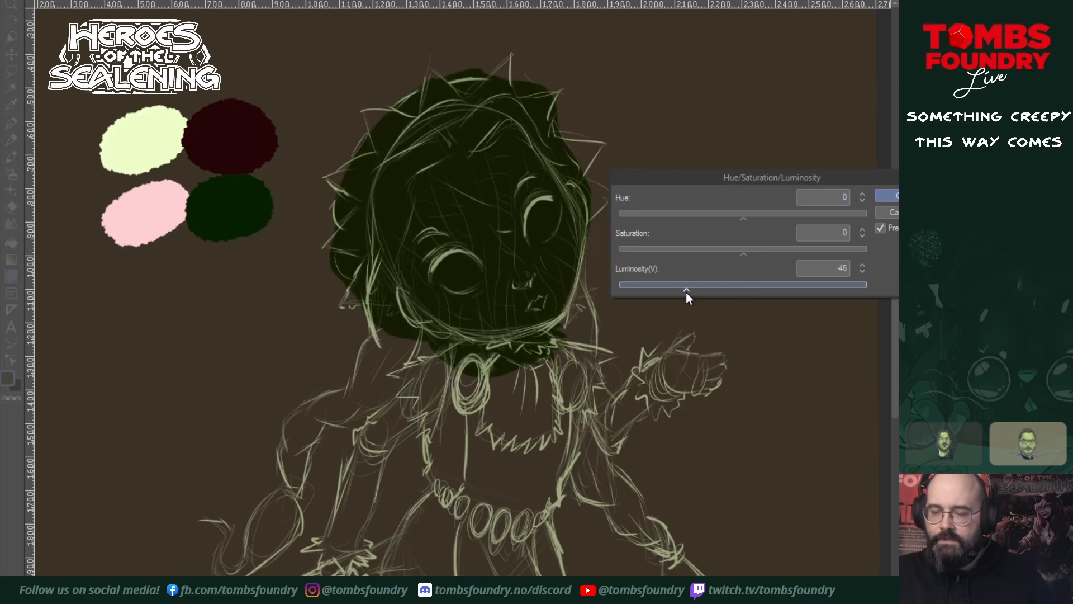
{"action": "key", "text": "Return"}
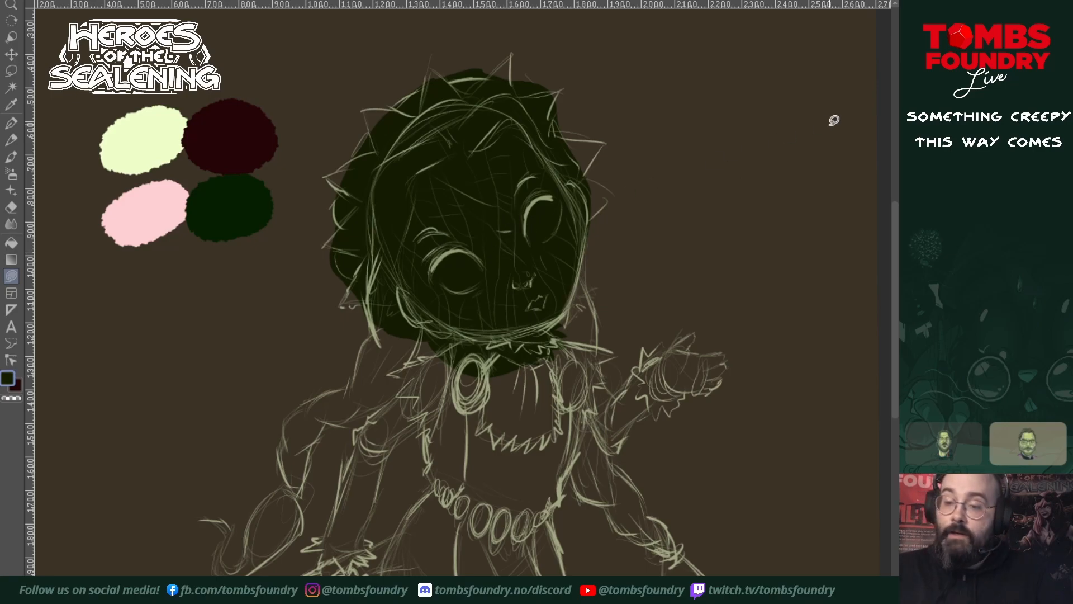
- Block in the spiky shoulder collar and the dress bodice down to the beaded belt with the dark olive base colour
{"action": "mouse_move", "coordinate": [579, 335]}
{"action": "left_mouse_down"}
{"action": "mouse_move", "coordinate": [613, 350]}
{"action": "mouse_move", "coordinate": [595, 360]}
{"action": "mouse_move", "coordinate": [606, 376]}
{"action": "mouse_move", "coordinate": [590, 400]}
{"action": "mouse_move", "coordinate": [594, 424]}
{"action": "mouse_move", "coordinate": [514, 411]}
{"action": "left_mouse_up"}
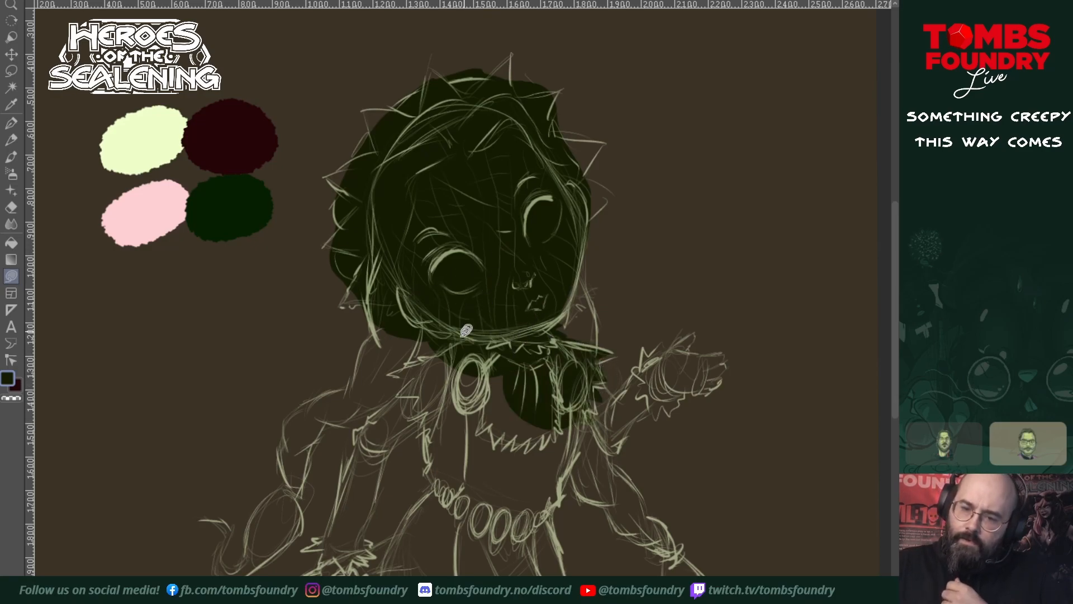
{"action": "mouse_move", "coordinate": [457, 337]}
{"action": "left_mouse_down"}
{"action": "mouse_move", "coordinate": [386, 379]}
{"action": "mouse_move", "coordinate": [403, 388]}
{"action": "mouse_move", "coordinate": [395, 398]}
{"action": "mouse_move", "coordinate": [531, 452]}
{"action": "mouse_move", "coordinate": [520, 350]}
{"action": "left_mouse_up"}
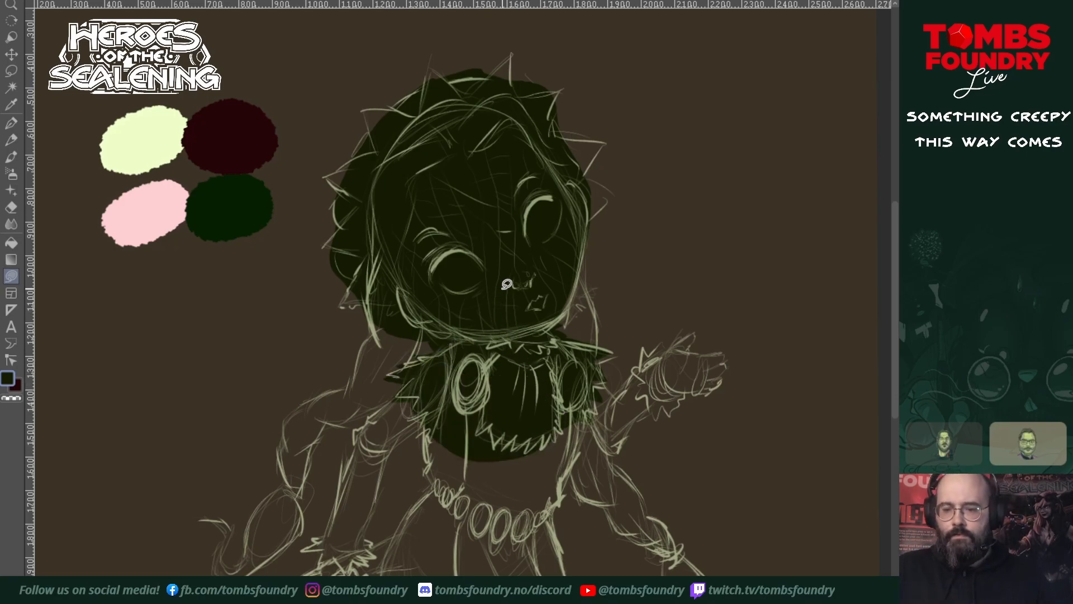
{"action": "mouse_move", "coordinate": [445, 395]}
{"action": "left_mouse_down"}
{"action": "mouse_move", "coordinate": [428, 445]}
{"action": "mouse_move", "coordinate": [444, 492]}
{"action": "mouse_move", "coordinate": [506, 531]}
{"action": "mouse_move", "coordinate": [541, 512]}
{"action": "mouse_move", "coordinate": [582, 450]}
{"action": "mouse_move", "coordinate": [528, 352]}
{"action": "mouse_move", "coordinate": [491, 353]}
{"action": "left_mouse_up"}
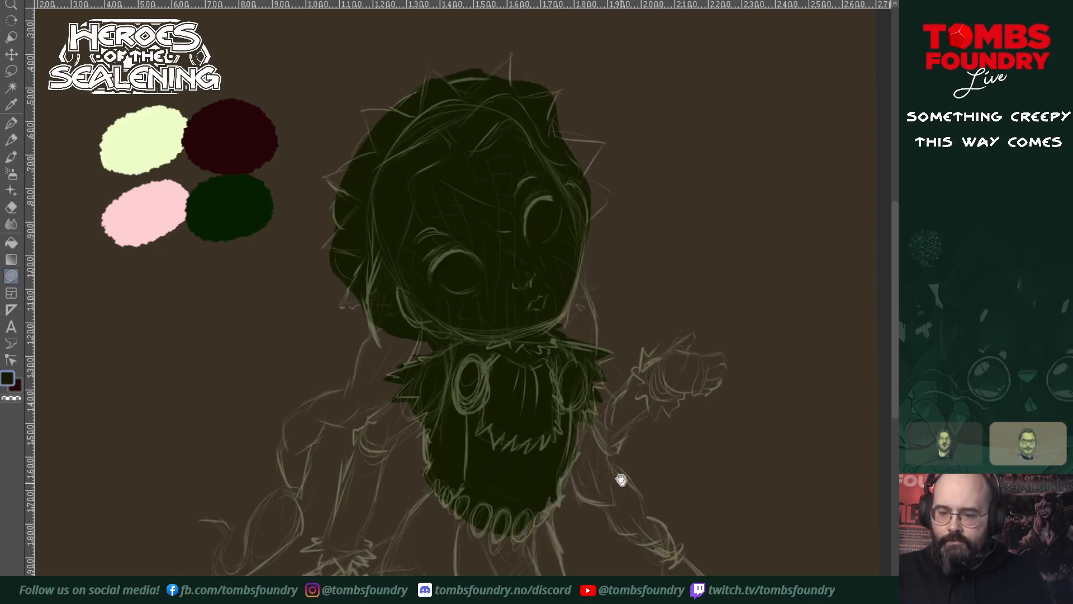
- Block in the skirt from the waist down, including its side drape, ruffled overskirt and jagged hem, in the dark olive base
{"action": "left_click_drag", "start_coordinate": [619, 481], "coordinate": [669, 307]}
{"action": "mouse_move", "coordinate": [477, 330]}
{"action": "left_mouse_down"}
{"action": "mouse_move", "coordinate": [437, 377]}
{"action": "mouse_move", "coordinate": [395, 499]}
{"action": "mouse_move", "coordinate": [401, 521]}
{"action": "mouse_move", "coordinate": [590, 452]}
{"action": "mouse_move", "coordinate": [525, 320]}
{"action": "left_mouse_up"}
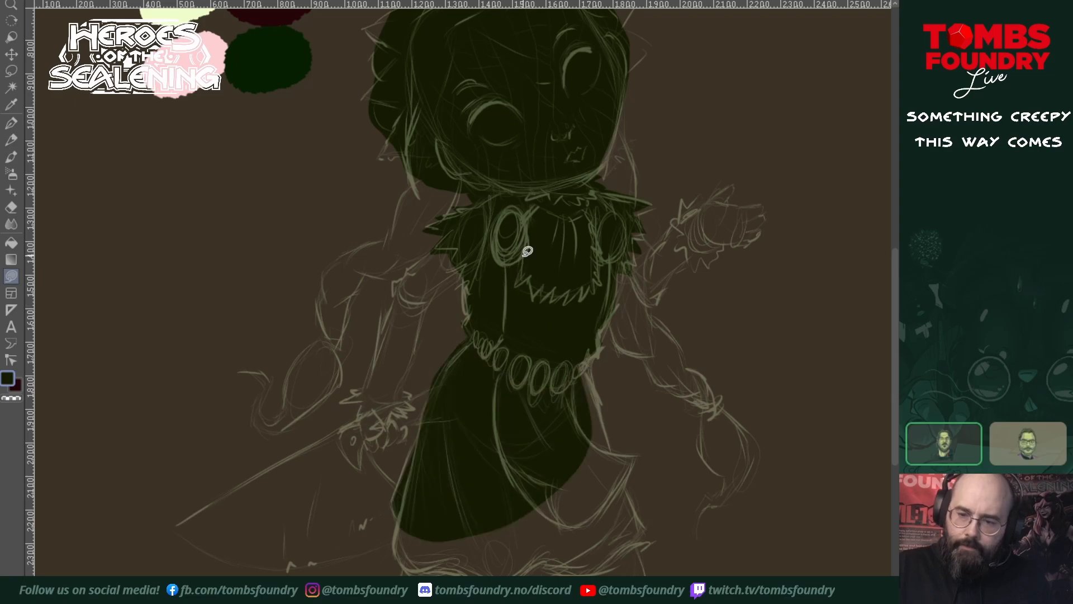
{"action": "mouse_move", "coordinate": [408, 490]}
{"action": "left_mouse_down"}
{"action": "mouse_move", "coordinate": [393, 546]}
{"action": "mouse_move", "coordinate": [418, 573]}
{"action": "mouse_move", "coordinate": [577, 553]}
{"action": "mouse_move", "coordinate": [576, 452]}
{"action": "mouse_move", "coordinate": [547, 576]}
{"action": "mouse_move", "coordinate": [606, 471]}
{"action": "mouse_move", "coordinate": [592, 402]}
{"action": "left_mouse_up"}
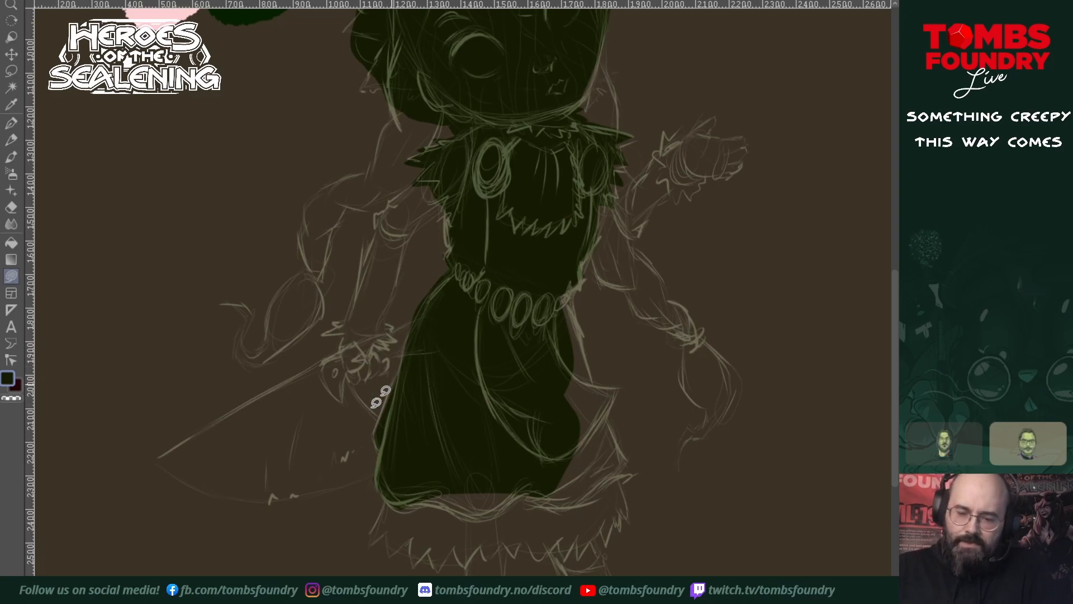
{"action": "mouse_move", "coordinate": [394, 474]}
{"action": "left_mouse_down"}
{"action": "mouse_move", "coordinate": [372, 543]}
{"action": "mouse_move", "coordinate": [384, 533]}
{"action": "mouse_move", "coordinate": [392, 552]}
{"action": "mouse_move", "coordinate": [406, 543]}
{"action": "mouse_move", "coordinate": [414, 564]}
{"action": "mouse_move", "coordinate": [432, 551]}
{"action": "left_mouse_up"}
{"action": "mouse_move", "coordinate": [449, 559]}
{"action": "left_mouse_down"}
{"action": "mouse_move", "coordinate": [480, 539]}
{"action": "mouse_move", "coordinate": [463, 468]}
{"action": "mouse_move", "coordinate": [405, 444]}
{"action": "left_mouse_up"}
{"action": "mouse_move", "coordinate": [471, 548]}
{"action": "left_mouse_down"}
{"action": "mouse_move", "coordinate": [485, 570]}
{"action": "mouse_move", "coordinate": [498, 548]}
{"action": "mouse_move", "coordinate": [515, 564]}
{"action": "mouse_move", "coordinate": [525, 548]}
{"action": "mouse_move", "coordinate": [533, 565]}
{"action": "mouse_move", "coordinate": [582, 535]}
{"action": "mouse_move", "coordinate": [584, 555]}
{"action": "mouse_move", "coordinate": [597, 534]}
{"action": "mouse_move", "coordinate": [610, 551]}
{"action": "mouse_move", "coordinate": [613, 522]}
{"action": "mouse_move", "coordinate": [619, 537]}
{"action": "mouse_move", "coordinate": [623, 517]}
{"action": "mouse_move", "coordinate": [630, 523]}
{"action": "mouse_move", "coordinate": [616, 463]}
{"action": "mouse_move", "coordinate": [562, 375]}
{"action": "mouse_move", "coordinate": [429, 447]}
{"action": "left_mouse_up"}
{"action": "mouse_move", "coordinate": [612, 485]}
{"action": "left_mouse_down"}
{"action": "mouse_move", "coordinate": [641, 467]}
{"action": "mouse_move", "coordinate": [596, 395]}
{"action": "mouse_move", "coordinate": [563, 303]}
{"action": "mouse_move", "coordinate": [481, 383]}
{"action": "mouse_move", "coordinate": [586, 482]}
{"action": "left_mouse_up"}
{"action": "mouse_move", "coordinate": [569, 377]}
{"action": "left_mouse_down"}
{"action": "mouse_move", "coordinate": [628, 377]}
{"action": "mouse_move", "coordinate": [563, 458]}
{"action": "mouse_move", "coordinate": [569, 436]}
{"action": "left_mouse_up"}
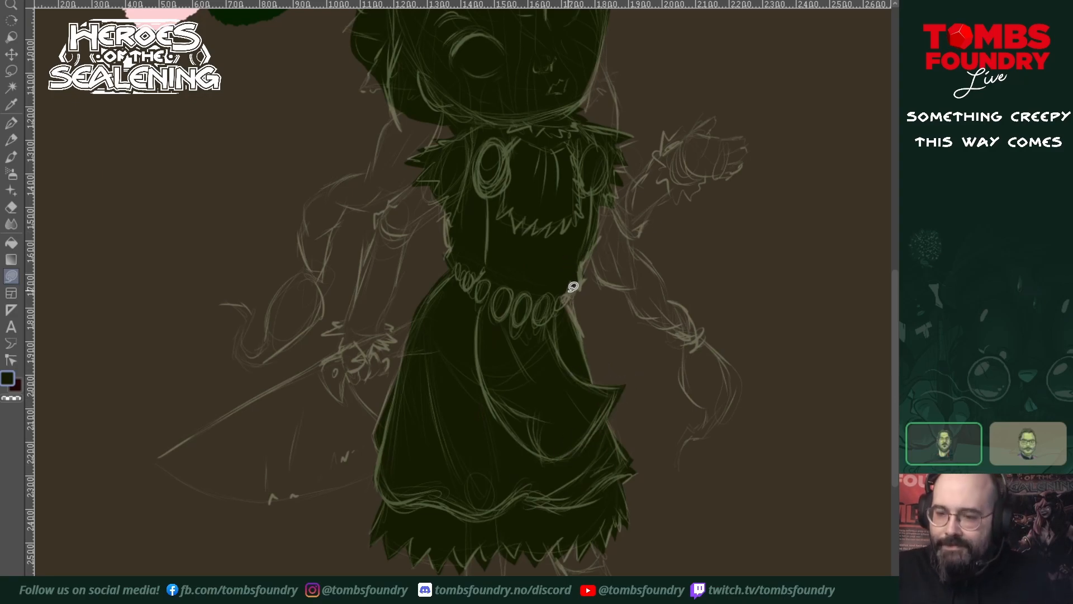
{"action": "mouse_move", "coordinate": [566, 309]}
{"action": "left_mouse_down"}
{"action": "mouse_move", "coordinate": [547, 290]}
{"action": "mouse_move", "coordinate": [558, 290]}
{"action": "left_mouse_up"}
- Block in the raised arm with its spiky cuff and open hand in the dark olive base
{"action": "mouse_move", "coordinate": [579, 401]}
{"action": "left_mouse_down"}
{"action": "mouse_move", "coordinate": [585, 475]}
{"action": "mouse_move", "coordinate": [639, 462]}
{"action": "mouse_move", "coordinate": [553, 438]}
{"action": "mouse_move", "coordinate": [579, 465]}
{"action": "mouse_move", "coordinate": [537, 515]}
{"action": "left_mouse_up"}
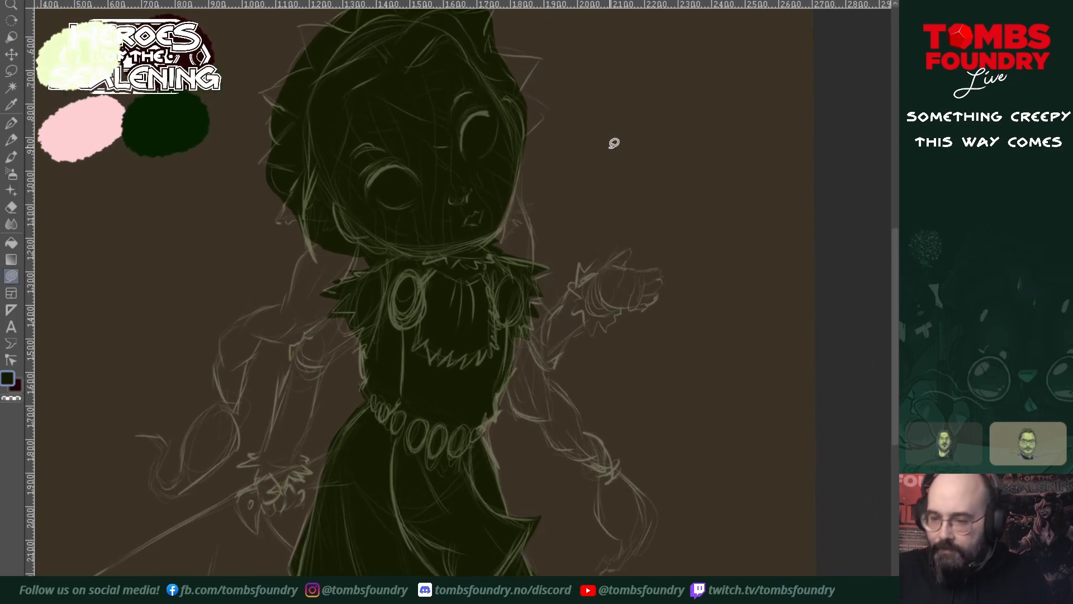
{"action": "mouse_move", "coordinate": [531, 275]}
{"action": "left_mouse_down"}
{"action": "mouse_move", "coordinate": [559, 310]}
{"action": "mouse_move", "coordinate": [561, 345]}
{"action": "mouse_move", "coordinate": [546, 359]}
{"action": "mouse_move", "coordinate": [523, 338]}
{"action": "mouse_move", "coordinate": [503, 279]}
{"action": "mouse_move", "coordinate": [526, 260]}
{"action": "left_mouse_up"}
{"action": "mouse_move", "coordinate": [555, 318]}
{"action": "left_mouse_down"}
{"action": "mouse_move", "coordinate": [571, 285]}
{"action": "mouse_move", "coordinate": [599, 270]}
{"action": "mouse_move", "coordinate": [627, 301]}
{"action": "mouse_move", "coordinate": [563, 360]}
{"action": "mouse_move", "coordinate": [553, 362]}
{"action": "mouse_move", "coordinate": [550, 324]}
{"action": "left_mouse_up"}
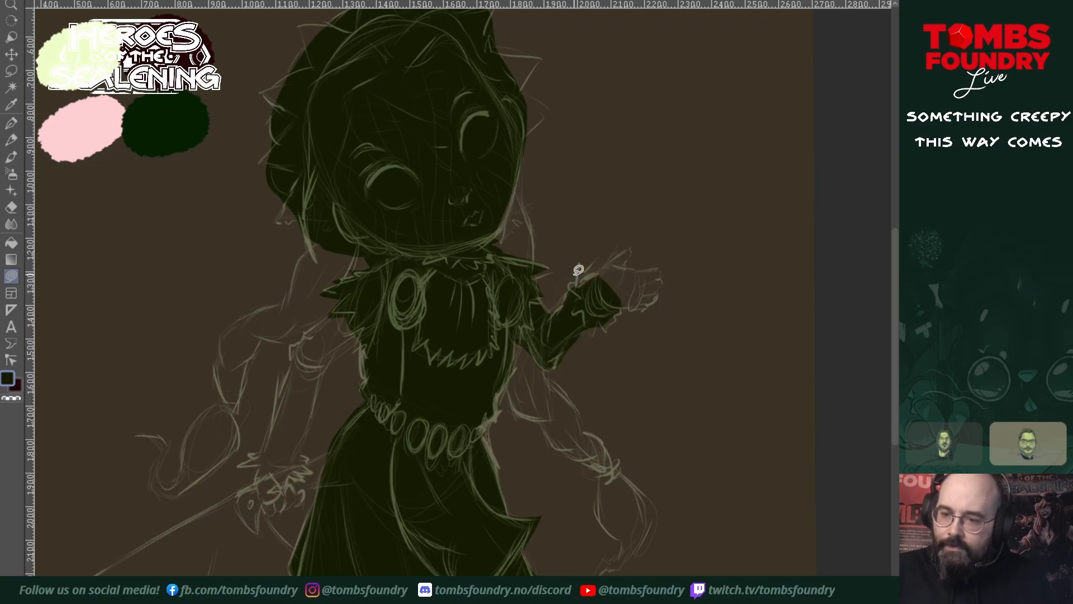
{"action": "mouse_move", "coordinate": [577, 267]}
{"action": "left_mouse_down"}
{"action": "mouse_move", "coordinate": [625, 260]}
{"action": "mouse_move", "coordinate": [633, 309]}
{"action": "mouse_move", "coordinate": [599, 335]}
{"action": "mouse_move", "coordinate": [572, 290]}
{"action": "left_mouse_up"}
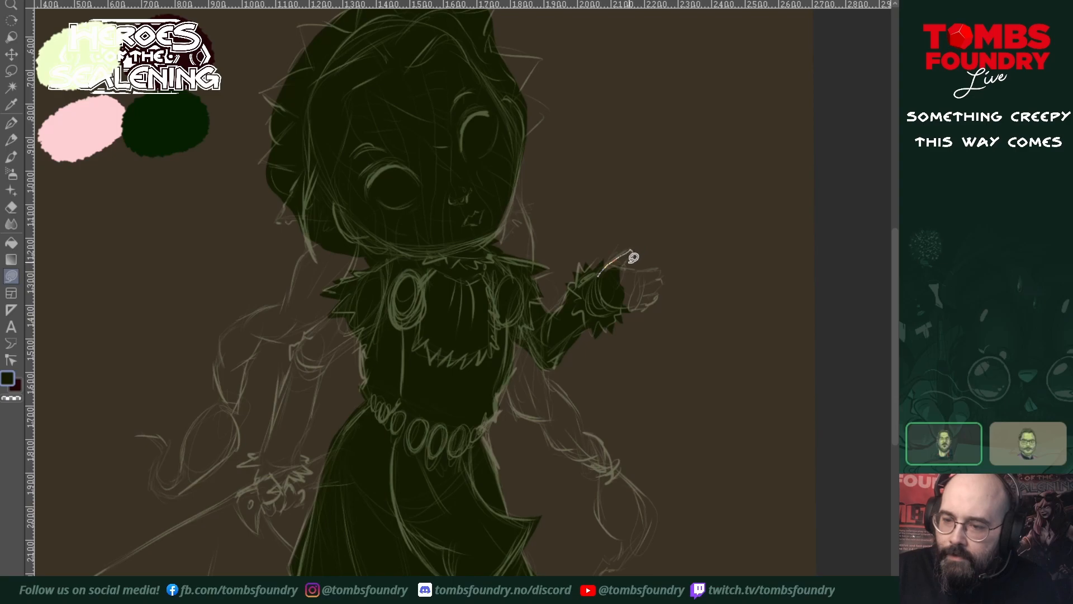
{"action": "mouse_move", "coordinate": [631, 262]}
{"action": "left_mouse_down"}
{"action": "mouse_move", "coordinate": [641, 263]}
{"action": "mouse_move", "coordinate": [642, 296]}
{"action": "mouse_move", "coordinate": [602, 299]}
{"action": "mouse_move", "coordinate": [660, 261]}
{"action": "mouse_move", "coordinate": [672, 274]}
{"action": "mouse_move", "coordinate": [643, 305]}
{"action": "mouse_move", "coordinate": [615, 302]}
{"action": "left_mouse_up"}
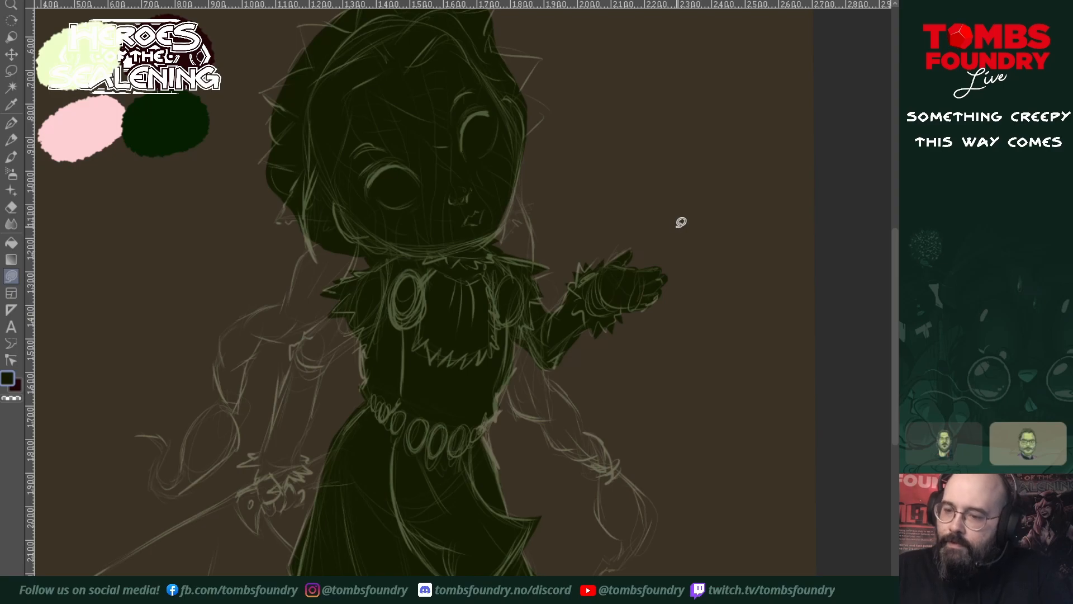
- Block in the lowered arm with its frilled cuff, gripping hand and the knife's handle end in the dark olive base
{"action": "left_click_drag", "start_coordinate": [523, 413], "coordinate": [610, 352]}
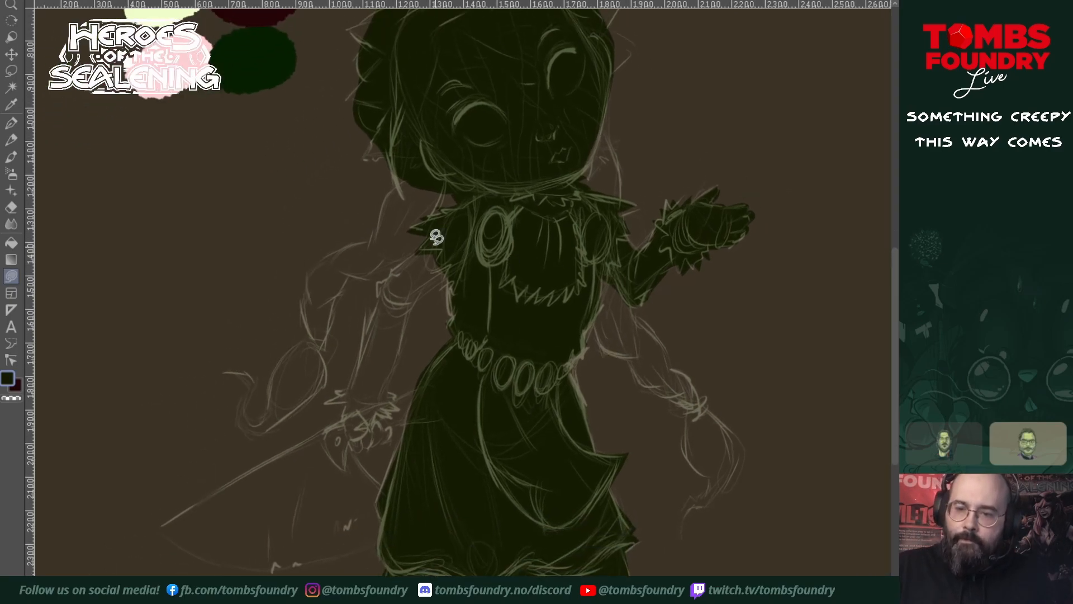
{"action": "mouse_move", "coordinate": [428, 236]}
{"action": "left_mouse_down"}
{"action": "mouse_move", "coordinate": [381, 280]}
{"action": "mouse_move", "coordinate": [391, 309]}
{"action": "mouse_move", "coordinate": [415, 311]}
{"action": "mouse_move", "coordinate": [469, 266]}
{"action": "mouse_move", "coordinate": [473, 217]}
{"action": "left_mouse_up"}
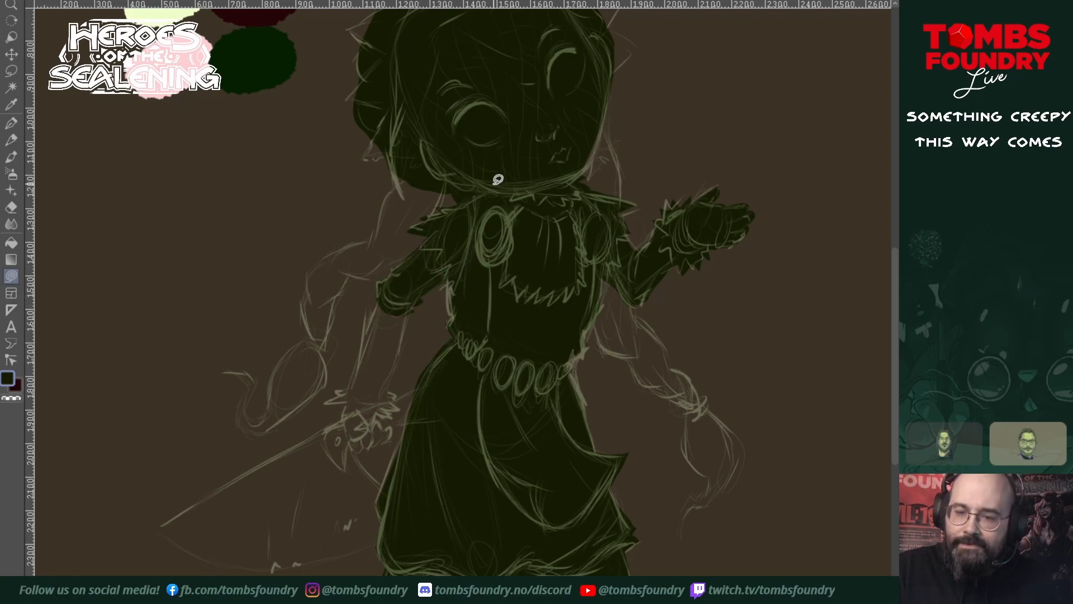
{"action": "mouse_move", "coordinate": [377, 301]}
{"action": "left_mouse_down"}
{"action": "mouse_move", "coordinate": [339, 389]}
{"action": "mouse_move", "coordinate": [355, 414]}
{"action": "mouse_move", "coordinate": [402, 403]}
{"action": "mouse_move", "coordinate": [406, 235]}
{"action": "left_mouse_up"}
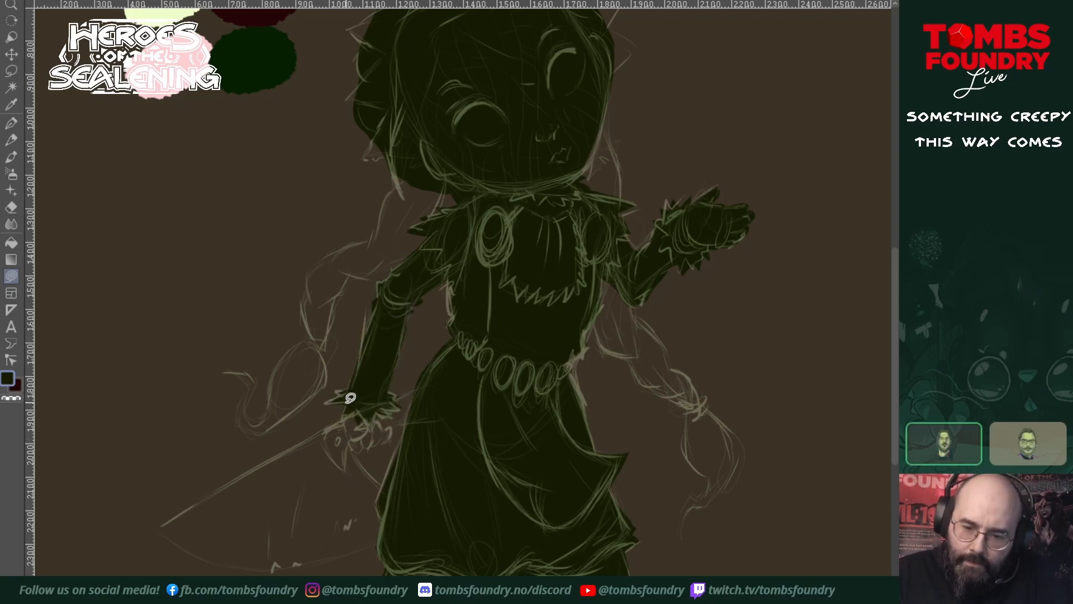
{"action": "mouse_move", "coordinate": [347, 399]}
{"action": "left_mouse_down"}
{"action": "mouse_move", "coordinate": [365, 452]}
{"action": "mouse_move", "coordinate": [390, 431]}
{"action": "mouse_move", "coordinate": [367, 365]}
{"action": "left_mouse_up"}
{"action": "mouse_move", "coordinate": [374, 411]}
{"action": "left_mouse_down"}
{"action": "mouse_move", "coordinate": [426, 385]}
{"action": "mouse_move", "coordinate": [427, 418]}
{"action": "mouse_move", "coordinate": [383, 424]}
{"action": "mouse_move", "coordinate": [377, 388]}
{"action": "left_mouse_up"}
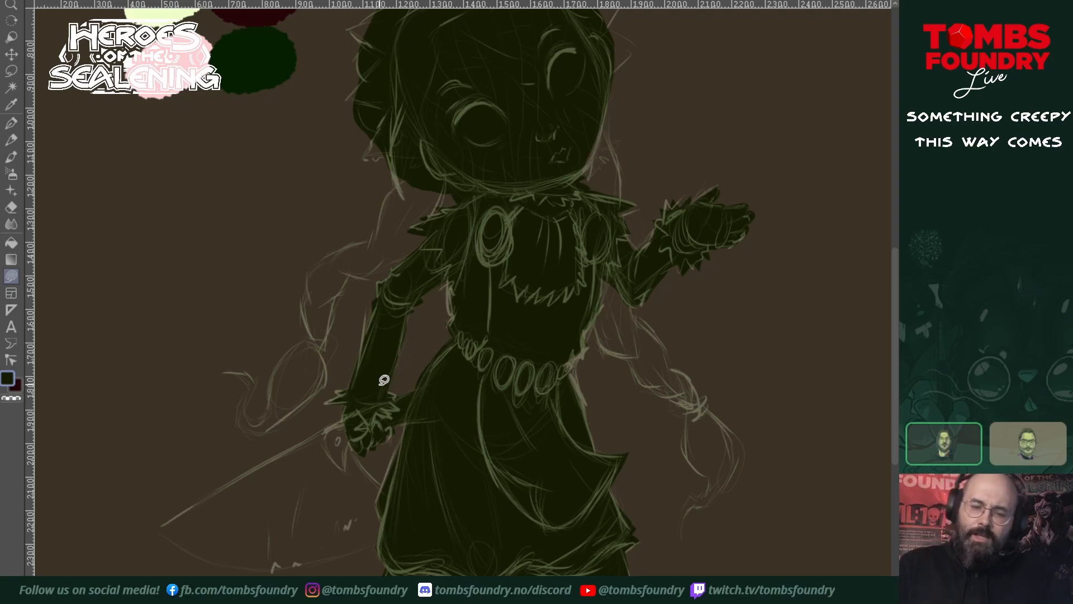
- Block in the large knife blade with its chipped cutting edge in the dark olive base
{"action": "mouse_move", "coordinate": [175, 515]}
{"action": "left_mouse_down"}
{"action": "mouse_move", "coordinate": [360, 410]}
{"action": "mouse_move", "coordinate": [360, 457]}
{"action": "mouse_move", "coordinate": [428, 520]}
{"action": "mouse_move", "coordinate": [277, 568]}
{"action": "mouse_move", "coordinate": [223, 561]}
{"action": "mouse_move", "coordinate": [159, 528]}
{"action": "left_mouse_up"}
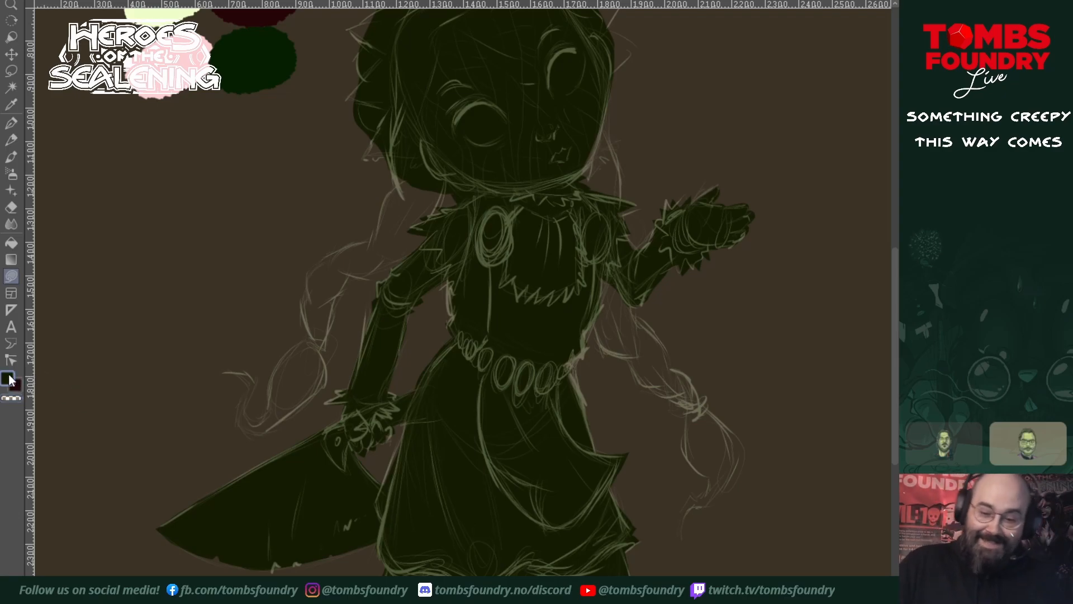
{"action": "mouse_move", "coordinate": [326, 435]}
{"action": "left_mouse_down"}
{"action": "mouse_move", "coordinate": [328, 422]}
{"action": "mouse_move", "coordinate": [388, 400]}
{"action": "mouse_move", "coordinate": [333, 447]}
{"action": "left_mouse_up"}
{"action": "left_click_drag", "start_coordinate": [594, 553], "coordinate": [620, 574]}
- Block in the braid beside the lowered arm, from the head down to its tie, in the dark olive base
{"action": "left_click_drag", "start_coordinate": [453, 379], "coordinate": [486, 482]}
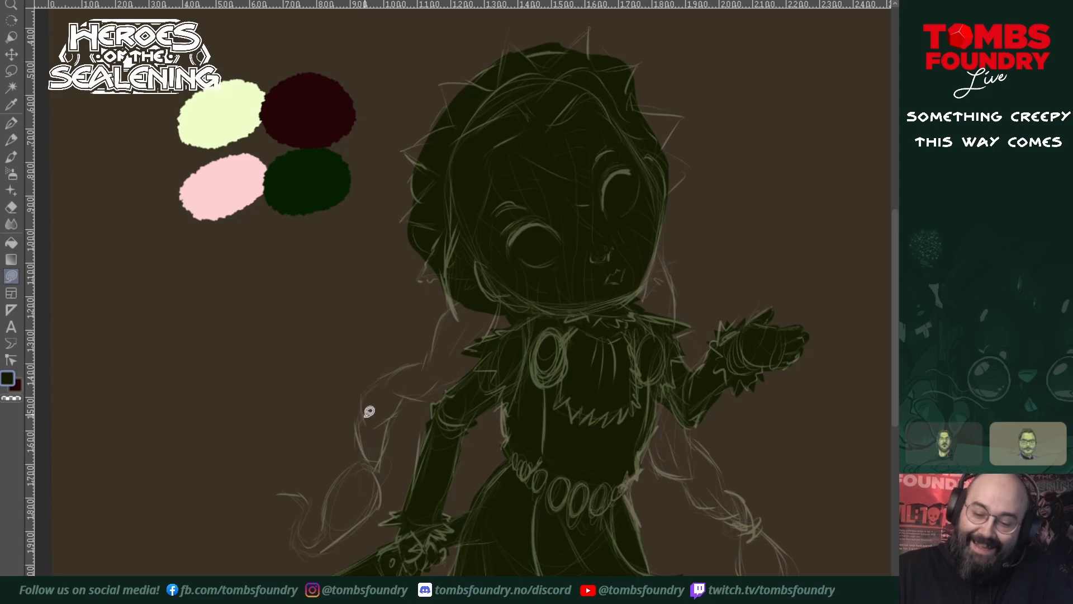
{"action": "mouse_move", "coordinate": [372, 460]}
{"action": "left_mouse_down"}
{"action": "mouse_move", "coordinate": [357, 428]}
{"action": "mouse_move", "coordinate": [386, 400]}
{"action": "mouse_move", "coordinate": [390, 441]}
{"action": "mouse_move", "coordinate": [369, 465]}
{"action": "left_mouse_up"}
{"action": "mouse_move", "coordinate": [361, 428]}
{"action": "left_mouse_down"}
{"action": "mouse_move", "coordinate": [383, 377]}
{"action": "mouse_move", "coordinate": [405, 373]}
{"action": "mouse_move", "coordinate": [398, 412]}
{"action": "mouse_move", "coordinate": [363, 429]}
{"action": "left_mouse_up"}
{"action": "mouse_move", "coordinate": [389, 383]}
{"action": "left_mouse_down"}
{"action": "mouse_move", "coordinate": [400, 364]}
{"action": "mouse_move", "coordinate": [430, 356]}
{"action": "mouse_move", "coordinate": [429, 384]}
{"action": "mouse_move", "coordinate": [390, 393]}
{"action": "mouse_move", "coordinate": [426, 367]}
{"action": "mouse_move", "coordinate": [436, 319]}
{"action": "mouse_move", "coordinate": [472, 287]}
{"action": "mouse_move", "coordinate": [501, 288]}
{"action": "mouse_move", "coordinate": [489, 340]}
{"action": "mouse_move", "coordinate": [450, 374]}
{"action": "mouse_move", "coordinate": [422, 384]}
{"action": "mouse_move", "coordinate": [424, 374]}
{"action": "left_mouse_up"}
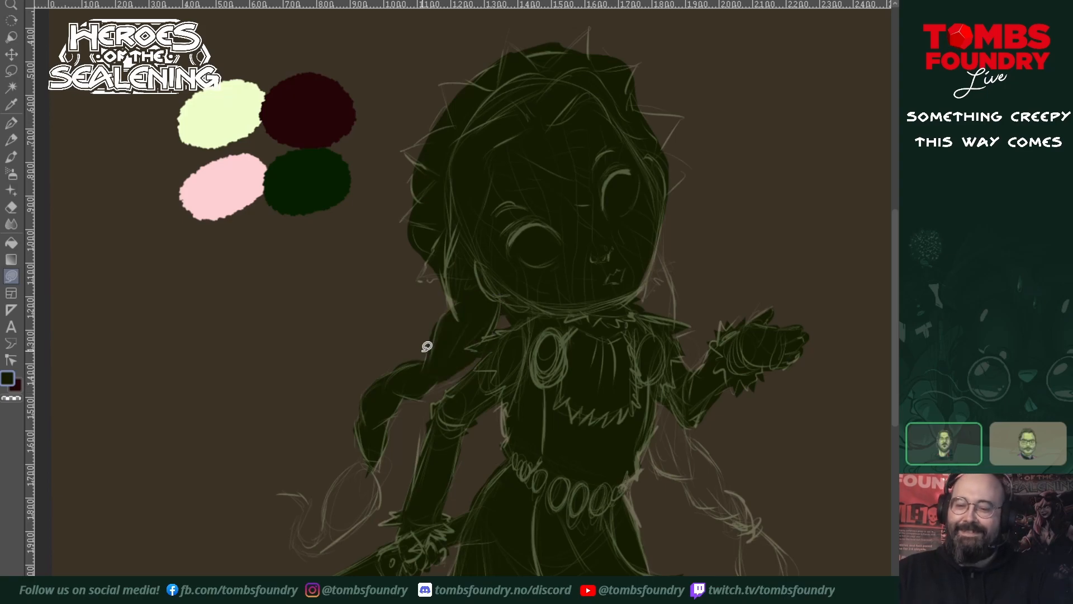
- Block in the braid hanging behind the raised arm, segment by segment down to its tie, in the dark olive base
{"action": "mouse_move", "coordinate": [647, 245]}
{"action": "left_mouse_down"}
{"action": "mouse_move", "coordinate": [675, 286]}
{"action": "mouse_move", "coordinate": [672, 342]}
{"action": "mouse_move", "coordinate": [618, 311]}
{"action": "left_mouse_up"}
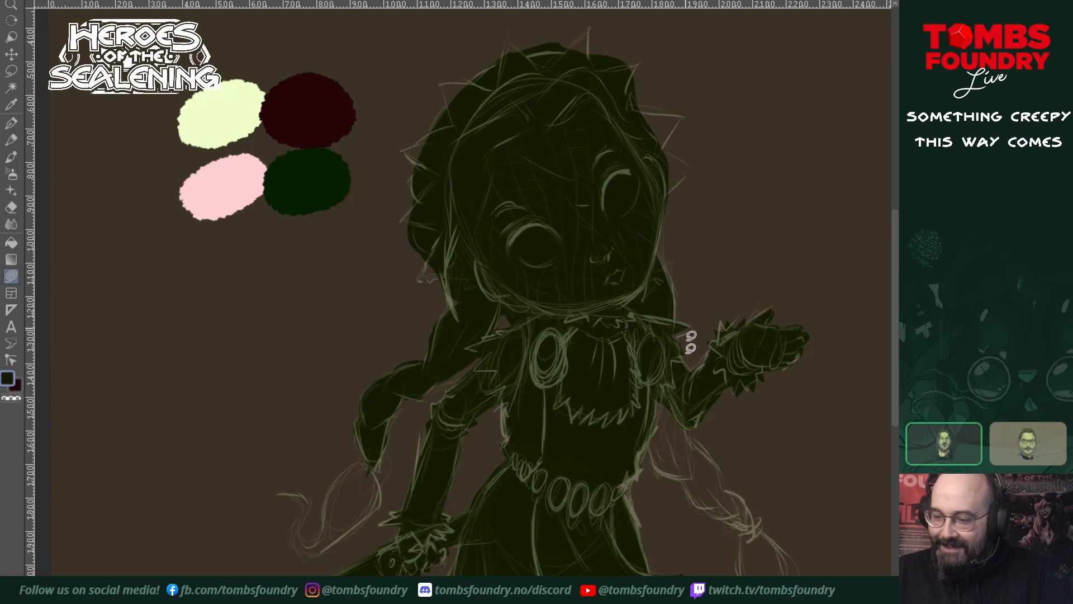
{"action": "mouse_move", "coordinate": [681, 404]}
{"action": "left_mouse_down"}
{"action": "mouse_move", "coordinate": [691, 478]}
{"action": "mouse_move", "coordinate": [659, 467]}
{"action": "mouse_move", "coordinate": [643, 416]}
{"action": "mouse_move", "coordinate": [646, 383]}
{"action": "mouse_move", "coordinate": [688, 389]}
{"action": "left_mouse_up"}
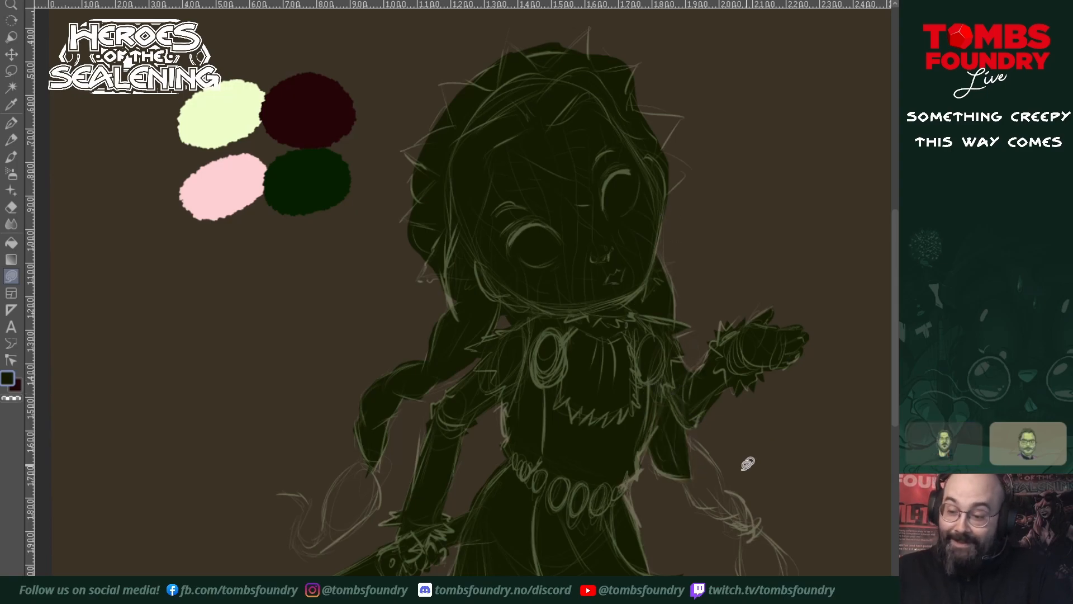
{"action": "mouse_move", "coordinate": [684, 472]}
{"action": "left_mouse_down"}
{"action": "mouse_move", "coordinate": [688, 489]}
{"action": "mouse_move", "coordinate": [730, 506]}
{"action": "mouse_move", "coordinate": [719, 458]}
{"action": "mouse_move", "coordinate": [686, 438]}
{"action": "mouse_move", "coordinate": [678, 460]}
{"action": "left_mouse_up"}
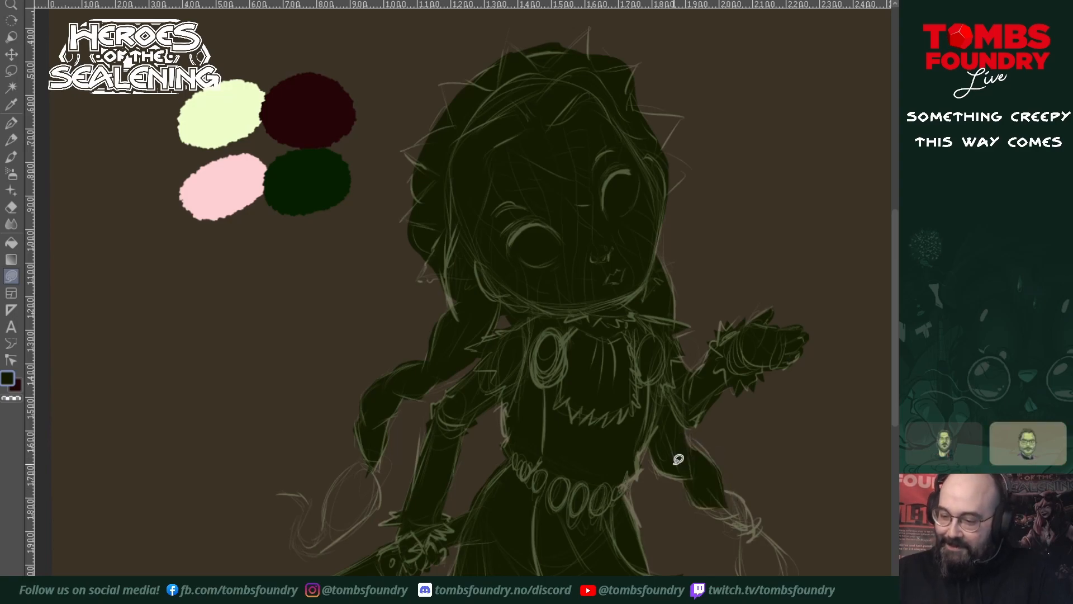
{"action": "mouse_move", "coordinate": [708, 499]}
{"action": "left_mouse_down"}
{"action": "mouse_move", "coordinate": [754, 521]}
{"action": "mouse_move", "coordinate": [734, 493]}
{"action": "mouse_move", "coordinate": [718, 479]}
{"action": "left_mouse_up"}
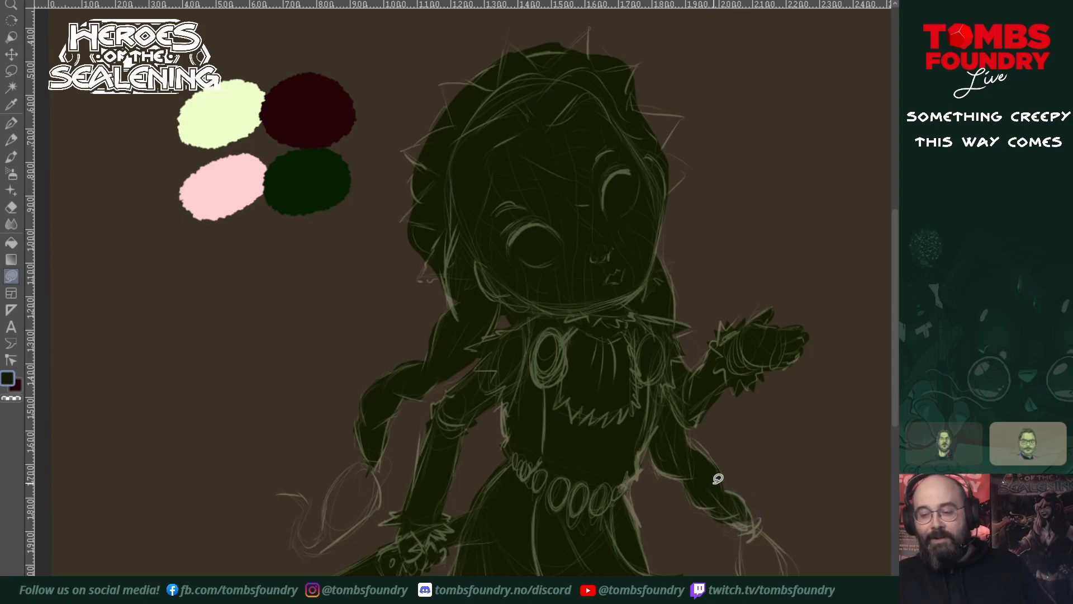
- Block in the loose curling tails below the ties of both braids in the dark olive base
{"action": "left_click_drag", "start_coordinate": [749, 547], "coordinate": [691, 500]}
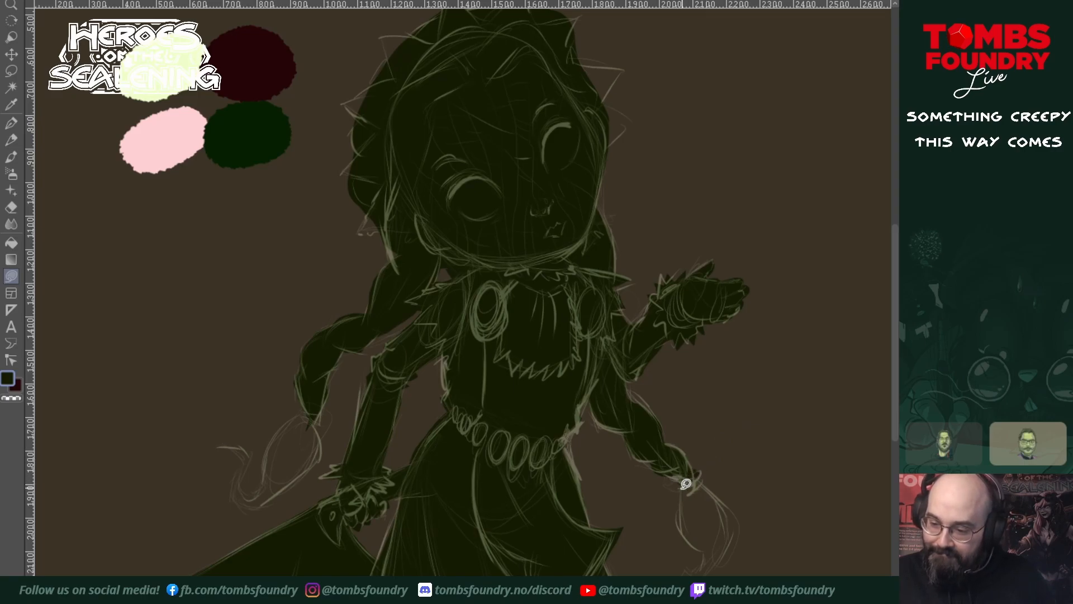
{"action": "mouse_move", "coordinate": [690, 483]}
{"action": "left_mouse_down"}
{"action": "mouse_move", "coordinate": [680, 513]}
{"action": "mouse_move", "coordinate": [712, 549]}
{"action": "mouse_move", "coordinate": [688, 558]}
{"action": "mouse_move", "coordinate": [735, 508]}
{"action": "mouse_move", "coordinate": [691, 469]}
{"action": "mouse_move", "coordinate": [824, 510]}
{"action": "left_mouse_up"}
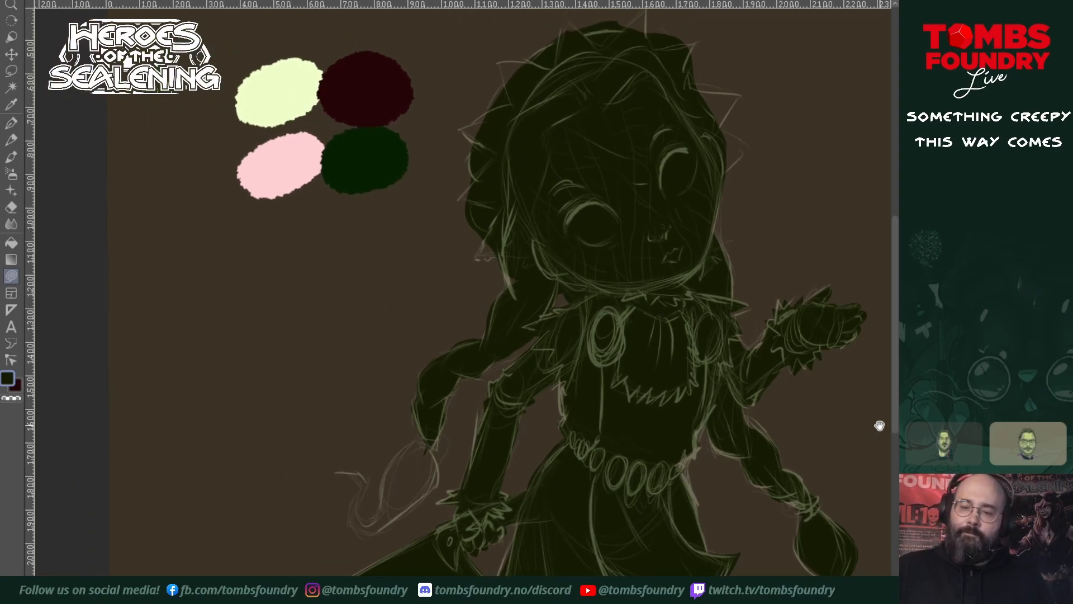
{"action": "mouse_move", "coordinate": [434, 432]}
{"action": "left_mouse_down"}
{"action": "mouse_move", "coordinate": [422, 438]}
{"action": "mouse_move", "coordinate": [441, 443]}
{"action": "mouse_move", "coordinate": [430, 427]}
{"action": "mouse_move", "coordinate": [391, 458]}
{"action": "mouse_move", "coordinate": [378, 517]}
{"action": "mouse_move", "coordinate": [364, 513]}
{"action": "mouse_move", "coordinate": [357, 468]}
{"action": "mouse_move", "coordinate": [324, 477]}
{"action": "mouse_move", "coordinate": [364, 479]}
{"action": "mouse_move", "coordinate": [352, 510]}
{"action": "mouse_move", "coordinate": [375, 535]}
{"action": "mouse_move", "coordinate": [429, 492]}
{"action": "mouse_move", "coordinate": [444, 458]}
{"action": "mouse_move", "coordinate": [435, 430]}
{"action": "left_mouse_up"}
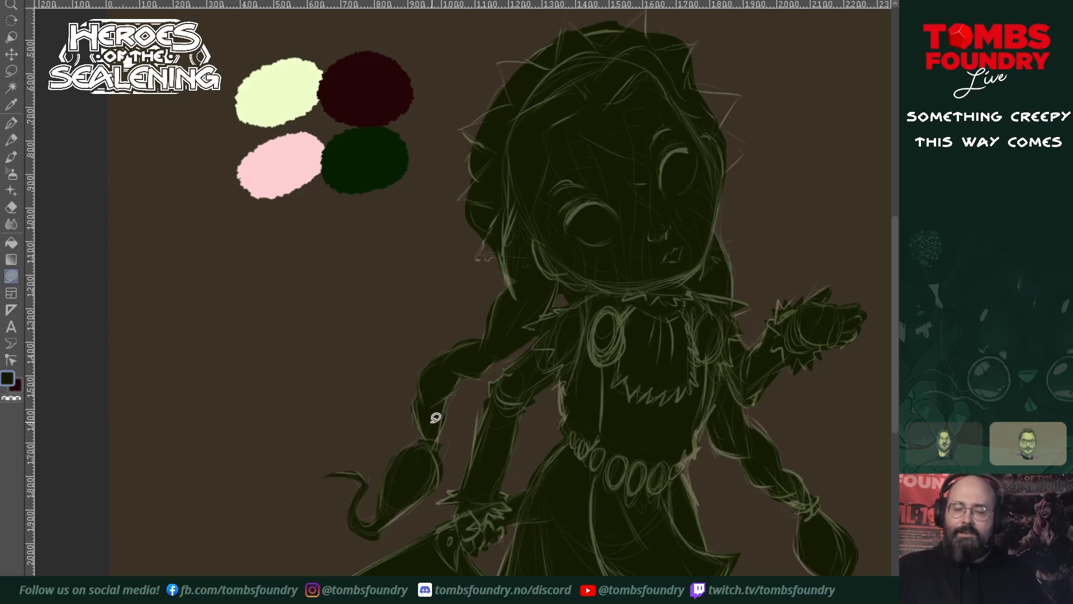
- Block in the visible part of the straight leg below the spiky skirt hem in the dark olive base
{"action": "key", "text": "ctrl+space"}
{"action": "left_click", "coordinate": [727, 462], "text": "alt"}
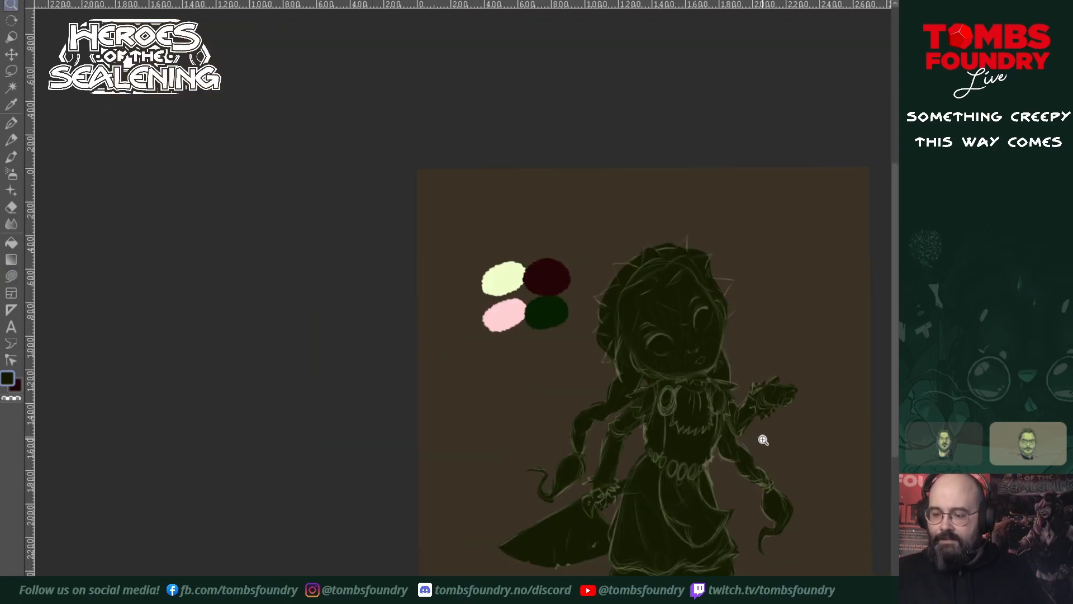
{"action": "left_click", "coordinate": [757, 458]}
{"action": "left_click_drag", "start_coordinate": [690, 574], "coordinate": [646, 387]}
{"action": "left_click", "coordinate": [603, 502]}
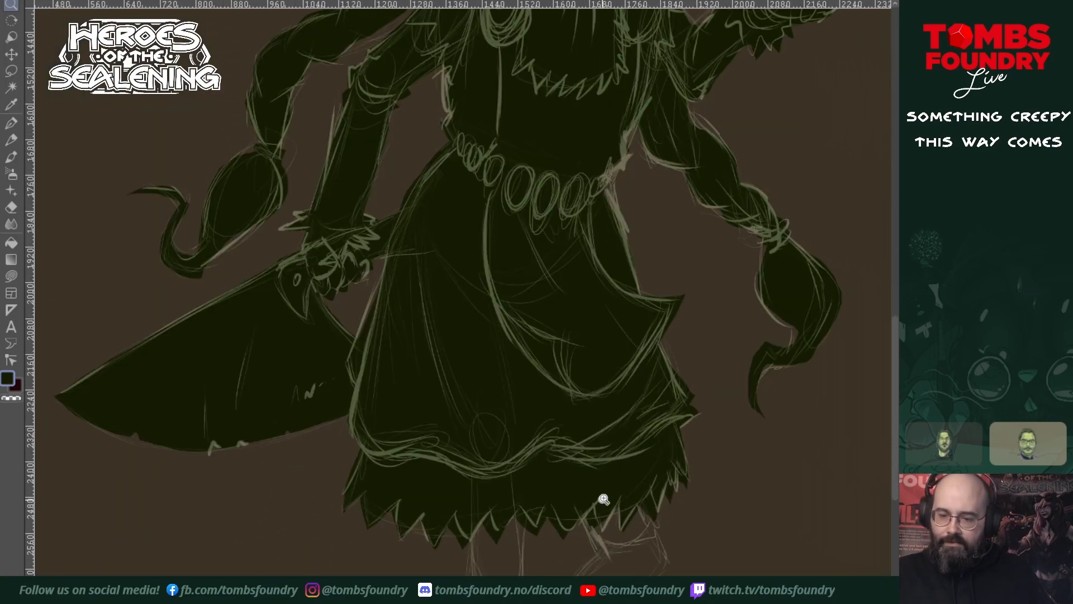
{"action": "key", "text": "b"}
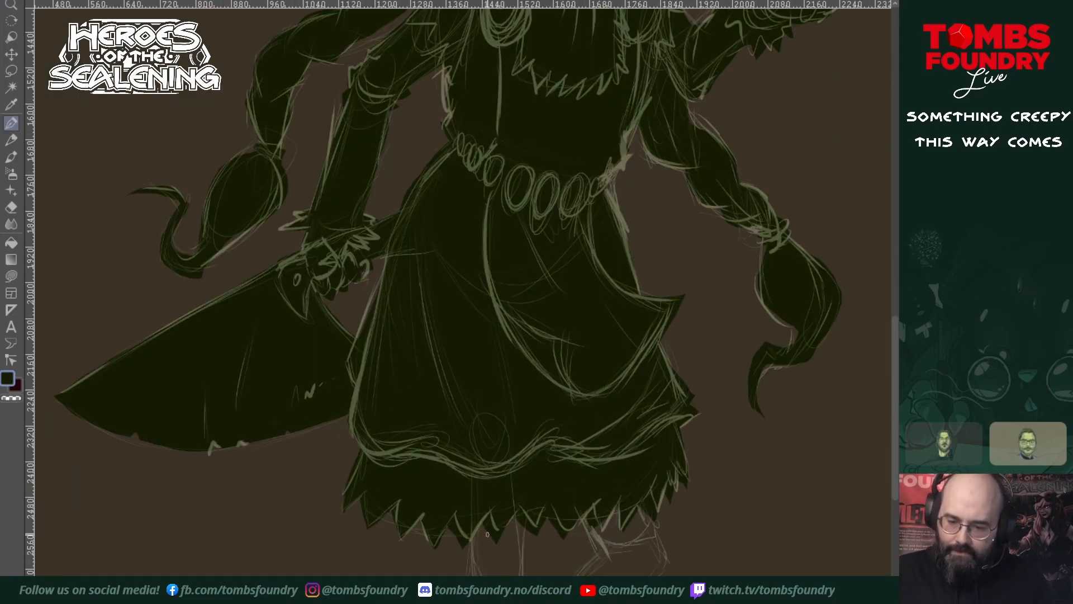
{"action": "key", "text": "s"}
{"action": "left_click_drag", "start_coordinate": [476, 500], "coordinate": [471, 572]}
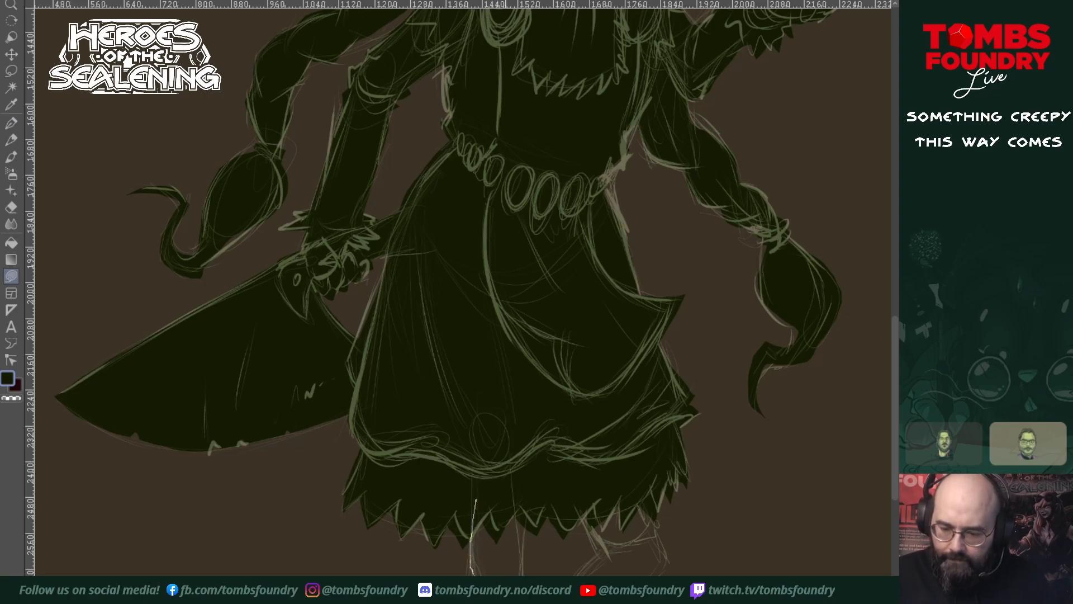
{"action": "left_click_drag", "start_coordinate": [525, 569], "coordinate": [520, 476]}
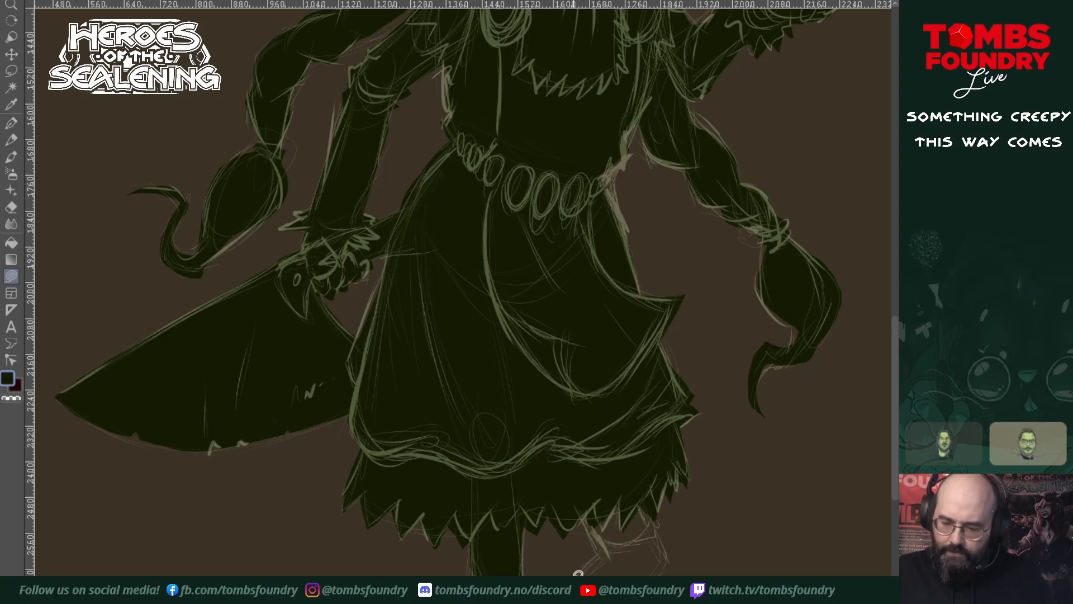
- Block in the second leg below the skirt's hem, from the spiky-edged cuff down, in the dark olive base
{"action": "left_click_drag", "start_coordinate": [578, 571], "coordinate": [627, 539]}
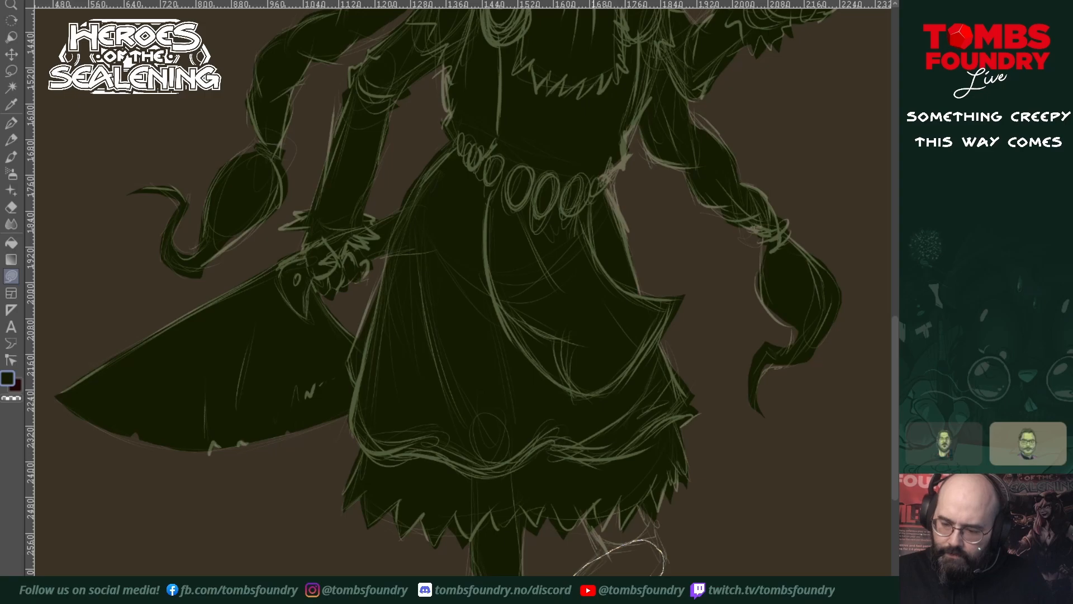
{"action": "left_click_drag", "start_coordinate": [663, 574], "coordinate": [581, 557]}
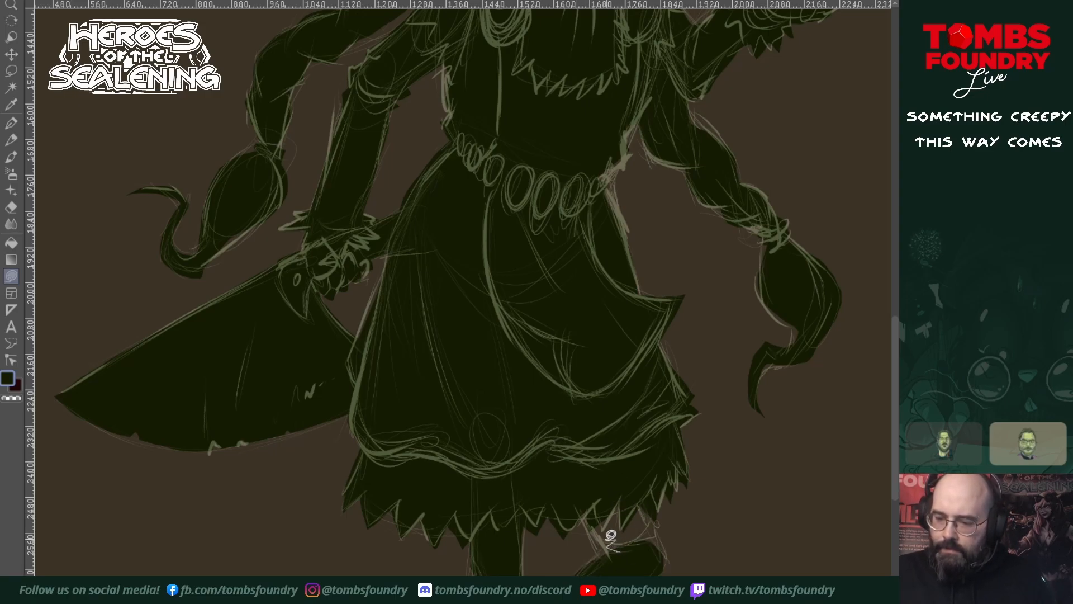
{"action": "mouse_move", "coordinate": [598, 527]}
{"action": "left_mouse_down"}
{"action": "mouse_move", "coordinate": [625, 473]}
{"action": "mouse_move", "coordinate": [649, 516]}
{"action": "left_mouse_up"}
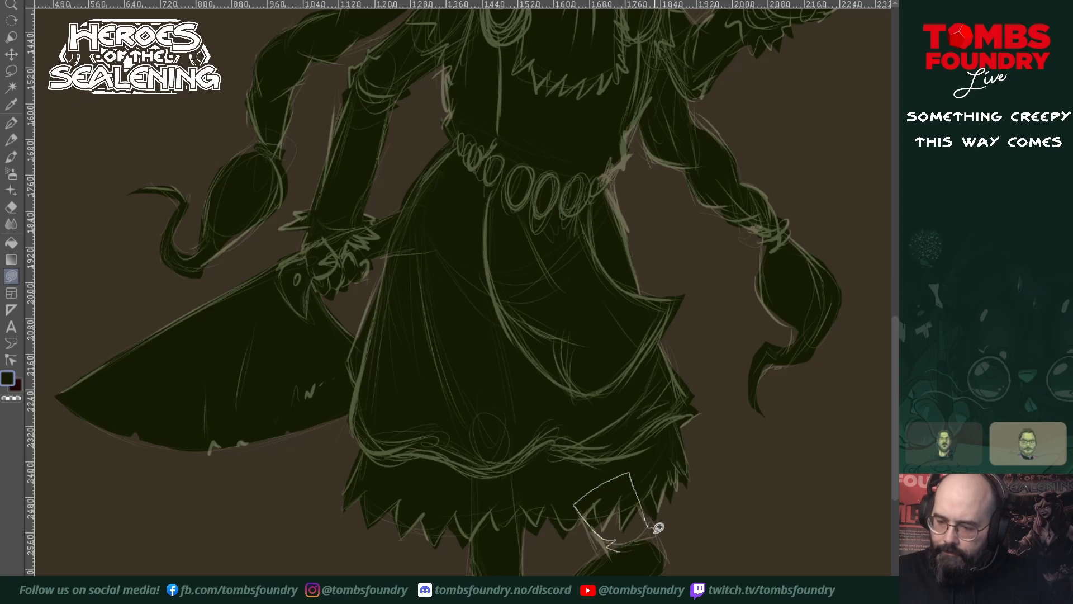
{"action": "left_click_drag", "start_coordinate": [653, 554], "coordinate": [643, 545]}
- Block in the pointed spikes of the frill around the head in the dark olive base
{"action": "mouse_move", "coordinate": [632, 312]}
{"action": "left_mouse_down"}
{"action": "mouse_move", "coordinate": [651, 425]}
{"action": "mouse_move", "coordinate": [644, 549]}
{"action": "left_mouse_up"}
{"action": "left_click_drag", "start_coordinate": [675, 333], "coordinate": [608, 548]}
{"action": "left_click_drag", "start_coordinate": [602, 365], "coordinate": [605, 582]}
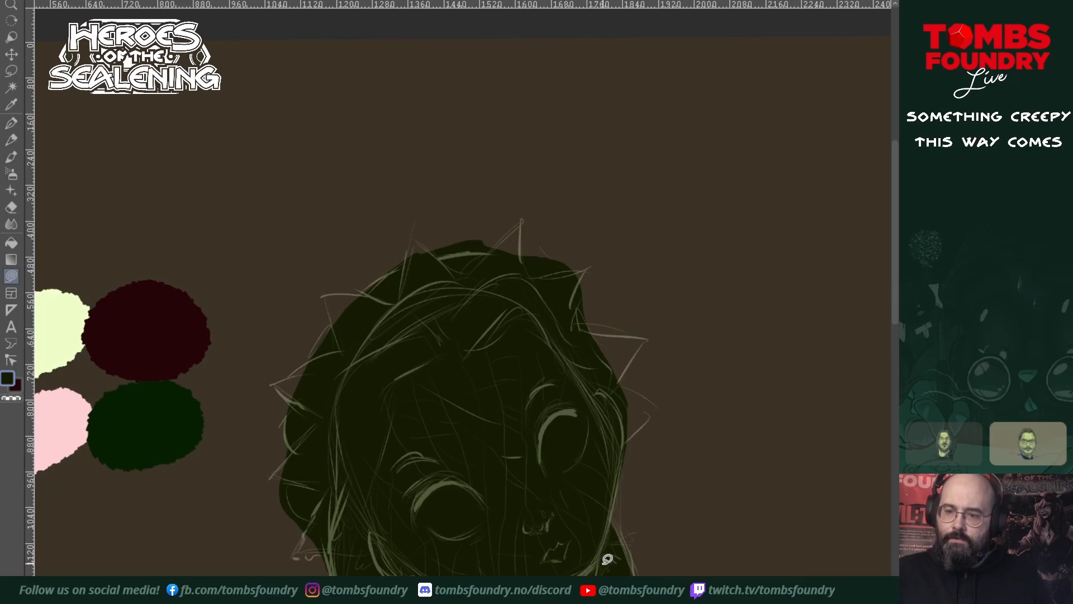
{"action": "left_click_drag", "start_coordinate": [659, 410], "coordinate": [617, 385]}
{"action": "mouse_move", "coordinate": [618, 385]}
{"action": "left_mouse_down"}
{"action": "mouse_move", "coordinate": [645, 346]}
{"action": "mouse_move", "coordinate": [587, 307]}
{"action": "mouse_move", "coordinate": [587, 263]}
{"action": "mouse_move", "coordinate": [551, 260]}
{"action": "mouse_move", "coordinate": [524, 215]}
{"action": "mouse_move", "coordinate": [499, 228]}
{"action": "left_mouse_up"}
{"action": "mouse_move", "coordinate": [457, 271]}
{"action": "left_mouse_down"}
{"action": "mouse_move", "coordinate": [412, 234]}
{"action": "mouse_move", "coordinate": [400, 295]}
{"action": "mouse_move", "coordinate": [326, 294]}
{"action": "mouse_move", "coordinate": [342, 351]}
{"action": "mouse_move", "coordinate": [278, 376]}
{"action": "mouse_move", "coordinate": [325, 427]}
{"action": "mouse_move", "coordinate": [323, 414]}
{"action": "mouse_move", "coordinate": [275, 470]}
{"action": "mouse_move", "coordinate": [334, 484]}
{"action": "mouse_move", "coordinate": [299, 548]}
{"action": "mouse_move", "coordinate": [362, 556]}
{"action": "left_mouse_up"}
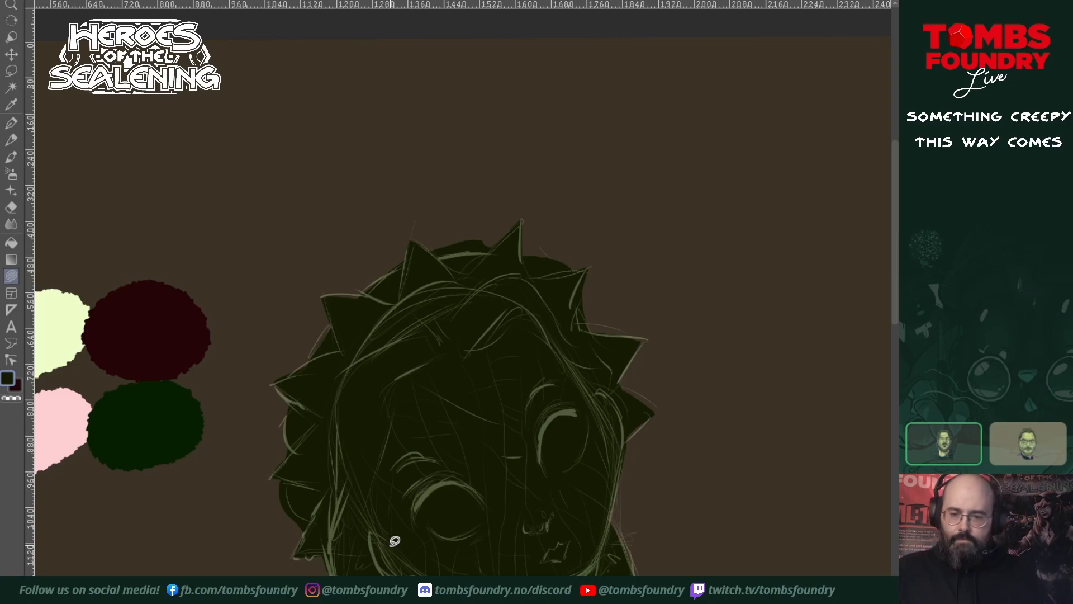
{"action": "mouse_move", "coordinate": [350, 505]}
{"action": "left_mouse_down"}
{"action": "mouse_move", "coordinate": [337, 569]}
{"action": "mouse_move", "coordinate": [358, 564]}
{"action": "left_mouse_up"}
- Load the girl's silhouette as a selection and set up a small painting brush with the pale yellow-green swatch colour
{"action": "key", "text": "z"}
{"action": "left_click", "coordinate": [670, 505], "text": "ctrl"}
{"action": "left_click", "coordinate": [618, 569], "text": "ctrl"}
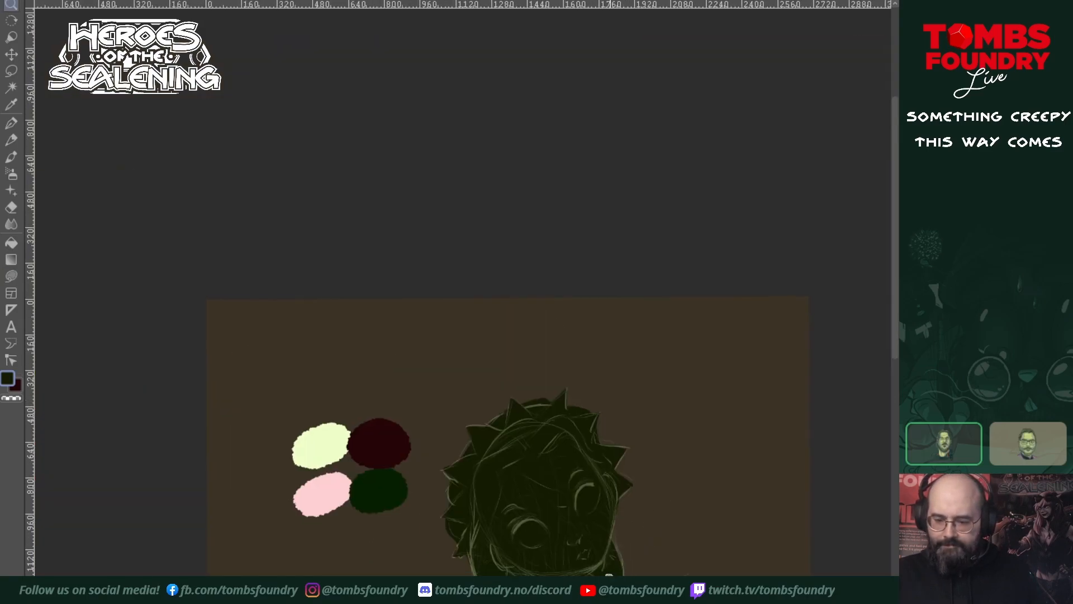
{"action": "left_click_drag", "start_coordinate": [629, 576], "coordinate": [640, 349]}
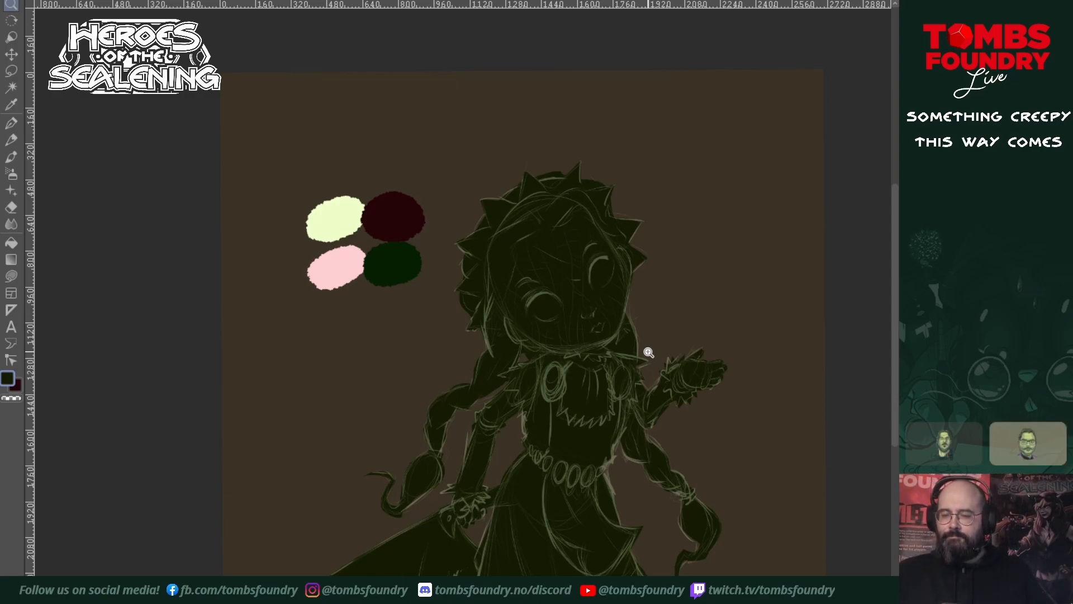
{"action": "left_click_drag", "start_coordinate": [641, 498], "coordinate": [669, 433]}
{"action": "left_click", "coordinate": [617, 226]}
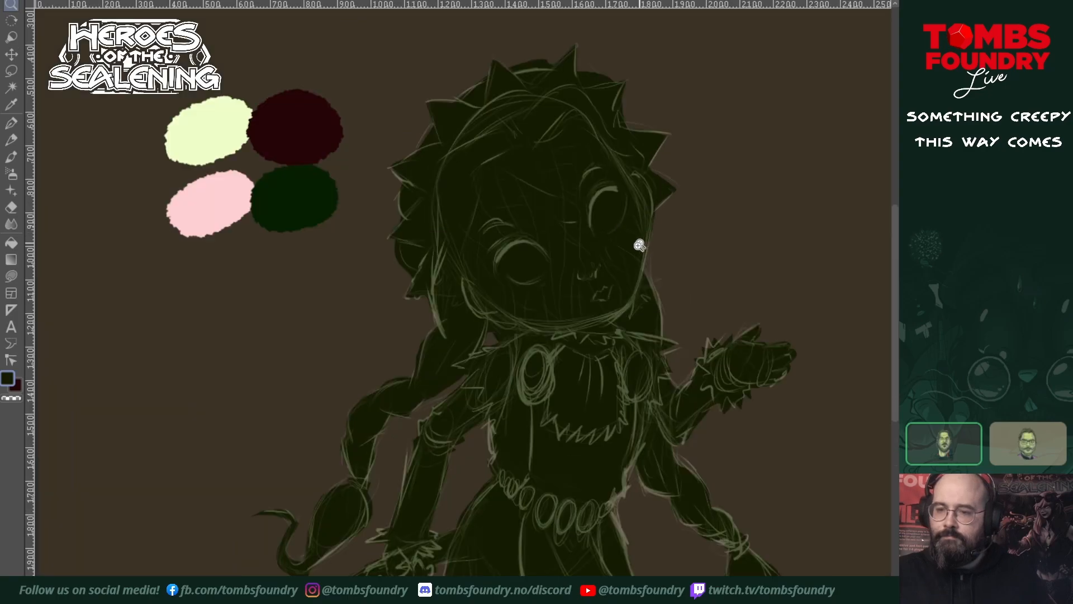
{"action": "left_click", "coordinate": [639, 240]}
{"action": "left_click_drag", "start_coordinate": [635, 267], "coordinate": [667, 404]}
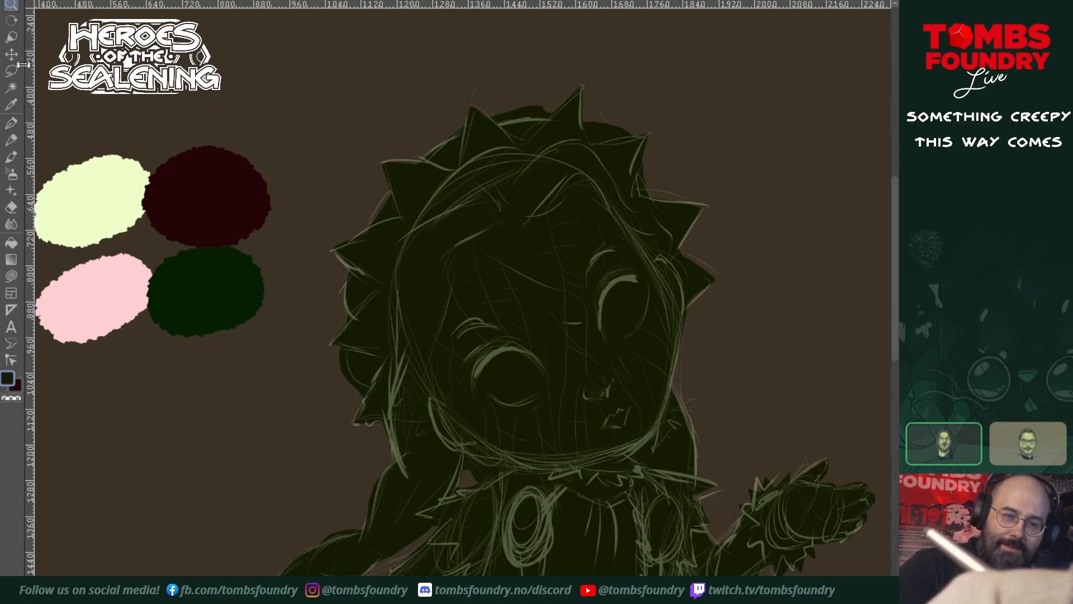
{"action": "left_click", "coordinate": [11, 157]}
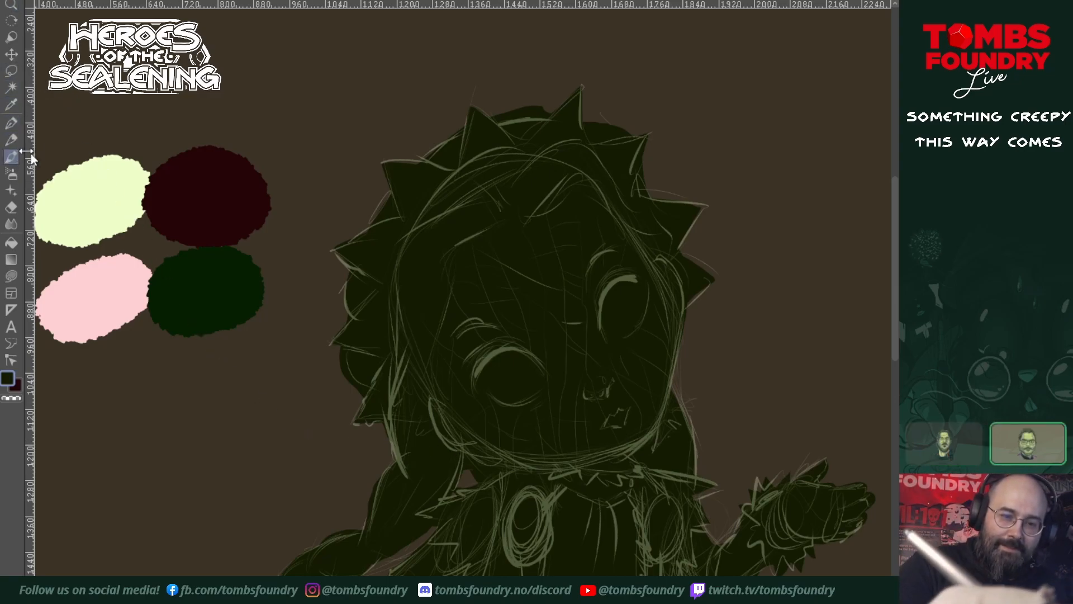
{"action": "left_click", "coordinate": [99, 196], "text": "ctrl"}
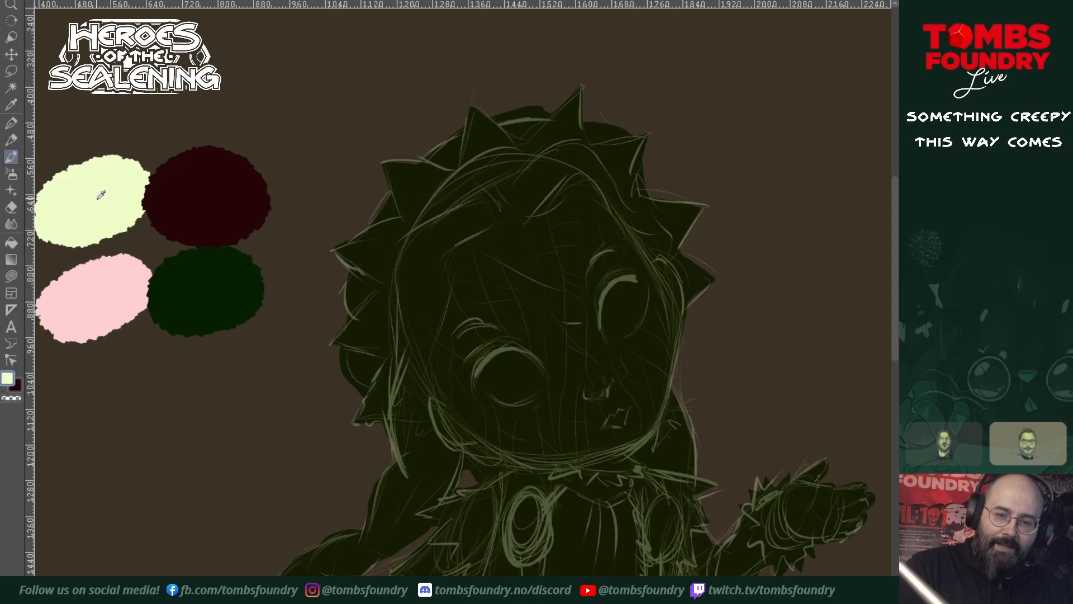
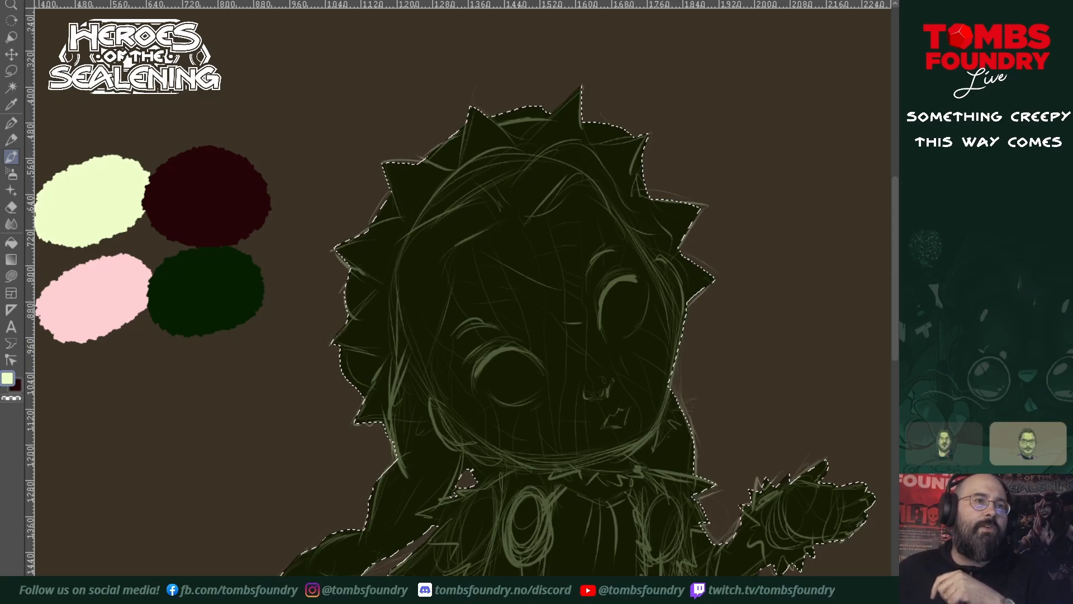
{"action": "key", "text": "bracketleft"}
{"action": "key", "text": "bracketleft"}
{"action": "key", "text": "bracketleft"}
{"action": "key", "text": "bracketleft"}
{"action": "key", "text": "bracketleft"}
{"action": "key", "text": "bracketleft"}
{"action": "key", "text": "bracketleft"}
{"action": "key", "text": "bracketleft"}
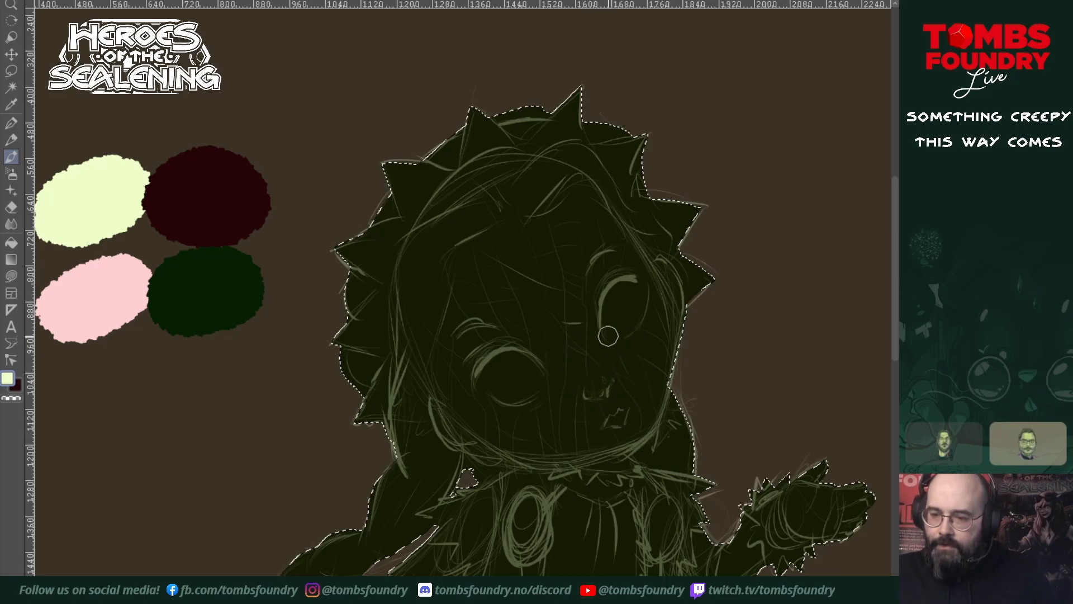
{"action": "left_click", "coordinate": [596, 385]}
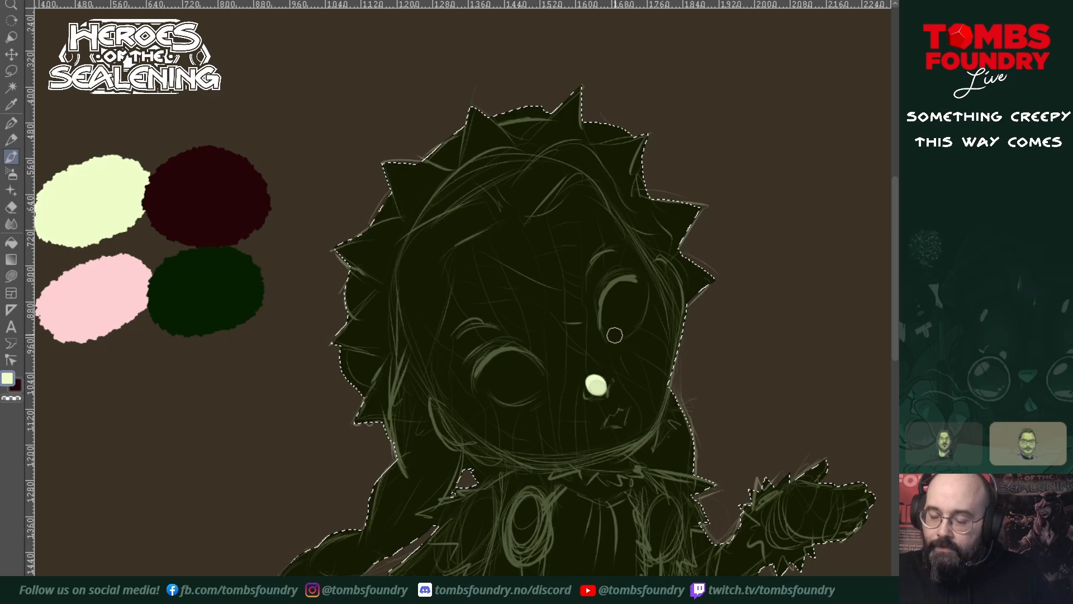
{"action": "key", "text": "ctrl+z"}
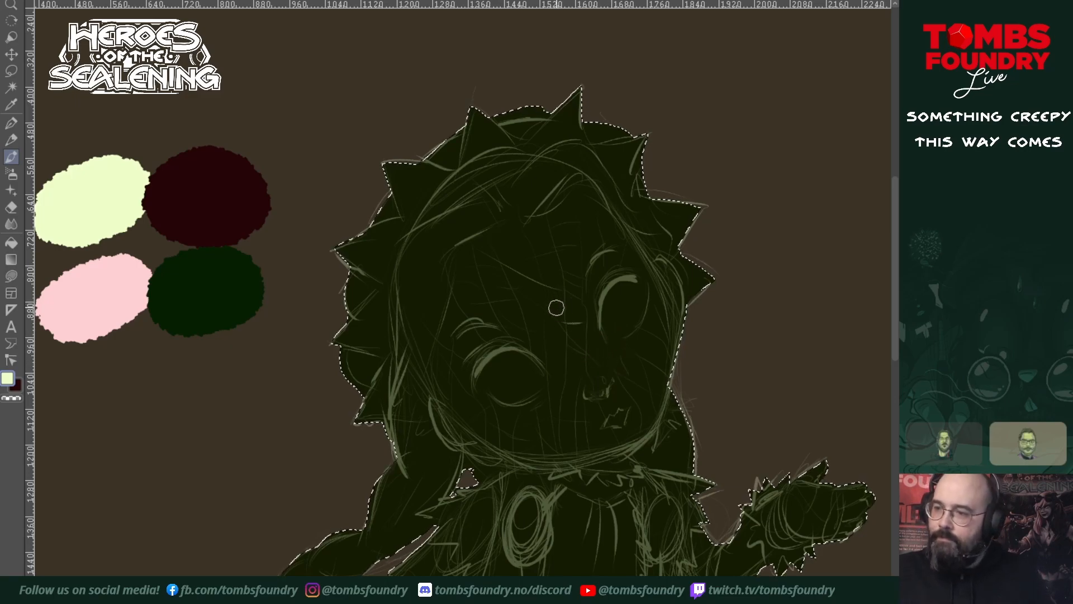
{"action": "mouse_move", "coordinate": [542, 311]}
{"action": "left_mouse_down"}
{"action": "mouse_move", "coordinate": [545, 246]}
{"action": "mouse_move", "coordinate": [528, 286]}
{"action": "mouse_move", "coordinate": [539, 312]}
{"action": "mouse_move", "coordinate": [547, 281]}
{"action": "mouse_move", "coordinate": [559, 264]}
{"action": "mouse_move", "coordinate": [568, 271]}
{"action": "mouse_move", "coordinate": [561, 320]}
{"action": "mouse_move", "coordinate": [553, 247]}
{"action": "left_mouse_up"}
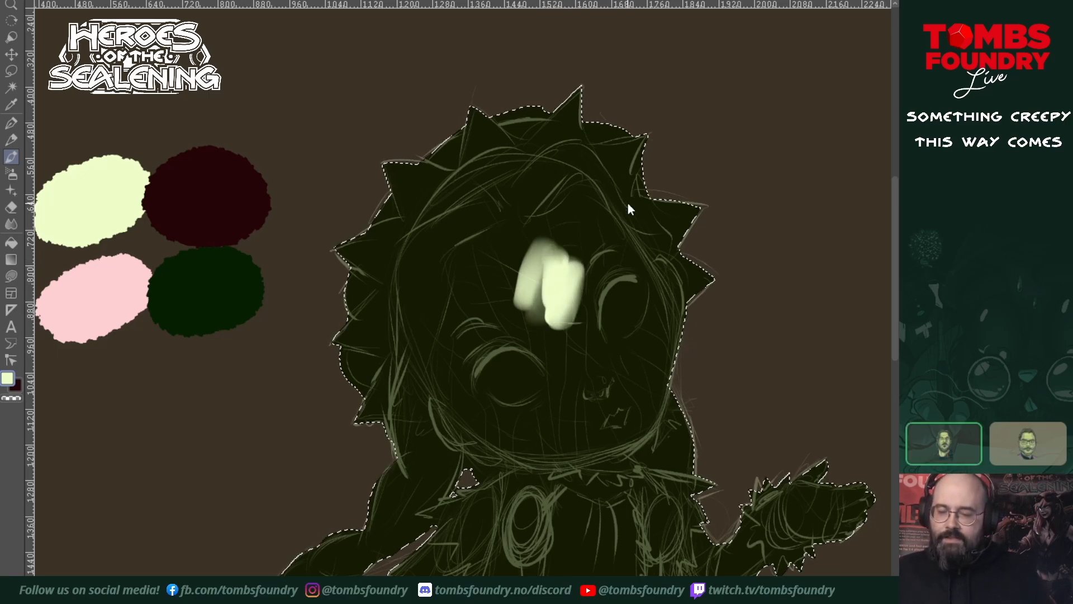
{"action": "key", "text": "ctrl+z"}
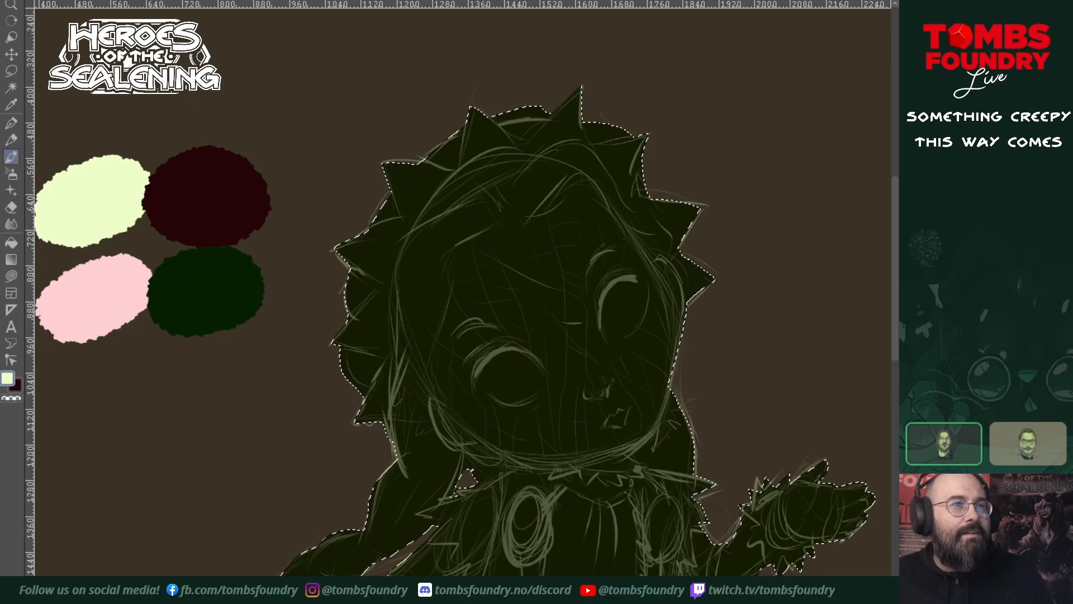
- Paint the first pale yellow-green highlights on the nose bridge, nose tip and both upper eyelids
{"action": "mouse_move", "coordinate": [561, 289]}
{"action": "left_mouse_down"}
{"action": "mouse_move", "coordinate": [554, 326]}
{"action": "mouse_move", "coordinate": [573, 311]}
{"action": "mouse_move", "coordinate": [573, 347]}
{"action": "mouse_move", "coordinate": [559, 348]}
{"action": "mouse_move", "coordinate": [564, 288]}
{"action": "mouse_move", "coordinate": [561, 336]}
{"action": "mouse_move", "coordinate": [573, 296]}
{"action": "mouse_move", "coordinate": [552, 320]}
{"action": "mouse_move", "coordinate": [560, 310]}
{"action": "mouse_move", "coordinate": [564, 343]}
{"action": "mouse_move", "coordinate": [553, 352]}
{"action": "mouse_move", "coordinate": [572, 332]}
{"action": "mouse_move", "coordinate": [579, 350]}
{"action": "mouse_move", "coordinate": [580, 289]}
{"action": "mouse_move", "coordinate": [569, 336]}
{"action": "mouse_move", "coordinate": [553, 339]}
{"action": "mouse_move", "coordinate": [561, 279]}
{"action": "left_mouse_up"}
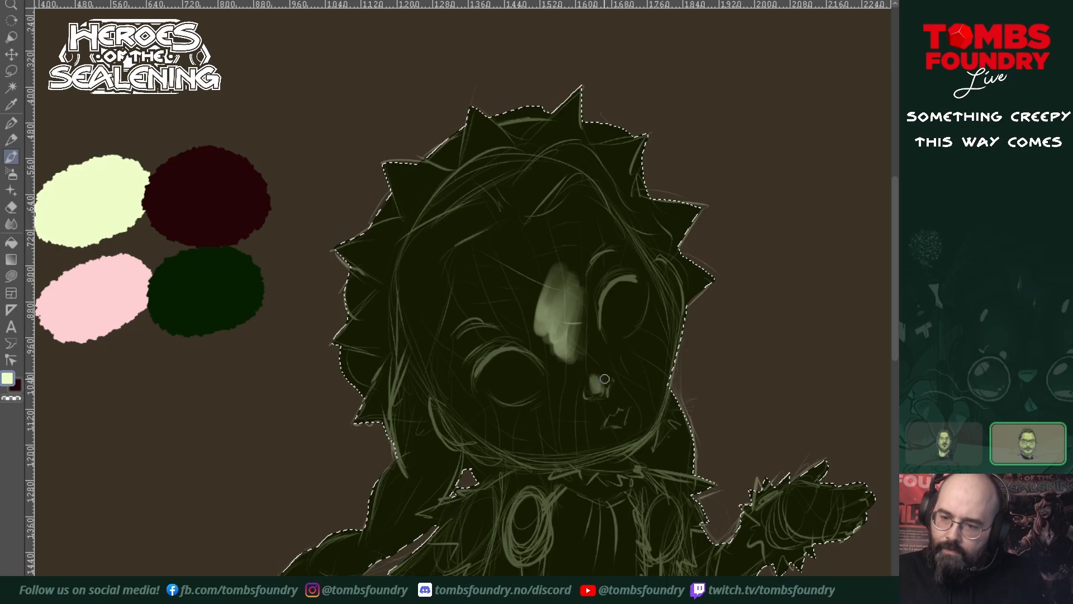
{"action": "left_click_drag", "start_coordinate": [595, 379], "coordinate": [599, 379]}
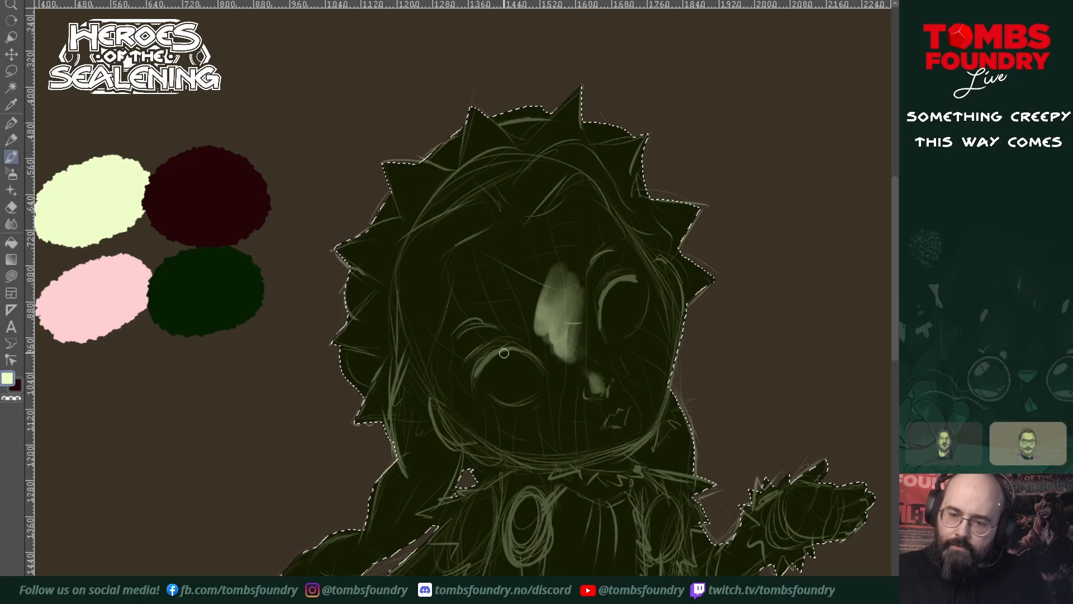
{"action": "mouse_move", "coordinate": [475, 368]}
{"action": "left_mouse_down"}
{"action": "mouse_move", "coordinate": [508, 353]}
{"action": "mouse_move", "coordinate": [480, 356]}
{"action": "mouse_move", "coordinate": [488, 365]}
{"action": "mouse_move", "coordinate": [518, 346]}
{"action": "mouse_move", "coordinate": [475, 365]}
{"action": "mouse_move", "coordinate": [524, 349]}
{"action": "mouse_move", "coordinate": [478, 361]}
{"action": "left_mouse_up"}
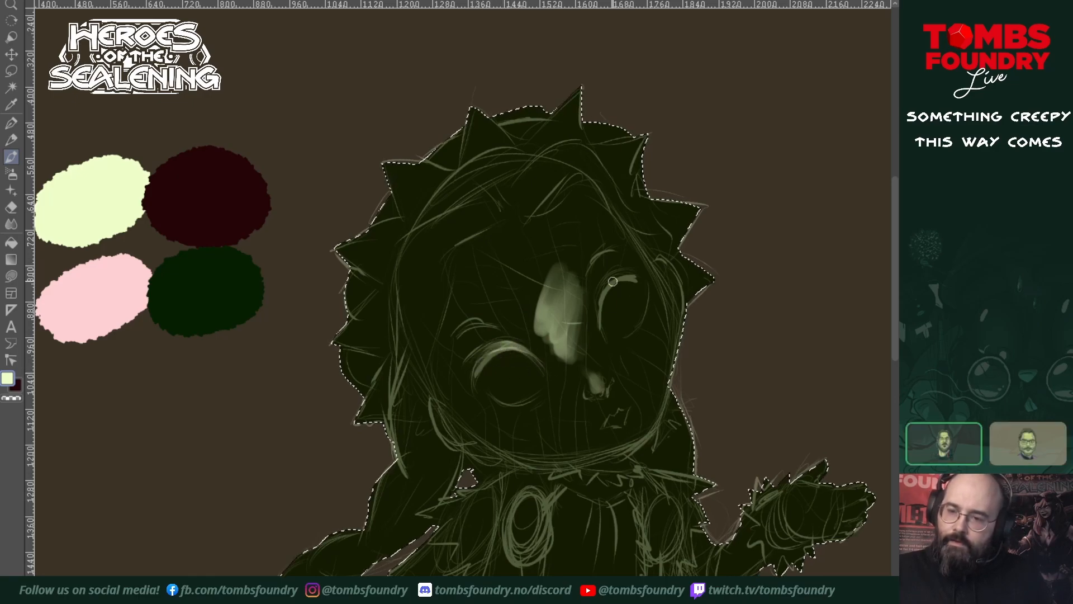
{"action": "mouse_move", "coordinate": [625, 274]}
{"action": "left_mouse_down"}
{"action": "mouse_move", "coordinate": [604, 302]}
{"action": "mouse_move", "coordinate": [627, 272]}
{"action": "mouse_move", "coordinate": [610, 272]}
{"action": "mouse_move", "coordinate": [606, 293]}
{"action": "left_mouse_up"}
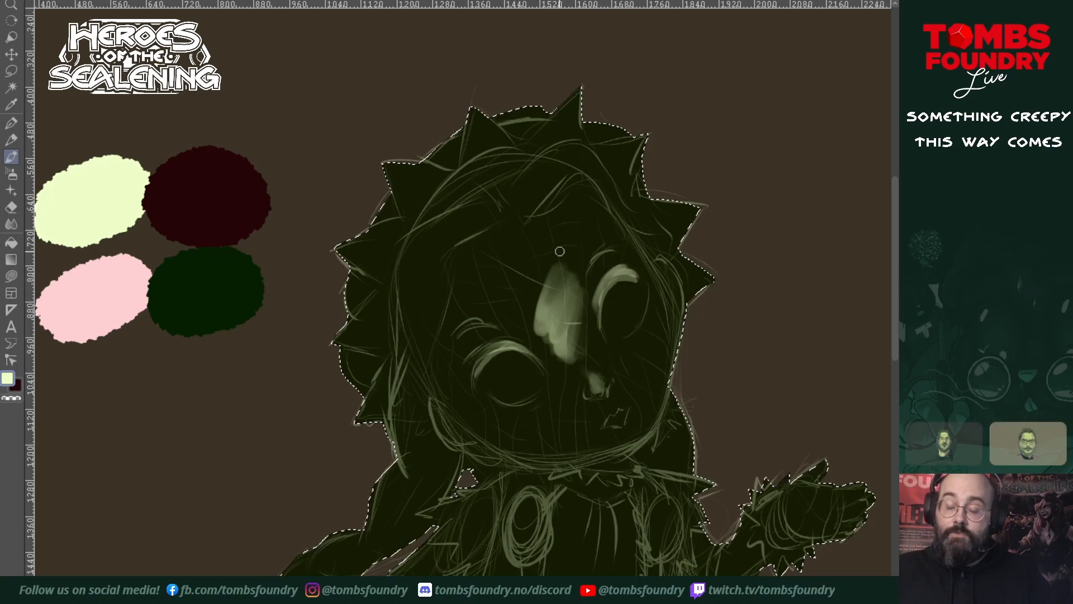
- Paint soft, dim light across the forehead and between the eyes with a larger brush, keeping the hairline dark
{"action": "key", "text": "]"}
{"action": "key", "text": "]"}
{"action": "key", "text": "]"}
{"action": "key", "text": "]"}
{"action": "key", "text": "]"}
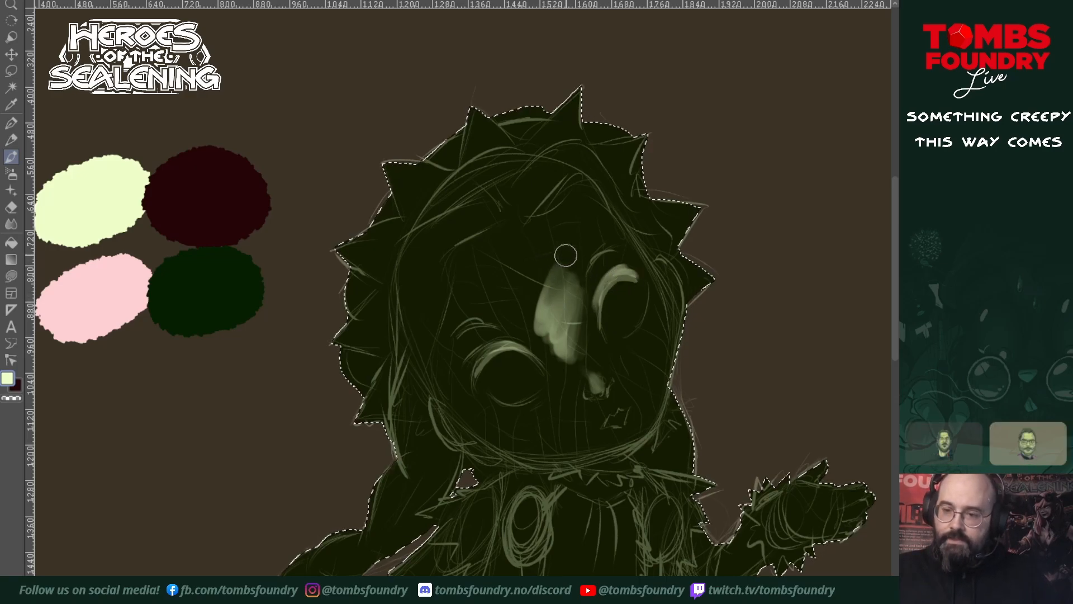
{"action": "mouse_move", "coordinate": [558, 289]}
{"action": "left_mouse_down"}
{"action": "mouse_move", "coordinate": [522, 286]}
{"action": "mouse_move", "coordinate": [537, 255]}
{"action": "mouse_move", "coordinate": [496, 286]}
{"action": "mouse_move", "coordinate": [517, 259]}
{"action": "mouse_move", "coordinate": [494, 294]}
{"action": "mouse_move", "coordinate": [570, 219]}
{"action": "mouse_move", "coordinate": [582, 238]}
{"action": "mouse_move", "coordinate": [577, 282]}
{"action": "mouse_move", "coordinate": [582, 257]}
{"action": "mouse_move", "coordinate": [581, 268]}
{"action": "mouse_move", "coordinate": [609, 236]}
{"action": "mouse_move", "coordinate": [590, 228]}
{"action": "mouse_move", "coordinate": [525, 304]}
{"action": "mouse_move", "coordinate": [569, 281]}
{"action": "mouse_move", "coordinate": [567, 291]}
{"action": "mouse_move", "coordinate": [540, 294]}
{"action": "mouse_move", "coordinate": [532, 259]}
{"action": "mouse_move", "coordinate": [547, 246]}
{"action": "mouse_move", "coordinate": [487, 286]}
{"action": "mouse_move", "coordinate": [507, 250]}
{"action": "mouse_move", "coordinate": [494, 266]}
{"action": "mouse_move", "coordinate": [482, 256]}
{"action": "mouse_move", "coordinate": [477, 305]}
{"action": "mouse_move", "coordinate": [508, 286]}
{"action": "mouse_move", "coordinate": [508, 298]}
{"action": "mouse_move", "coordinate": [562, 248]}
{"action": "mouse_move", "coordinate": [526, 288]}
{"action": "mouse_move", "coordinate": [493, 292]}
{"action": "mouse_move", "coordinate": [500, 249]}
{"action": "mouse_move", "coordinate": [517, 242]}
{"action": "mouse_move", "coordinate": [559, 272]}
{"action": "mouse_move", "coordinate": [548, 267]}
{"action": "mouse_move", "coordinate": [547, 240]}
{"action": "mouse_move", "coordinate": [596, 215]}
{"action": "mouse_move", "coordinate": [574, 284]}
{"action": "mouse_move", "coordinate": [528, 315]}
{"action": "mouse_move", "coordinate": [471, 322]}
{"action": "mouse_move", "coordinate": [456, 345]}
{"action": "mouse_move", "coordinate": [492, 311]}
{"action": "mouse_move", "coordinate": [565, 346]}
{"action": "mouse_move", "coordinate": [576, 262]}
{"action": "mouse_move", "coordinate": [604, 234]}
{"action": "left_mouse_up"}
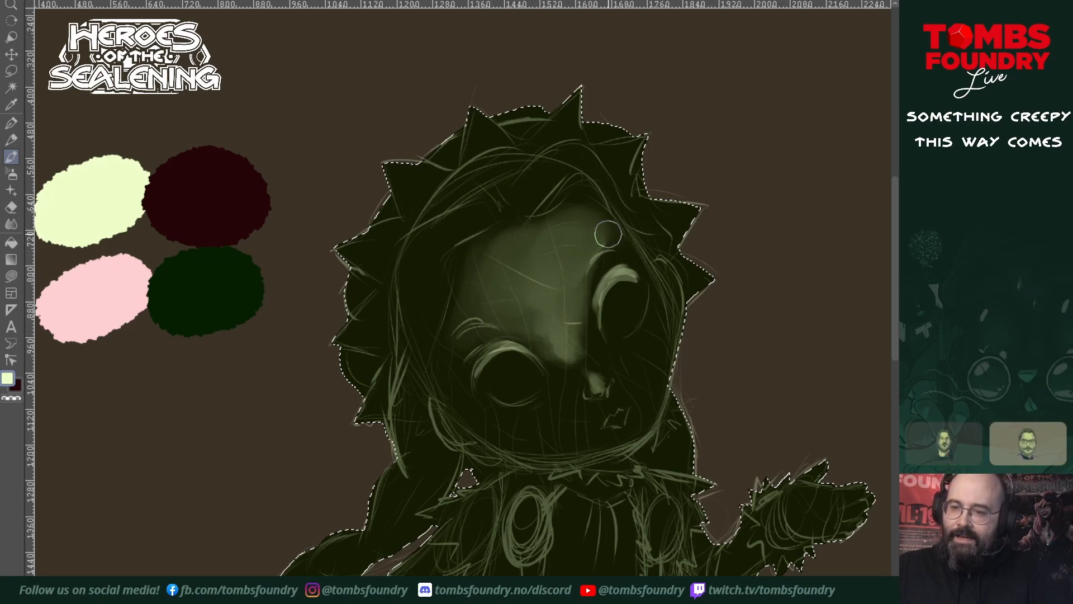
{"action": "mouse_move", "coordinate": [521, 261]}
{"action": "left_mouse_down"}
{"action": "mouse_move", "coordinate": [496, 279]}
{"action": "mouse_move", "coordinate": [573, 353]}
{"action": "mouse_move", "coordinate": [561, 351]}
{"action": "mouse_move", "coordinate": [568, 343]}
{"action": "mouse_move", "coordinate": [586, 358]}
{"action": "mouse_move", "coordinate": [585, 380]}
{"action": "mouse_move", "coordinate": [577, 336]}
{"action": "mouse_move", "coordinate": [598, 367]}
{"action": "left_mouse_up"}
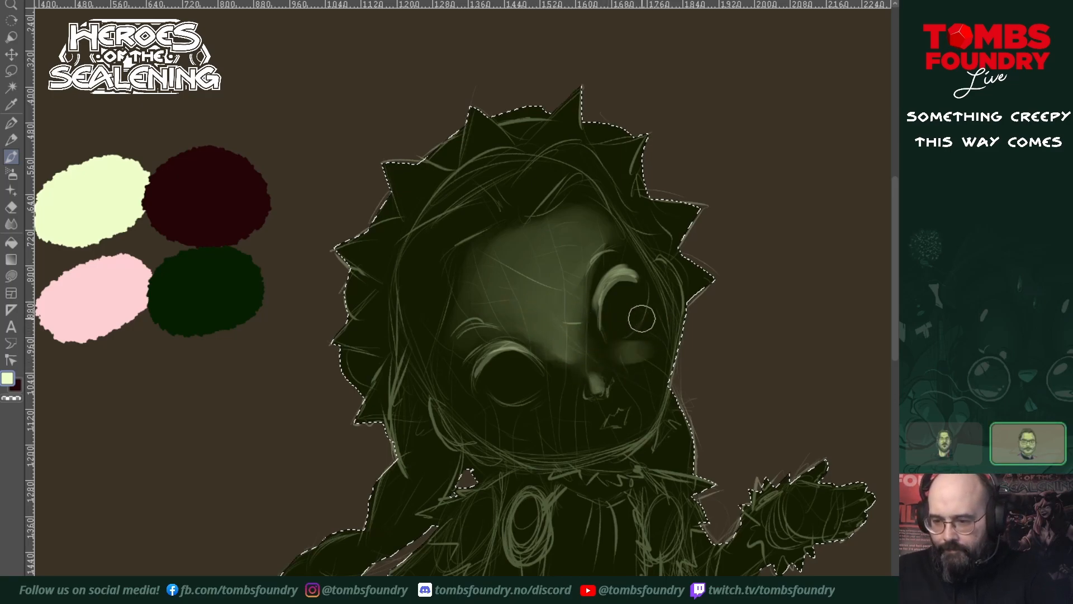
- Paint dim light around the temple and below both eyes, leaving the eye sockets dark
{"action": "mouse_move", "coordinate": [630, 354]}
{"action": "left_mouse_down"}
{"action": "mouse_move", "coordinate": [659, 303]}
{"action": "mouse_move", "coordinate": [631, 375]}
{"action": "left_mouse_up"}
{"action": "mouse_move", "coordinate": [507, 423]}
{"action": "left_mouse_down"}
{"action": "mouse_move", "coordinate": [564, 395]}
{"action": "mouse_move", "coordinate": [503, 417]}
{"action": "mouse_move", "coordinate": [538, 412]}
{"action": "mouse_move", "coordinate": [569, 378]}
{"action": "mouse_move", "coordinate": [508, 416]}
{"action": "mouse_move", "coordinate": [568, 393]}
{"action": "mouse_move", "coordinate": [544, 427]}
{"action": "mouse_move", "coordinate": [522, 424]}
{"action": "mouse_move", "coordinate": [562, 435]}
{"action": "mouse_move", "coordinate": [596, 425]}
{"action": "mouse_move", "coordinate": [513, 418]}
{"action": "mouse_move", "coordinate": [558, 372]}
{"action": "left_mouse_up"}
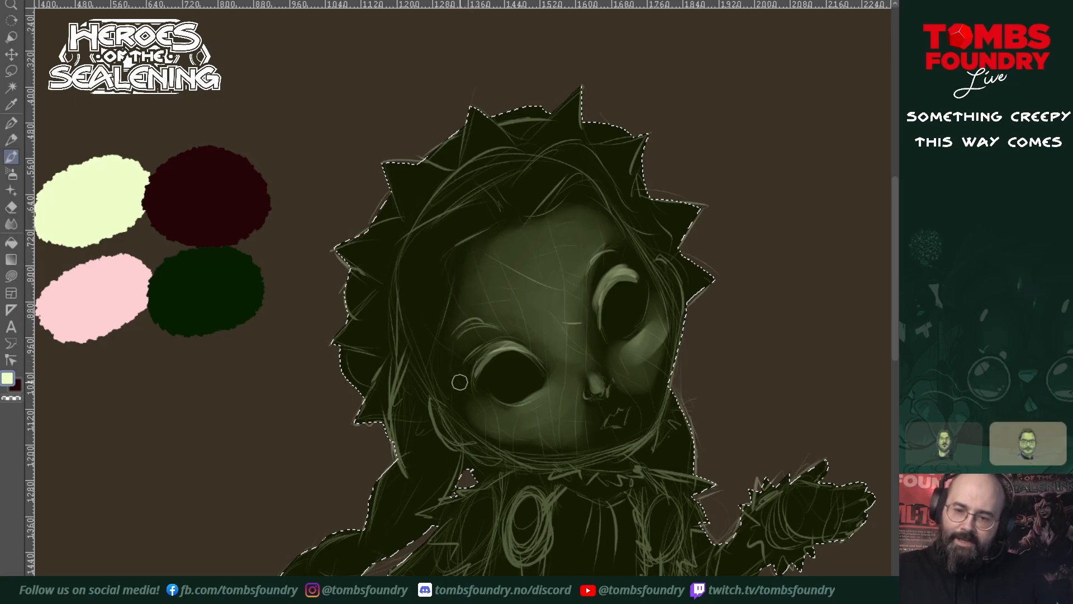
{"action": "mouse_move", "coordinate": [448, 401]}
{"action": "left_mouse_down"}
{"action": "mouse_move", "coordinate": [437, 342]}
{"action": "mouse_move", "coordinate": [450, 394]}
{"action": "left_mouse_up"}
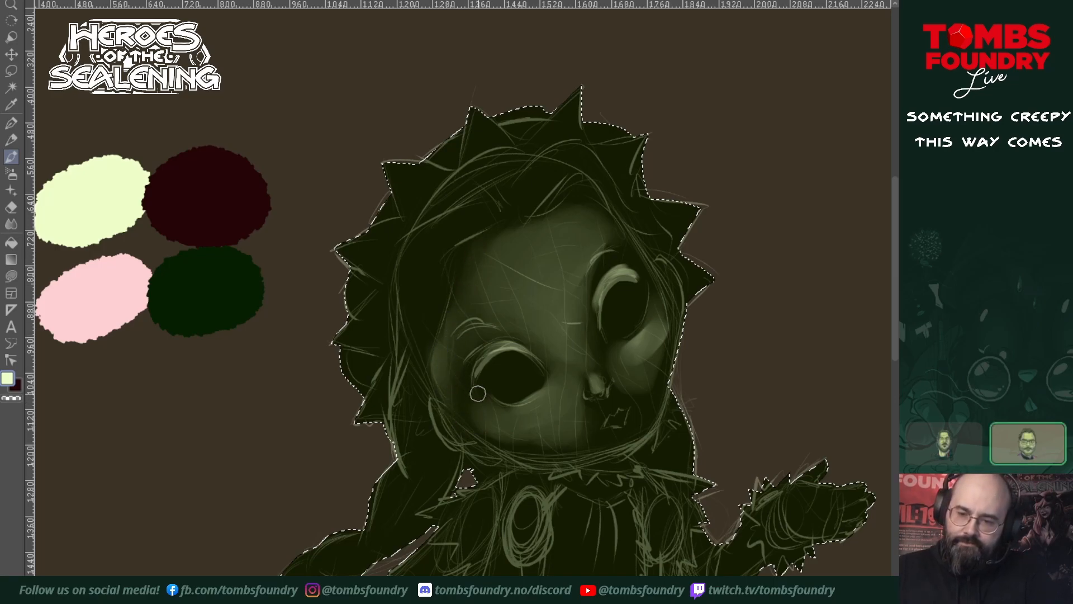
{"action": "mouse_move", "coordinate": [475, 394]}
{"action": "left_mouse_down"}
{"action": "mouse_move", "coordinate": [477, 431]}
{"action": "mouse_move", "coordinate": [495, 417]}
{"action": "left_mouse_up"}
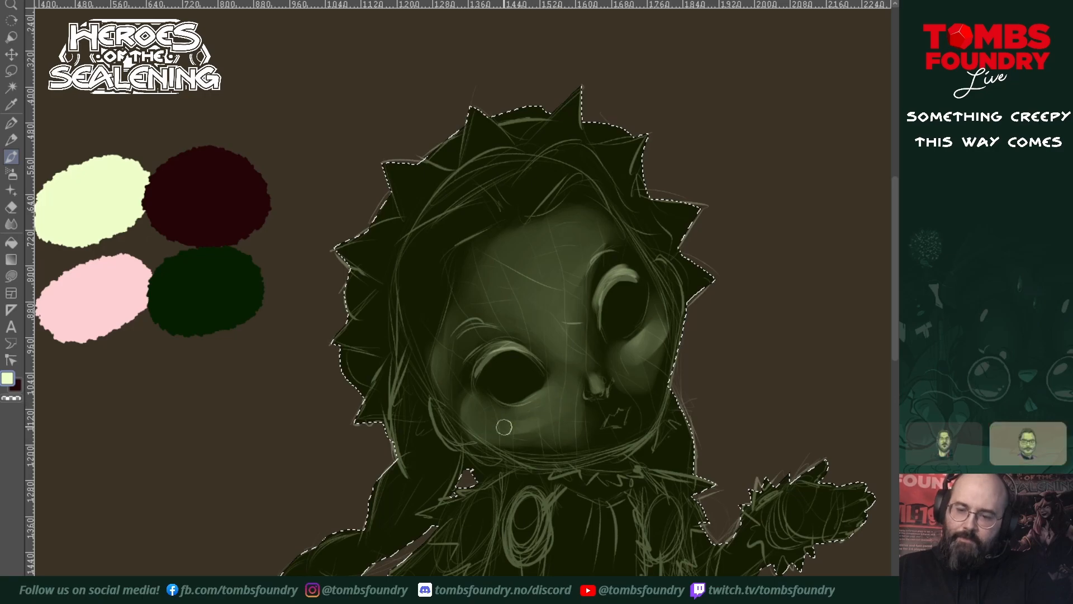
- Build up brighter light on both rounded cheeks and shape the mouth area and chin with soft strokes
{"action": "mouse_move", "coordinate": [508, 431]}
{"action": "left_mouse_down"}
{"action": "mouse_move", "coordinate": [560, 413]}
{"action": "mouse_move", "coordinate": [528, 439]}
{"action": "mouse_move", "coordinate": [530, 415]}
{"action": "left_mouse_up"}
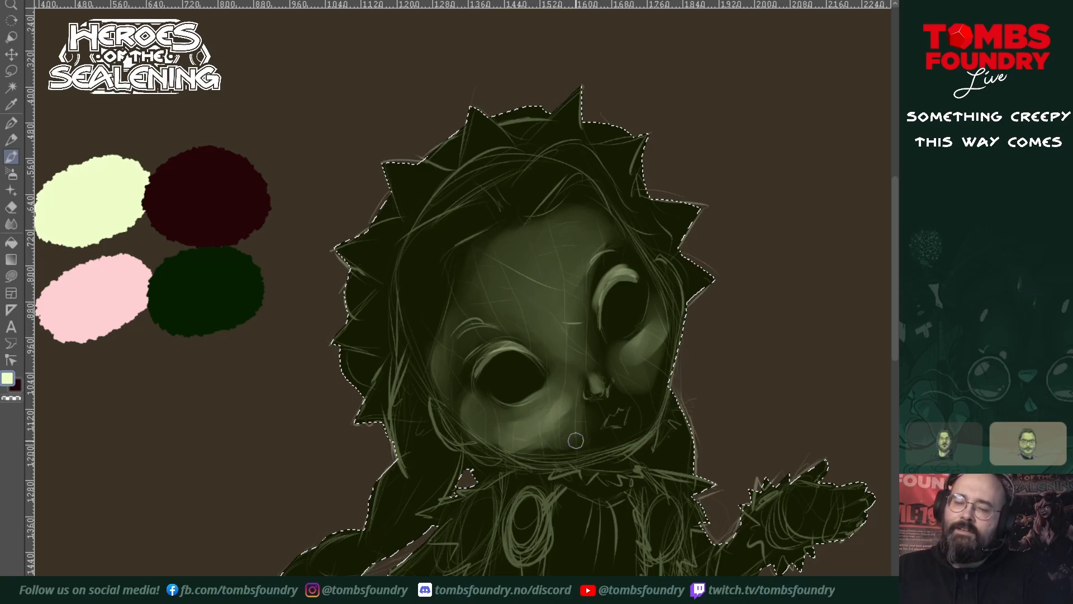
{"action": "mouse_move", "coordinate": [655, 364]}
{"action": "left_mouse_down"}
{"action": "mouse_move", "coordinate": [658, 333]}
{"action": "mouse_move", "coordinate": [626, 367]}
{"action": "mouse_move", "coordinate": [640, 358]}
{"action": "mouse_move", "coordinate": [648, 386]}
{"action": "mouse_move", "coordinate": [628, 375]}
{"action": "left_mouse_up"}
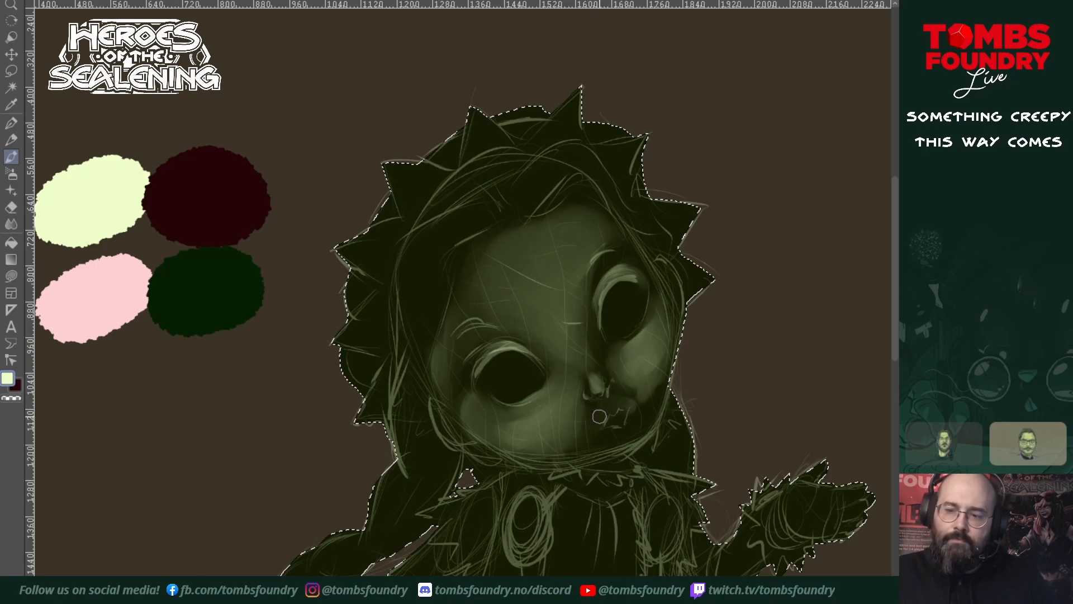
{"action": "mouse_move", "coordinate": [643, 419]}
{"action": "left_mouse_down"}
{"action": "mouse_move", "coordinate": [615, 453]}
{"action": "mouse_move", "coordinate": [649, 422]}
{"action": "mouse_move", "coordinate": [626, 450]}
{"action": "mouse_move", "coordinate": [604, 439]}
{"action": "mouse_move", "coordinate": [607, 453]}
{"action": "left_mouse_up"}
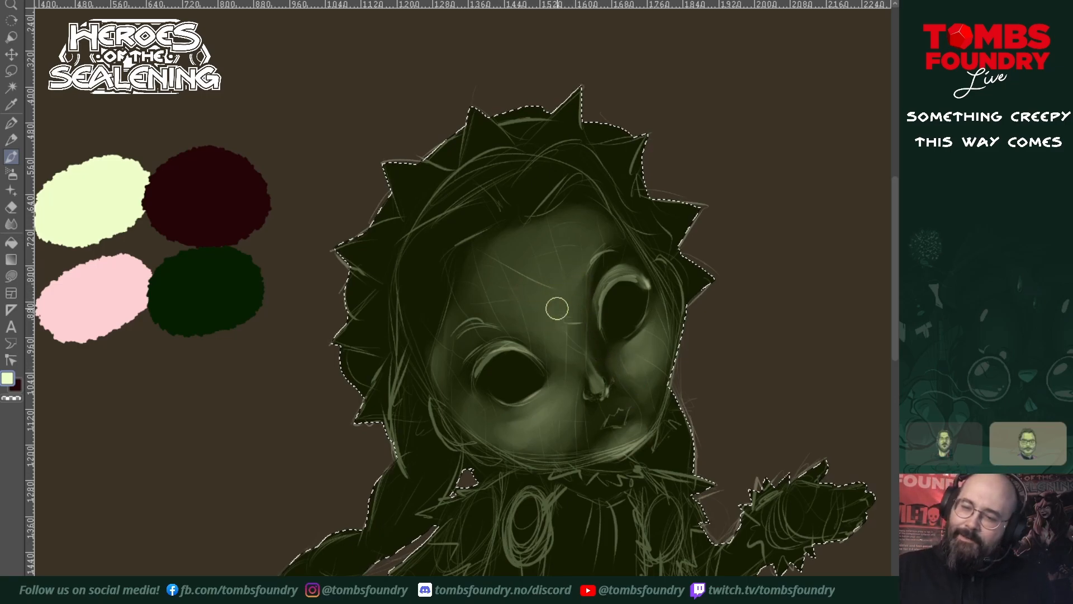
- Brighten the middle of the forehead and paint soft light around the mouth and chin with a progressively smaller brush
{"action": "mouse_move", "coordinate": [573, 248]}
{"action": "left_mouse_down"}
{"action": "mouse_move", "coordinate": [514, 304]}
{"action": "mouse_move", "coordinate": [555, 268]}
{"action": "mouse_move", "coordinate": [567, 273]}
{"action": "mouse_move", "coordinate": [514, 296]}
{"action": "mouse_move", "coordinate": [501, 259]}
{"action": "mouse_move", "coordinate": [479, 299]}
{"action": "mouse_move", "coordinate": [524, 308]}
{"action": "mouse_move", "coordinate": [586, 257]}
{"action": "mouse_move", "coordinate": [580, 278]}
{"action": "mouse_move", "coordinate": [564, 275]}
{"action": "mouse_move", "coordinate": [587, 249]}
{"action": "mouse_move", "coordinate": [559, 269]}
{"action": "left_mouse_up"}
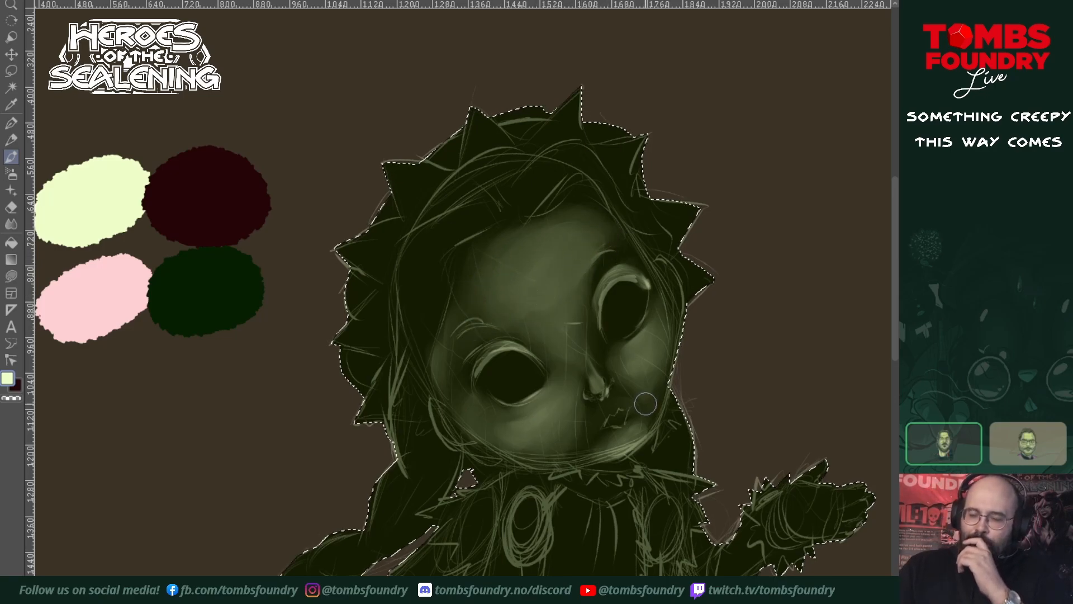
{"action": "mouse_move", "coordinate": [626, 395]}
{"action": "left_mouse_down"}
{"action": "mouse_move", "coordinate": [619, 389]}
{"action": "mouse_move", "coordinate": [601, 408]}
{"action": "mouse_move", "coordinate": [612, 401]}
{"action": "left_mouse_up"}
{"action": "key", "text": "bracketleft"}
{"action": "key", "text": "bracketleft"}
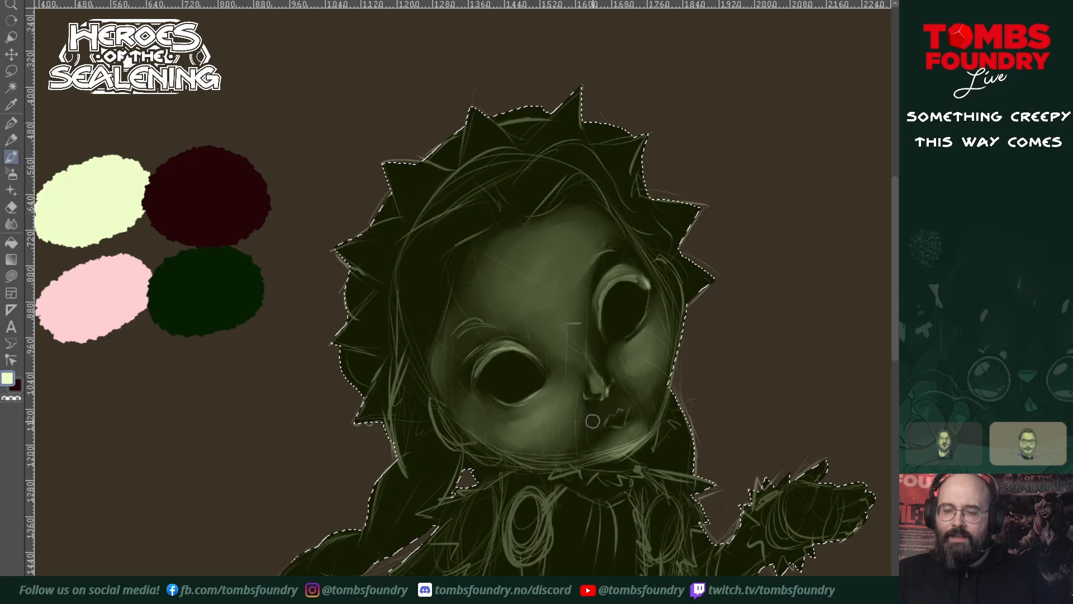
{"action": "mouse_move", "coordinate": [612, 400]}
{"action": "left_mouse_down"}
{"action": "mouse_move", "coordinate": [621, 390]}
{"action": "mouse_move", "coordinate": [614, 396]}
{"action": "left_mouse_up"}
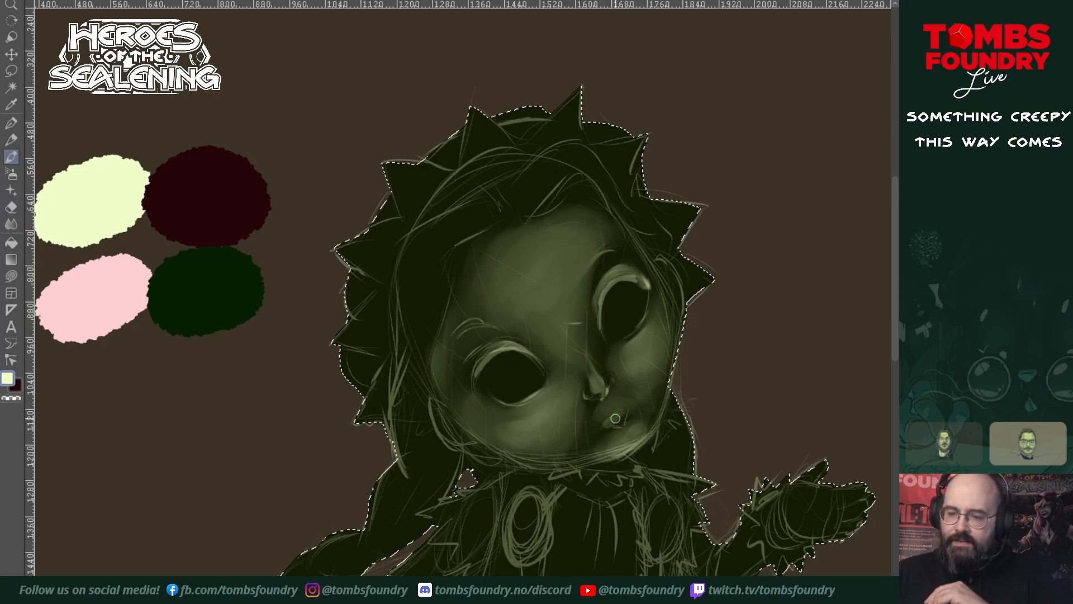
{"action": "mouse_move", "coordinate": [600, 429]}
{"action": "left_mouse_down"}
{"action": "mouse_move", "coordinate": [619, 426]}
{"action": "mouse_move", "coordinate": [622, 439]}
{"action": "left_mouse_up"}
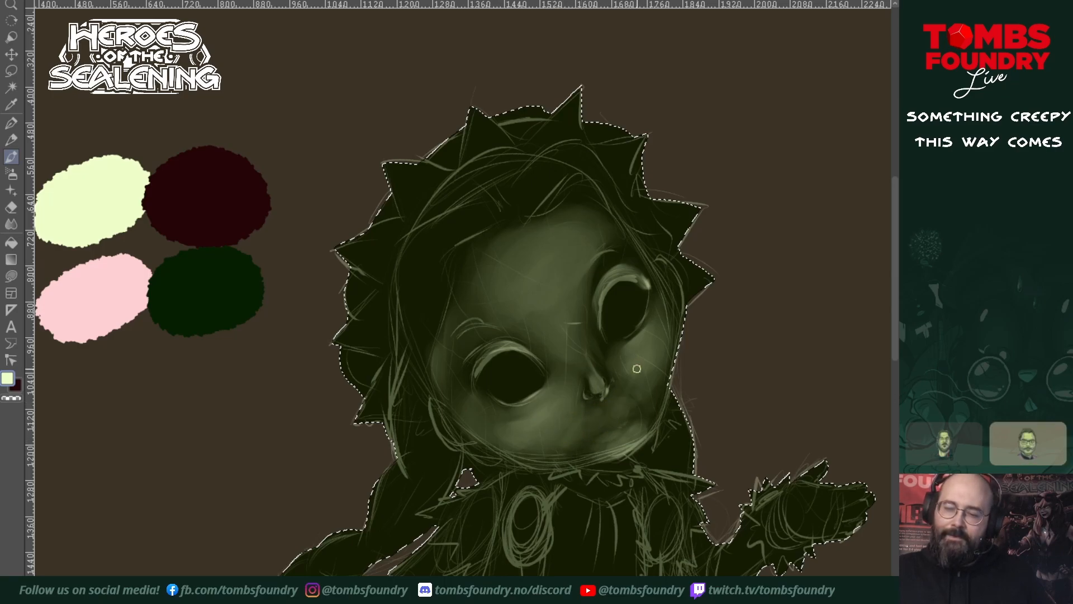
{"action": "mouse_move", "coordinate": [618, 407]}
{"action": "left_mouse_down"}
{"action": "mouse_move", "coordinate": [604, 404]}
{"action": "mouse_move", "coordinate": [604, 431]}
{"action": "mouse_move", "coordinate": [628, 421]}
{"action": "mouse_move", "coordinate": [604, 427]}
{"action": "left_mouse_up"}
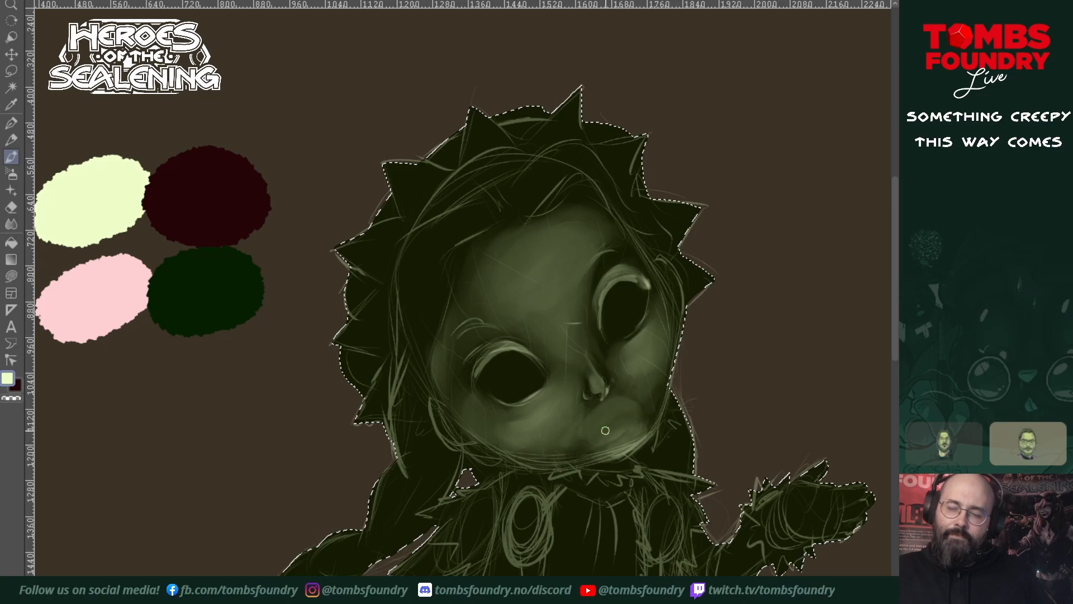
- Paint soft light along the outer edge of the face, beside the higher eye and down to the cheek
{"action": "left_click_drag", "start_coordinate": [664, 524], "coordinate": [691, 429]}
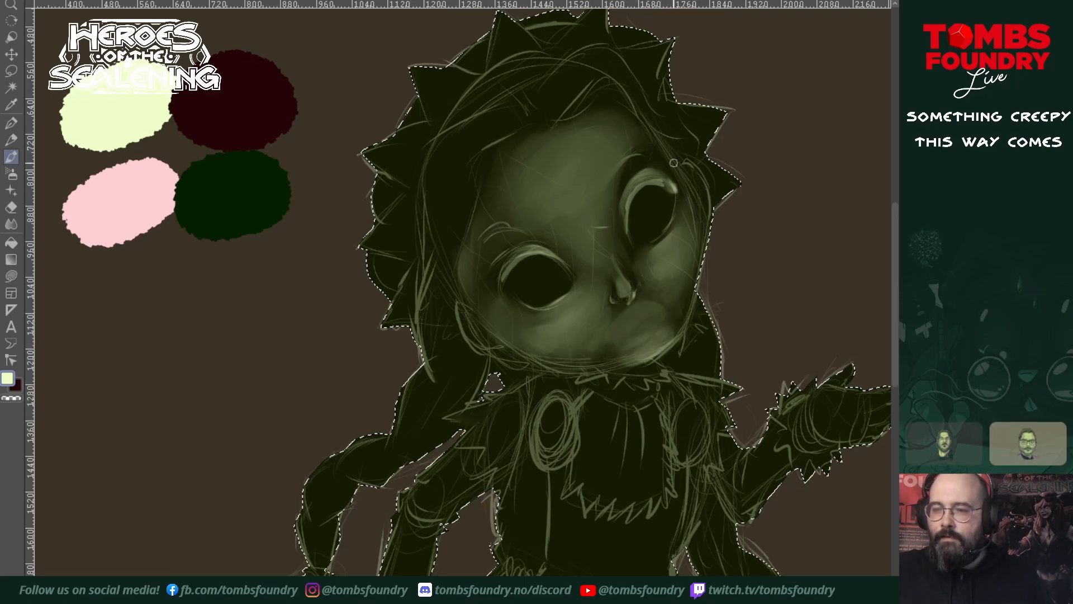
{"action": "left_click_drag", "start_coordinate": [701, 205], "coordinate": [690, 268]}
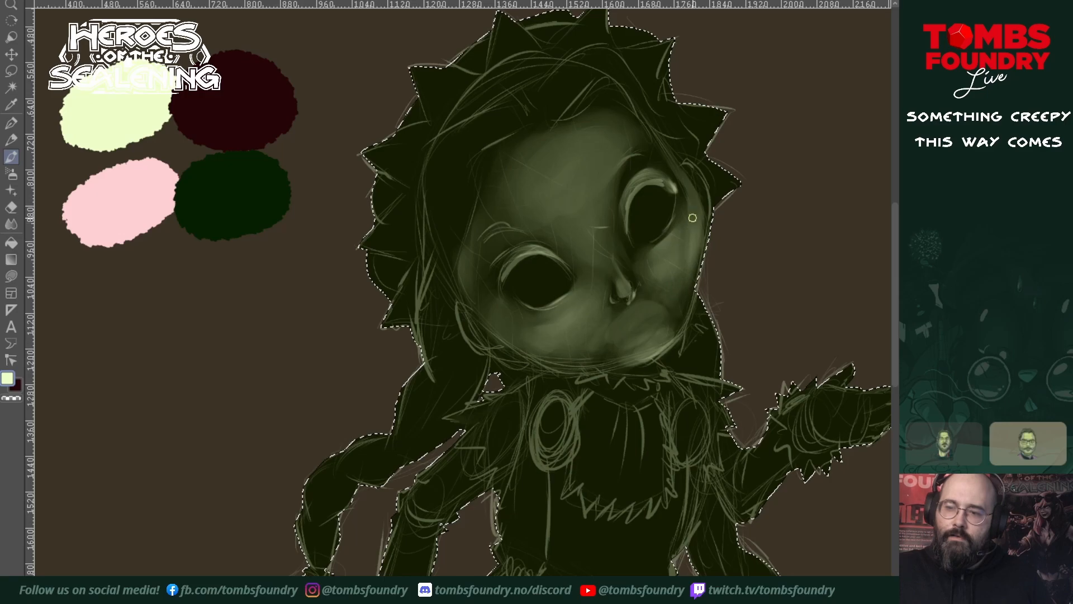
{"action": "left_click_drag", "start_coordinate": [683, 233], "coordinate": [679, 267]}
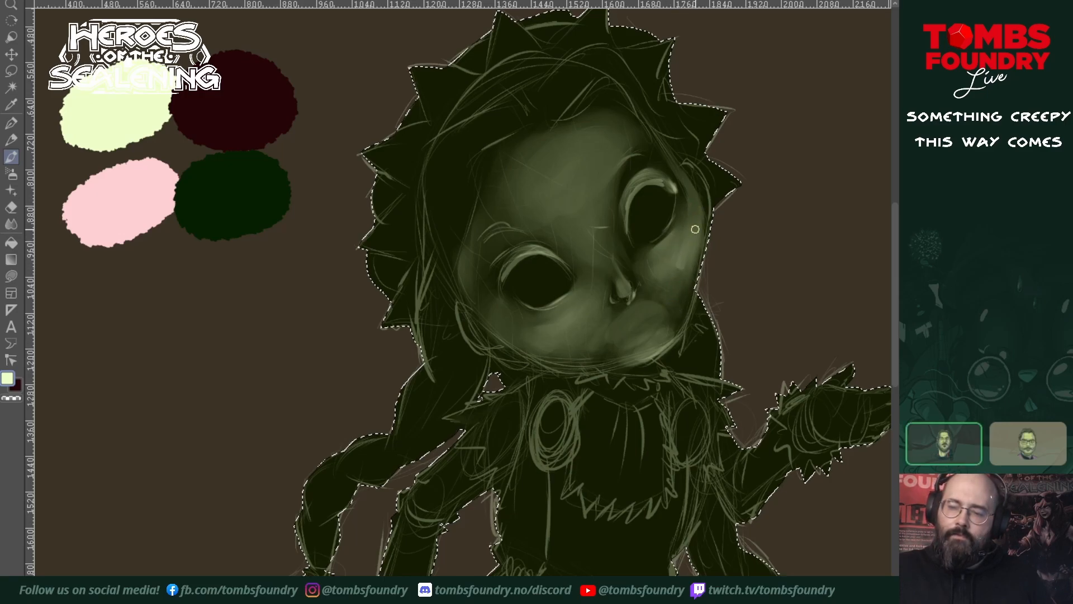
- Paint faint, dim green tones inside both dark eyes with a larger brush to round the eyeballs
{"action": "left_click_drag", "start_coordinate": [712, 312], "coordinate": [667, 431]}
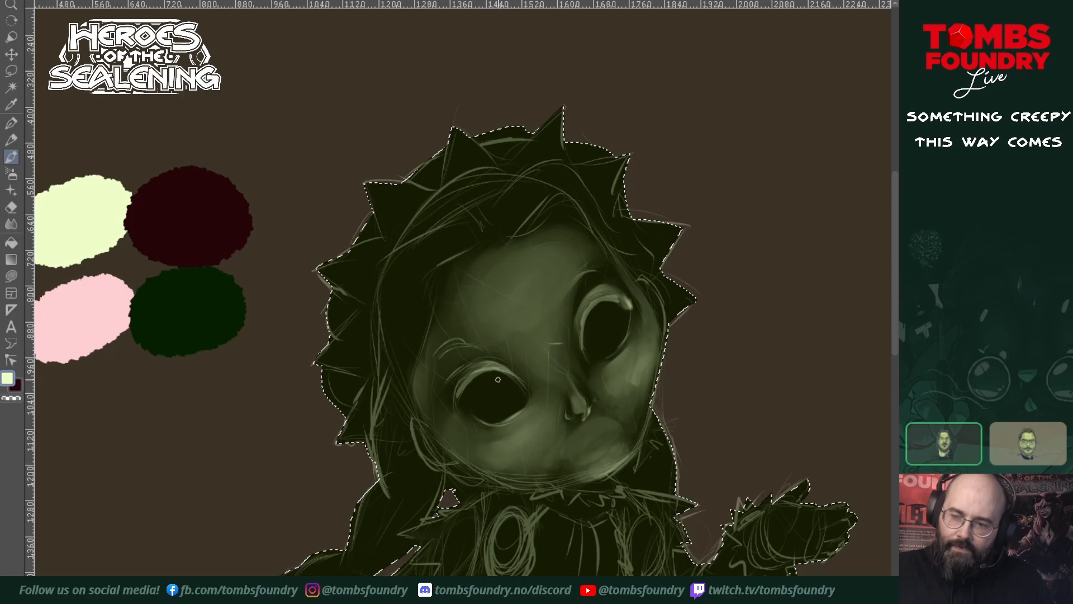
{"action": "key", "text": "bracketright"}
{"action": "key", "text": "bracketright"}
{"action": "key", "text": "bracketright"}
{"action": "key", "text": "bracketright"}
{"action": "key", "text": "bracketright"}
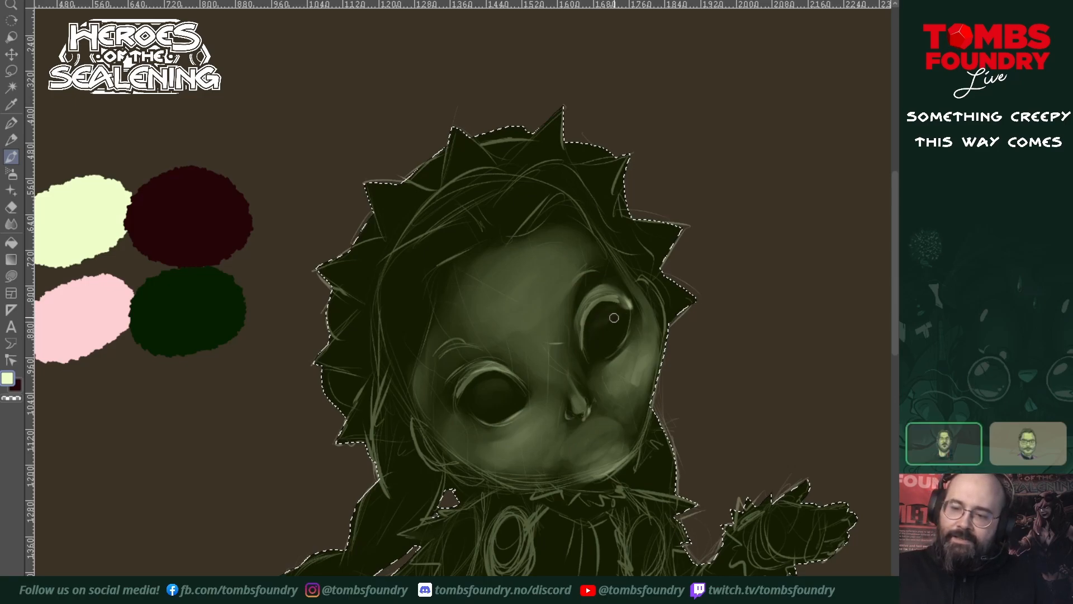
{"action": "left_click_drag", "start_coordinate": [602, 307], "coordinate": [604, 330]}
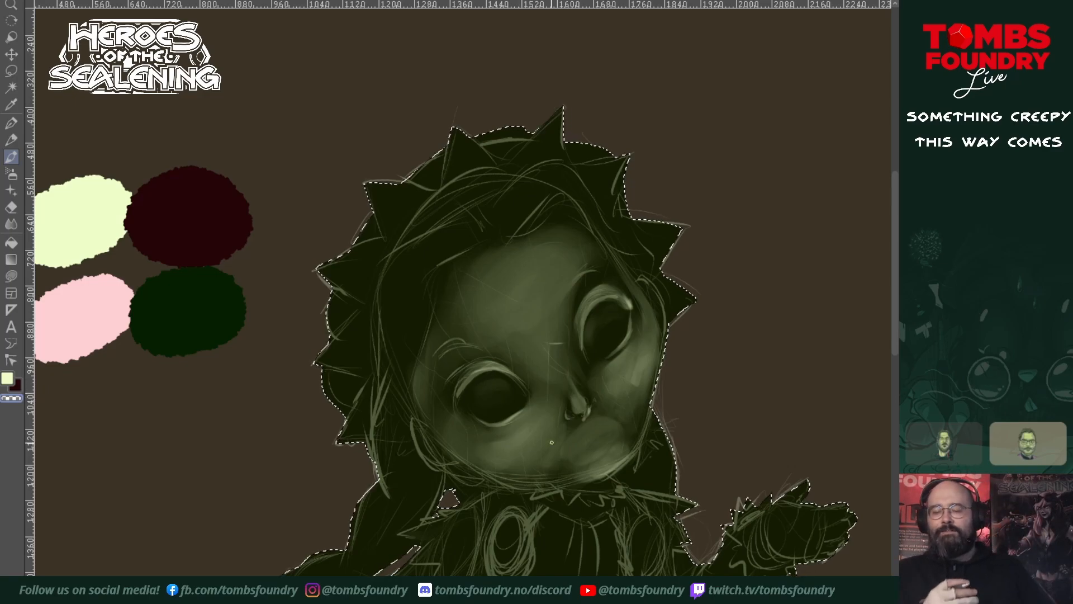
- Hide the sketch lines and paint a soft light area between the nose and chin with the pale yellow-green brush
{"action": "left_click", "coordinate": [11, 225]}
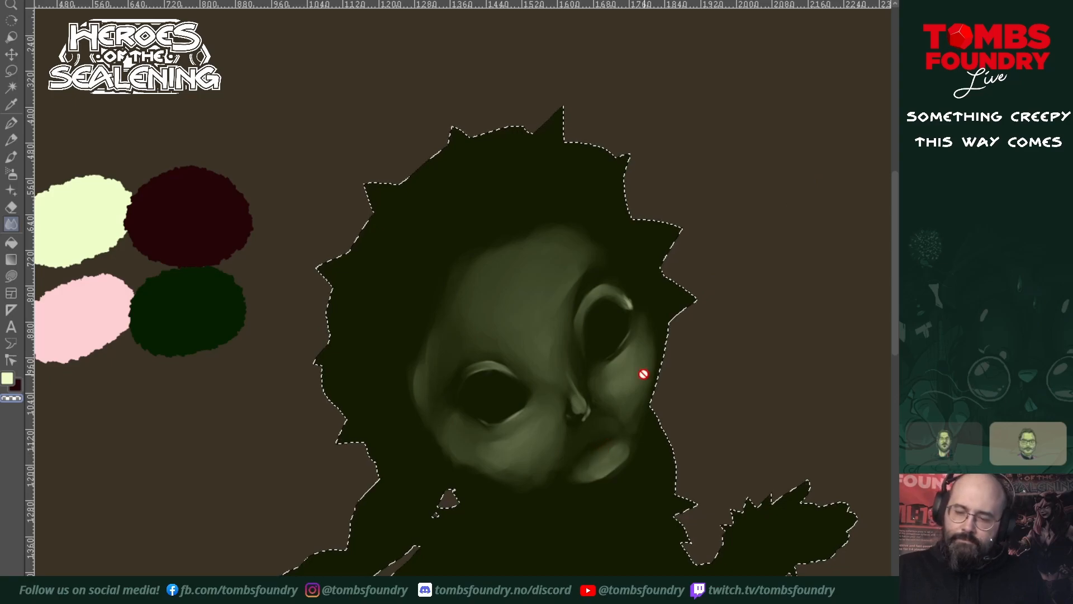
{"action": "left_click", "coordinate": [12, 141]}
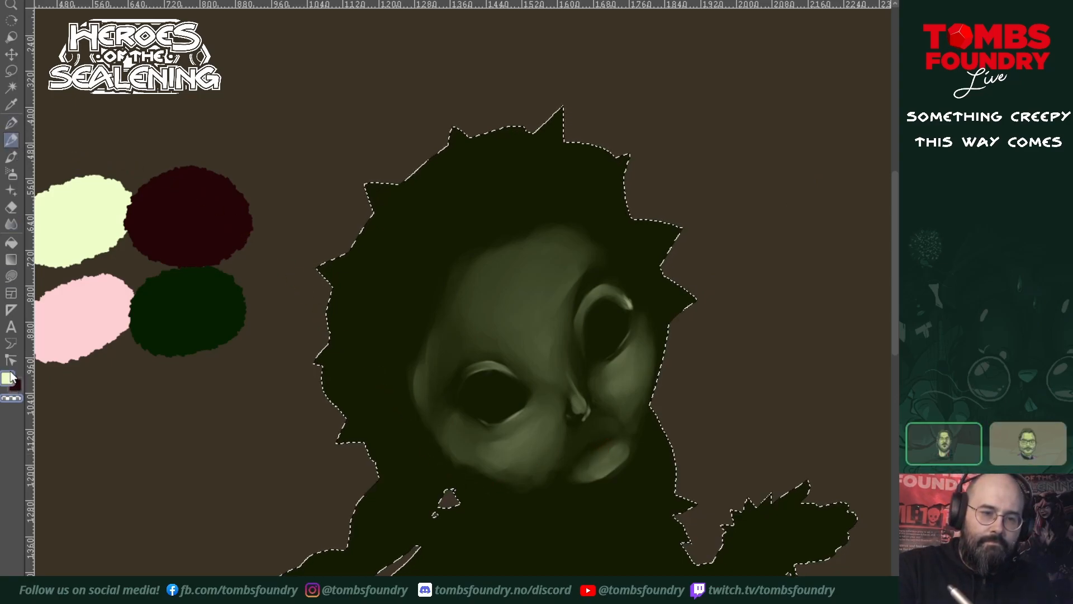
{"action": "left_click", "coordinate": [11, 158]}
{"action": "left_click", "coordinate": [11, 376]}
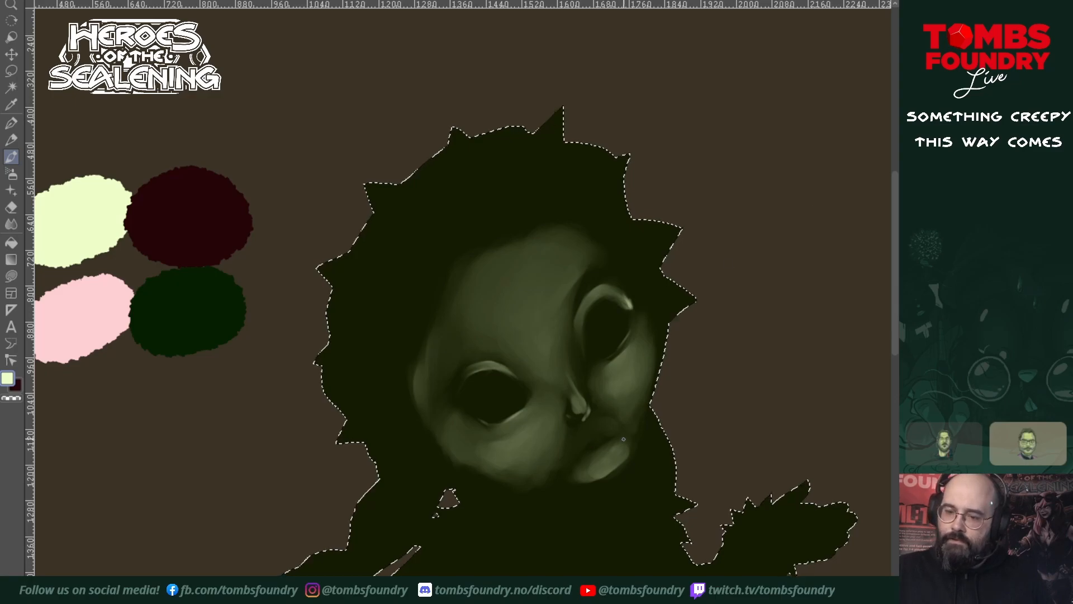
{"action": "mouse_move", "coordinate": [596, 449]}
{"action": "left_mouse_down"}
{"action": "mouse_move", "coordinate": [587, 454]}
{"action": "mouse_move", "coordinate": [618, 430]}
{"action": "mouse_move", "coordinate": [599, 452]}
{"action": "mouse_move", "coordinate": [581, 451]}
{"action": "mouse_move", "coordinate": [606, 456]}
{"action": "mouse_move", "coordinate": [603, 433]}
{"action": "mouse_move", "coordinate": [604, 443]}
{"action": "mouse_move", "coordinate": [626, 418]}
{"action": "mouse_move", "coordinate": [615, 443]}
{"action": "mouse_move", "coordinate": [625, 430]}
{"action": "mouse_move", "coordinate": [633, 386]}
{"action": "mouse_move", "coordinate": [624, 438]}
{"action": "mouse_move", "coordinate": [572, 363]}
{"action": "left_mouse_up"}
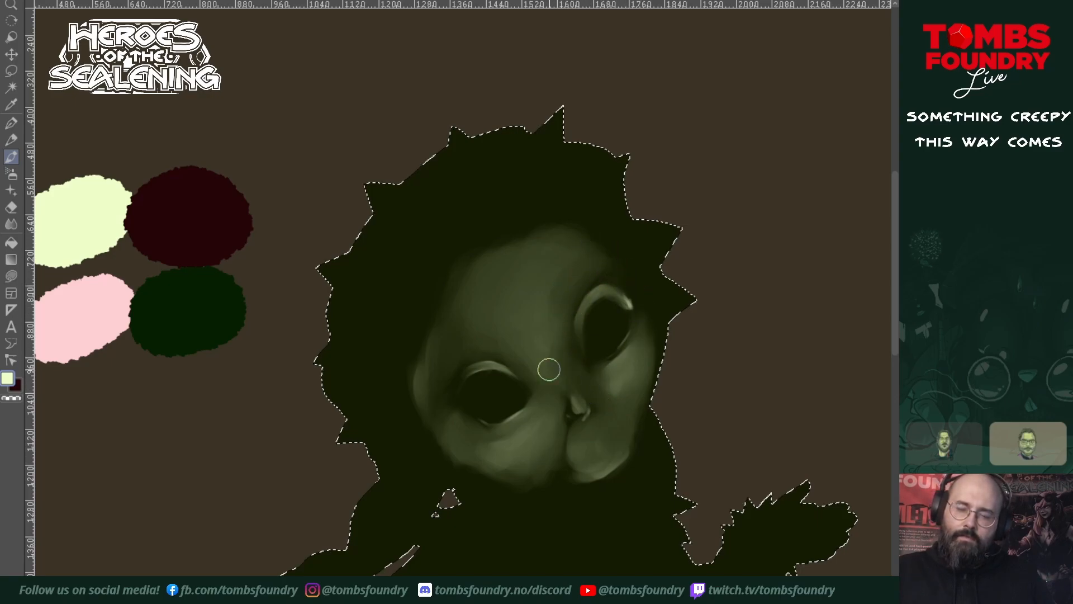
- Paint brighter light across the forehead and down the nose bridge to the nose tip
{"action": "mouse_move", "coordinate": [496, 245]}
{"action": "left_mouse_down"}
{"action": "mouse_move", "coordinate": [546, 233]}
{"action": "mouse_move", "coordinate": [598, 241]}
{"action": "mouse_move", "coordinate": [598, 253]}
{"action": "mouse_move", "coordinate": [537, 263]}
{"action": "mouse_move", "coordinate": [541, 247]}
{"action": "mouse_move", "coordinate": [558, 281]}
{"action": "mouse_move", "coordinate": [537, 328]}
{"action": "mouse_move", "coordinate": [576, 280]}
{"action": "mouse_move", "coordinate": [570, 271]}
{"action": "mouse_move", "coordinate": [551, 311]}
{"action": "mouse_move", "coordinate": [604, 263]}
{"action": "mouse_move", "coordinate": [542, 316]}
{"action": "mouse_move", "coordinate": [582, 316]}
{"action": "mouse_move", "coordinate": [570, 293]}
{"action": "mouse_move", "coordinate": [559, 352]}
{"action": "mouse_move", "coordinate": [559, 270]}
{"action": "mouse_move", "coordinate": [572, 391]}
{"action": "mouse_move", "coordinate": [551, 332]}
{"action": "left_mouse_up"}
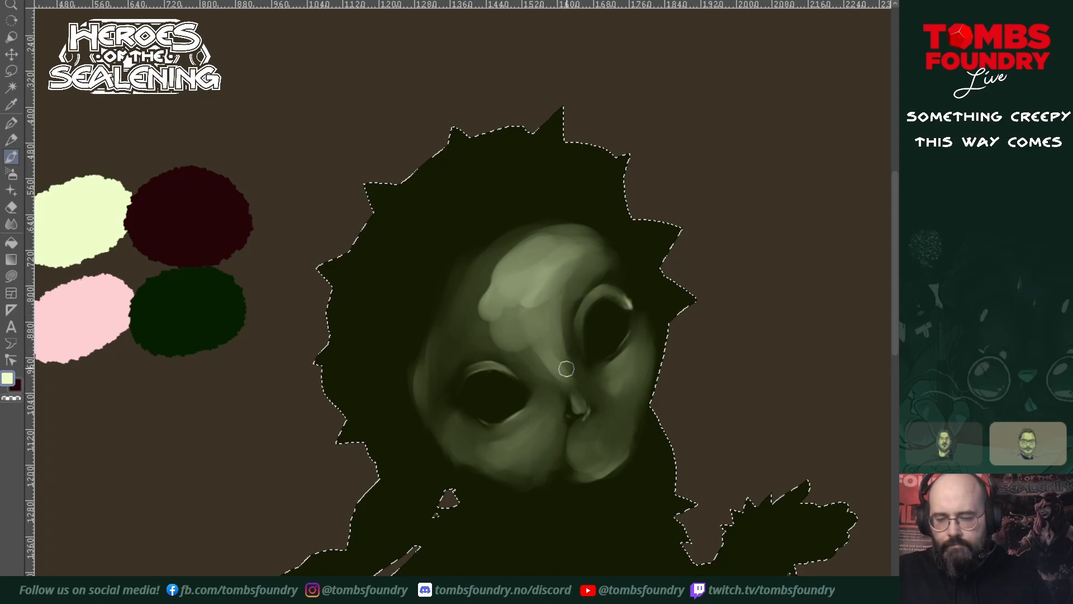
{"action": "left_click_drag", "start_coordinate": [571, 284], "coordinate": [581, 411]}
{"action": "left_click_drag", "start_coordinate": [565, 320], "coordinate": [578, 383]}
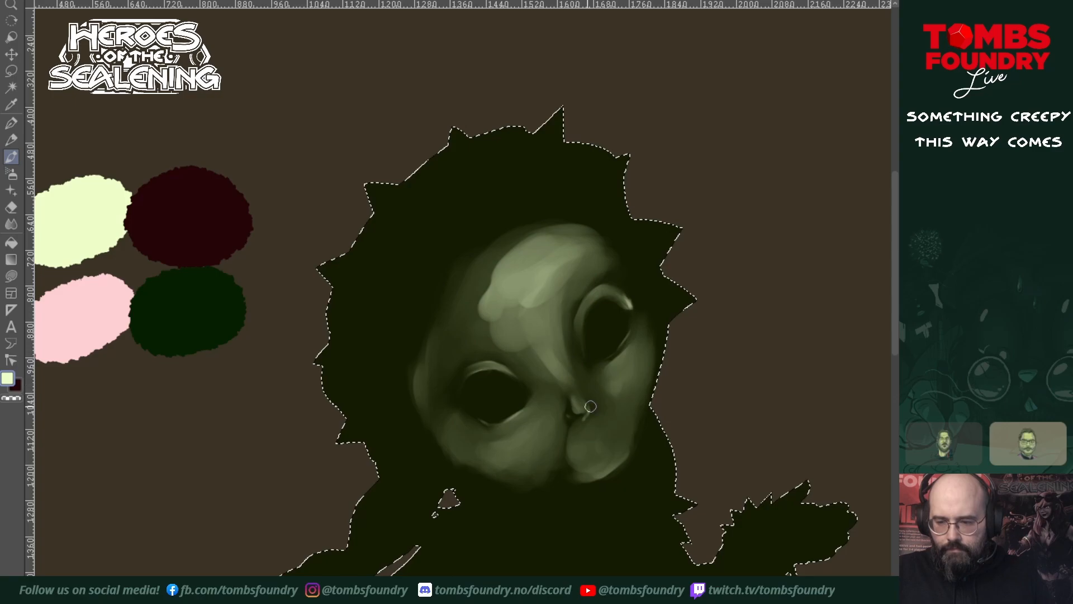
{"action": "mouse_move", "coordinate": [570, 375]}
{"action": "left_mouse_down"}
{"action": "mouse_move", "coordinate": [592, 402]}
{"action": "mouse_move", "coordinate": [573, 385]}
{"action": "left_mouse_up"}
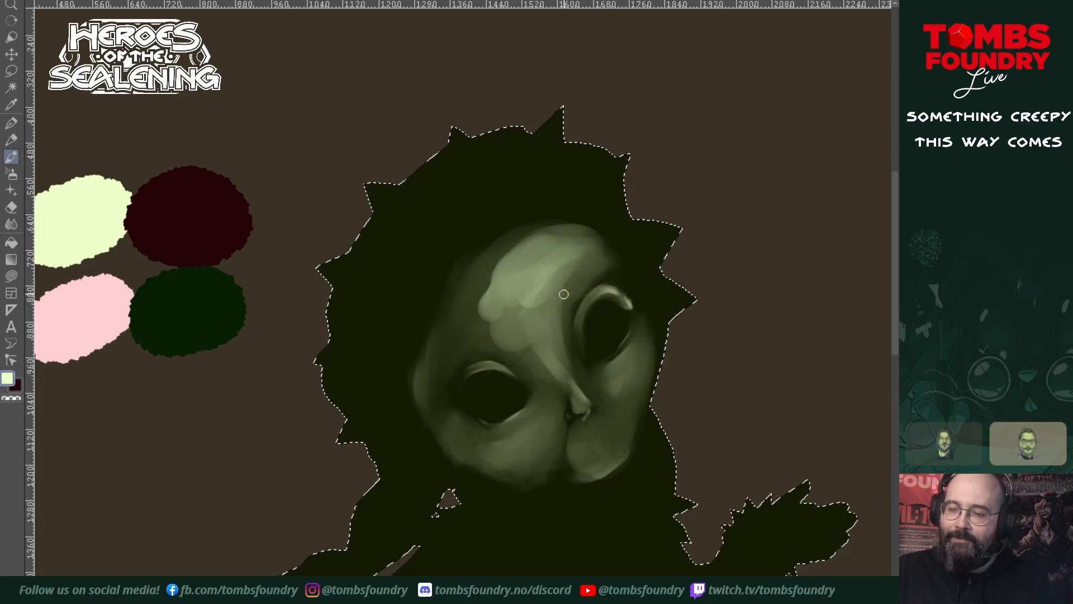
- Light the brow above the higher eye, and brighten the cheek below that eye down to the chin
{"action": "mouse_move", "coordinate": [559, 299]}
{"action": "left_mouse_down"}
{"action": "mouse_move", "coordinate": [606, 271]}
{"action": "mouse_move", "coordinate": [577, 244]}
{"action": "mouse_move", "coordinate": [639, 283]}
{"action": "left_mouse_up"}
{"action": "mouse_move", "coordinate": [591, 259]}
{"action": "left_mouse_down"}
{"action": "mouse_move", "coordinate": [618, 271]}
{"action": "mouse_move", "coordinate": [614, 281]}
{"action": "left_mouse_up"}
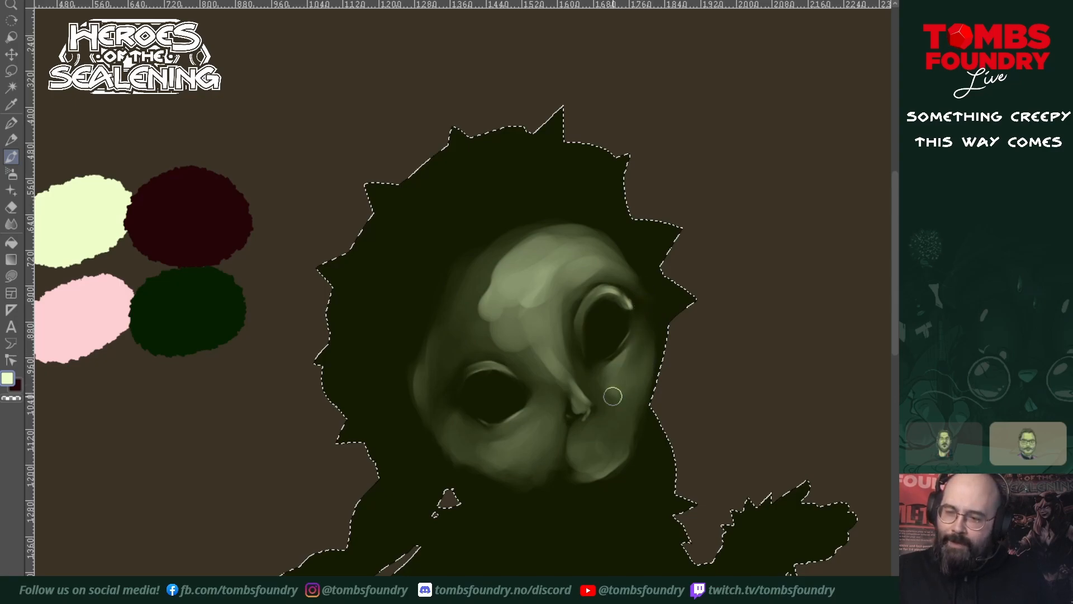
{"action": "mouse_move", "coordinate": [594, 381]}
{"action": "left_mouse_down"}
{"action": "mouse_move", "coordinate": [641, 346]}
{"action": "mouse_move", "coordinate": [606, 390]}
{"action": "mouse_move", "coordinate": [644, 324]}
{"action": "mouse_move", "coordinate": [631, 383]}
{"action": "mouse_move", "coordinate": [622, 367]}
{"action": "mouse_move", "coordinate": [605, 385]}
{"action": "mouse_move", "coordinate": [614, 400]}
{"action": "mouse_move", "coordinate": [589, 436]}
{"action": "mouse_move", "coordinate": [606, 429]}
{"action": "mouse_move", "coordinate": [611, 402]}
{"action": "mouse_move", "coordinate": [579, 444]}
{"action": "mouse_move", "coordinate": [617, 427]}
{"action": "mouse_move", "coordinate": [589, 459]}
{"action": "mouse_move", "coordinate": [594, 468]}
{"action": "mouse_move", "coordinate": [631, 406]}
{"action": "mouse_move", "coordinate": [627, 416]}
{"action": "mouse_move", "coordinate": [613, 374]}
{"action": "mouse_move", "coordinate": [614, 397]}
{"action": "mouse_move", "coordinate": [601, 382]}
{"action": "mouse_move", "coordinate": [587, 373]}
{"action": "left_mouse_up"}
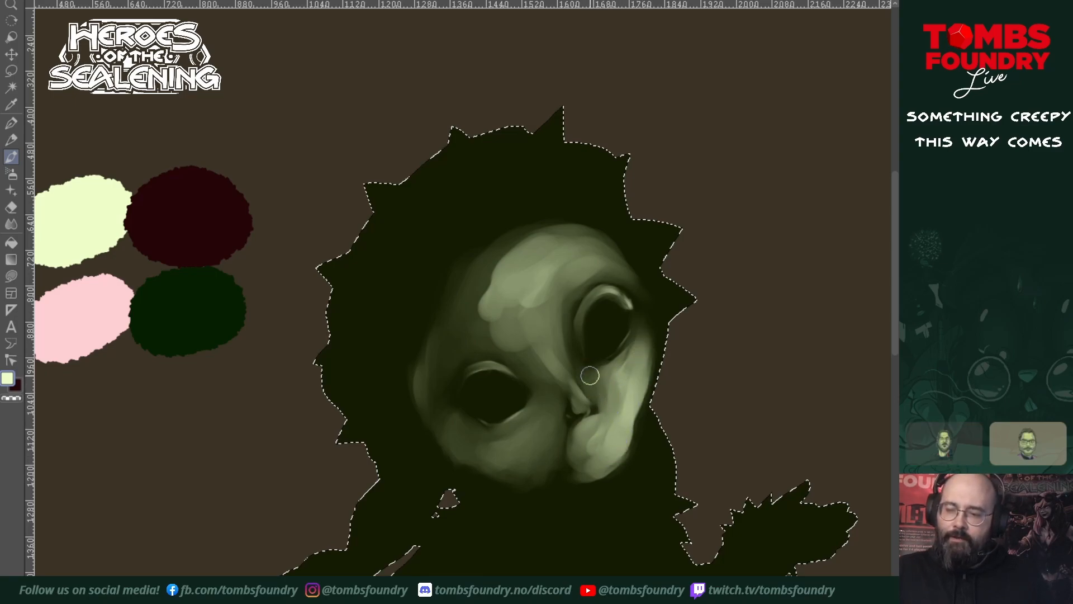
{"action": "mouse_move", "coordinate": [610, 409]}
{"action": "left_mouse_down"}
{"action": "mouse_move", "coordinate": [628, 383]}
{"action": "mouse_move", "coordinate": [610, 421]}
{"action": "left_mouse_up"}
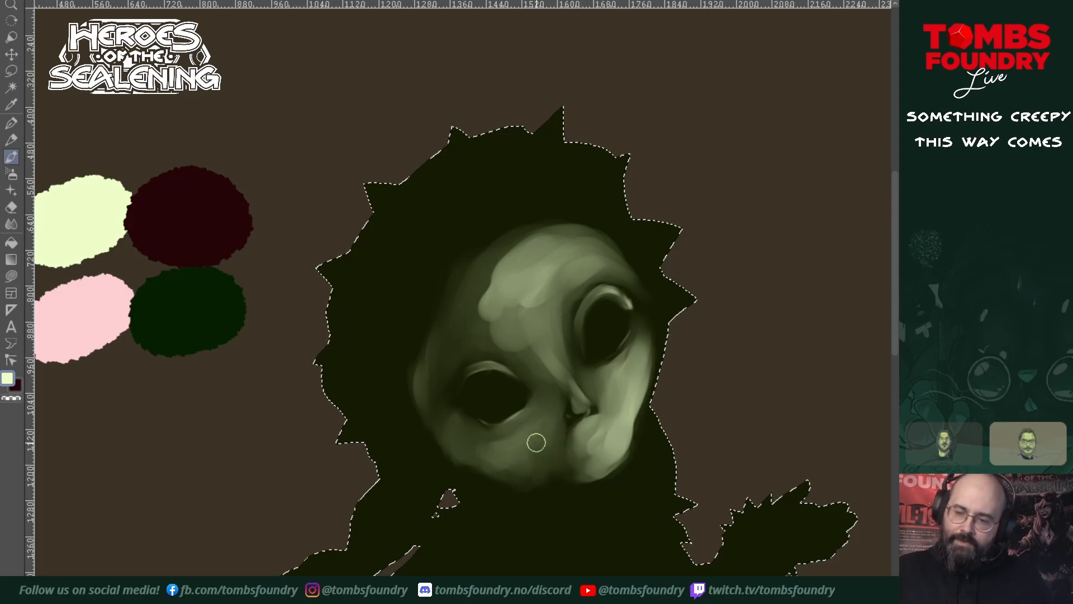
- Add light to the cheek below the lower eye, extend the forehead light to the hairline, and fill in the upper lip
{"action": "mouse_move", "coordinate": [532, 429]}
{"action": "left_mouse_down"}
{"action": "mouse_move", "coordinate": [543, 409]}
{"action": "mouse_move", "coordinate": [532, 445]}
{"action": "left_mouse_up"}
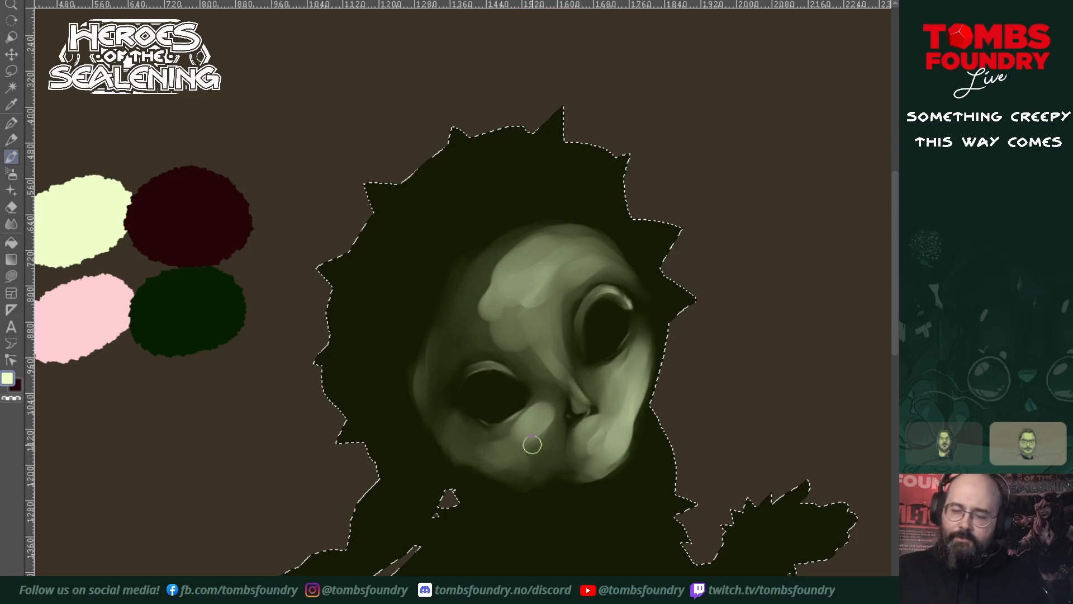
{"action": "mouse_move", "coordinate": [481, 302]}
{"action": "left_mouse_down"}
{"action": "mouse_move", "coordinate": [512, 248]}
{"action": "mouse_move", "coordinate": [543, 236]}
{"action": "mouse_move", "coordinate": [462, 312]}
{"action": "mouse_move", "coordinate": [468, 272]}
{"action": "mouse_move", "coordinate": [496, 306]}
{"action": "mouse_move", "coordinate": [488, 338]}
{"action": "mouse_move", "coordinate": [467, 337]}
{"action": "mouse_move", "coordinate": [456, 305]}
{"action": "mouse_move", "coordinate": [492, 307]}
{"action": "mouse_move", "coordinate": [456, 323]}
{"action": "mouse_move", "coordinate": [445, 354]}
{"action": "mouse_move", "coordinate": [464, 269]}
{"action": "mouse_move", "coordinate": [450, 324]}
{"action": "mouse_move", "coordinate": [458, 286]}
{"action": "mouse_move", "coordinate": [465, 308]}
{"action": "mouse_move", "coordinate": [489, 295]}
{"action": "mouse_move", "coordinate": [465, 283]}
{"action": "mouse_move", "coordinate": [482, 247]}
{"action": "mouse_move", "coordinate": [589, 242]}
{"action": "left_mouse_up"}
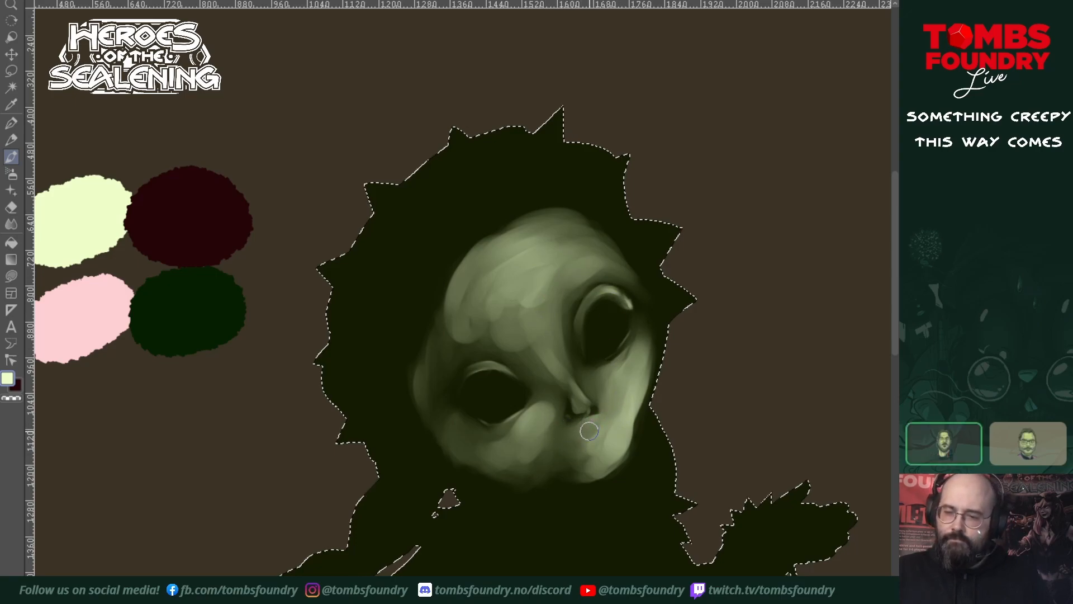
{"action": "left_click_drag", "start_coordinate": [597, 425], "coordinate": [601, 416]}
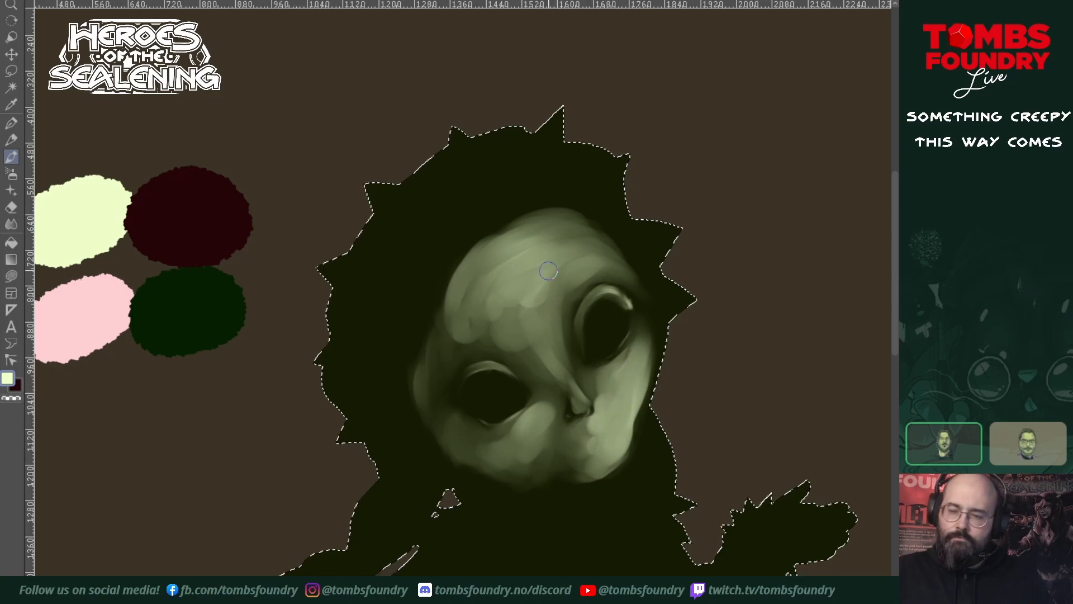
- Paint a narrow, brighter highlight along the nose bridge with a smaller brush
{"action": "key", "text": "bracketleft"}
{"action": "key", "text": "bracketleft"}
{"action": "key", "text": "bracketleft"}
{"action": "key", "text": "bracketleft"}
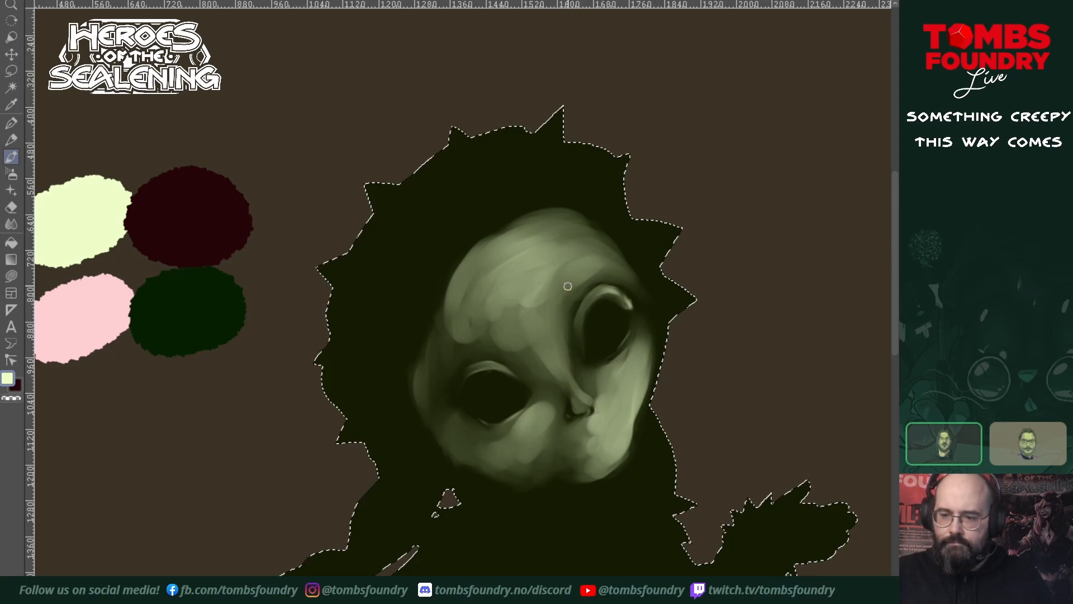
{"action": "left_click_drag", "start_coordinate": [555, 321], "coordinate": [565, 357]}
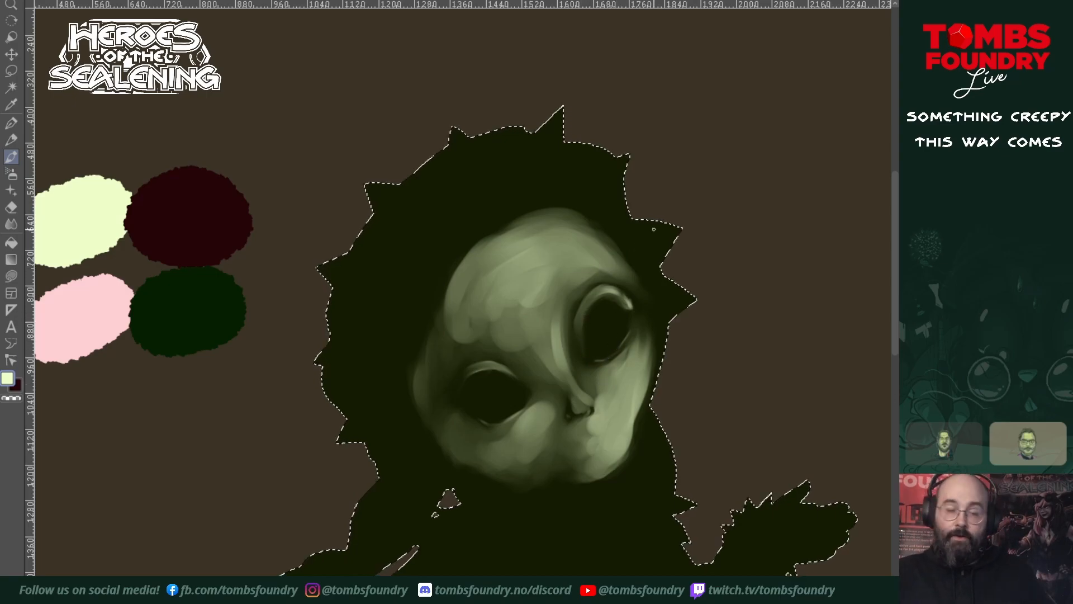
- Show the sketch lines and blend the brush strokes on the forehead, nose and cheeks into smooth transitions
{"action": "left_click", "coordinate": [11, 223]}
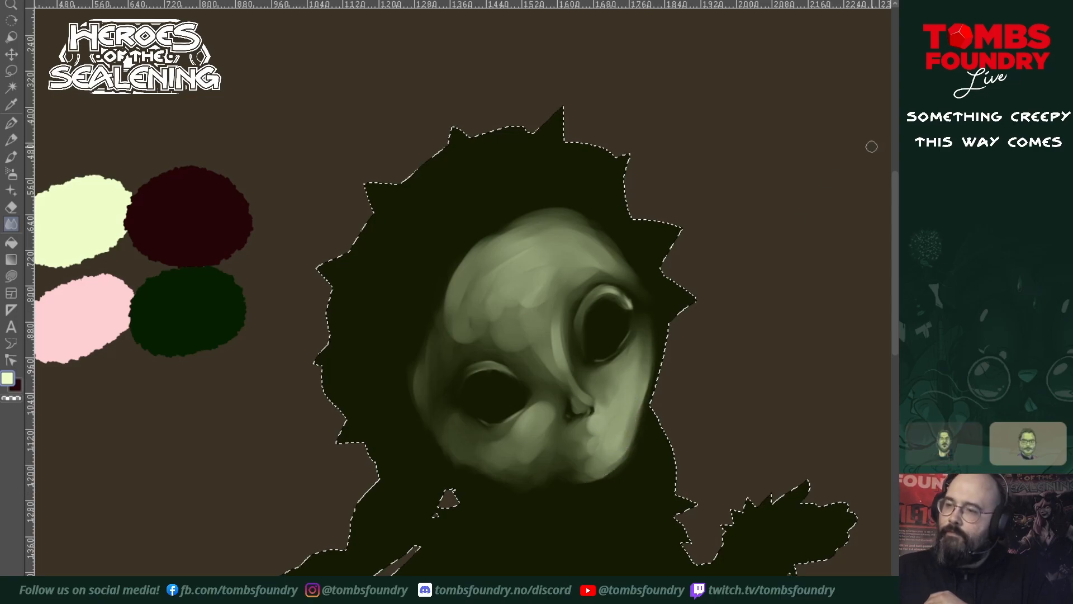
{"action": "left_click", "coordinate": [920, 101]}
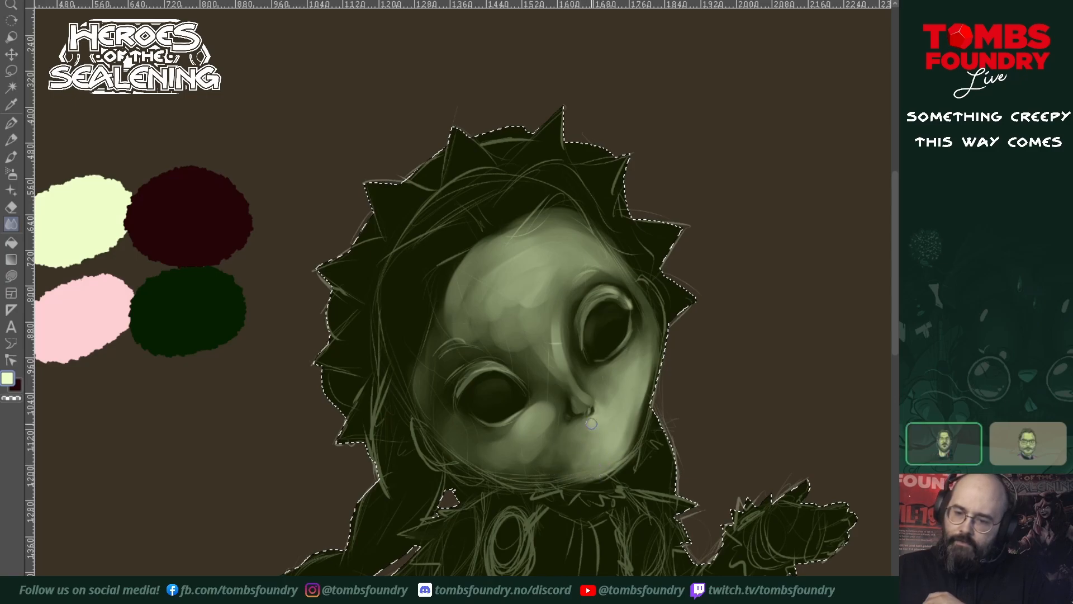
{"action": "left_click_drag", "start_coordinate": [580, 403], "coordinate": [576, 390]}
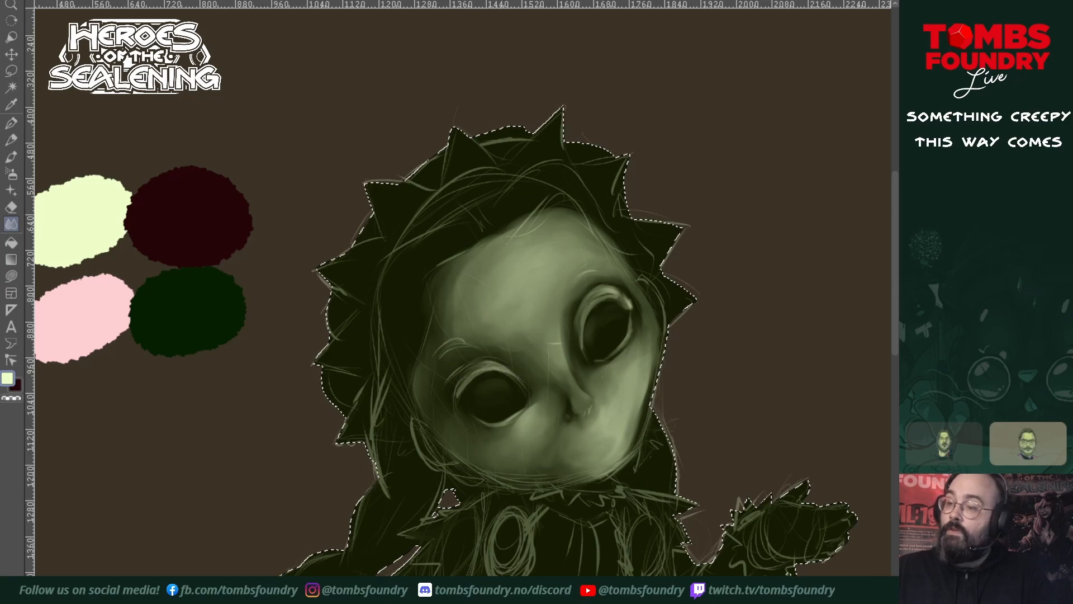
- Hide the sketch and use the Pen to draw thin dark eyebrows, a dark nostril line and a small pale dot in each eye
{"action": "key", "text": "ctrl+comma"}
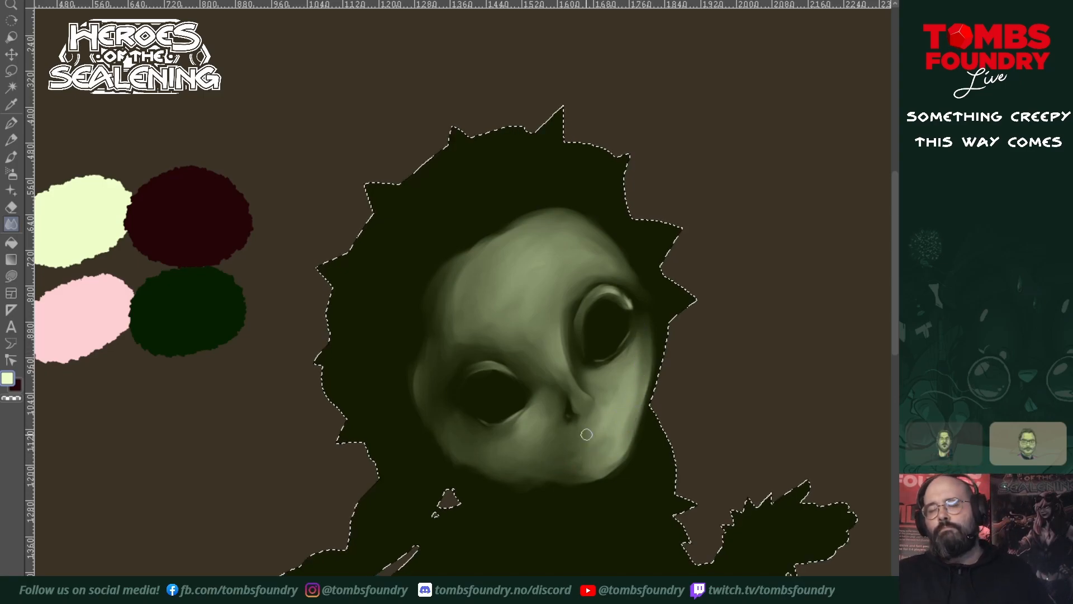
{"action": "key", "text": "p"}
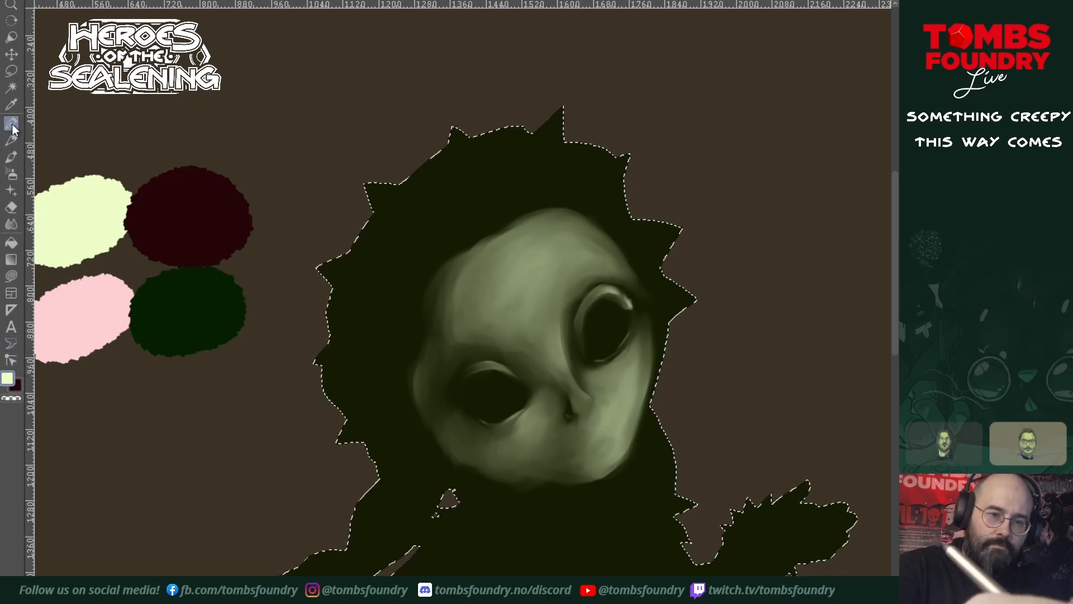
{"action": "left_click", "coordinate": [532, 513], "text": "ctrl"}
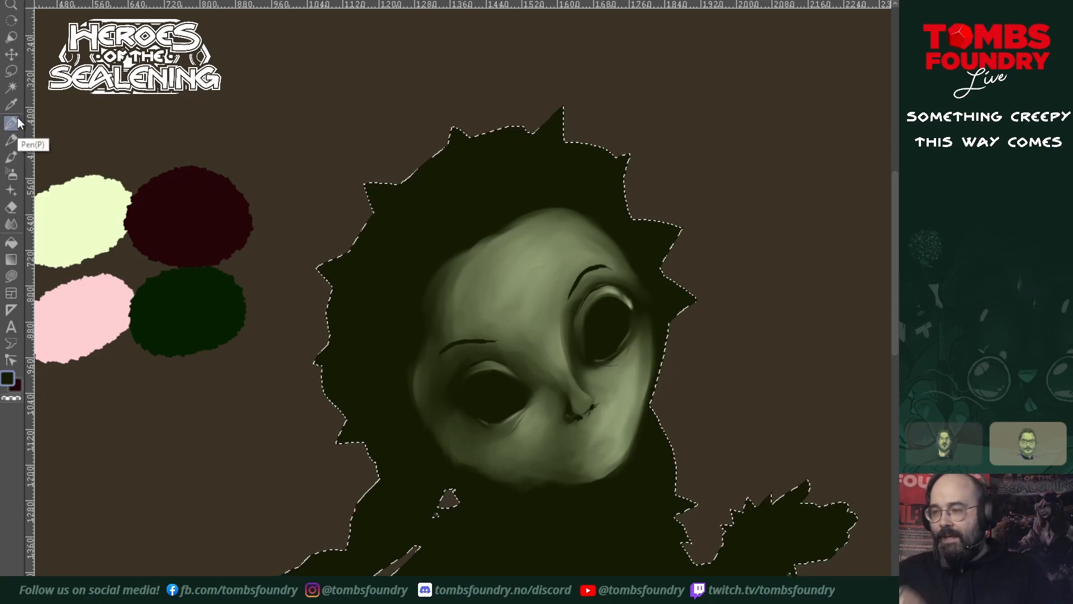
{"action": "left_click", "coordinate": [627, 403], "text": "alt"}
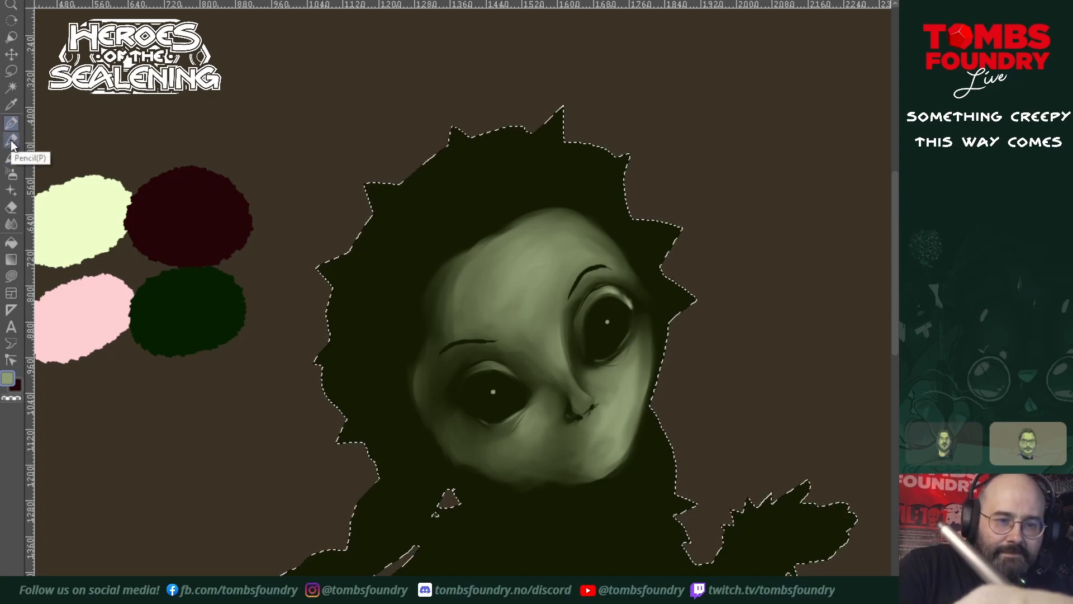
- Shape the nostrils and nose tip with a small brush, using dark and midtone greens sampled from the face
{"action": "left_click", "coordinate": [12, 159]}
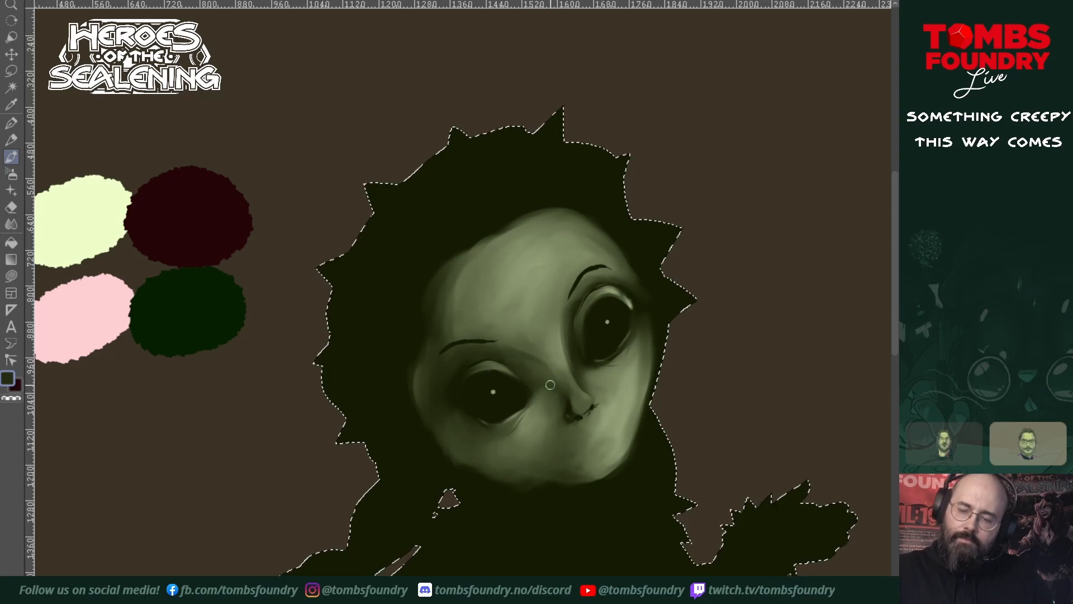
{"action": "left_click", "coordinate": [576, 335], "text": "ctrl"}
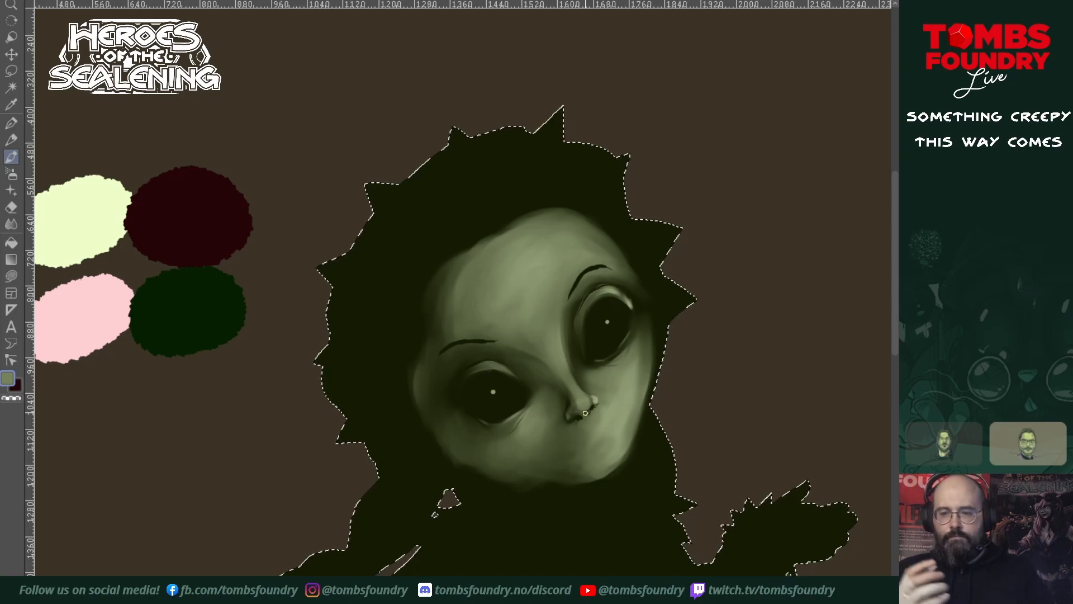
- Sample a light green from the forehead, enlarge the brush and glaze a soft translucent sheen over both black eyeballs
{"action": "left_click", "coordinate": [513, 283], "text": "ctrl"}
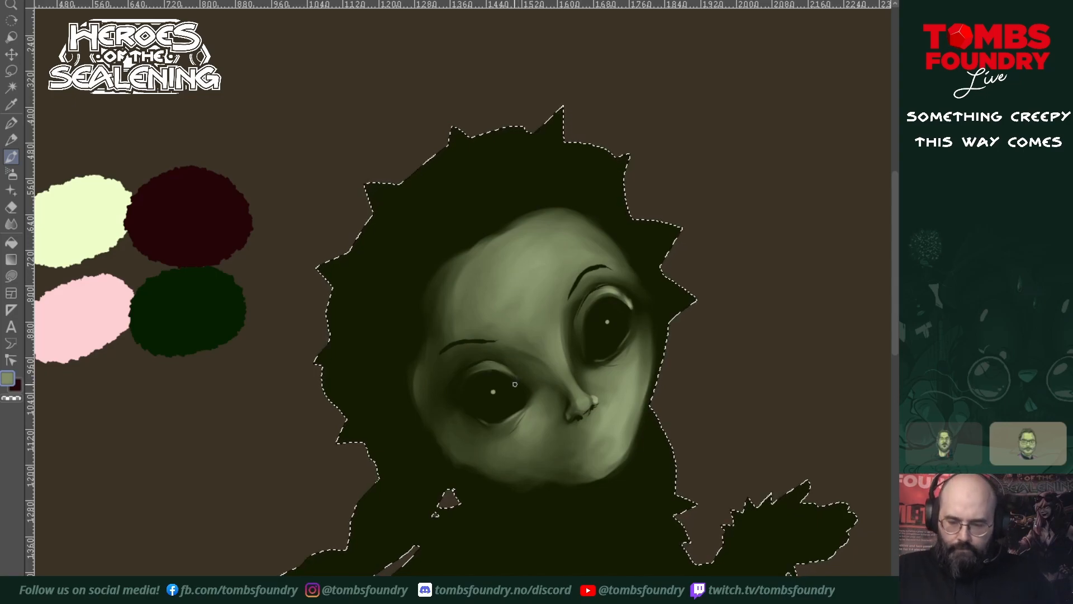
{"action": "key", "text": "bracketright"}
{"action": "key", "text": "bracketright"}
{"action": "key", "text": "bracketright"}
{"action": "key", "text": "bracketright"}
{"action": "key", "text": "bracketright"}
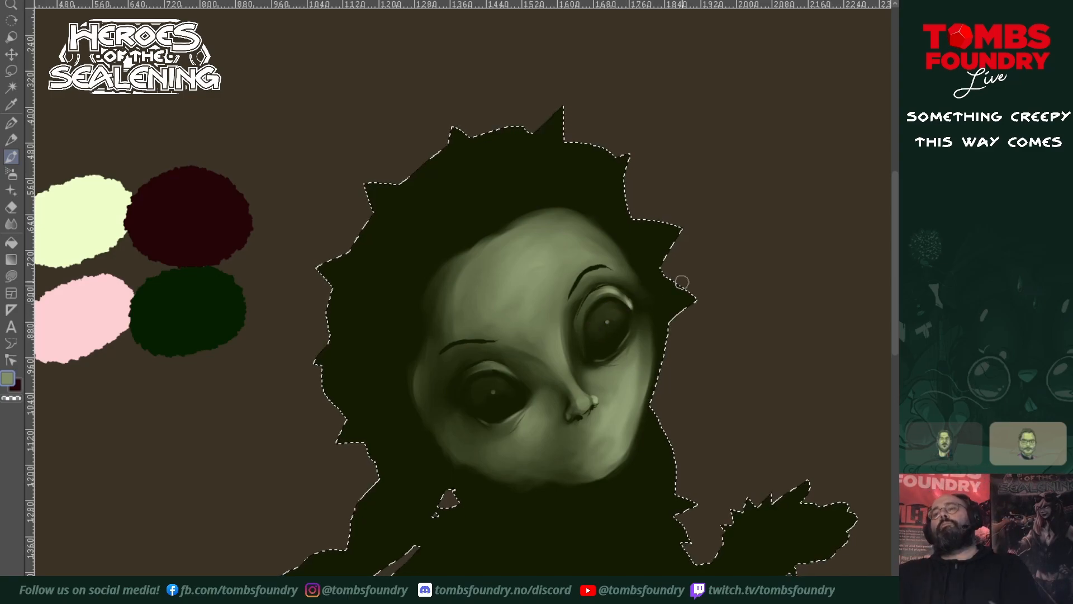
- Paint a pale lip highlight and use the Pen to draw a thin dark mouth line with a small lower-lip shadow
{"action": "left_click", "coordinate": [592, 357], "text": "ctrl"}
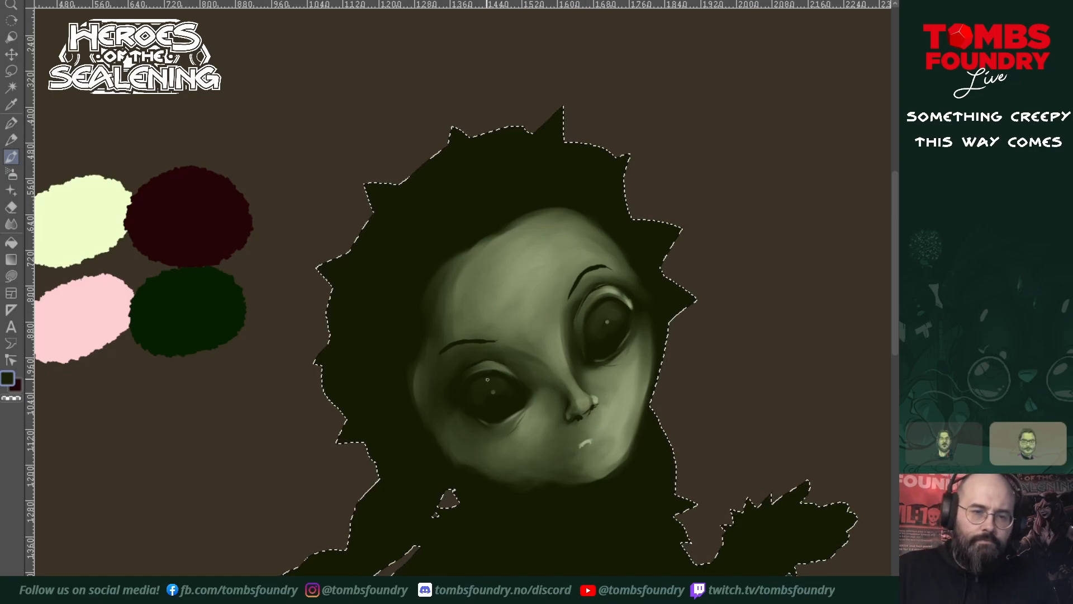
{"action": "left_click", "coordinate": [11, 122]}
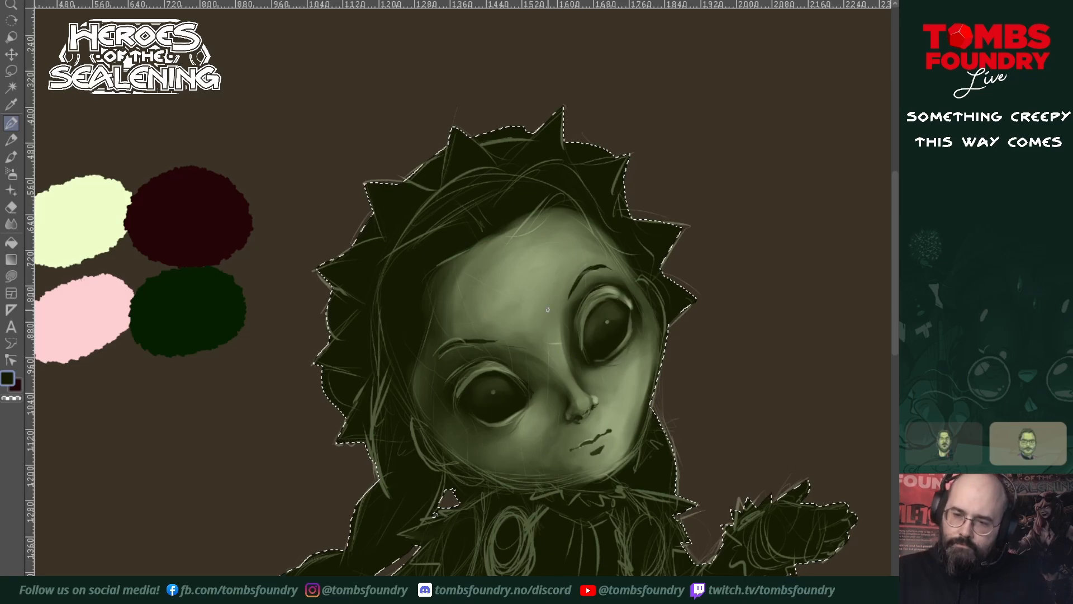
- Sample a light green from the face and draw the lit rim and lobe of both ears over the sketch
{"action": "left_click", "coordinate": [547, 279], "text": "ctrl"}
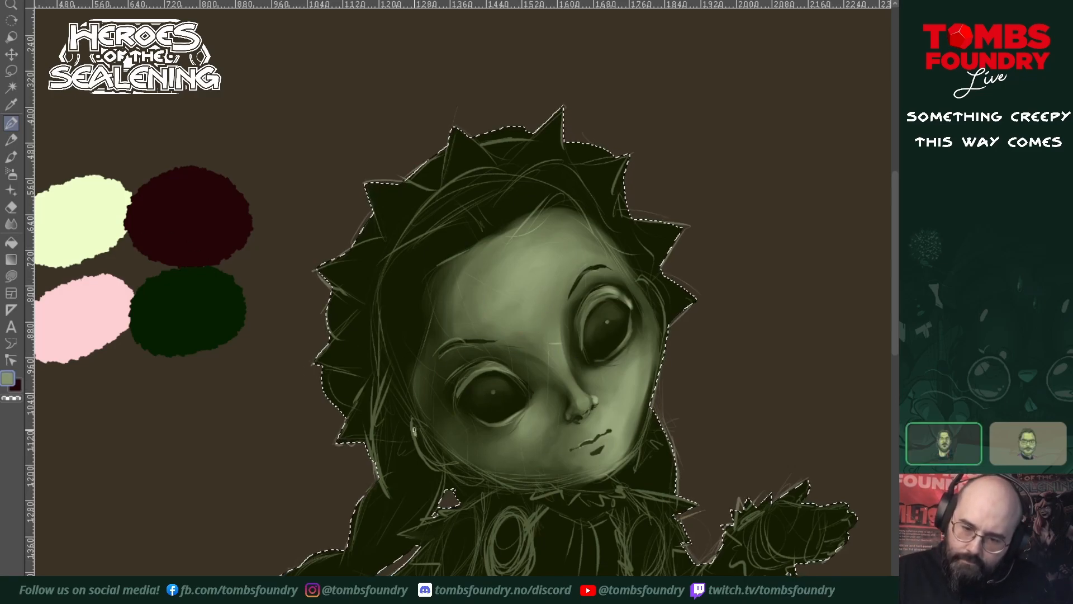
{"action": "mouse_move", "coordinate": [417, 436]}
{"action": "left_mouse_down"}
{"action": "mouse_move", "coordinate": [415, 424]}
{"action": "mouse_move", "coordinate": [431, 430]}
{"action": "left_mouse_up"}
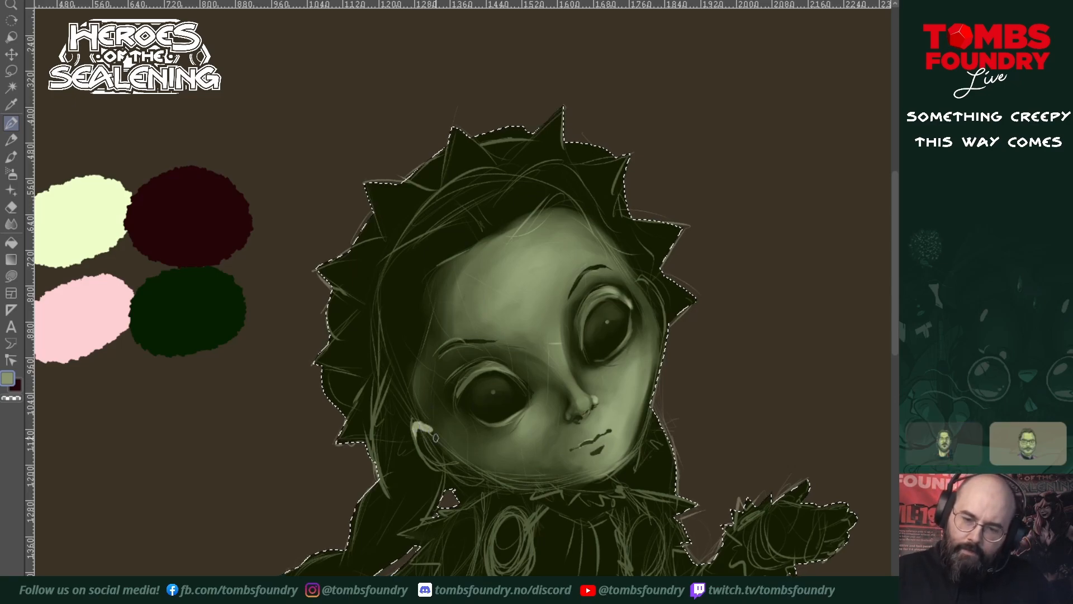
{"action": "mouse_move", "coordinate": [423, 446]}
{"action": "left_mouse_down"}
{"action": "mouse_move", "coordinate": [449, 462]}
{"action": "mouse_move", "coordinate": [445, 451]}
{"action": "mouse_move", "coordinate": [465, 473]}
{"action": "left_mouse_up"}
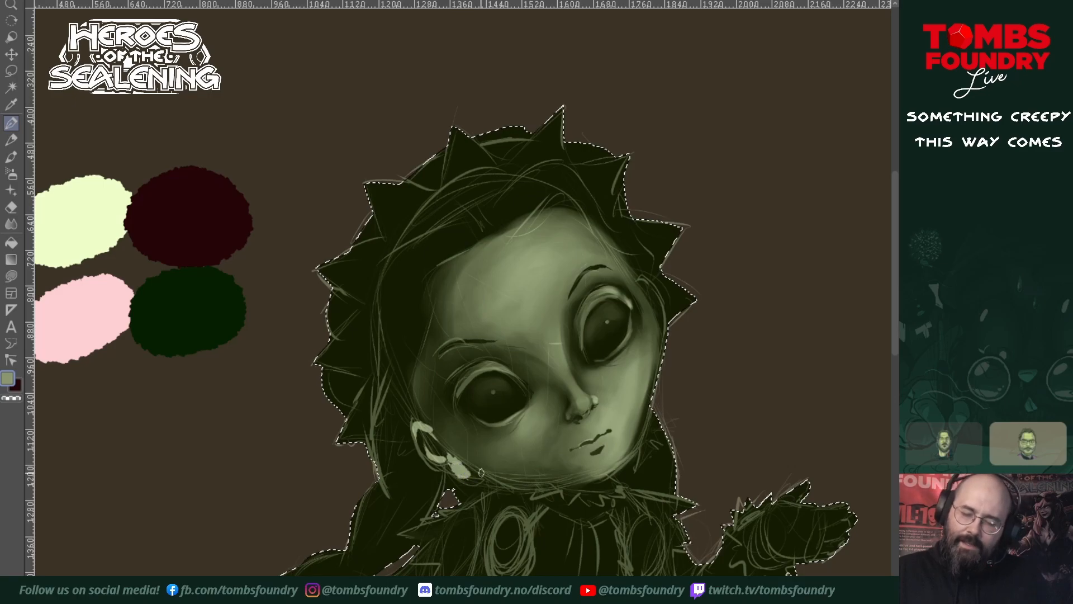
{"action": "mouse_move", "coordinate": [639, 281]}
{"action": "left_mouse_down"}
{"action": "mouse_move", "coordinate": [661, 306]}
{"action": "mouse_move", "coordinate": [661, 334]}
{"action": "left_mouse_up"}
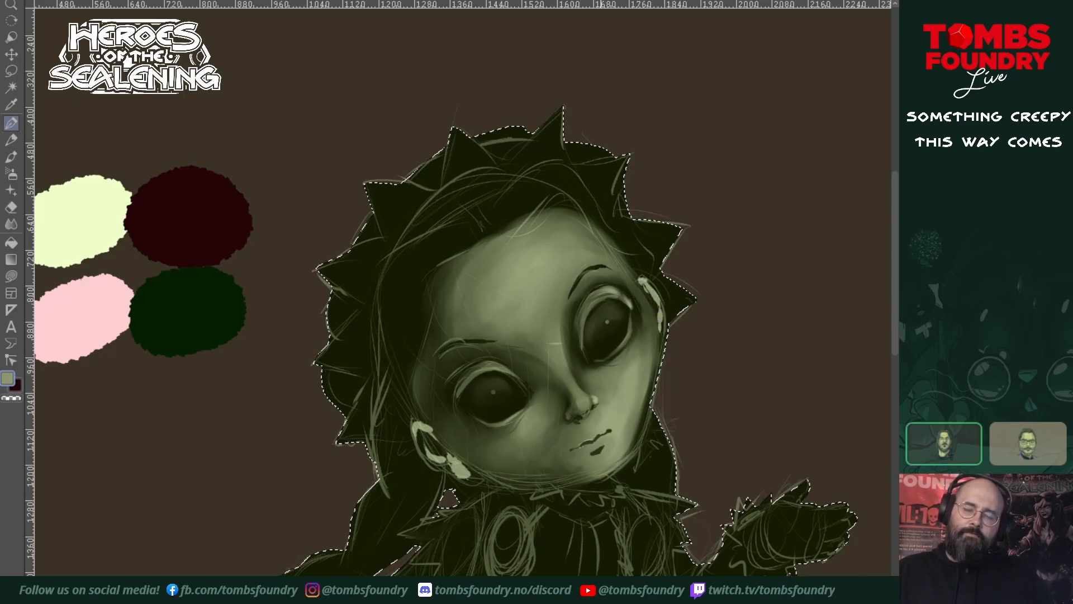
- Add pale highlights to the lips, an extra catchlight in each eye and a light patch on the forehead
{"action": "mouse_move", "coordinate": [682, 496]}
{"action": "left_mouse_down"}
{"action": "mouse_move", "coordinate": [674, 522]}
{"action": "mouse_move", "coordinate": [639, 535]}
{"action": "left_mouse_up"}
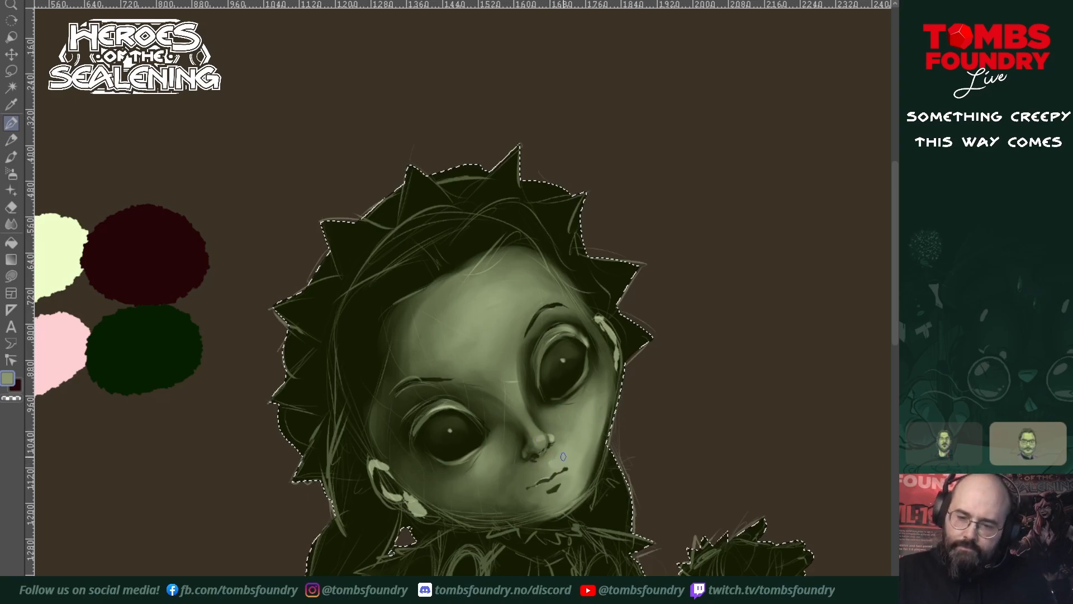
{"action": "left_click_drag", "start_coordinate": [548, 467], "coordinate": [545, 477]}
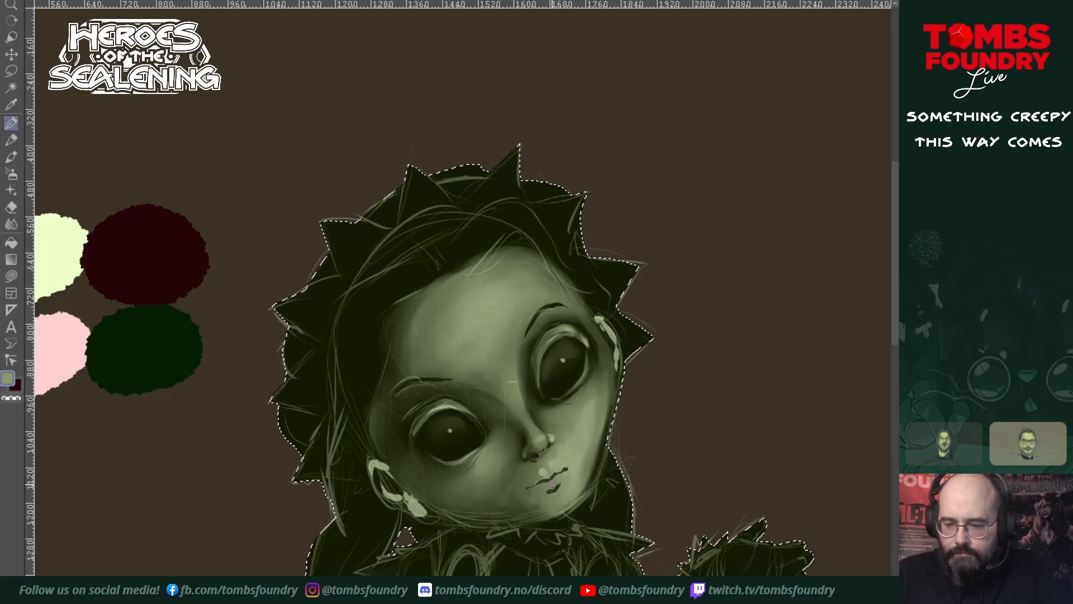
{"action": "left_click_drag", "start_coordinate": [564, 495], "coordinate": [555, 503]}
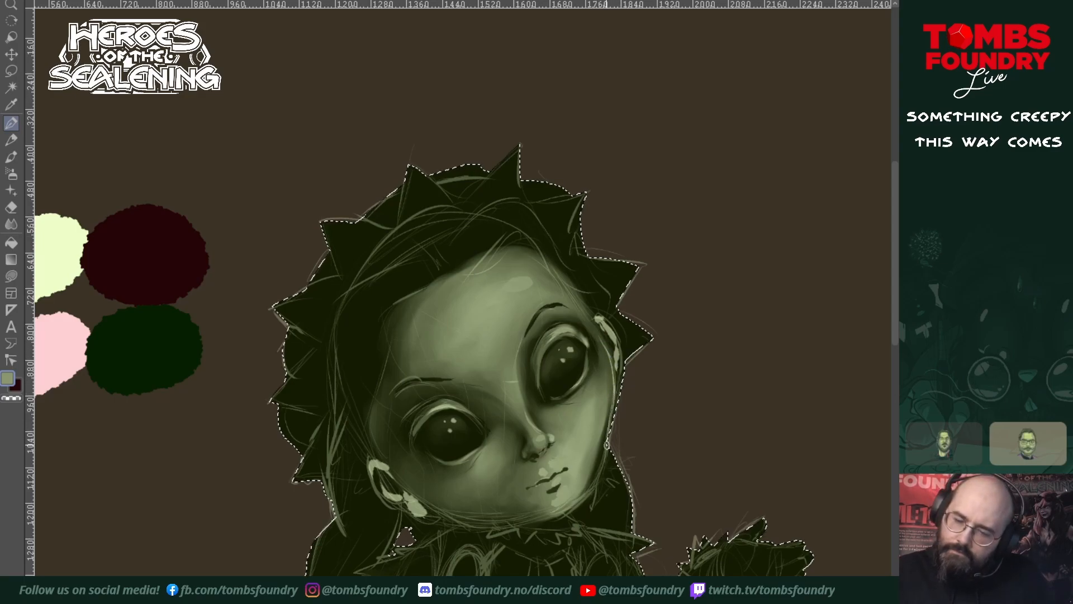
- Sample a dark green from the face and draw a network of thin cracks across the forehead, cheeks and chin
{"action": "left_click_drag", "start_coordinate": [618, 388], "coordinate": [607, 330]}
{"action": "mouse_move", "coordinate": [660, 387]}
{"action": "left_mouse_down"}
{"action": "mouse_move", "coordinate": [688, 244]}
{"action": "mouse_move", "coordinate": [688, 321]}
{"action": "mouse_move", "coordinate": [581, 406]}
{"action": "left_mouse_up"}
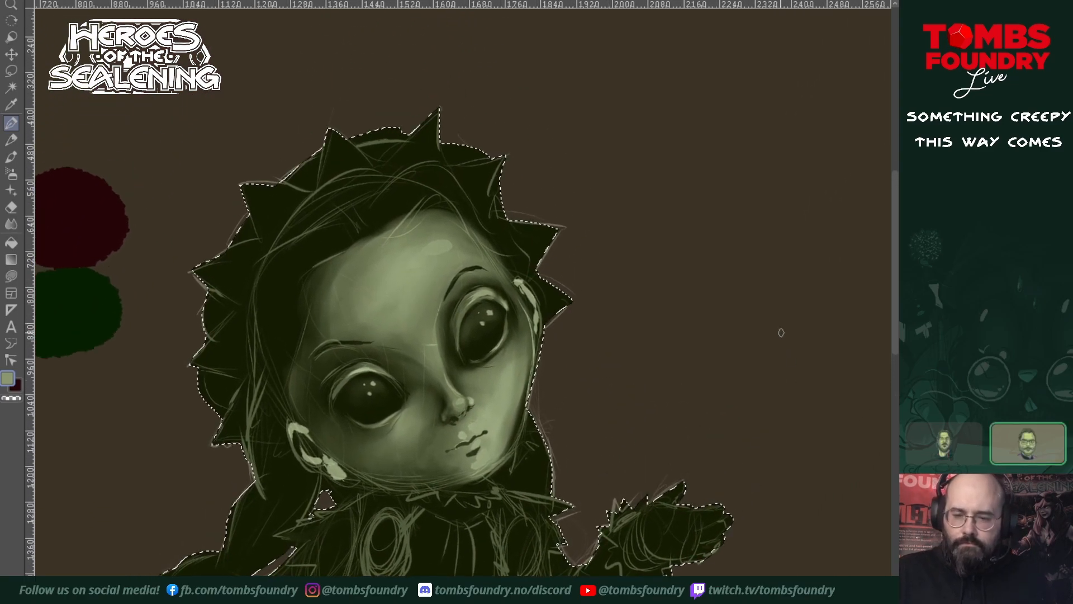
{"action": "left_click", "coordinate": [461, 332], "text": "ctrl"}
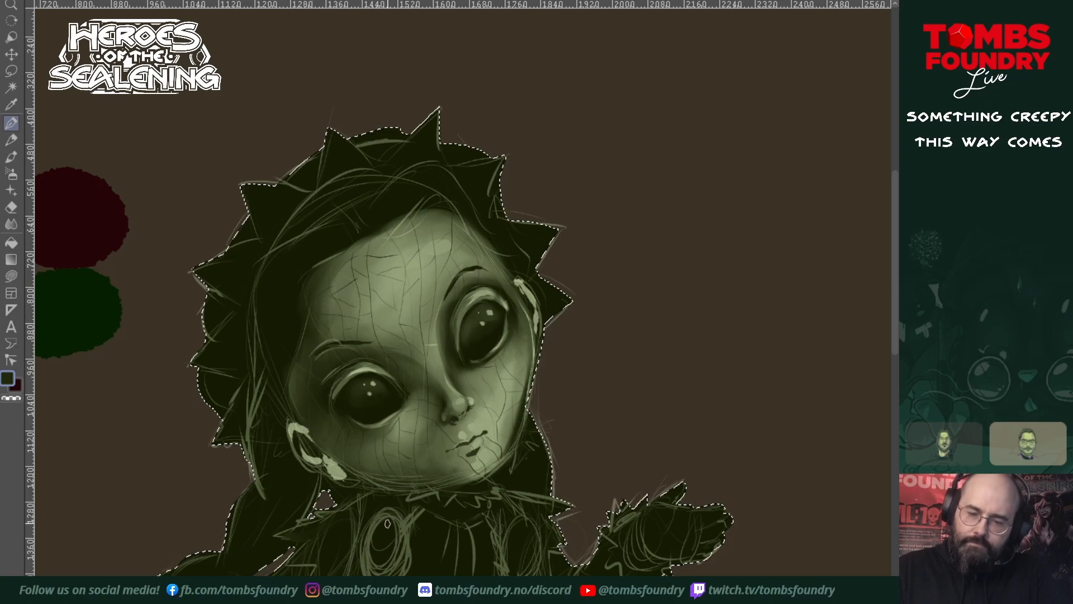
- Blend the hard ear strokes and the highlights around the eyes and lips into the surrounding skin tones
{"action": "left_click", "coordinate": [11, 223]}
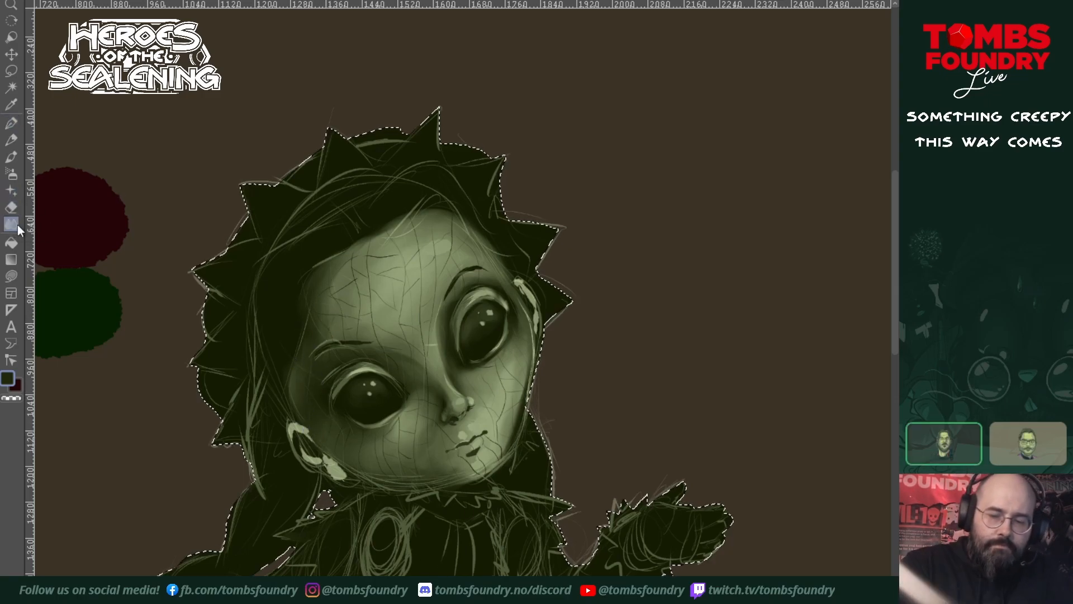
{"action": "mouse_move", "coordinate": [307, 429]}
{"action": "left_mouse_down"}
{"action": "mouse_move", "coordinate": [288, 423]}
{"action": "mouse_move", "coordinate": [330, 471]}
{"action": "mouse_move", "coordinate": [347, 474]}
{"action": "mouse_move", "coordinate": [328, 457]}
{"action": "mouse_move", "coordinate": [350, 476]}
{"action": "mouse_move", "coordinate": [310, 458]}
{"action": "left_mouse_up"}
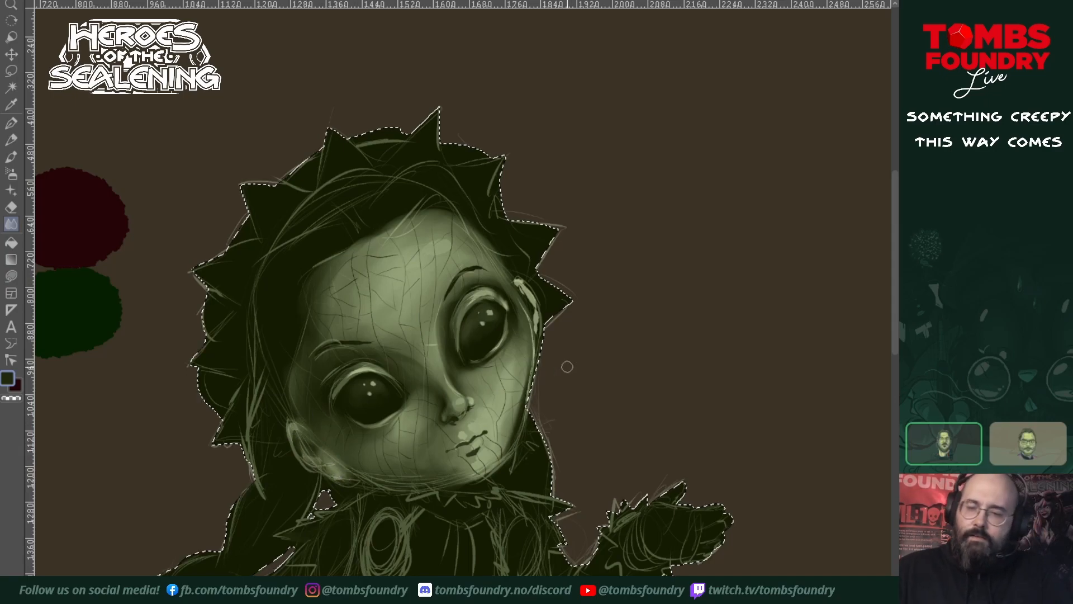
{"action": "mouse_move", "coordinate": [516, 281]}
{"action": "left_mouse_down"}
{"action": "mouse_move", "coordinate": [537, 314]}
{"action": "mouse_move", "coordinate": [528, 355]}
{"action": "left_mouse_up"}
{"action": "mouse_move", "coordinate": [358, 365]}
{"action": "left_mouse_down"}
{"action": "mouse_move", "coordinate": [349, 374]}
{"action": "mouse_move", "coordinate": [369, 369]}
{"action": "left_mouse_up"}
{"action": "mouse_move", "coordinate": [481, 295]}
{"action": "left_mouse_down"}
{"action": "mouse_move", "coordinate": [462, 307]}
{"action": "mouse_move", "coordinate": [494, 294]}
{"action": "left_mouse_up"}
{"action": "mouse_move", "coordinate": [472, 427]}
{"action": "left_mouse_down"}
{"action": "mouse_move", "coordinate": [455, 435]}
{"action": "mouse_move", "coordinate": [483, 428]}
{"action": "left_mouse_up"}
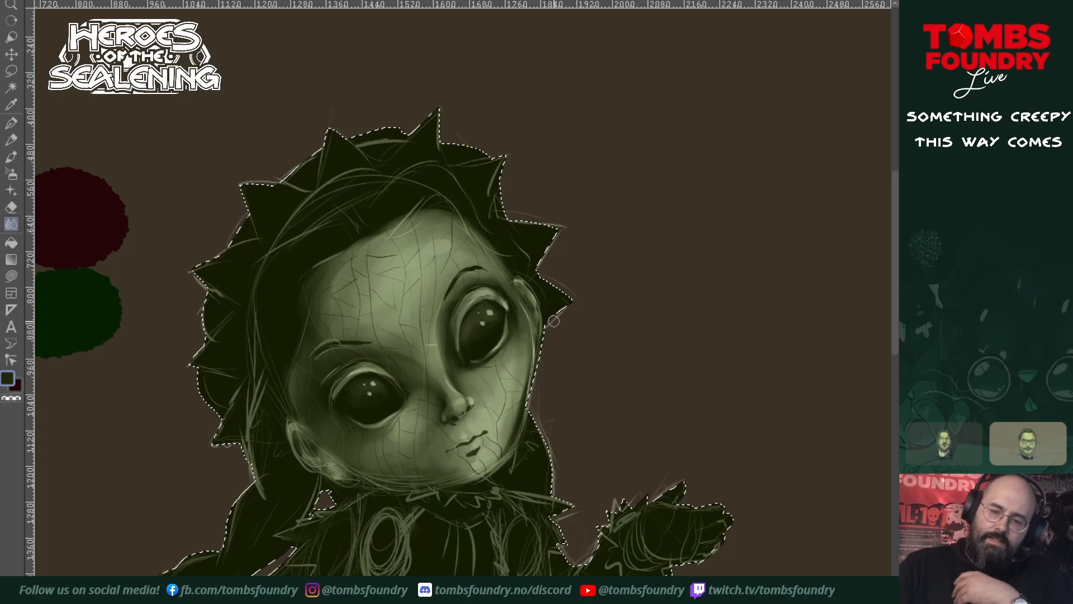
- Hide the sketch lines and examine the cracked face at several zoom levels
{"action": "left_click", "coordinate": [11, 125]}
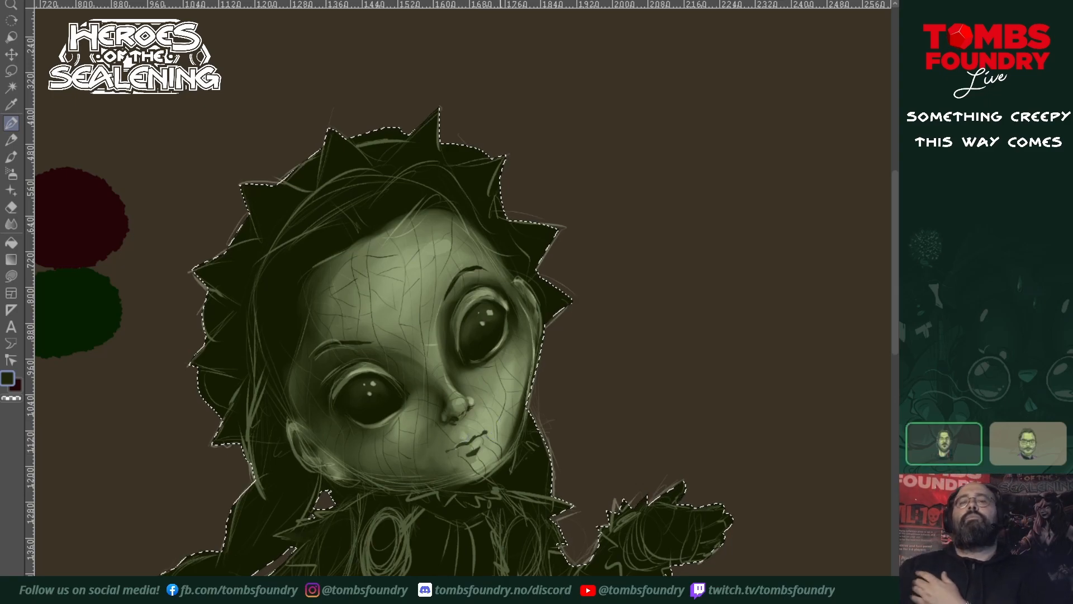
{"action": "left_click", "coordinate": [911, 391]}
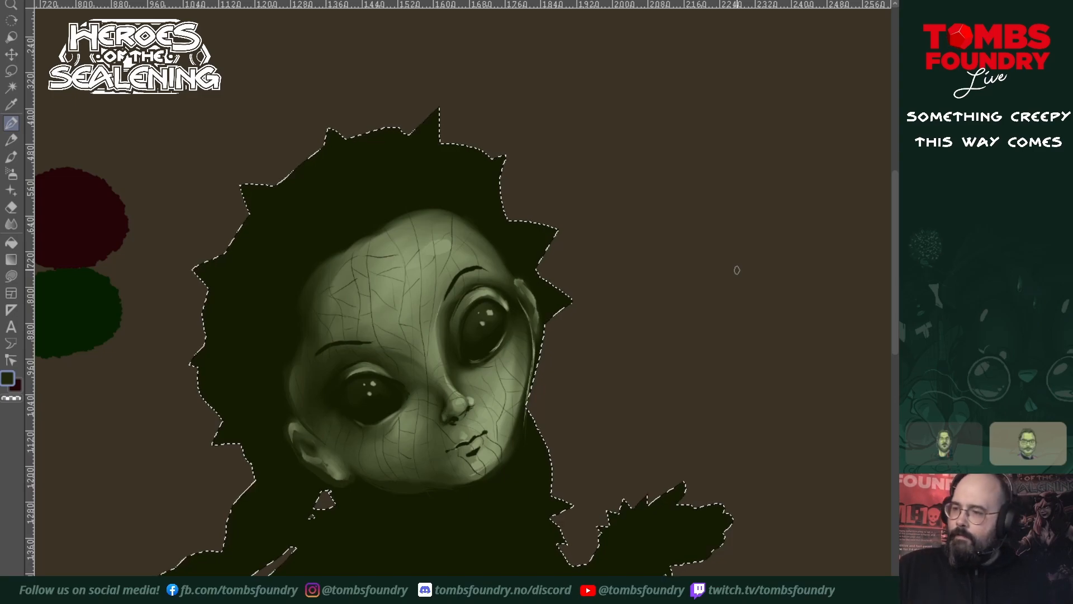
{"action": "key", "text": "z"}
{"action": "left_click", "coordinate": [598, 377], "text": "ctrl"}
{"action": "left_click", "coordinate": [598, 378], "text": "alt"}
{"action": "left_click", "coordinate": [598, 377], "text": "alt"}
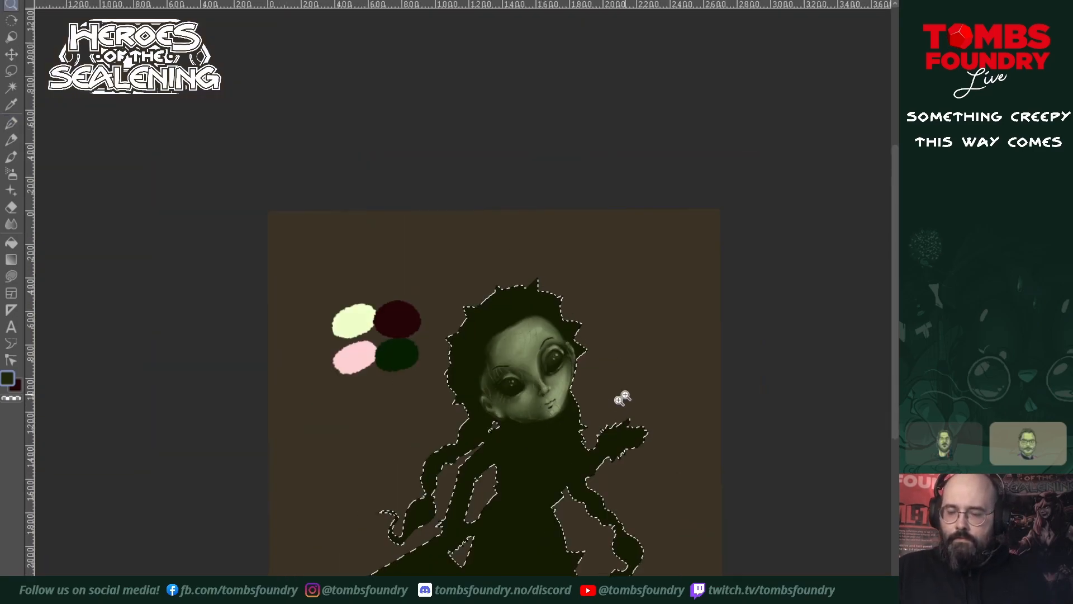
{"action": "left_click", "coordinate": [624, 394]}
{"action": "left_click", "coordinate": [584, 395]}
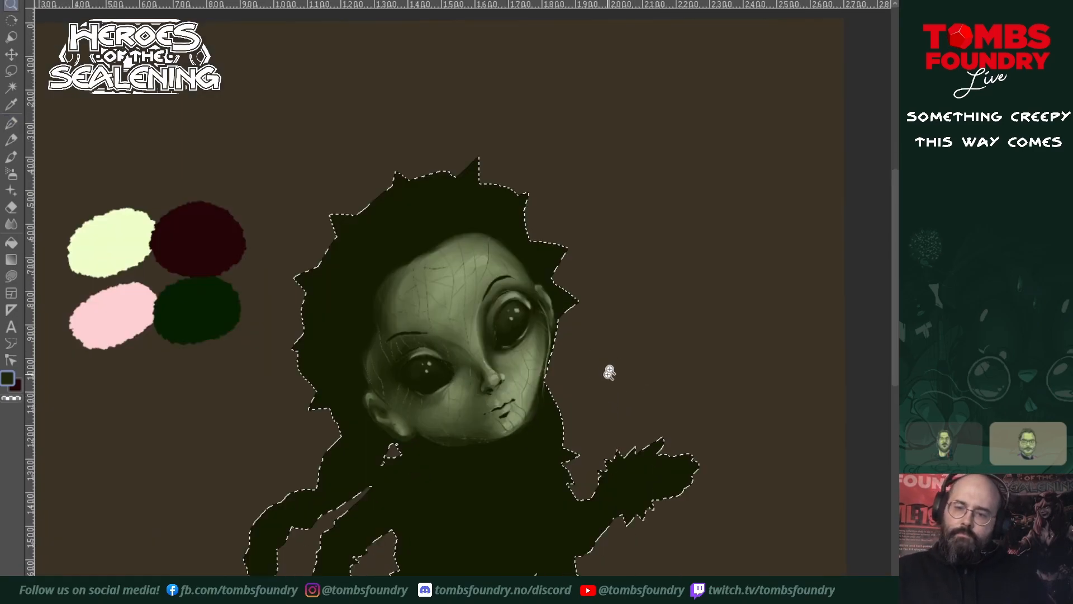
{"action": "left_click", "coordinate": [592, 411], "text": "alt"}
{"action": "left_click", "coordinate": [582, 394]}
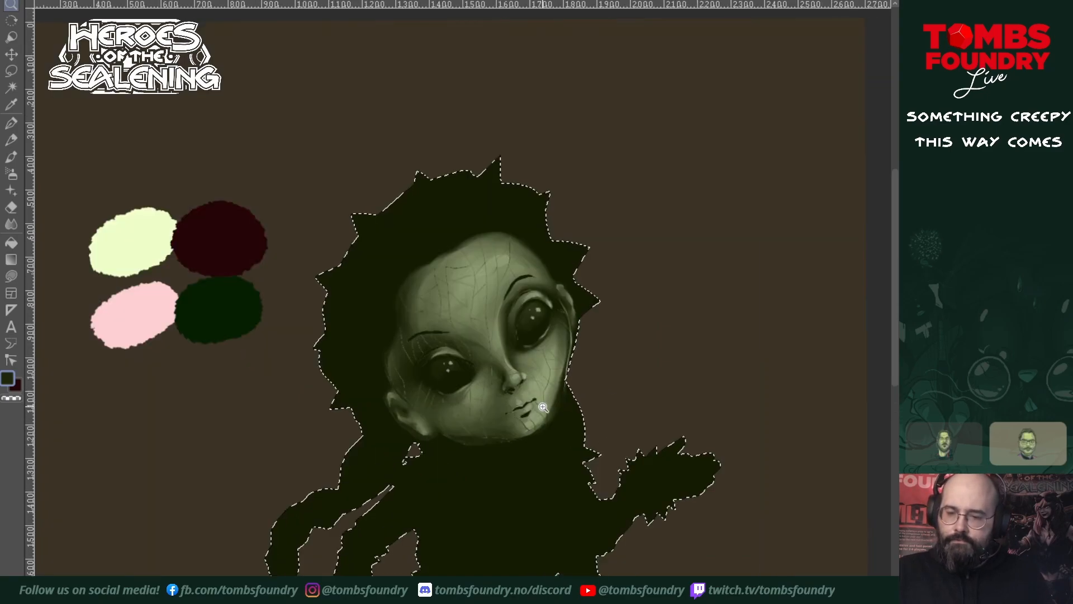
{"action": "left_click", "coordinate": [535, 405]}
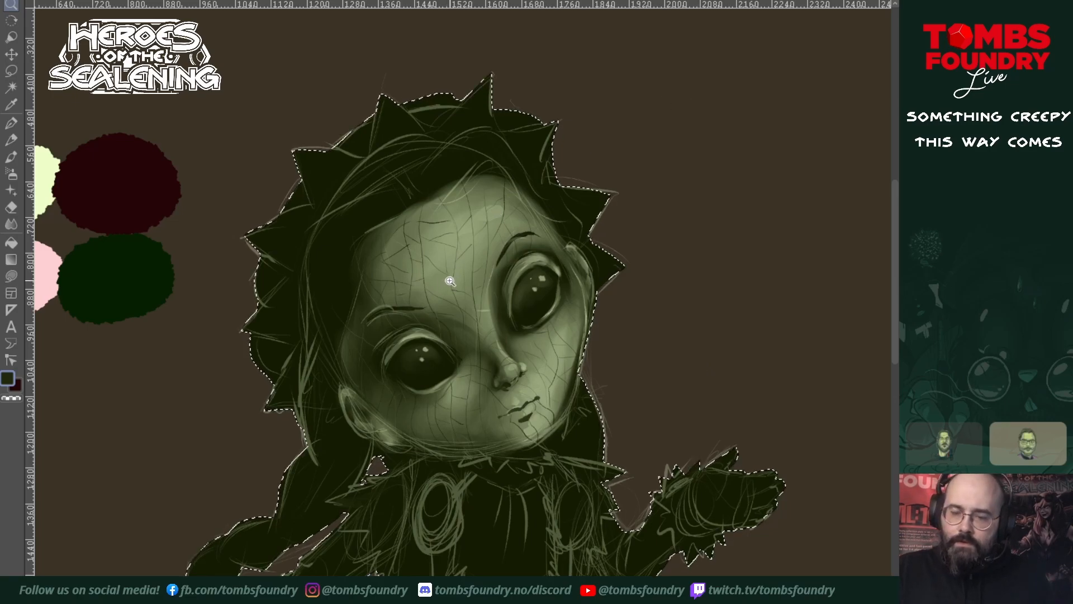
- Block in the hair around the forehead and crown in dark olive green with Pen strokes and filled freehand shapes
{"action": "key", "text": "p"}
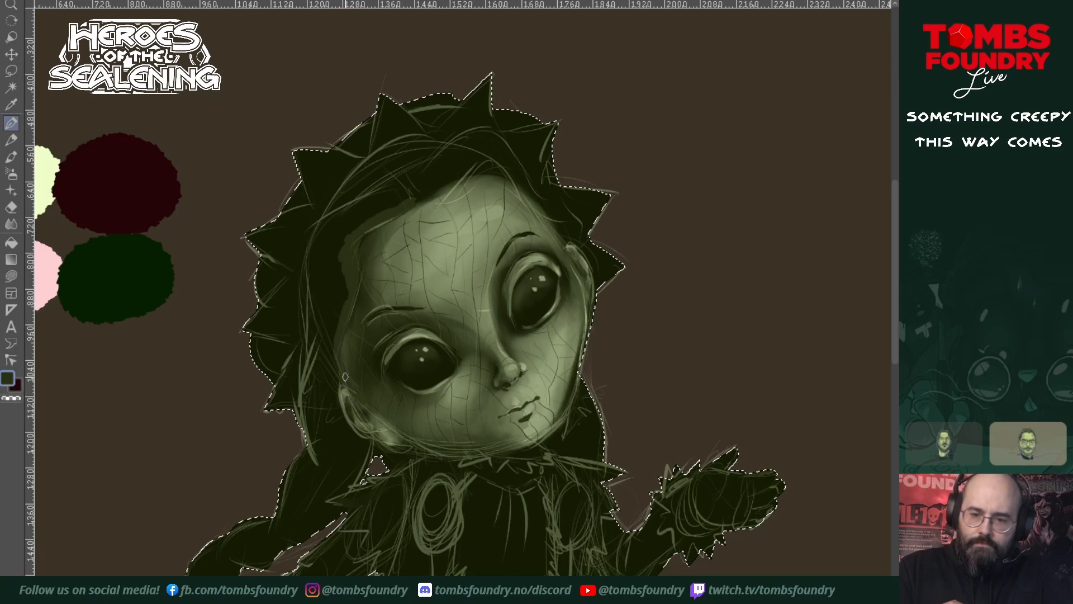
{"action": "mouse_move", "coordinate": [337, 364]}
{"action": "left_mouse_down"}
{"action": "mouse_move", "coordinate": [328, 337]}
{"action": "mouse_move", "coordinate": [330, 358]}
{"action": "mouse_move", "coordinate": [347, 282]}
{"action": "mouse_move", "coordinate": [340, 259]}
{"action": "mouse_move", "coordinate": [323, 321]}
{"action": "mouse_move", "coordinate": [313, 305]}
{"action": "mouse_move", "coordinate": [318, 362]}
{"action": "mouse_move", "coordinate": [305, 270]}
{"action": "mouse_move", "coordinate": [326, 244]}
{"action": "left_mouse_up"}
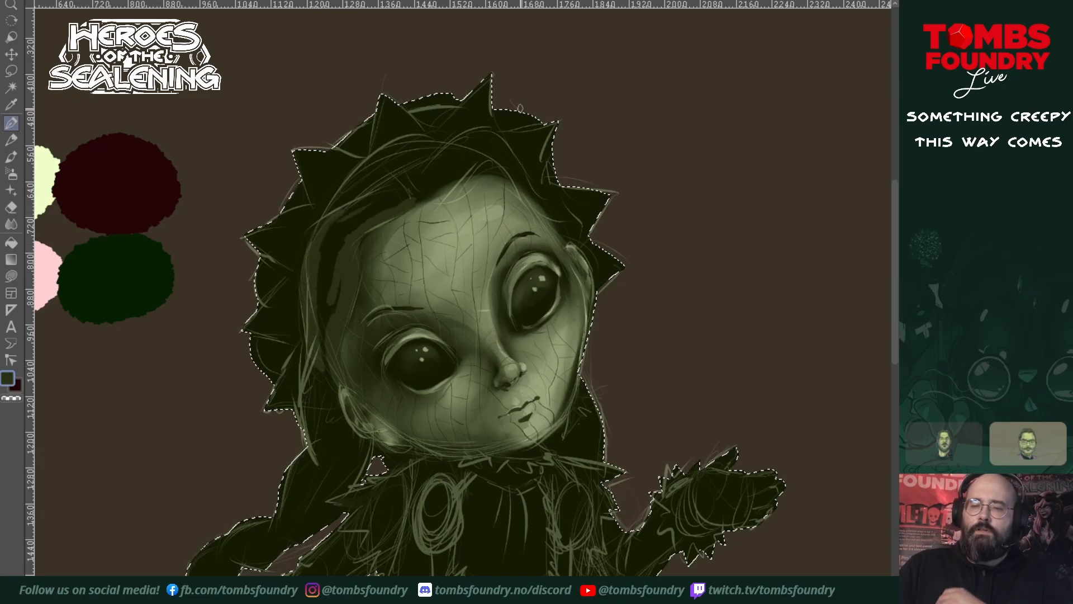
{"action": "left_click", "coordinate": [14, 274]}
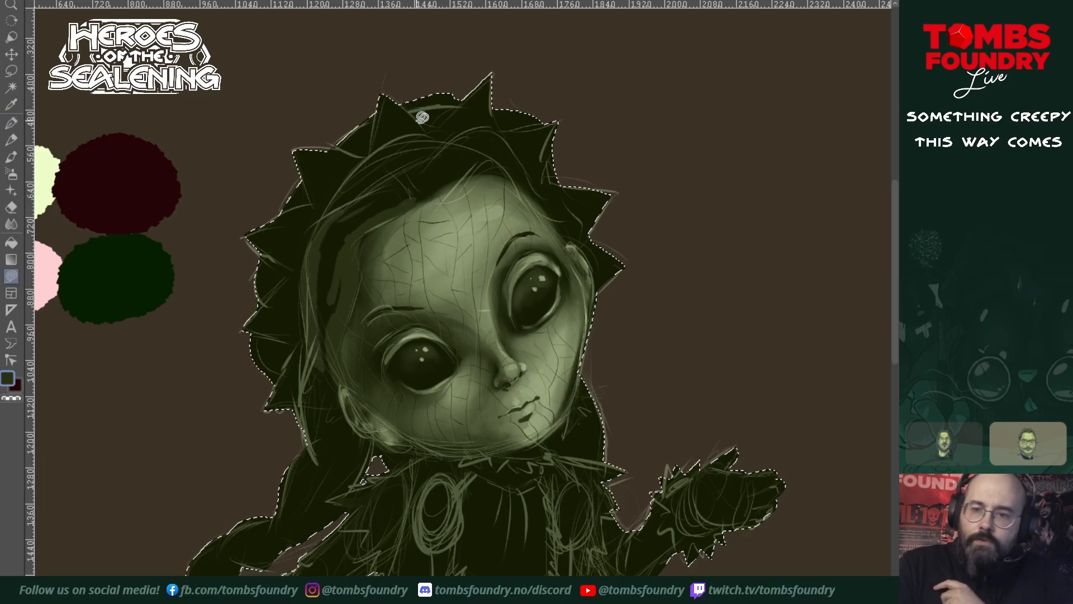
{"action": "mouse_move", "coordinate": [427, 200]}
{"action": "left_mouse_down"}
{"action": "mouse_move", "coordinate": [367, 240]}
{"action": "mouse_move", "coordinate": [330, 311]}
{"action": "mouse_move", "coordinate": [324, 355]}
{"action": "mouse_move", "coordinate": [309, 303]}
{"action": "mouse_move", "coordinate": [321, 215]}
{"action": "mouse_move", "coordinate": [412, 167]}
{"action": "mouse_move", "coordinate": [423, 202]}
{"action": "left_mouse_up"}
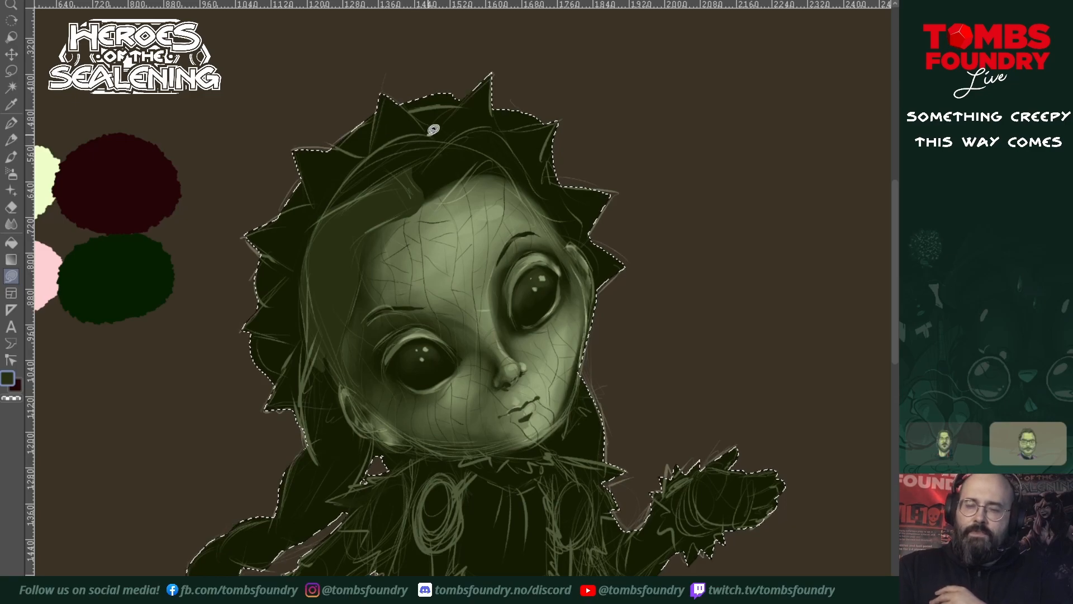
{"action": "mouse_move", "coordinate": [421, 202]}
{"action": "left_mouse_down"}
{"action": "mouse_move", "coordinate": [443, 203]}
{"action": "mouse_move", "coordinate": [487, 169]}
{"action": "mouse_move", "coordinate": [523, 180]}
{"action": "left_mouse_up"}
{"action": "left_click_drag", "start_coordinate": [448, 135], "coordinate": [391, 195]}
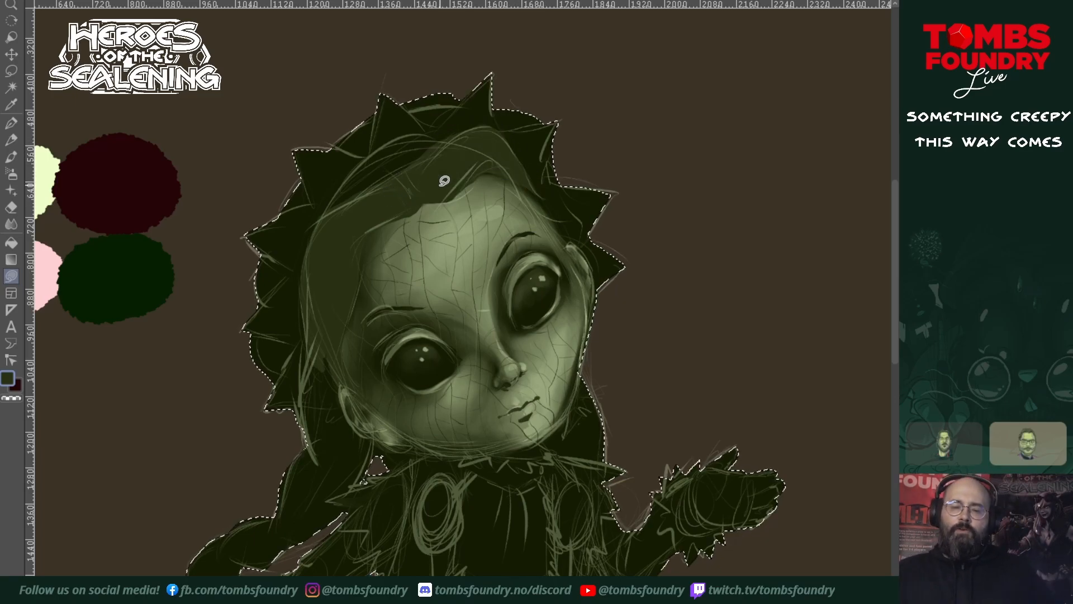
- Fill the hair falling behind the large visible ear and the long braid below it with the dark olive green
{"action": "left_click_drag", "start_coordinate": [456, 437], "coordinate": [415, 377]}
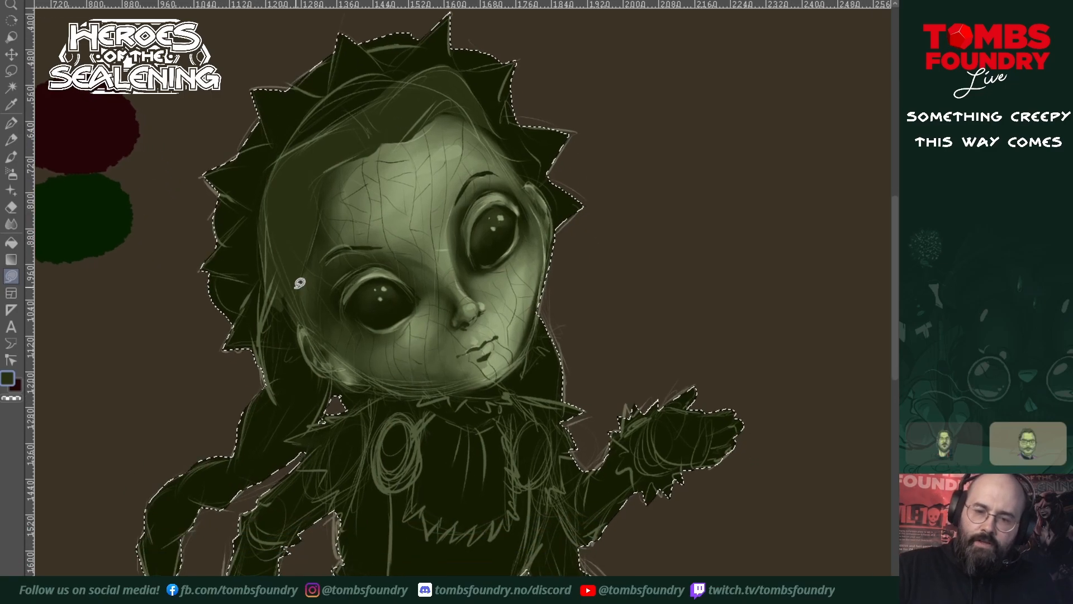
{"action": "mouse_move", "coordinate": [302, 317]}
{"action": "left_mouse_down"}
{"action": "mouse_move", "coordinate": [308, 348]}
{"action": "mouse_move", "coordinate": [344, 378]}
{"action": "left_mouse_up"}
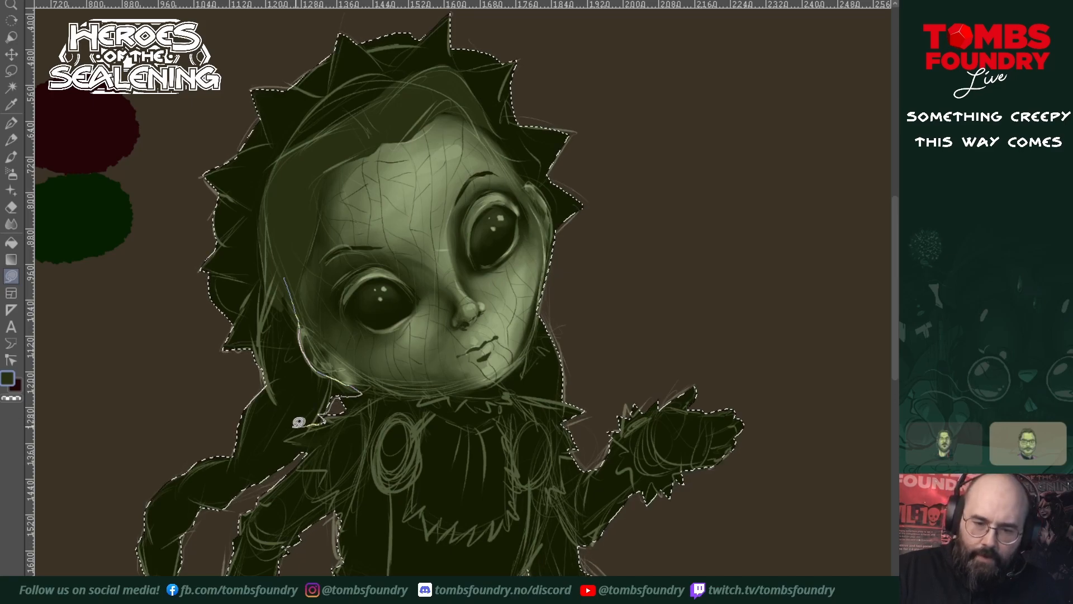
{"action": "mouse_move", "coordinate": [262, 341]}
{"action": "left_mouse_down"}
{"action": "mouse_move", "coordinate": [275, 214]}
{"action": "mouse_move", "coordinate": [289, 251]}
{"action": "left_mouse_up"}
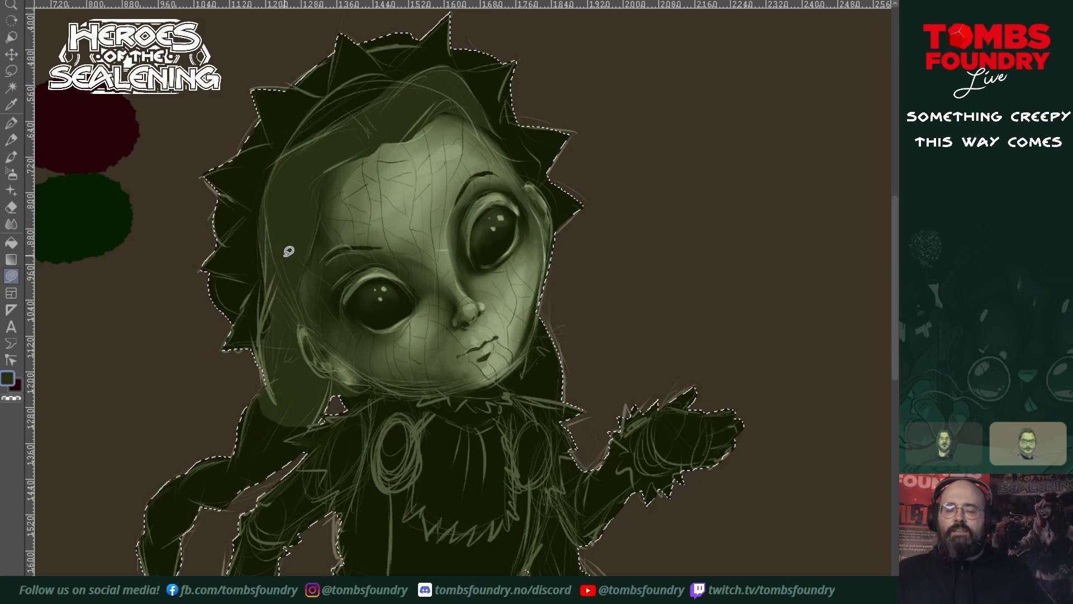
{"action": "left_click_drag", "start_coordinate": [472, 437], "coordinate": [617, 404]}
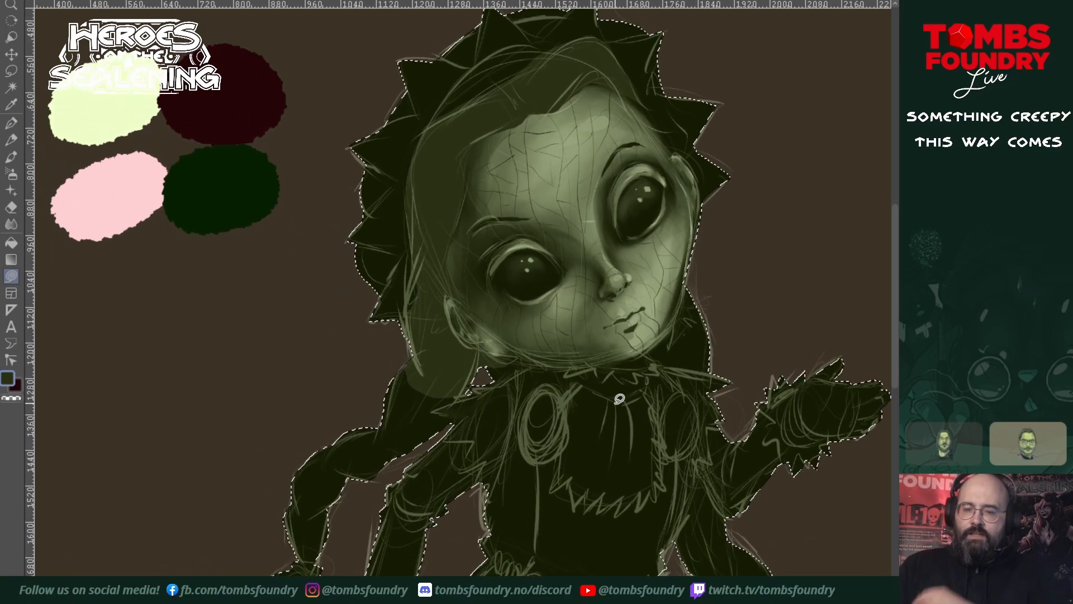
{"action": "mouse_move", "coordinate": [457, 397]}
{"action": "left_mouse_down"}
{"action": "mouse_move", "coordinate": [438, 409]}
{"action": "mouse_move", "coordinate": [449, 424]}
{"action": "mouse_move", "coordinate": [362, 509]}
{"action": "mouse_move", "coordinate": [325, 594]}
{"action": "mouse_move", "coordinate": [146, 584]}
{"action": "mouse_move", "coordinate": [134, 546]}
{"action": "mouse_move", "coordinate": [239, 484]}
{"action": "mouse_move", "coordinate": [447, 397]}
{"action": "left_mouse_up"}
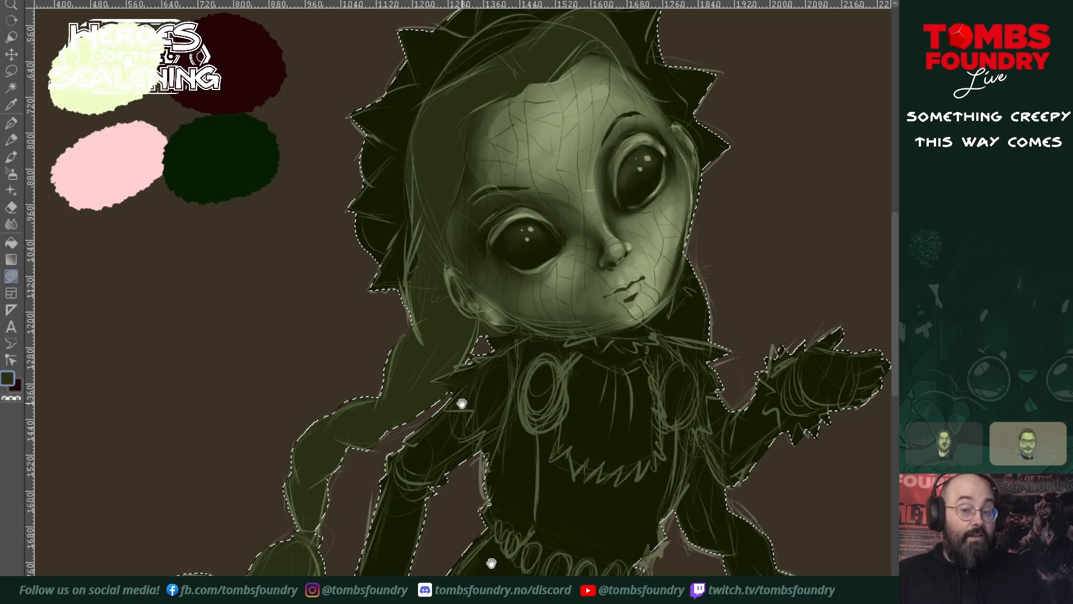
- Fill the hair behind the jaw and the braid beside the raised arm with the dark olive green
{"action": "scroll", "coordinate": [464, 402], "scroll_direction": "right", "scroll_amount": 5}
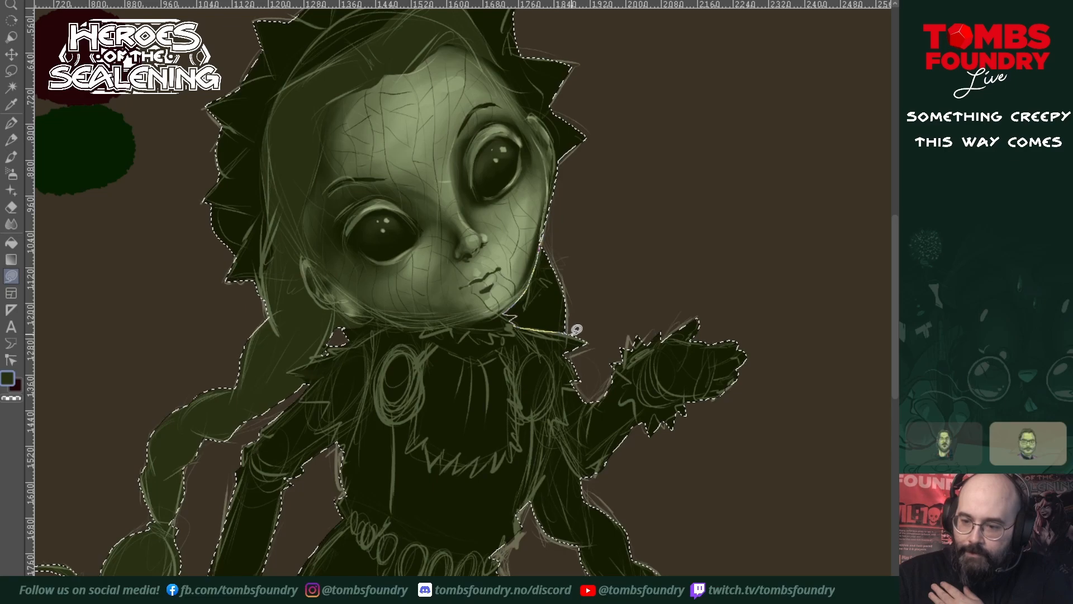
{"action": "left_click_drag", "start_coordinate": [577, 279], "coordinate": [583, 164]}
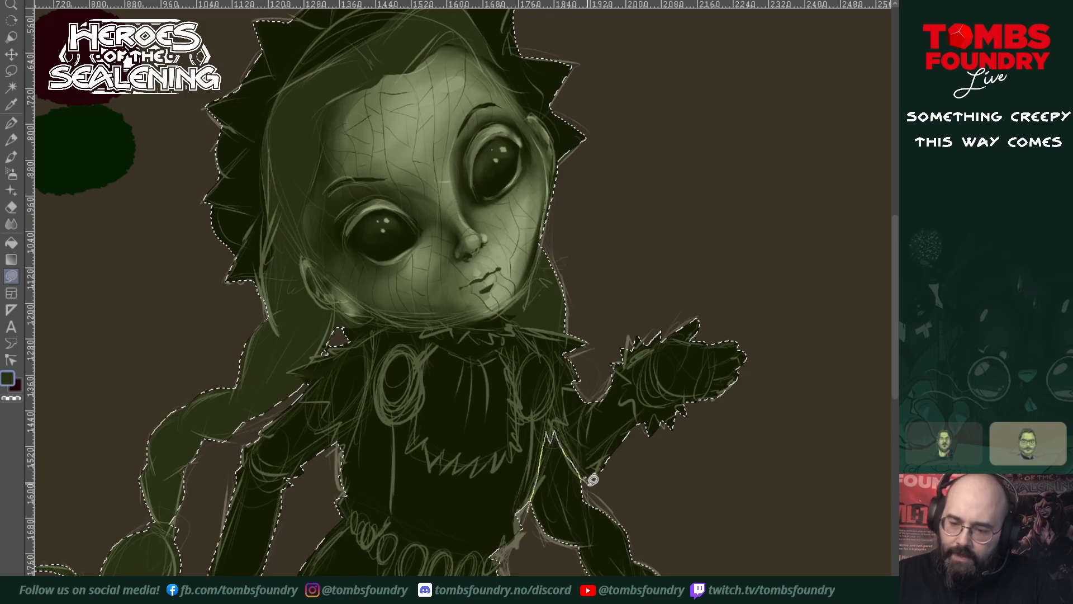
{"action": "mouse_move", "coordinate": [768, 592]}
{"action": "left_mouse_down"}
{"action": "mouse_move", "coordinate": [644, 593]}
{"action": "mouse_move", "coordinate": [655, 408]}
{"action": "mouse_move", "coordinate": [637, 383]}
{"action": "left_mouse_up"}
{"action": "mouse_move", "coordinate": [681, 439]}
{"action": "left_mouse_down"}
{"action": "mouse_move", "coordinate": [610, 475]}
{"action": "mouse_move", "coordinate": [640, 592]}
{"action": "mouse_move", "coordinate": [685, 455]}
{"action": "mouse_move", "coordinate": [731, 503]}
{"action": "mouse_move", "coordinate": [664, 592]}
{"action": "left_mouse_up"}
{"action": "left_click_drag", "start_coordinate": [674, 484], "coordinate": [682, 553]}
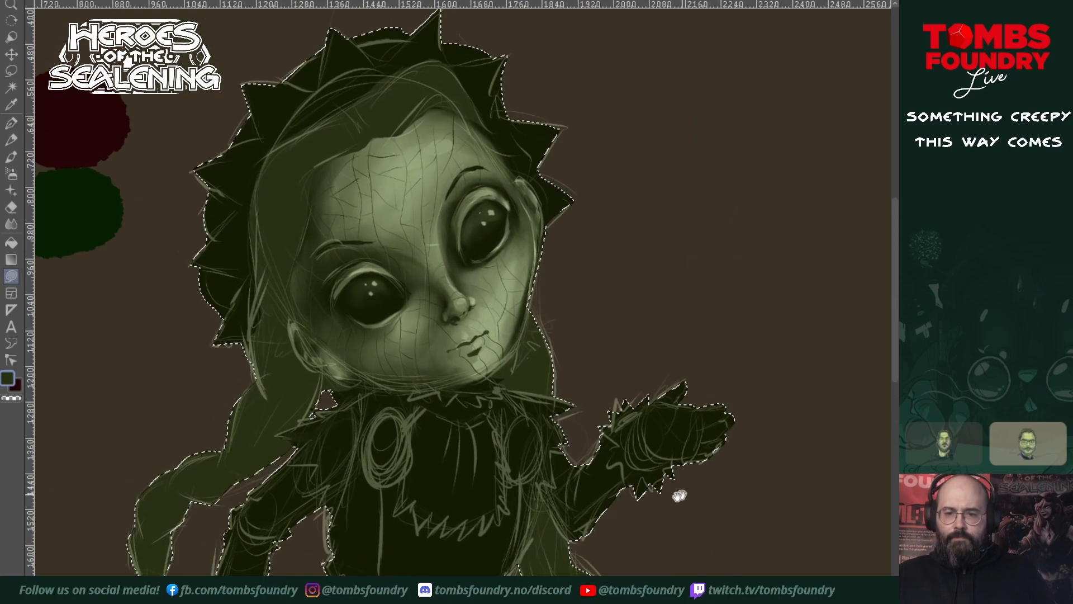
- Paint a light green hair parting that tapers from the forehead up into the dark olive hair
{"action": "left_click", "coordinate": [645, 485], "text": "alt"}
{"action": "left_click", "coordinate": [651, 487], "text": "alt"}
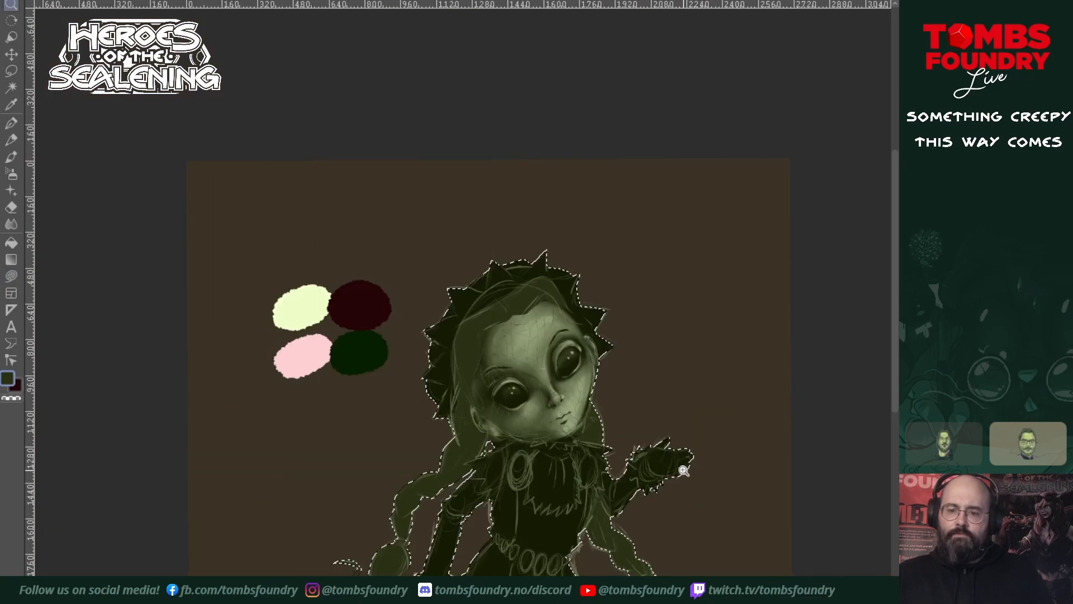
{"action": "left_click_drag", "start_coordinate": [653, 505], "coordinate": [667, 479]}
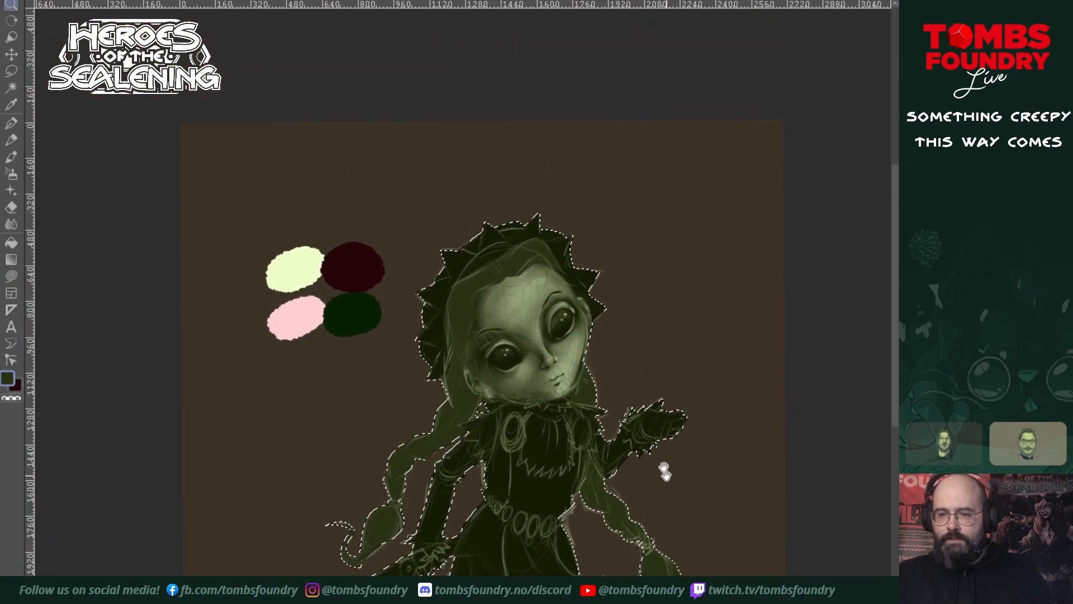
{"action": "left_click", "coordinate": [529, 278], "text": "ctrl"}
{"action": "left_click", "coordinate": [529, 277], "text": "ctrl"}
{"action": "left_click_drag", "start_coordinate": [544, 286], "coordinate": [541, 368]}
{"action": "left_click", "coordinate": [499, 345], "text": "ctrl"}
{"action": "left_click", "coordinate": [499, 346], "text": "ctrl"}
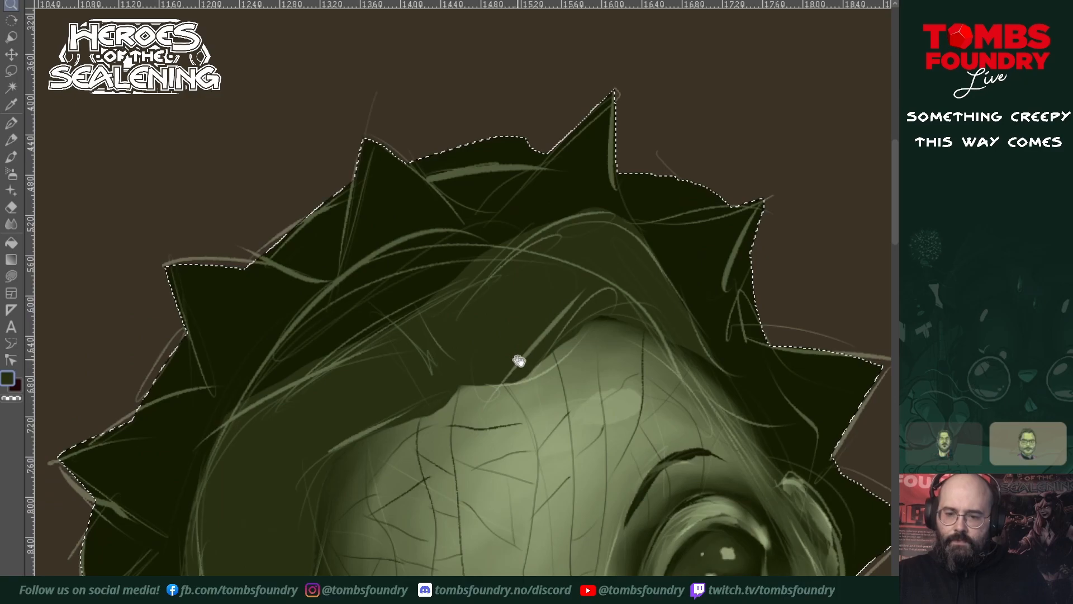
{"action": "left_click", "coordinate": [454, 389], "text": "ctrl"}
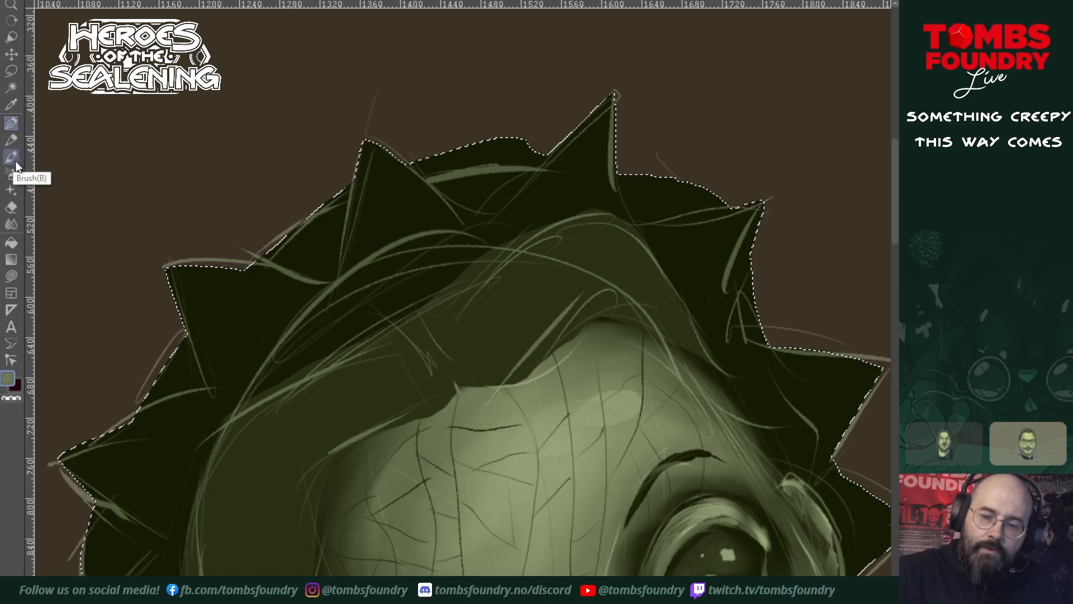
{"action": "left_click_drag", "start_coordinate": [468, 398], "coordinate": [431, 351]}
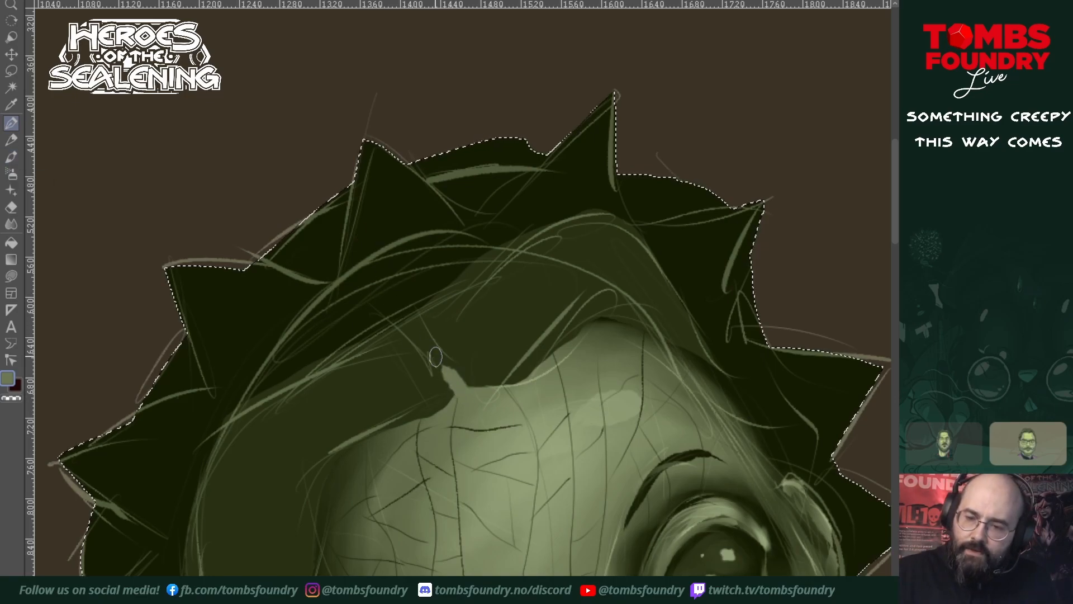
{"action": "left_click_drag", "start_coordinate": [459, 385], "coordinate": [418, 327]}
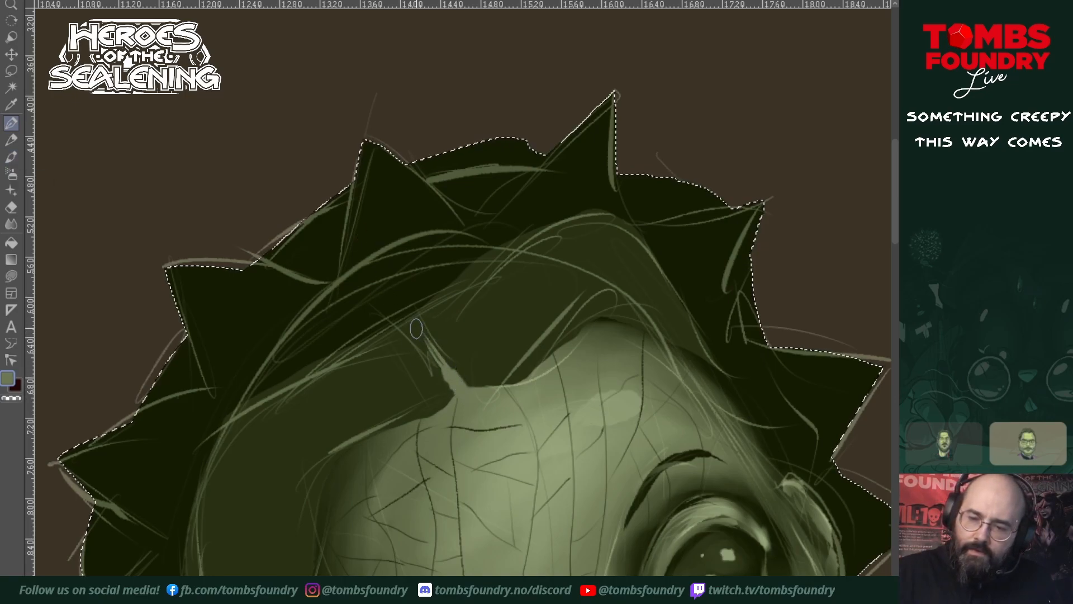
{"action": "mouse_move", "coordinate": [452, 380]}
{"action": "left_mouse_down"}
{"action": "mouse_move", "coordinate": [415, 325]}
{"action": "mouse_move", "coordinate": [463, 384]}
{"action": "mouse_move", "coordinate": [438, 354]}
{"action": "left_mouse_up"}
{"action": "left_click_drag", "start_coordinate": [468, 399], "coordinate": [411, 320]}
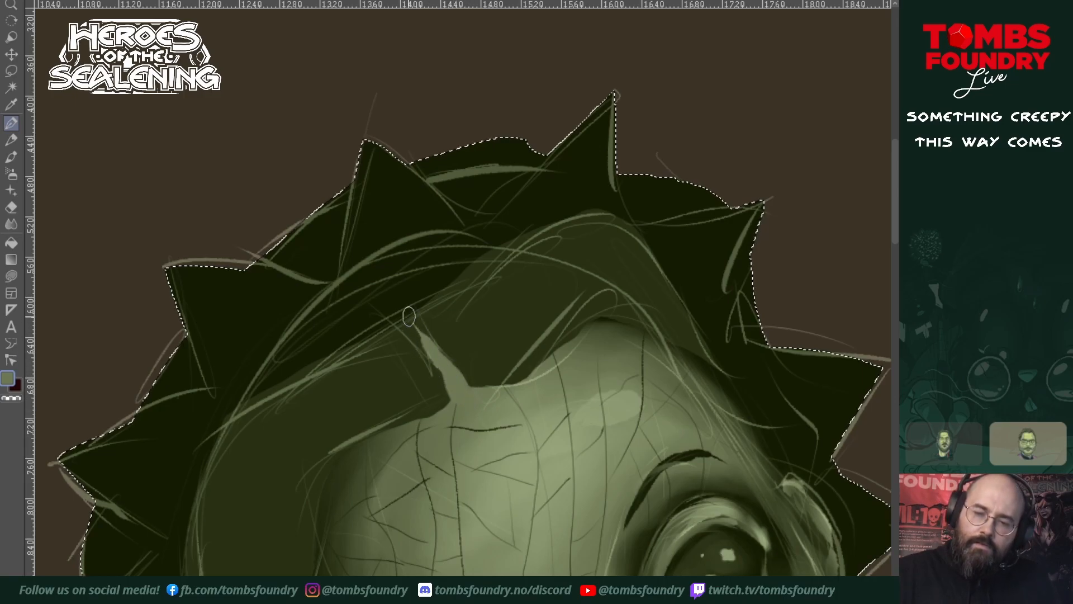
- Hide the sketch lines, paint dark green shadows inside the large visible ear and blend them
{"action": "left_click_drag", "start_coordinate": [658, 501], "coordinate": [714, 412]}
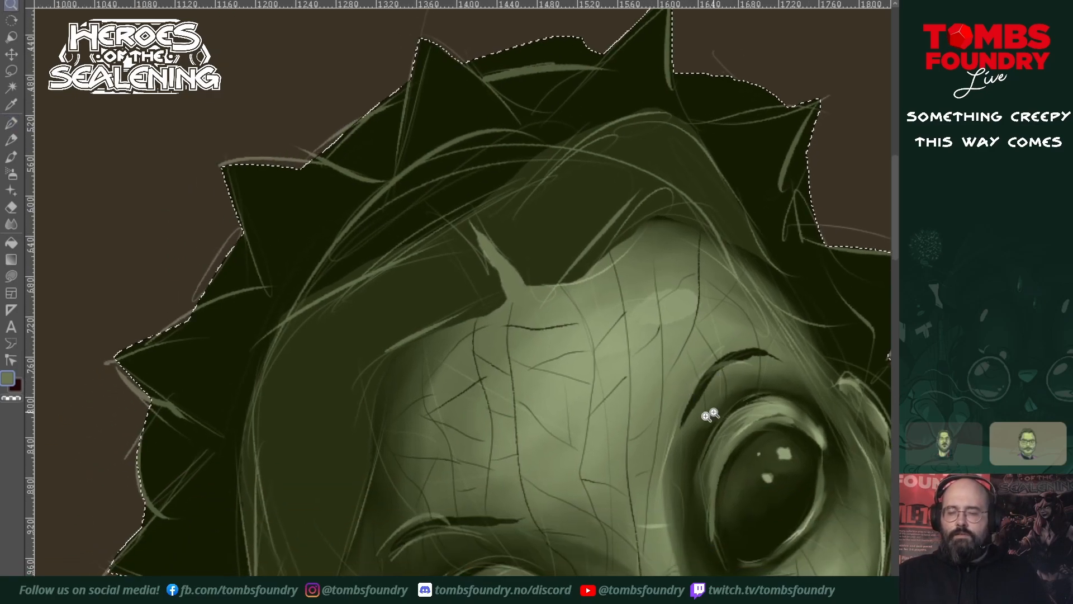
{"action": "scroll", "coordinate": [705, 440], "scroll_direction": "down", "scroll_amount": 3}
{"action": "left_click_drag", "start_coordinate": [720, 492], "coordinate": [656, 423]}
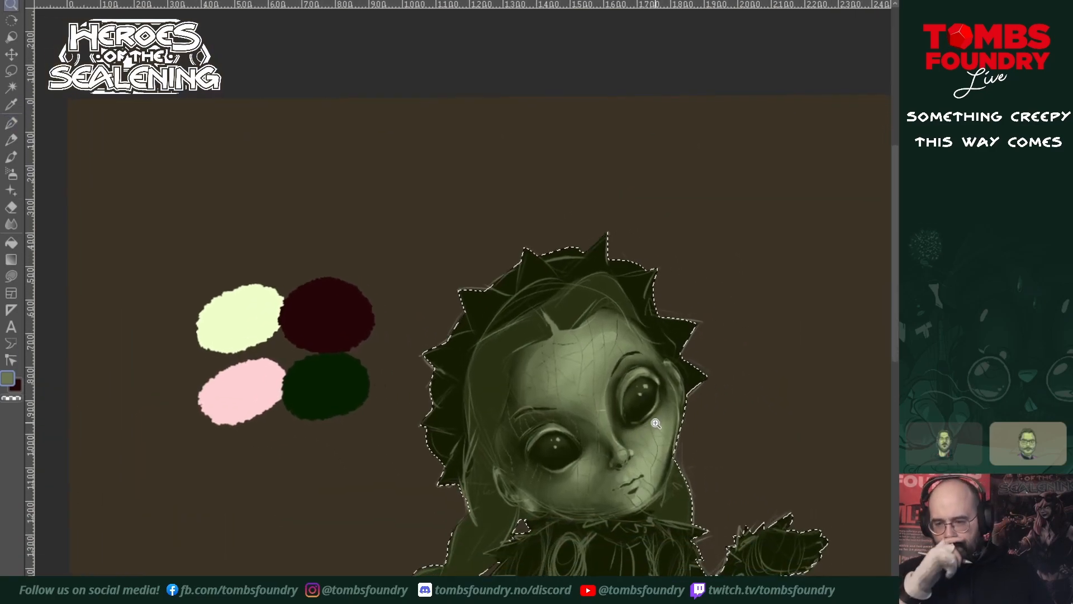
{"action": "left_click", "coordinate": [520, 442]}
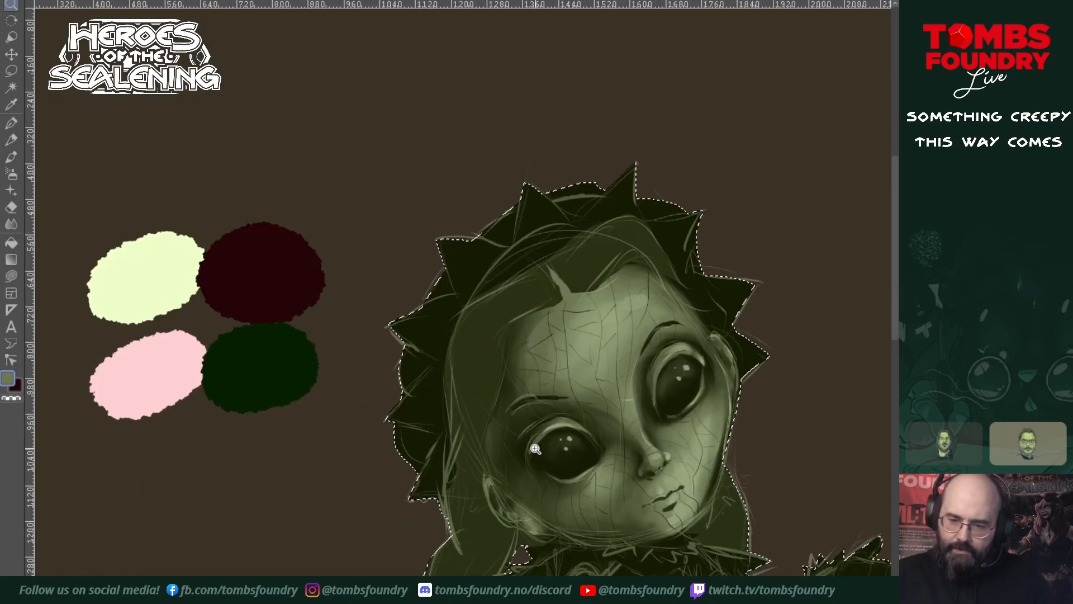
{"action": "left_click", "coordinate": [481, 368], "text": "alt"}
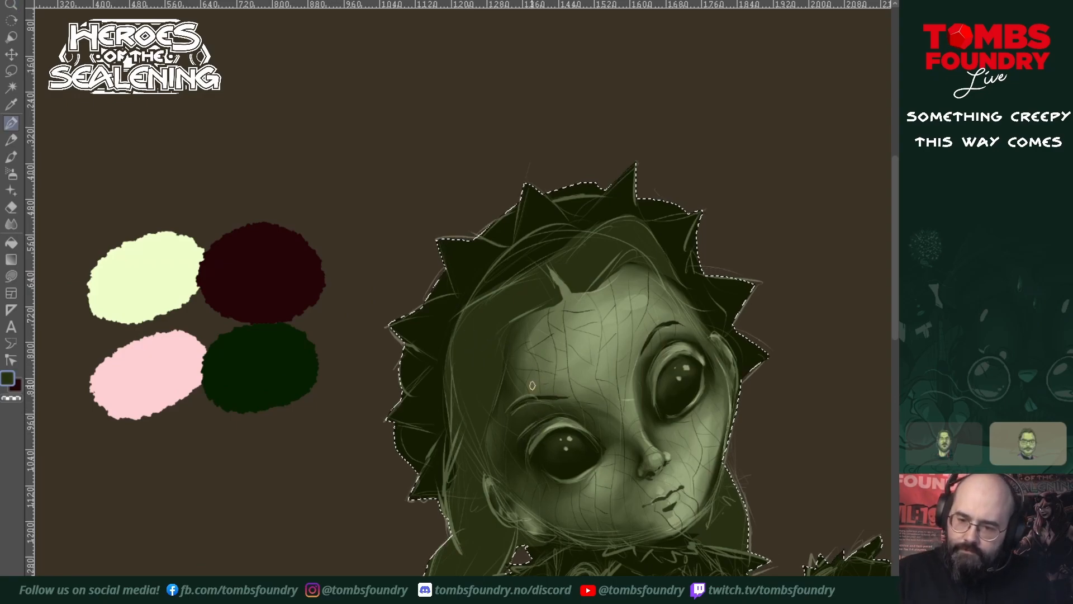
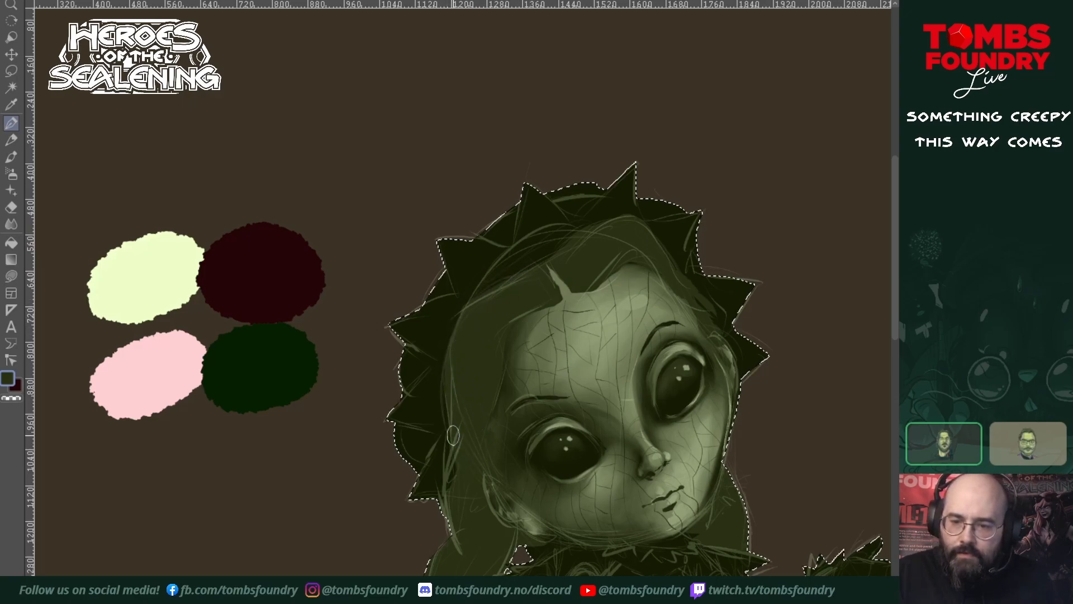
{"action": "left_click_drag", "start_coordinate": [733, 548], "coordinate": [662, 361]}
{"action": "left_click_drag", "start_coordinate": [678, 442], "coordinate": [645, 457]}
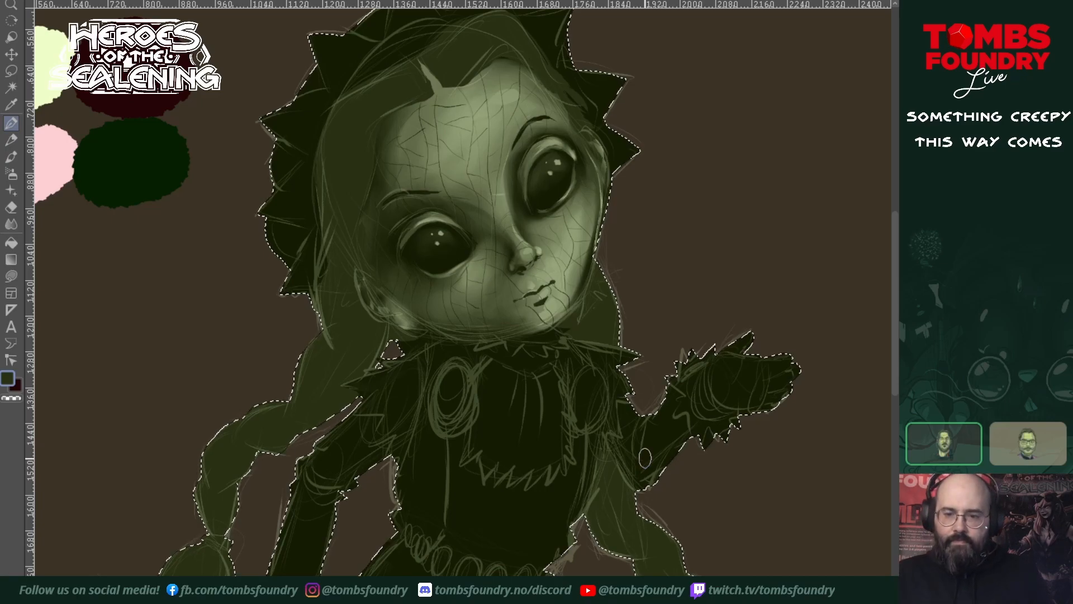
{"action": "left_click", "coordinate": [420, 318], "text": "alt"}
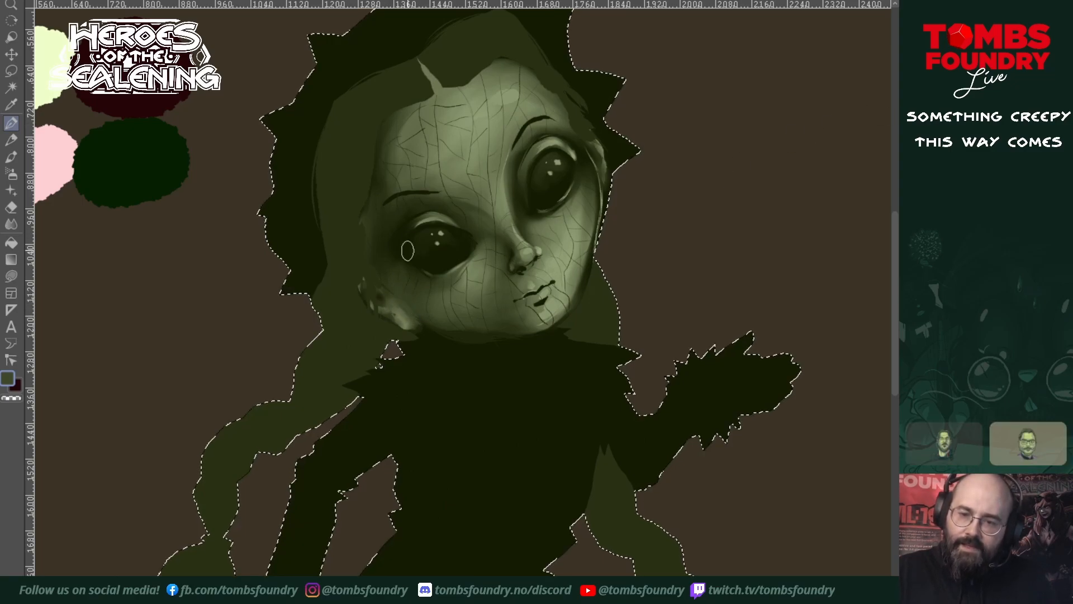
{"action": "left_click", "coordinate": [453, 259], "text": "alt"}
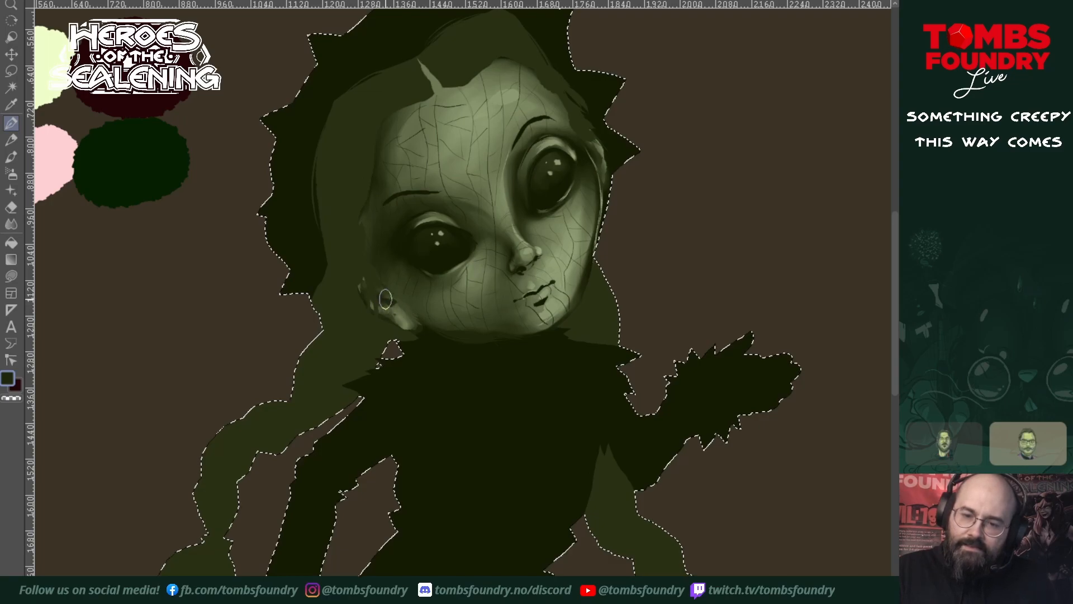
{"action": "mouse_move", "coordinate": [391, 313]}
{"action": "left_mouse_down"}
{"action": "mouse_move", "coordinate": [408, 312]}
{"action": "mouse_move", "coordinate": [397, 310]}
{"action": "left_mouse_up"}
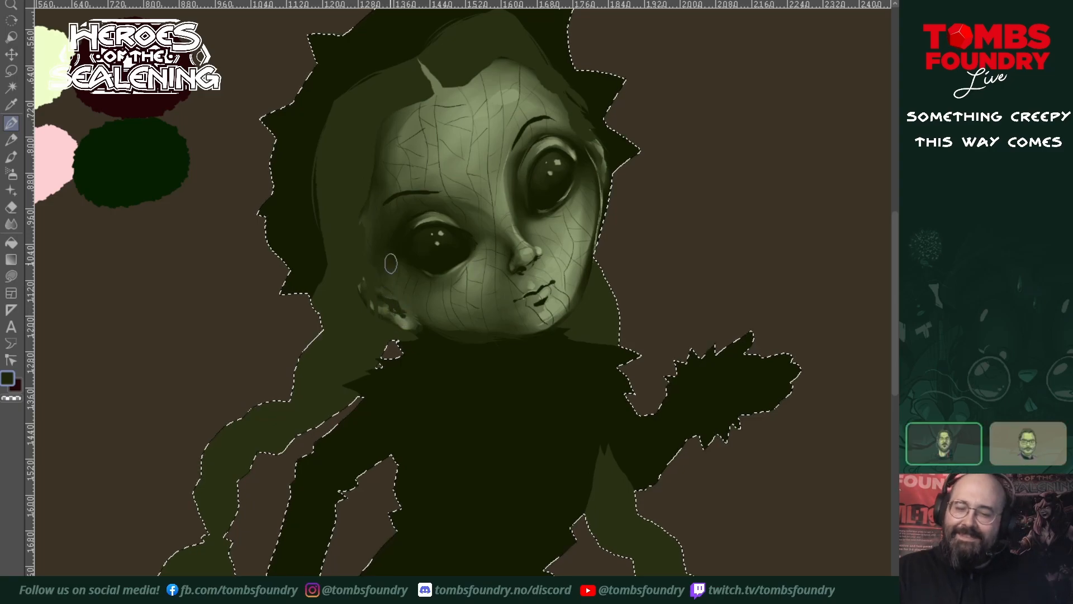
{"action": "key", "text": "s"}
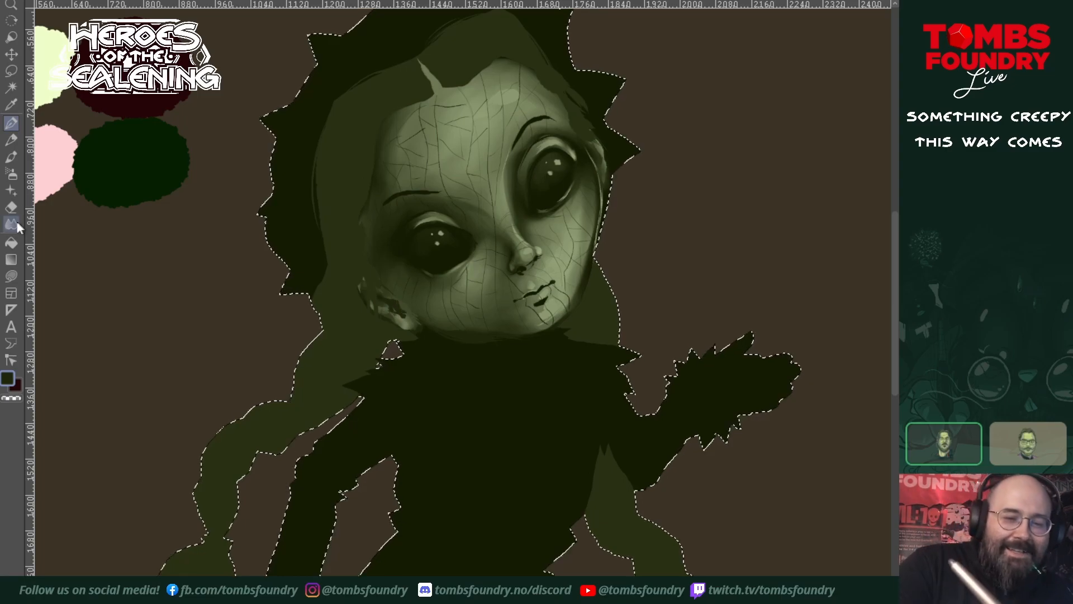
{"action": "mouse_move", "coordinate": [413, 312]}
{"action": "left_mouse_down"}
{"action": "mouse_move", "coordinate": [390, 299]}
{"action": "mouse_move", "coordinate": [394, 309]}
{"action": "left_mouse_up"}
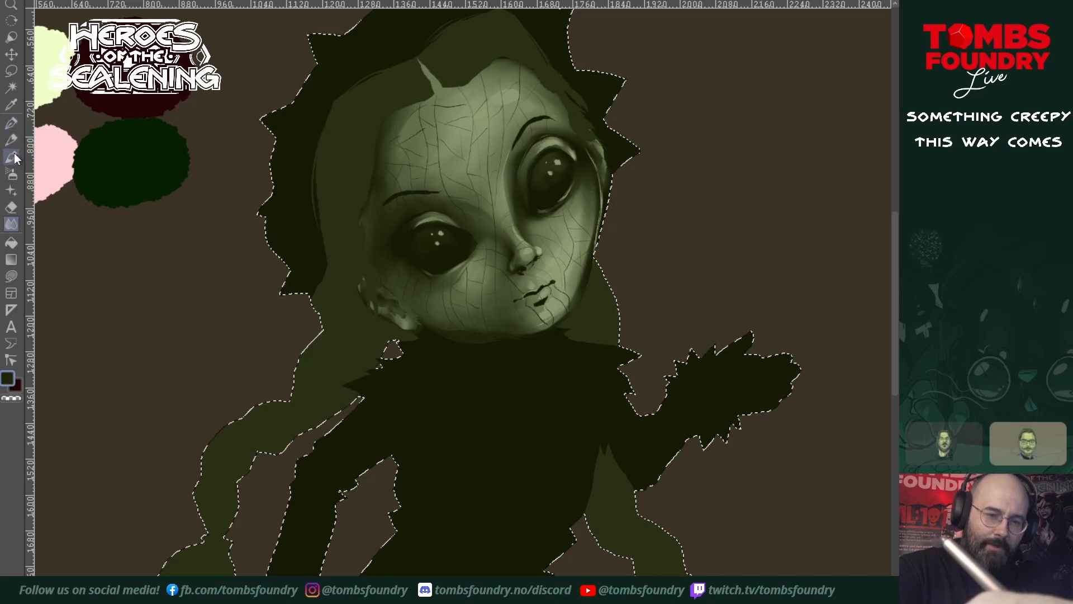
{"action": "left_click", "coordinate": [10, 124]}
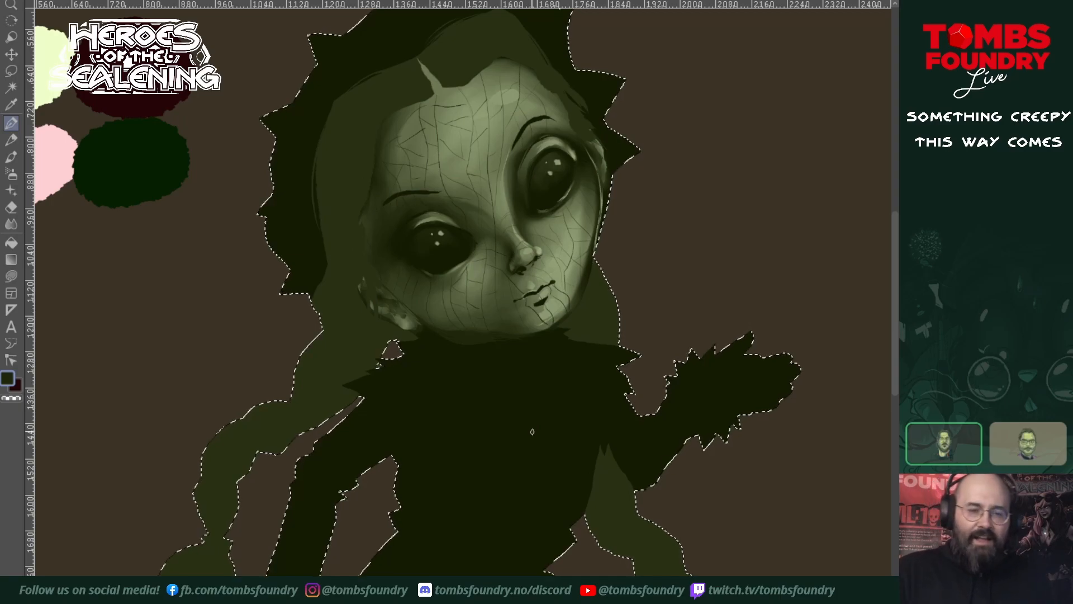
{"action": "left_click", "coordinate": [12, 224]}
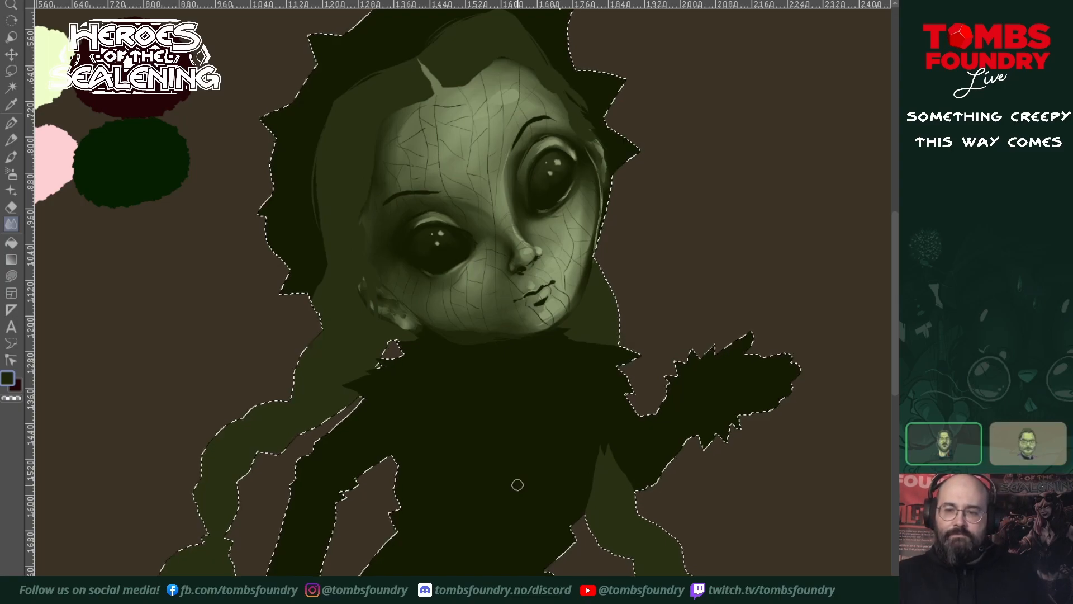
- Show the sketch lines and fill the three frill spikes beside the large visible ear with light green sampled from the face
{"action": "mouse_move", "coordinate": [636, 366]}
{"action": "left_mouse_down"}
{"action": "mouse_move", "coordinate": [576, 527]}
{"action": "mouse_move", "coordinate": [584, 496]}
{"action": "mouse_move", "coordinate": [601, 505]}
{"action": "left_mouse_up"}
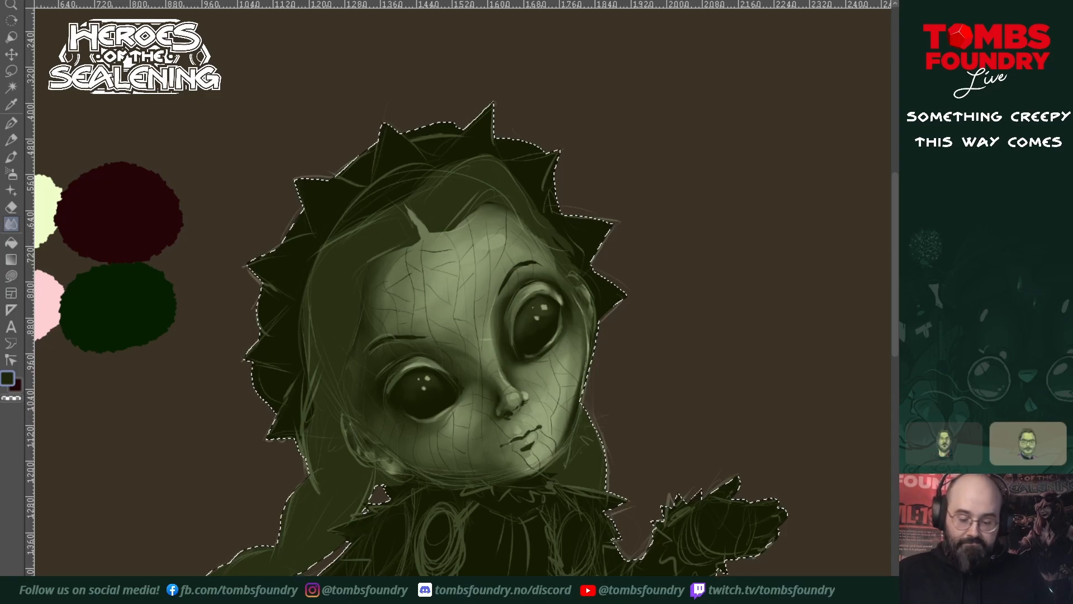
{"action": "key", "text": "u"}
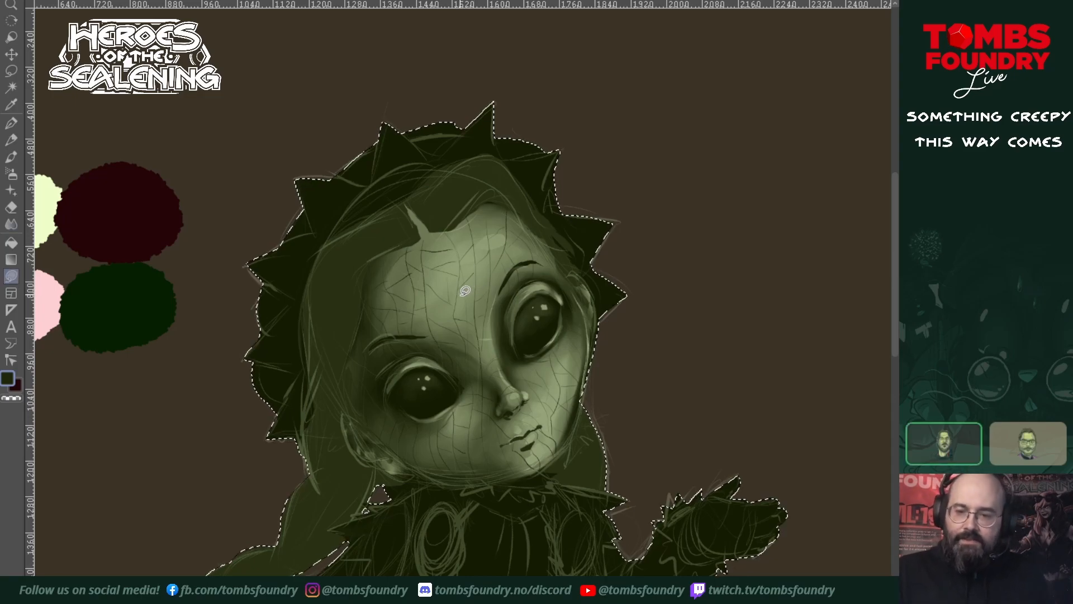
{"action": "left_click", "coordinate": [500, 234], "text": "ctrl"}
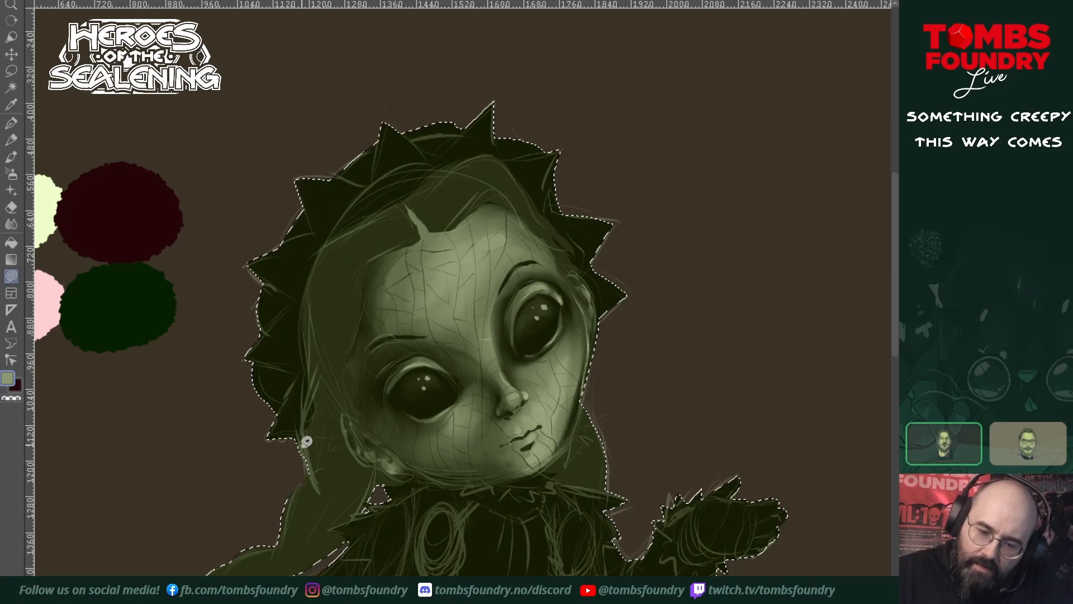
{"action": "left_click_drag", "start_coordinate": [308, 433], "coordinate": [303, 295]}
{"action": "mouse_move", "coordinate": [323, 232]}
{"action": "left_mouse_down"}
{"action": "mouse_move", "coordinate": [244, 253]}
{"action": "mouse_move", "coordinate": [289, 305]}
{"action": "mouse_move", "coordinate": [245, 356]}
{"action": "left_mouse_up"}
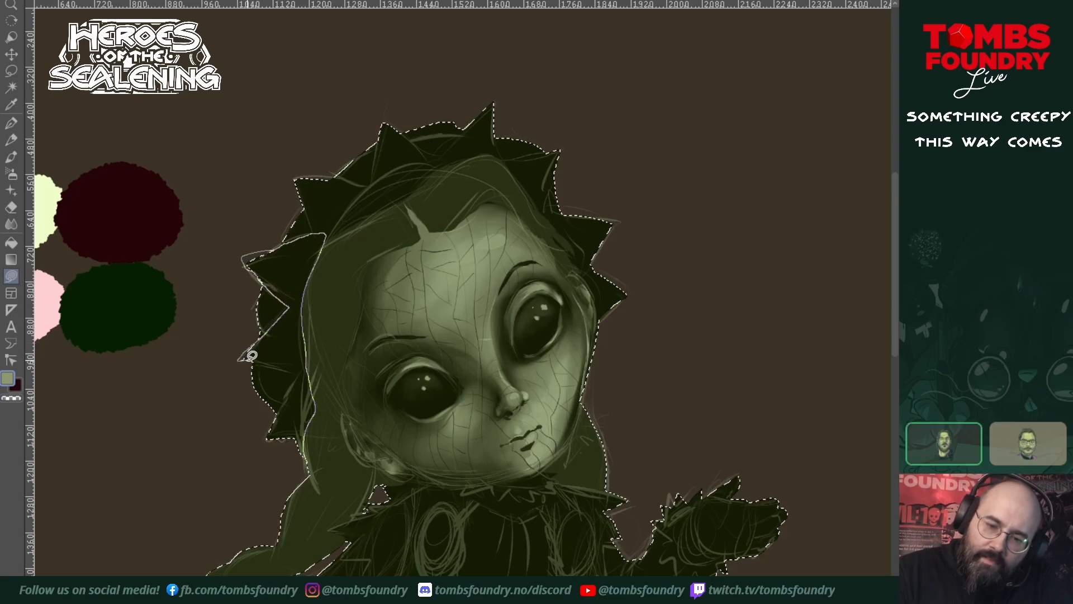
{"action": "left_click", "coordinate": [298, 372]}
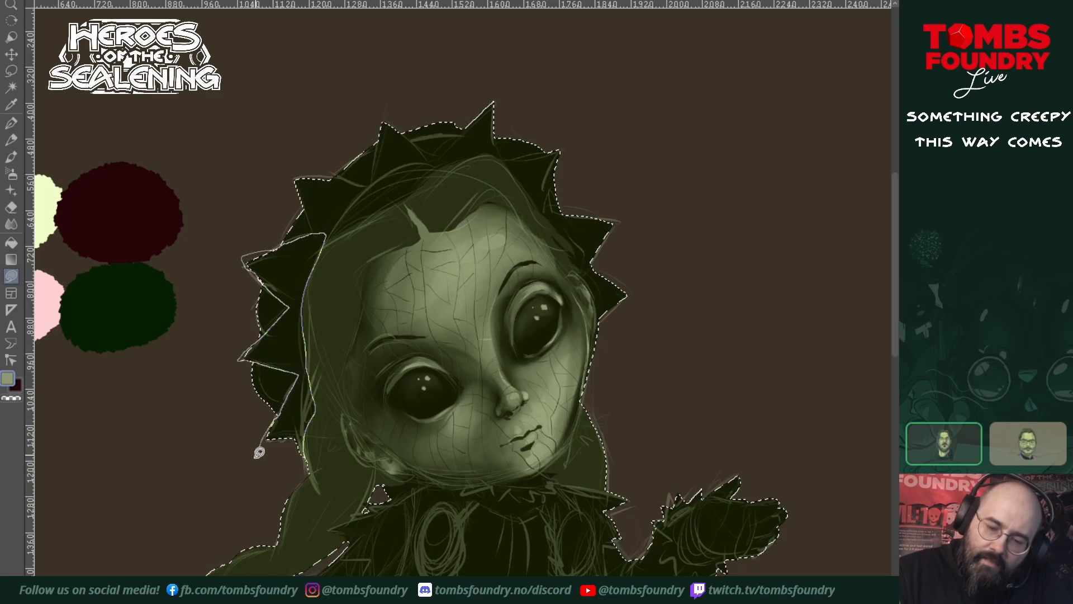
{"action": "left_click", "coordinate": [302, 469]}
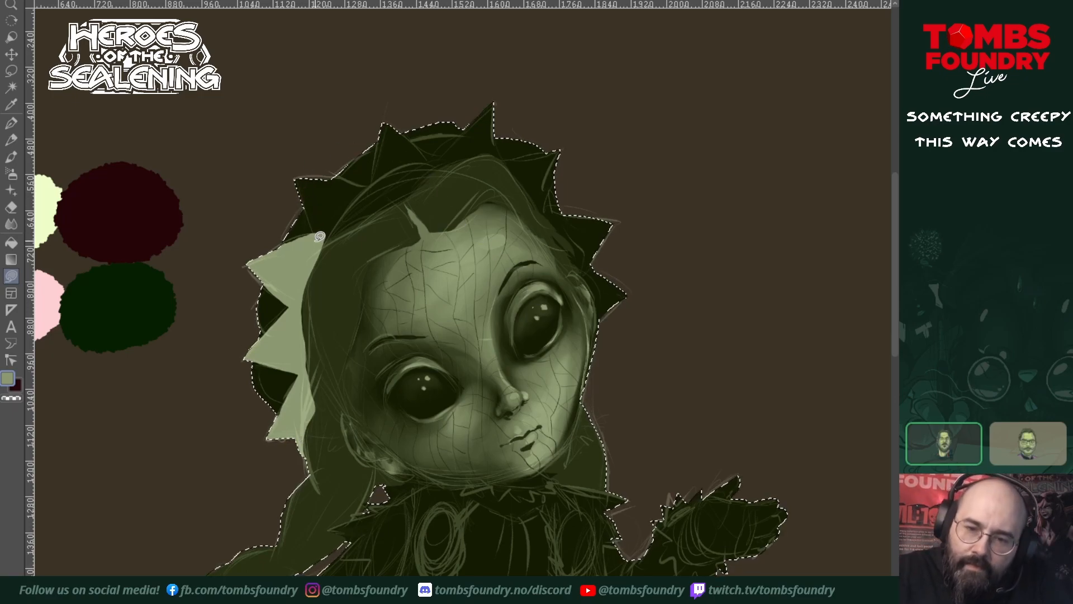
- Fill the remaining frill spikes over the crown and down the far side of the head with the light green
{"action": "left_click", "coordinate": [286, 168]}
{"action": "left_click", "coordinate": [323, 167]}
{"action": "left_click", "coordinate": [331, 177]}
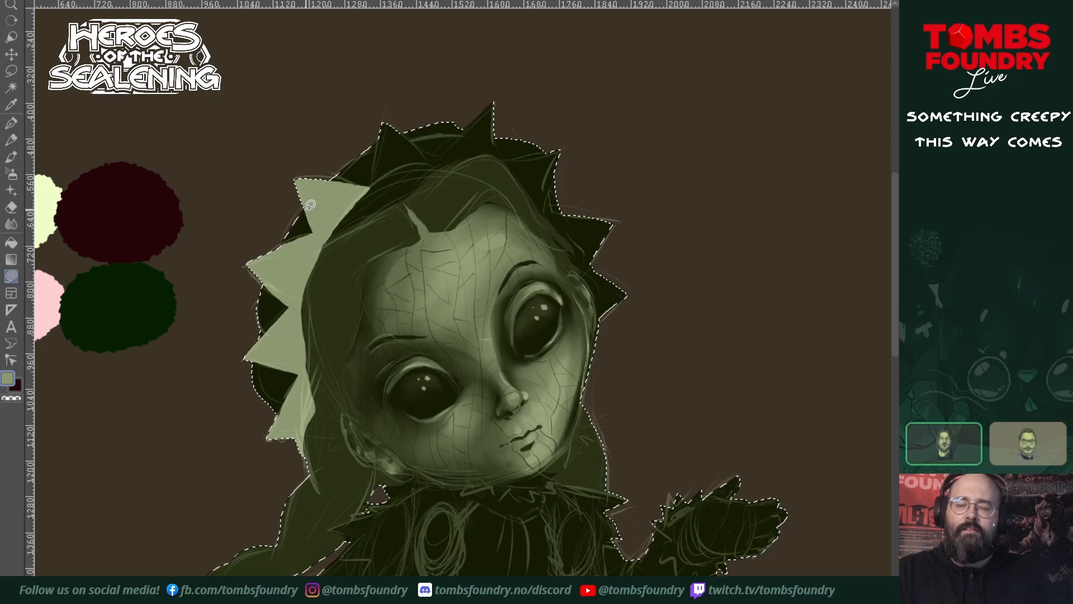
{"action": "left_click_drag", "start_coordinate": [541, 286], "coordinate": [463, 469]}
{"action": "left_click_drag", "start_coordinate": [305, 305], "coordinate": [294, 357]}
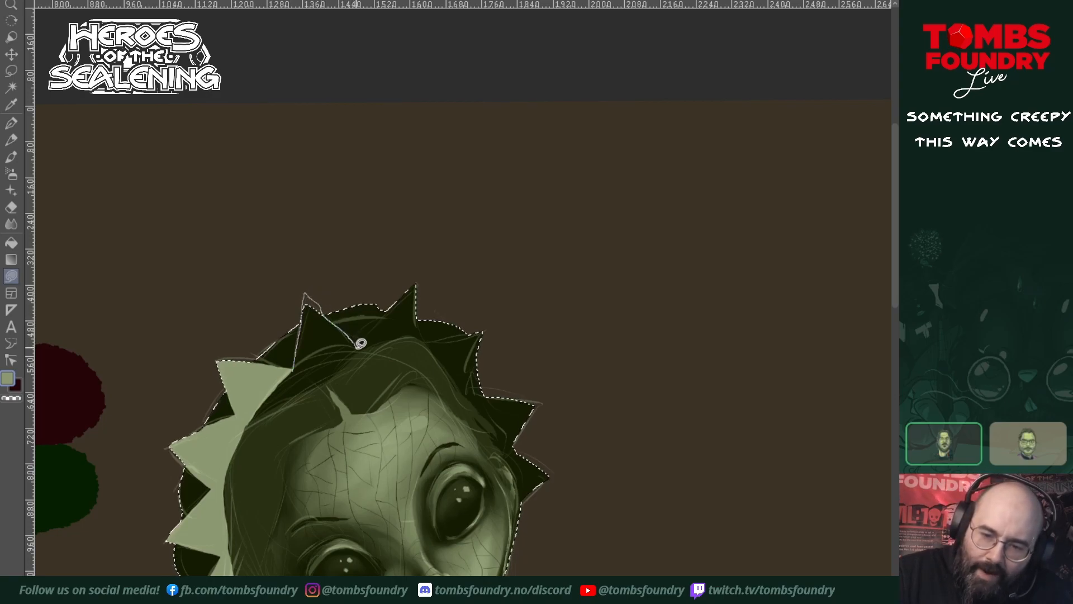
{"action": "left_click_drag", "start_coordinate": [350, 346], "coordinate": [293, 370]}
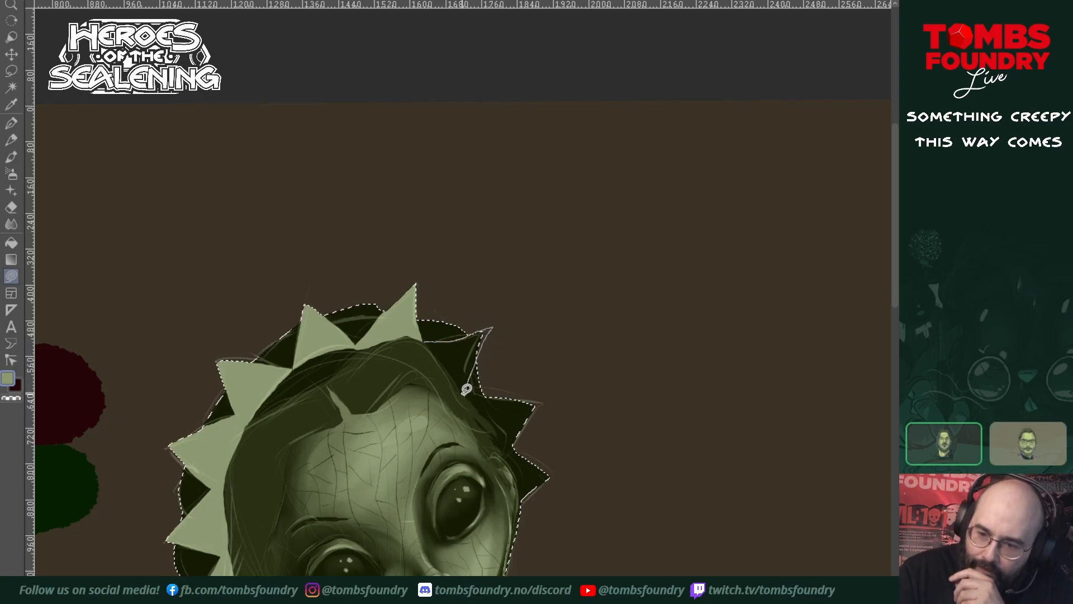
{"action": "left_click_drag", "start_coordinate": [443, 361], "coordinate": [423, 341]}
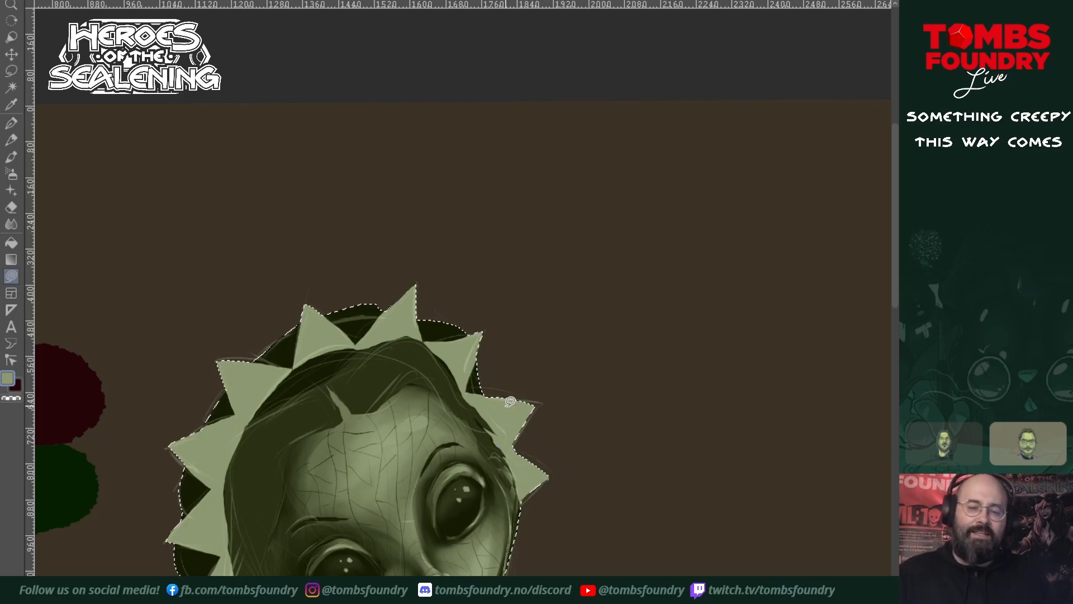
- Fill the hair tie on the long braid beside the lowered arm with the light green
{"action": "left_click_drag", "start_coordinate": [534, 563], "coordinate": [597, 369]}
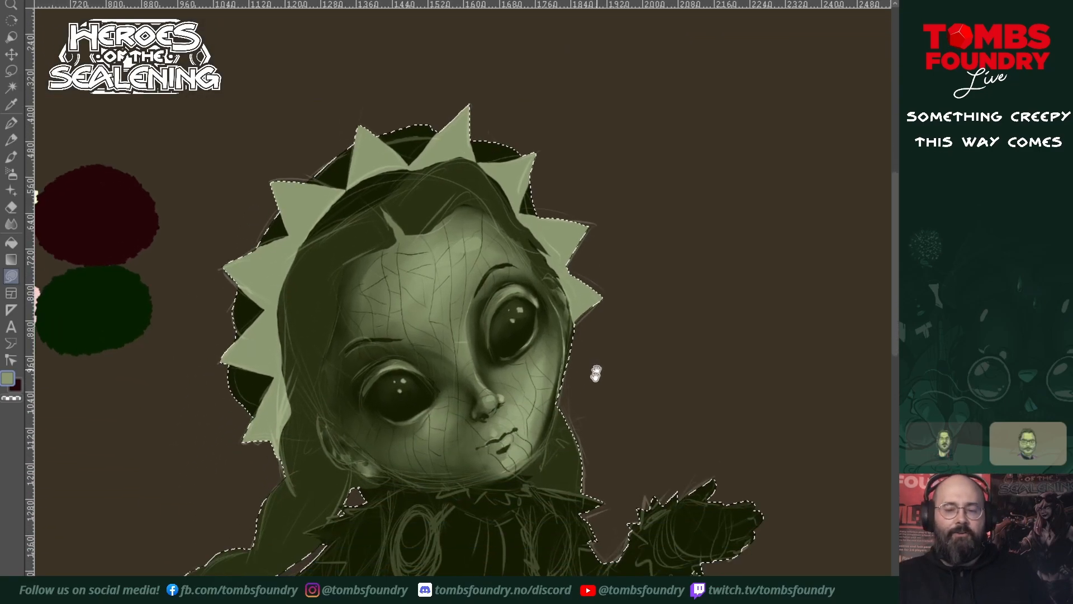
{"action": "mouse_move", "coordinate": [525, 546]}
{"action": "left_mouse_down"}
{"action": "mouse_move", "coordinate": [602, 431]}
{"action": "mouse_move", "coordinate": [640, 410]}
{"action": "mouse_move", "coordinate": [559, 465]}
{"action": "mouse_move", "coordinate": [601, 441]}
{"action": "left_mouse_up"}
{"action": "mouse_move", "coordinate": [597, 487]}
{"action": "left_mouse_down"}
{"action": "mouse_move", "coordinate": [627, 409]}
{"action": "mouse_move", "coordinate": [571, 416]}
{"action": "mouse_move", "coordinate": [555, 530]}
{"action": "left_mouse_up"}
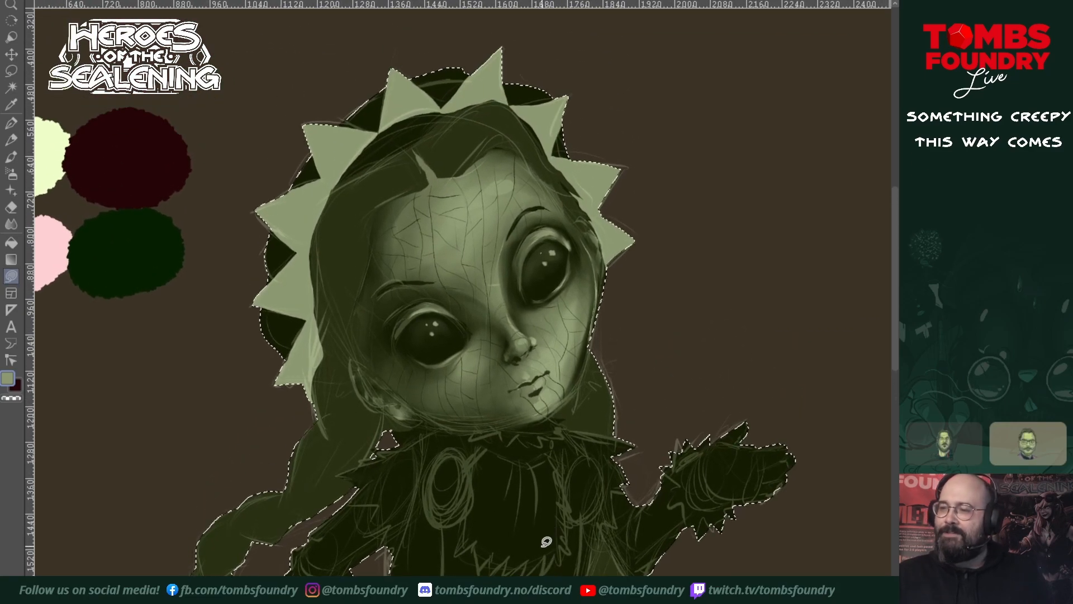
{"action": "mouse_move", "coordinate": [576, 493]}
{"action": "left_mouse_down"}
{"action": "mouse_move", "coordinate": [621, 490]}
{"action": "mouse_move", "coordinate": [653, 443]}
{"action": "left_mouse_up"}
{"action": "mouse_move", "coordinate": [584, 481]}
{"action": "left_mouse_down"}
{"action": "mouse_move", "coordinate": [602, 475]}
{"action": "mouse_move", "coordinate": [652, 392]}
{"action": "mouse_move", "coordinate": [585, 498]}
{"action": "left_mouse_up"}
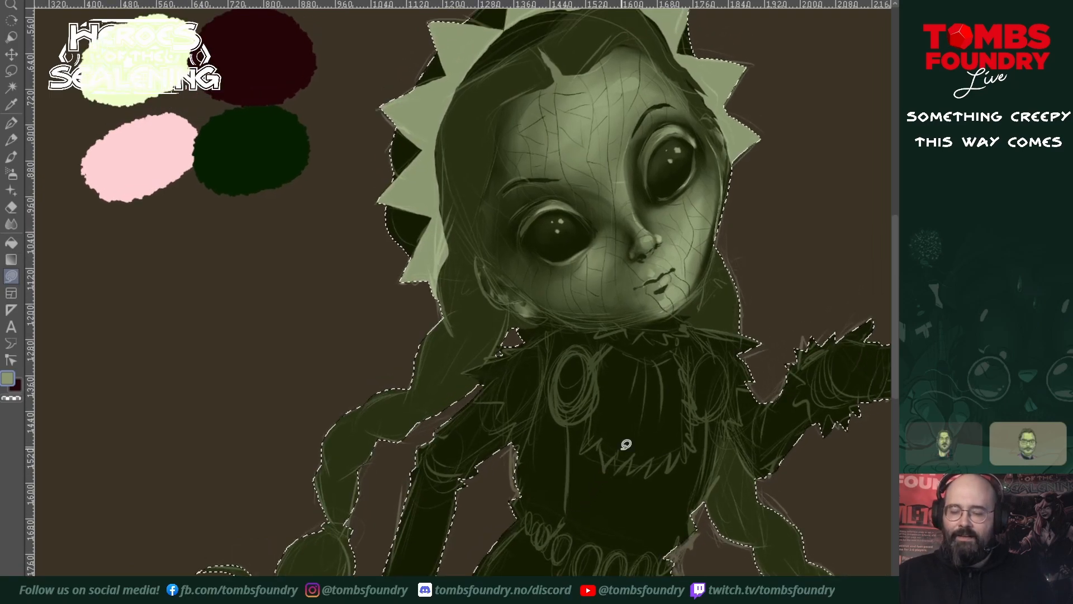
{"action": "mouse_move", "coordinate": [328, 533]}
{"action": "left_mouse_down"}
{"action": "mouse_move", "coordinate": [354, 535]}
{"action": "mouse_move", "coordinate": [356, 523]}
{"action": "mouse_move", "coordinate": [323, 522]}
{"action": "left_mouse_up"}
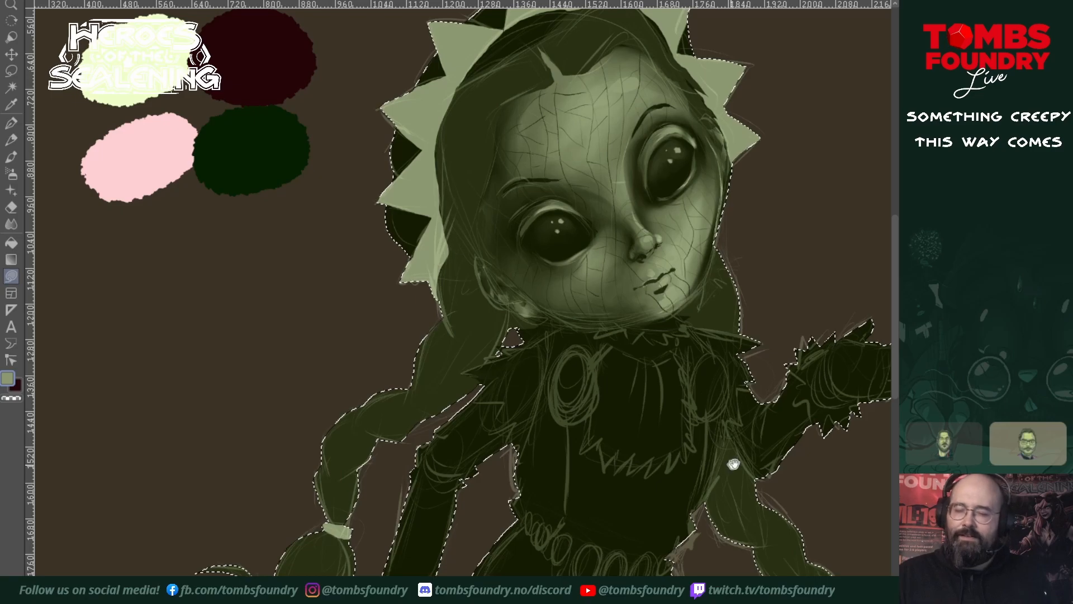
{"action": "left_click_drag", "start_coordinate": [733, 462], "coordinate": [647, 479]}
{"action": "left_click_drag", "start_coordinate": [821, 498], "coordinate": [794, 460]}
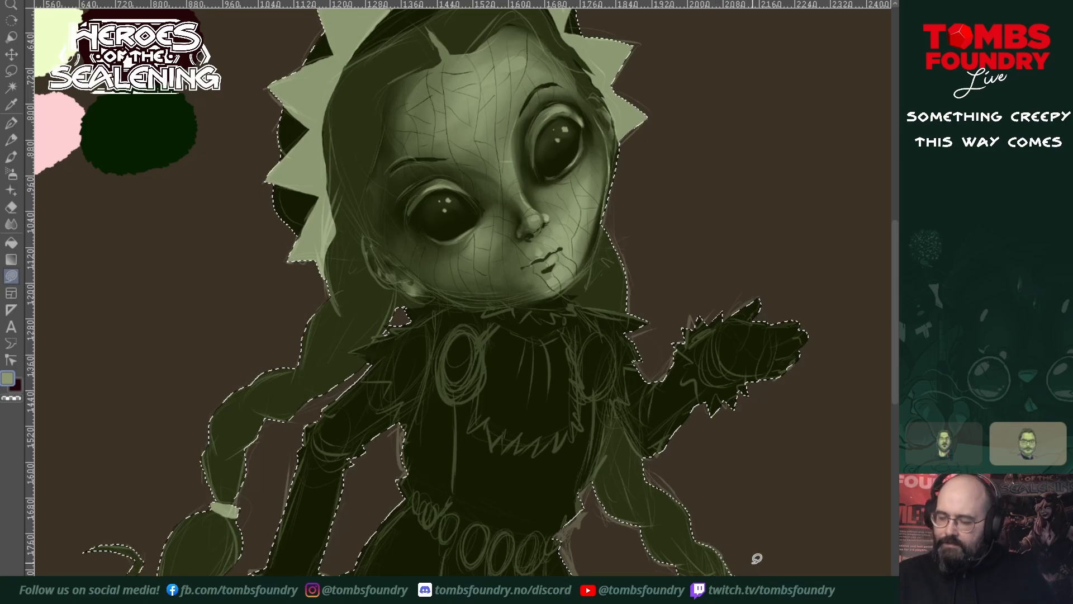
- Fill the hair tie on the braid below the raised arm and the neck collar with light green, erasing the overlap on the chin
{"action": "left_click_drag", "start_coordinate": [774, 532], "coordinate": [769, 466]}
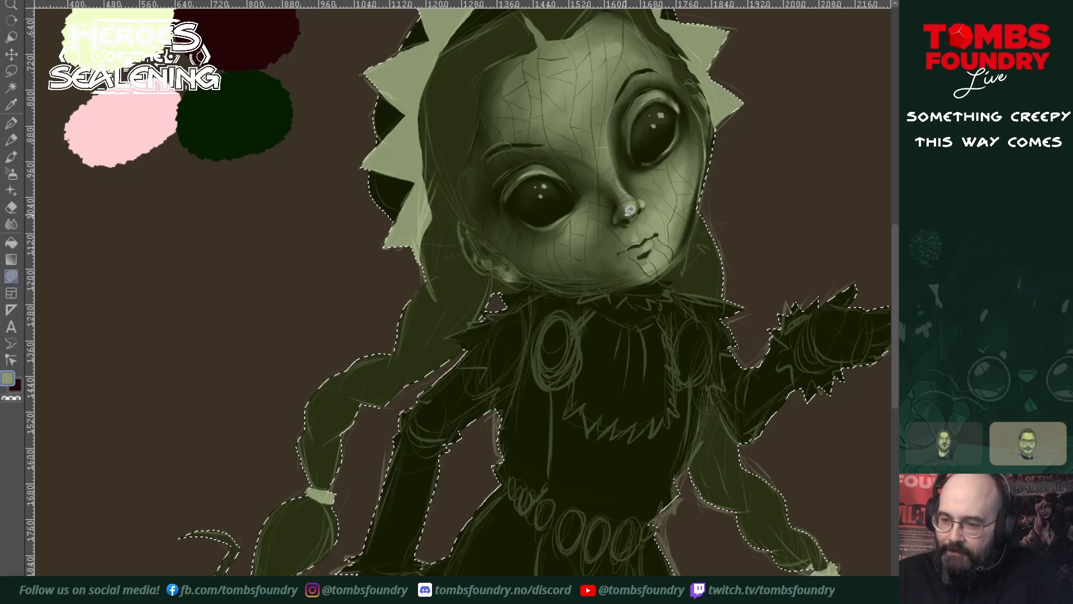
{"action": "mouse_move", "coordinate": [650, 277]}
{"action": "left_mouse_down"}
{"action": "mouse_move", "coordinate": [674, 295]}
{"action": "mouse_move", "coordinate": [658, 299]}
{"action": "mouse_move", "coordinate": [658, 319]}
{"action": "mouse_move", "coordinate": [628, 330]}
{"action": "mouse_move", "coordinate": [581, 311]}
{"action": "mouse_move", "coordinate": [568, 290]}
{"action": "mouse_move", "coordinate": [594, 267]}
{"action": "mouse_move", "coordinate": [658, 261]}
{"action": "left_mouse_up"}
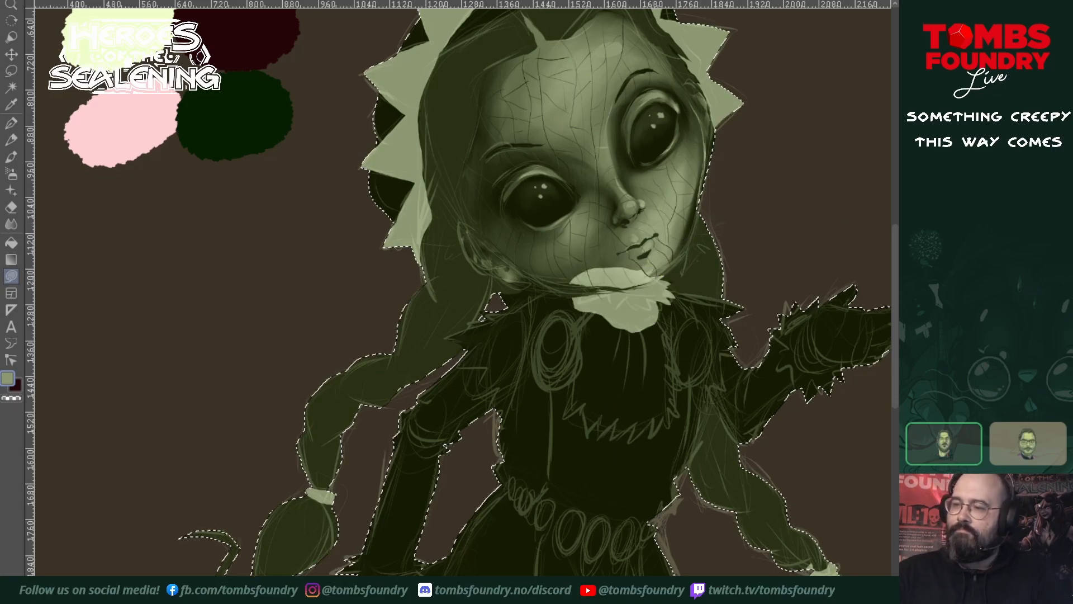
{"action": "key", "text": "ctrl+z"}
{"action": "key", "text": "ctrl+shift+z"}
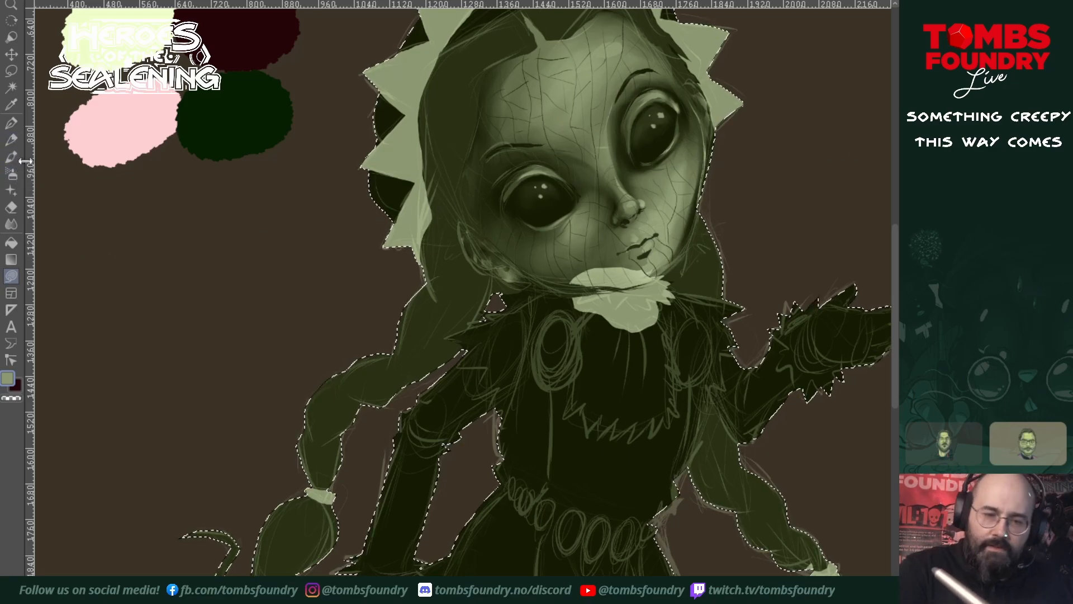
{"action": "left_click", "coordinate": [11, 207]}
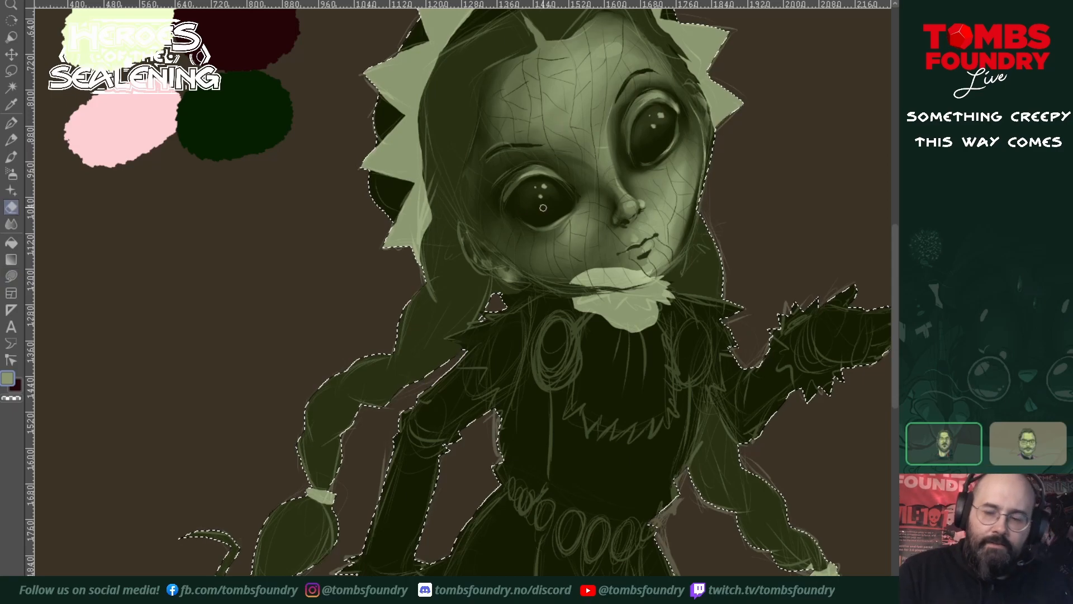
{"action": "mouse_move", "coordinate": [581, 280]}
{"action": "left_mouse_down"}
{"action": "mouse_move", "coordinate": [632, 284]}
{"action": "mouse_move", "coordinate": [592, 284]}
{"action": "mouse_move", "coordinate": [660, 263]}
{"action": "mouse_move", "coordinate": [626, 282]}
{"action": "mouse_move", "coordinate": [663, 272]}
{"action": "mouse_move", "coordinate": [638, 280]}
{"action": "mouse_move", "coordinate": [603, 269]}
{"action": "mouse_move", "coordinate": [649, 269]}
{"action": "mouse_move", "coordinate": [590, 289]}
{"action": "mouse_move", "coordinate": [662, 267]}
{"action": "mouse_move", "coordinate": [599, 288]}
{"action": "mouse_move", "coordinate": [643, 279]}
{"action": "left_mouse_up"}
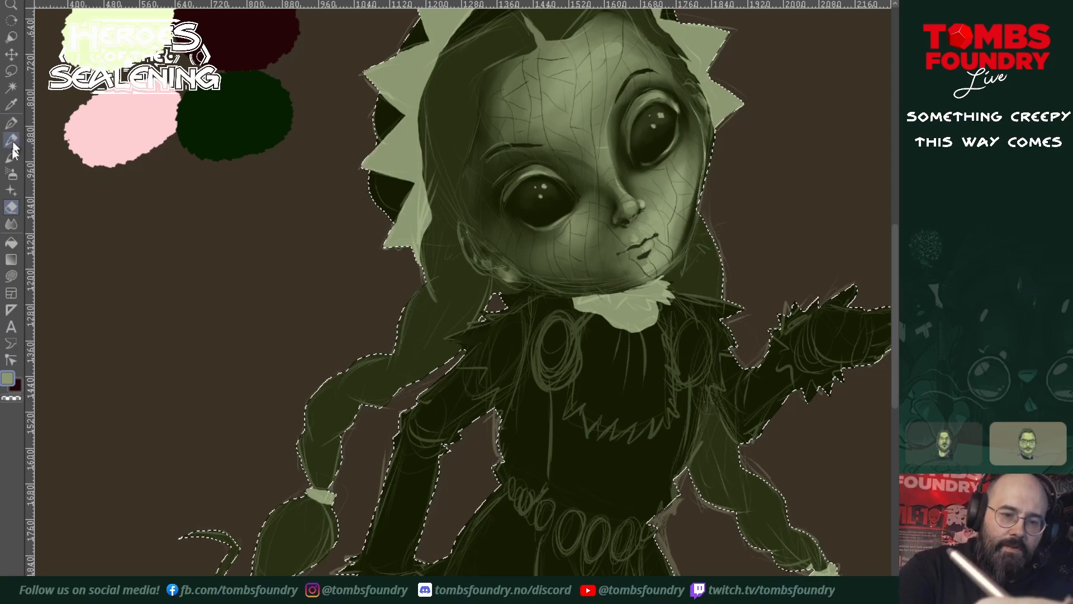
- Fill the pleated, jagged-edged bib hanging below the collar with the light green
{"action": "left_click", "coordinate": [11, 276]}
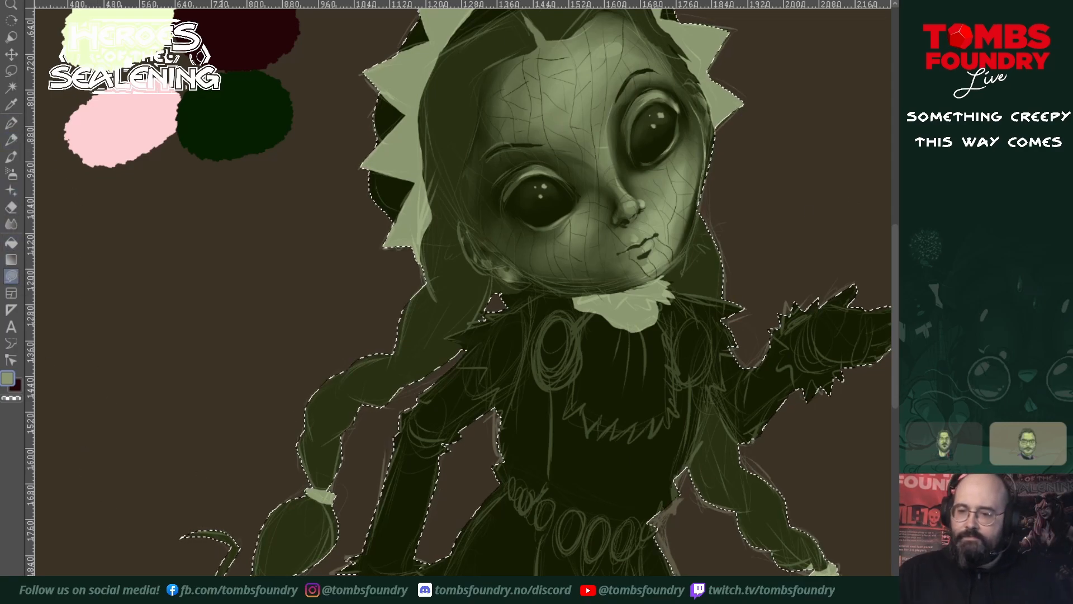
{"action": "mouse_move", "coordinate": [588, 313]}
{"action": "left_mouse_down"}
{"action": "mouse_move", "coordinate": [565, 419]}
{"action": "mouse_move", "coordinate": [581, 412]}
{"action": "mouse_move", "coordinate": [587, 429]}
{"action": "mouse_move", "coordinate": [597, 416]}
{"action": "mouse_move", "coordinate": [604, 435]}
{"action": "mouse_move", "coordinate": [611, 420]}
{"action": "mouse_move", "coordinate": [624, 435]}
{"action": "mouse_move", "coordinate": [633, 336]}
{"action": "mouse_move", "coordinate": [628, 304]}
{"action": "mouse_move", "coordinate": [608, 294]}
{"action": "left_mouse_up"}
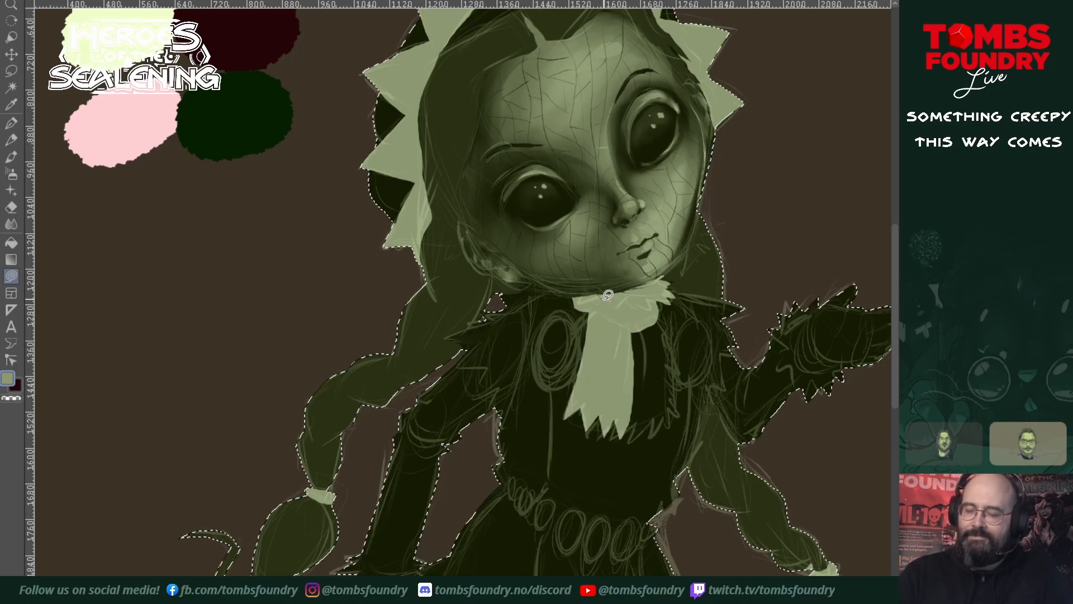
{"action": "mouse_move", "coordinate": [628, 420]}
{"action": "left_mouse_down"}
{"action": "mouse_move", "coordinate": [652, 437]}
{"action": "mouse_move", "coordinate": [659, 415]}
{"action": "mouse_move", "coordinate": [669, 429]}
{"action": "mouse_move", "coordinate": [676, 404]}
{"action": "mouse_move", "coordinate": [689, 411]}
{"action": "mouse_move", "coordinate": [676, 349]}
{"action": "mouse_move", "coordinate": [649, 302]}
{"action": "mouse_move", "coordinate": [615, 306]}
{"action": "left_mouse_up"}
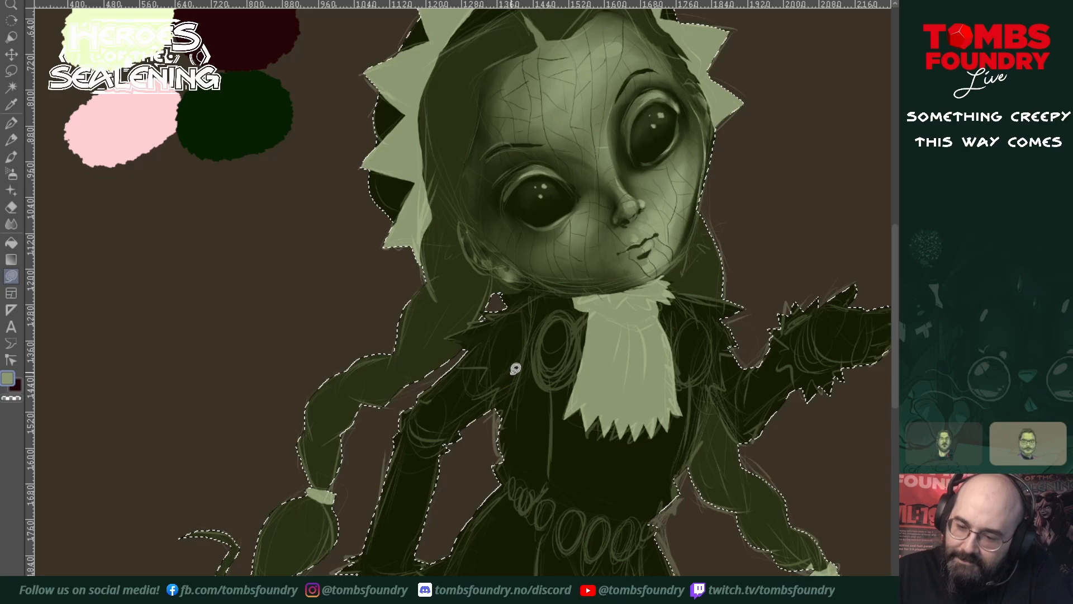
- Fill the spiky shoulder ruffles on both sides of the bib with the light green
{"action": "mouse_move", "coordinate": [517, 387]}
{"action": "left_mouse_down"}
{"action": "mouse_move", "coordinate": [532, 331]}
{"action": "mouse_move", "coordinate": [504, 305]}
{"action": "left_mouse_up"}
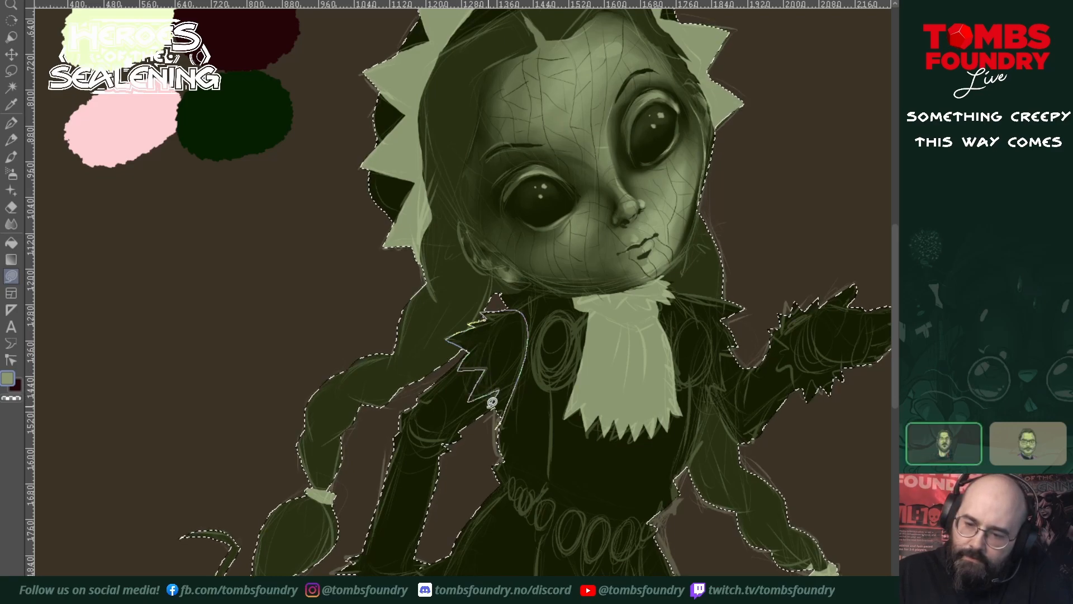
{"action": "left_click_drag", "start_coordinate": [505, 416], "coordinate": [505, 402]}
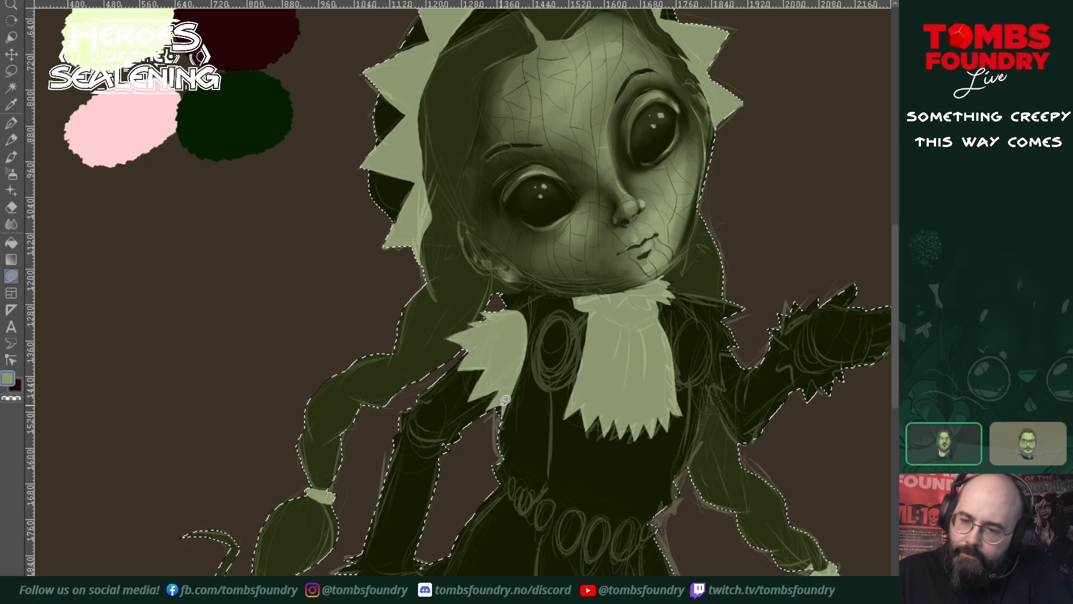
{"action": "mouse_move", "coordinate": [754, 419]}
{"action": "left_mouse_down"}
{"action": "mouse_move", "coordinate": [678, 458]}
{"action": "mouse_move", "coordinate": [601, 472]}
{"action": "left_mouse_up"}
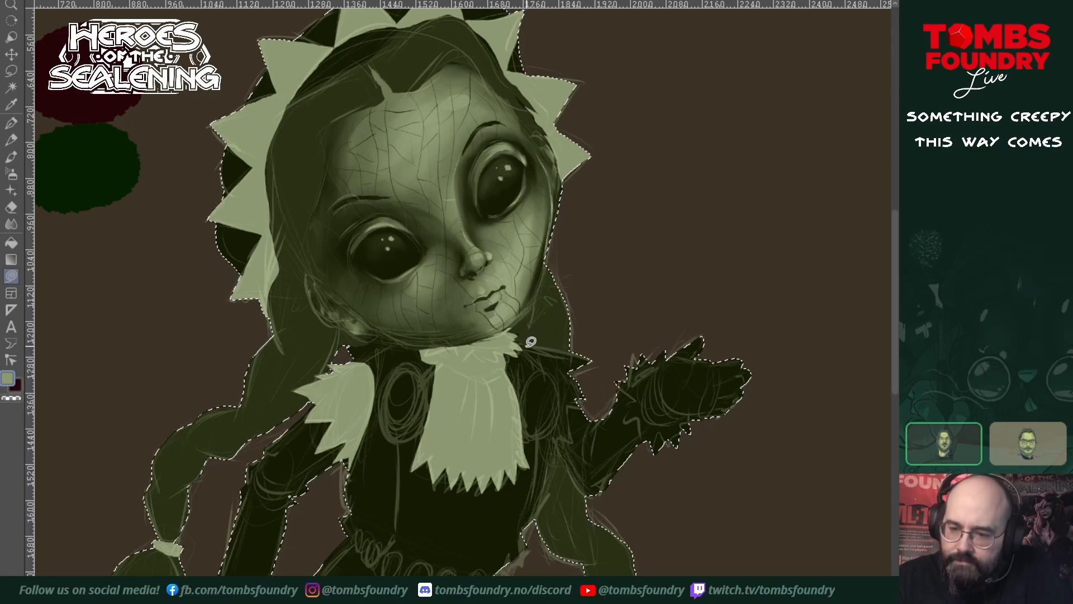
{"action": "left_click_drag", "start_coordinate": [528, 340], "coordinate": [543, 366]}
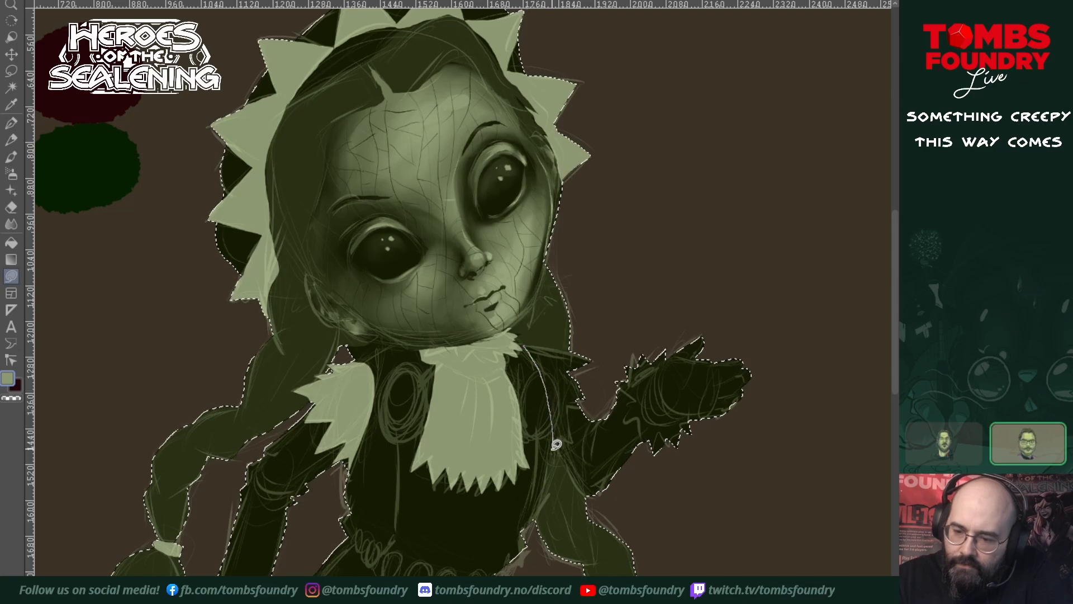
{"action": "mouse_move", "coordinate": [556, 454]}
{"action": "left_mouse_down"}
{"action": "mouse_move", "coordinate": [560, 437]}
{"action": "mouse_move", "coordinate": [577, 439]}
{"action": "left_mouse_up"}
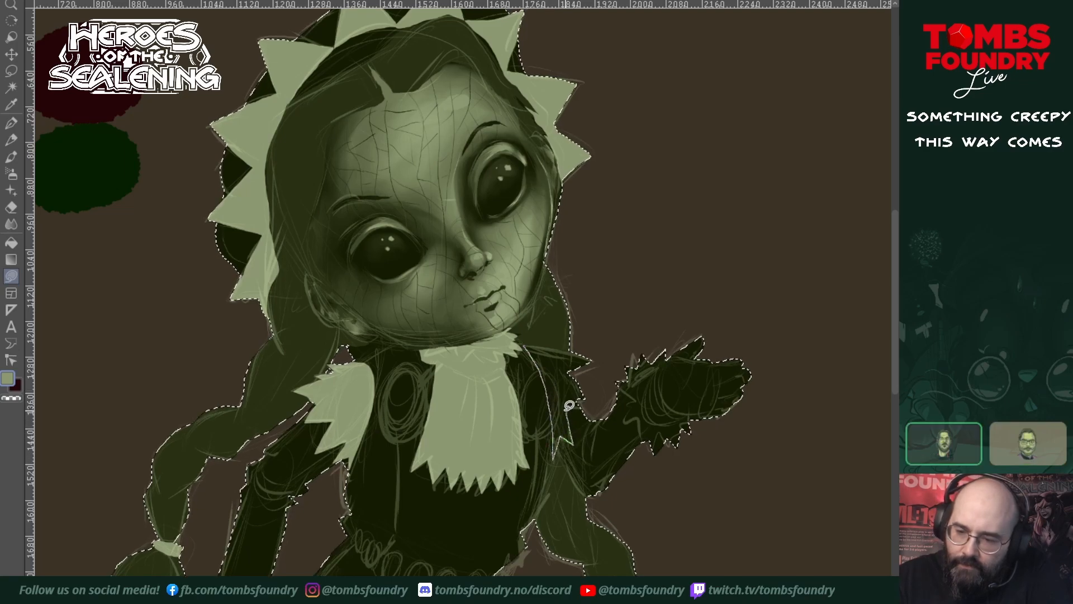
{"action": "mouse_move", "coordinate": [580, 395]}
{"action": "left_mouse_down"}
{"action": "mouse_move", "coordinate": [600, 354]}
{"action": "mouse_move", "coordinate": [534, 333]}
{"action": "left_mouse_up"}
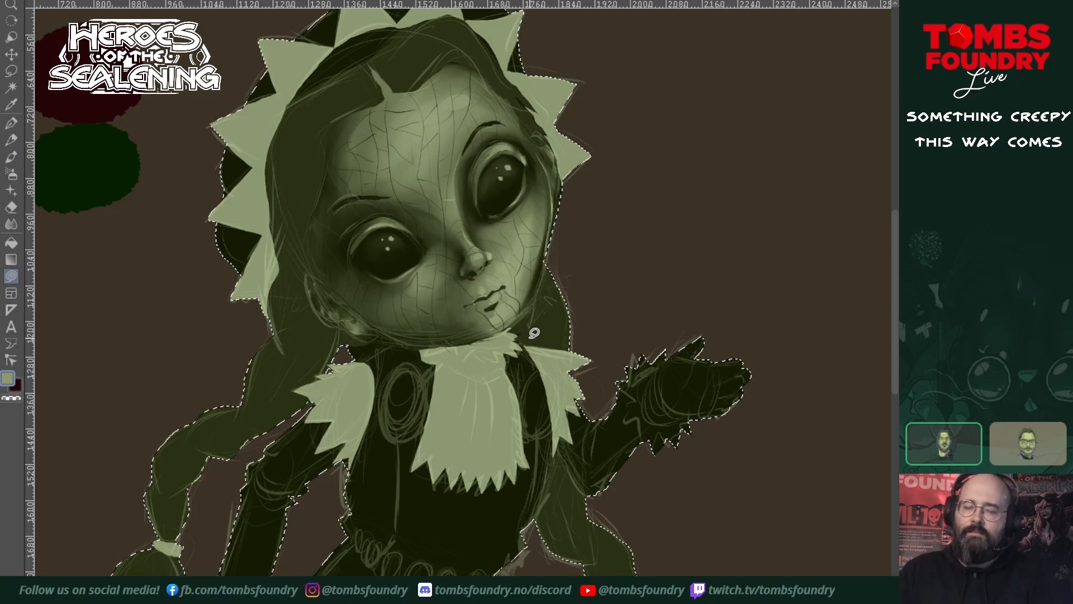
- Fill the lowered hand holding the knife and the open raised hand with the light green
{"action": "mouse_move", "coordinate": [628, 562]}
{"action": "left_mouse_down"}
{"action": "mouse_move", "coordinate": [635, 499]}
{"action": "mouse_move", "coordinate": [716, 365]}
{"action": "left_mouse_up"}
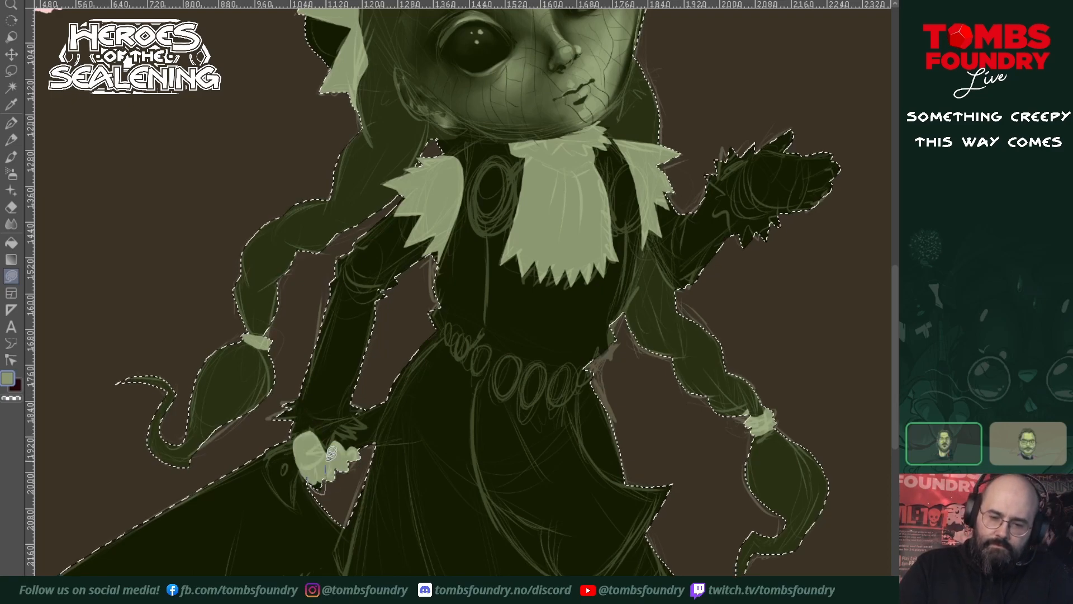
{"action": "left_click_drag", "start_coordinate": [685, 419], "coordinate": [482, 603]}
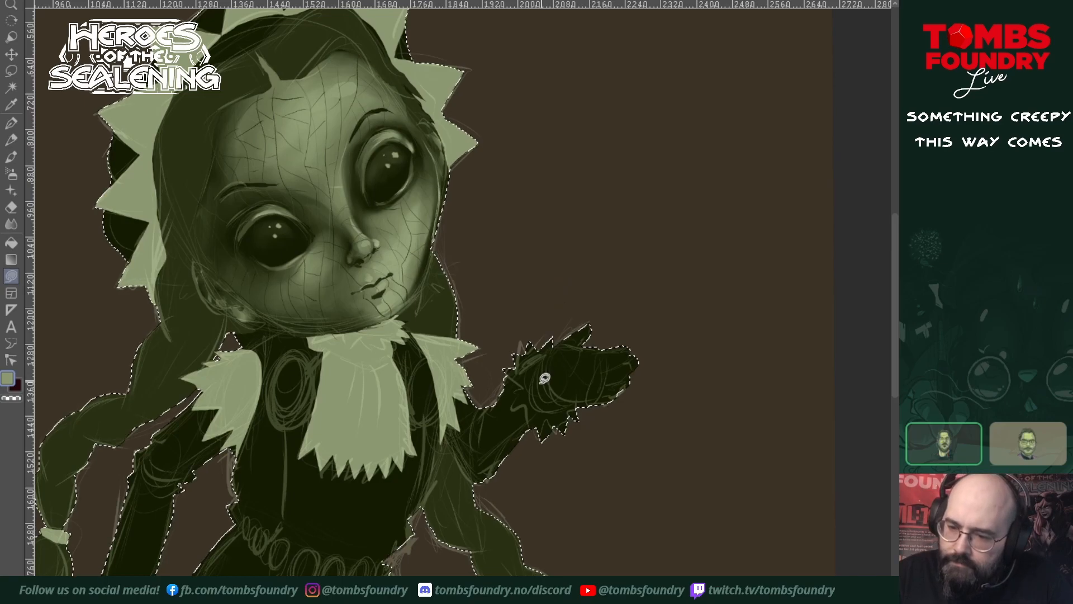
{"action": "mouse_move", "coordinate": [546, 356]}
{"action": "left_mouse_down"}
{"action": "mouse_move", "coordinate": [590, 313]}
{"action": "mouse_move", "coordinate": [635, 318]}
{"action": "mouse_move", "coordinate": [641, 390]}
{"action": "mouse_move", "coordinate": [557, 404]}
{"action": "mouse_move", "coordinate": [545, 388]}
{"action": "left_mouse_up"}
{"action": "left_click_drag", "start_coordinate": [606, 528], "coordinate": [663, 482]}
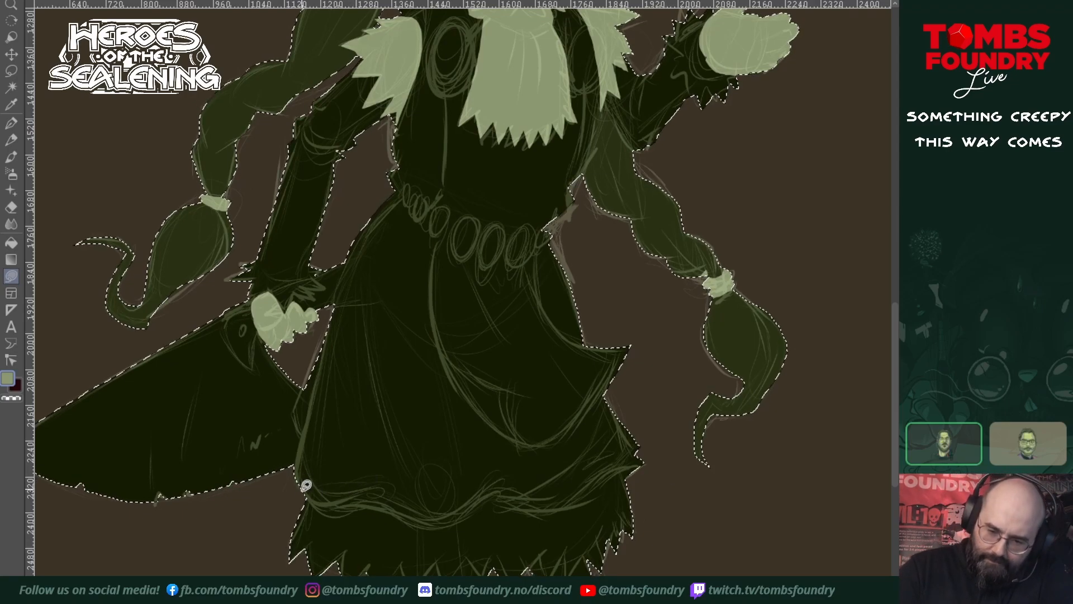
- Fill the ragged underskirt below the dress's wavy hem with light sage green
{"action": "mouse_move", "coordinate": [319, 501]}
{"action": "left_mouse_down"}
{"action": "mouse_move", "coordinate": [443, 526]}
{"action": "mouse_move", "coordinate": [501, 499]}
{"action": "mouse_move", "coordinate": [563, 512]}
{"action": "mouse_move", "coordinate": [632, 470]}
{"action": "left_mouse_up"}
{"action": "mouse_move", "coordinate": [654, 548]}
{"action": "left_mouse_down"}
{"action": "mouse_move", "coordinate": [622, 572]}
{"action": "mouse_move", "coordinate": [587, 553]}
{"action": "mouse_move", "coordinate": [570, 574]}
{"action": "mouse_move", "coordinate": [566, 551]}
{"action": "mouse_move", "coordinate": [553, 573]}
{"action": "mouse_move", "coordinate": [541, 551]}
{"action": "mouse_move", "coordinate": [529, 574]}
{"action": "mouse_move", "coordinate": [431, 570]}
{"action": "left_mouse_up"}
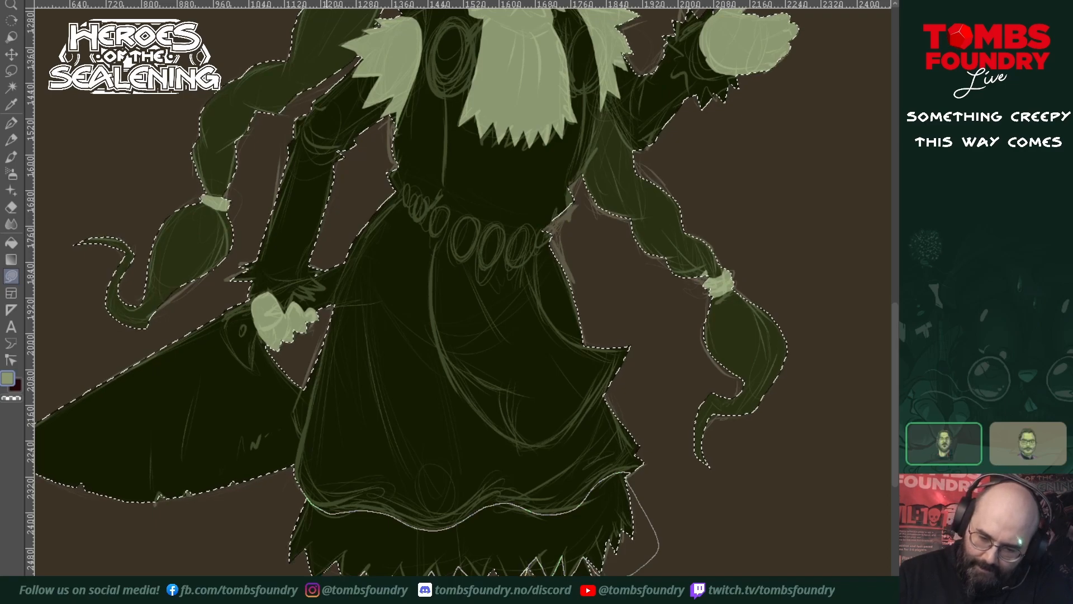
{"action": "key", "text": "ctrl+comma"}
{"action": "left_click_drag", "start_coordinate": [620, 382], "coordinate": [630, 529]}
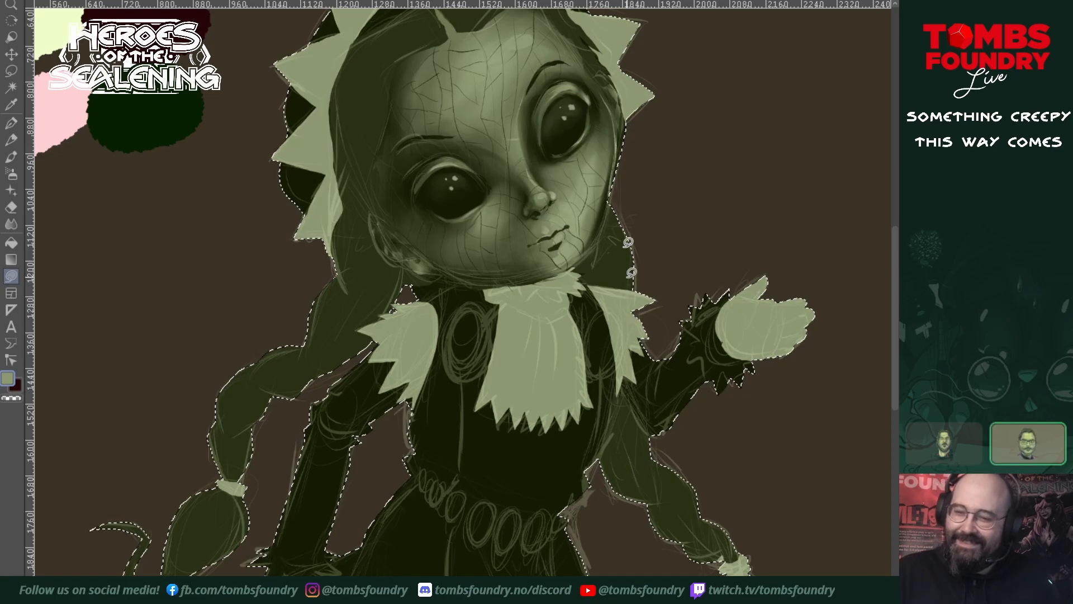
- Sample a mid green from the face and fill the two large ovals flanking the collar on the dress front
{"action": "left_click", "coordinate": [515, 205]}
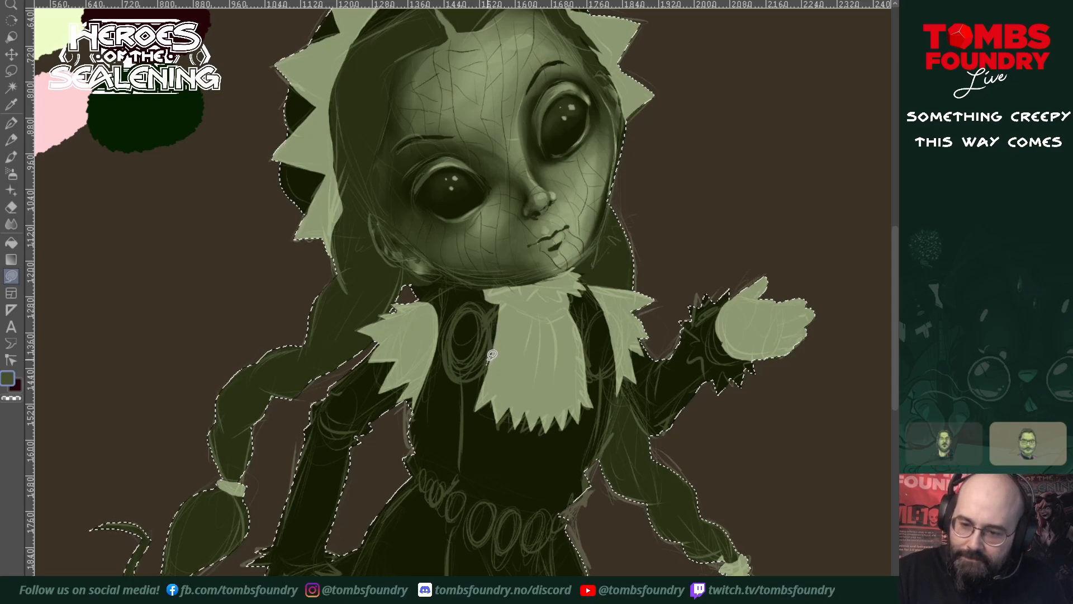
{"action": "mouse_move", "coordinate": [490, 307]}
{"action": "left_mouse_down"}
{"action": "mouse_move", "coordinate": [472, 294]}
{"action": "mouse_move", "coordinate": [455, 313]}
{"action": "mouse_move", "coordinate": [448, 363]}
{"action": "mouse_move", "coordinate": [467, 375]}
{"action": "mouse_move", "coordinate": [484, 363]}
{"action": "left_mouse_up"}
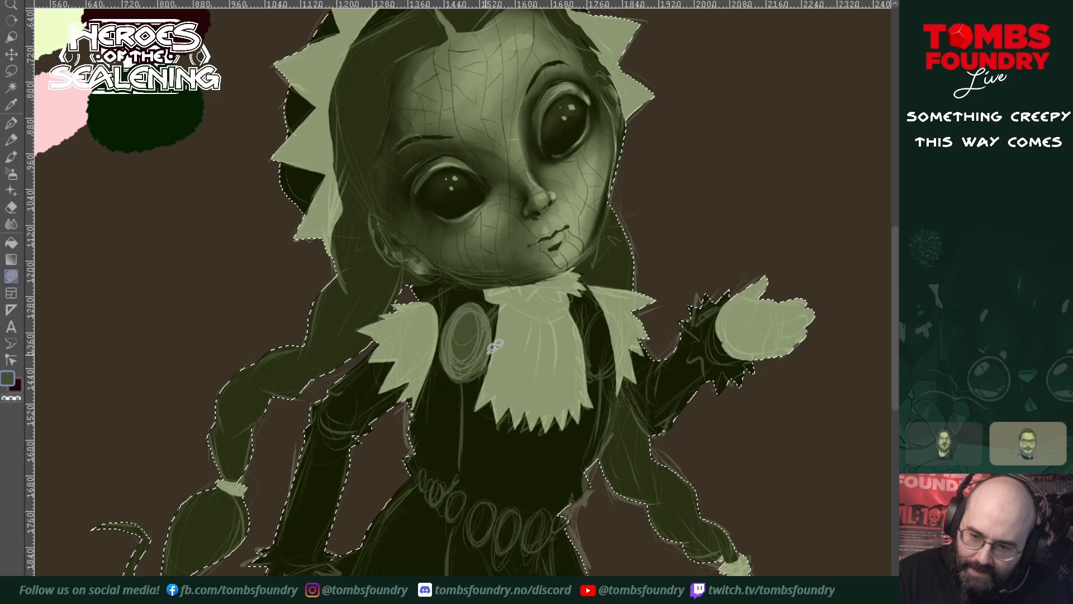
{"action": "mouse_move", "coordinate": [600, 306]}
{"action": "left_mouse_down"}
{"action": "mouse_move", "coordinate": [587, 371]}
{"action": "mouse_move", "coordinate": [614, 372]}
{"action": "left_mouse_up"}
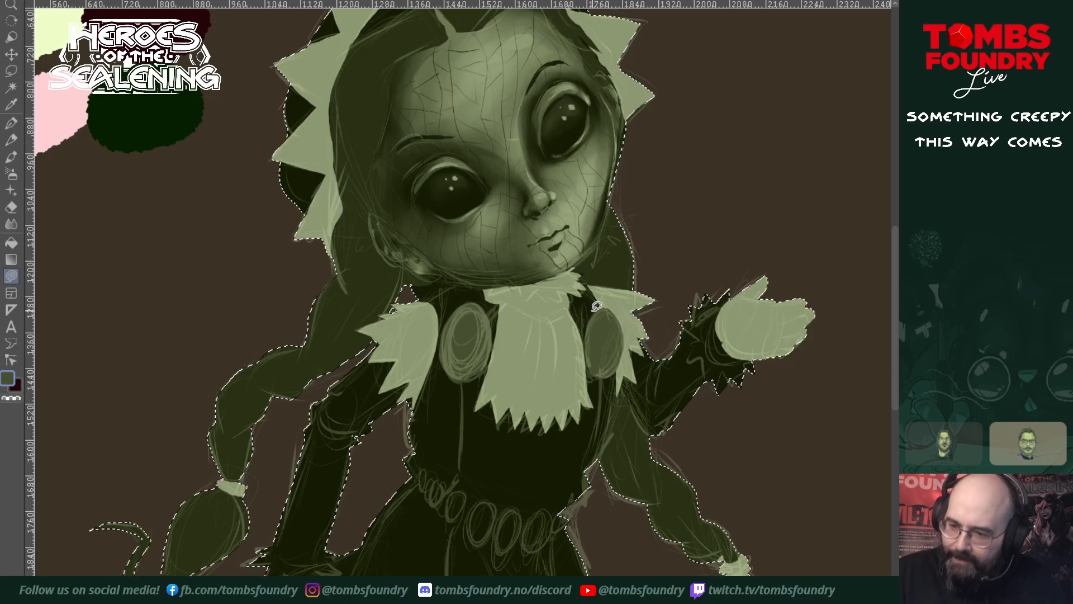
- Fill the row of ovals along the doll's belt with the same mid green
{"action": "scroll", "coordinate": [679, 279], "scroll_direction": "down", "scroll_amount": 10}
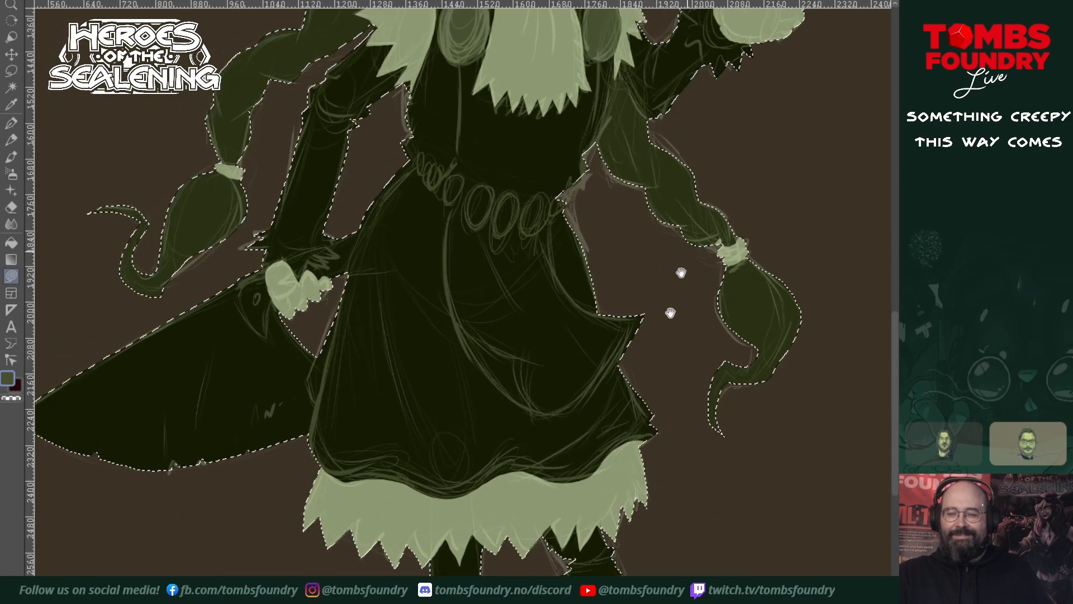
{"action": "left_click_drag", "start_coordinate": [677, 288], "coordinate": [632, 462]}
{"action": "mouse_move", "coordinate": [451, 441]}
{"action": "left_mouse_down"}
{"action": "mouse_move", "coordinate": [448, 475]}
{"action": "mouse_move", "coordinate": [468, 461]}
{"action": "mouse_move", "coordinate": [468, 430]}
{"action": "mouse_move", "coordinate": [474, 474]}
{"action": "mouse_move", "coordinate": [498, 435]}
{"action": "left_mouse_up"}
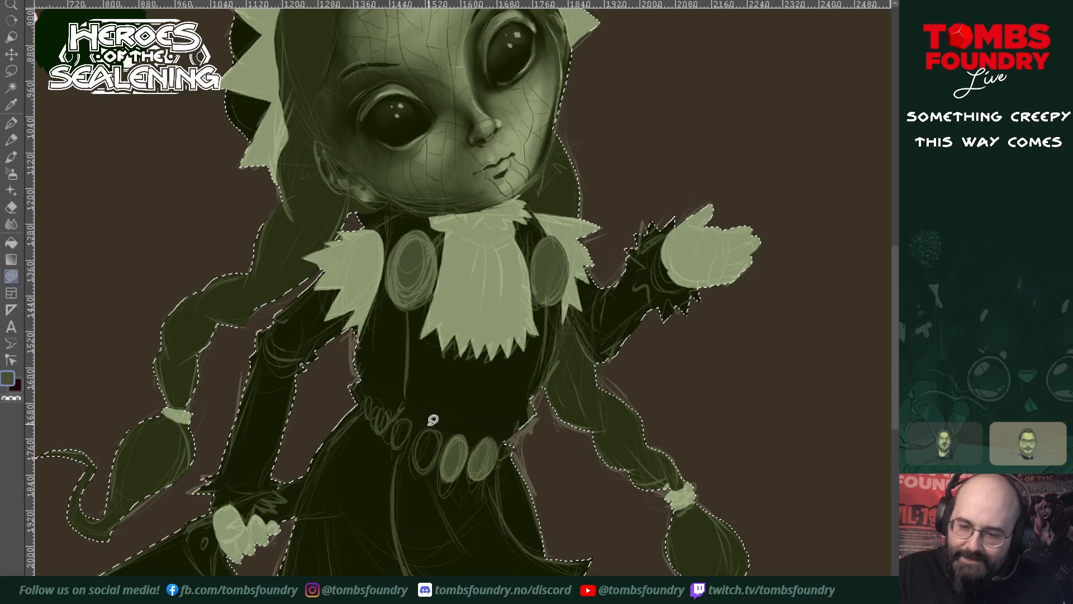
{"action": "mouse_move", "coordinate": [428, 425]}
{"action": "left_mouse_down"}
{"action": "mouse_move", "coordinate": [418, 467]}
{"action": "mouse_move", "coordinate": [435, 463]}
{"action": "mouse_move", "coordinate": [446, 433]}
{"action": "mouse_move", "coordinate": [431, 424]}
{"action": "mouse_move", "coordinate": [393, 440]}
{"action": "mouse_move", "coordinate": [404, 447]}
{"action": "mouse_move", "coordinate": [420, 422]}
{"action": "mouse_move", "coordinate": [410, 411]}
{"action": "mouse_move", "coordinate": [380, 427]}
{"action": "mouse_move", "coordinate": [391, 425]}
{"action": "mouse_move", "coordinate": [386, 390]}
{"action": "left_mouse_up"}
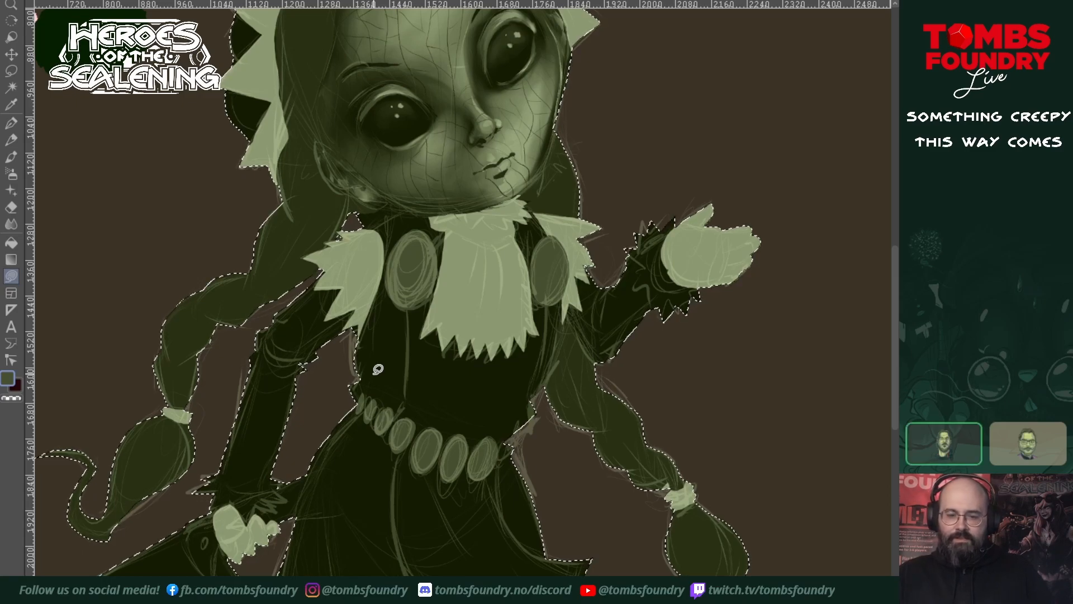
- Fill the large cleaver's blade with mid green, leaving the pointed section beside the gripping hand dark
{"action": "mouse_move", "coordinate": [486, 556]}
{"action": "left_mouse_down"}
{"action": "mouse_move", "coordinate": [537, 515]}
{"action": "mouse_move", "coordinate": [762, 434]}
{"action": "mouse_move", "coordinate": [749, 436]}
{"action": "left_mouse_up"}
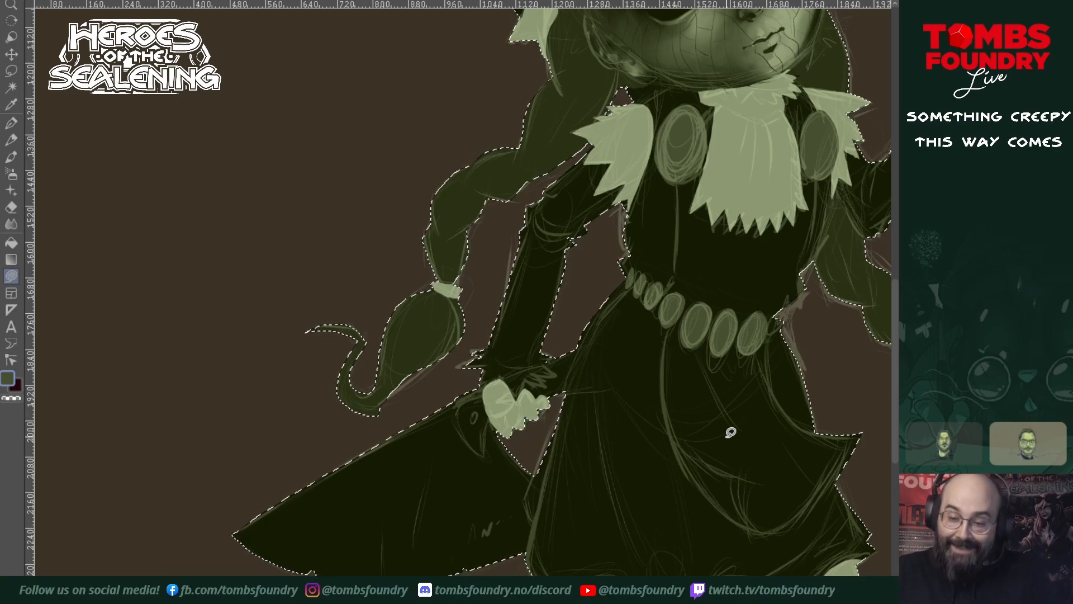
{"action": "mouse_move", "coordinate": [458, 395]}
{"action": "left_mouse_down"}
{"action": "mouse_move", "coordinate": [466, 439]}
{"action": "mouse_move", "coordinate": [487, 451]}
{"action": "left_mouse_up"}
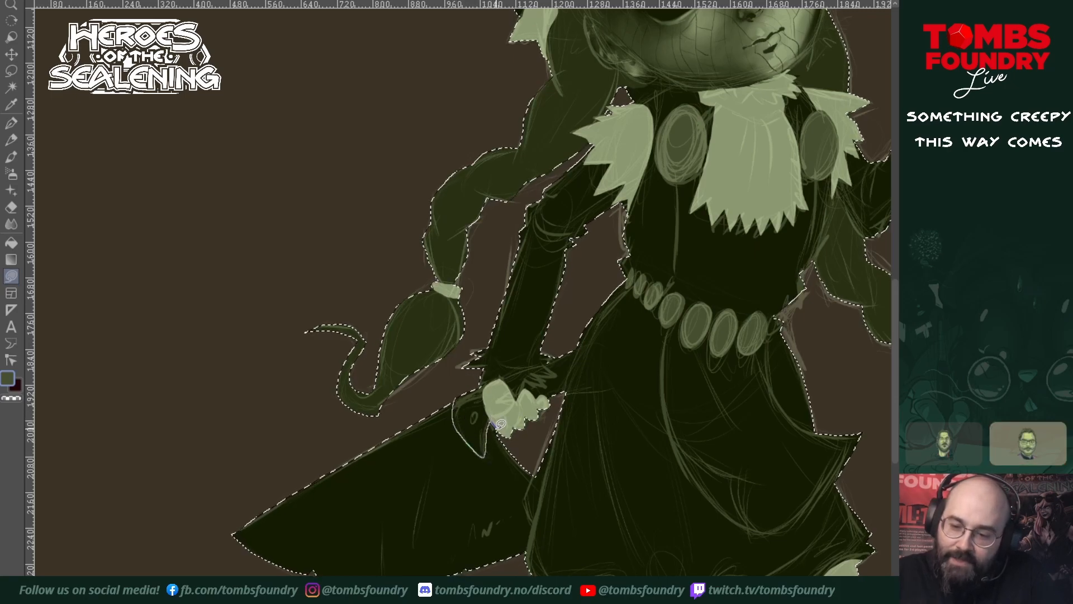
{"action": "mouse_move", "coordinate": [505, 432]}
{"action": "left_mouse_down"}
{"action": "mouse_move", "coordinate": [539, 471]}
{"action": "mouse_move", "coordinate": [519, 572]}
{"action": "mouse_move", "coordinate": [186, 550]}
{"action": "mouse_move", "coordinate": [350, 450]}
{"action": "left_mouse_up"}
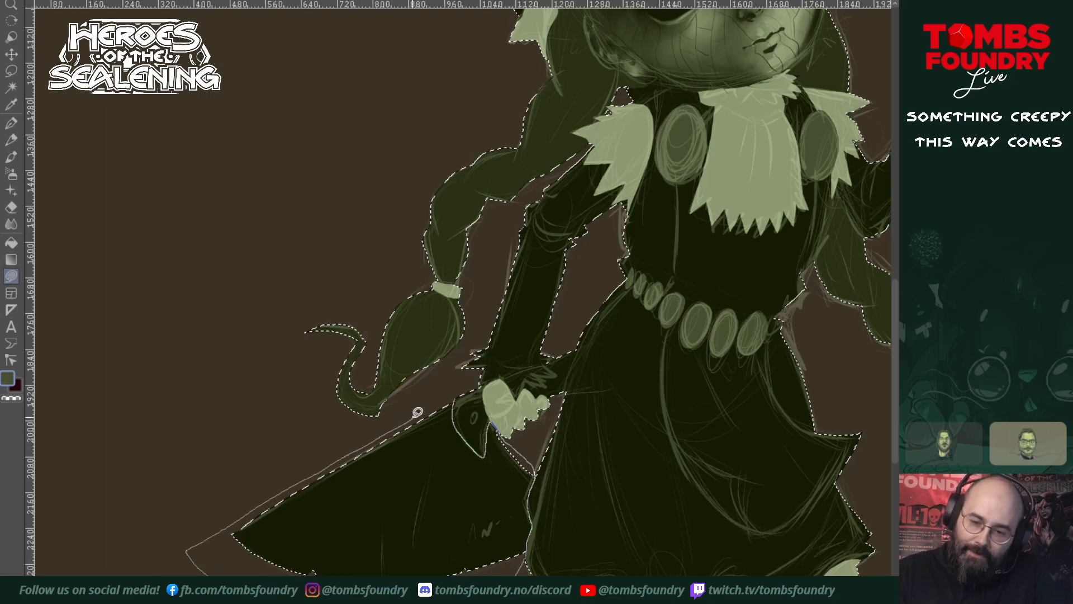
{"action": "left_click_drag", "start_coordinate": [438, 394], "coordinate": [454, 397]}
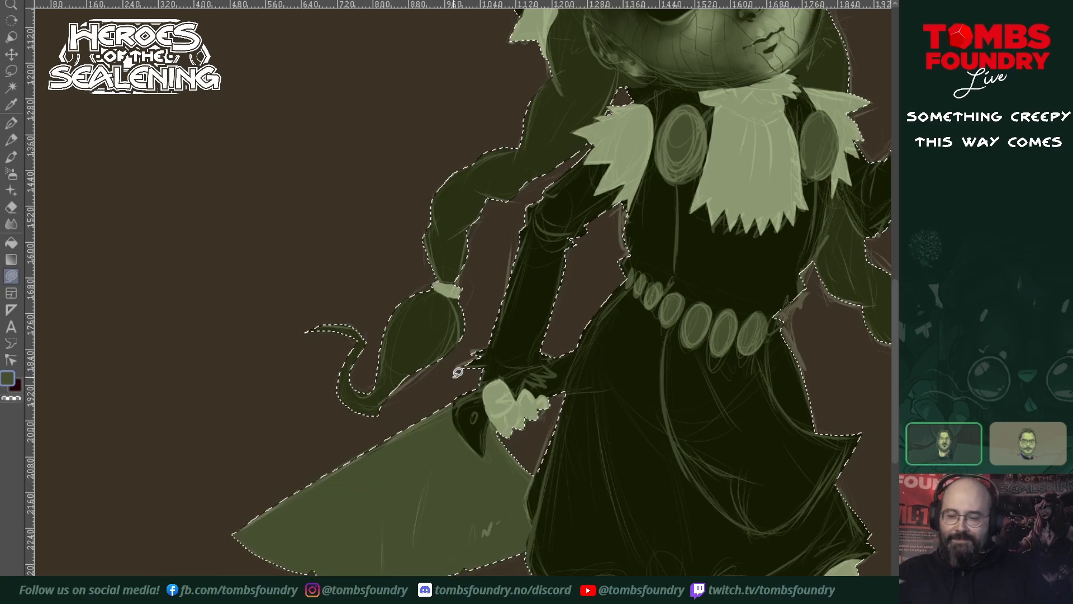
- Fill the legs between the ragged underskirt and the dark shoes with mid green
{"action": "left_click_drag", "start_coordinate": [732, 480], "coordinate": [588, 353]}
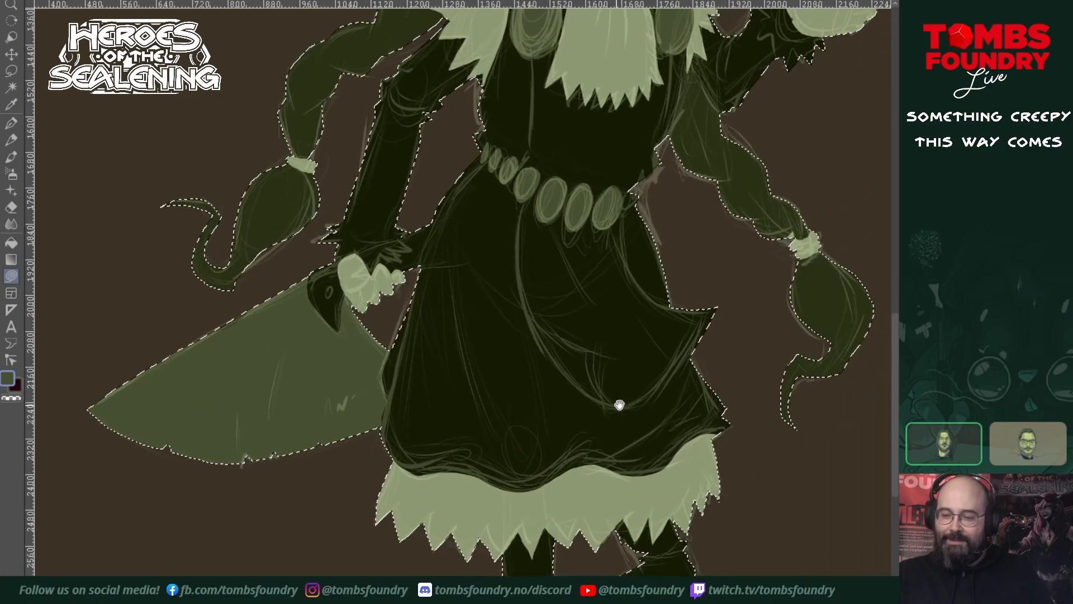
{"action": "mouse_move", "coordinate": [663, 453]}
{"action": "left_mouse_down"}
{"action": "mouse_move", "coordinate": [606, 535]}
{"action": "mouse_move", "coordinate": [672, 442]}
{"action": "left_mouse_up"}
{"action": "left_click_drag", "start_coordinate": [679, 354], "coordinate": [661, 479]}
{"action": "key", "text": "z"}
{"action": "left_click", "coordinate": [653, 444], "text": "ctrl"}
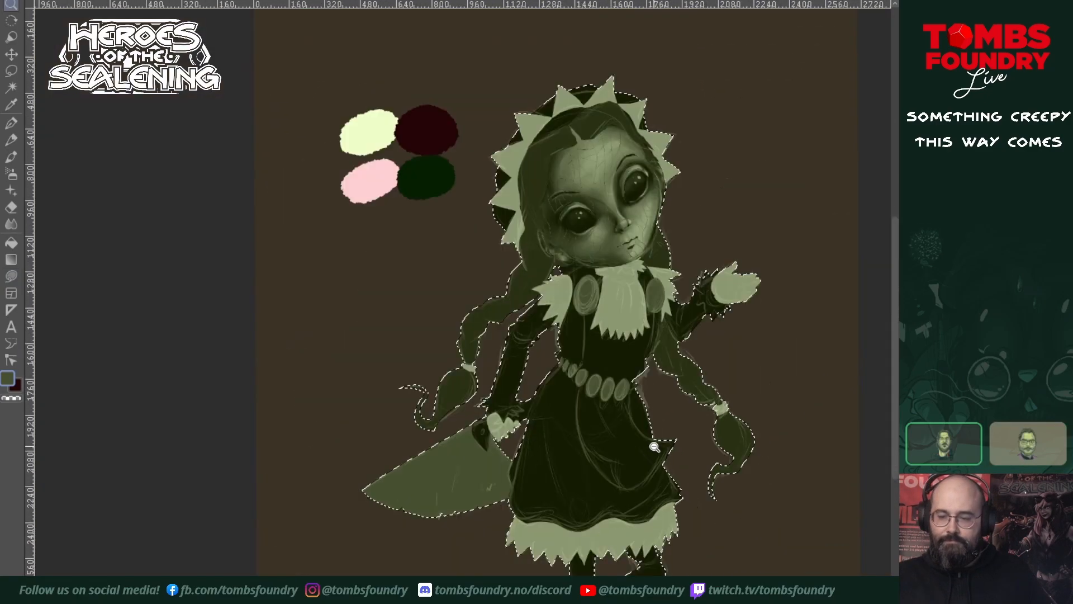
{"action": "left_click", "coordinate": [657, 438]}
{"action": "left_click_drag", "start_coordinate": [640, 464], "coordinate": [666, 466]}
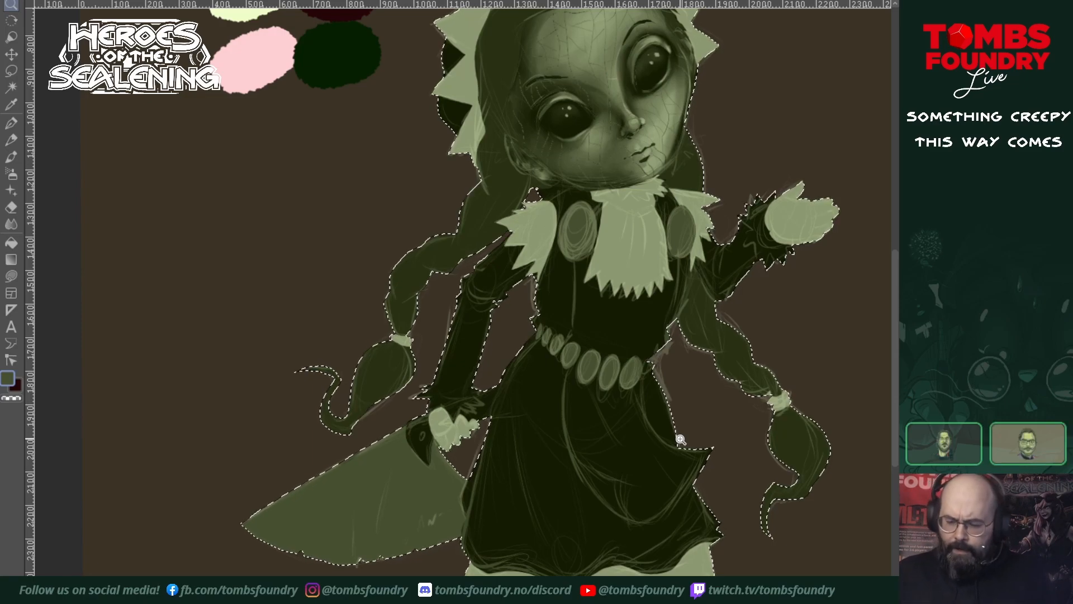
{"action": "mouse_move", "coordinate": [689, 532]}
{"action": "left_mouse_down"}
{"action": "mouse_move", "coordinate": [666, 378]}
{"action": "mouse_move", "coordinate": [643, 450]}
{"action": "left_mouse_up"}
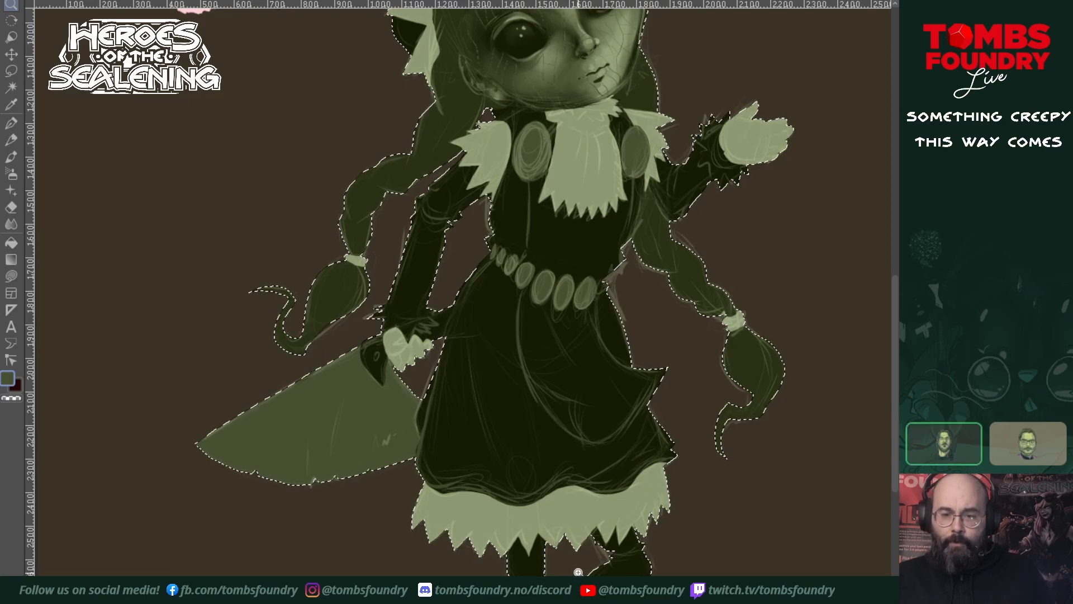
{"action": "key", "text": "p"}
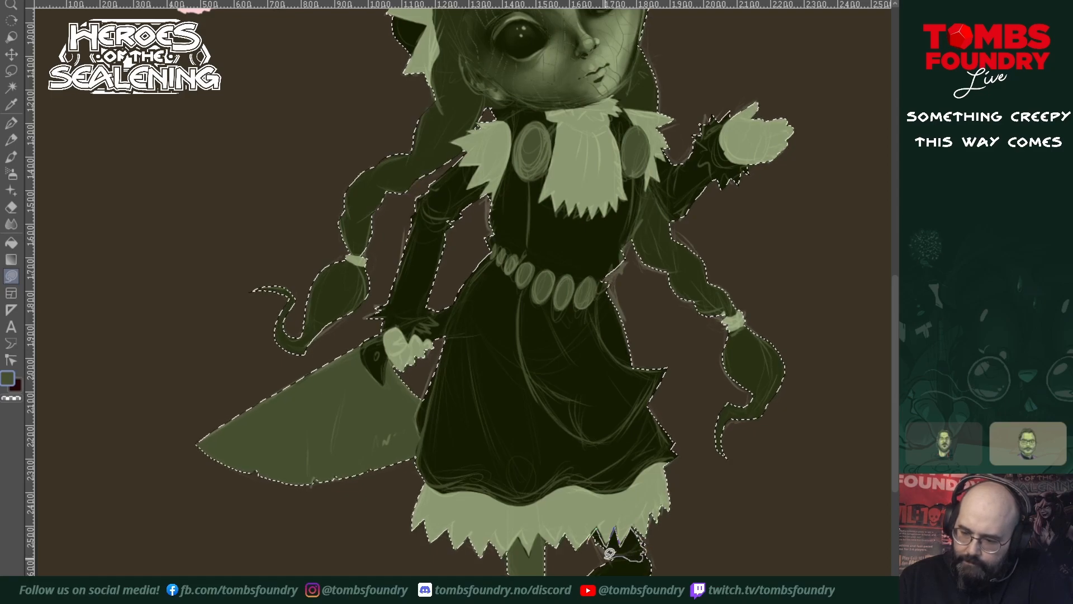
- Clear the selection around the doll and hide the sketch lines, leaving only the flat colours and painted face
{"action": "left_click_drag", "start_coordinate": [687, 275], "coordinate": [574, 527]}
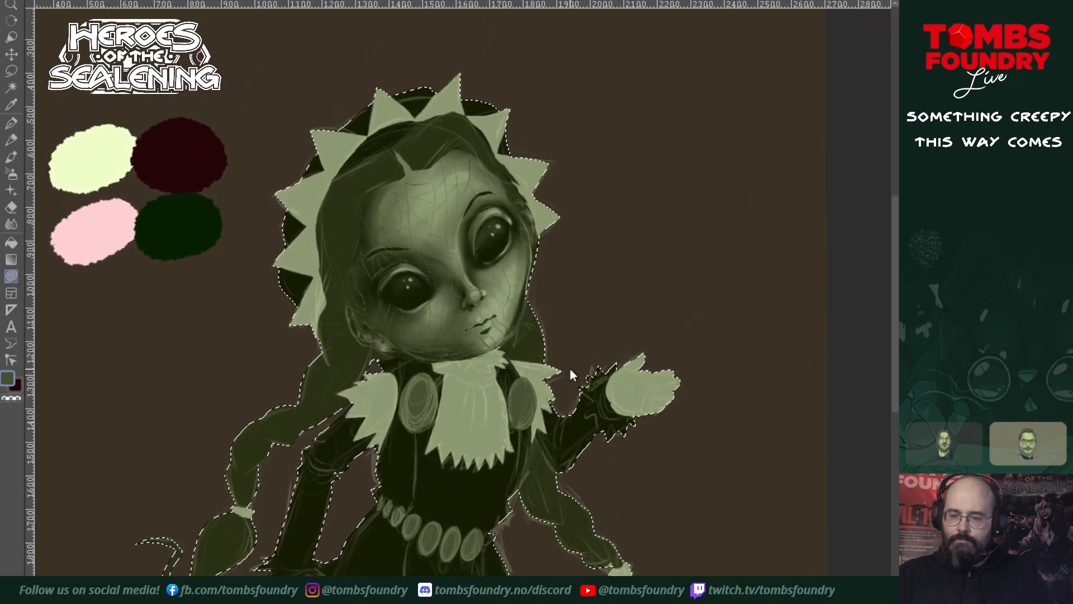
{"action": "key", "text": "z"}
{"action": "left_click", "coordinate": [584, 460], "text": "ctrl"}
{"action": "scroll", "coordinate": [584, 460], "scroll_direction": "down", "scroll_amount": 5}
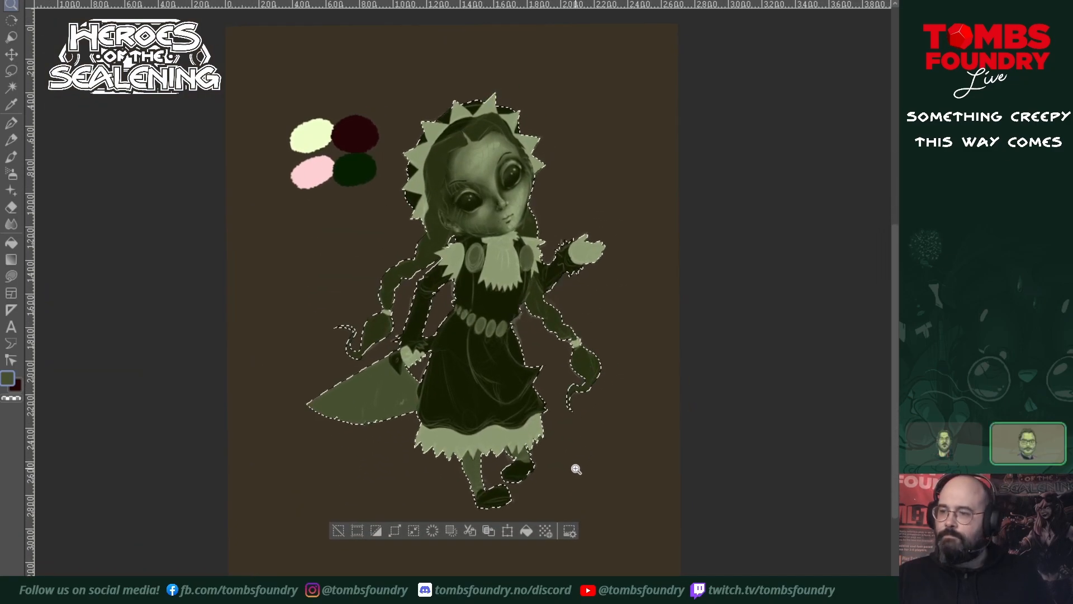
{"action": "key", "text": "ctrl+shift+a"}
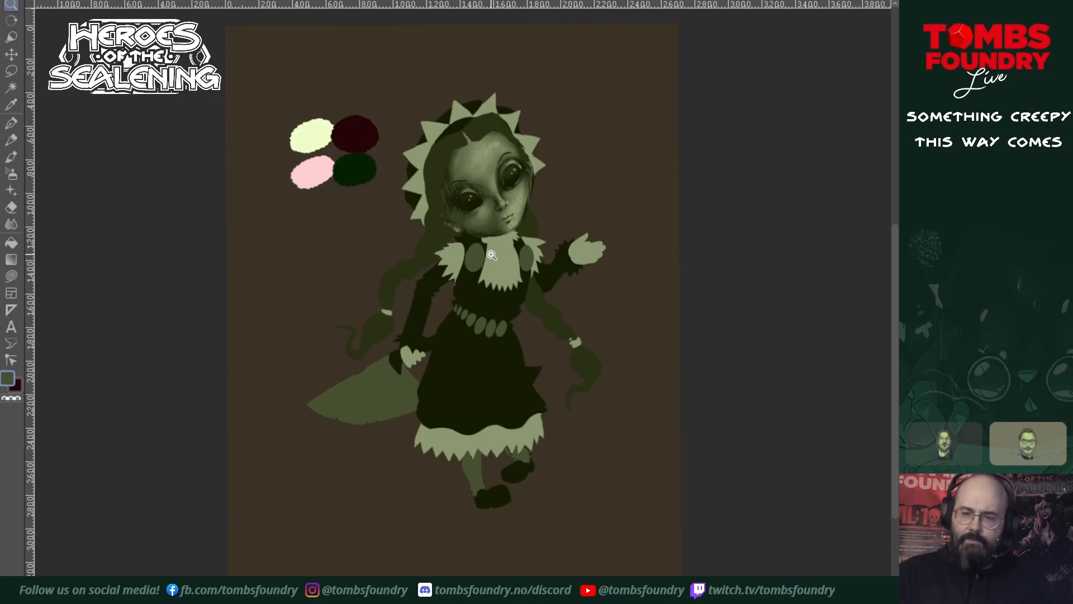
- Sample the hair's dark green and brush shading into the hair beside the parting, under the bonnet's edge
{"action": "scroll", "coordinate": [518, 195], "scroll_direction": "up", "scroll_amount": 3}
{"action": "left_click_drag", "start_coordinate": [515, 220], "coordinate": [532, 375]}
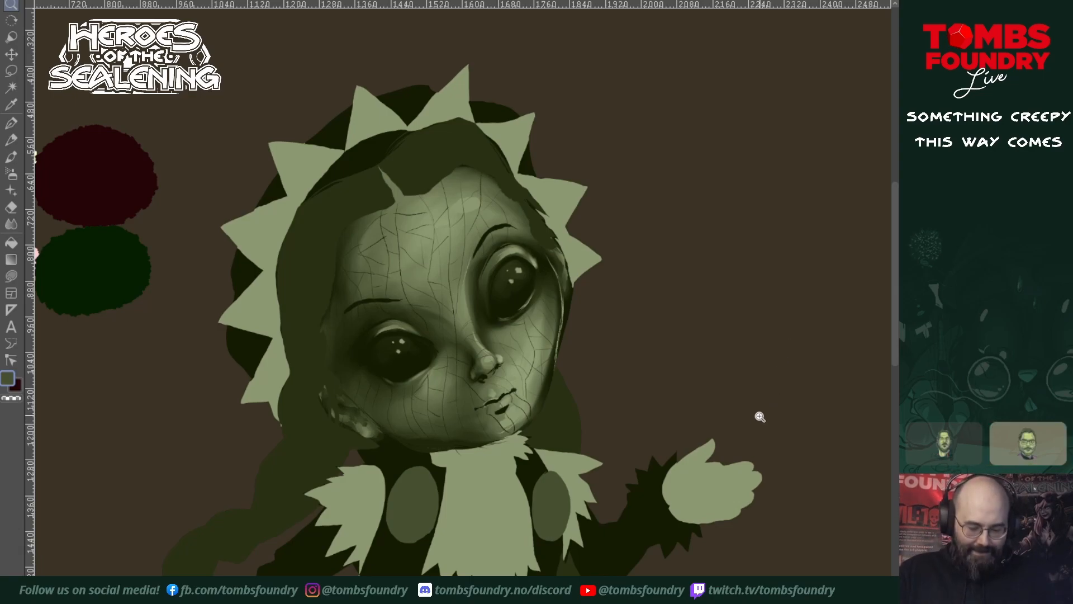
{"action": "key", "text": "p"}
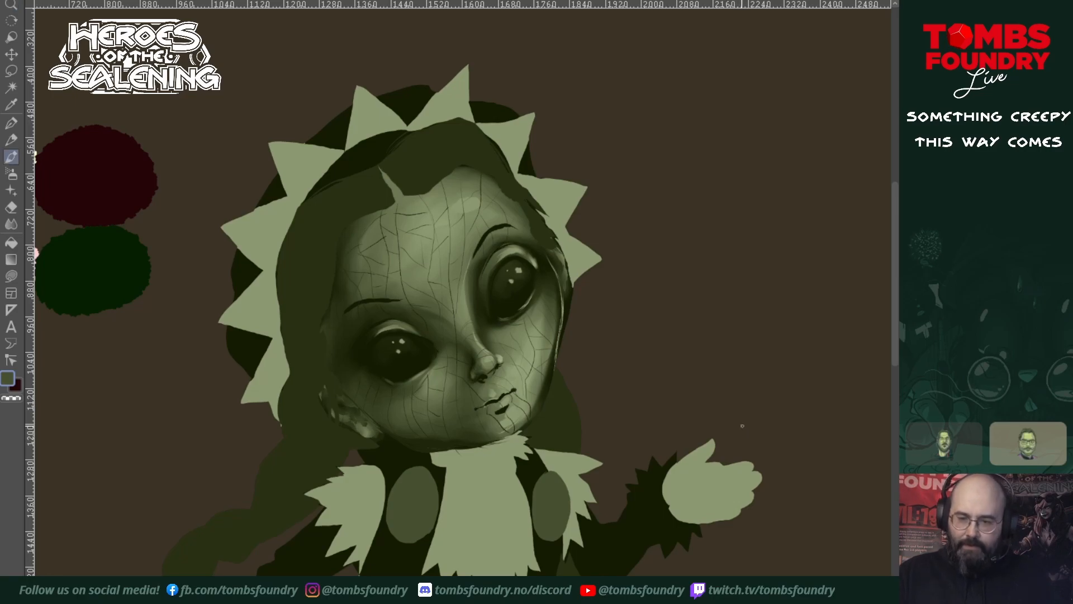
{"action": "left_click", "coordinate": [425, 162], "text": "ctrl"}
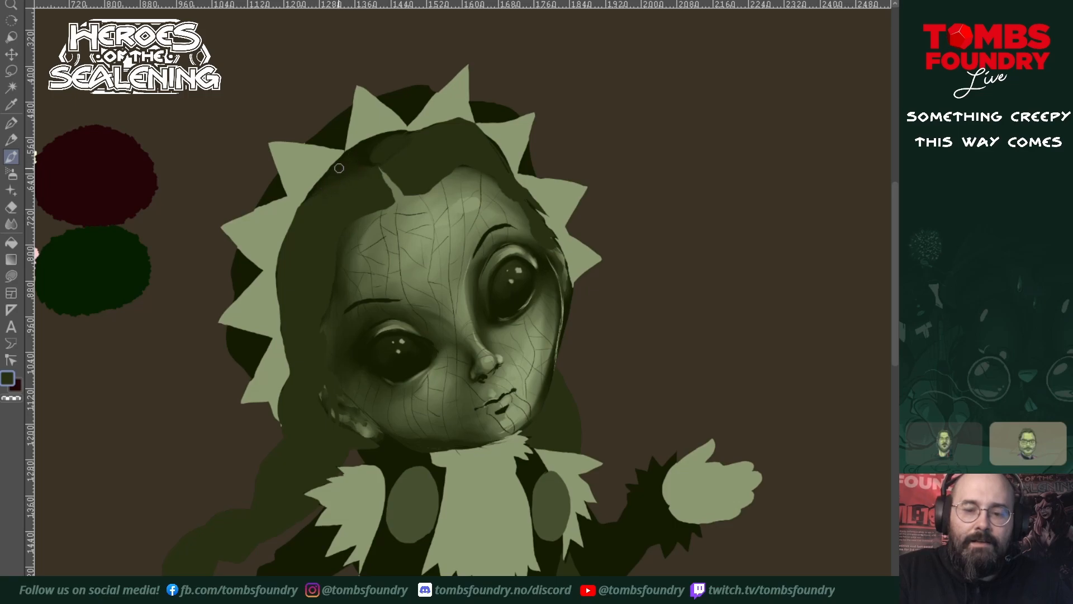
- Restore the figure selection, sample the dress's near-black green and shade the hair between the bonnet frill and the face
{"action": "mouse_move", "coordinate": [591, 466]}
{"action": "left_mouse_down"}
{"action": "mouse_move", "coordinate": [639, 362]}
{"action": "mouse_move", "coordinate": [632, 351]}
{"action": "left_mouse_up"}
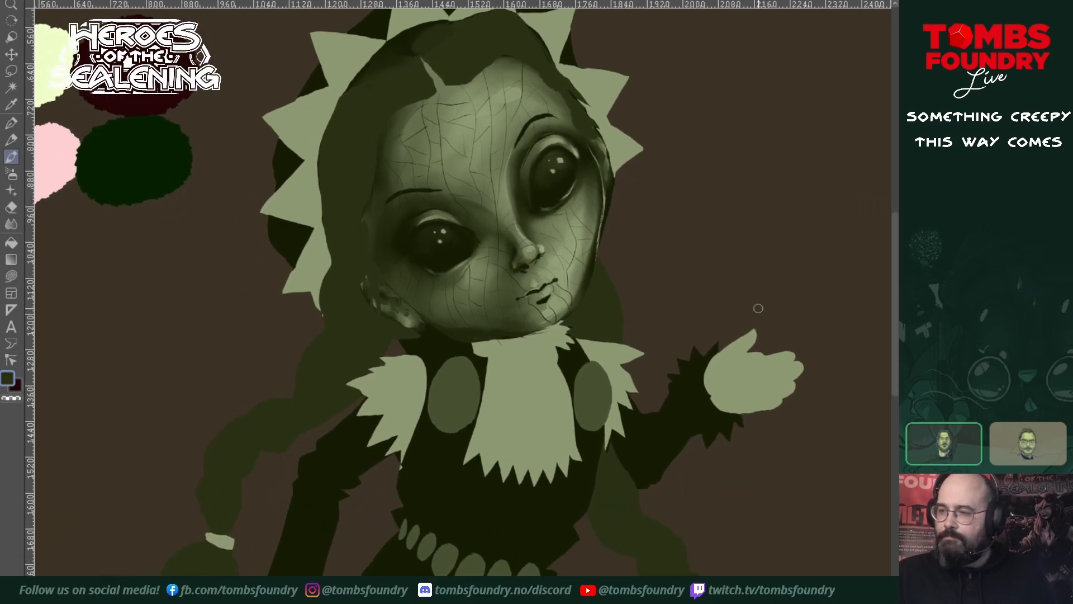
{"action": "key", "text": "ctrl+shift+d"}
{"action": "left_click", "coordinate": [436, 465], "text": "alt"}
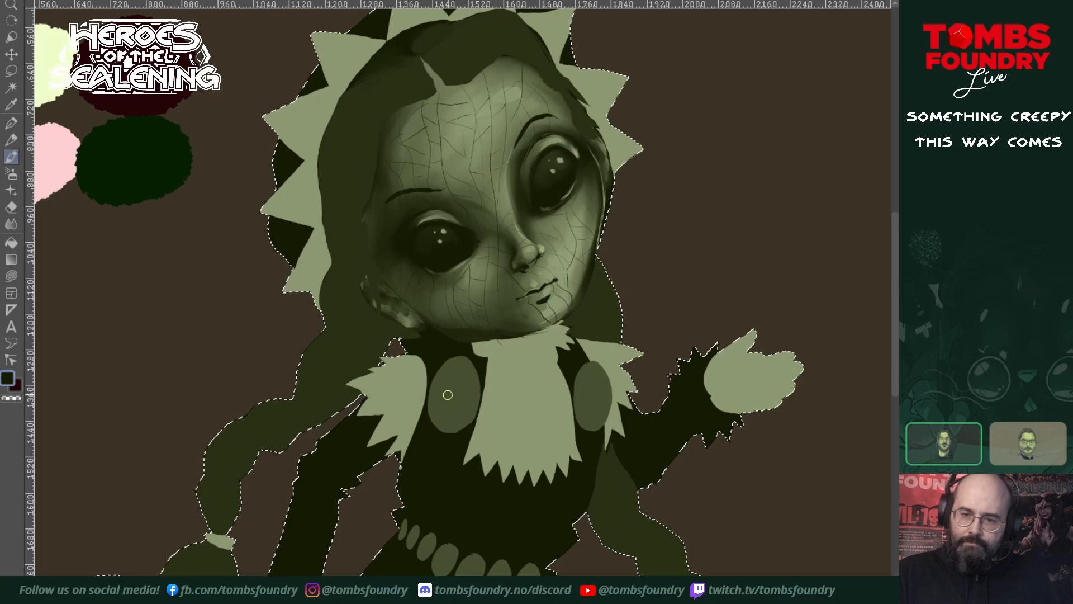
{"action": "left_click_drag", "start_coordinate": [384, 184], "coordinate": [370, 277]}
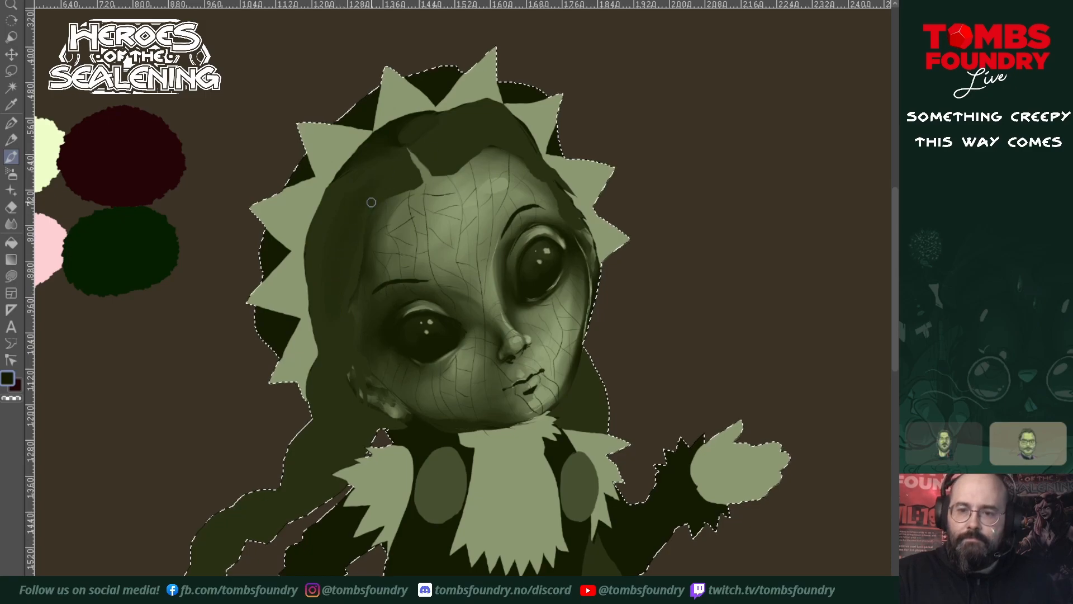
- Draw fine dark hair strands with a pen down the side of the face, from the parting past the ear
{"action": "key", "text": "k"}
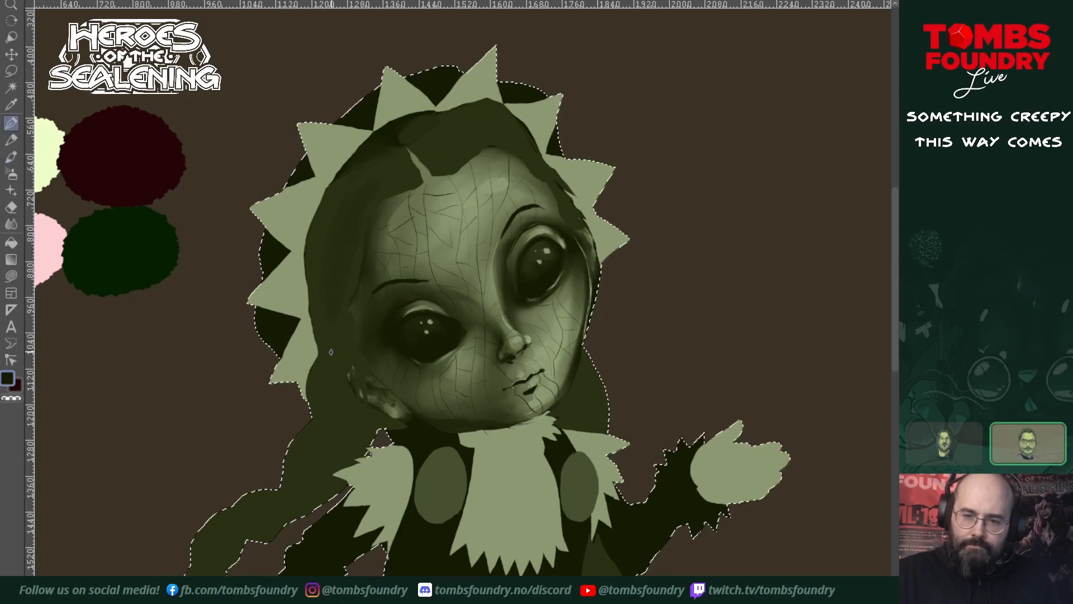
{"action": "mouse_move", "coordinate": [332, 364]}
{"action": "left_mouse_down"}
{"action": "mouse_move", "coordinate": [344, 346]}
{"action": "mouse_move", "coordinate": [345, 316]}
{"action": "left_mouse_up"}
{"action": "left_click_drag", "start_coordinate": [339, 383], "coordinate": [348, 326]}
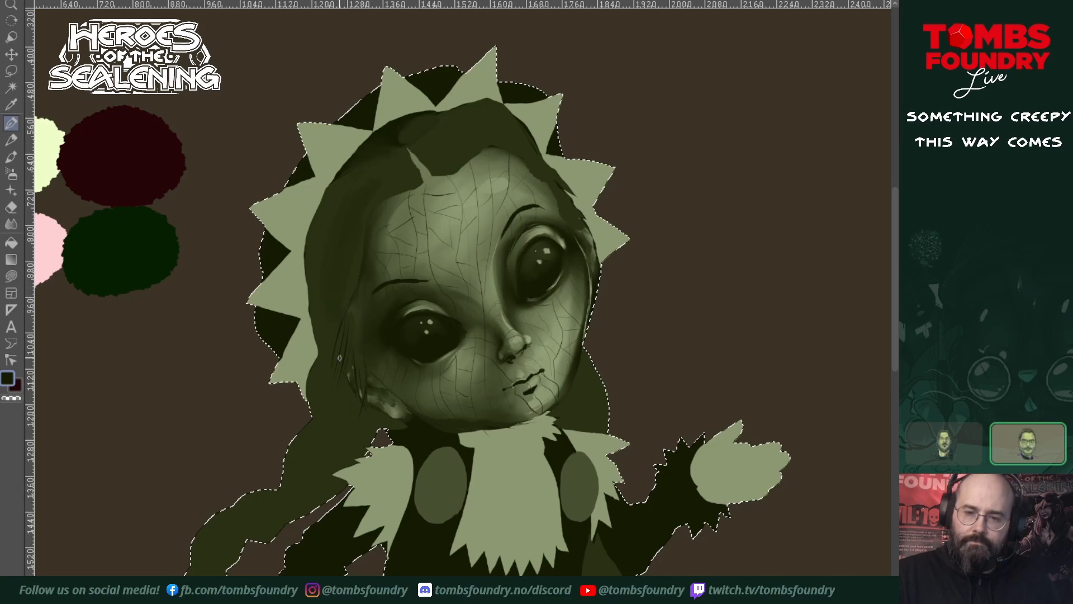
{"action": "left_click_drag", "start_coordinate": [333, 308], "coordinate": [348, 241]}
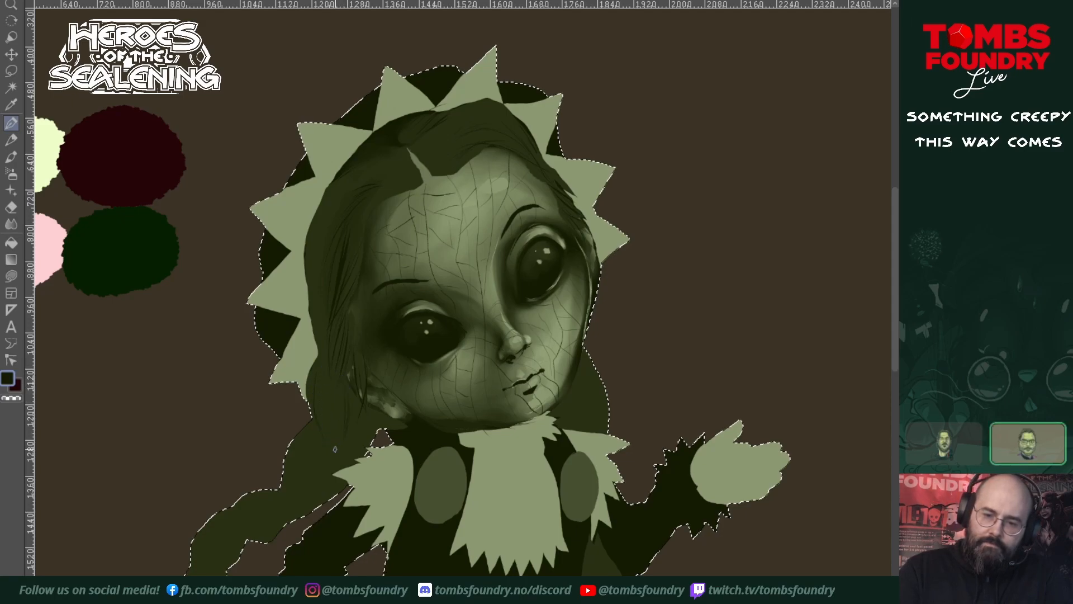
- Draw dark strands where the hair gathers below the ear and runs into the top of the braid
{"action": "mouse_move", "coordinate": [448, 528]}
{"action": "left_mouse_down"}
{"action": "mouse_move", "coordinate": [554, 430]}
{"action": "mouse_move", "coordinate": [547, 440]}
{"action": "left_mouse_up"}
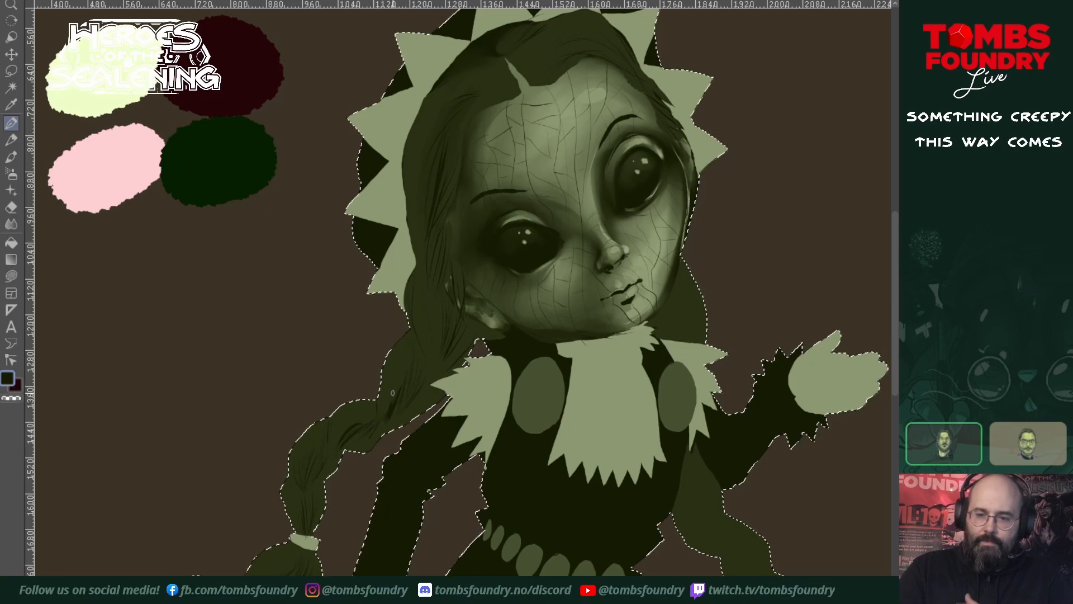
{"action": "mouse_move", "coordinate": [405, 403]}
{"action": "left_mouse_down"}
{"action": "mouse_move", "coordinate": [422, 363]}
{"action": "mouse_move", "coordinate": [440, 363]}
{"action": "left_mouse_up"}
{"action": "left_click_drag", "start_coordinate": [425, 316], "coordinate": [440, 356]}
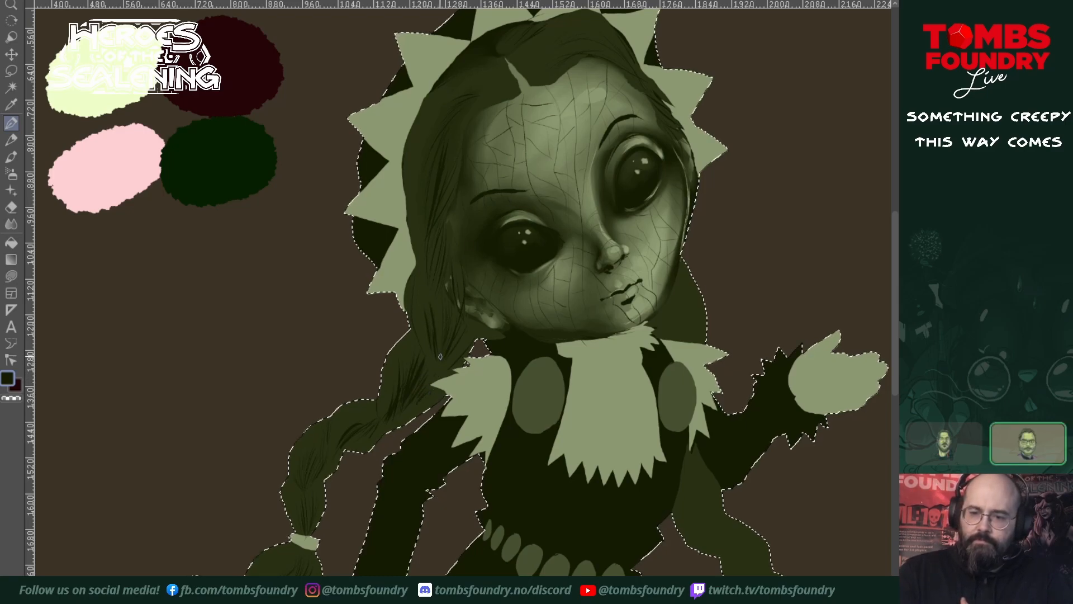
{"action": "left_click_drag", "start_coordinate": [436, 301], "coordinate": [441, 337]}
{"action": "left_click_drag", "start_coordinate": [445, 303], "coordinate": [440, 370]}
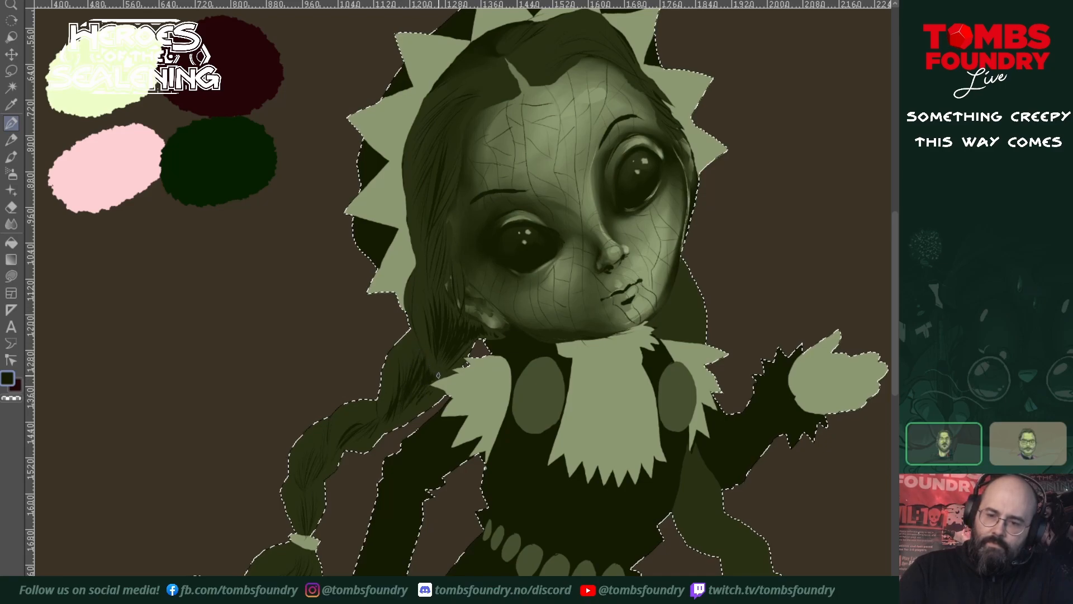
- Deepen the dark strands and creases along the braid segments from the shoulder frill down to the hair tie
{"action": "left_click_drag", "start_coordinate": [407, 404], "coordinate": [393, 427]}
{"action": "left_click_drag", "start_coordinate": [438, 387], "coordinate": [409, 419]}
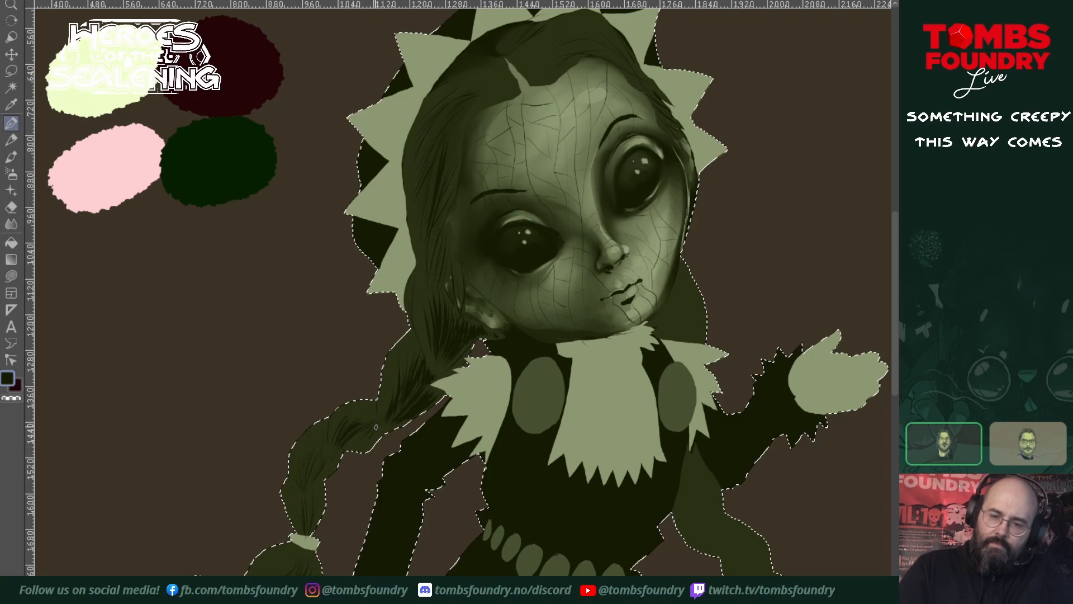
{"action": "mouse_move", "coordinate": [383, 428]}
{"action": "left_mouse_down"}
{"action": "mouse_move", "coordinate": [388, 401]}
{"action": "mouse_move", "coordinate": [339, 448]}
{"action": "left_mouse_up"}
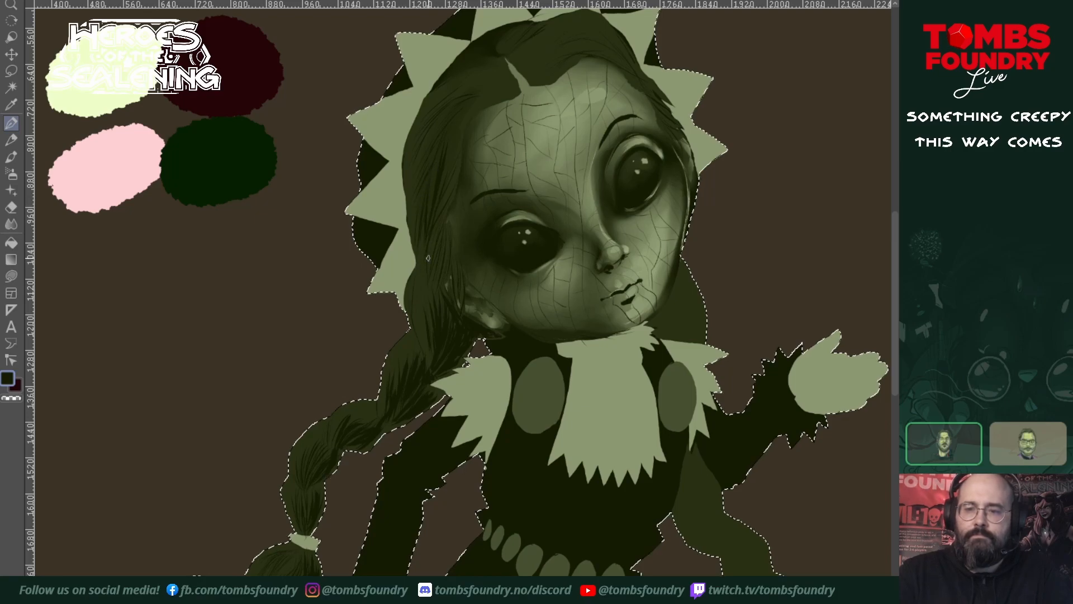
{"action": "left_click_drag", "start_coordinate": [648, 416], "coordinate": [544, 568]}
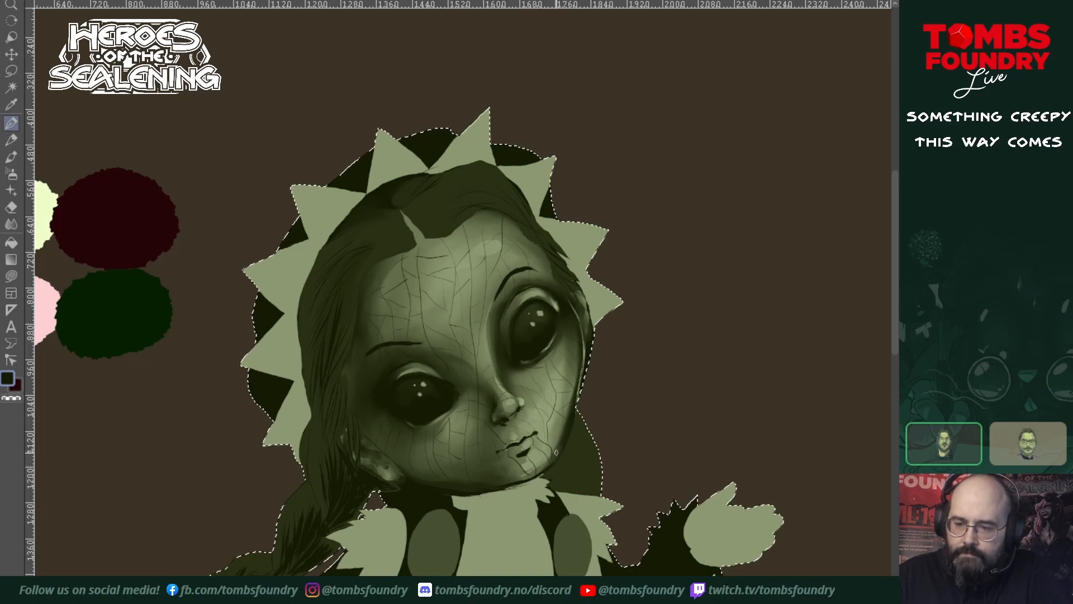
- Draw dark strands down the loose hair behind the jaw, on the side of the raised hand
{"action": "left_click_drag", "start_coordinate": [559, 463], "coordinate": [563, 480]}
{"action": "left_click_drag", "start_coordinate": [562, 441], "coordinate": [572, 474]}
{"action": "mouse_move", "coordinate": [569, 452]}
{"action": "left_mouse_down"}
{"action": "mouse_move", "coordinate": [579, 482]}
{"action": "mouse_move", "coordinate": [559, 485]}
{"action": "left_mouse_up"}
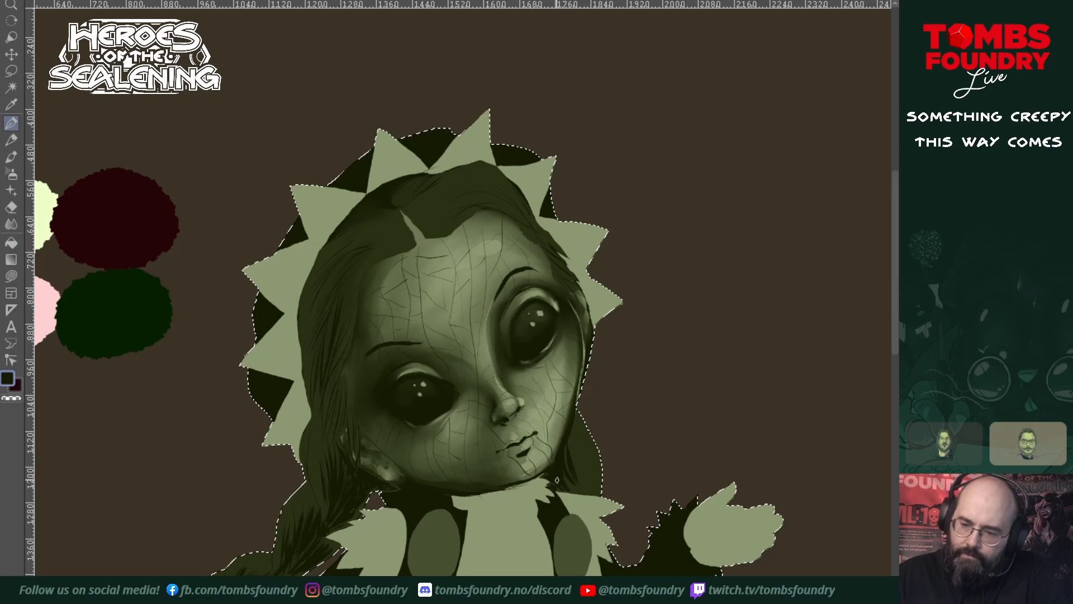
{"action": "left_click_drag", "start_coordinate": [575, 437], "coordinate": [580, 458]}
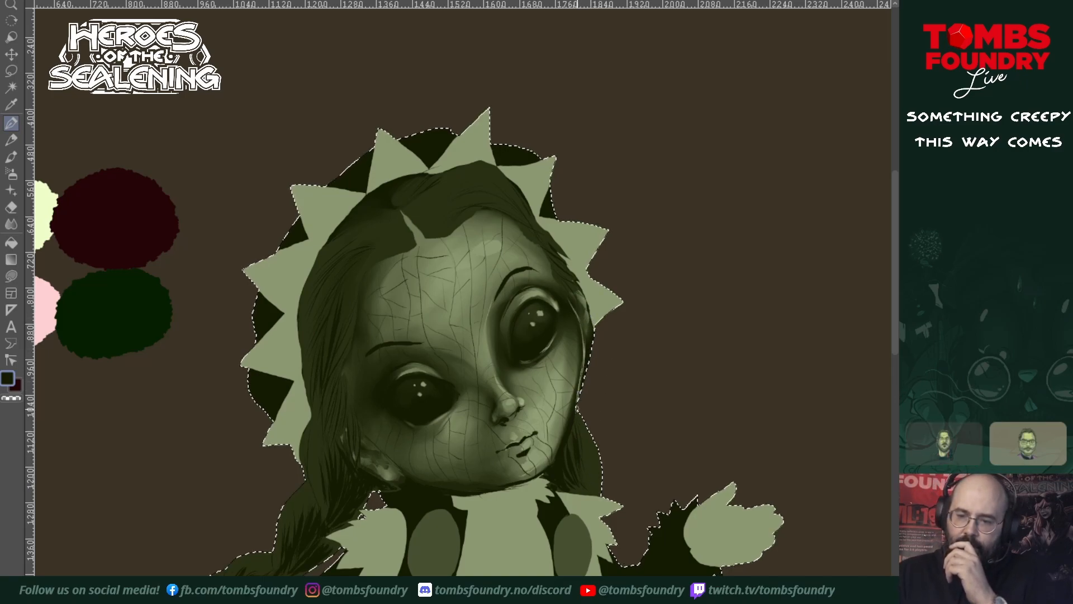
- Sample a mid green from the face and draw fine lighter strands over the crown and the sides of the hair
{"action": "left_click", "coordinate": [565, 364], "text": "ctrl"}
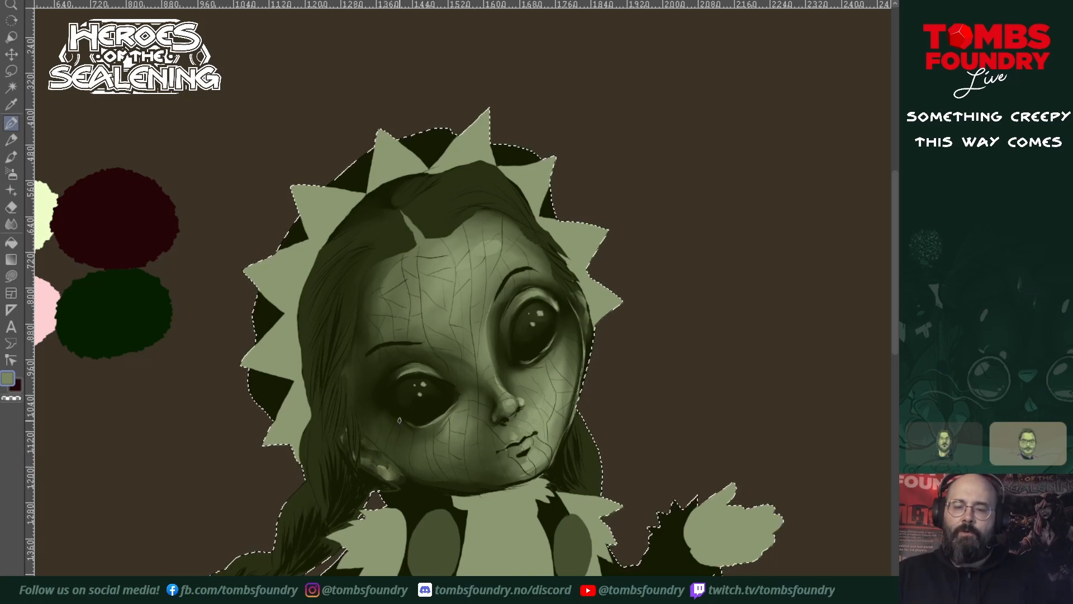
{"action": "left_click", "coordinate": [429, 320], "text": "ctrl"}
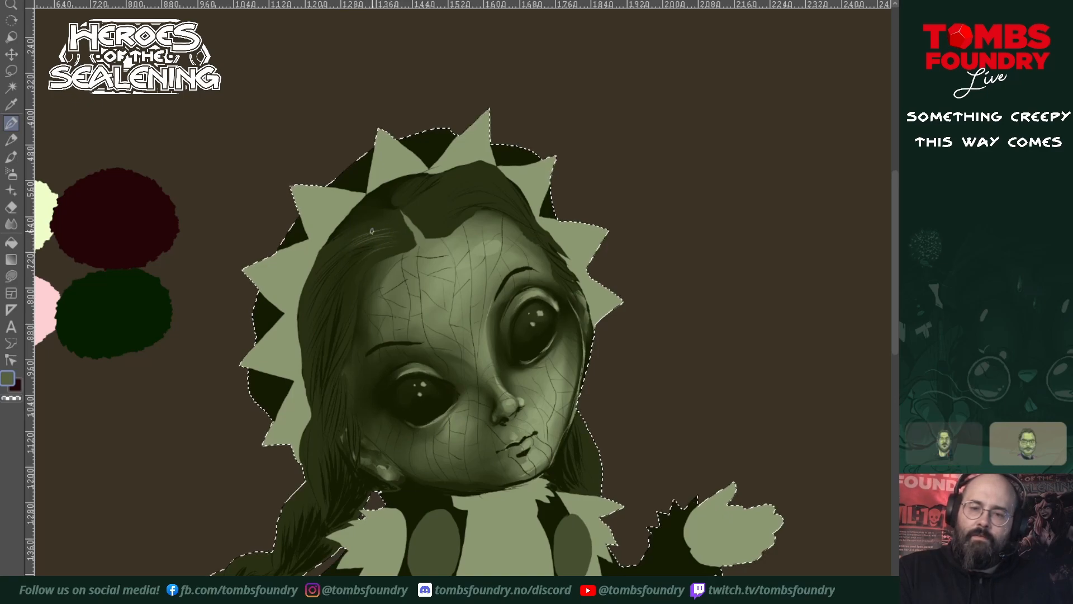
{"action": "mouse_move", "coordinate": [390, 224]}
{"action": "left_mouse_down"}
{"action": "mouse_move", "coordinate": [354, 227]}
{"action": "mouse_move", "coordinate": [386, 211]}
{"action": "left_mouse_up"}
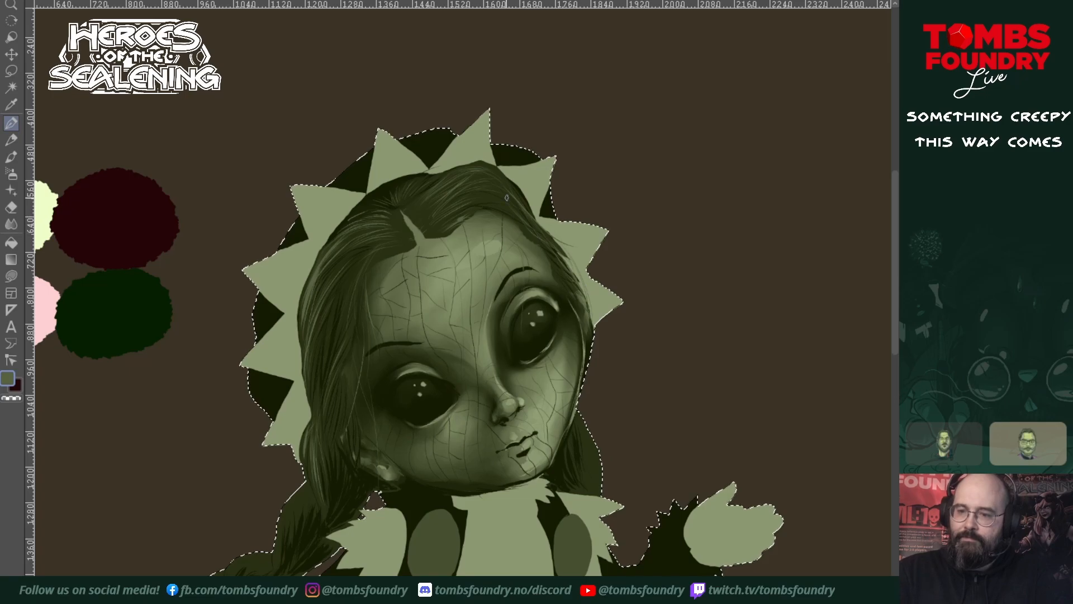
- Draw lighter strands along the cleaver-side braid down to its tied end and on the hair behind the opposite jaw
{"action": "left_click_drag", "start_coordinate": [514, 440], "coordinate": [597, 387]}
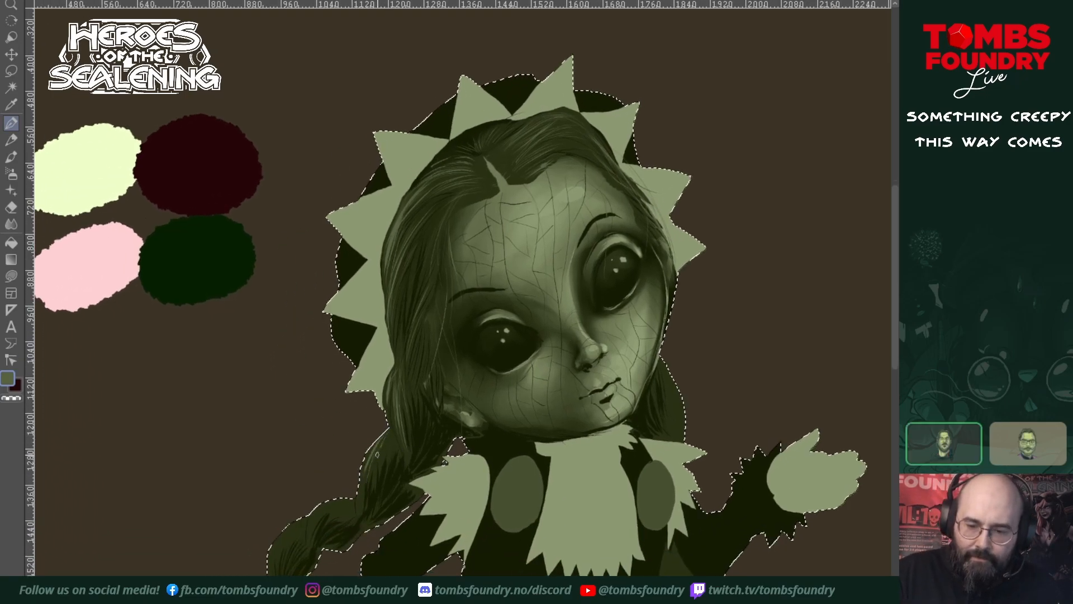
{"action": "left_click_drag", "start_coordinate": [395, 432], "coordinate": [384, 457]}
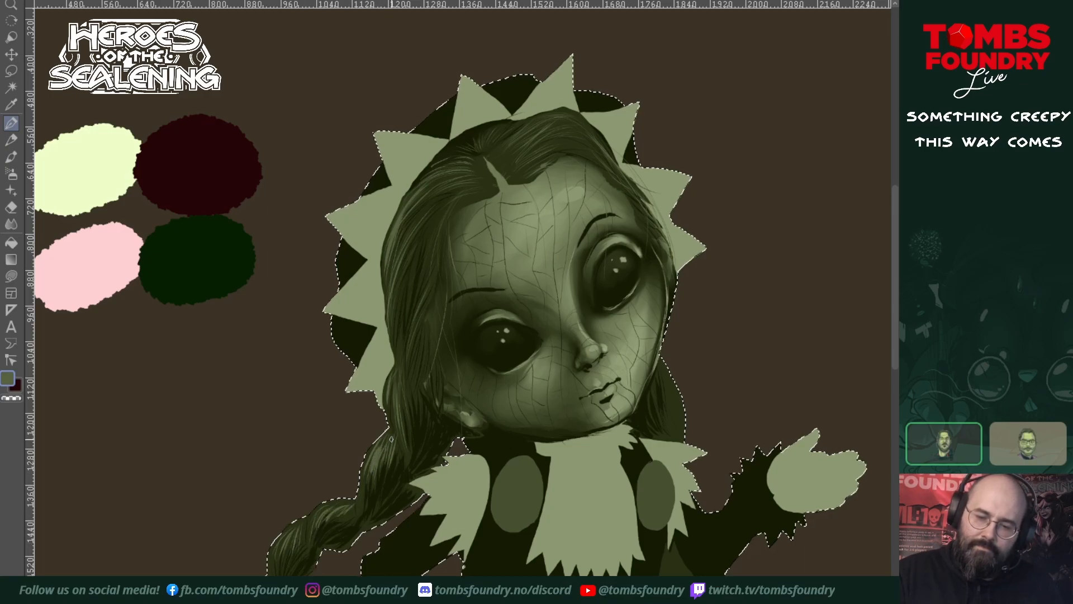
{"action": "mouse_move", "coordinate": [420, 481]}
{"action": "left_mouse_down"}
{"action": "mouse_move", "coordinate": [429, 412]}
{"action": "mouse_move", "coordinate": [497, 377]}
{"action": "left_mouse_up"}
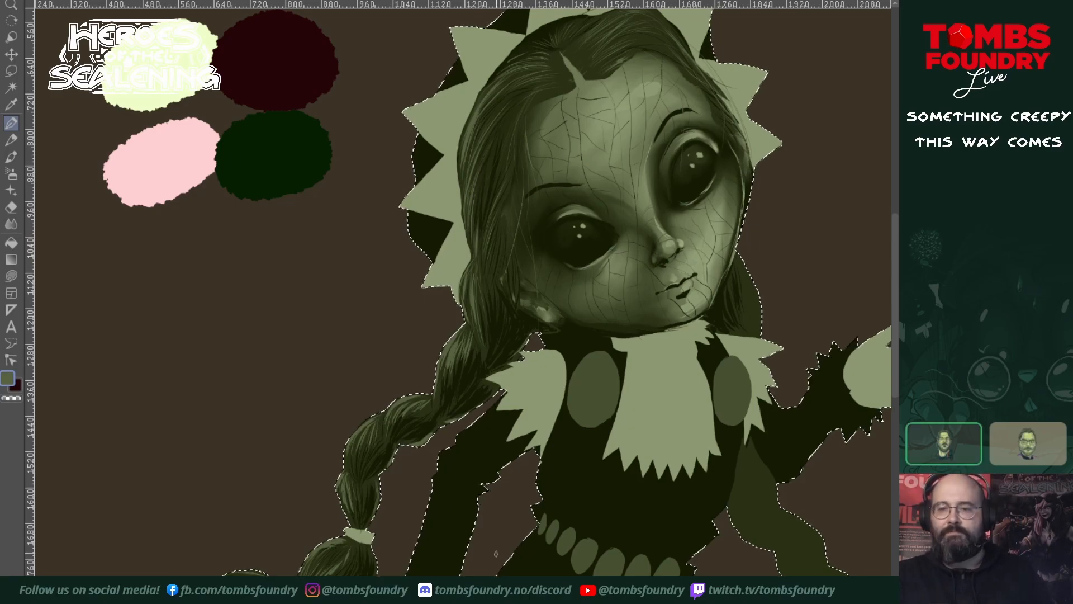
{"action": "left_click_drag", "start_coordinate": [612, 439], "coordinate": [418, 592]}
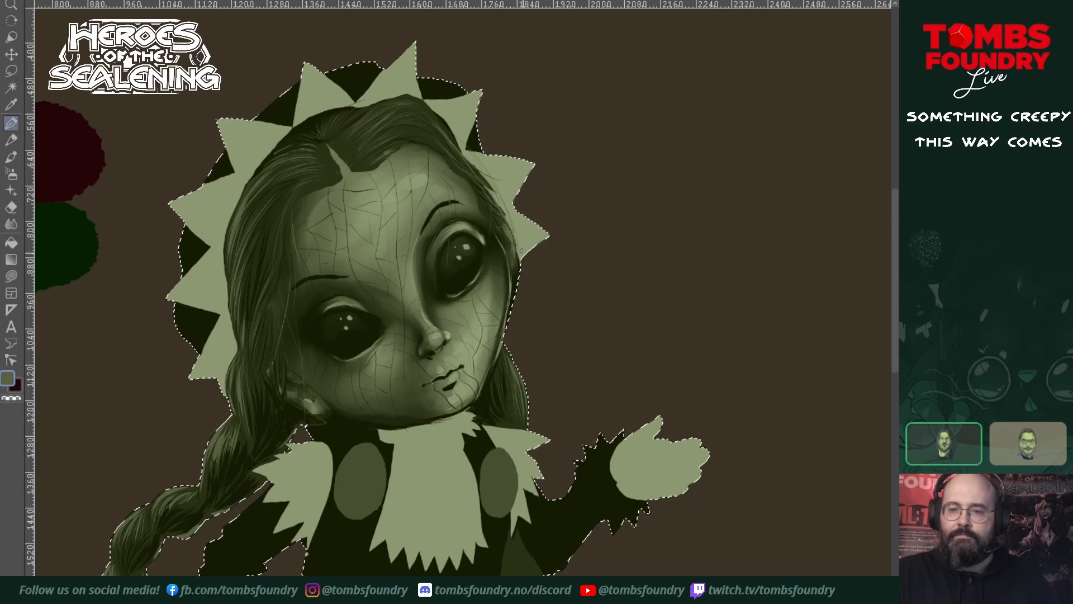
- Sample a near-black green and draw dark strands and creases along the raised-hand-side braid and its tuft below the tie
{"action": "left_click_drag", "start_coordinate": [548, 438], "coordinate": [559, 291]}
{"action": "left_click", "coordinate": [248, 322], "text": "ctrl"}
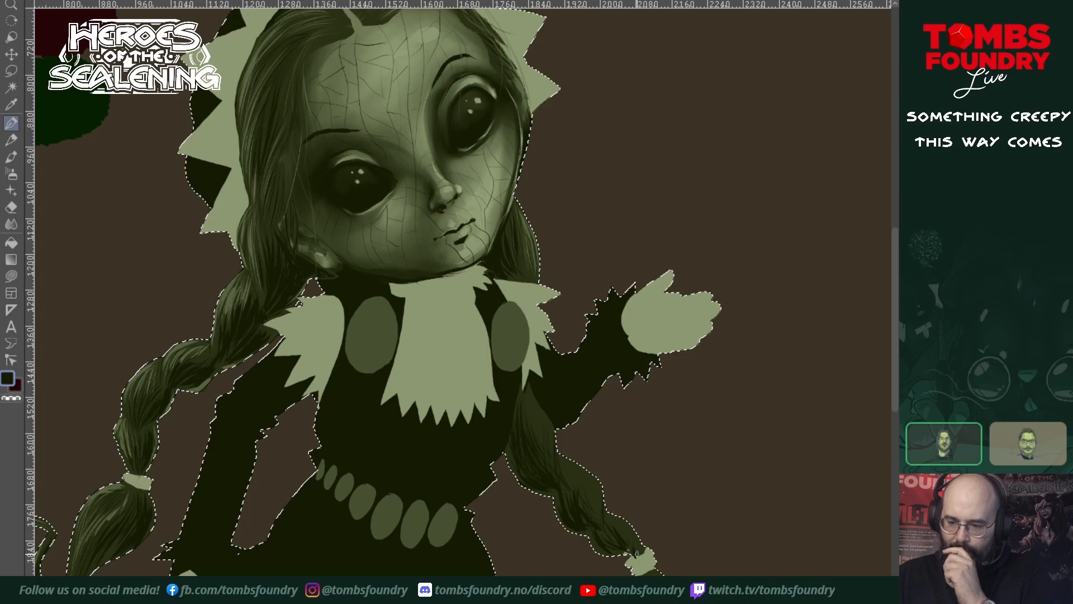
{"action": "left_click_drag", "start_coordinate": [665, 550], "coordinate": [635, 504]}
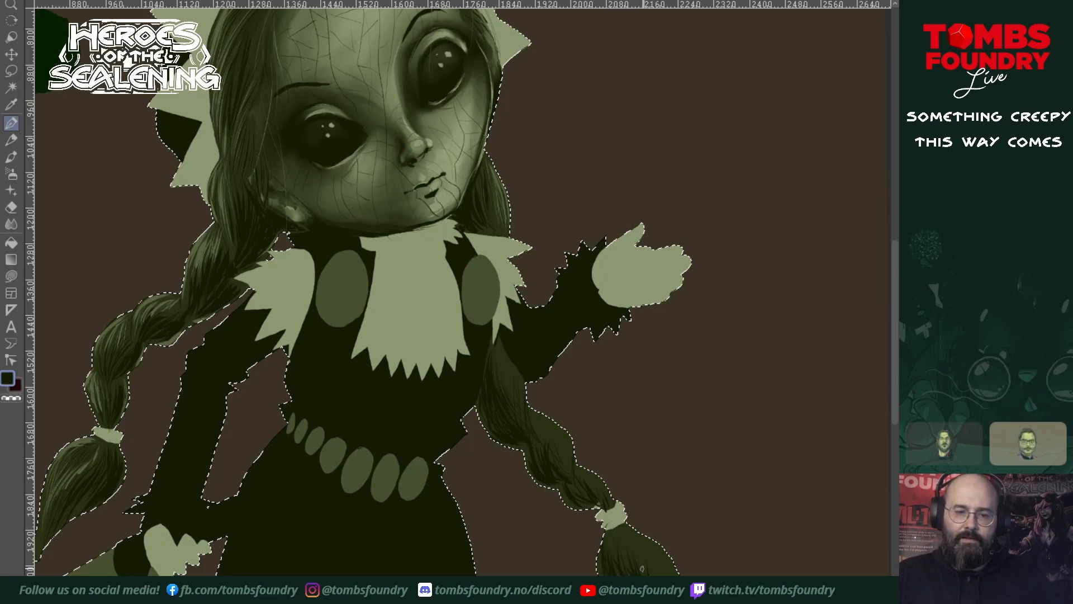
- Sample the belt ovals' mid green and highlight the segments of the raised-hand-side braid down to its hair tie
{"action": "left_click", "coordinate": [334, 455], "text": "alt"}
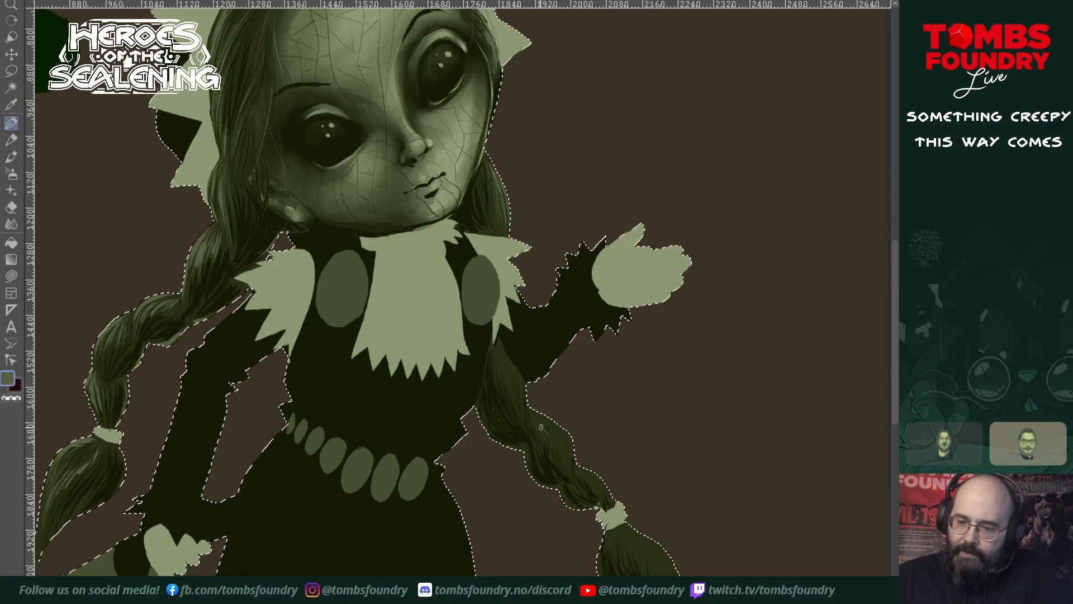
{"action": "left_click_drag", "start_coordinate": [540, 415], "coordinate": [566, 443]}
{"action": "mouse_move", "coordinate": [549, 422]}
{"action": "left_mouse_down"}
{"action": "mouse_move", "coordinate": [574, 449]}
{"action": "mouse_move", "coordinate": [571, 476]}
{"action": "left_mouse_up"}
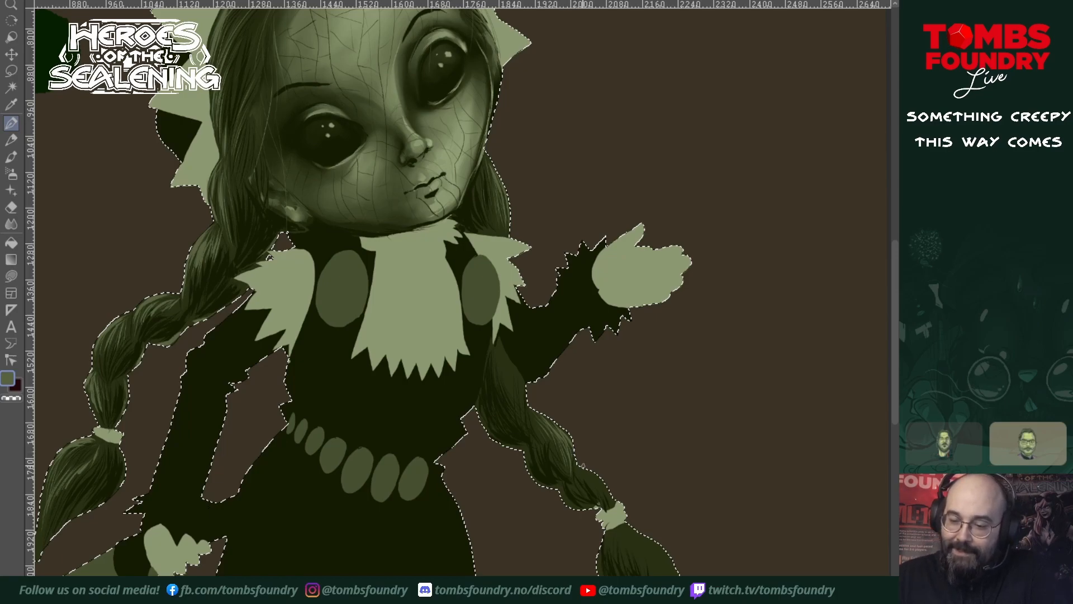
{"action": "mouse_move", "coordinate": [583, 466]}
{"action": "left_mouse_down"}
{"action": "mouse_move", "coordinate": [591, 492]}
{"action": "mouse_move", "coordinate": [586, 474]}
{"action": "mouse_move", "coordinate": [606, 492]}
{"action": "left_mouse_up"}
{"action": "left_click_drag", "start_coordinate": [600, 479], "coordinate": [628, 559]}
- Draw lighter strands down the tuft below the hair tie of the raised-hand-side braid
{"action": "left_click_drag", "start_coordinate": [627, 532], "coordinate": [640, 566]}
{"action": "left_click_drag", "start_coordinate": [630, 532], "coordinate": [652, 573]}
{"action": "left_click_drag", "start_coordinate": [631, 530], "coordinate": [658, 575]}
{"action": "left_click_drag", "start_coordinate": [643, 536], "coordinate": [663, 574]}
{"action": "left_click_drag", "start_coordinate": [649, 543], "coordinate": [668, 575]}
{"action": "left_click_drag", "start_coordinate": [651, 541], "coordinate": [673, 575]}
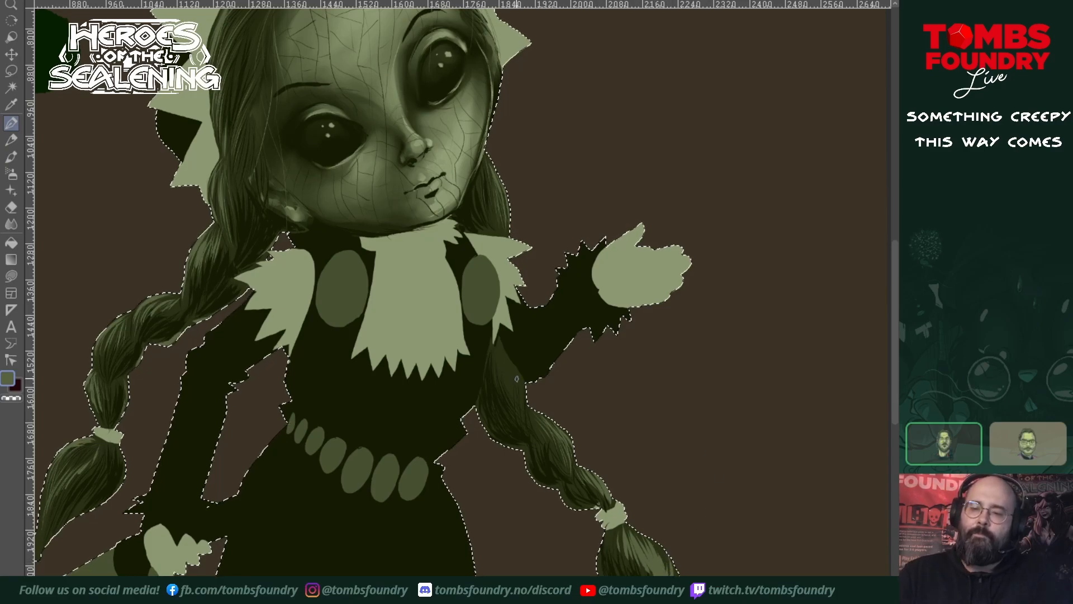
- Add lighter strands at the top of the same braid, just below the shoulder frill
{"action": "left_click_drag", "start_coordinate": [494, 338], "coordinate": [500, 362]}
{"action": "left_click_drag", "start_coordinate": [497, 344], "coordinate": [508, 382]}
{"action": "left_click_drag", "start_coordinate": [502, 347], "coordinate": [523, 422]}
- Switch to a softer brush, sample the collar's pale green and lighten the centres of the two chest ovals
{"action": "left_click_drag", "start_coordinate": [597, 362], "coordinate": [546, 496]}
{"action": "scroll", "coordinate": [649, 469], "scroll_direction": "down", "scroll_amount": 2}
{"action": "scroll", "coordinate": [611, 415], "scroll_direction": "up", "scroll_amount": 2}
{"action": "scroll", "coordinate": [587, 398], "scroll_direction": "up", "scroll_amount": 1}
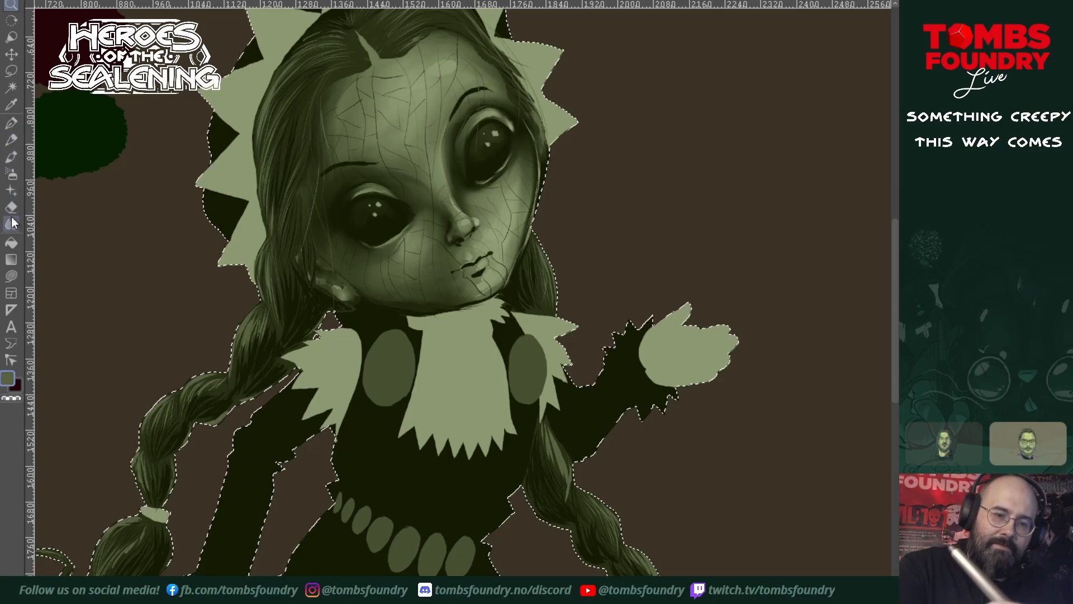
{"action": "left_click", "coordinate": [17, 157]}
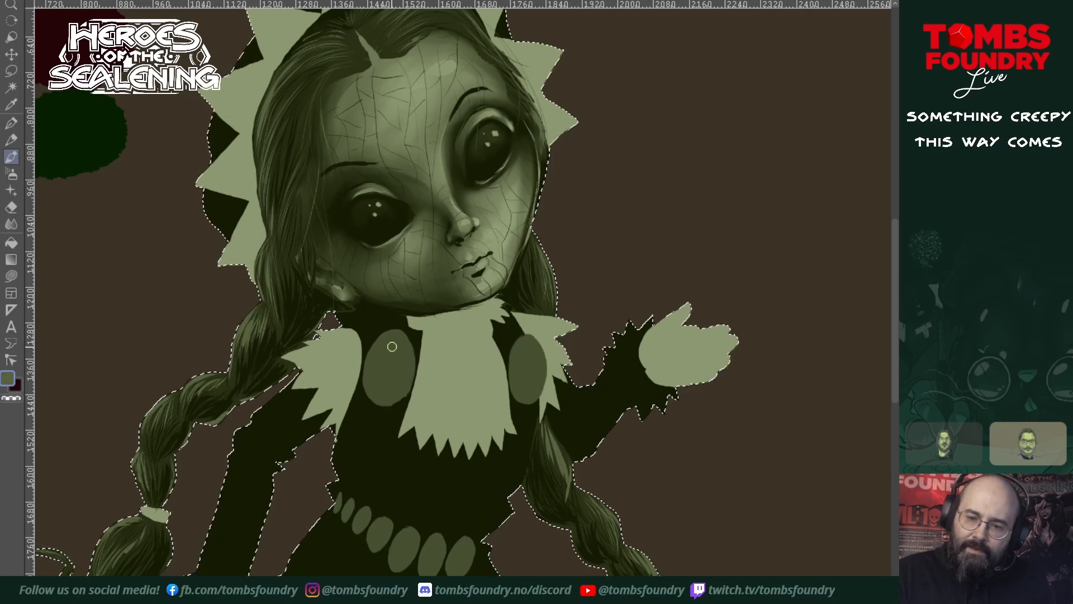
{"action": "left_click", "coordinate": [449, 341], "text": "ctrl"}
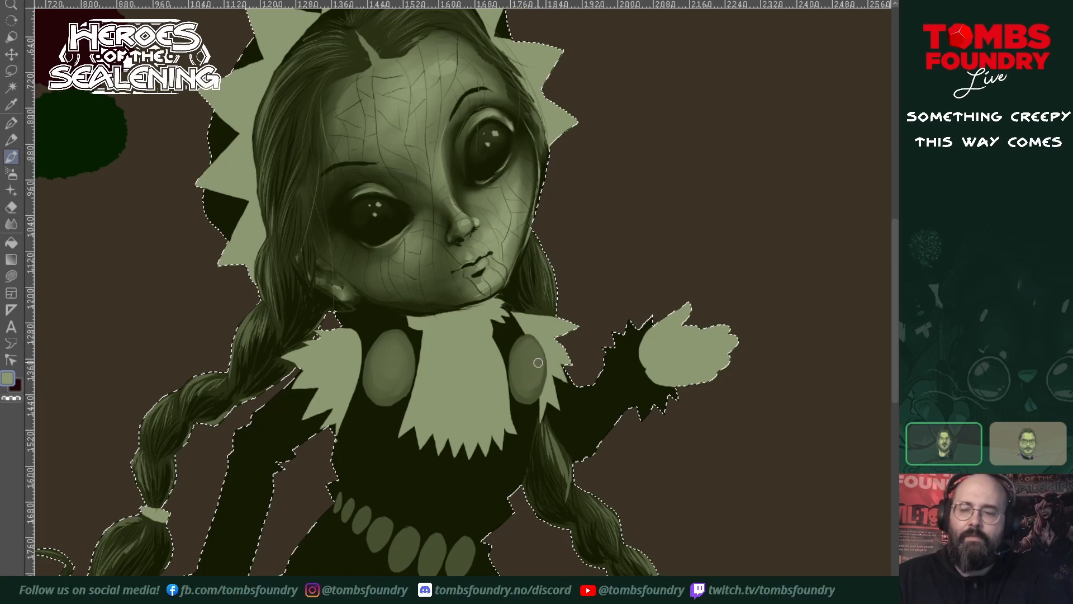
- Return to the pen and paint a thin pale highlight along the cleaver's long upper edge
{"action": "mouse_move", "coordinate": [547, 487]}
{"action": "left_mouse_down"}
{"action": "mouse_move", "coordinate": [662, 358]}
{"action": "mouse_move", "coordinate": [643, 331]}
{"action": "mouse_move", "coordinate": [600, 348]}
{"action": "left_mouse_up"}
{"action": "left_click_drag", "start_coordinate": [646, 384], "coordinate": [632, 334]}
{"action": "left_click_drag", "start_coordinate": [626, 410], "coordinate": [653, 402]}
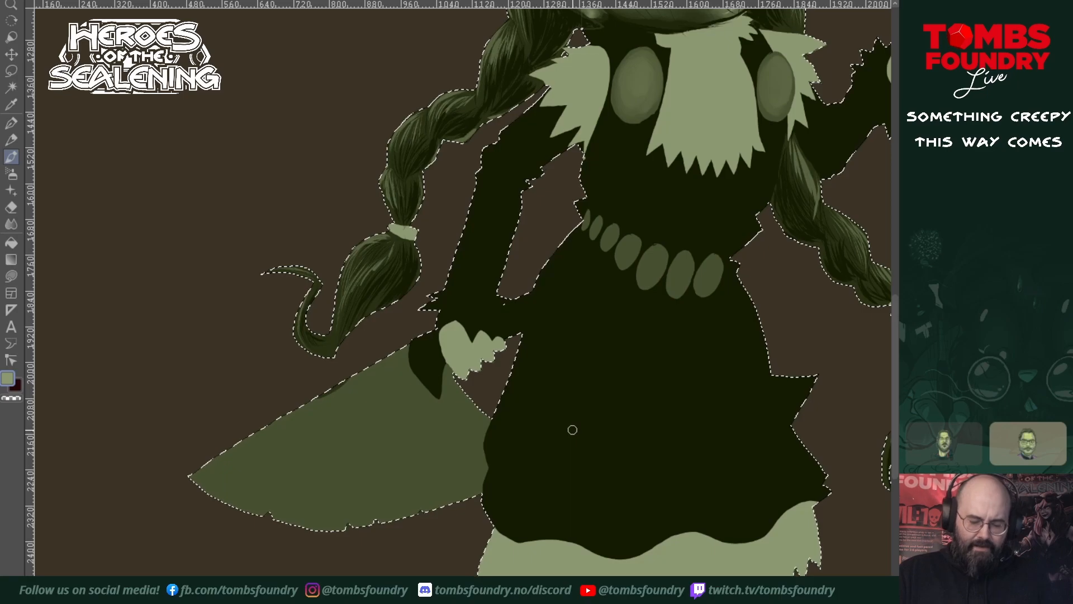
{"action": "key", "text": "b"}
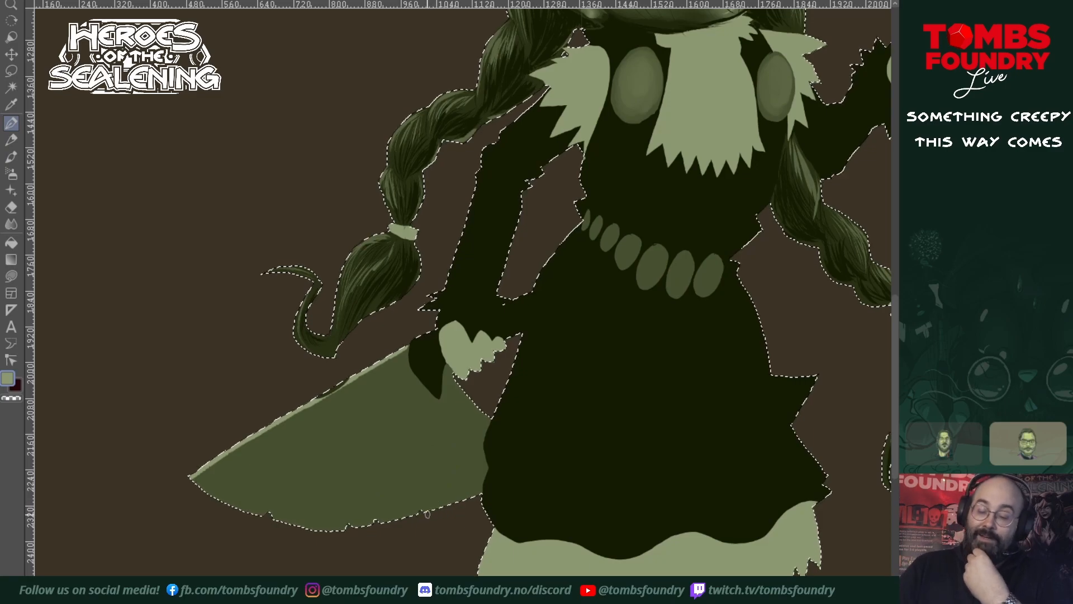
- Dab pale specks onto the upper halves of the two chest ovals
{"action": "left_click_drag", "start_coordinate": [755, 456], "coordinate": [558, 571]}
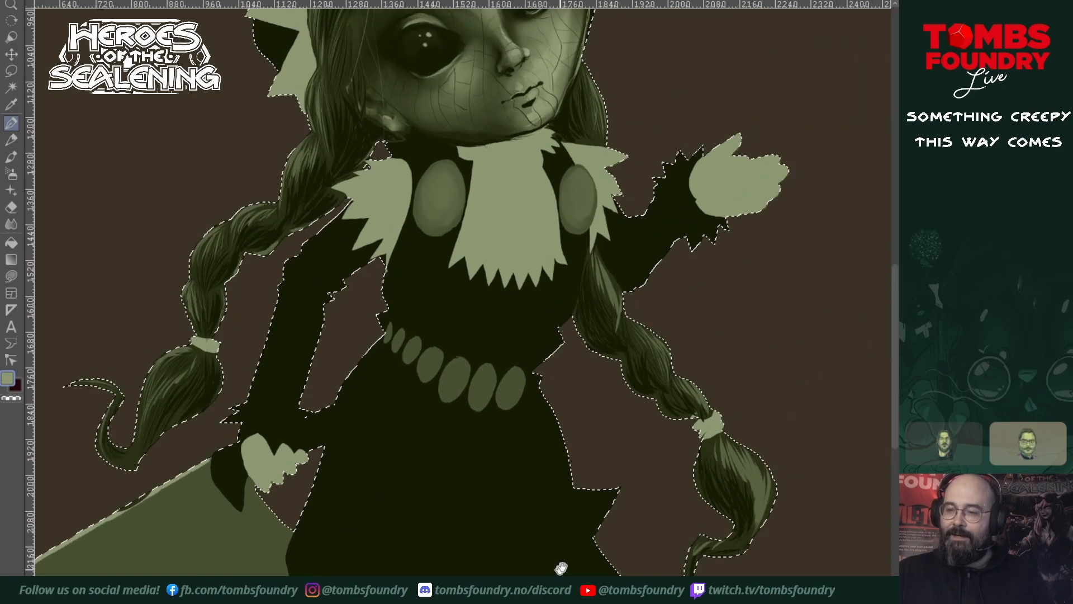
{"action": "left_click_drag", "start_coordinate": [645, 507], "coordinate": [577, 544]}
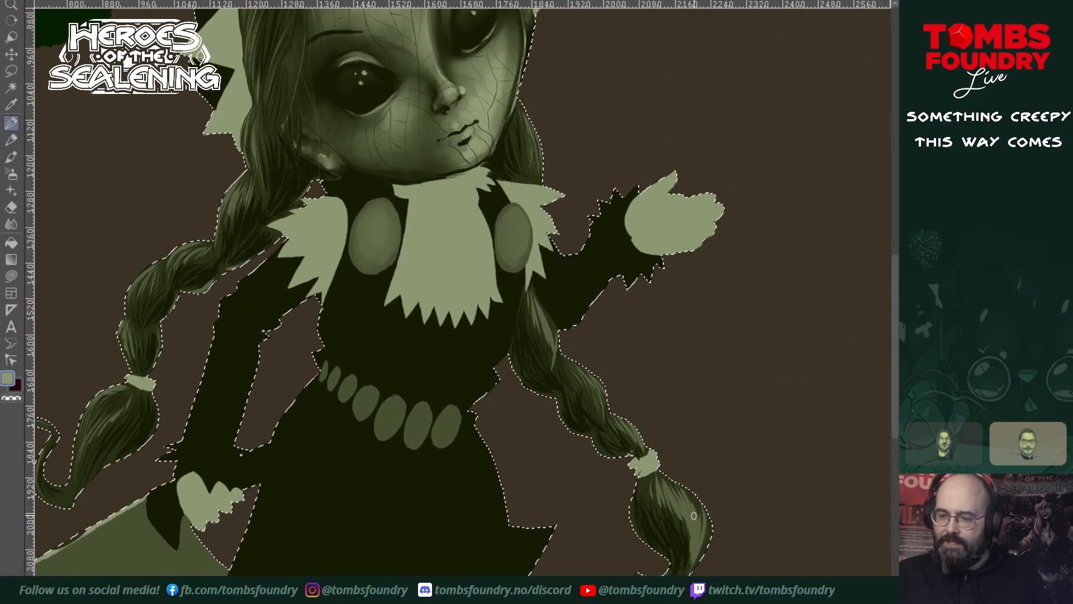
{"action": "mouse_move", "coordinate": [647, 492]}
{"action": "left_mouse_down"}
{"action": "mouse_move", "coordinate": [691, 489]}
{"action": "mouse_move", "coordinate": [677, 550]}
{"action": "mouse_move", "coordinate": [651, 584]}
{"action": "left_mouse_up"}
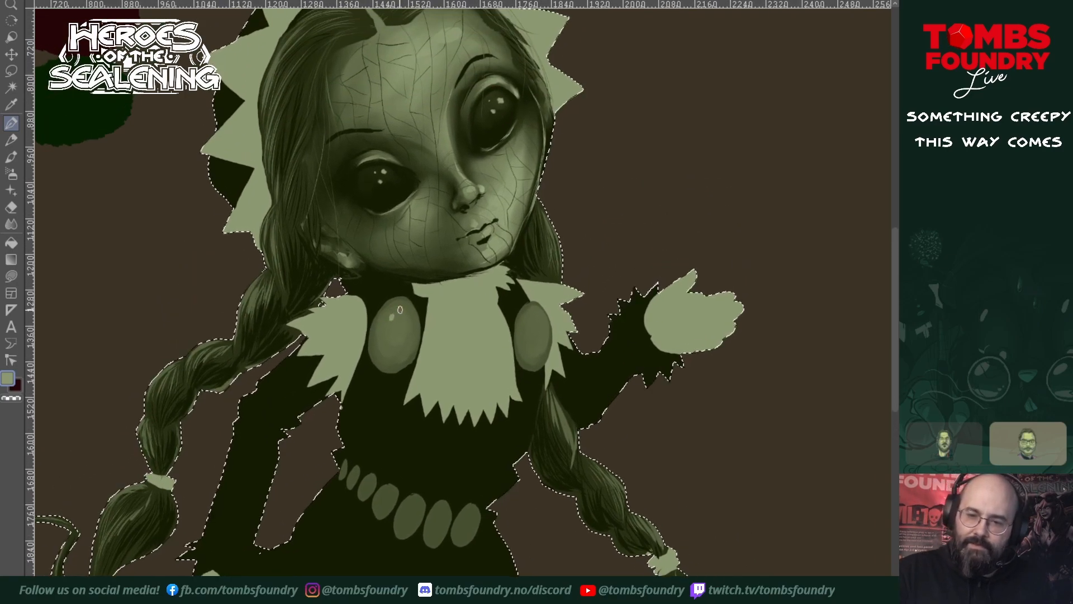
{"action": "mouse_move", "coordinate": [397, 312]}
{"action": "left_mouse_down"}
{"action": "mouse_move", "coordinate": [407, 328]}
{"action": "mouse_move", "coordinate": [390, 340]}
{"action": "mouse_move", "coordinate": [400, 339]}
{"action": "mouse_move", "coordinate": [402, 309]}
{"action": "left_mouse_up"}
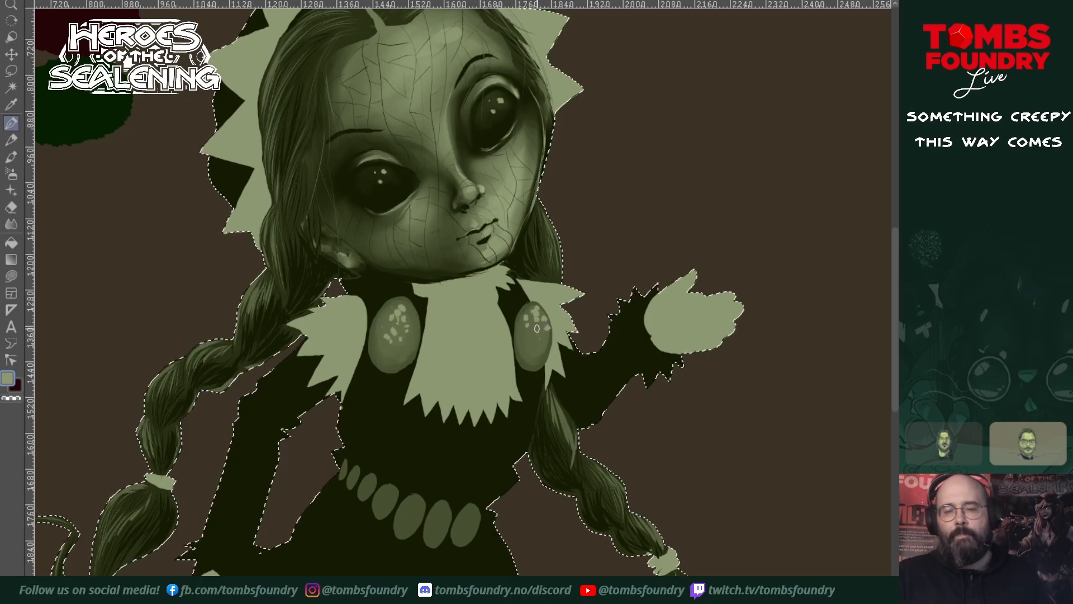
- Sample the braid's dark green and dab dark speckles along the lower parts of both chest ovals
{"action": "left_click", "coordinate": [161, 489], "text": "alt"}
{"action": "left_click", "coordinate": [378, 358]}
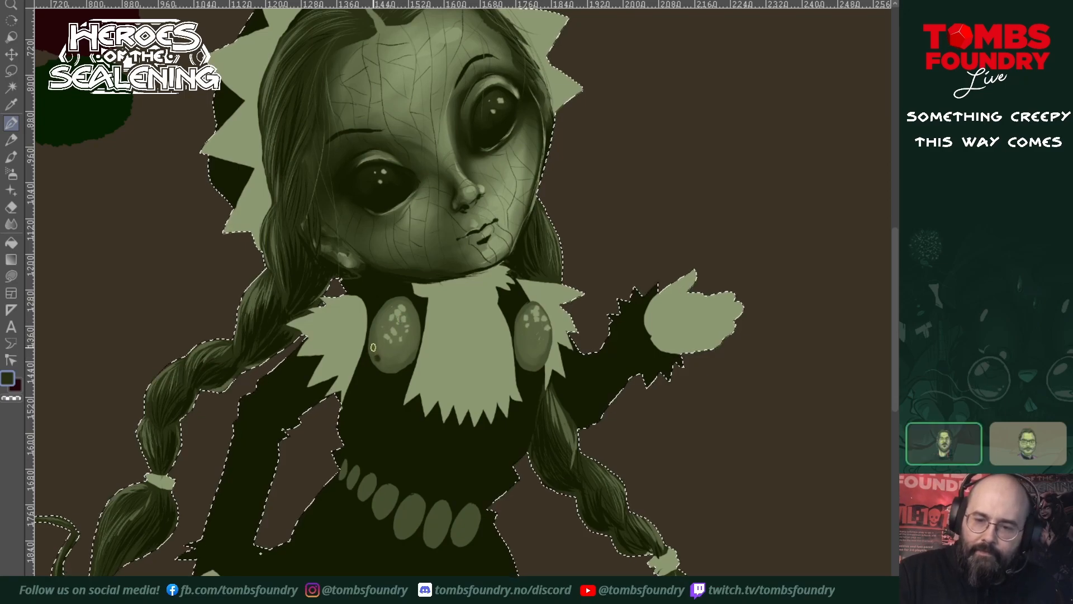
{"action": "left_click_drag", "start_coordinate": [387, 364], "coordinate": [395, 364]}
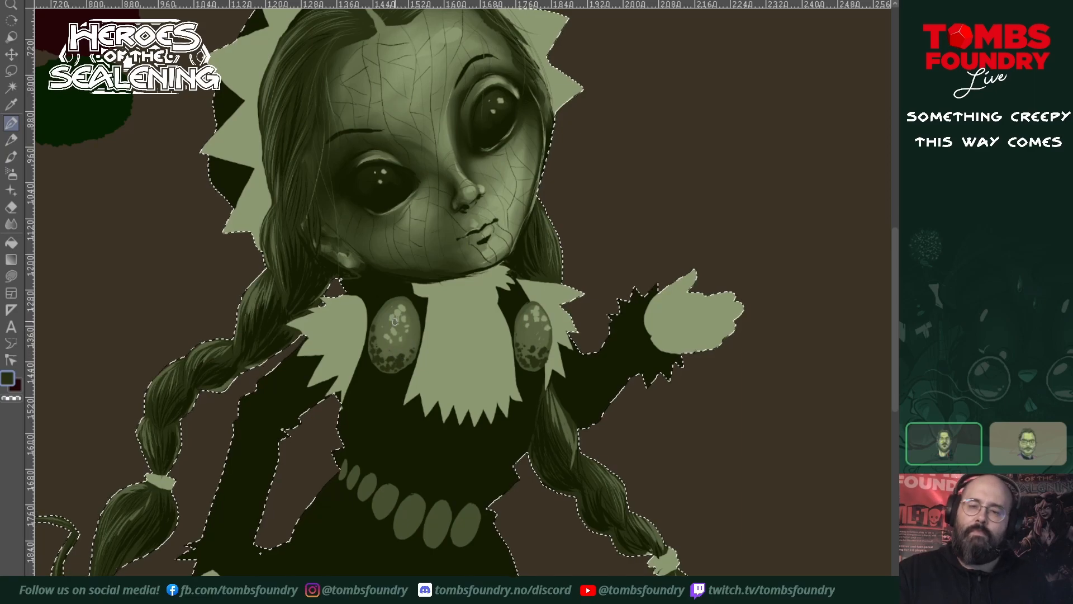
- Show the sketch lines over the painting and shade the folds of the ruffled collar and shoulder frill in mid green
{"action": "left_click_drag", "start_coordinate": [580, 484], "coordinate": [562, 531]}
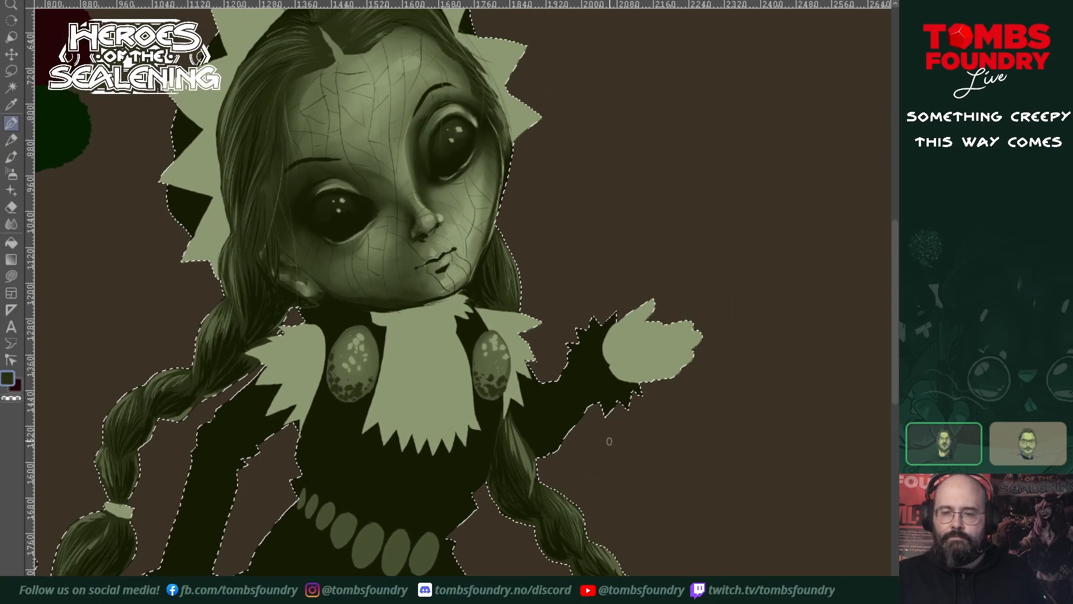
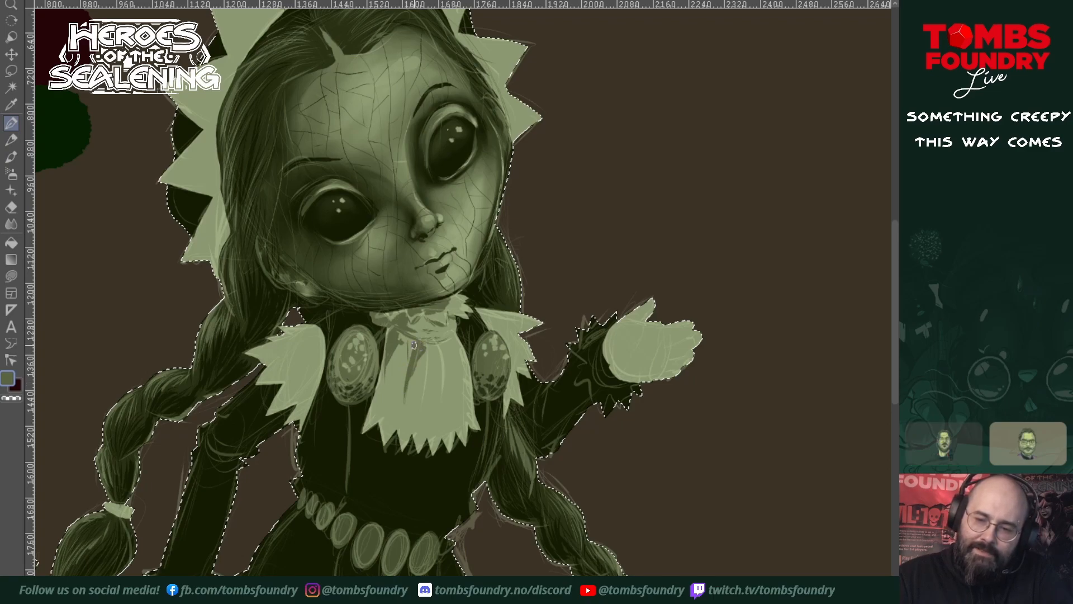
{"action": "mouse_move", "coordinate": [427, 353]}
{"action": "left_mouse_down"}
{"action": "mouse_move", "coordinate": [428, 391]}
{"action": "mouse_move", "coordinate": [429, 371]}
{"action": "mouse_move", "coordinate": [446, 381]}
{"action": "left_mouse_up"}
{"action": "left_click_drag", "start_coordinate": [403, 334], "coordinate": [444, 345]}
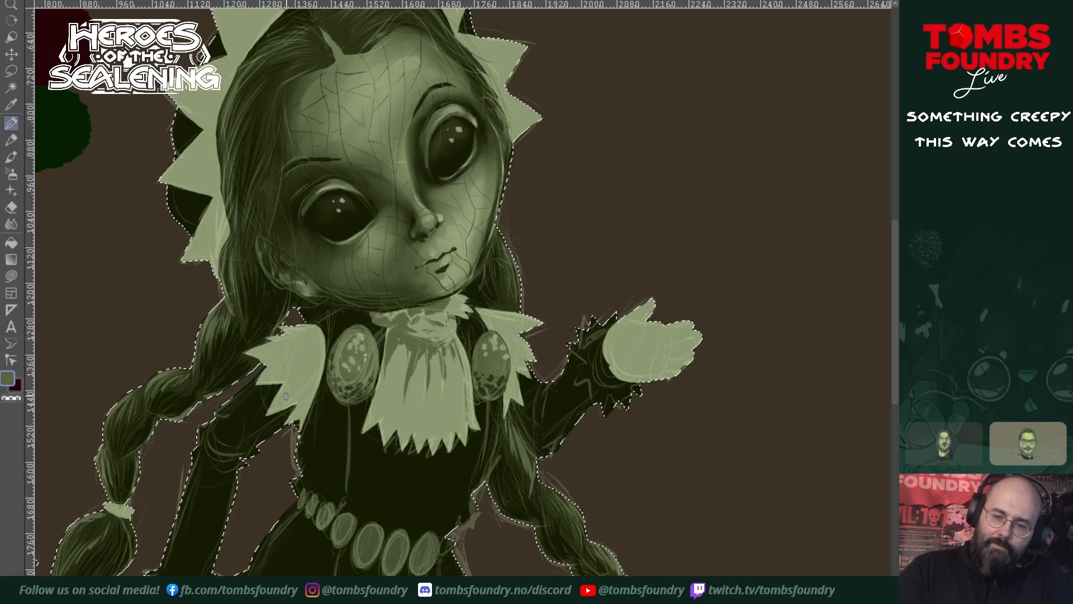
{"action": "mouse_move", "coordinate": [281, 404]}
{"action": "left_mouse_down"}
{"action": "mouse_move", "coordinate": [313, 384]}
{"action": "mouse_move", "coordinate": [296, 415]}
{"action": "mouse_move", "coordinate": [296, 399]}
{"action": "mouse_move", "coordinate": [281, 405]}
{"action": "mouse_move", "coordinate": [299, 360]}
{"action": "mouse_move", "coordinate": [273, 377]}
{"action": "mouse_move", "coordinate": [297, 378]}
{"action": "mouse_move", "coordinate": [293, 364]}
{"action": "mouse_move", "coordinate": [367, 318]}
{"action": "mouse_move", "coordinate": [371, 354]}
{"action": "mouse_move", "coordinate": [299, 385]}
{"action": "mouse_move", "coordinate": [311, 373]}
{"action": "mouse_move", "coordinate": [285, 399]}
{"action": "left_mouse_up"}
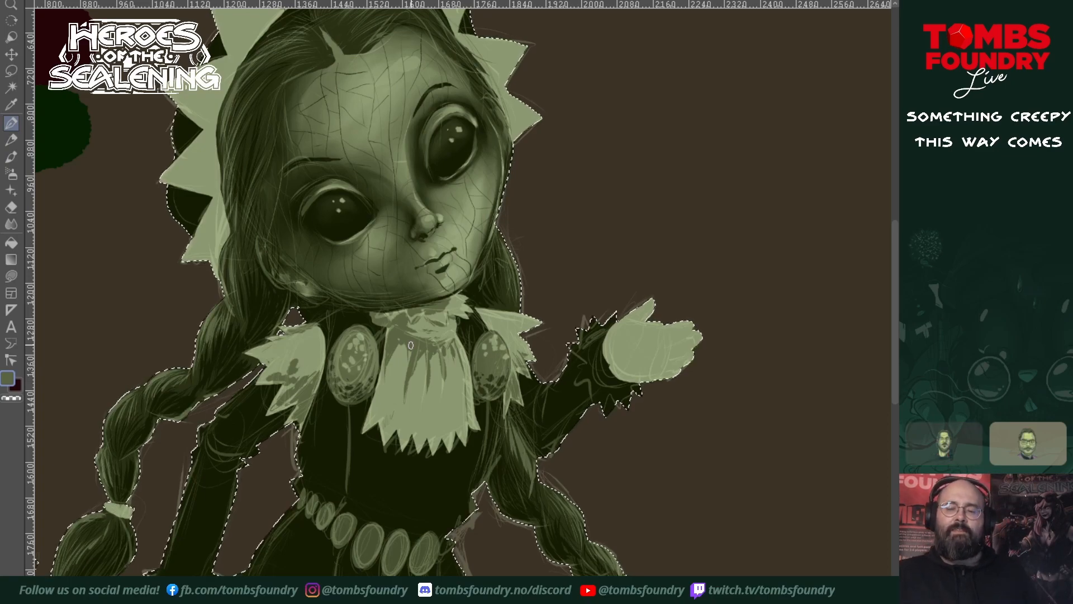
- Shade the palm of the raised hand with mid-green strokes following the sketch lines
{"action": "left_click_drag", "start_coordinate": [544, 526], "coordinate": [611, 526]}
{"action": "scroll", "coordinate": [611, 526], "scroll_direction": "up", "scroll_amount": 5}
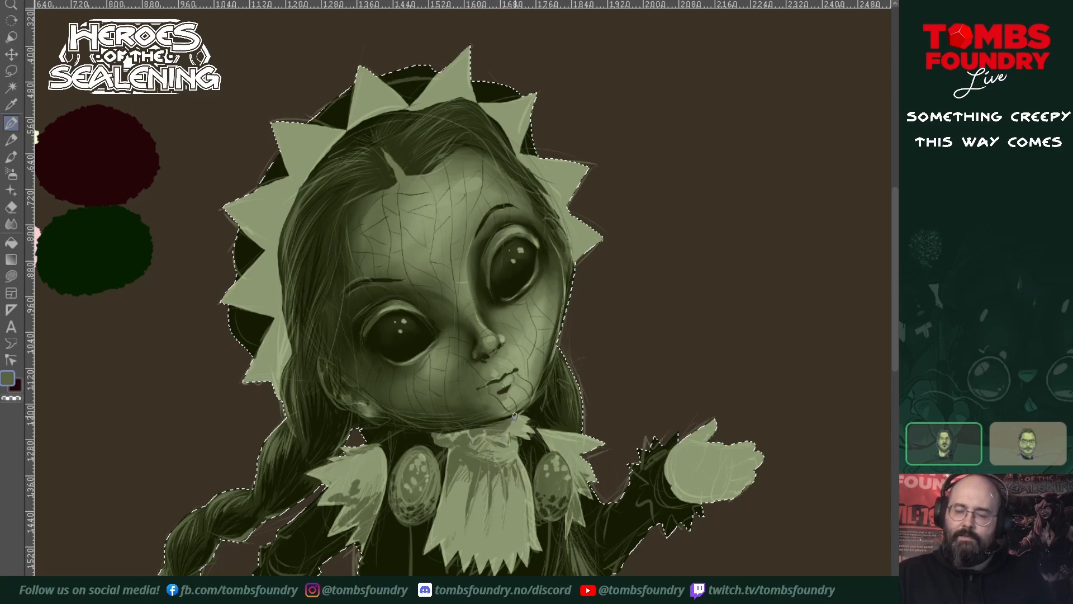
{"action": "mouse_move", "coordinate": [568, 537]}
{"action": "left_mouse_down"}
{"action": "mouse_move", "coordinate": [536, 475]}
{"action": "mouse_move", "coordinate": [518, 480]}
{"action": "mouse_move", "coordinate": [580, 464]}
{"action": "mouse_move", "coordinate": [525, 464]}
{"action": "left_mouse_up"}
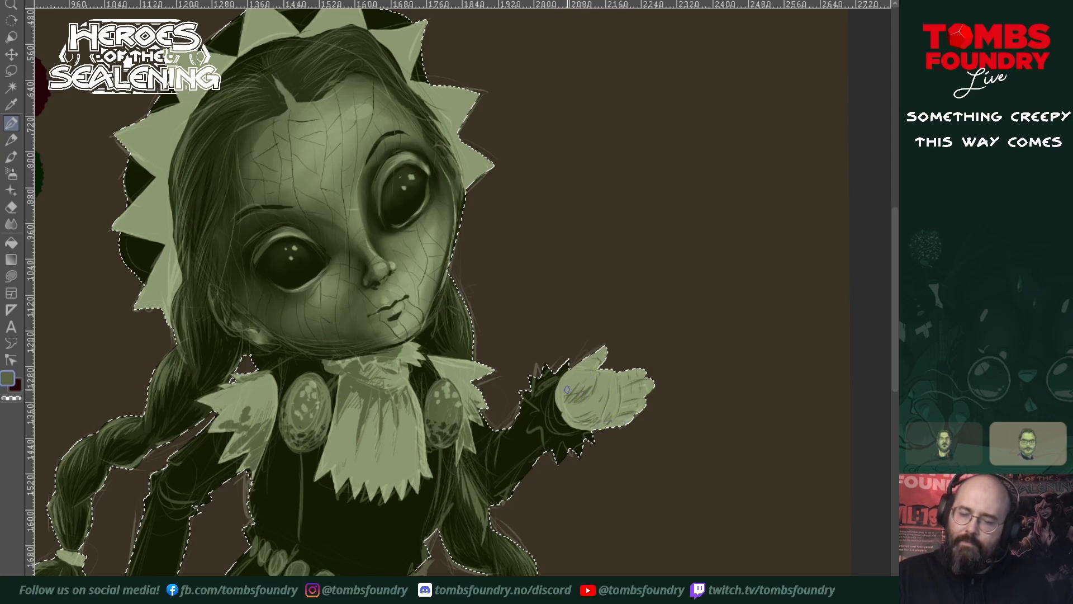
- Shade the fingers of the cleaver hand and the raised hand with mid-green strokes following the sketch lines
{"action": "mouse_move", "coordinate": [613, 435]}
{"action": "left_mouse_down"}
{"action": "mouse_move", "coordinate": [721, 362]}
{"action": "mouse_move", "coordinate": [769, 308]}
{"action": "left_mouse_up"}
{"action": "left_click_drag", "start_coordinate": [274, 542], "coordinate": [284, 542]}
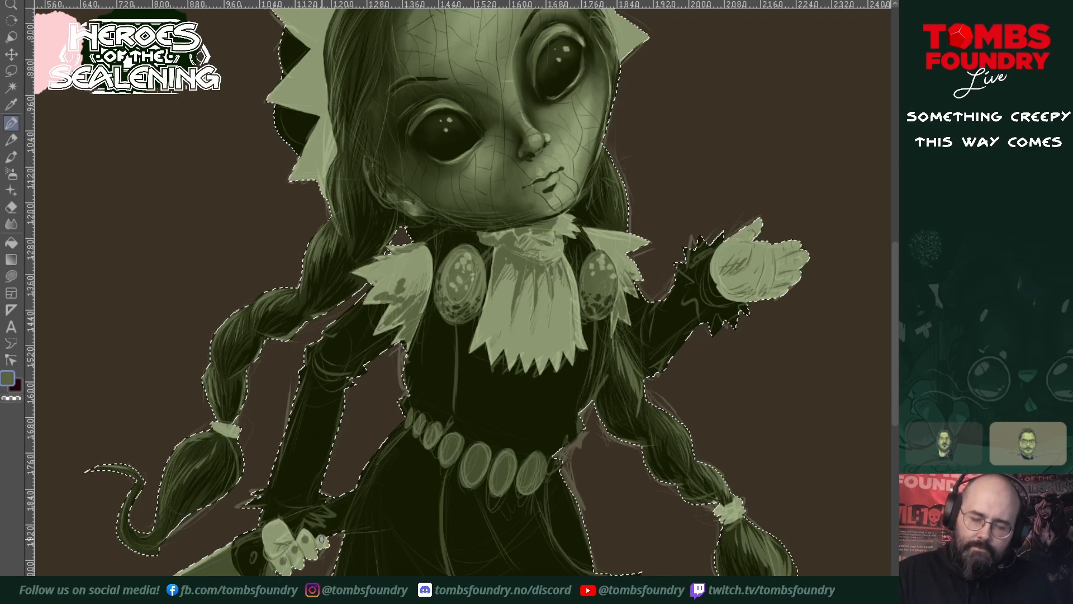
{"action": "mouse_move", "coordinate": [509, 451]}
{"action": "left_mouse_down"}
{"action": "mouse_move", "coordinate": [448, 417]}
{"action": "mouse_move", "coordinate": [444, 428]}
{"action": "left_mouse_up"}
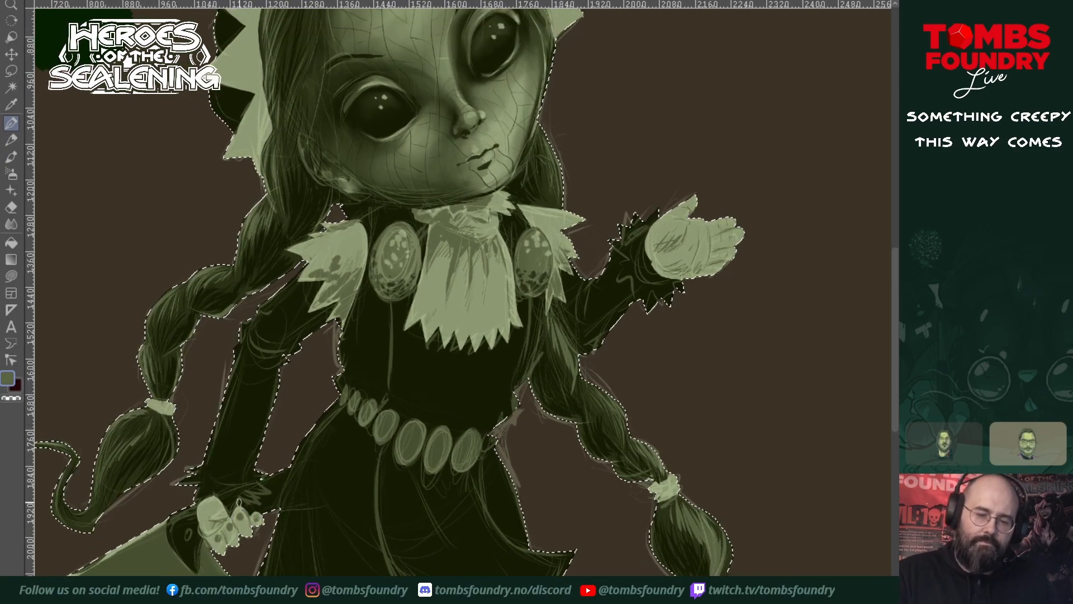
{"action": "left_click_drag", "start_coordinate": [647, 435], "coordinate": [671, 362]}
{"action": "left_click_drag", "start_coordinate": [637, 456], "coordinate": [624, 540]}
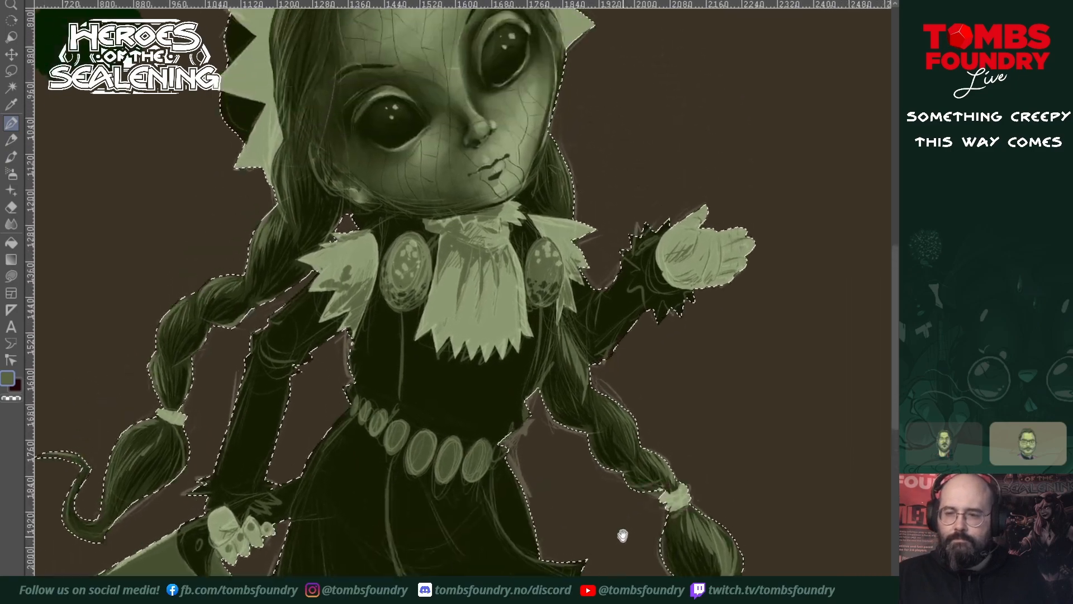
{"action": "left_click_drag", "start_coordinate": [623, 431], "coordinate": [634, 508]}
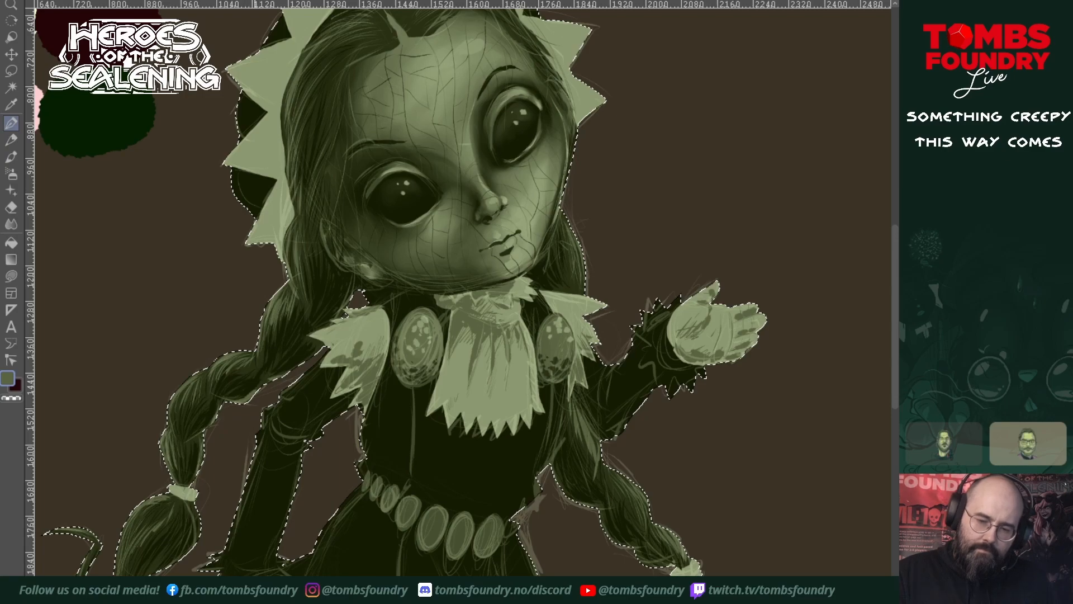
- Paint pale green rims on the belt's oval ornaments and shade their edges with a sampled darker green
{"action": "left_click_drag", "start_coordinate": [488, 514], "coordinate": [605, 471]}
{"action": "left_click", "coordinate": [578, 272], "text": "ctrl"}
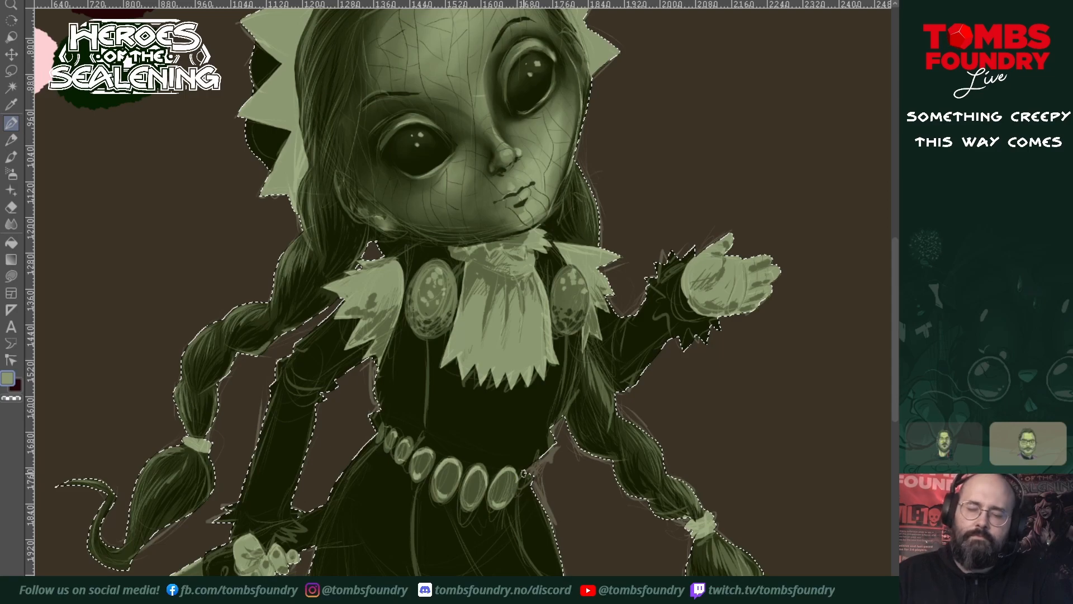
{"action": "left_click", "coordinate": [577, 306], "text": "ctrl"}
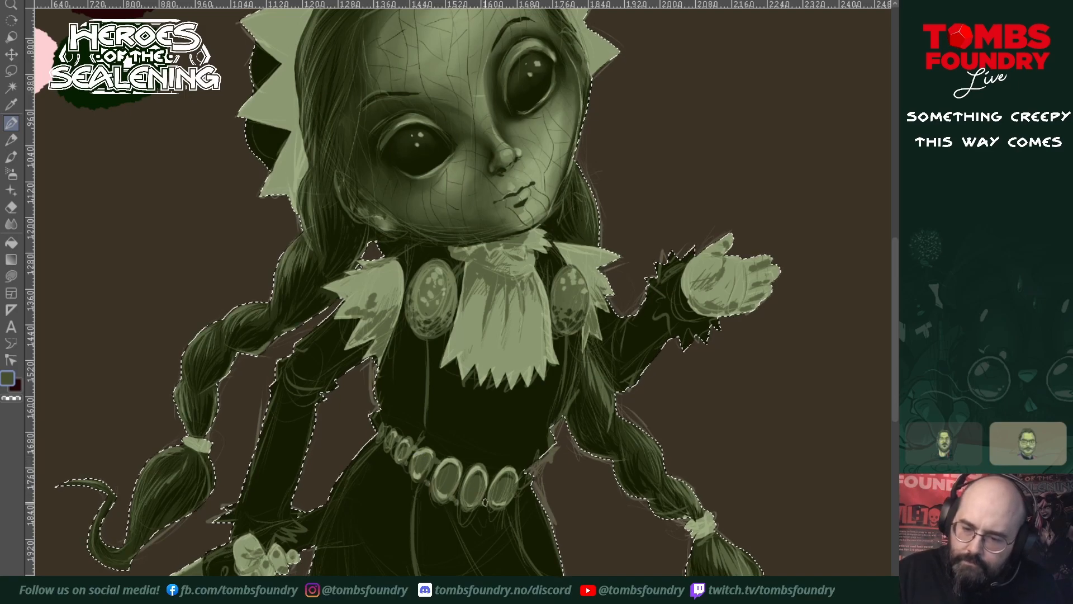
- Sample the dress's near-black green and dab dark accents on the cleaver hand's fingers and the raised hand's thumb and lower edge
{"action": "left_click_drag", "start_coordinate": [619, 471], "coordinate": [726, 449]}
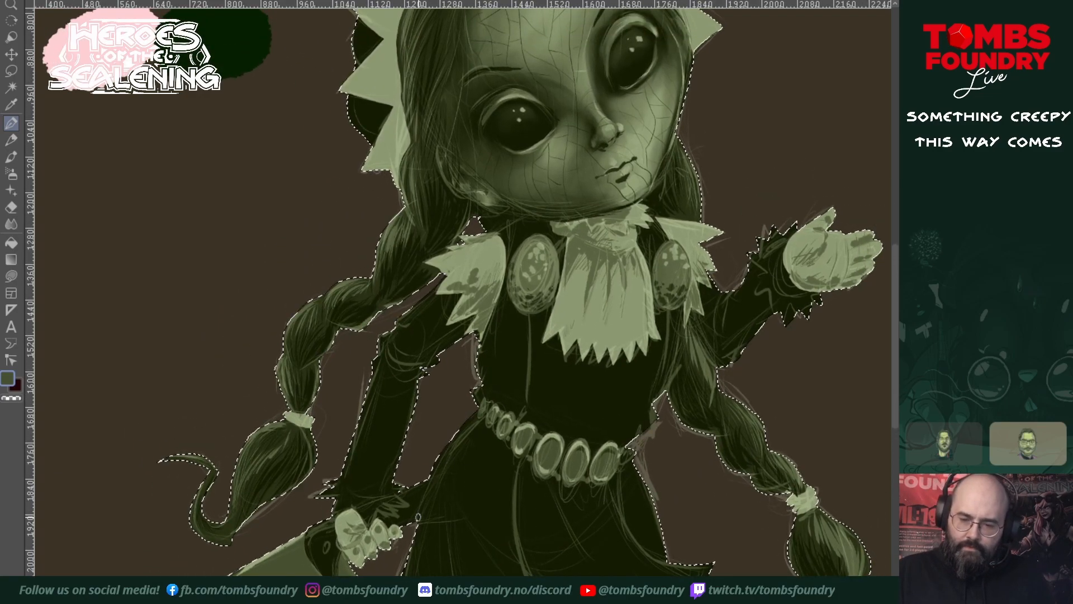
{"action": "left_click", "coordinate": [368, 520], "text": "alt"}
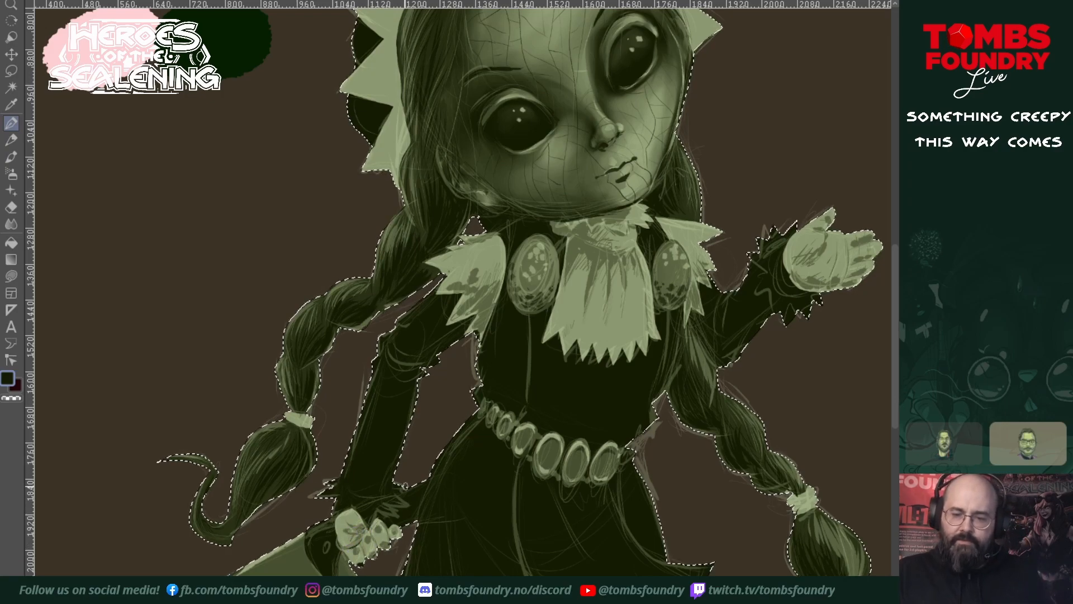
{"action": "left_click_drag", "start_coordinate": [655, 485], "coordinate": [586, 529]}
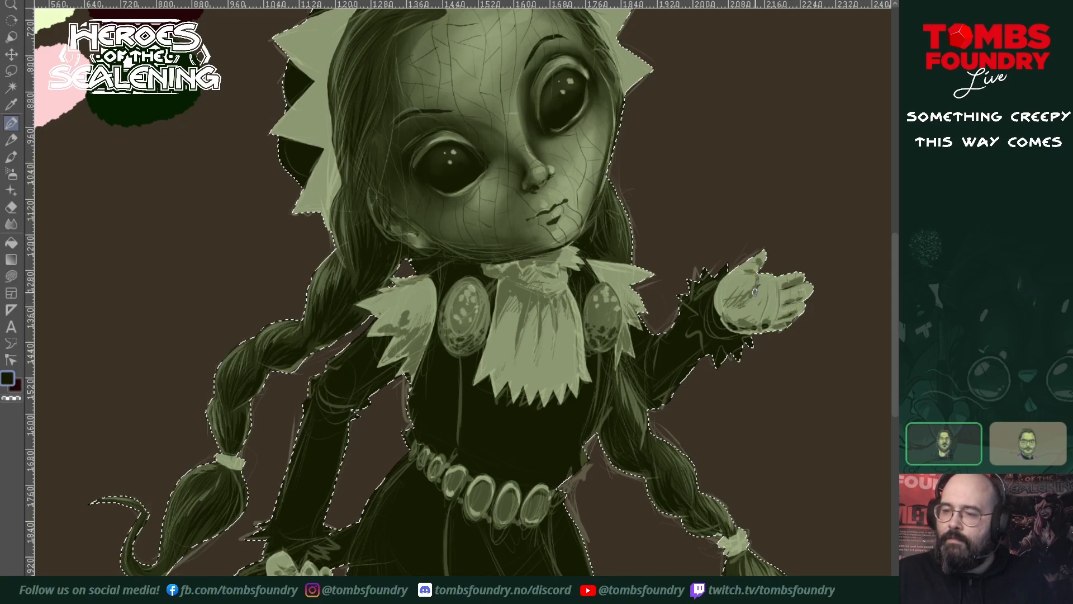
{"action": "left_click_drag", "start_coordinate": [703, 402], "coordinate": [653, 477]}
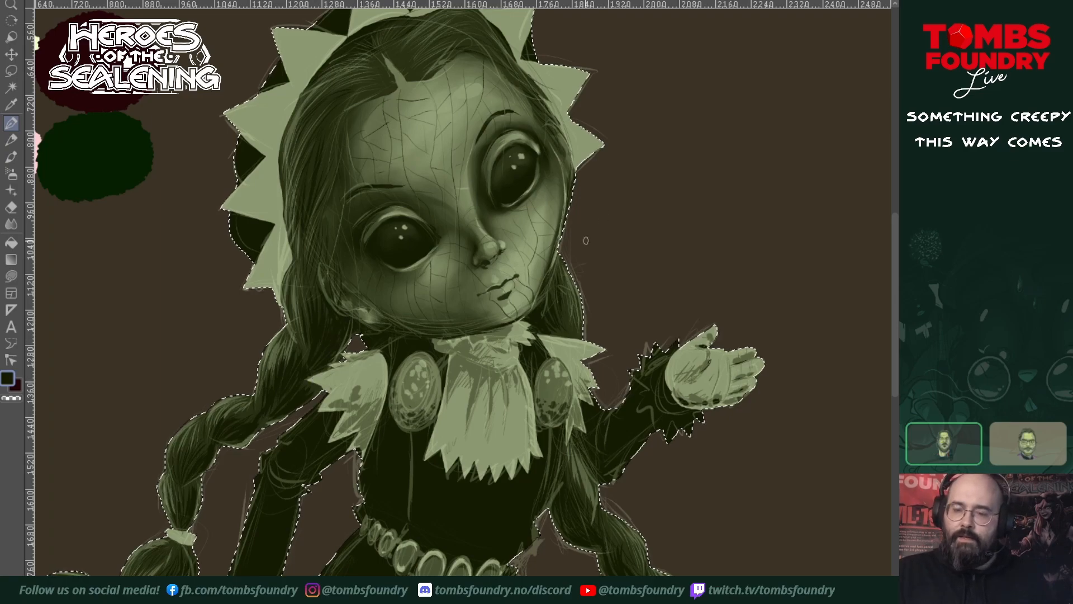
{"action": "left_click_drag", "start_coordinate": [562, 523], "coordinate": [605, 462]}
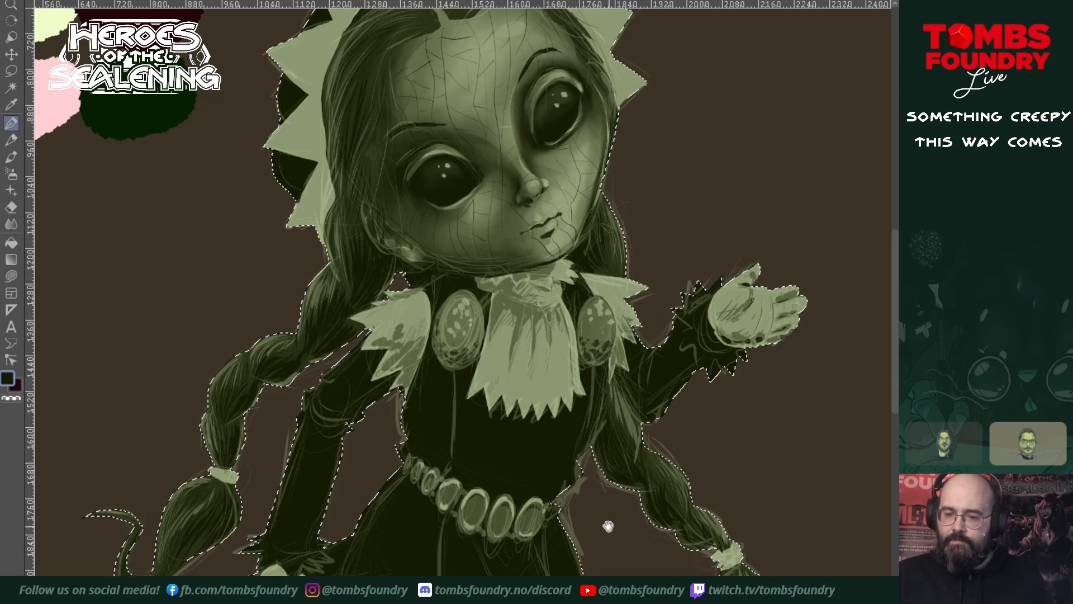
- Paint near-black shadow folds around the elbow and down the forearm of the cleaver arm's sleeve
{"action": "scroll", "coordinate": [627, 377], "scroll_direction": "down", "scroll_amount": 5}
{"action": "key", "text": "ctrl+space"}
{"action": "left_click_drag", "start_coordinate": [618, 381], "coordinate": [570, 500]}
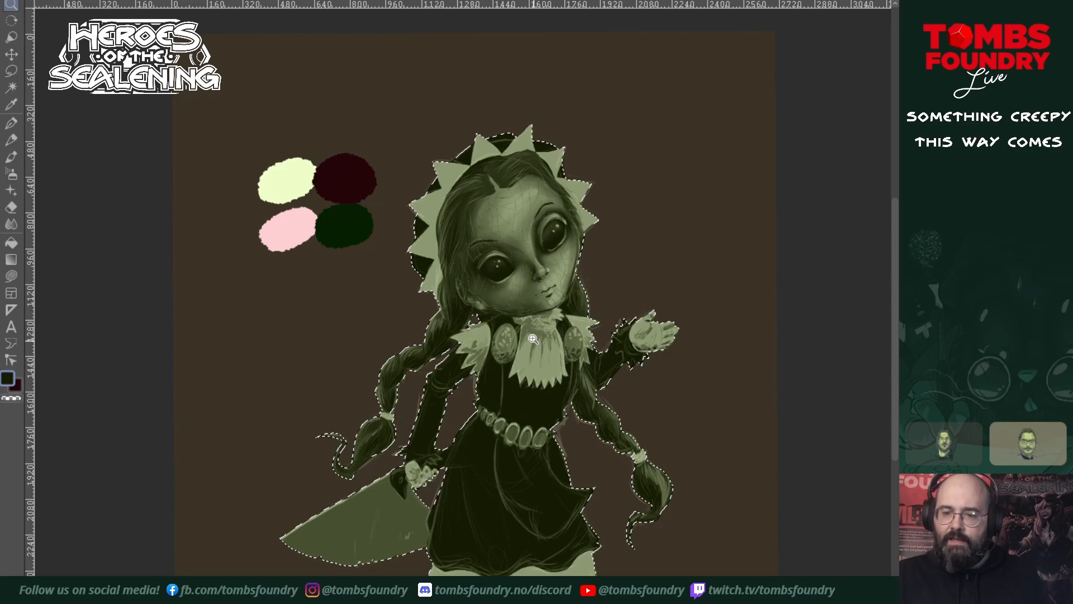
{"action": "left_click_drag", "start_coordinate": [535, 341], "coordinate": [573, 363]}
{"action": "left_click_drag", "start_coordinate": [545, 426], "coordinate": [544, 504]}
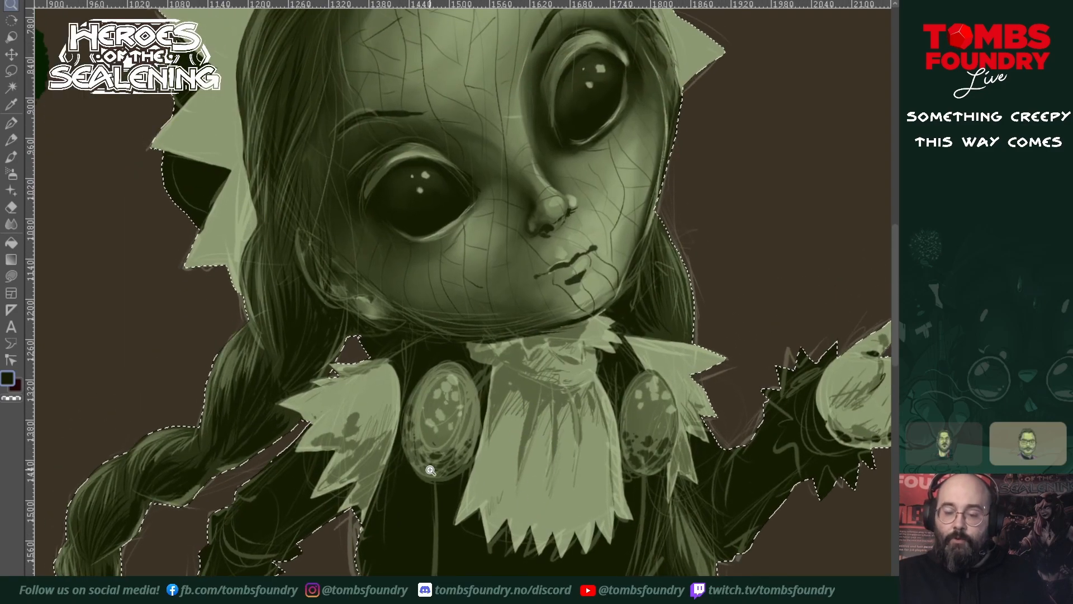
{"action": "left_click_drag", "start_coordinate": [608, 538], "coordinate": [740, 358]}
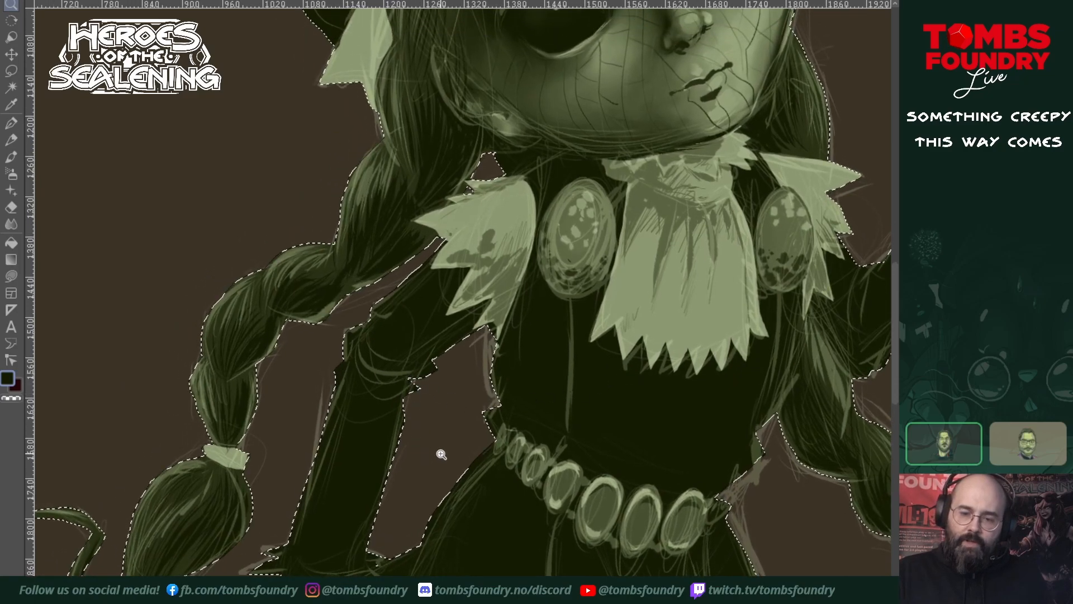
{"action": "left_click_drag", "start_coordinate": [672, 434], "coordinate": [612, 497]}
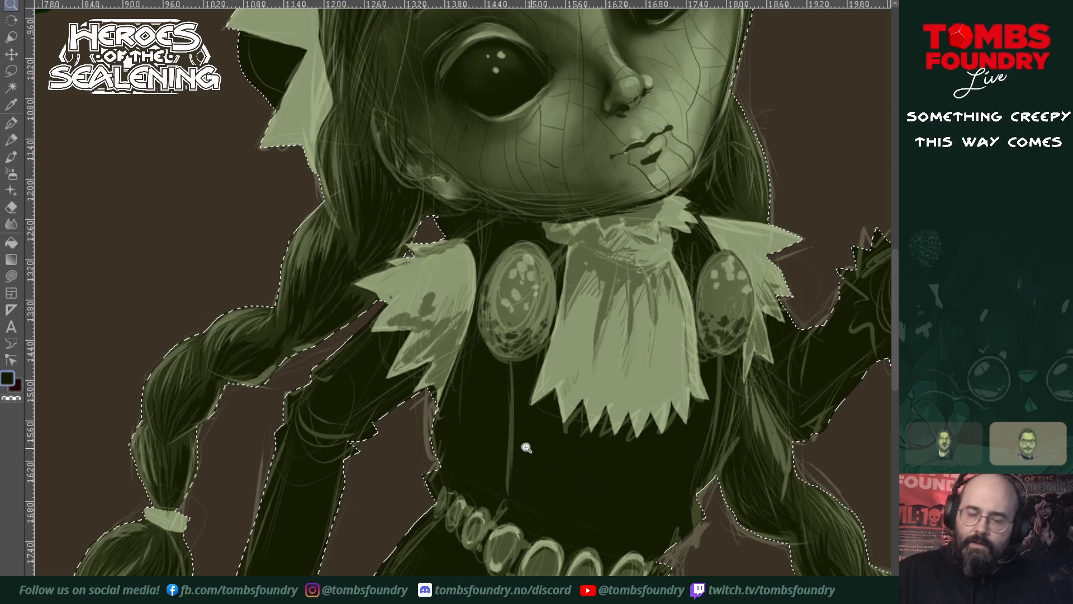
{"action": "left_click", "coordinate": [12, 123]}
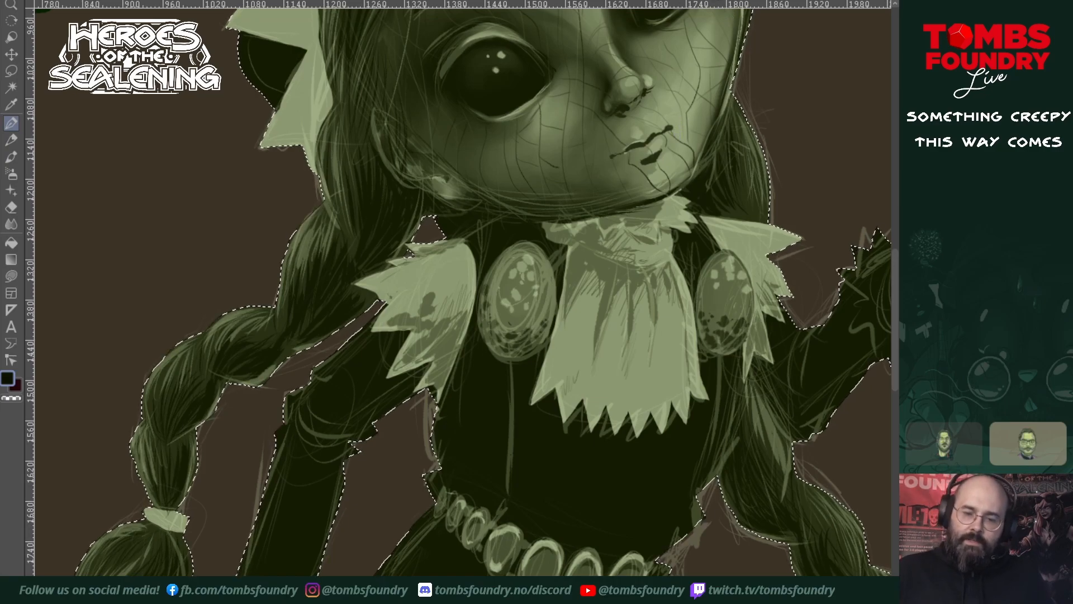
{"action": "mouse_move", "coordinate": [340, 438]}
{"action": "left_mouse_down"}
{"action": "mouse_move", "coordinate": [302, 452]}
{"action": "mouse_move", "coordinate": [340, 461]}
{"action": "left_mouse_up"}
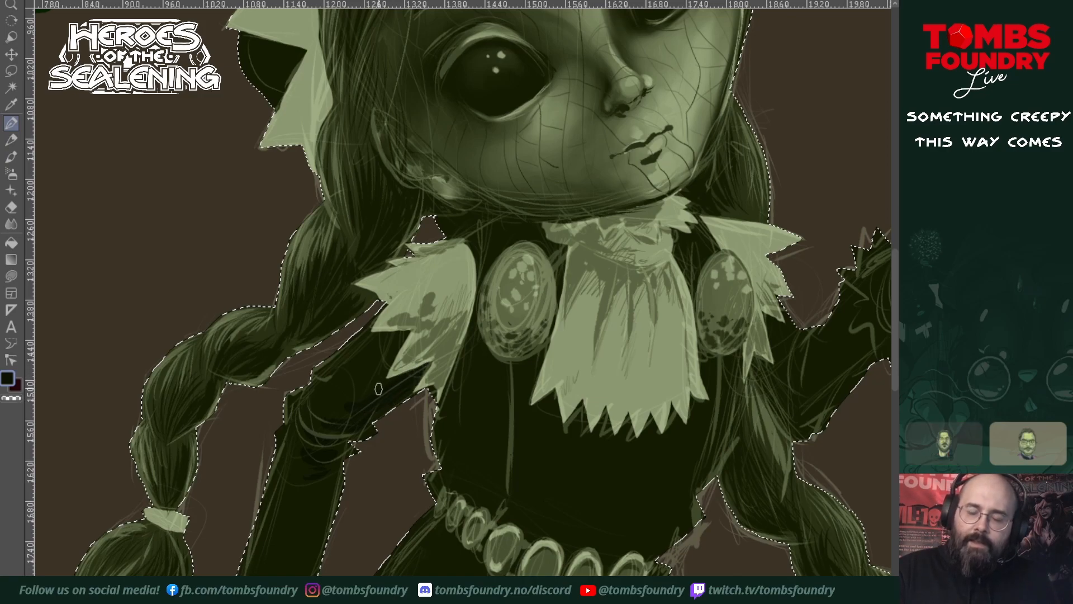
{"action": "left_click_drag", "start_coordinate": [554, 487], "coordinate": [624, 381]}
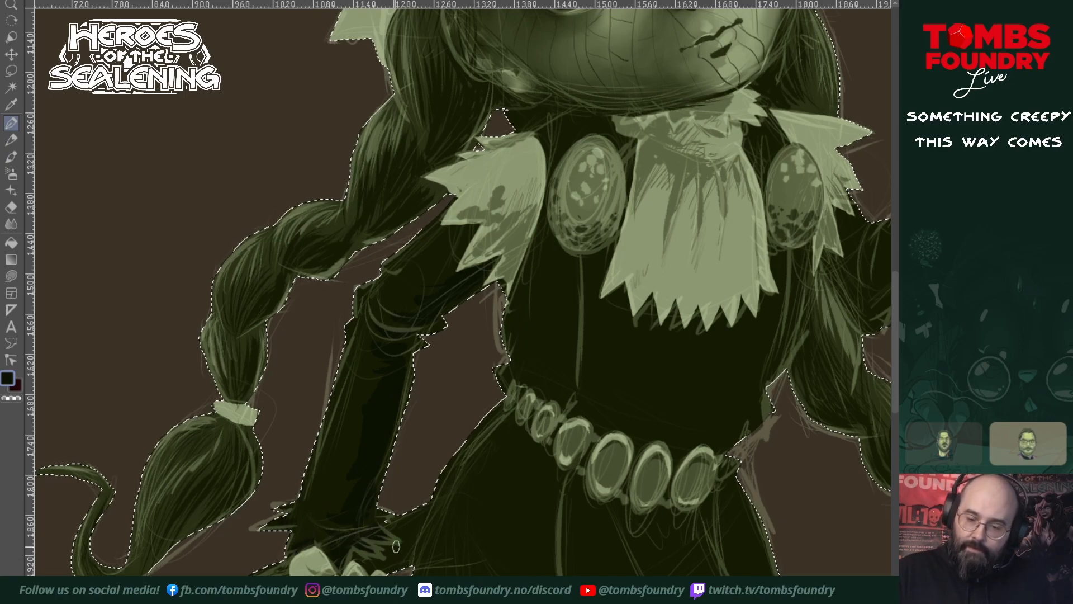
{"action": "left_click_drag", "start_coordinate": [467, 541], "coordinate": [498, 479]}
- Sample the near-black green and lasso-fill the bodice panel between the jagged collar and the belt
{"action": "left_click_drag", "start_coordinate": [580, 436], "coordinate": [514, 493]}
{"action": "left_click_drag", "start_coordinate": [551, 246], "coordinate": [433, 414]}
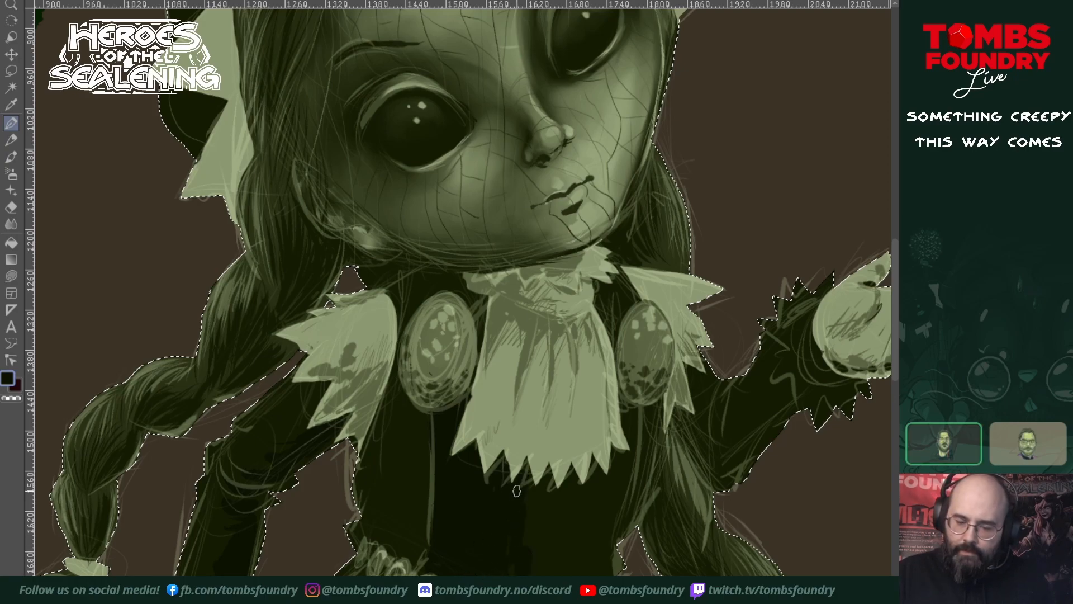
{"action": "key", "text": "o"}
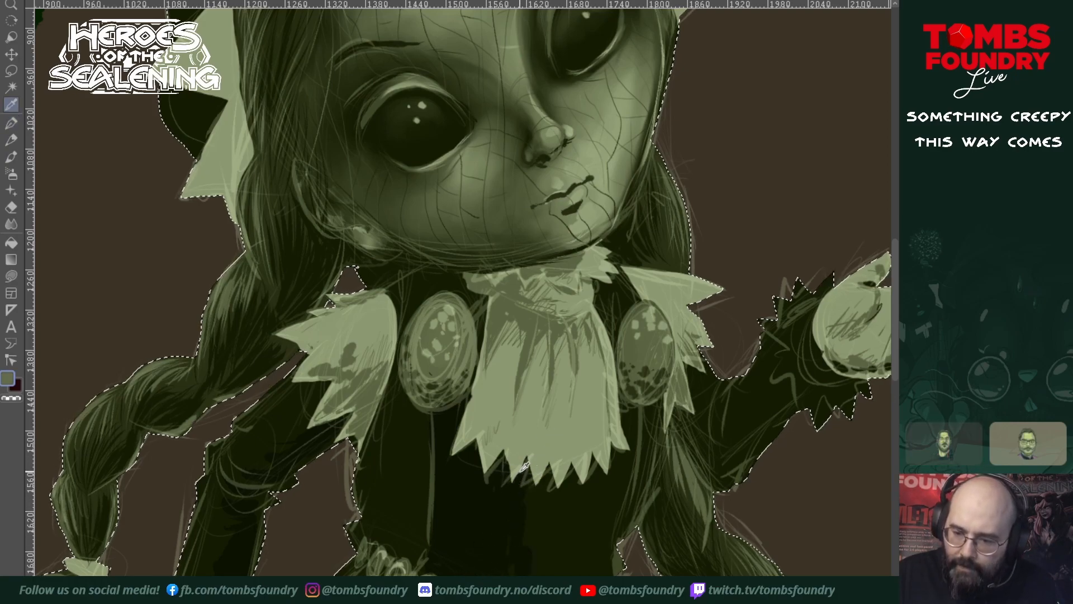
{"action": "left_click", "coordinate": [530, 473]}
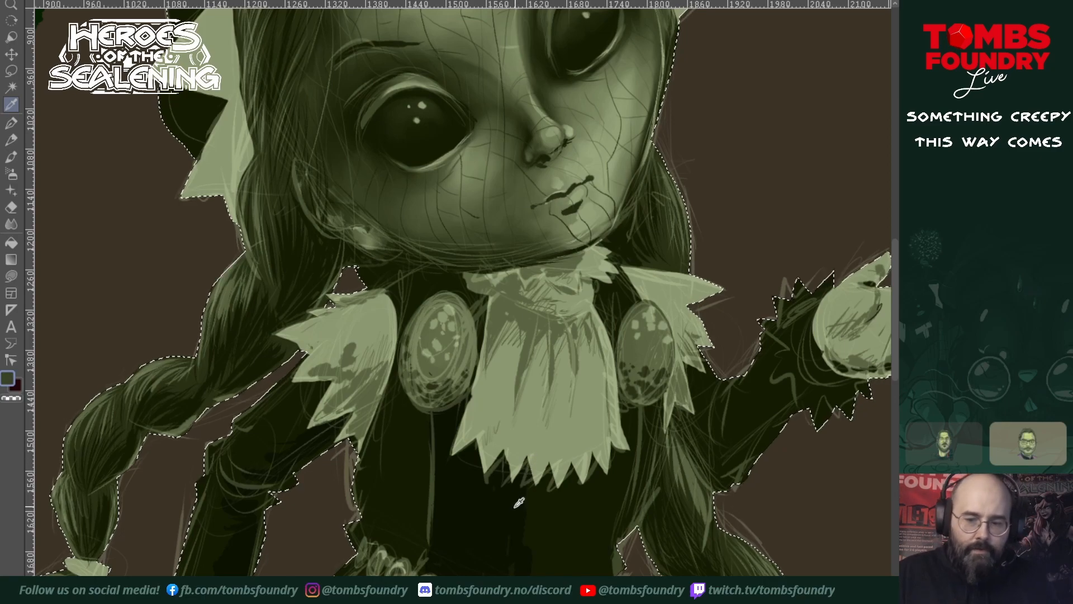
{"action": "left_click", "coordinate": [512, 490]}
{"action": "key", "text": "s"}
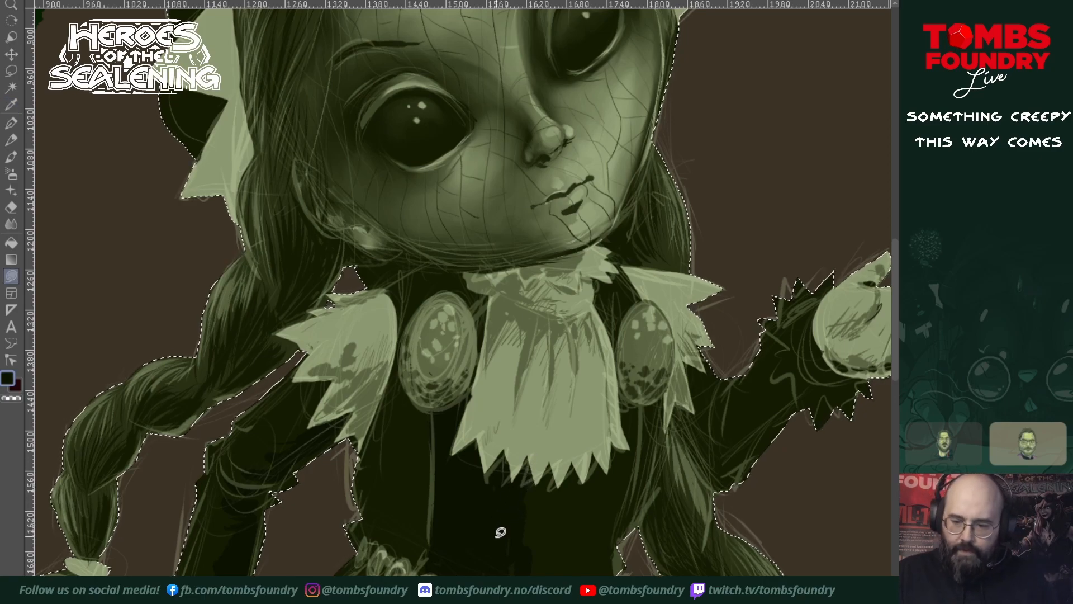
{"action": "mouse_move", "coordinate": [515, 483]}
{"action": "left_mouse_down"}
{"action": "mouse_move", "coordinate": [532, 464]}
{"action": "mouse_move", "coordinate": [543, 475]}
{"action": "mouse_move", "coordinate": [553, 464]}
{"action": "mouse_move", "coordinate": [560, 480]}
{"action": "mouse_move", "coordinate": [576, 467]}
{"action": "mouse_move", "coordinate": [587, 478]}
{"action": "mouse_move", "coordinate": [596, 456]}
{"action": "mouse_move", "coordinate": [609, 467]}
{"action": "mouse_move", "coordinate": [615, 447]}
{"action": "mouse_move", "coordinate": [631, 445]}
{"action": "mouse_move", "coordinate": [620, 389]}
{"action": "mouse_move", "coordinate": [632, 387]}
{"action": "mouse_move", "coordinate": [642, 422]}
{"action": "mouse_move", "coordinate": [631, 512]}
{"action": "left_mouse_up"}
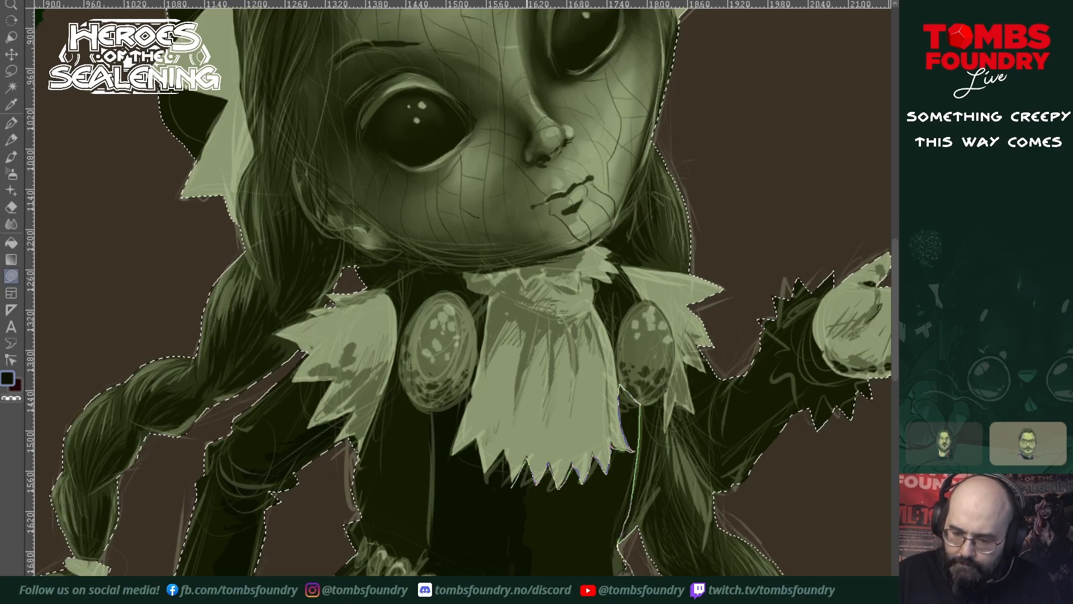
{"action": "left_click_drag", "start_coordinate": [479, 575], "coordinate": [504, 475]}
- Lasso-fill the apron panel below the belt in the same near-black green, following the sketched skirt lines
{"action": "left_click_drag", "start_coordinate": [588, 543], "coordinate": [653, 245]}
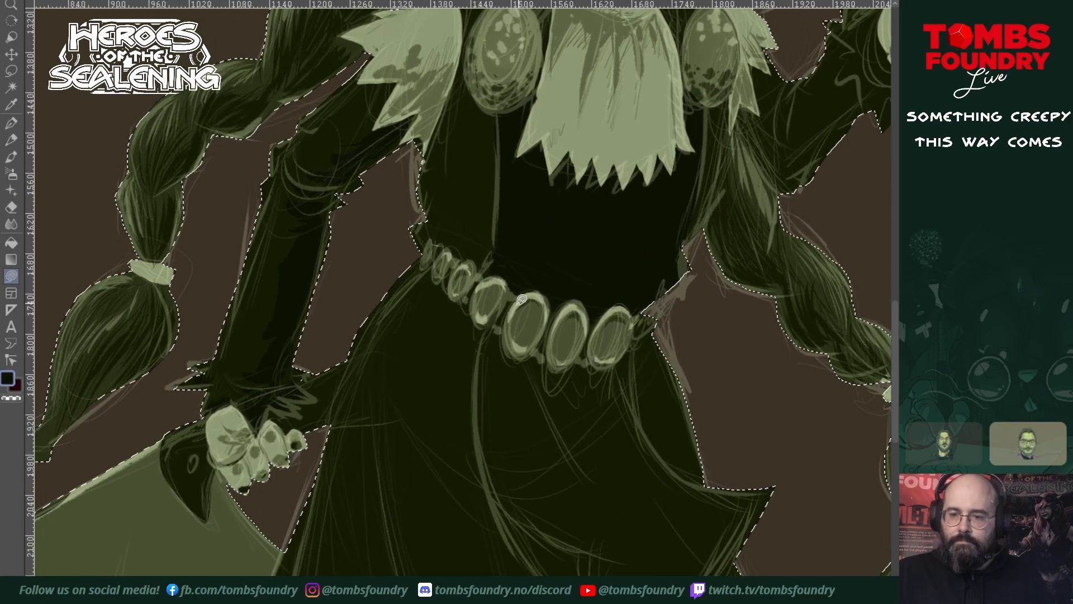
{"action": "mouse_move", "coordinate": [490, 327]}
{"action": "left_mouse_down"}
{"action": "mouse_move", "coordinate": [516, 348]}
{"action": "mouse_move", "coordinate": [560, 366]}
{"action": "mouse_move", "coordinate": [617, 363]}
{"action": "left_mouse_up"}
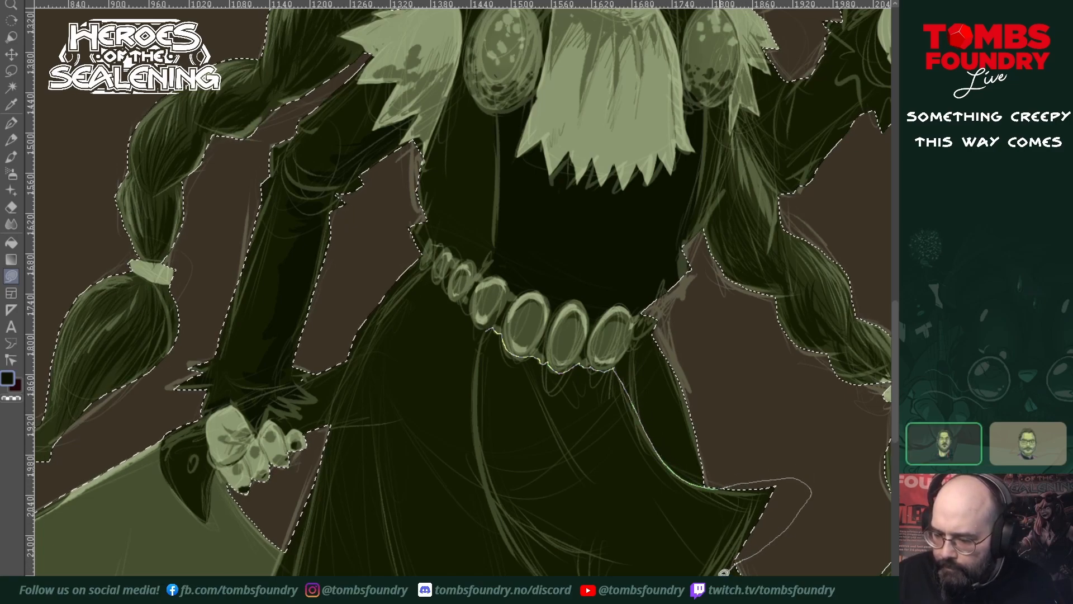
{"action": "mouse_move", "coordinate": [545, 575]}
{"action": "left_mouse_down"}
{"action": "mouse_move", "coordinate": [484, 478]}
{"action": "mouse_move", "coordinate": [473, 420]}
{"action": "mouse_move", "coordinate": [491, 320]}
{"action": "left_mouse_up"}
- Check the whole figure and hide the sketch lines over the painting
{"action": "key", "text": "ctrl+space"}
{"action": "left_click", "coordinate": [670, 425], "text": "alt"}
{"action": "left_click_drag", "start_coordinate": [716, 414], "coordinate": [630, 452]}
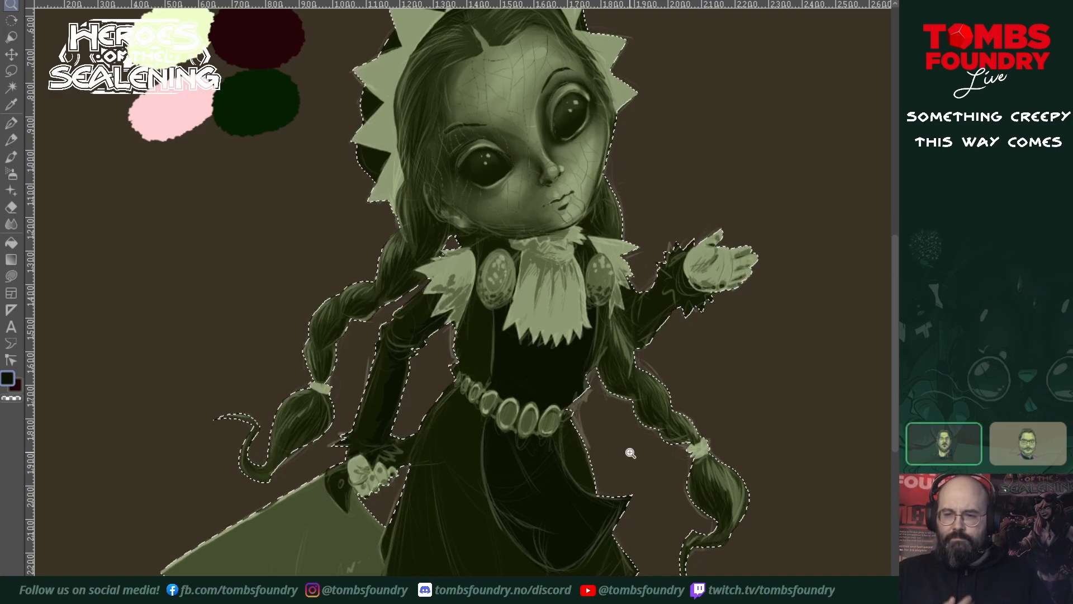
{"action": "left_click_drag", "start_coordinate": [631, 448], "coordinate": [608, 556]}
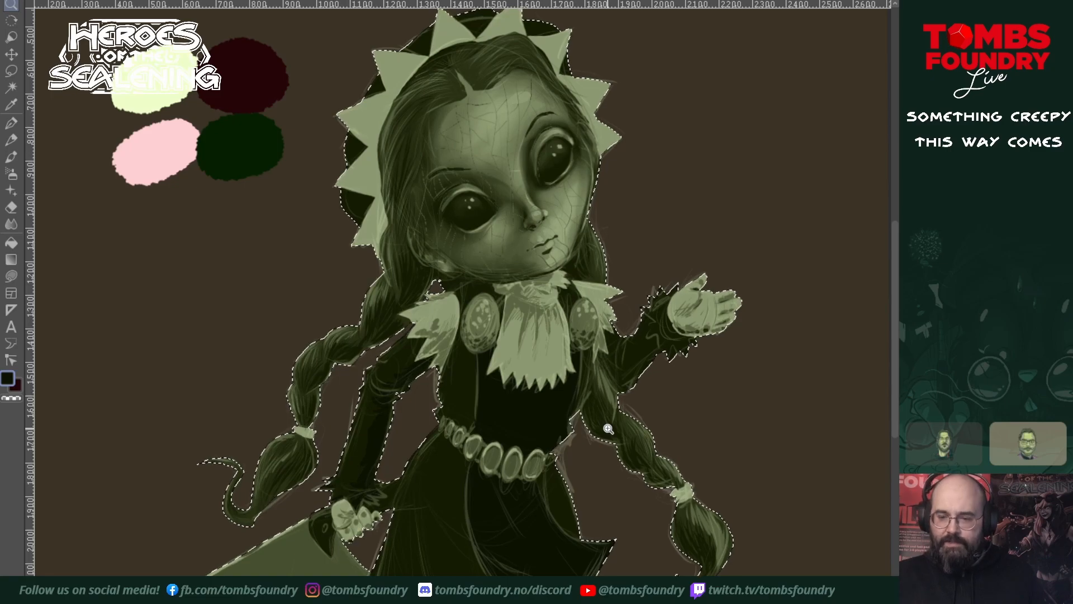
{"action": "mouse_move", "coordinate": [602, 489]}
{"action": "left_mouse_down"}
{"action": "mouse_move", "coordinate": [604, 477]}
{"action": "mouse_move", "coordinate": [584, 494]}
{"action": "left_mouse_up"}
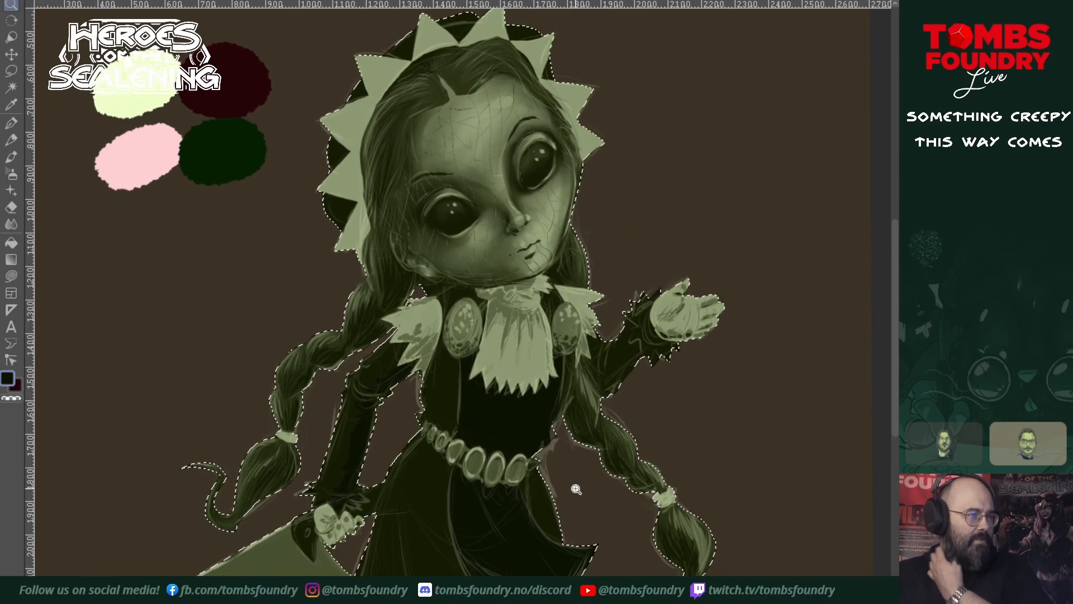
{"action": "left_click_drag", "start_coordinate": [520, 554], "coordinate": [548, 554]}
{"action": "left_click", "coordinate": [400, 515]}
{"action": "left_click_drag", "start_coordinate": [431, 458], "coordinate": [465, 467]}
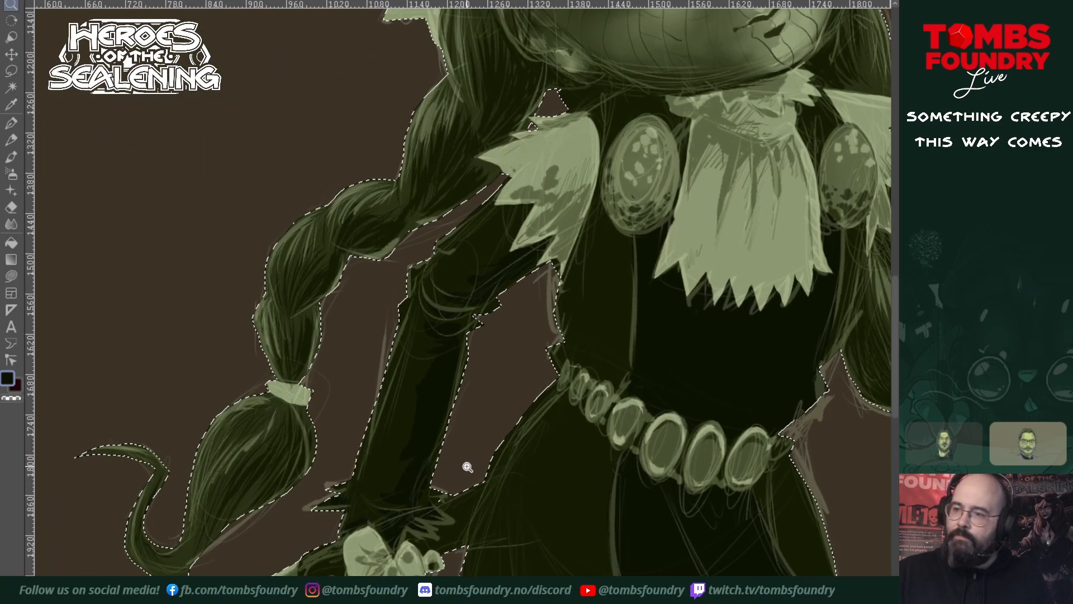
{"action": "left_click", "coordinate": [923, 167]}
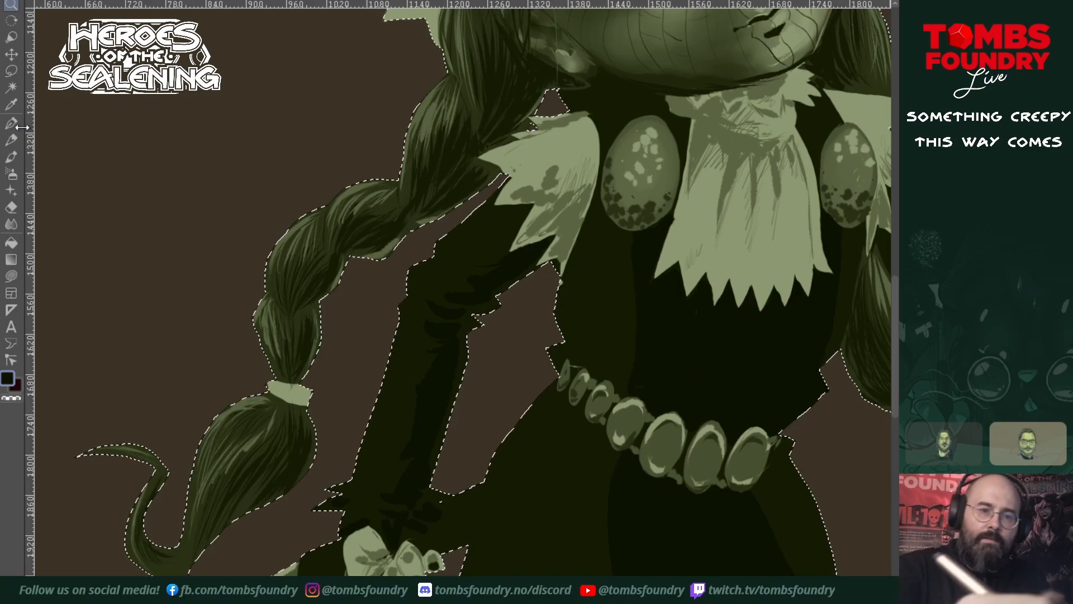
- Sample a lighter dark green from the braid and brush fold highlights along the cleaver arm's shoulder, elbow and forearm
{"action": "left_click", "coordinate": [569, 242], "text": "ctrl"}
{"action": "left_click_drag", "start_coordinate": [601, 259], "coordinate": [575, 352]}
{"action": "left_click", "coordinate": [577, 416], "text": "alt"}
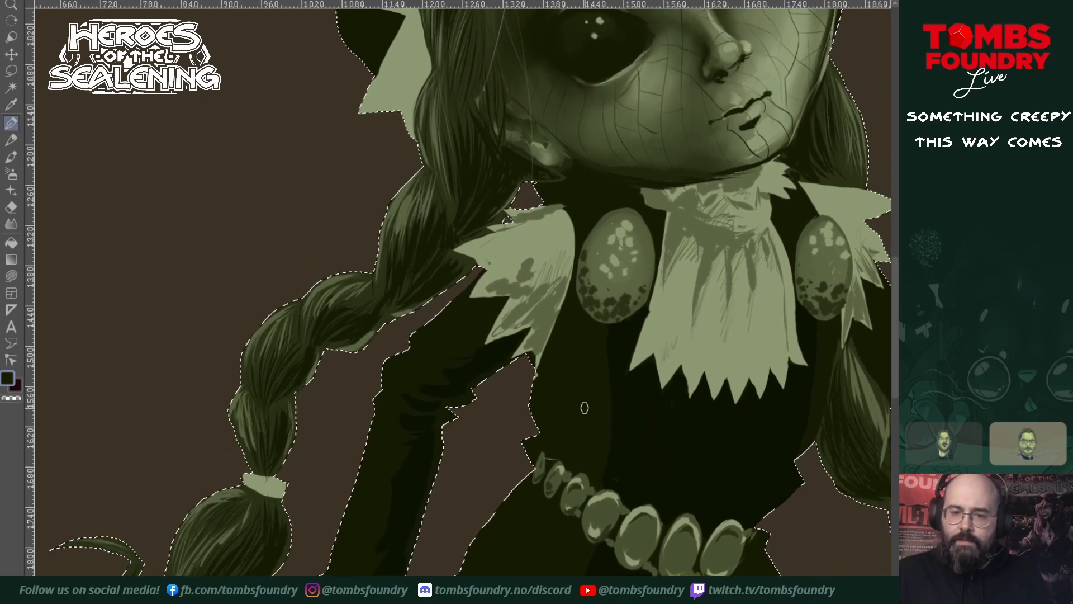
{"action": "left_click", "coordinate": [371, 291], "text": "alt"}
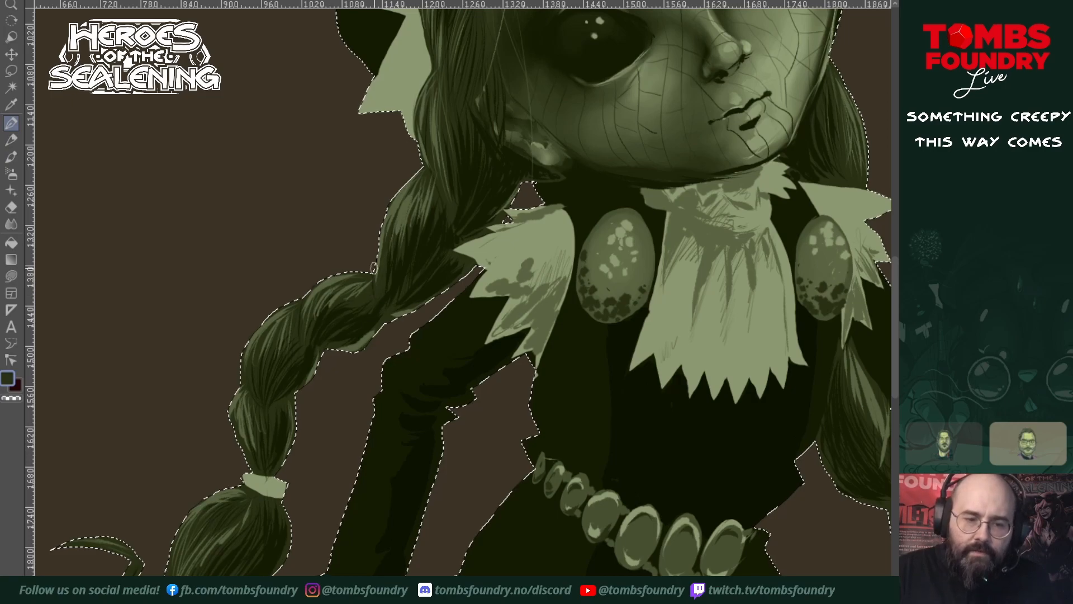
{"action": "left_click_drag", "start_coordinate": [465, 293], "coordinate": [424, 341]}
{"action": "mouse_move", "coordinate": [480, 314]}
{"action": "left_mouse_down"}
{"action": "mouse_move", "coordinate": [448, 317]}
{"action": "mouse_move", "coordinate": [430, 348]}
{"action": "mouse_move", "coordinate": [396, 372]}
{"action": "left_mouse_up"}
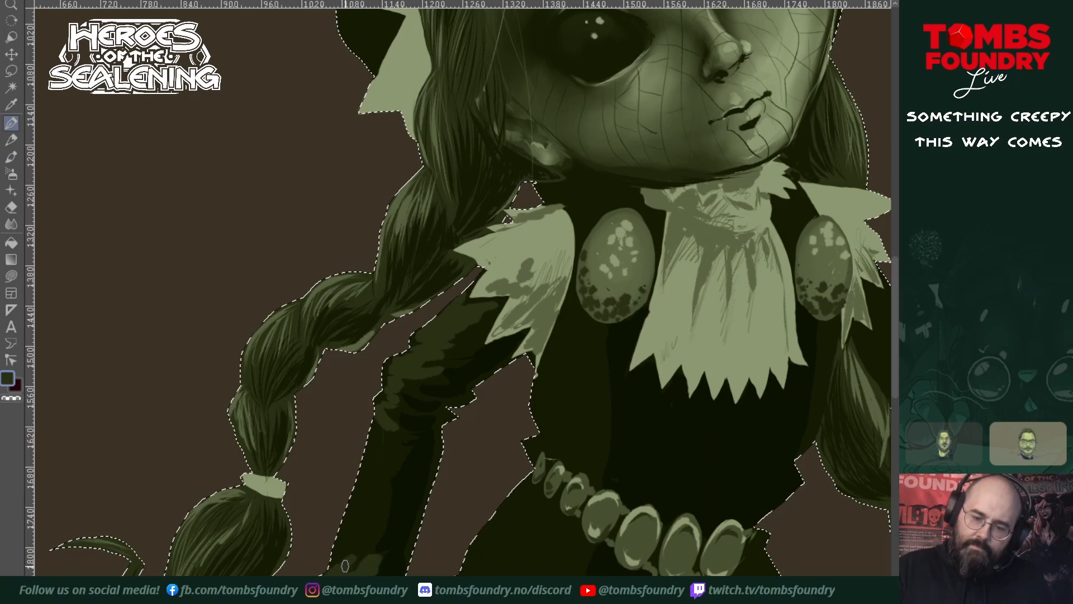
{"action": "mouse_move", "coordinate": [364, 511]}
{"action": "left_mouse_down"}
{"action": "mouse_move", "coordinate": [374, 433]}
{"action": "mouse_move", "coordinate": [373, 479]}
{"action": "mouse_move", "coordinate": [393, 457]}
{"action": "mouse_move", "coordinate": [383, 430]}
{"action": "left_mouse_up"}
- Brush the same lighter green fold highlights along the raised arm's sleeve from elbow to jagged cuff
{"action": "left_click_drag", "start_coordinate": [748, 442], "coordinate": [428, 486]}
{"action": "left_click_drag", "start_coordinate": [596, 438], "coordinate": [550, 491]}
{"action": "mouse_move", "coordinate": [539, 395]}
{"action": "left_mouse_down"}
{"action": "mouse_move", "coordinate": [513, 434]}
{"action": "mouse_move", "coordinate": [538, 416]}
{"action": "mouse_move", "coordinate": [530, 438]}
{"action": "mouse_move", "coordinate": [543, 420]}
{"action": "left_mouse_up"}
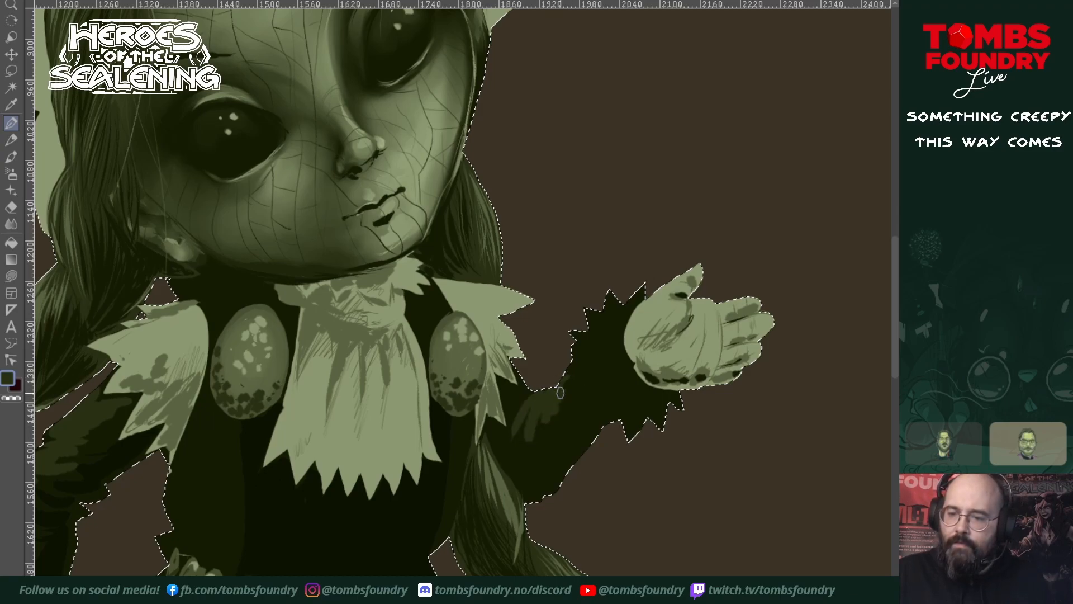
{"action": "mouse_move", "coordinate": [579, 338]}
{"action": "left_mouse_down"}
{"action": "mouse_move", "coordinate": [612, 315]}
{"action": "mouse_move", "coordinate": [609, 293]}
{"action": "mouse_move", "coordinate": [613, 310]}
{"action": "mouse_move", "coordinate": [643, 291]}
{"action": "left_mouse_up"}
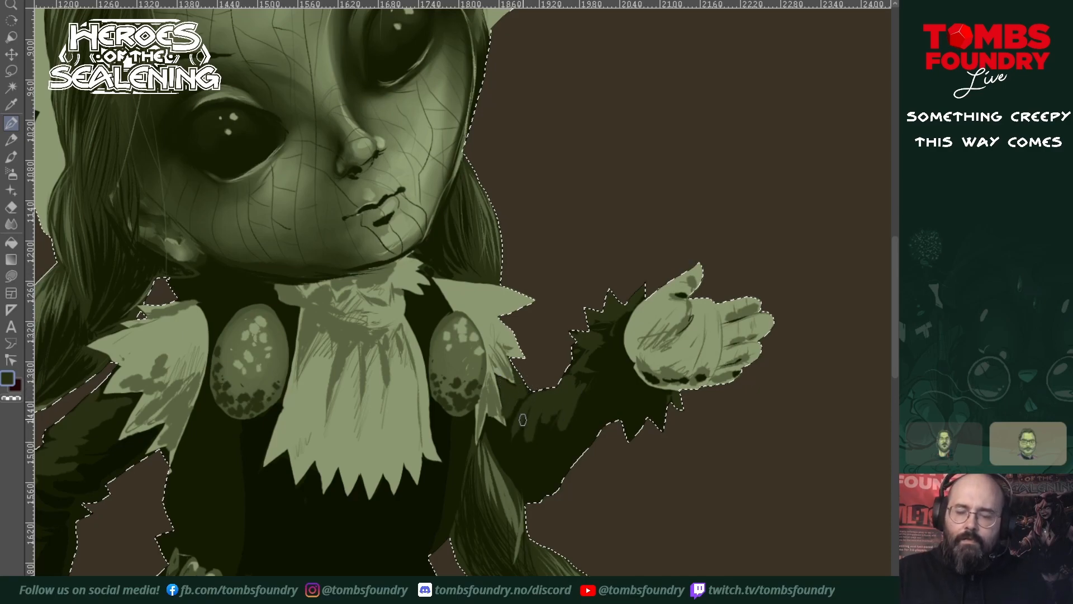
- Sample near-black from the dress and brush dark spots on both egg brooches plus shadows on the bodice around them
{"action": "mouse_move", "coordinate": [582, 490]}
{"action": "left_mouse_down"}
{"action": "mouse_move", "coordinate": [726, 378]}
{"action": "mouse_move", "coordinate": [614, 455]}
{"action": "mouse_move", "coordinate": [636, 429]}
{"action": "mouse_move", "coordinate": [621, 421]}
{"action": "mouse_move", "coordinate": [523, 485]}
{"action": "left_mouse_up"}
{"action": "left_click", "coordinate": [244, 359], "text": "alt"}
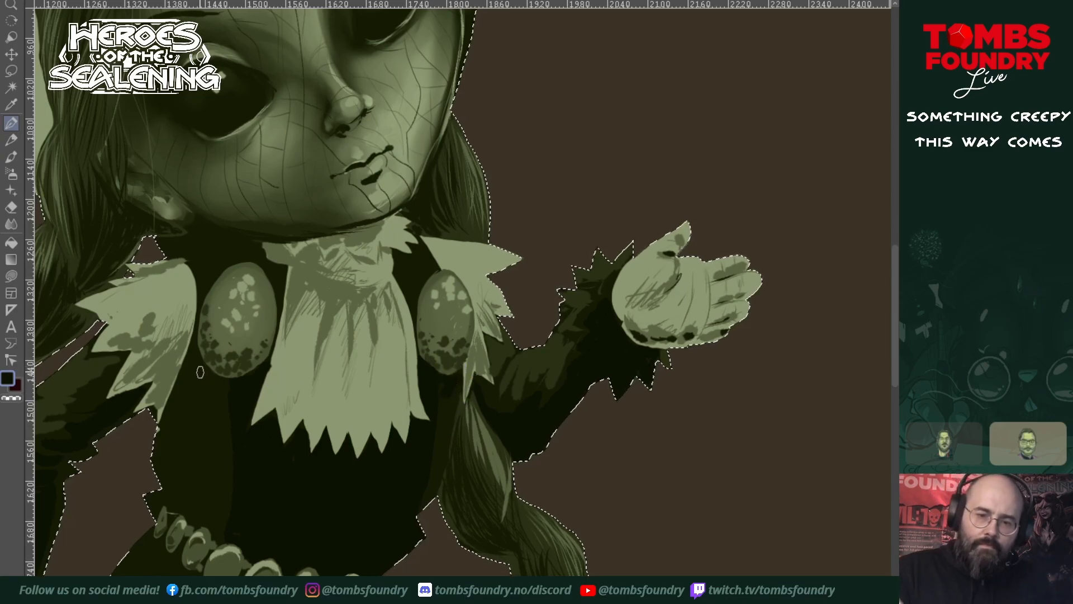
{"action": "left_click", "coordinate": [211, 355]}
{"action": "left_click_drag", "start_coordinate": [222, 370], "coordinate": [228, 369]}
{"action": "left_click", "coordinate": [242, 368]}
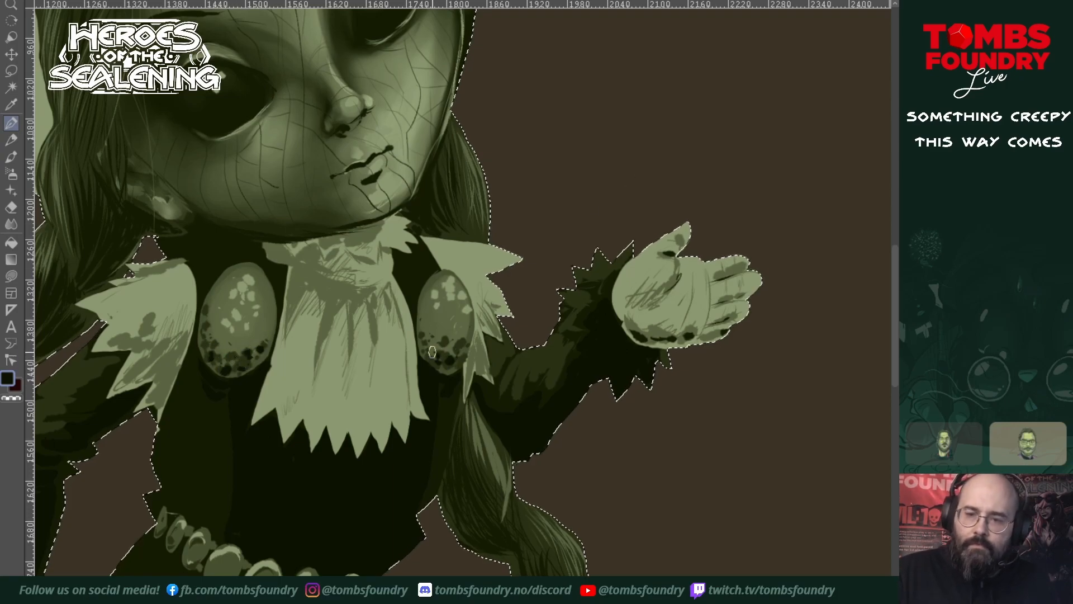
{"action": "left_click_drag", "start_coordinate": [347, 388], "coordinate": [469, 381]}
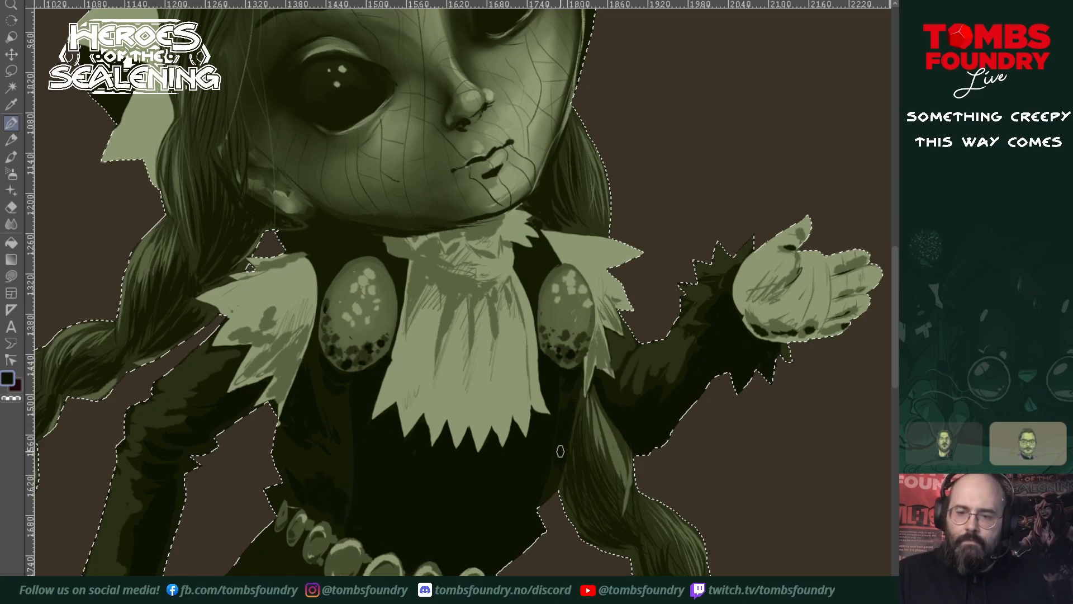
{"action": "left_click_drag", "start_coordinate": [569, 470], "coordinate": [581, 590]}
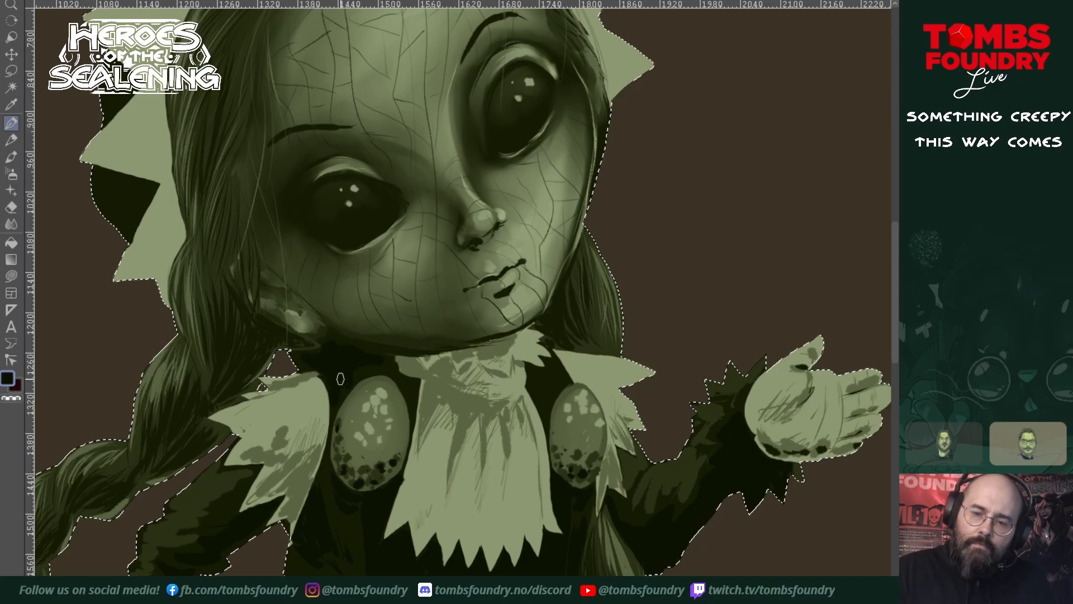
{"action": "left_click_drag", "start_coordinate": [581, 483], "coordinate": [621, 397]}
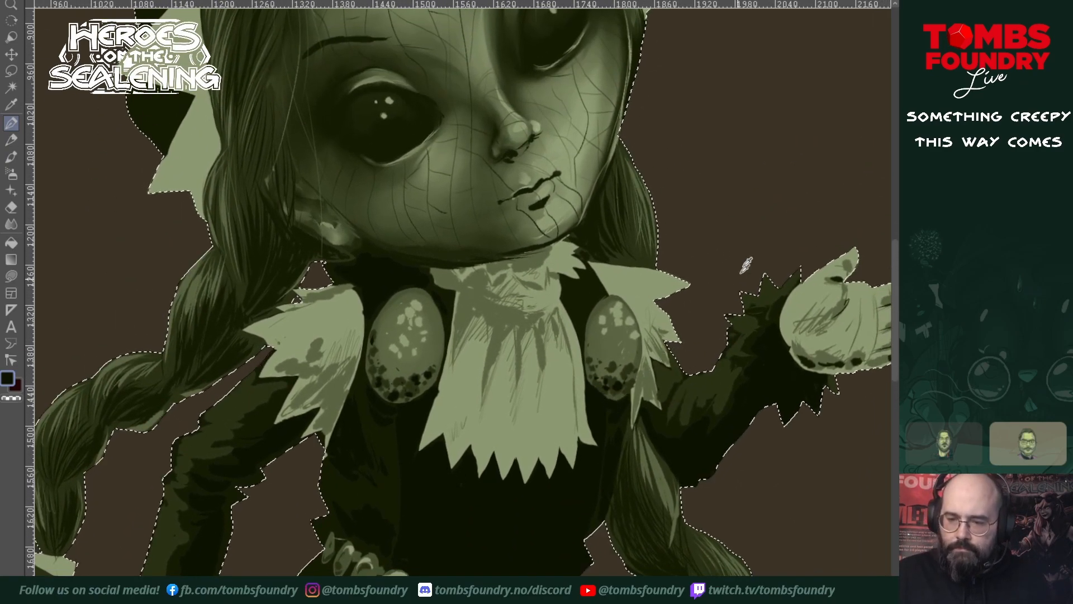
- Sample dark green from the cleaver arm's sleeve and brush shadow folds into the collar ruffle and the top of the cravat
{"action": "left_click", "coordinate": [259, 391], "text": "alt"}
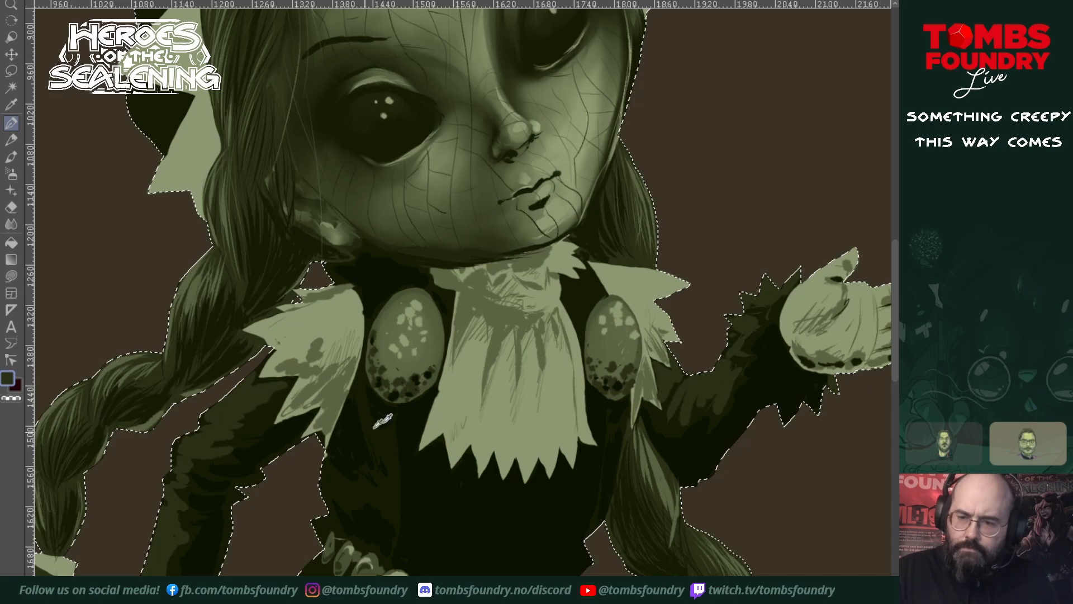
{"action": "left_click", "coordinate": [497, 316]}
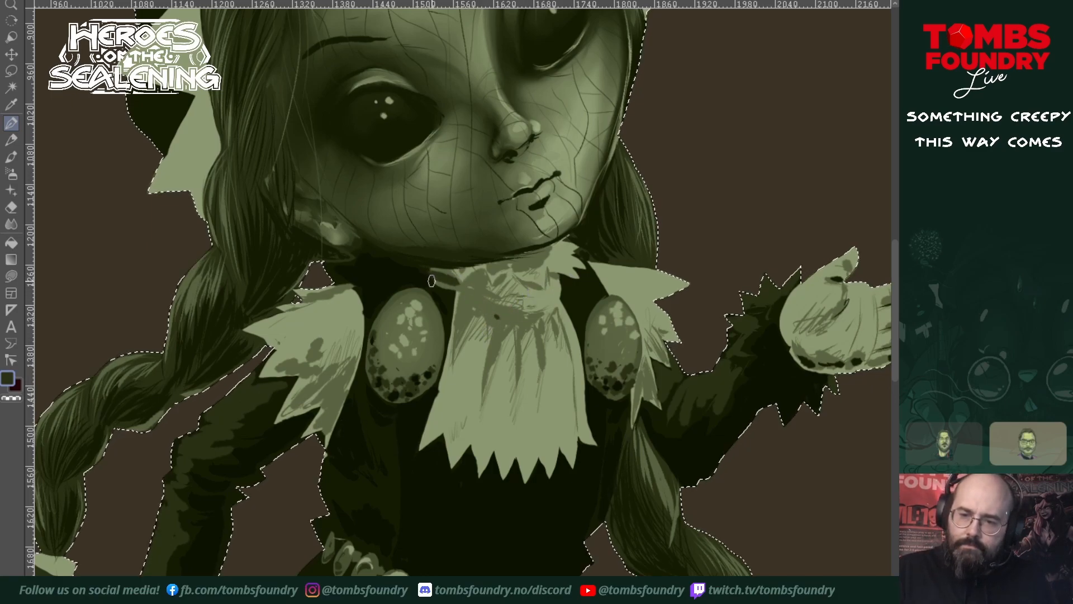
{"action": "mouse_move", "coordinate": [457, 287]}
{"action": "left_mouse_down"}
{"action": "mouse_move", "coordinate": [487, 273]}
{"action": "mouse_move", "coordinate": [463, 282]}
{"action": "mouse_move", "coordinate": [485, 281]}
{"action": "mouse_move", "coordinate": [481, 295]}
{"action": "mouse_move", "coordinate": [470, 292]}
{"action": "mouse_move", "coordinate": [507, 302]}
{"action": "mouse_move", "coordinate": [501, 281]}
{"action": "mouse_move", "coordinate": [530, 282]}
{"action": "mouse_move", "coordinate": [556, 338]}
{"action": "mouse_move", "coordinate": [608, 302]}
{"action": "left_mouse_up"}
{"action": "left_click_drag", "start_coordinate": [503, 320], "coordinate": [528, 329]}
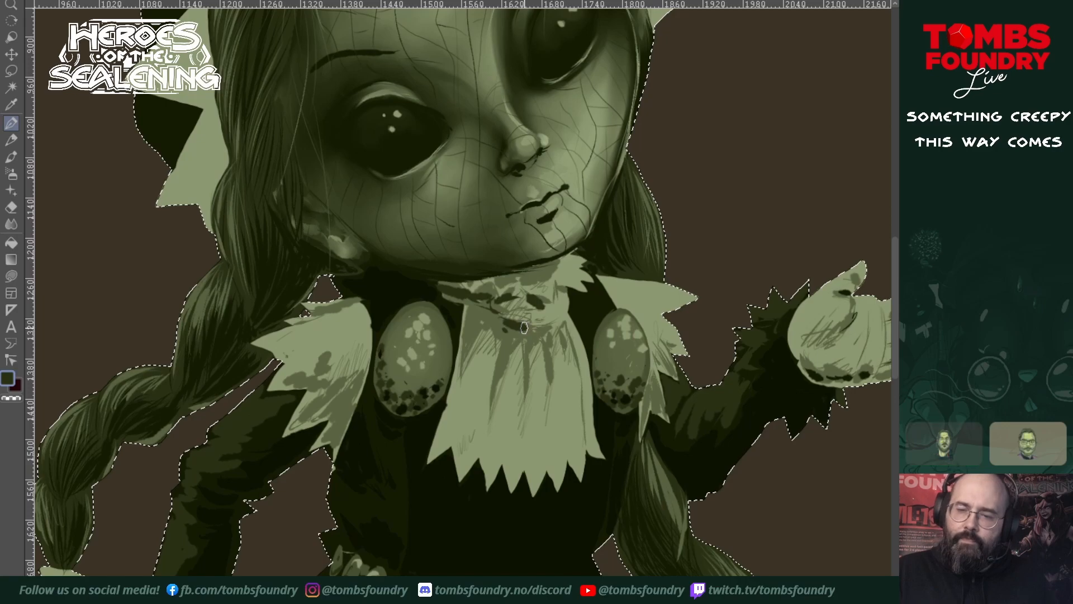
{"action": "left_click_drag", "start_coordinate": [515, 332], "coordinate": [529, 345]}
{"action": "mouse_move", "coordinate": [476, 313]}
{"action": "left_mouse_down"}
{"action": "mouse_move", "coordinate": [474, 324]}
{"action": "mouse_move", "coordinate": [499, 317]}
{"action": "mouse_move", "coordinate": [488, 310]}
{"action": "mouse_move", "coordinate": [549, 323]}
{"action": "mouse_move", "coordinate": [539, 327]}
{"action": "left_mouse_up"}
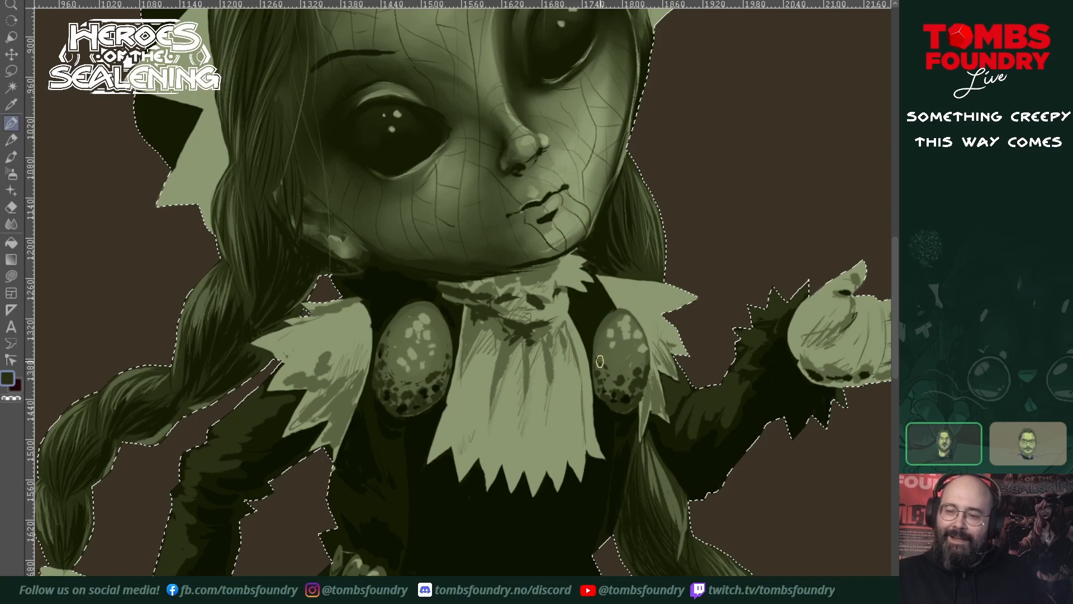
{"action": "mouse_move", "coordinate": [613, 449]}
{"action": "left_mouse_down"}
{"action": "mouse_move", "coordinate": [611, 377]}
{"action": "mouse_move", "coordinate": [574, 404]}
{"action": "left_mouse_up"}
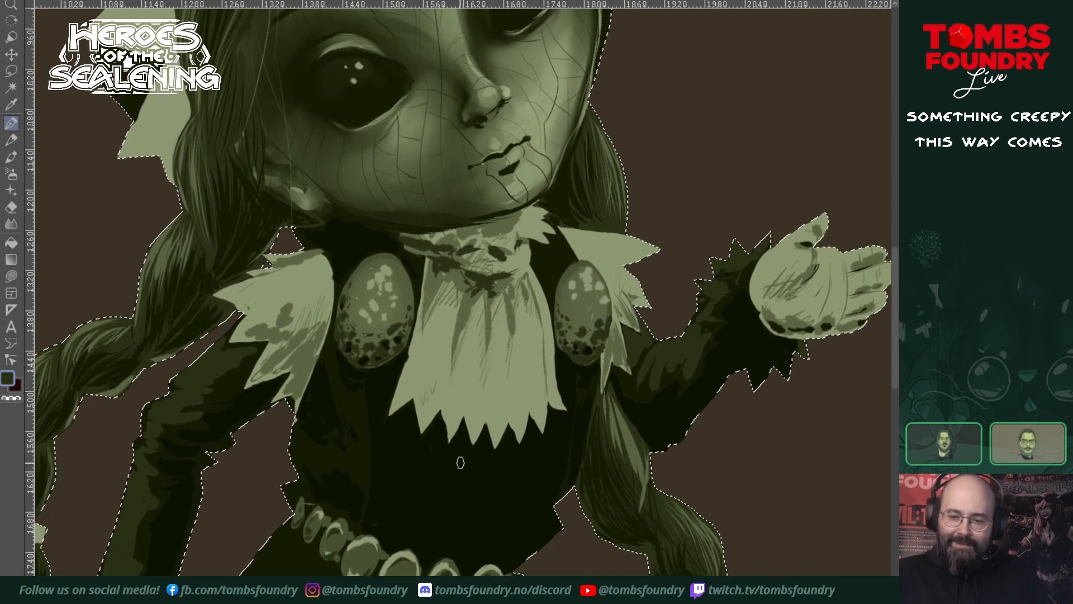
- Sample mid and light greens from the brooch and shoulder ruffle and dab lighter speckles on both egg brooches
{"action": "left_click", "coordinate": [371, 288], "text": "ctrl"}
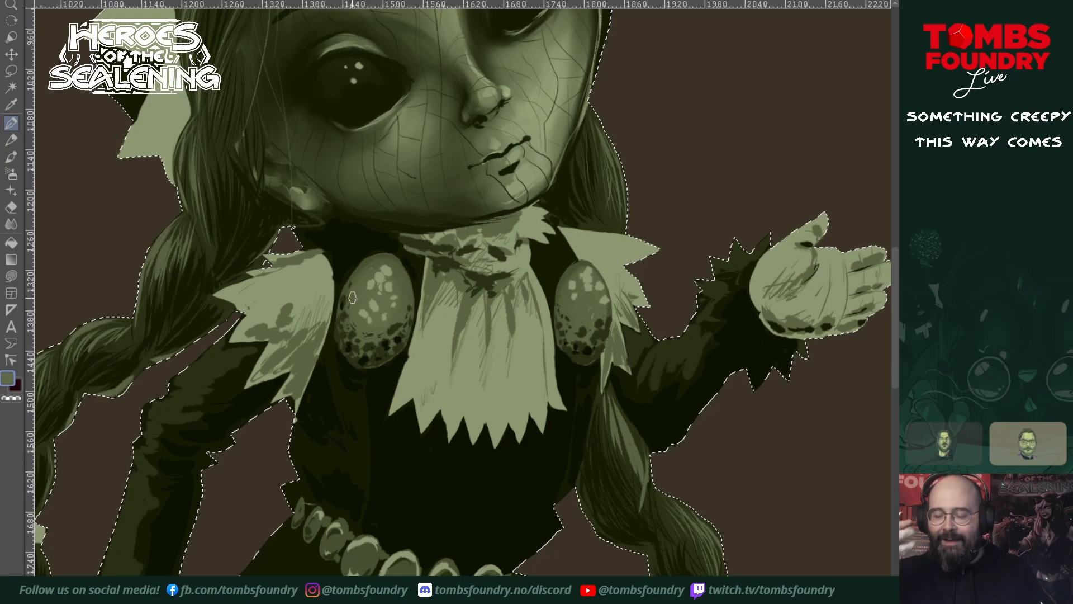
{"action": "left_click", "coordinate": [607, 279], "text": "ctrl"}
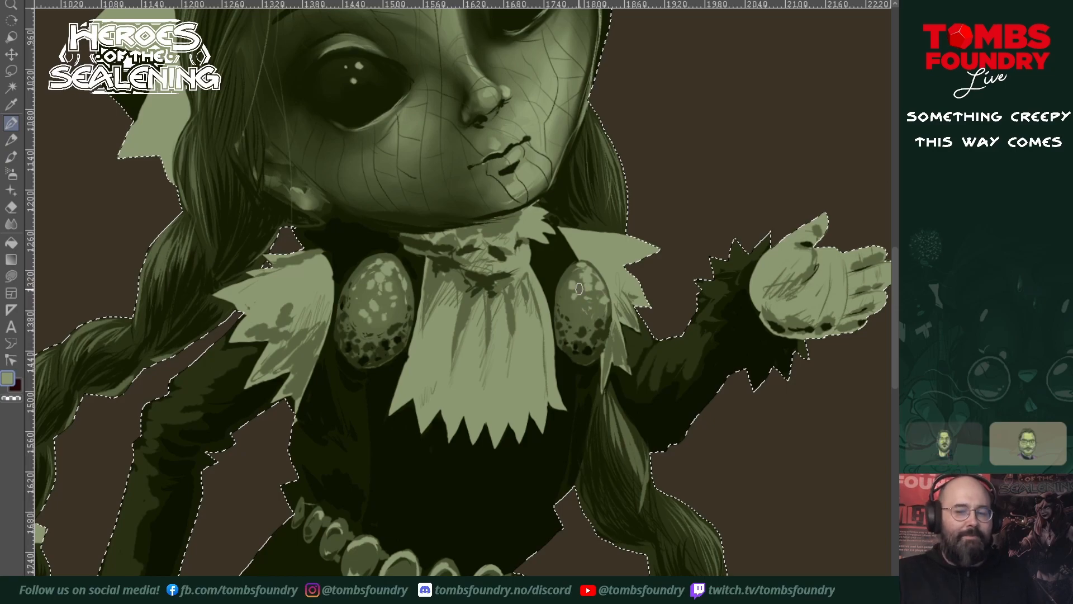
{"action": "left_click_drag", "start_coordinate": [588, 372], "coordinate": [594, 510]}
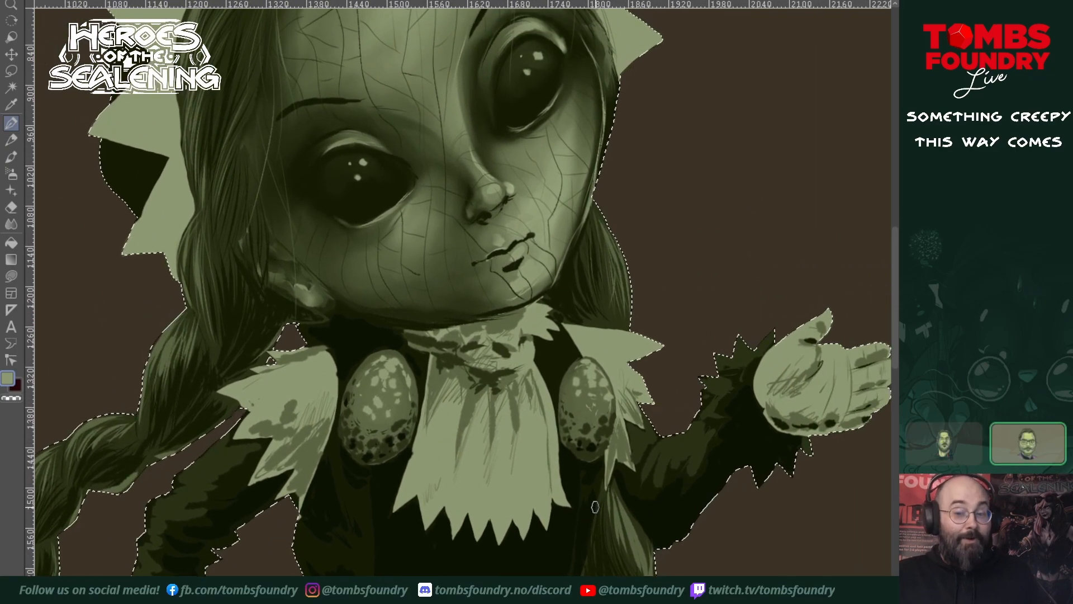
{"action": "left_click", "coordinate": [405, 406], "text": "ctrl"}
- Examine the face, braids, belt and whole figure for overall balance
{"action": "left_click_drag", "start_coordinate": [467, 419], "coordinate": [590, 573]}
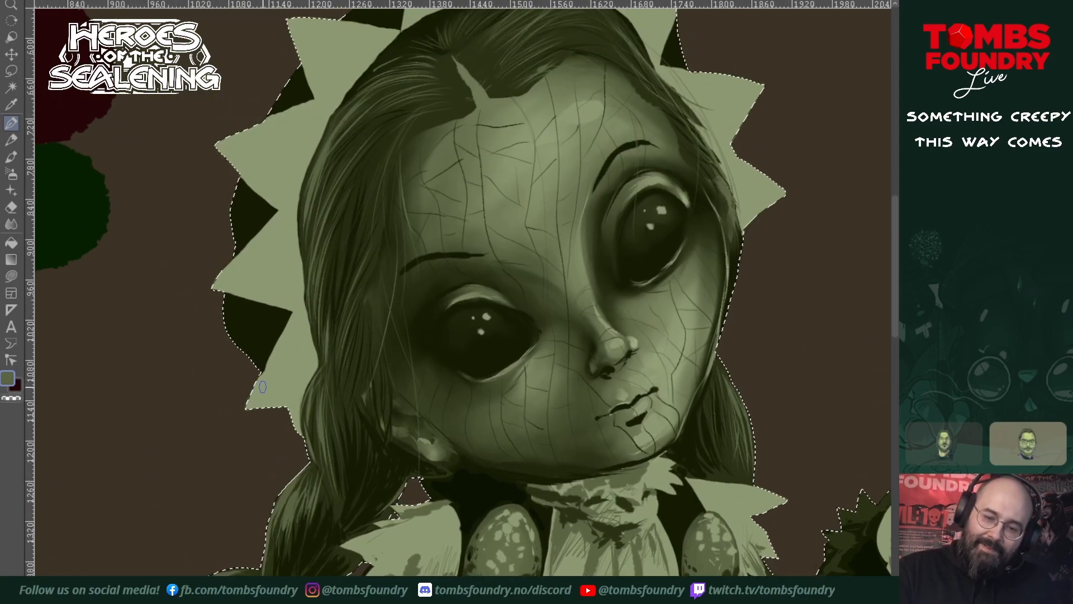
{"action": "left_click_drag", "start_coordinate": [594, 473], "coordinate": [664, 246]}
{"action": "left_click_drag", "start_coordinate": [719, 385], "coordinate": [690, 269]}
{"action": "left_click_drag", "start_coordinate": [774, 440], "coordinate": [699, 410]}
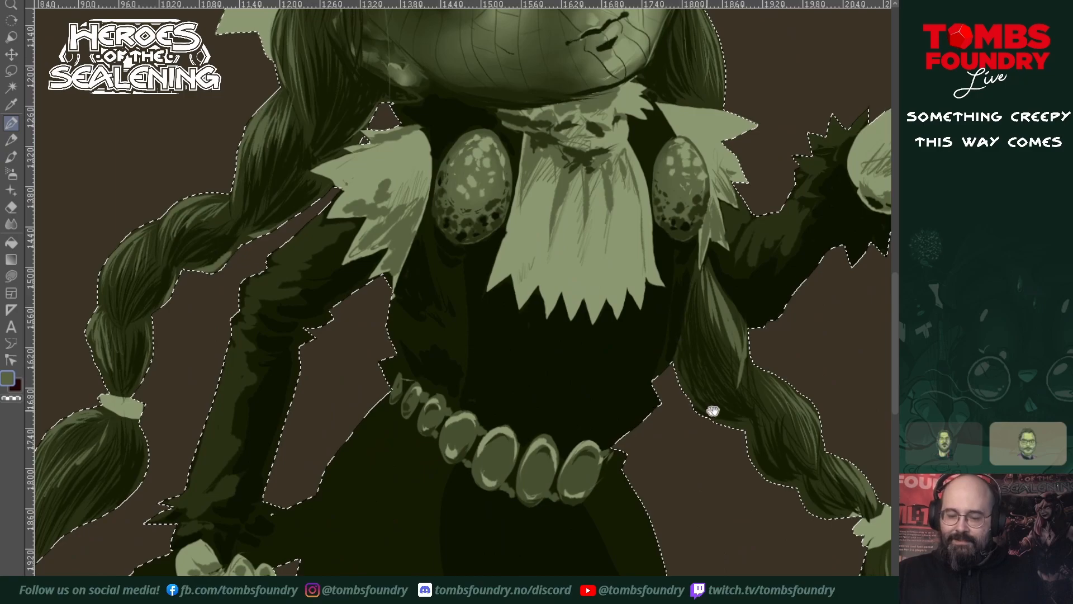
{"action": "left_click", "coordinate": [659, 427], "text": "alt"}
{"action": "left_click", "coordinate": [659, 427], "text": "alt"}
{"action": "left_click_drag", "start_coordinate": [702, 448], "coordinate": [621, 473]}
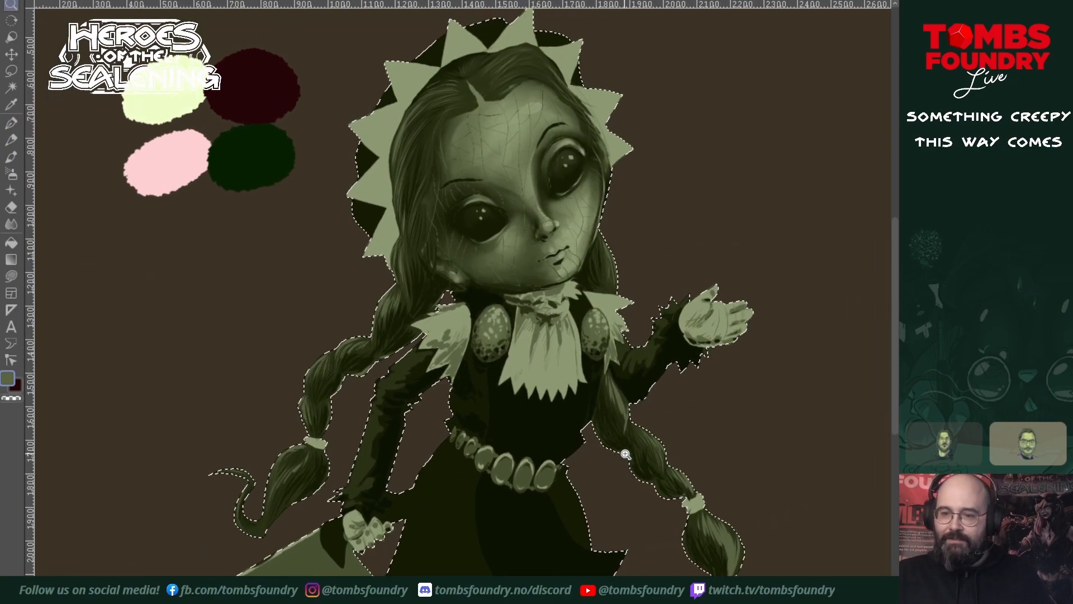
{"action": "left_click", "coordinate": [609, 311]}
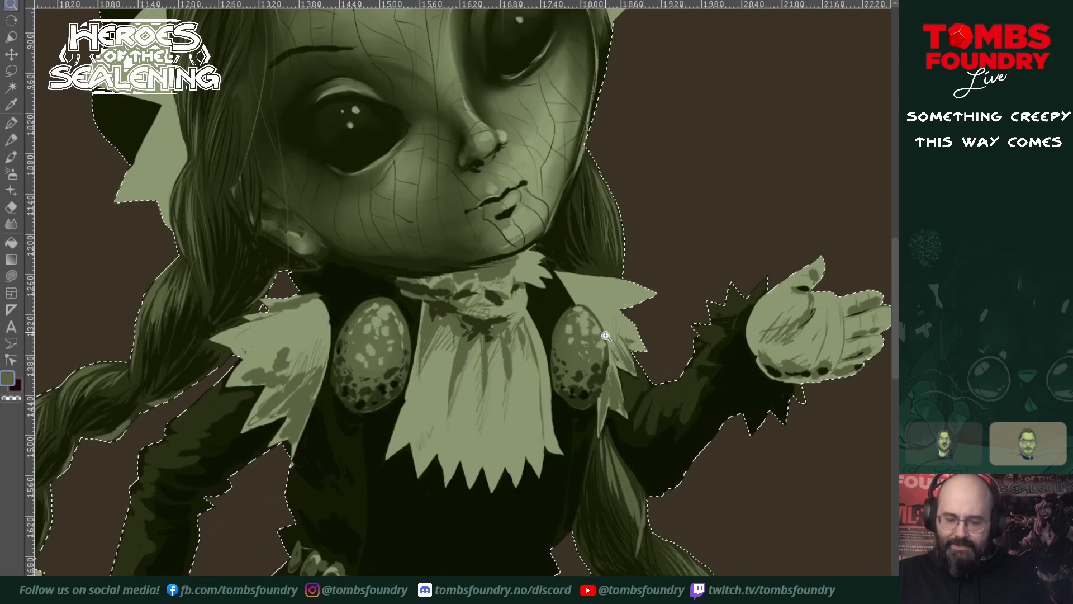
- Sample dark green from the collar shadows and brush dark spots on the jagged shoulder ruffles
{"action": "key", "text": "p"}
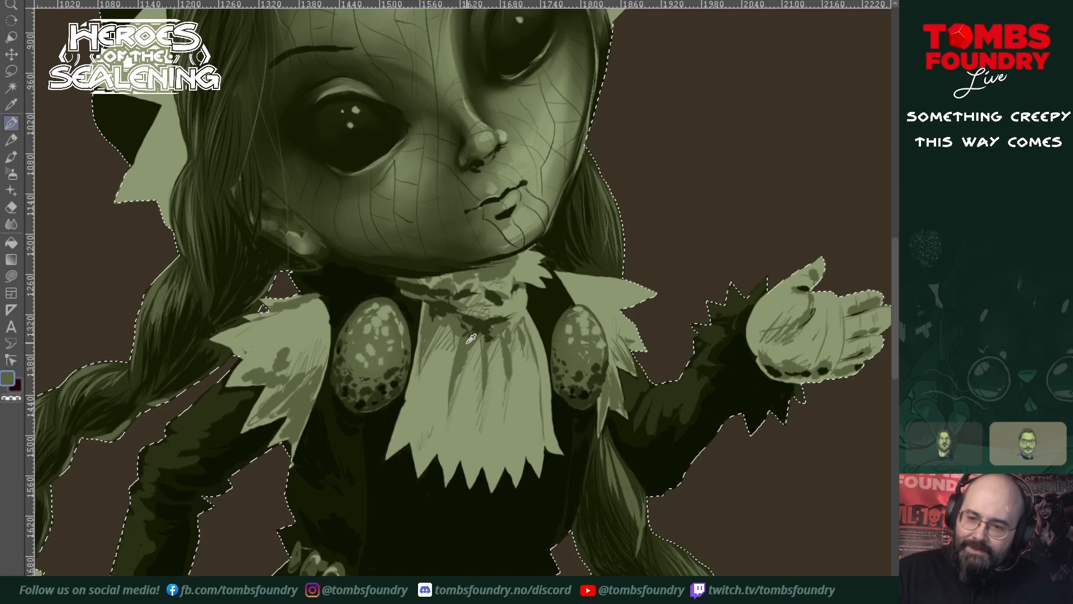
{"action": "left_click", "coordinate": [492, 318], "text": "alt"}
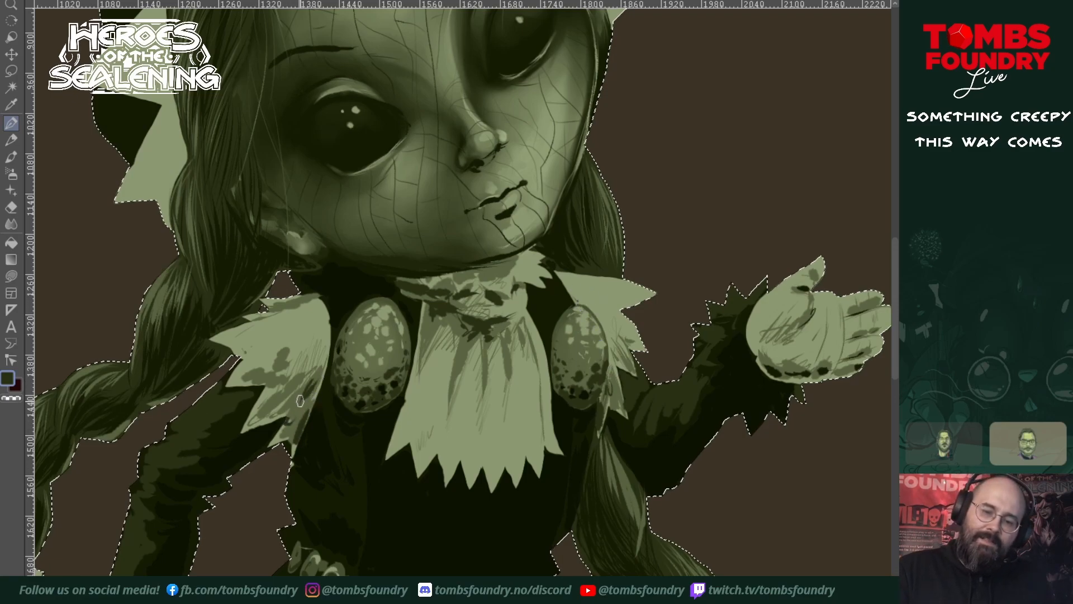
{"action": "scroll", "coordinate": [420, 379], "scroll_direction": "down", "scroll_amount": 5}
{"action": "scroll", "coordinate": [494, 428], "scroll_direction": "left", "scroll_amount": 4}
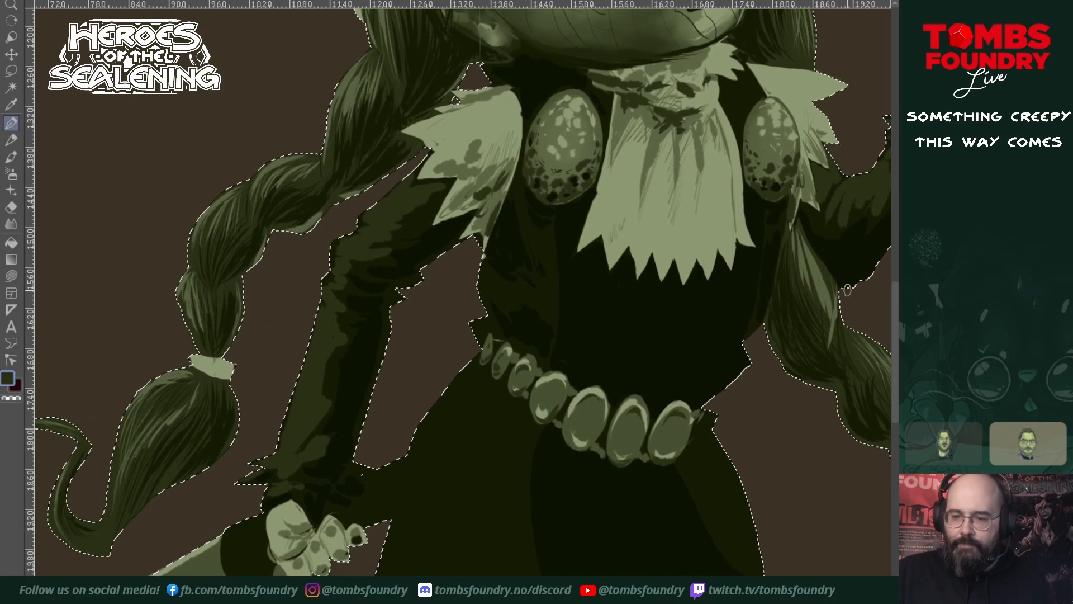
- Sample near-black and brush long fold lines down the skirt, adding dark cracks inside the belt ornaments
{"action": "left_click_drag", "start_coordinate": [551, 451], "coordinate": [507, 282]}
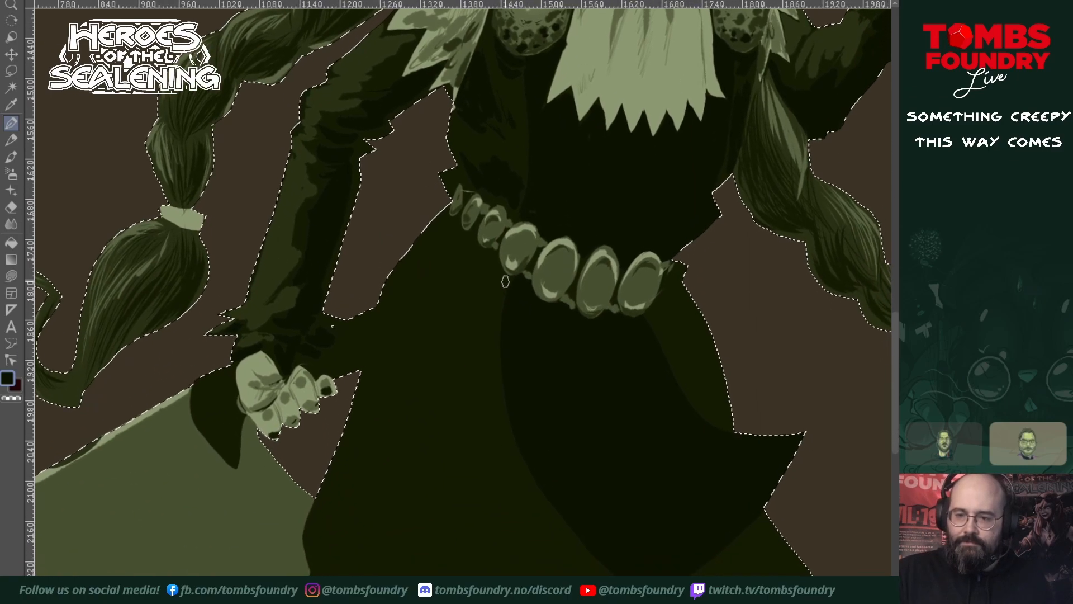
{"action": "left_click_drag", "start_coordinate": [472, 421], "coordinate": [440, 297]}
{"action": "left_click_drag", "start_coordinate": [496, 355], "coordinate": [529, 472]}
{"action": "left_click_drag", "start_coordinate": [476, 518], "coordinate": [543, 514]}
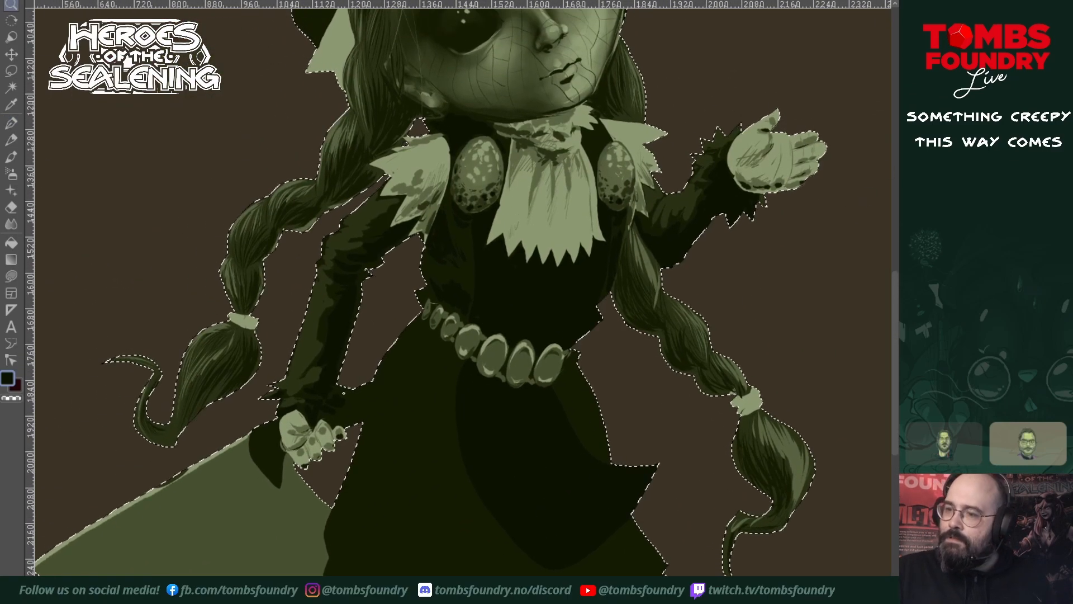
{"action": "left_click_drag", "start_coordinate": [614, 439], "coordinate": [627, 349]}
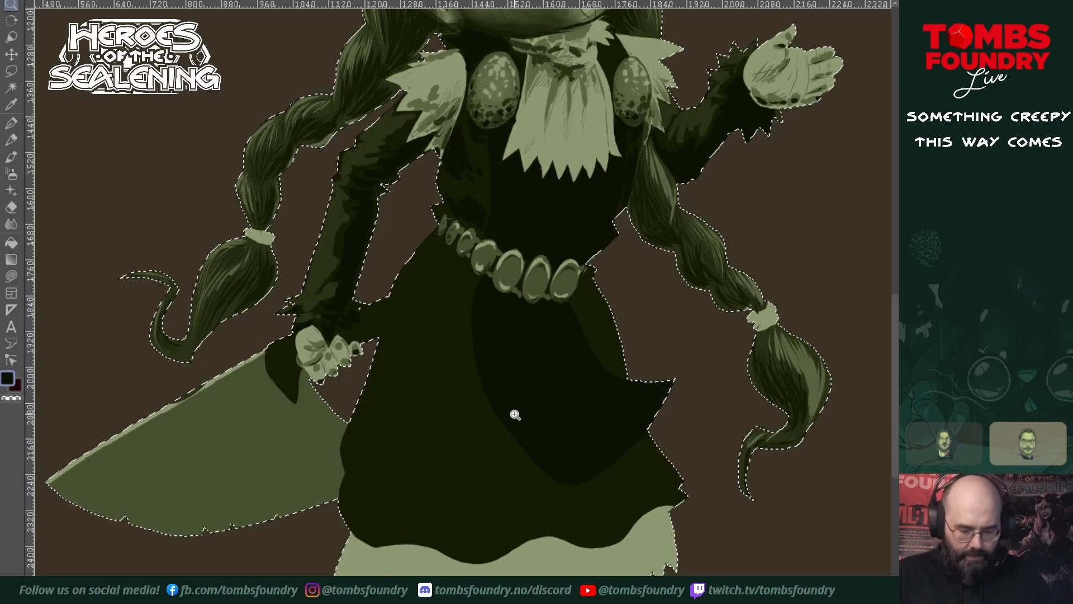
{"action": "key", "text": "p"}
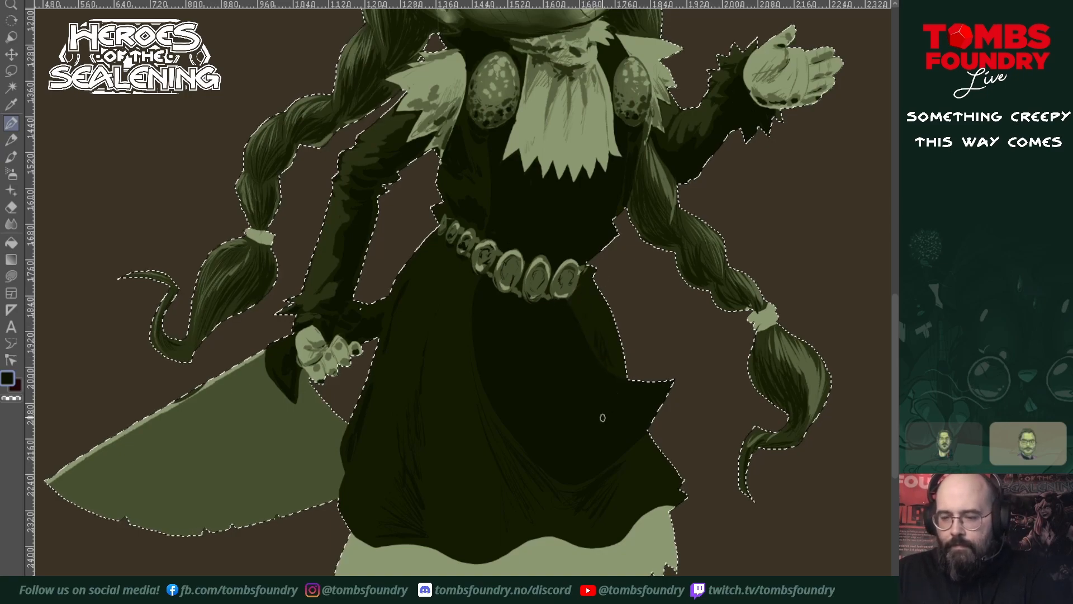
- Brush lighter dark-green fold highlights down the skirt on both sides of the apron panel
{"action": "scroll", "coordinate": [496, 364], "scroll_direction": "up", "scroll_amount": 3}
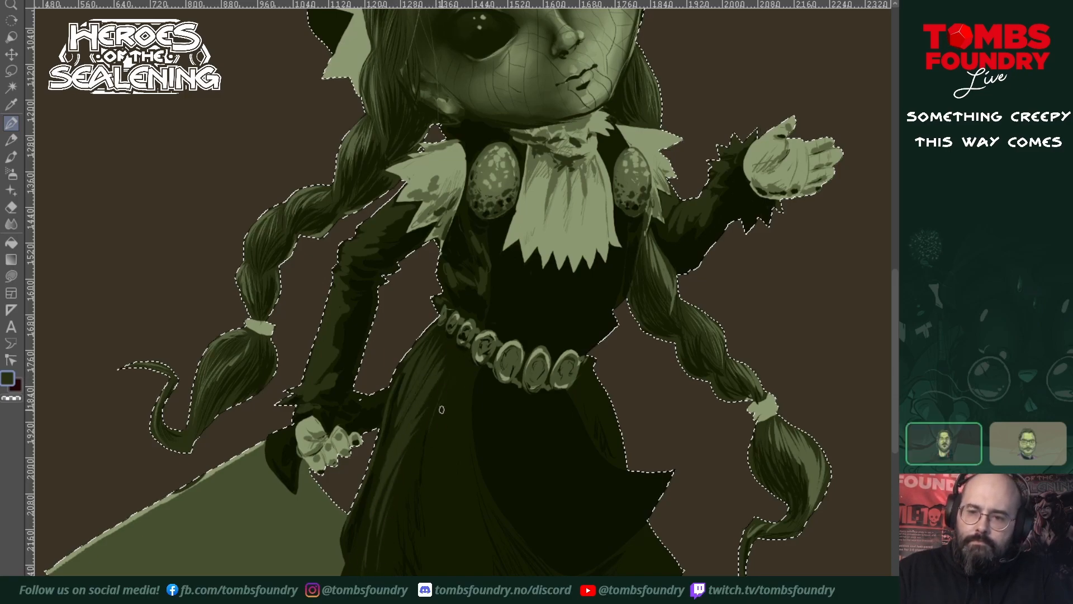
{"action": "left_click_drag", "start_coordinate": [435, 506], "coordinate": [453, 421]}
{"action": "left_click_drag", "start_coordinate": [439, 533], "coordinate": [459, 415]}
{"action": "left_click_drag", "start_coordinate": [439, 548], "coordinate": [454, 473]}
{"action": "mouse_move", "coordinate": [448, 574]}
{"action": "left_mouse_down"}
{"action": "mouse_move", "coordinate": [463, 471]}
{"action": "mouse_move", "coordinate": [467, 510]}
{"action": "left_mouse_up"}
{"action": "left_click_drag", "start_coordinate": [463, 573], "coordinate": [476, 545]}
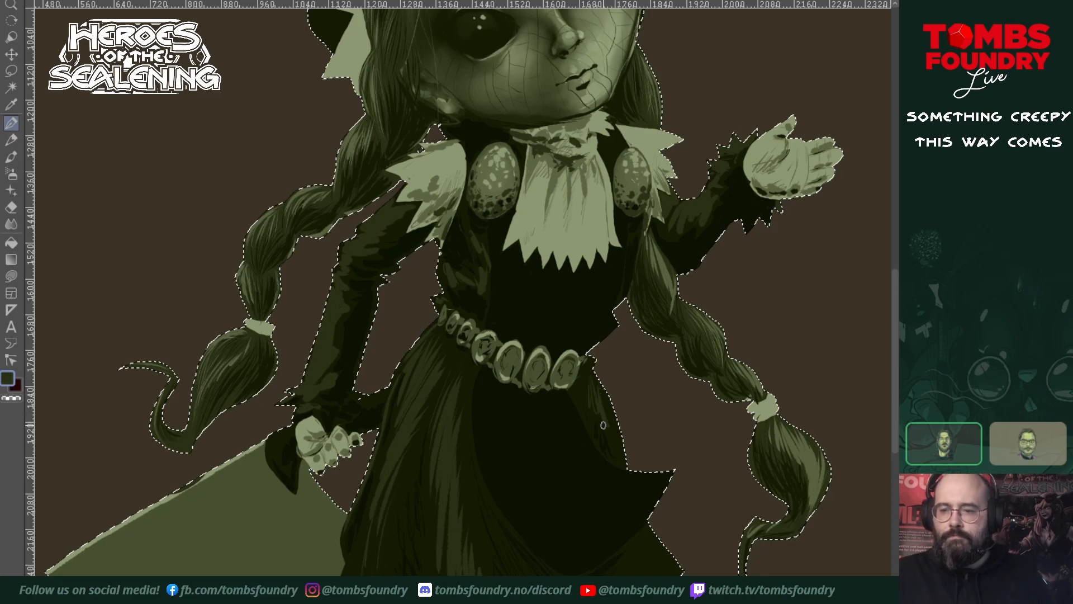
{"action": "left_click_drag", "start_coordinate": [620, 462], "coordinate": [554, 391]}
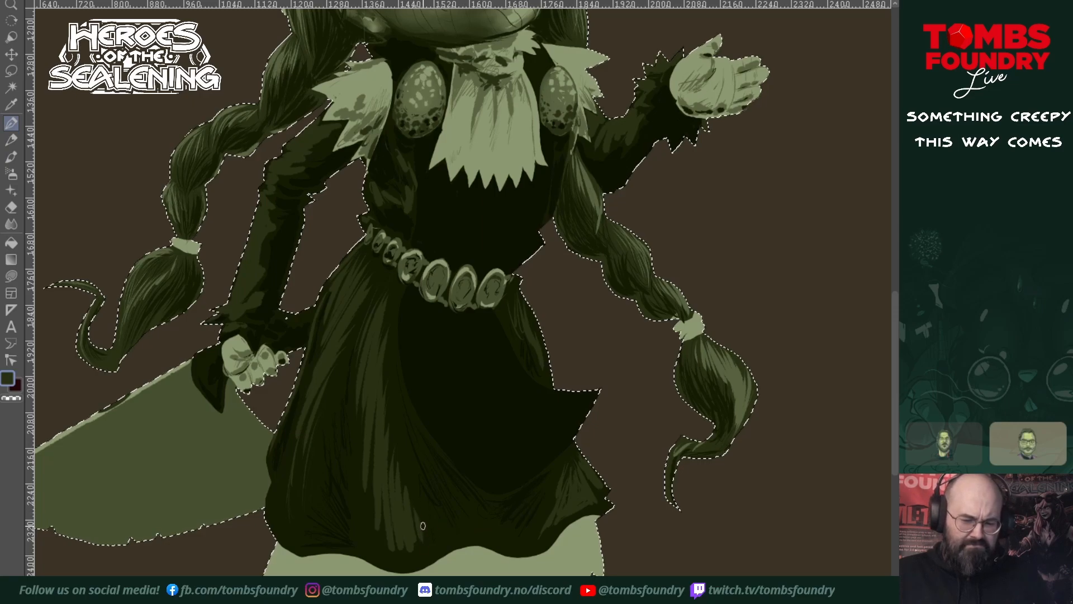
- Brush subtle dark-green folds across the central bodice panel and the upper apron below the belt
{"action": "mouse_move", "coordinate": [555, 495]}
{"action": "left_mouse_down"}
{"action": "mouse_move", "coordinate": [558, 480]}
{"action": "mouse_move", "coordinate": [586, 581]}
{"action": "left_mouse_up"}
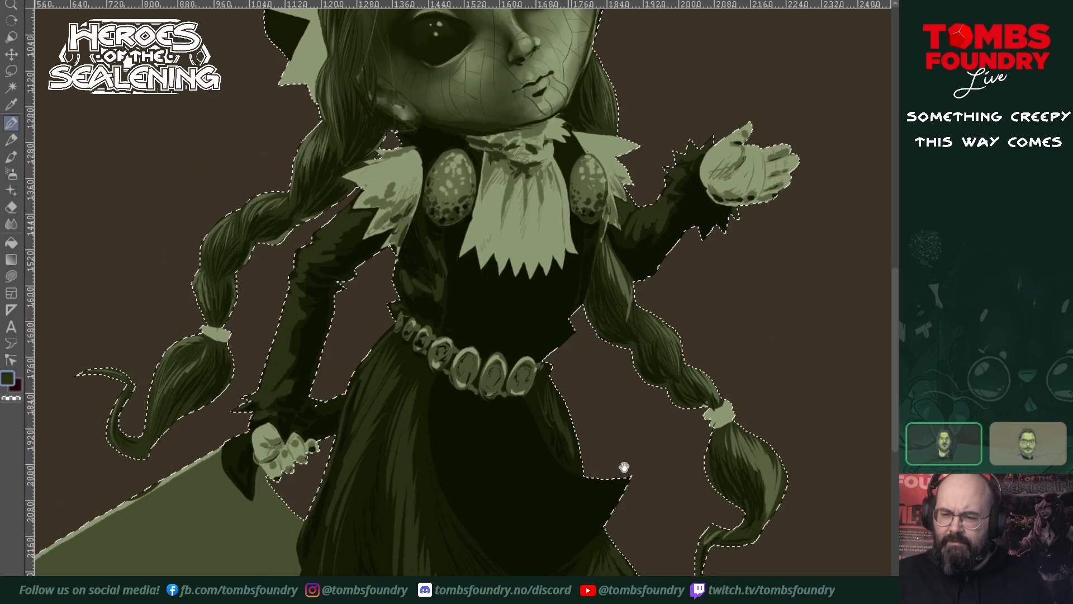
{"action": "left_click_drag", "start_coordinate": [635, 451], "coordinate": [650, 494]}
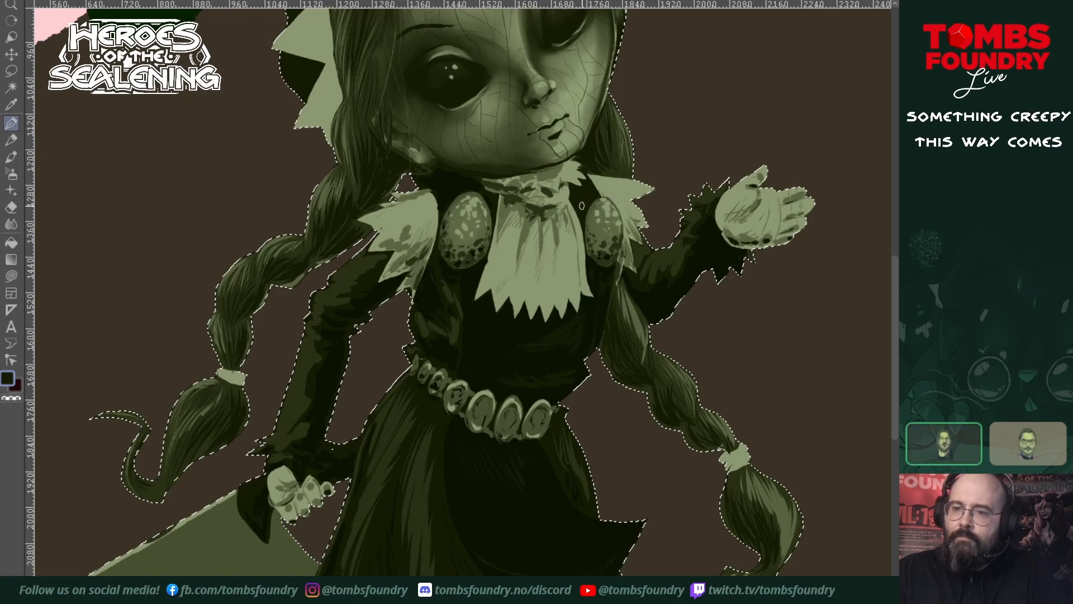
{"action": "scroll", "coordinate": [447, 313], "scroll_direction": "up", "scroll_amount": 3}
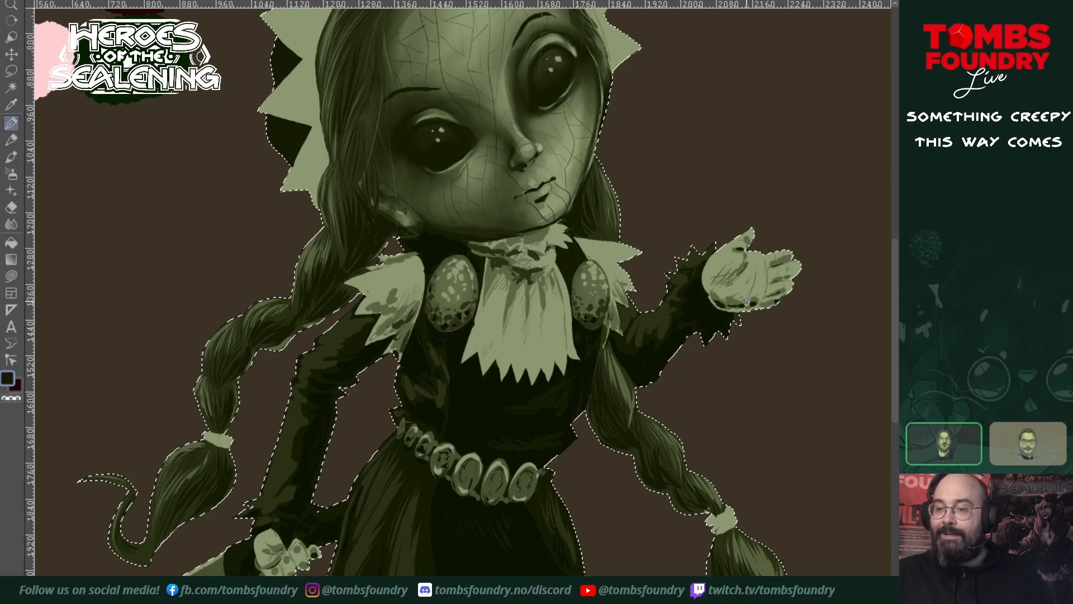
- Sample a mid green from the face and brush fold shadows on the petticoat just below the skirt hem
{"action": "left_click_drag", "start_coordinate": [663, 506], "coordinate": [701, 357]}
{"action": "left_click_drag", "start_coordinate": [629, 376], "coordinate": [587, 457]}
{"action": "left_click_drag", "start_coordinate": [607, 334], "coordinate": [623, 452]}
{"action": "left_click", "coordinate": [529, 176], "text": "alt"}
{"action": "left_click_drag", "start_coordinate": [522, 383], "coordinate": [524, 288]}
{"action": "mouse_move", "coordinate": [353, 547]}
{"action": "left_mouse_down"}
{"action": "mouse_move", "coordinate": [434, 570]}
{"action": "mouse_move", "coordinate": [434, 557]}
{"action": "mouse_move", "coordinate": [476, 575]}
{"action": "mouse_move", "coordinate": [539, 549]}
{"action": "mouse_move", "coordinate": [530, 556]}
{"action": "mouse_move", "coordinate": [562, 562]}
{"action": "mouse_move", "coordinate": [536, 547]}
{"action": "mouse_move", "coordinate": [601, 563]}
{"action": "mouse_move", "coordinate": [647, 514]}
{"action": "mouse_move", "coordinate": [623, 553]}
{"action": "mouse_move", "coordinate": [664, 528]}
{"action": "left_mouse_up"}
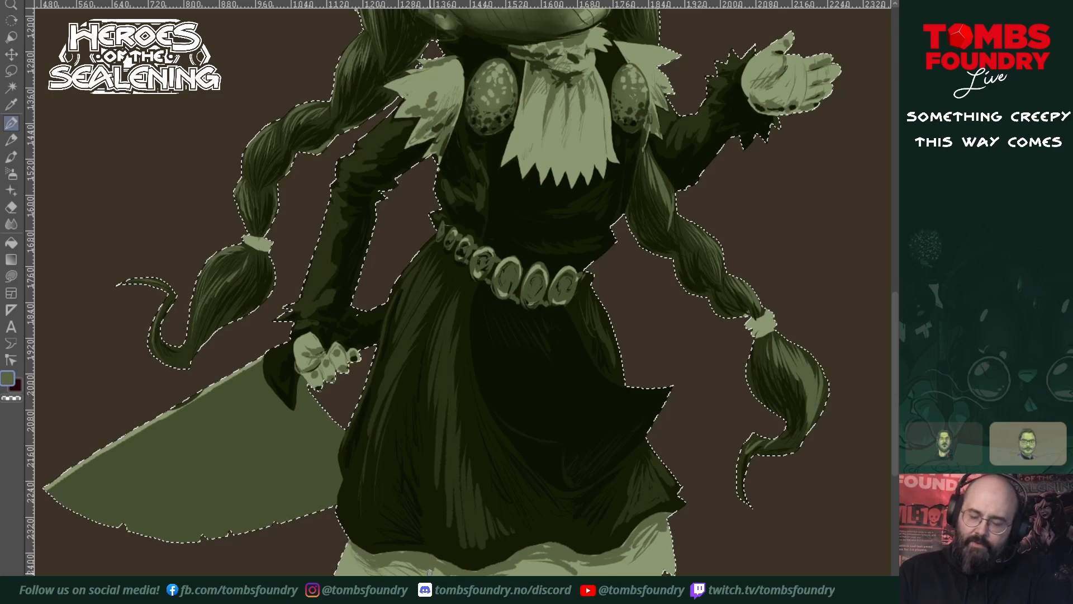
{"action": "mouse_move", "coordinate": [391, 566]}
{"action": "left_mouse_down"}
{"action": "mouse_move", "coordinate": [423, 574]}
{"action": "mouse_move", "coordinate": [398, 575]}
{"action": "left_mouse_up"}
{"action": "mouse_move", "coordinate": [512, 565]}
{"action": "left_mouse_down"}
{"action": "mouse_move", "coordinate": [543, 554]}
{"action": "mouse_move", "coordinate": [569, 570]}
{"action": "mouse_move", "coordinate": [535, 574]}
{"action": "left_mouse_up"}
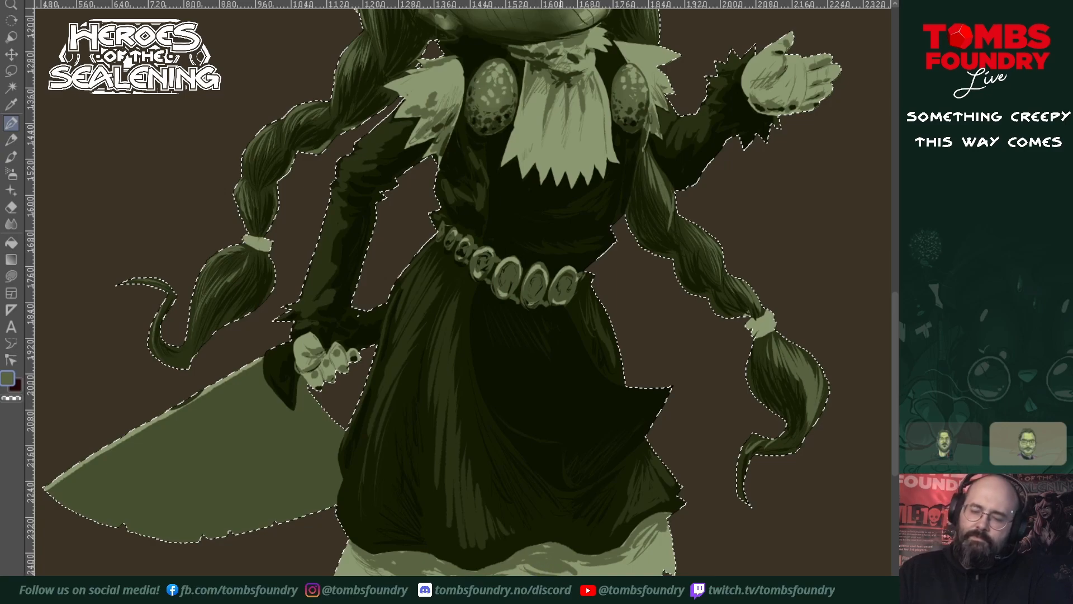
{"action": "mouse_move", "coordinate": [625, 551]}
{"action": "left_mouse_down"}
{"action": "mouse_move", "coordinate": [606, 571]}
{"action": "mouse_move", "coordinate": [620, 575]}
{"action": "left_mouse_up"}
{"action": "left_click_drag", "start_coordinate": [648, 542], "coordinate": [640, 575]}
- Dab small lace holes along the cravat's jagged hem in the same mid green
{"action": "left_click_drag", "start_coordinate": [507, 153], "coordinate": [409, 317]}
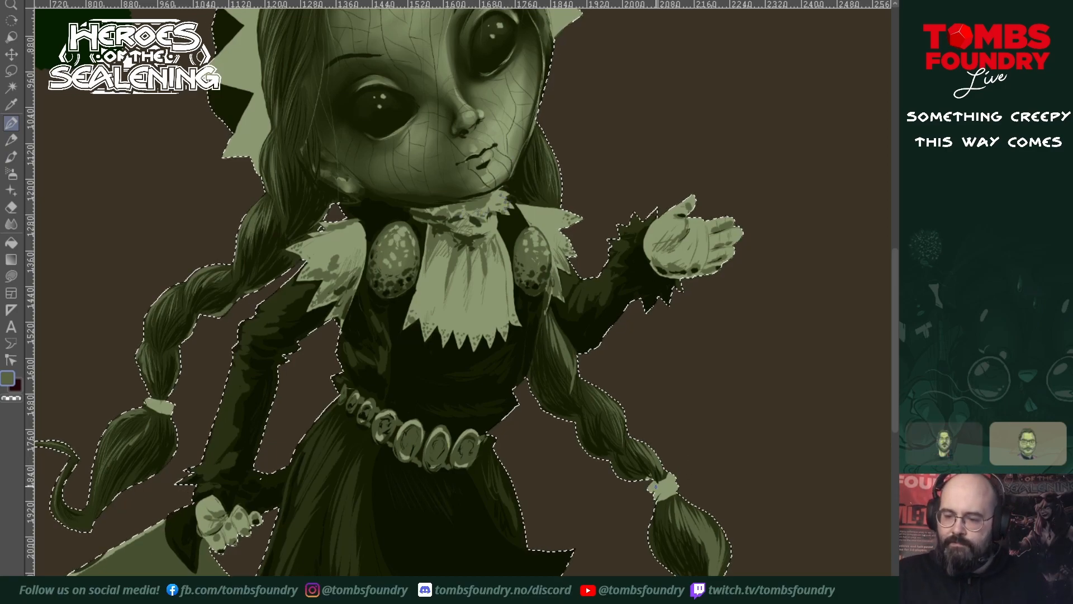
{"action": "left_click_drag", "start_coordinate": [642, 515], "coordinate": [731, 377]}
{"action": "left_click_drag", "start_coordinate": [613, 528], "coordinate": [569, 590]}
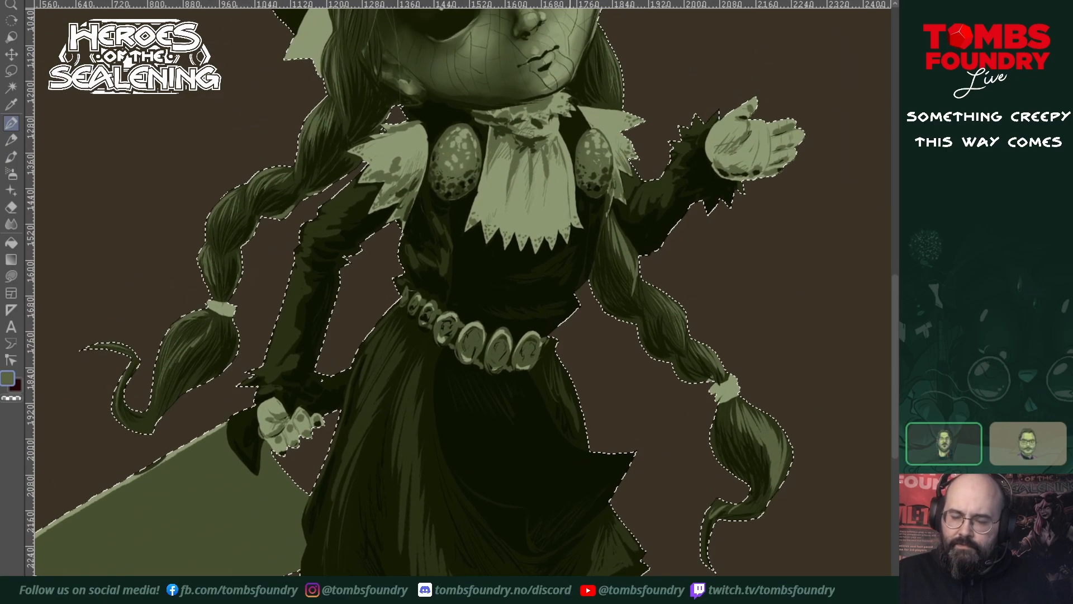
{"action": "left_click_drag", "start_coordinate": [570, 538], "coordinate": [568, 572]}
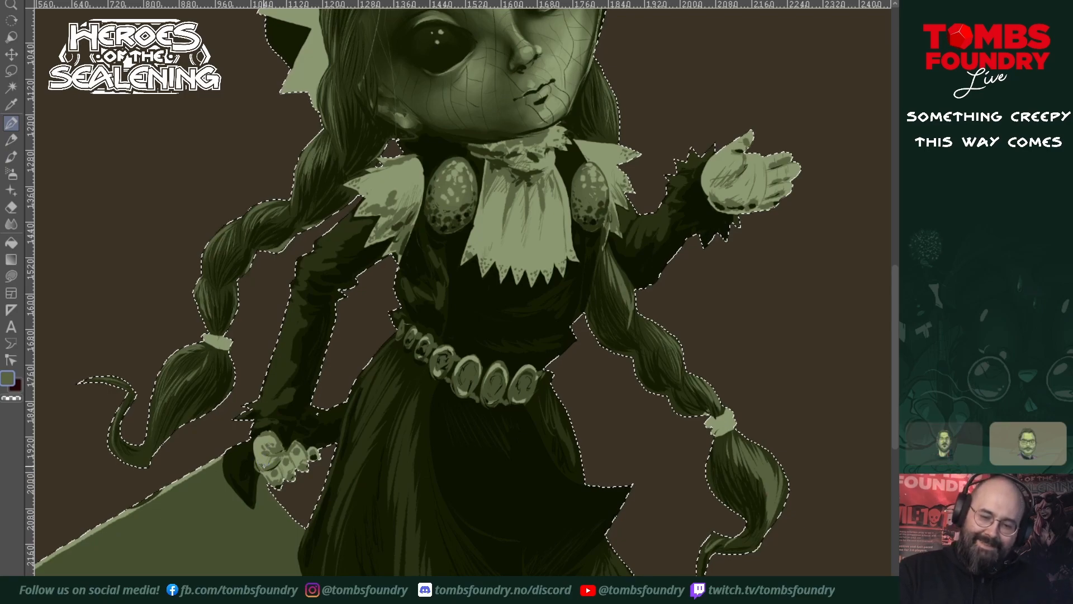
- Brush thin pale-green highlights along the cravat's folds and across the pointed shoulder collars
{"action": "left_click_drag", "start_coordinate": [715, 398], "coordinate": [607, 602]}
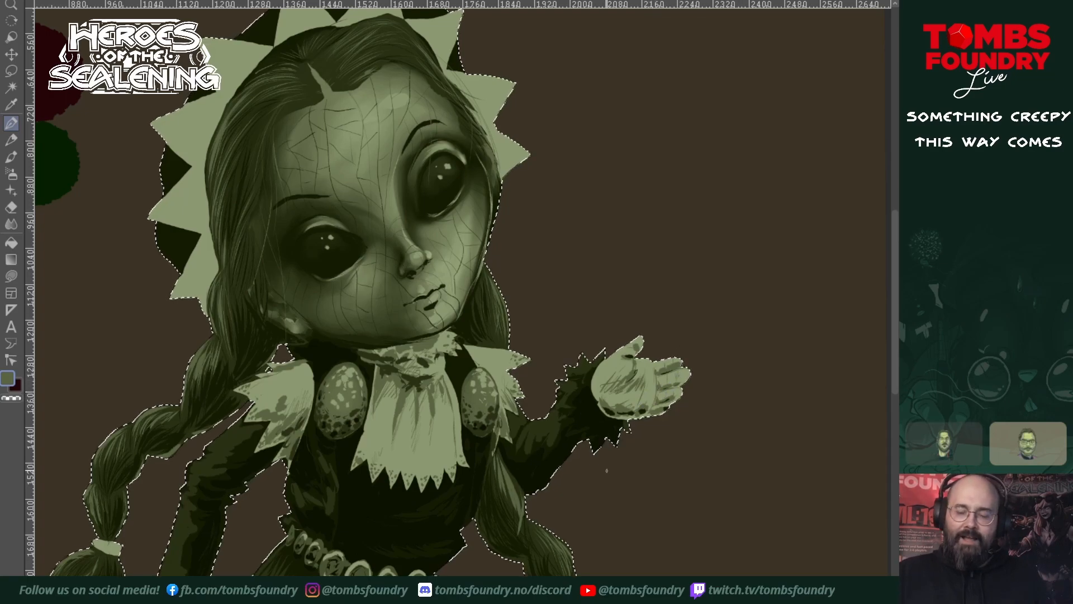
{"action": "left_click_drag", "start_coordinate": [545, 493], "coordinate": [666, 484]}
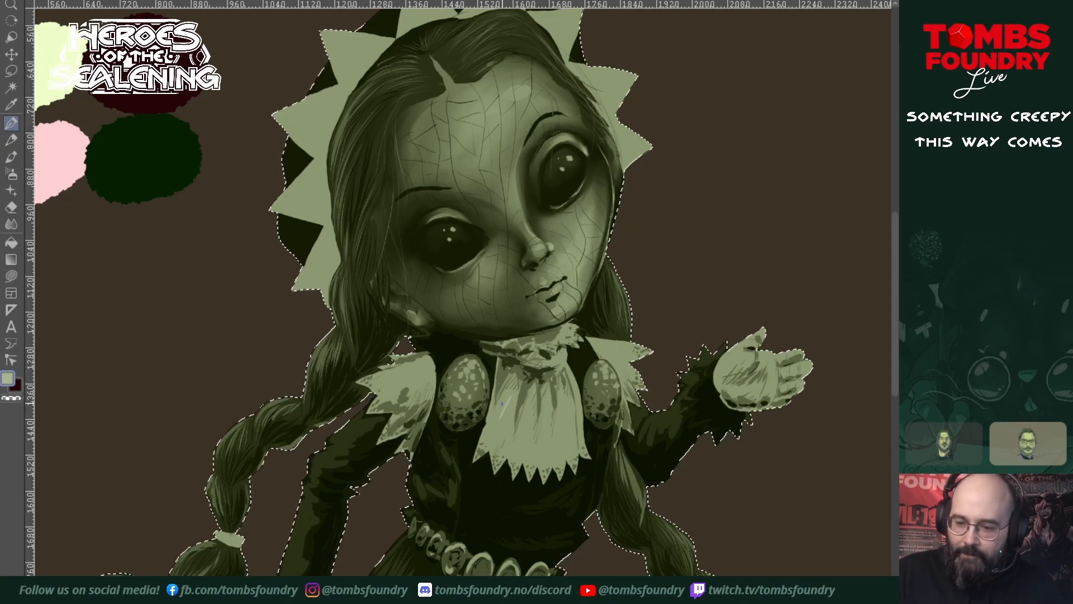
{"action": "mouse_move", "coordinate": [511, 400]}
{"action": "left_mouse_down"}
{"action": "mouse_move", "coordinate": [498, 430]}
{"action": "mouse_move", "coordinate": [504, 449]}
{"action": "left_mouse_up"}
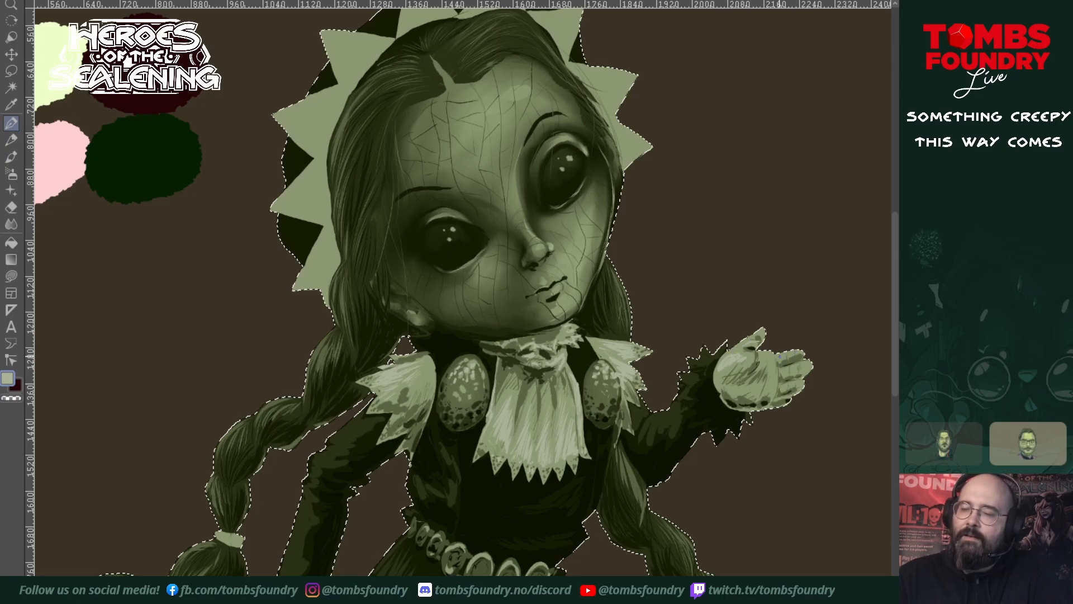
- Sample a dark green from the braid's tuft and brush a few thin scratches down the cleaver blade
{"action": "left_click_drag", "start_coordinate": [584, 448], "coordinate": [635, 329]}
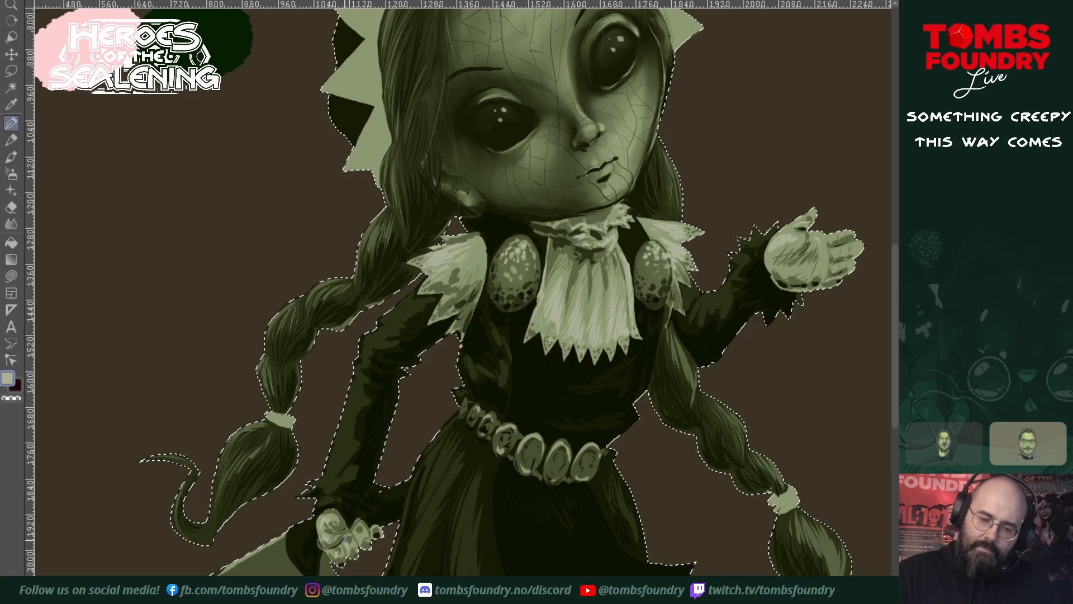
{"action": "left_click_drag", "start_coordinate": [417, 532], "coordinate": [646, 372]}
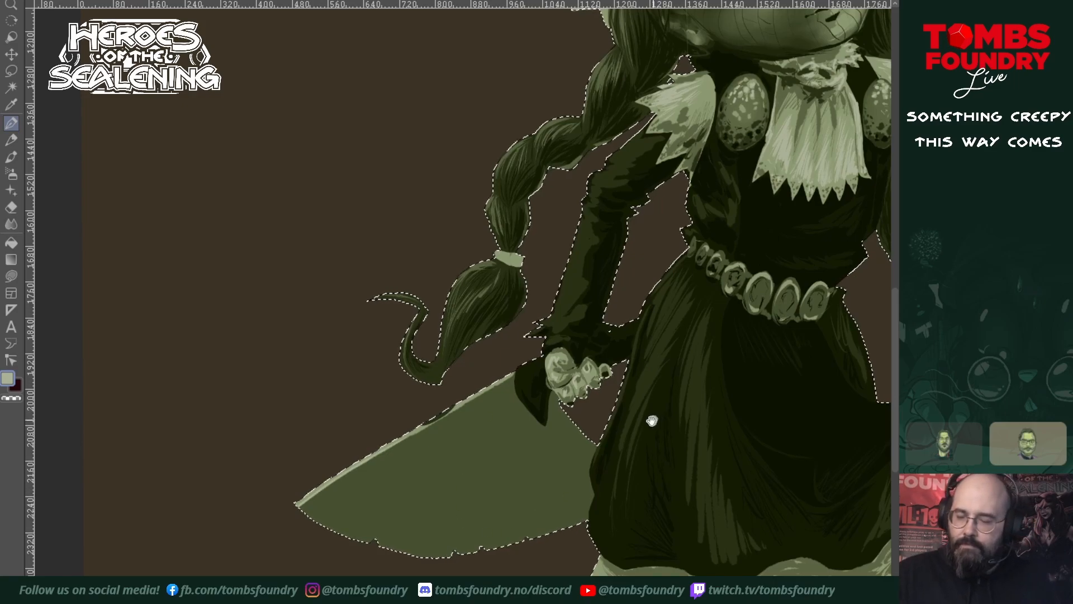
{"action": "left_click_drag", "start_coordinate": [657, 419], "coordinate": [622, 469]}
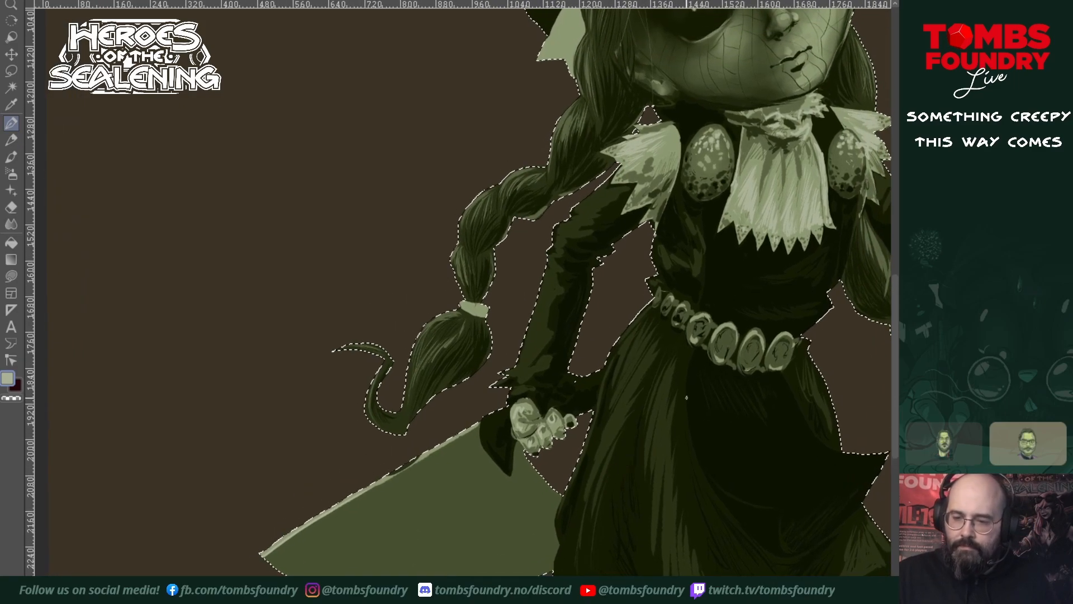
{"action": "left_click", "coordinate": [429, 359], "text": "ctrl"}
{"action": "left_click", "coordinate": [425, 364], "text": "alt"}
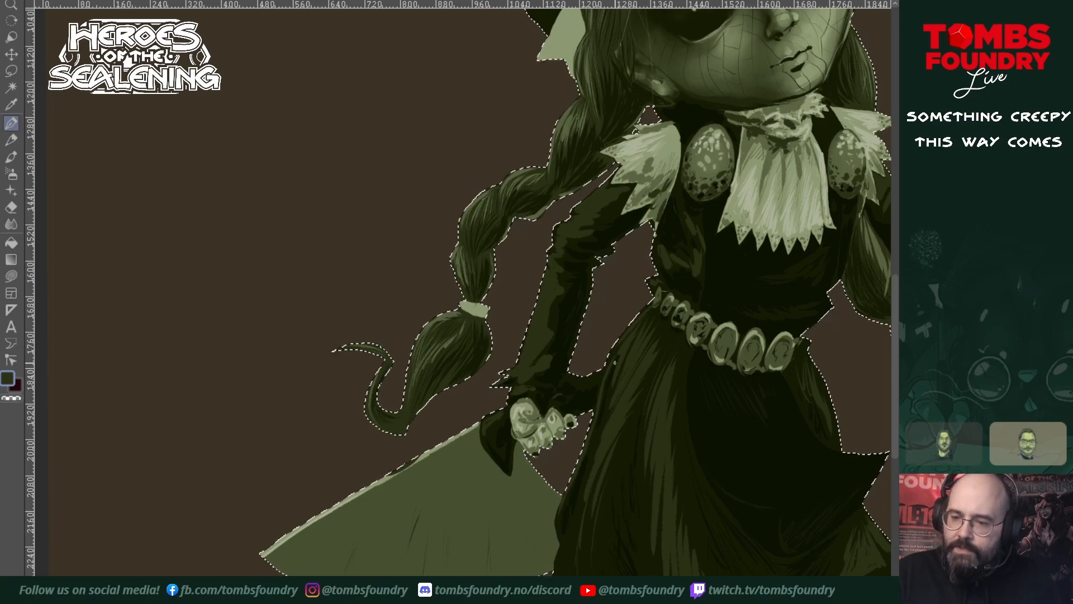
- Sample a mid green and brush light streaks along the skirt folds below the belt and near the hem
{"action": "left_click_drag", "start_coordinate": [740, 395], "coordinate": [662, 503]}
{"action": "left_click_drag", "start_coordinate": [784, 503], "coordinate": [523, 571]}
{"action": "left_click_drag", "start_coordinate": [634, 566], "coordinate": [795, 369]}
{"action": "left_click", "coordinate": [687, 557], "text": "alt"}
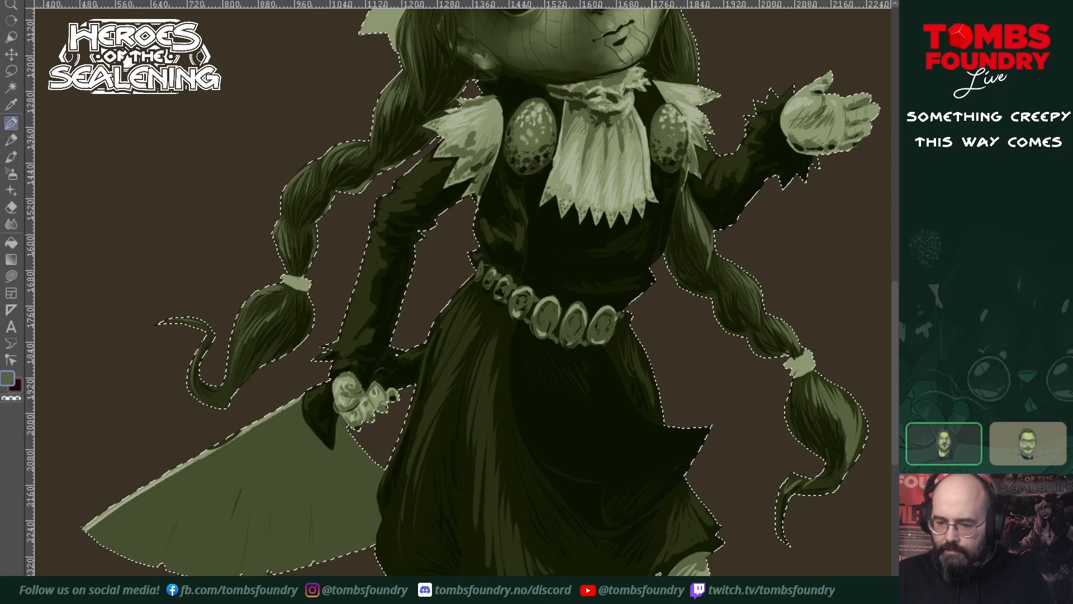
{"action": "left_click_drag", "start_coordinate": [507, 553], "coordinate": [509, 569]}
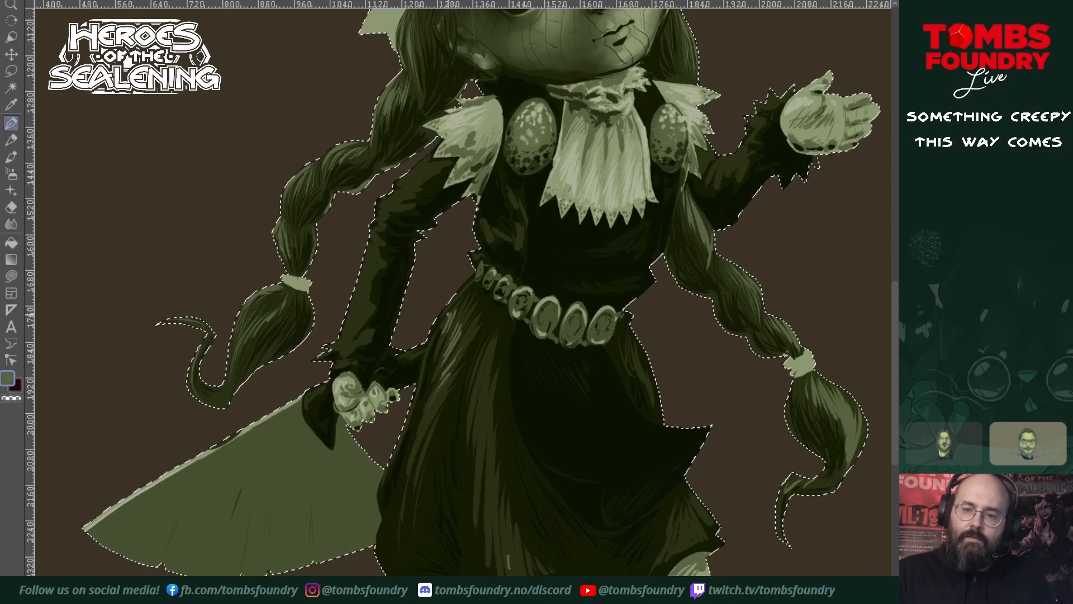
{"action": "scroll", "coordinate": [618, 421], "scroll_direction": "up", "scroll_amount": 2}
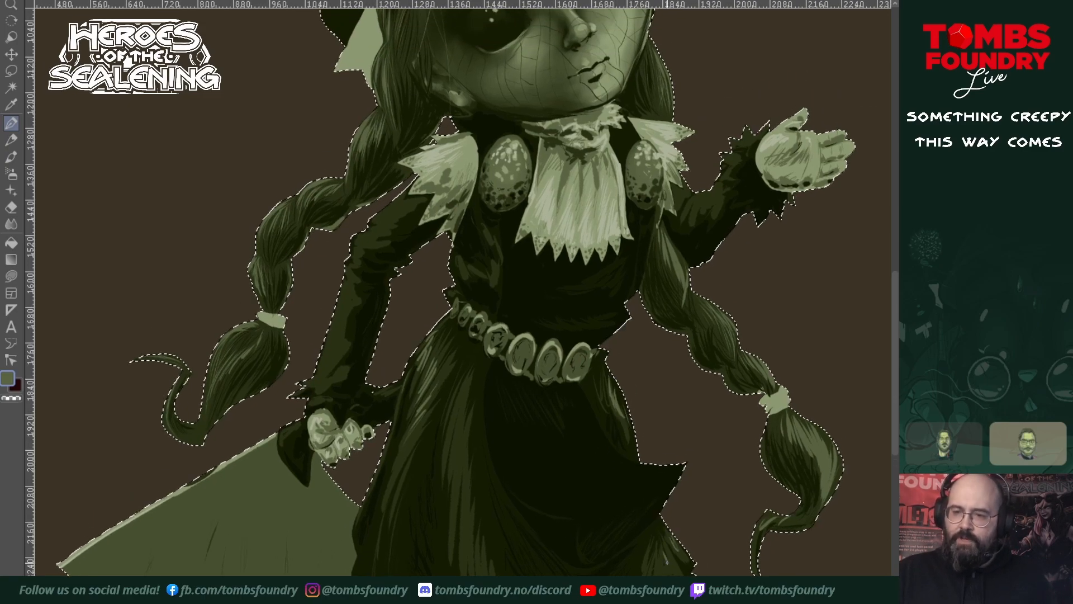
{"action": "scroll", "coordinate": [456, 288], "scroll_direction": "up", "scroll_amount": 3}
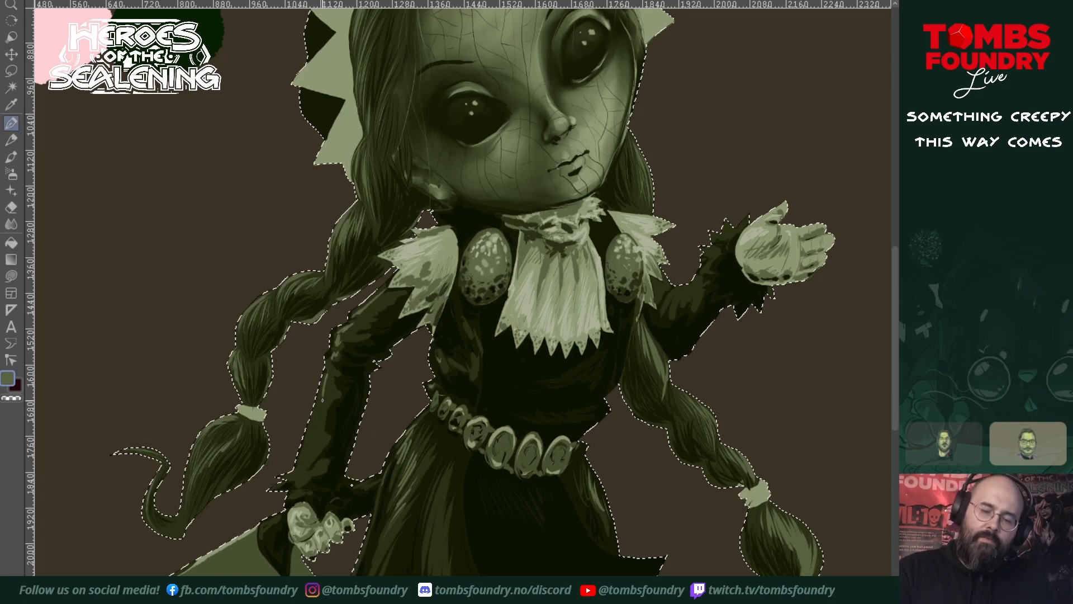
{"action": "left_click_drag", "start_coordinate": [400, 411], "coordinate": [319, 575]}
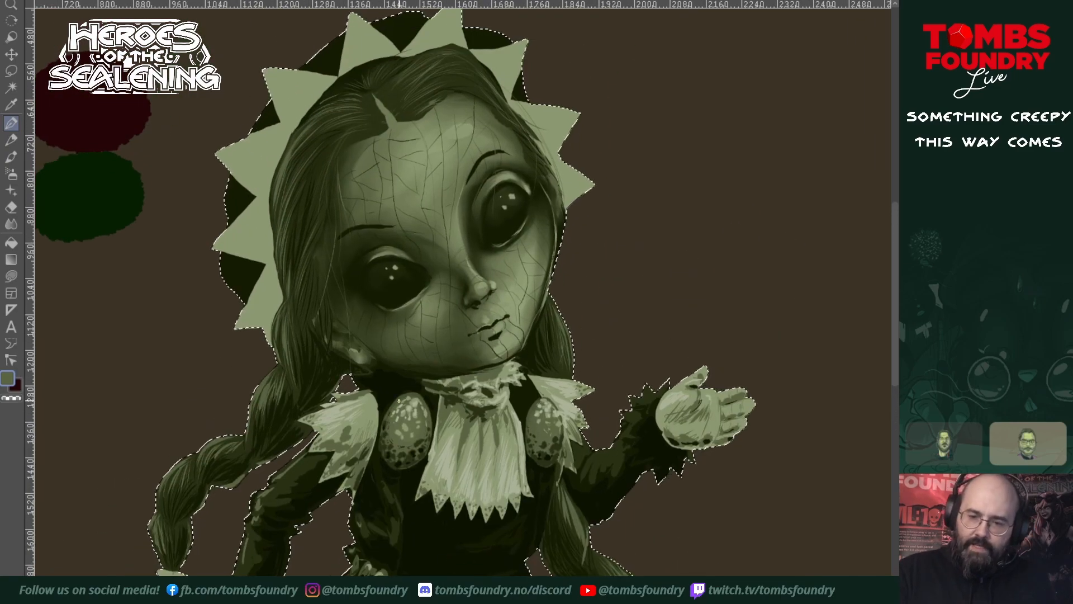
{"action": "left_click_drag", "start_coordinate": [667, 496], "coordinate": [722, 418]}
{"action": "scroll", "coordinate": [722, 419], "scroll_direction": "down", "scroll_amount": 10}
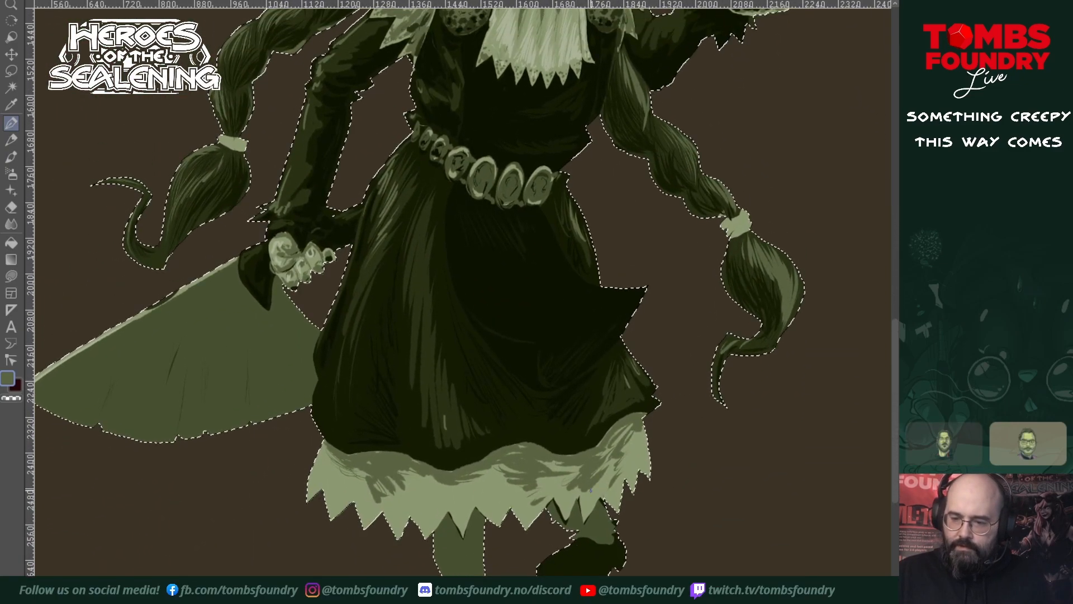
- Sample a dark green from the dress and brush shadow streaks on both legs beneath the petticoat's jagged hem
{"action": "left_click", "coordinate": [553, 326], "text": "alt"}
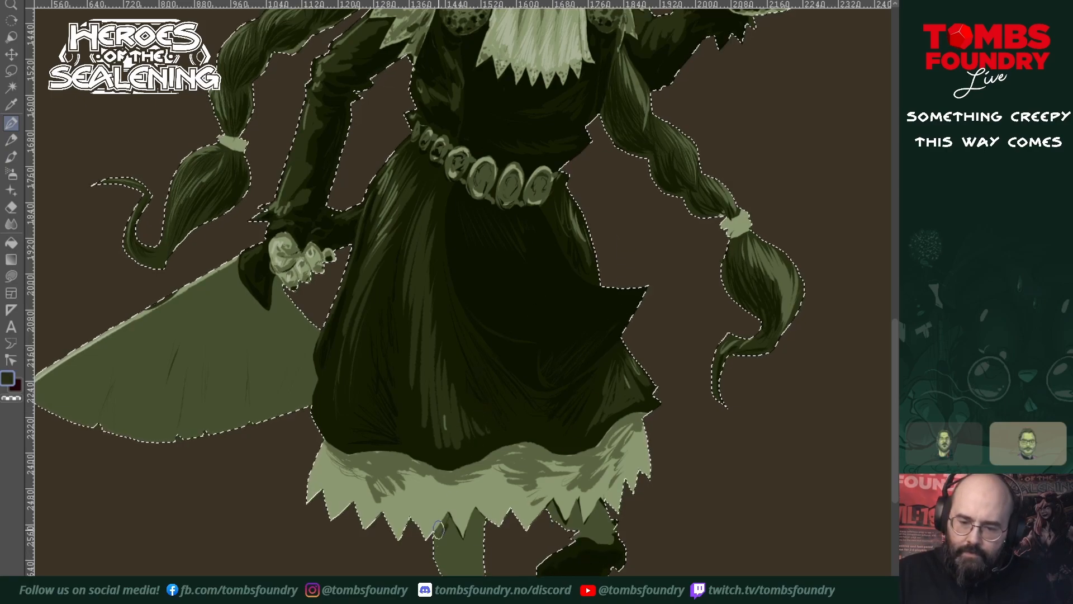
{"action": "mouse_move", "coordinate": [454, 550]}
{"action": "left_mouse_down"}
{"action": "mouse_move", "coordinate": [451, 561]}
{"action": "mouse_move", "coordinate": [474, 520]}
{"action": "mouse_move", "coordinate": [470, 561]}
{"action": "left_mouse_up"}
{"action": "mouse_move", "coordinate": [481, 522]}
{"action": "left_mouse_down"}
{"action": "mouse_move", "coordinate": [462, 550]}
{"action": "mouse_move", "coordinate": [458, 541]}
{"action": "mouse_move", "coordinate": [467, 553]}
{"action": "mouse_move", "coordinate": [445, 542]}
{"action": "mouse_move", "coordinate": [440, 564]}
{"action": "mouse_move", "coordinate": [472, 544]}
{"action": "mouse_move", "coordinate": [452, 555]}
{"action": "mouse_move", "coordinate": [482, 568]}
{"action": "mouse_move", "coordinate": [464, 547]}
{"action": "mouse_move", "coordinate": [465, 572]}
{"action": "left_mouse_up"}
{"action": "mouse_move", "coordinate": [607, 505]}
{"action": "left_mouse_down"}
{"action": "mouse_move", "coordinate": [597, 528]}
{"action": "mouse_move", "coordinate": [558, 518]}
{"action": "mouse_move", "coordinate": [596, 526]}
{"action": "left_mouse_up"}
- Brush dense dark streaks across the cleaver blade and lighter green strokes along its cutting edge
{"action": "left_click_drag", "start_coordinate": [562, 458], "coordinate": [651, 468]}
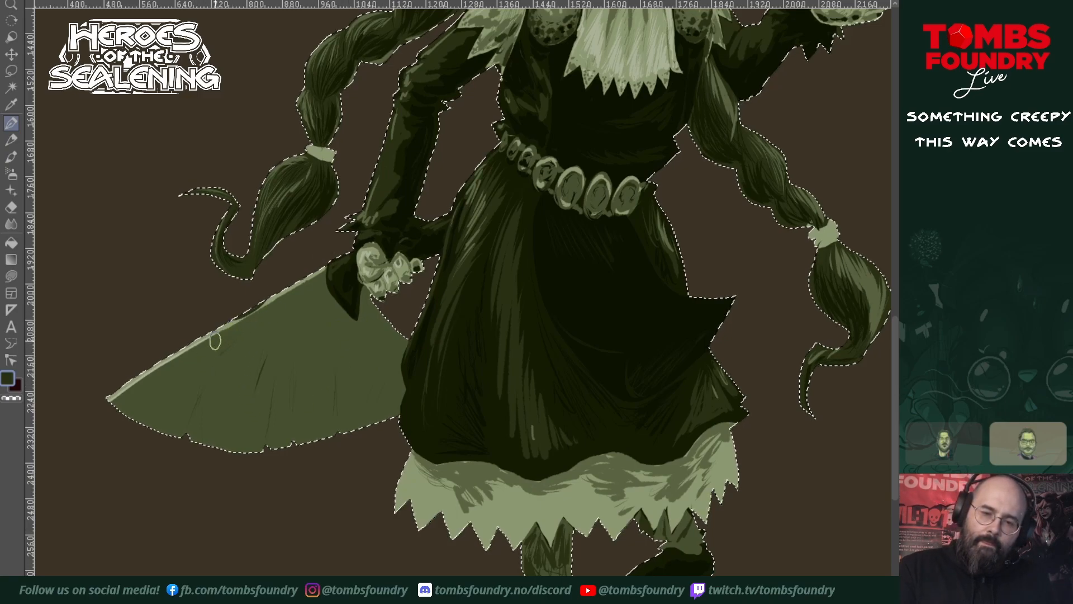
{"action": "mouse_move", "coordinate": [218, 360]}
{"action": "left_mouse_down"}
{"action": "mouse_move", "coordinate": [247, 331]}
{"action": "mouse_move", "coordinate": [223, 374]}
{"action": "mouse_move", "coordinate": [224, 386]}
{"action": "mouse_move", "coordinate": [254, 353]}
{"action": "mouse_move", "coordinate": [242, 403]}
{"action": "mouse_move", "coordinate": [272, 353]}
{"action": "mouse_move", "coordinate": [267, 405]}
{"action": "mouse_move", "coordinate": [289, 352]}
{"action": "mouse_move", "coordinate": [286, 418]}
{"action": "mouse_move", "coordinate": [303, 363]}
{"action": "mouse_move", "coordinate": [312, 405]}
{"action": "mouse_move", "coordinate": [327, 345]}
{"action": "mouse_move", "coordinate": [334, 394]}
{"action": "mouse_move", "coordinate": [346, 359]}
{"action": "mouse_move", "coordinate": [354, 379]}
{"action": "mouse_move", "coordinate": [359, 356]}
{"action": "mouse_move", "coordinate": [387, 359]}
{"action": "mouse_move", "coordinate": [224, 376]}
{"action": "mouse_move", "coordinate": [217, 366]}
{"action": "mouse_move", "coordinate": [179, 384]}
{"action": "mouse_move", "coordinate": [209, 345]}
{"action": "mouse_move", "coordinate": [207, 390]}
{"action": "mouse_move", "coordinate": [307, 405]}
{"action": "left_mouse_up"}
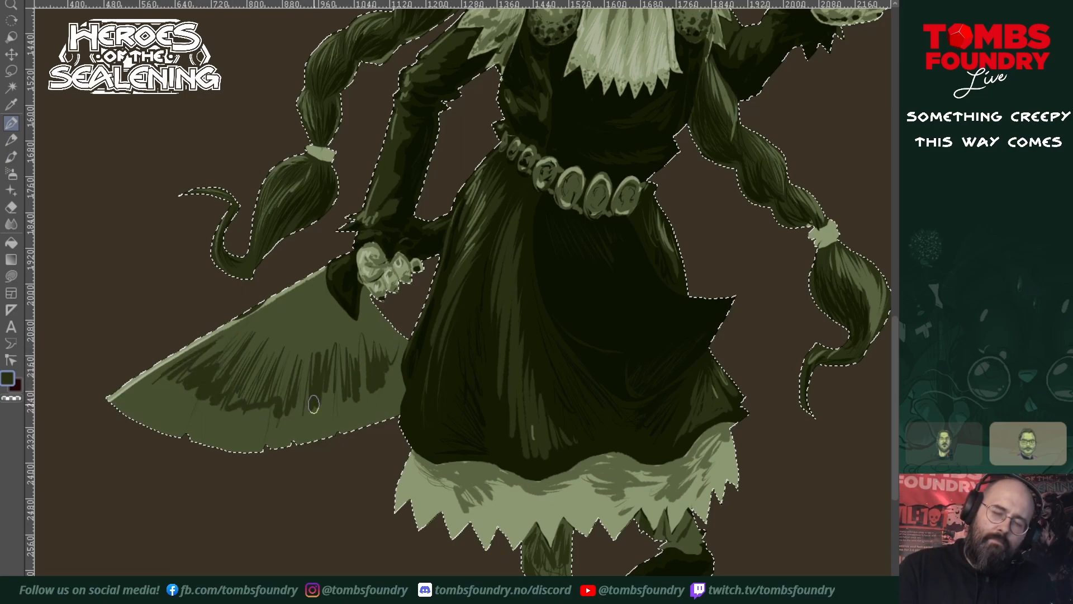
{"action": "mouse_move", "coordinate": [280, 324]}
{"action": "left_mouse_down"}
{"action": "mouse_move", "coordinate": [342, 318]}
{"action": "mouse_move", "coordinate": [315, 289]}
{"action": "mouse_move", "coordinate": [294, 305]}
{"action": "mouse_move", "coordinate": [354, 324]}
{"action": "mouse_move", "coordinate": [294, 369]}
{"action": "left_mouse_up"}
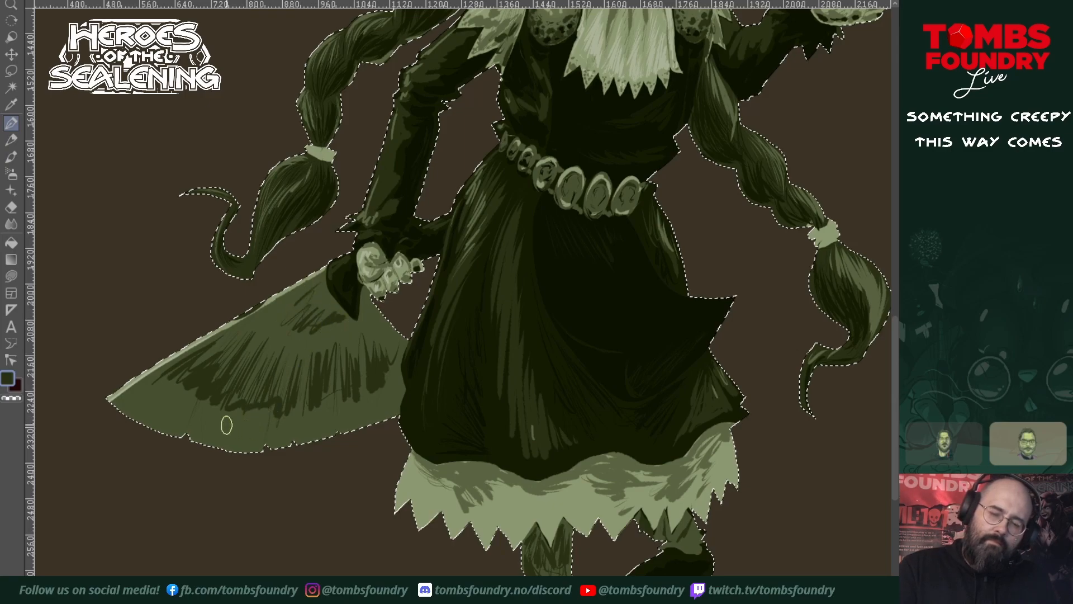
{"action": "left_click_drag", "start_coordinate": [483, 315], "coordinate": [495, 336]}
{"action": "left_click", "coordinate": [477, 499], "text": "alt"}
{"action": "mouse_move", "coordinate": [394, 434]}
{"action": "left_mouse_down"}
{"action": "mouse_move", "coordinate": [411, 415]}
{"action": "mouse_move", "coordinate": [361, 459]}
{"action": "mouse_move", "coordinate": [357, 441]}
{"action": "mouse_move", "coordinate": [335, 462]}
{"action": "mouse_move", "coordinate": [300, 456]}
{"action": "mouse_move", "coordinate": [266, 477]}
{"action": "mouse_move", "coordinate": [262, 455]}
{"action": "mouse_move", "coordinate": [238, 478]}
{"action": "mouse_move", "coordinate": [239, 440]}
{"action": "mouse_move", "coordinate": [192, 459]}
{"action": "mouse_move", "coordinate": [188, 439]}
{"action": "mouse_move", "coordinate": [158, 452]}
{"action": "mouse_move", "coordinate": [157, 431]}
{"action": "mouse_move", "coordinate": [145, 427]}
{"action": "mouse_move", "coordinate": [122, 435]}
{"action": "left_mouse_up"}
- Smooth the brushwork on the cleaver arm's sleeve and the skirt folds with the blending tool
{"action": "mouse_move", "coordinate": [669, 282]}
{"action": "left_mouse_down"}
{"action": "mouse_move", "coordinate": [611, 512]}
{"action": "mouse_move", "coordinate": [544, 558]}
{"action": "mouse_move", "coordinate": [527, 593]}
{"action": "mouse_move", "coordinate": [671, 537]}
{"action": "mouse_move", "coordinate": [586, 603]}
{"action": "mouse_move", "coordinate": [598, 603]}
{"action": "mouse_move", "coordinate": [696, 480]}
{"action": "left_mouse_up"}
{"action": "left_click", "coordinate": [12, 225]}
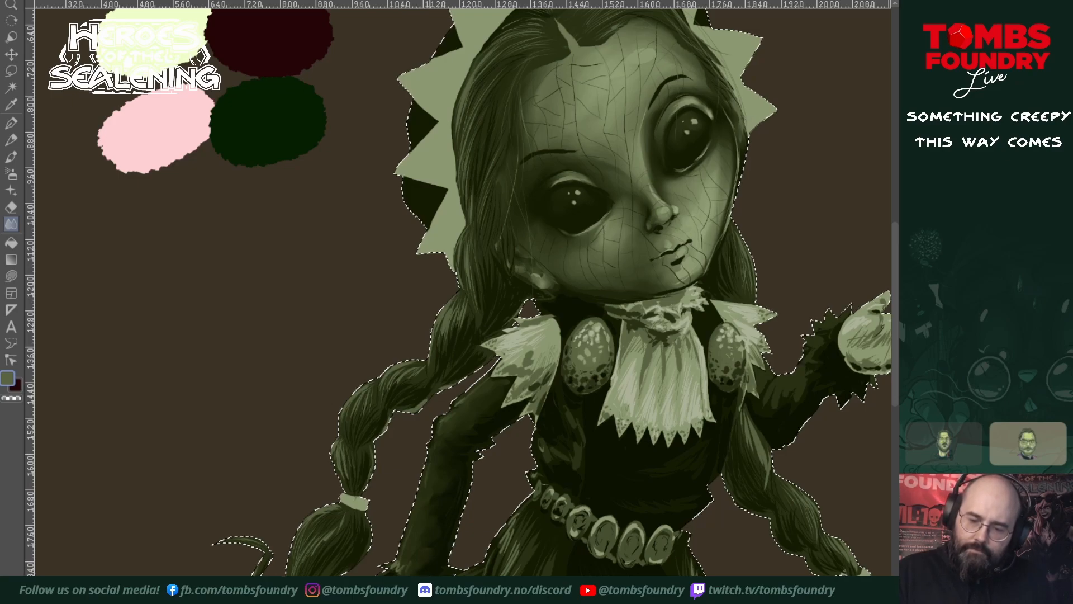
{"action": "left_click_drag", "start_coordinate": [511, 531], "coordinate": [470, 553]}
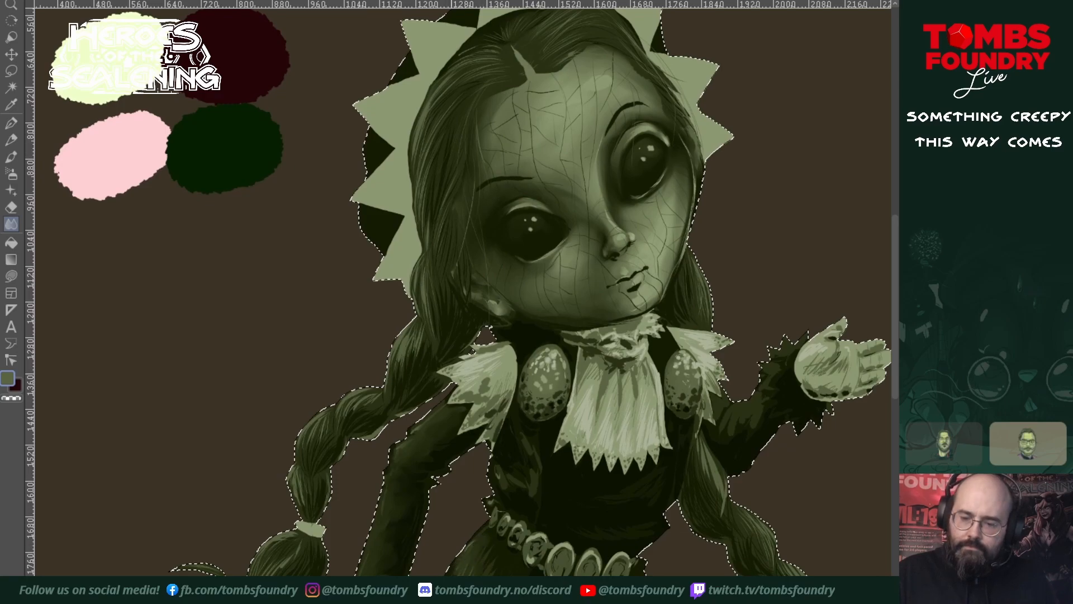
{"action": "left_click_drag", "start_coordinate": [495, 585], "coordinate": [522, 419]}
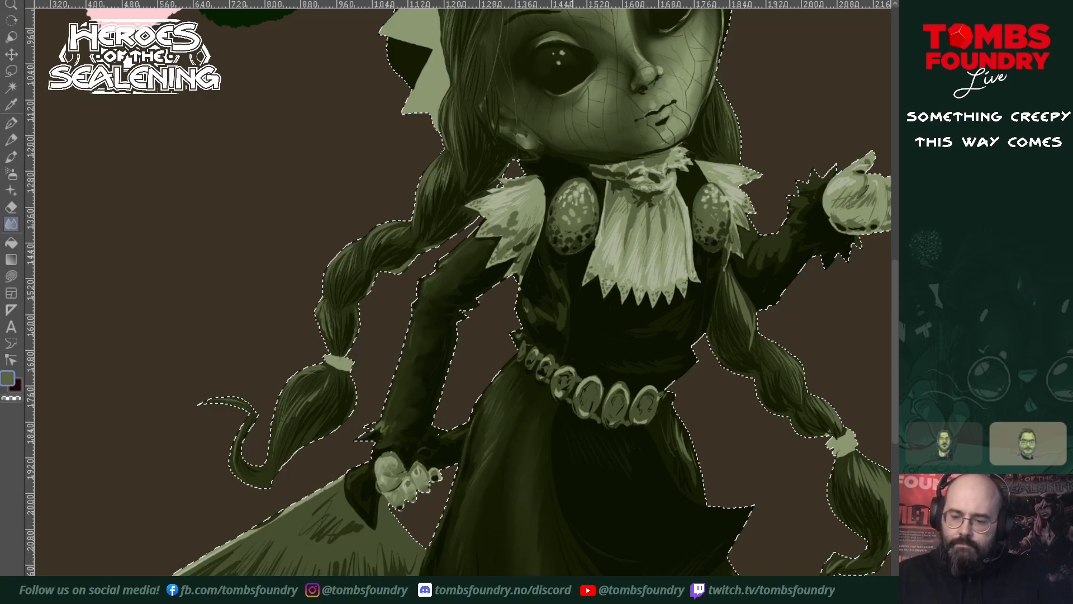
{"action": "left_click_drag", "start_coordinate": [590, 567], "coordinate": [484, 542]}
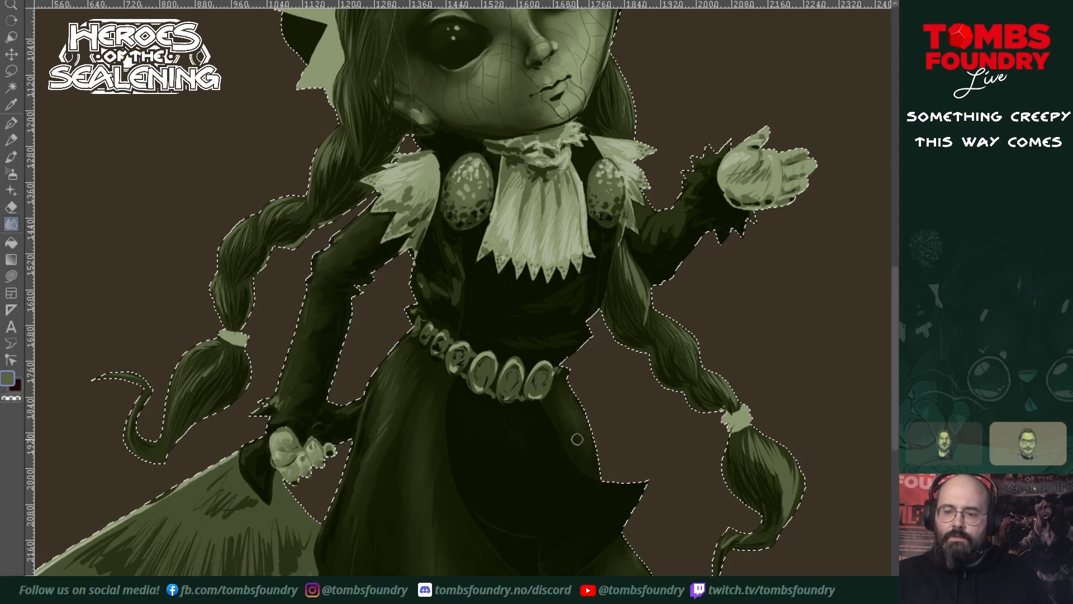
{"action": "scroll", "coordinate": [587, 450], "scroll_direction": "up", "scroll_amount": 2}
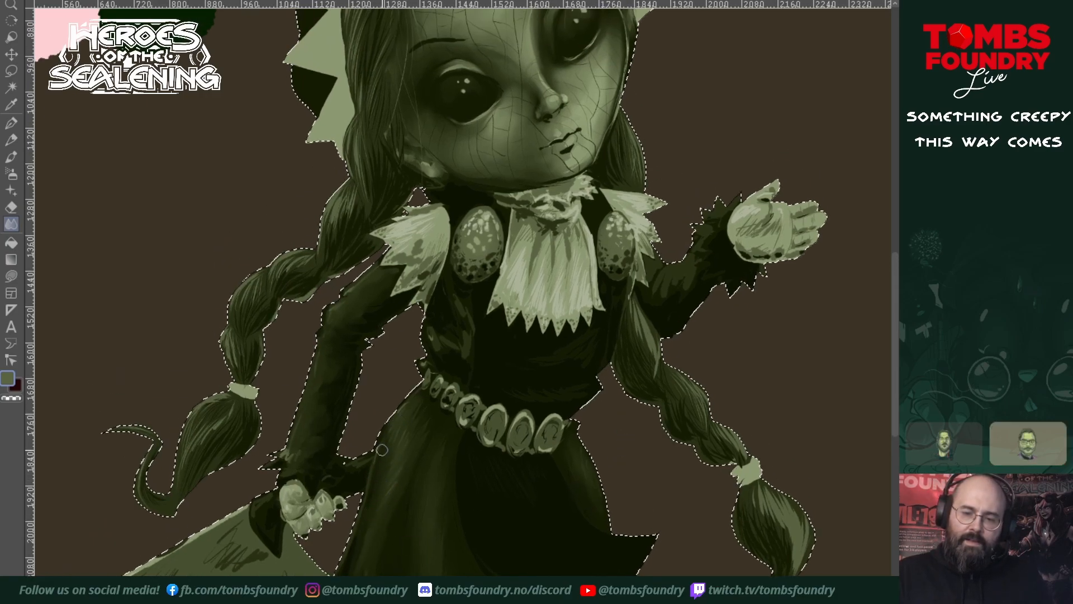
{"action": "scroll", "coordinate": [436, 517], "scroll_direction": "down", "scroll_amount": 4}
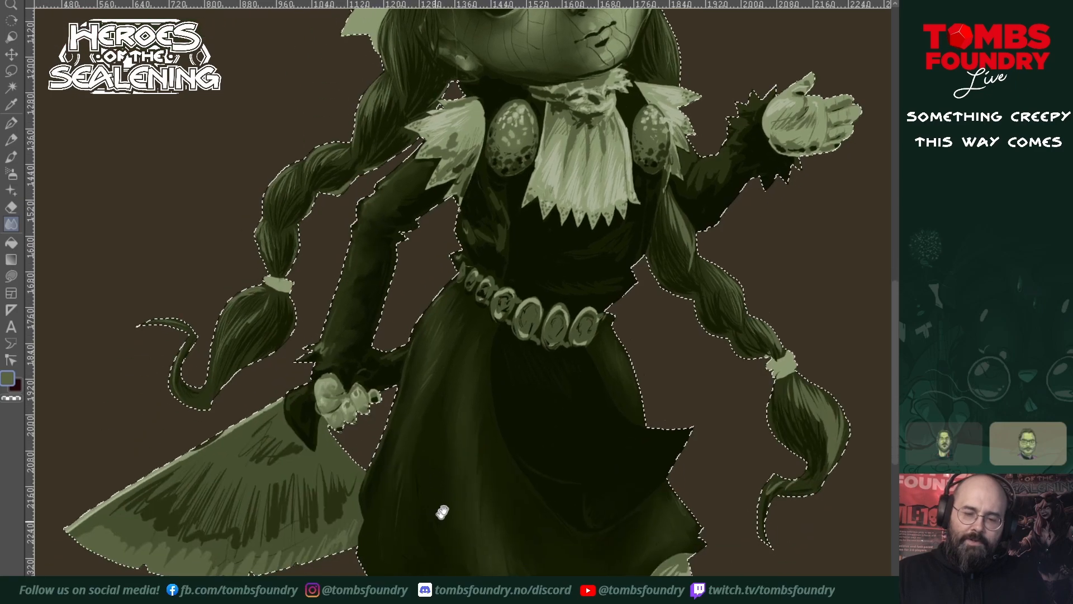
- Blend the cleaver blade's dark streaks and lighter cutting edge into soft, gradual shading
{"action": "scroll", "coordinate": [442, 520], "scroll_direction": "left", "scroll_amount": 6}
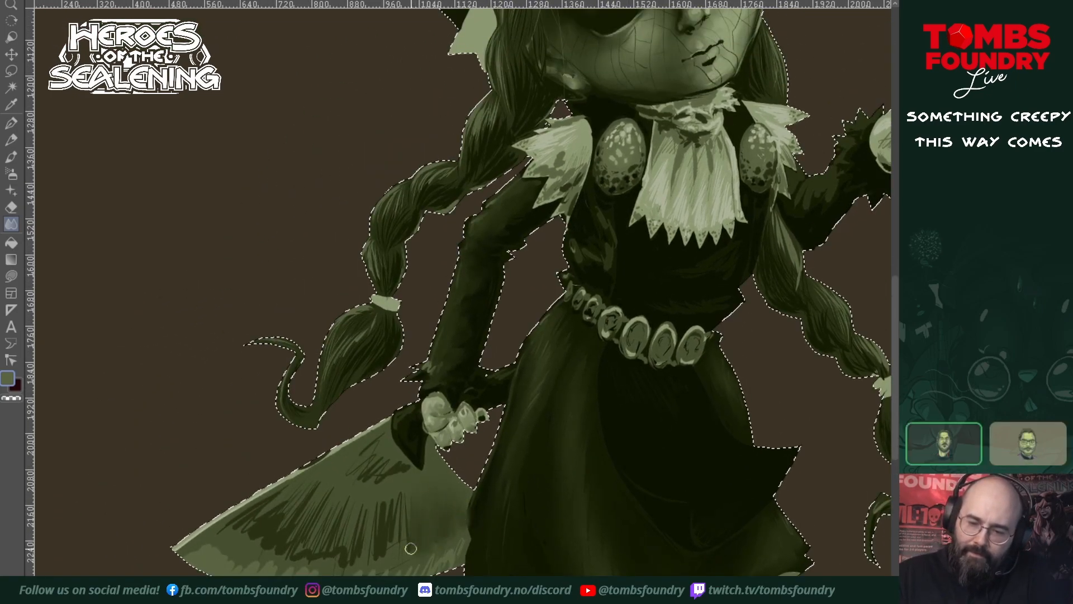
{"action": "mouse_move", "coordinate": [384, 524]}
{"action": "left_mouse_down"}
{"action": "mouse_move", "coordinate": [379, 485]}
{"action": "mouse_move", "coordinate": [336, 558]}
{"action": "mouse_move", "coordinate": [357, 488]}
{"action": "mouse_move", "coordinate": [300, 554]}
{"action": "mouse_move", "coordinate": [338, 502]}
{"action": "mouse_move", "coordinate": [269, 546]}
{"action": "mouse_move", "coordinate": [317, 489]}
{"action": "mouse_move", "coordinate": [236, 533]}
{"action": "mouse_move", "coordinate": [274, 495]}
{"action": "mouse_move", "coordinate": [238, 518]}
{"action": "left_mouse_up"}
{"action": "mouse_move", "coordinate": [336, 460]}
{"action": "left_mouse_down"}
{"action": "mouse_move", "coordinate": [373, 437]}
{"action": "mouse_move", "coordinate": [343, 472]}
{"action": "mouse_move", "coordinate": [383, 457]}
{"action": "mouse_move", "coordinate": [369, 484]}
{"action": "mouse_move", "coordinate": [398, 466]}
{"action": "left_mouse_up"}
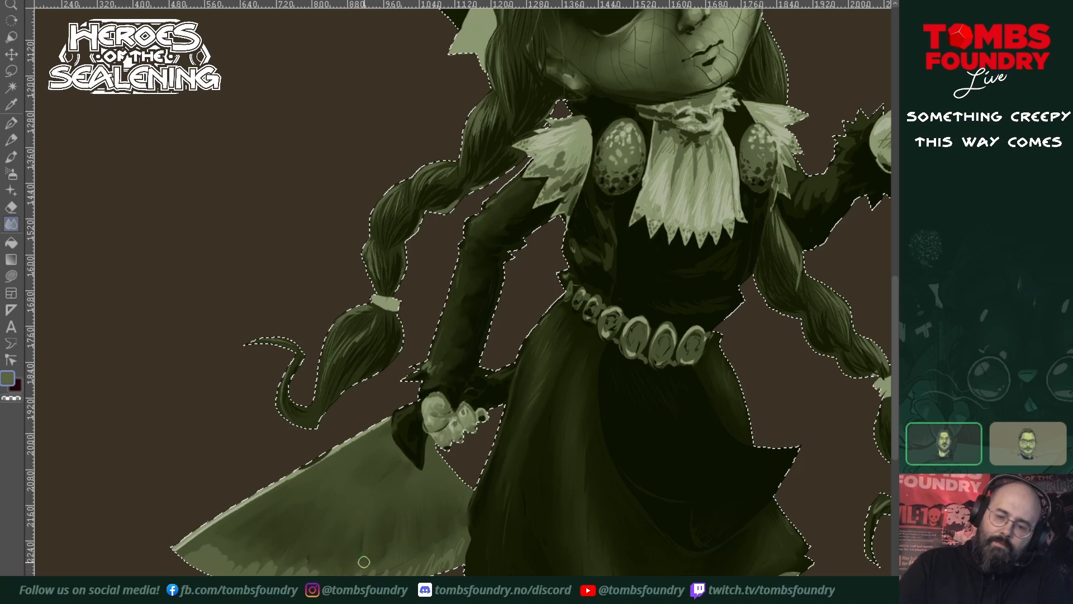
{"action": "mouse_move", "coordinate": [294, 565]}
{"action": "left_mouse_down"}
{"action": "mouse_move", "coordinate": [275, 554]}
{"action": "mouse_move", "coordinate": [239, 574]}
{"action": "mouse_move", "coordinate": [247, 549]}
{"action": "mouse_move", "coordinate": [213, 557]}
{"action": "left_mouse_up"}
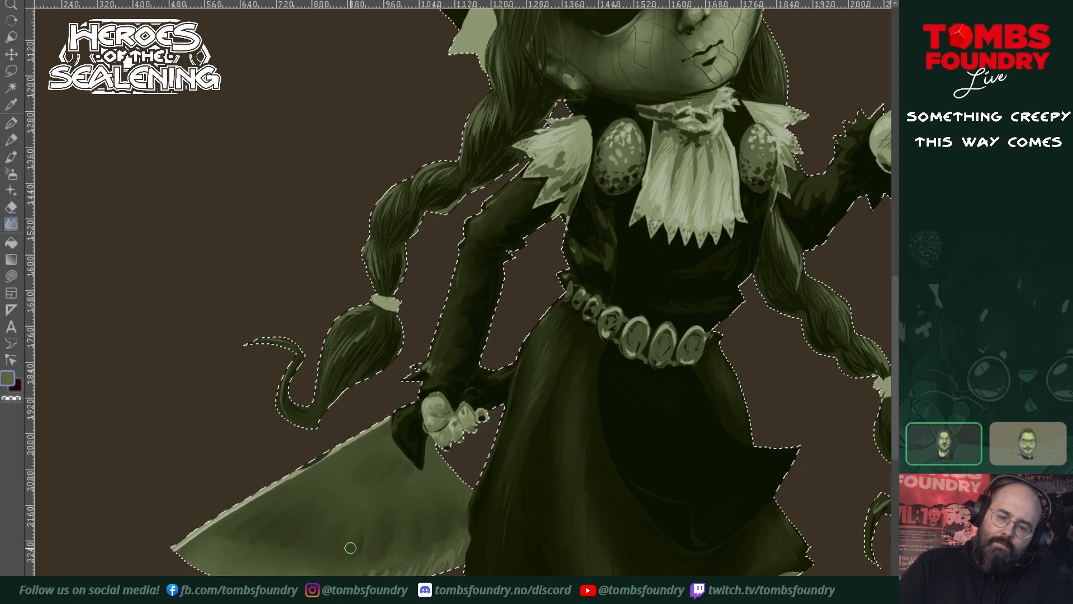
{"action": "mouse_move", "coordinate": [414, 557]}
{"action": "left_mouse_down"}
{"action": "mouse_move", "coordinate": [445, 551]}
{"action": "mouse_move", "coordinate": [452, 563]}
{"action": "mouse_move", "coordinate": [448, 535]}
{"action": "left_mouse_up"}
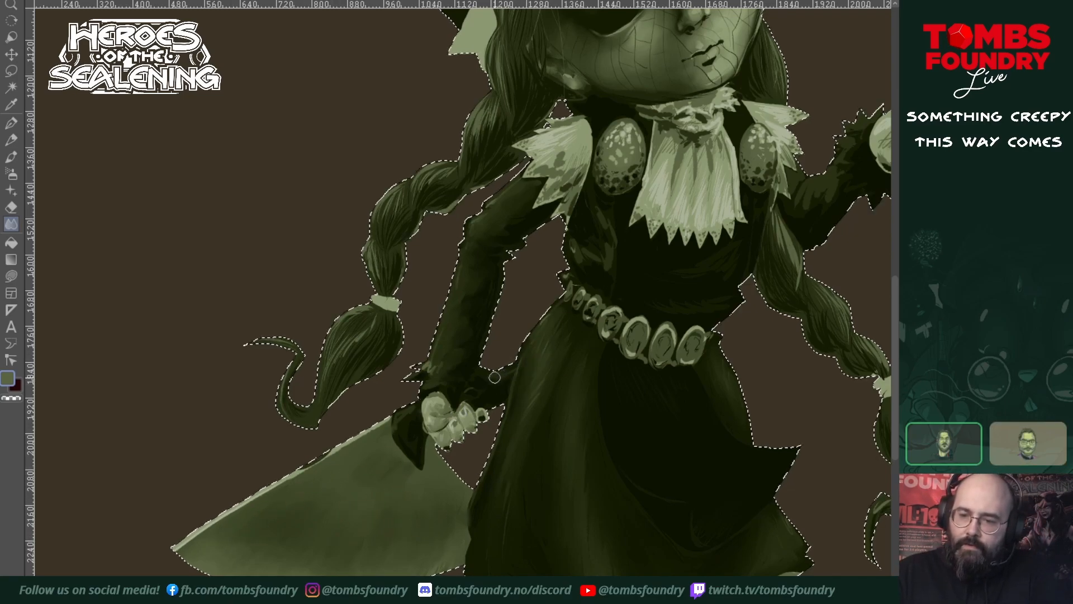
- Blend the shading on the bodice, cravat, collar points and brooches, and on the open raised palm
{"action": "left_click_drag", "start_coordinate": [690, 445], "coordinate": [506, 556]}
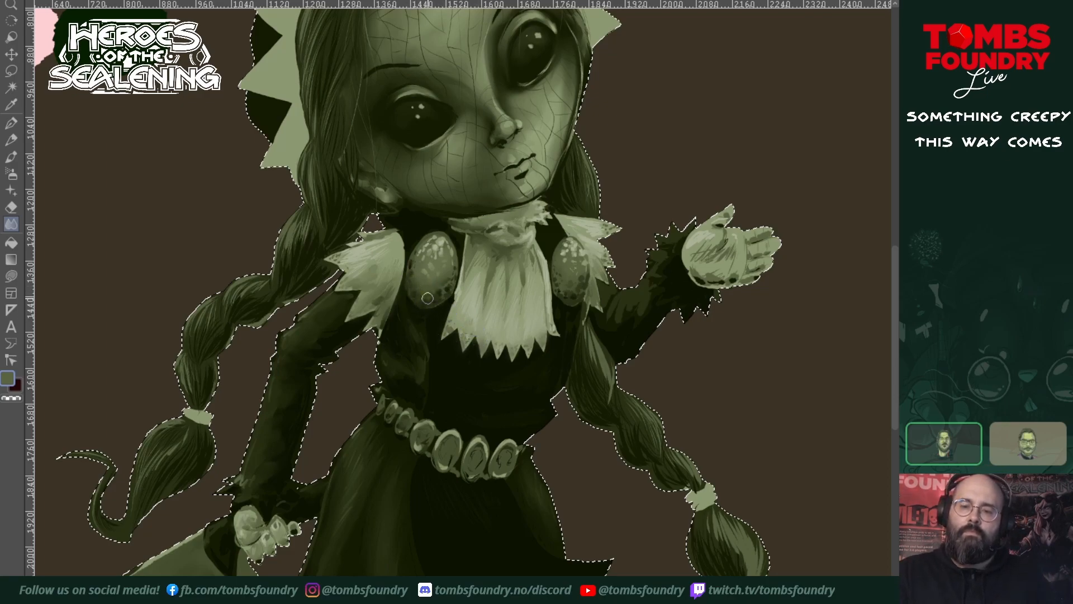
{"action": "left_click_drag", "start_coordinate": [525, 395], "coordinate": [510, 463]}
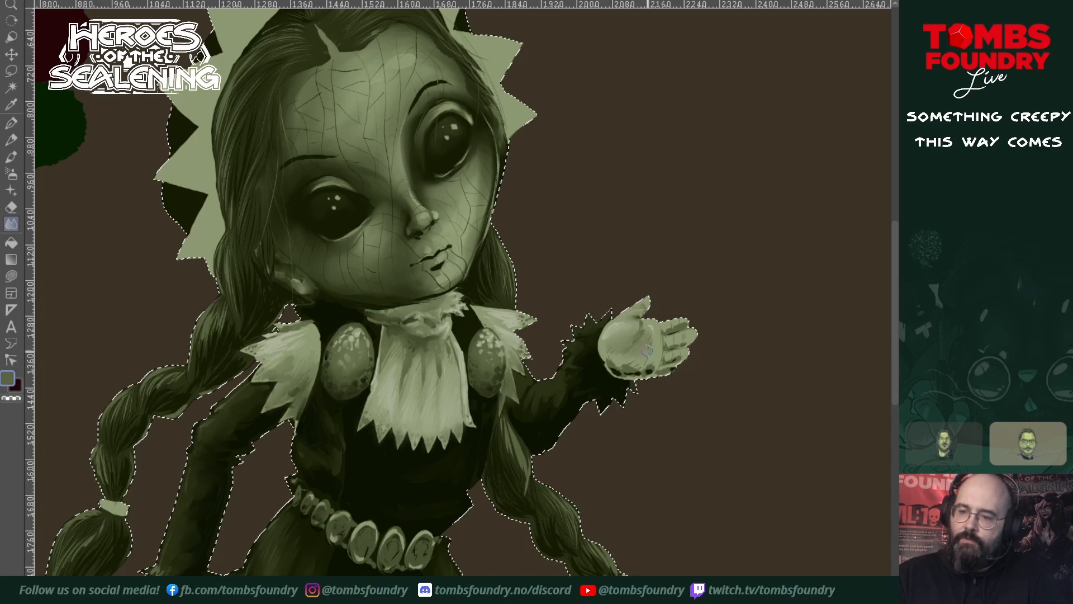
{"action": "mouse_move", "coordinate": [638, 364]}
{"action": "left_mouse_down"}
{"action": "mouse_move", "coordinate": [614, 354]}
{"action": "mouse_move", "coordinate": [656, 370]}
{"action": "left_mouse_up"}
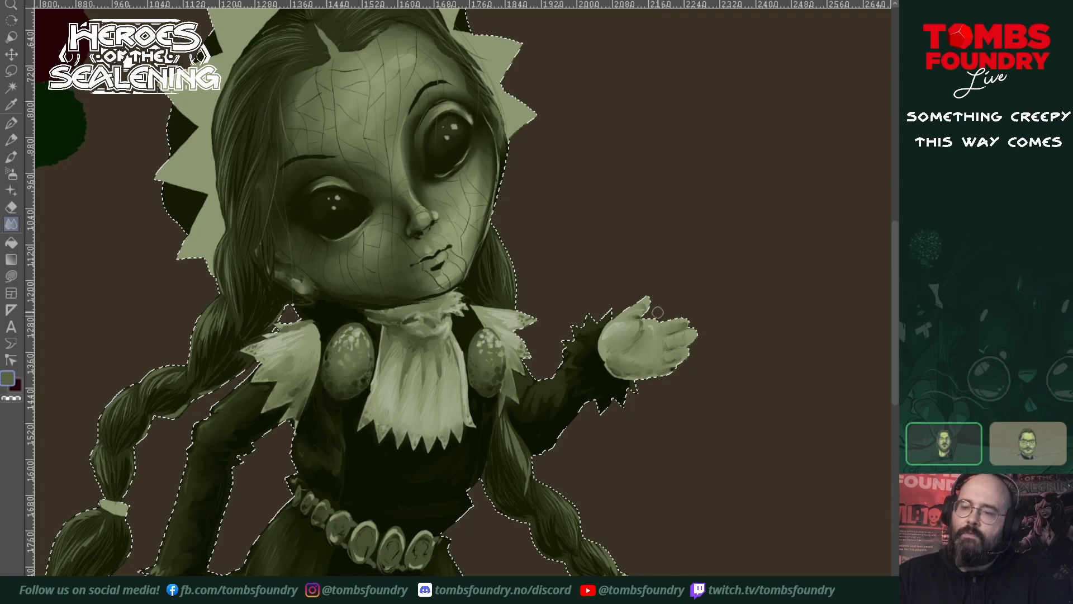
- Blend the fold shadows on the petticoat below the skirt hem into smooth shading
{"action": "scroll", "coordinate": [659, 466], "scroll_direction": "down", "scroll_amount": 4}
{"action": "left_click_drag", "start_coordinate": [570, 565], "coordinate": [648, 468]}
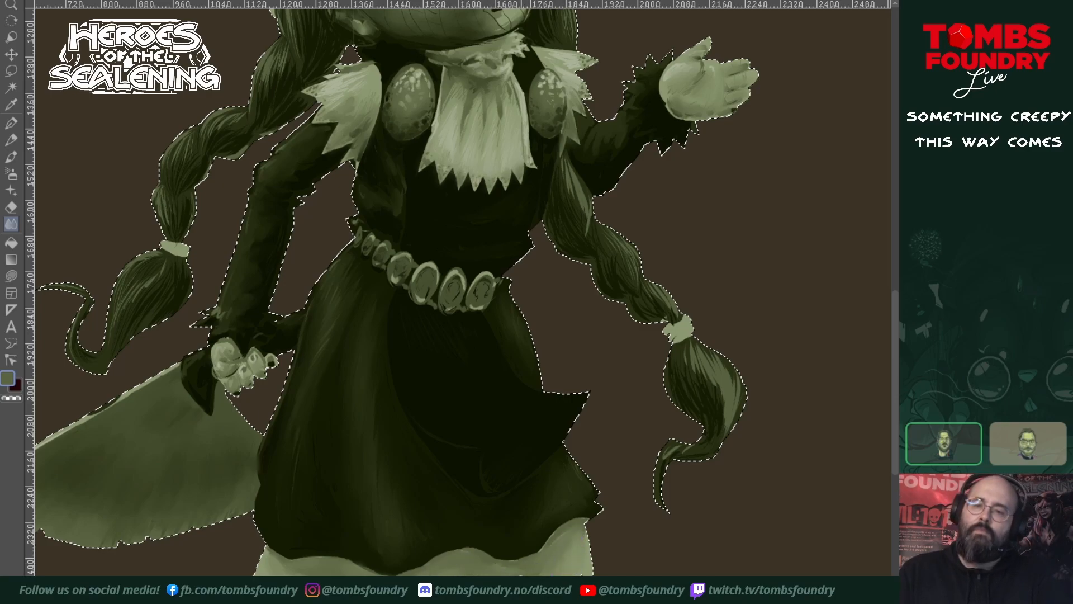
{"action": "left_click_drag", "start_coordinate": [615, 438], "coordinate": [589, 548]}
- Soften the hair strands along both braids with the blending tool
{"action": "mouse_move", "coordinate": [593, 333]}
{"action": "left_mouse_down"}
{"action": "mouse_move", "coordinate": [615, 498]}
{"action": "mouse_move", "coordinate": [553, 601]}
{"action": "mouse_move", "coordinate": [693, 523]}
{"action": "mouse_move", "coordinate": [683, 536]}
{"action": "left_mouse_up"}
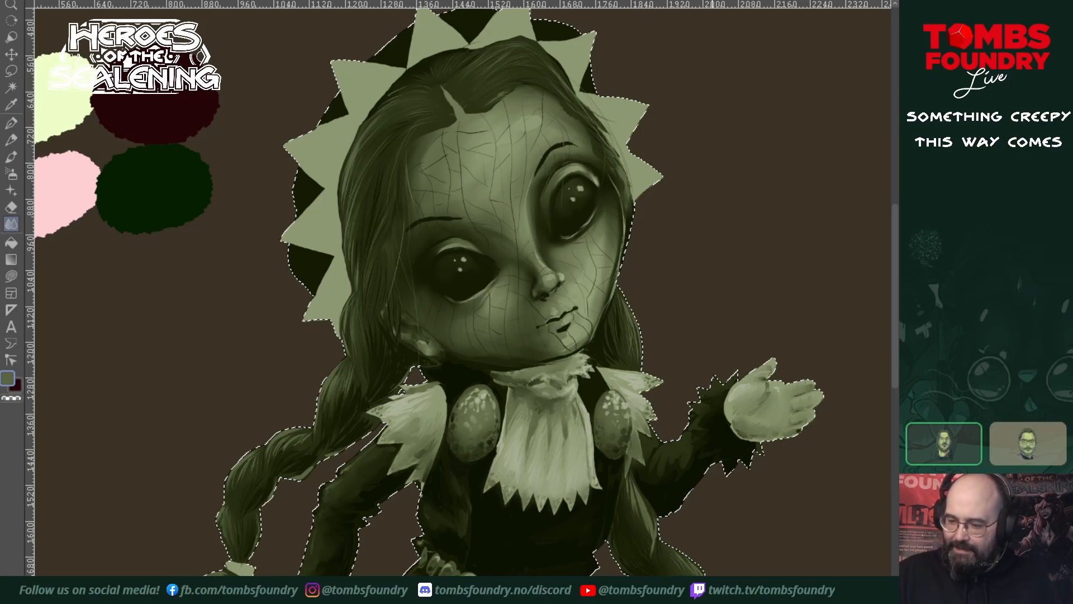
{"action": "left_click_drag", "start_coordinate": [734, 596], "coordinate": [664, 490]}
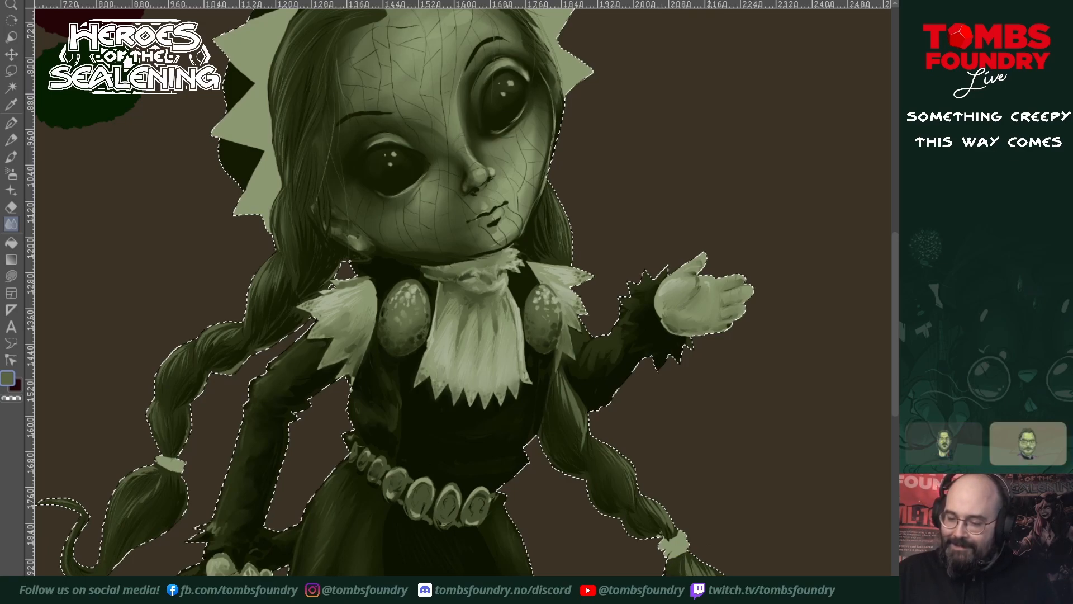
{"action": "left_click_drag", "start_coordinate": [695, 444], "coordinate": [677, 588]}
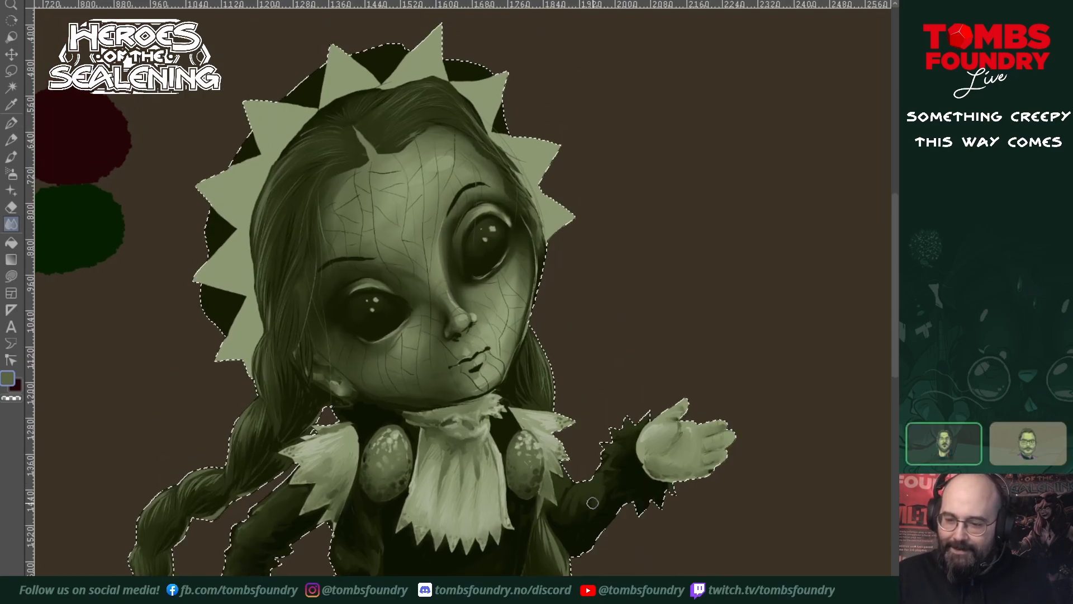
{"action": "left_click_drag", "start_coordinate": [613, 449], "coordinate": [673, 467]}
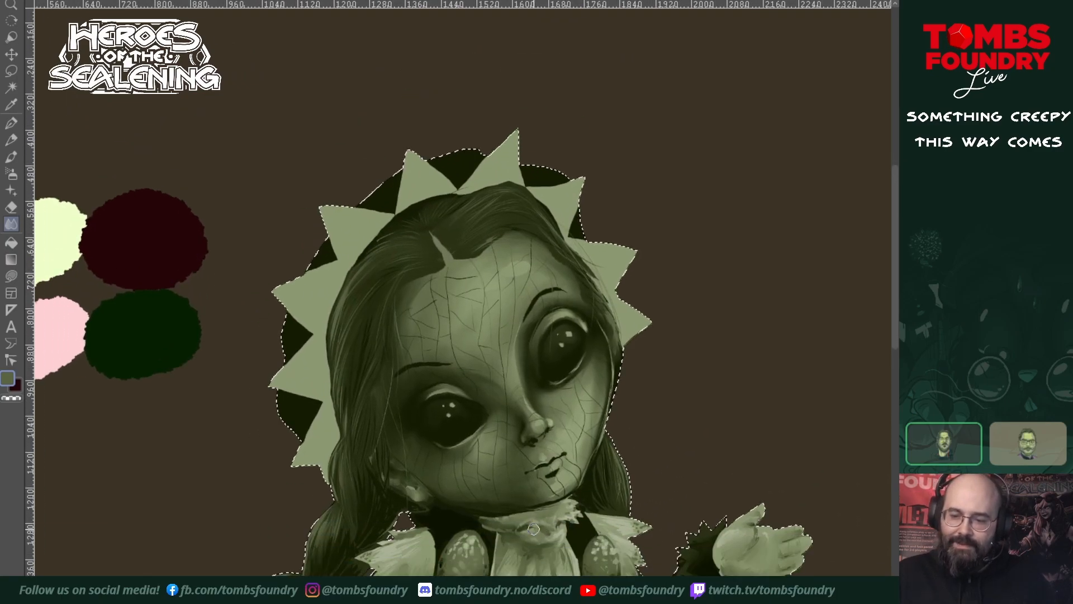
- Paint lighter green highlights on the bonnet's pointed trim using a colour sampled from the collar, and blend them into smooth shading
{"action": "left_click_drag", "start_coordinate": [671, 426], "coordinate": [692, 403]}
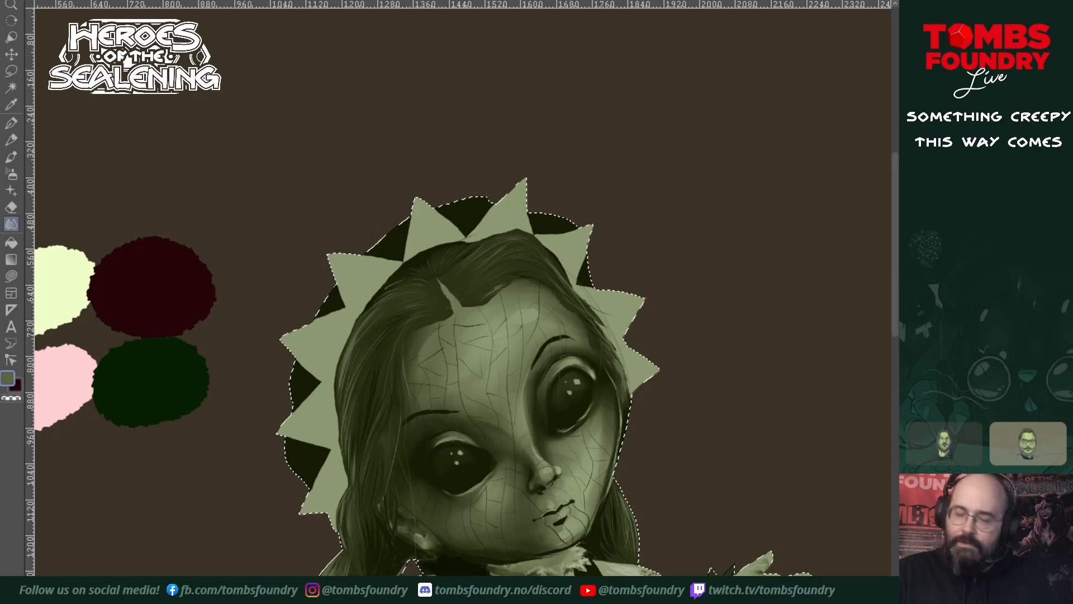
{"action": "key", "text": "p"}
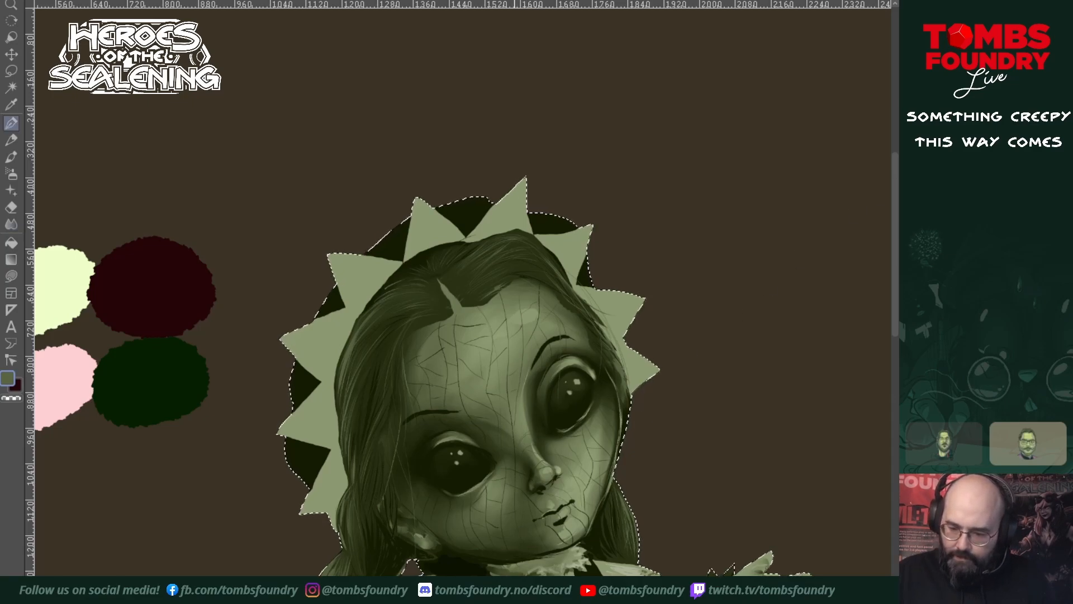
{"action": "left_click", "coordinate": [532, 565], "text": "alt"}
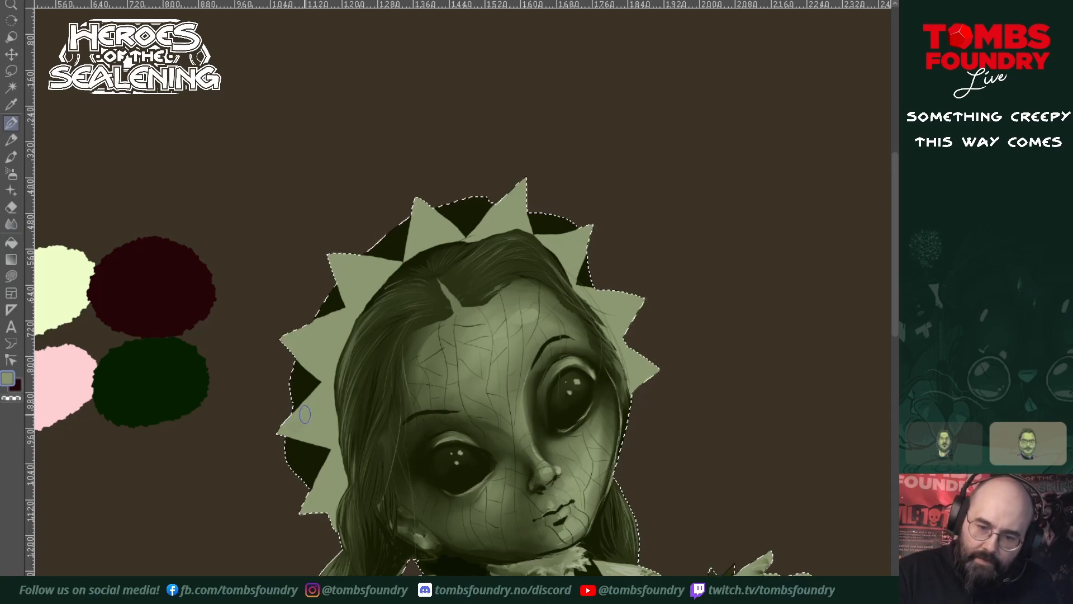
{"action": "left_click", "coordinate": [457, 517], "text": "alt"}
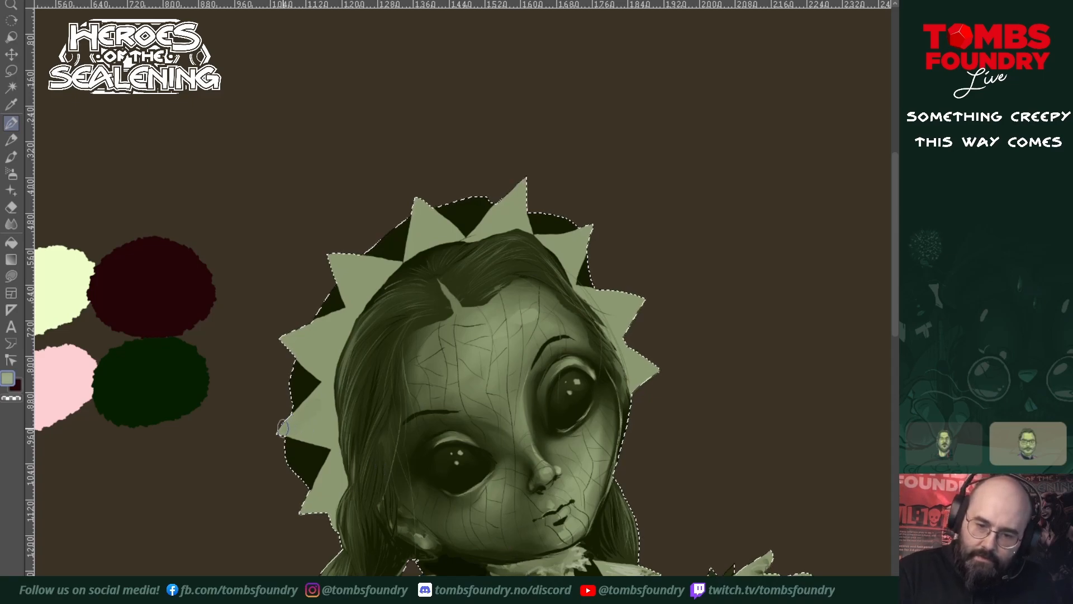
{"action": "left_click_drag", "start_coordinate": [299, 428], "coordinate": [319, 398]}
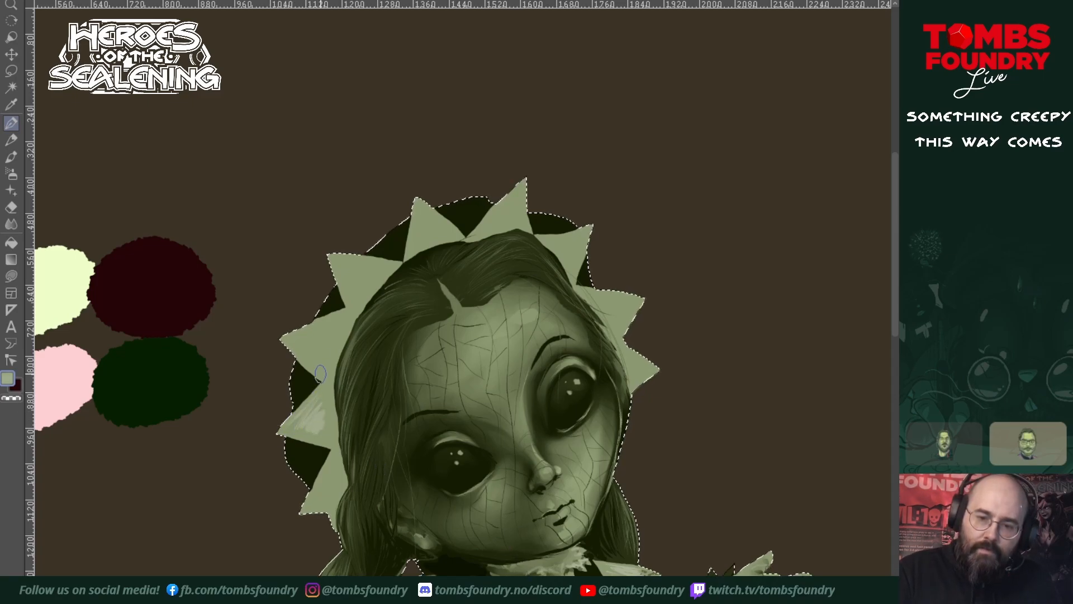
{"action": "mouse_move", "coordinate": [348, 268]}
{"action": "left_mouse_down"}
{"action": "mouse_move", "coordinate": [376, 275]}
{"action": "mouse_move", "coordinate": [381, 265]}
{"action": "left_mouse_up"}
{"action": "mouse_move", "coordinate": [420, 222]}
{"action": "left_mouse_down"}
{"action": "mouse_move", "coordinate": [434, 230]}
{"action": "mouse_move", "coordinate": [422, 206]}
{"action": "left_mouse_up"}
{"action": "mouse_move", "coordinate": [494, 220]}
{"action": "left_mouse_down"}
{"action": "mouse_move", "coordinate": [521, 194]}
{"action": "mouse_move", "coordinate": [513, 220]}
{"action": "mouse_move", "coordinate": [543, 216]}
{"action": "mouse_move", "coordinate": [556, 241]}
{"action": "mouse_move", "coordinate": [580, 240]}
{"action": "mouse_move", "coordinate": [575, 254]}
{"action": "mouse_move", "coordinate": [605, 267]}
{"action": "mouse_move", "coordinate": [606, 296]}
{"action": "mouse_move", "coordinate": [639, 303]}
{"action": "left_mouse_up"}
{"action": "left_click_drag", "start_coordinate": [643, 371], "coordinate": [629, 365]}
{"action": "mouse_move", "coordinate": [331, 473]}
{"action": "left_mouse_down"}
{"action": "mouse_move", "coordinate": [322, 504]}
{"action": "mouse_move", "coordinate": [332, 481]}
{"action": "left_mouse_up"}
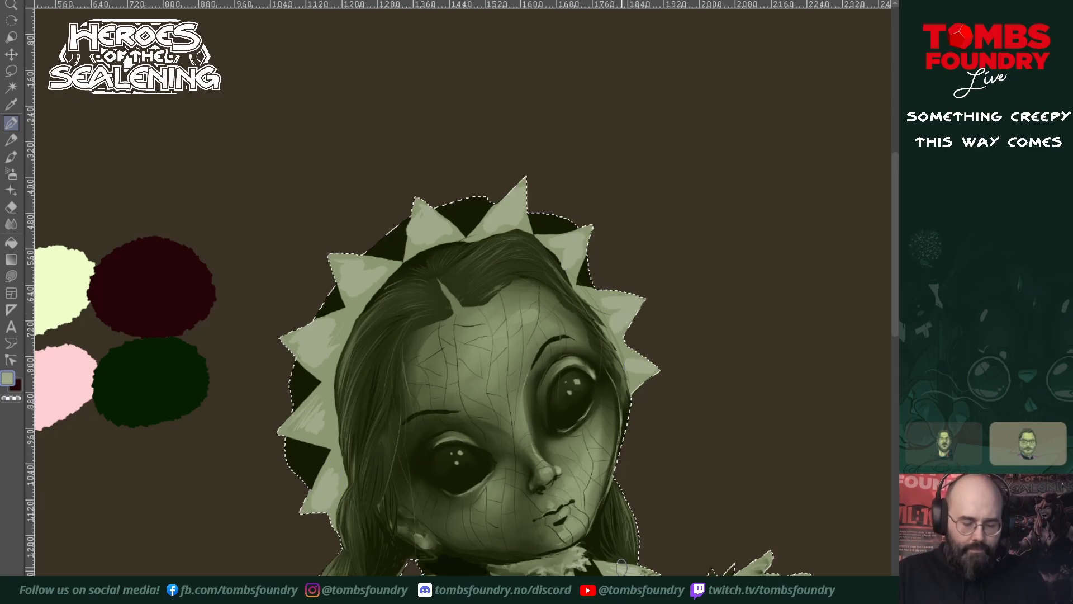
{"action": "left_click", "coordinate": [11, 224]}
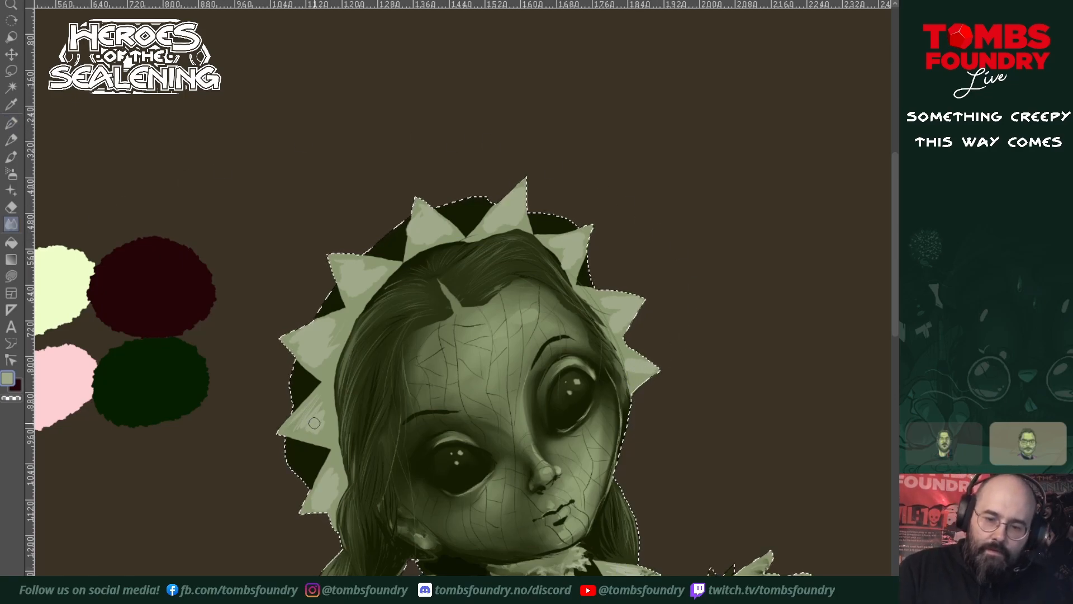
{"action": "mouse_move", "coordinate": [330, 477]}
{"action": "left_mouse_down"}
{"action": "mouse_move", "coordinate": [318, 498]}
{"action": "mouse_move", "coordinate": [344, 472]}
{"action": "left_mouse_up"}
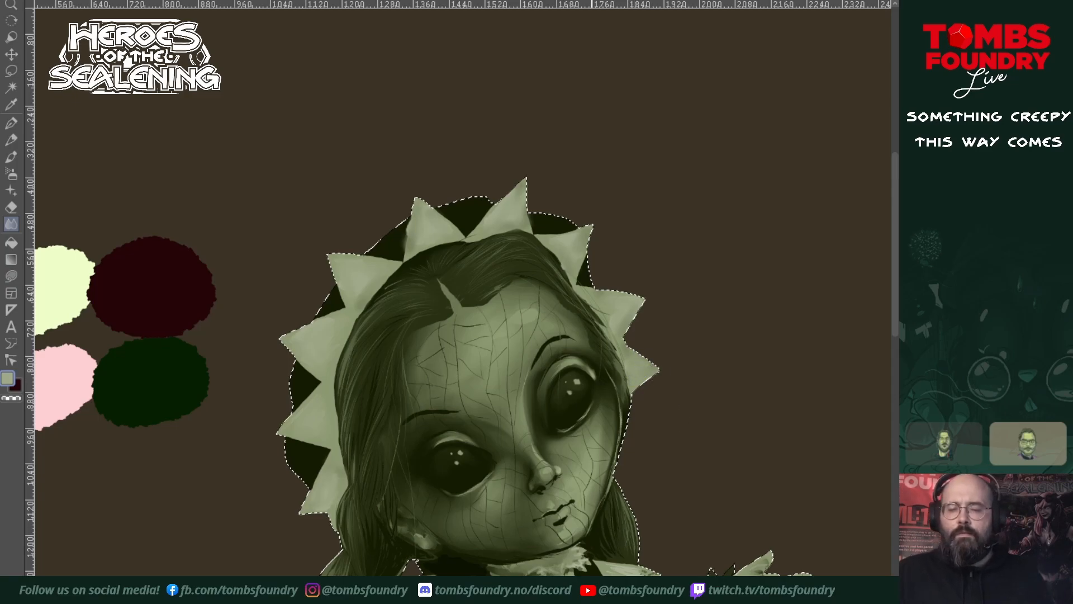
- Paint small darker green speckles near the tips of all the points around the bonnet's trim
{"action": "key", "text": "p"}
{"action": "left_click", "coordinate": [505, 484], "text": "ctrl"}
{"action": "mouse_move", "coordinate": [314, 494]}
{"action": "left_mouse_down"}
{"action": "mouse_move", "coordinate": [309, 505]}
{"action": "mouse_move", "coordinate": [318, 486]}
{"action": "mouse_move", "coordinate": [323, 501]}
{"action": "left_mouse_up"}
{"action": "left_click", "coordinate": [319, 502]}
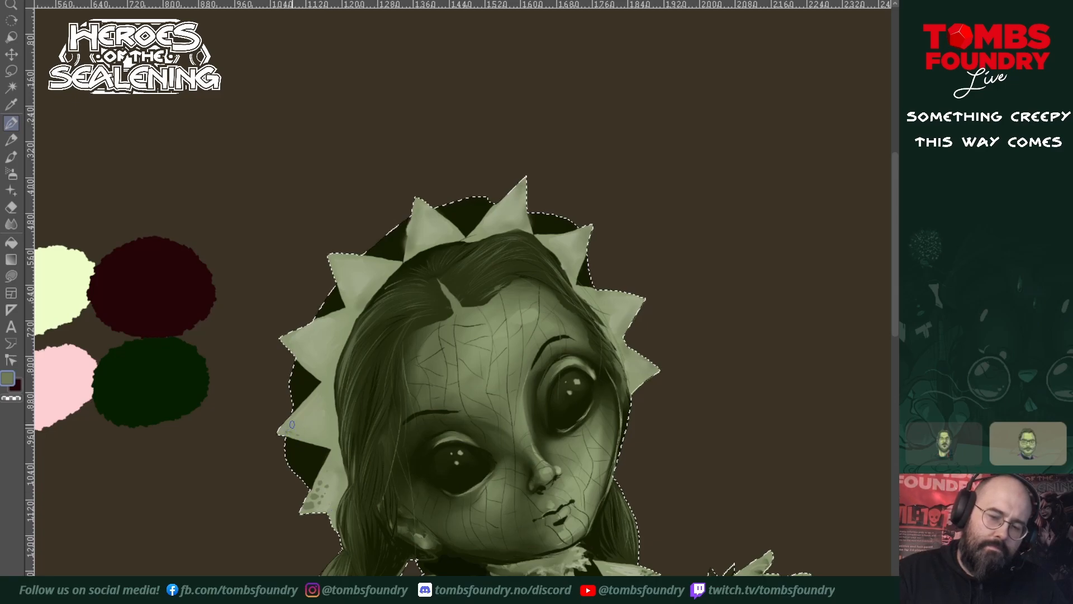
{"action": "left_click_drag", "start_coordinate": [309, 403], "coordinate": [308, 418]}
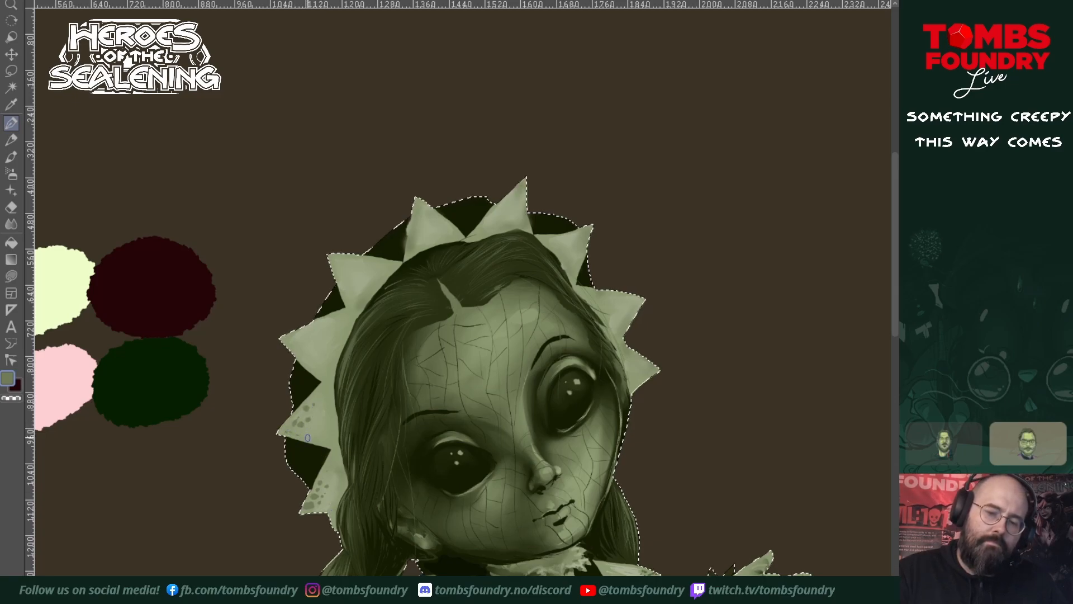
{"action": "mouse_move", "coordinate": [288, 335]}
{"action": "left_mouse_down"}
{"action": "mouse_move", "coordinate": [305, 359]}
{"action": "mouse_move", "coordinate": [299, 336]}
{"action": "mouse_move", "coordinate": [321, 321]}
{"action": "left_mouse_up"}
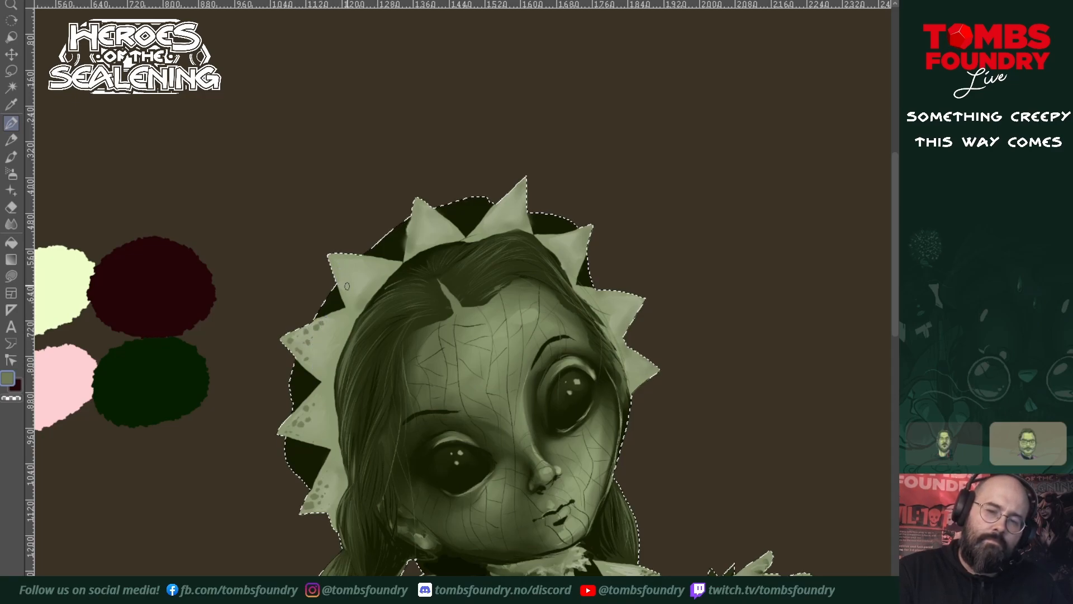
{"action": "left_click_drag", "start_coordinate": [346, 265], "coordinate": [365, 263]}
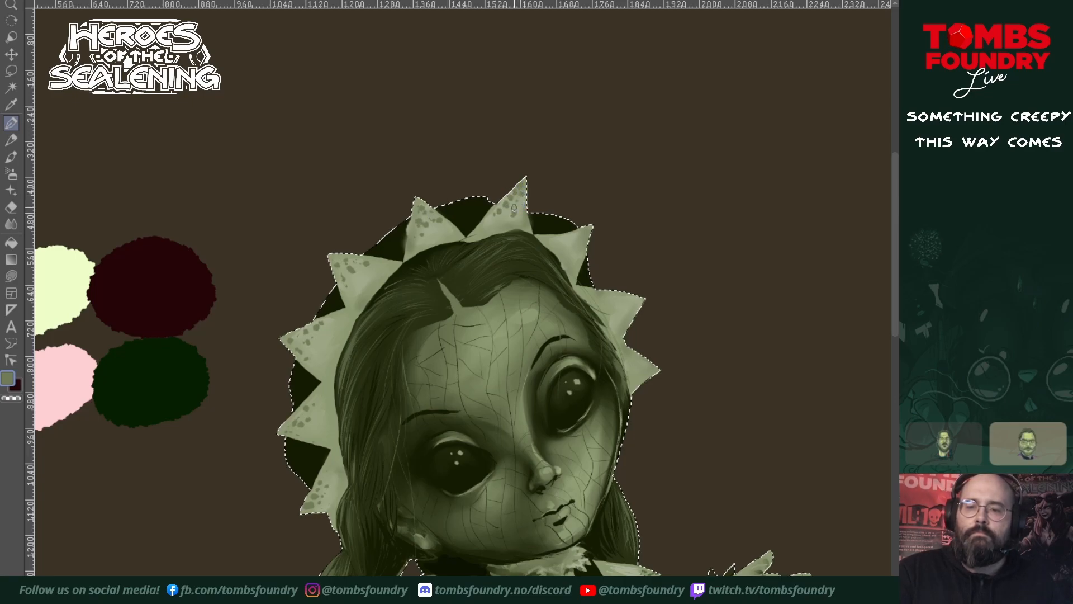
{"action": "left_click_drag", "start_coordinate": [556, 240], "coordinate": [576, 236]}
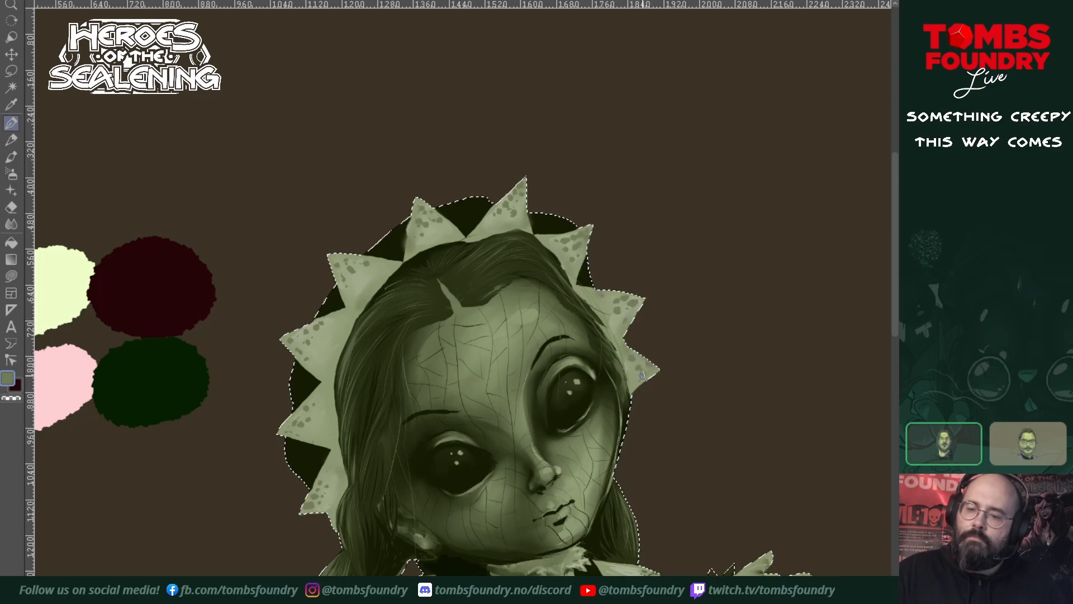
- Draw fine near-black upper and lower eyelashes around both of the doll's eyes
{"action": "key", "text": "z"}
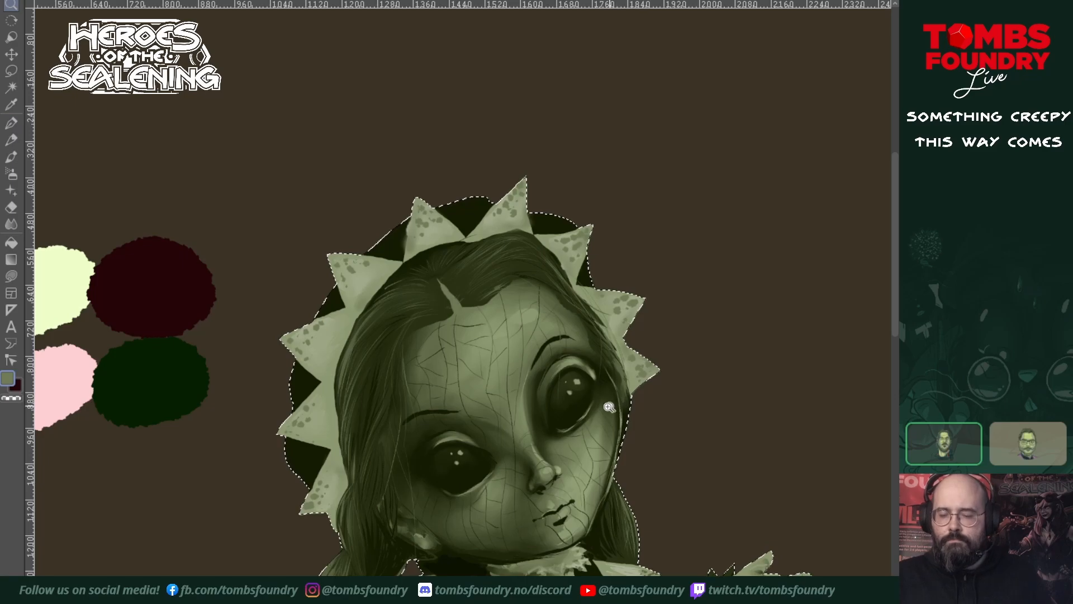
{"action": "key", "text": "p"}
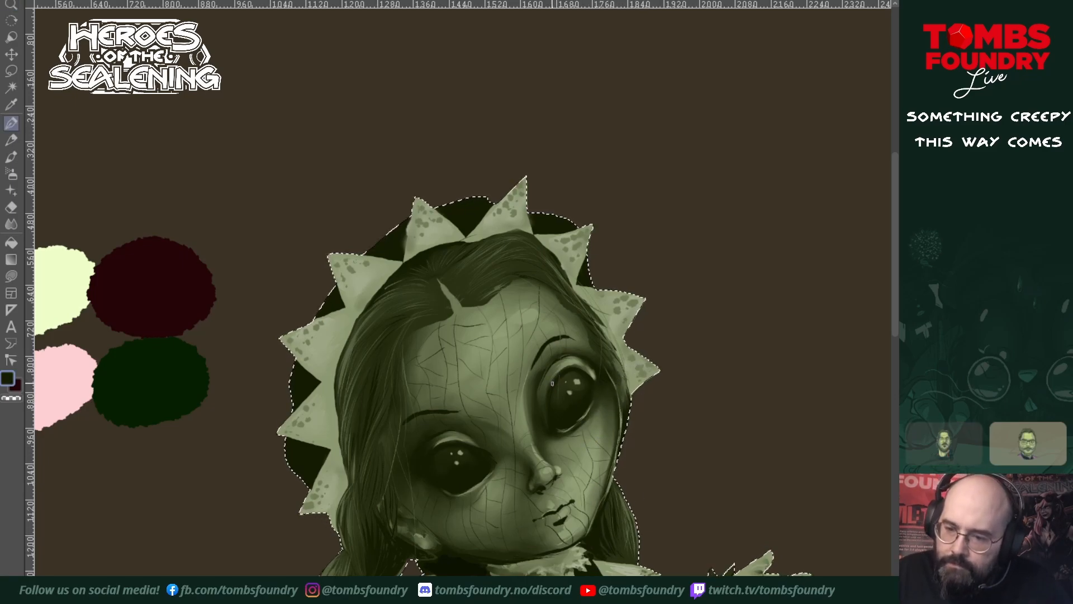
{"action": "left_click_drag", "start_coordinate": [557, 374], "coordinate": [560, 356]}
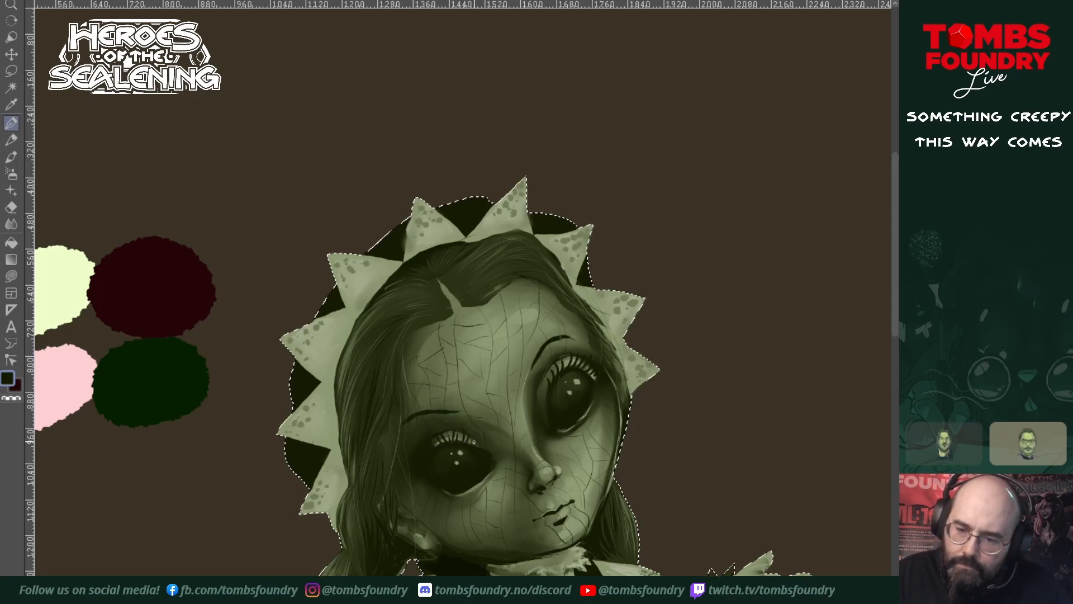
{"action": "left_click_drag", "start_coordinate": [453, 492], "coordinate": [457, 503]}
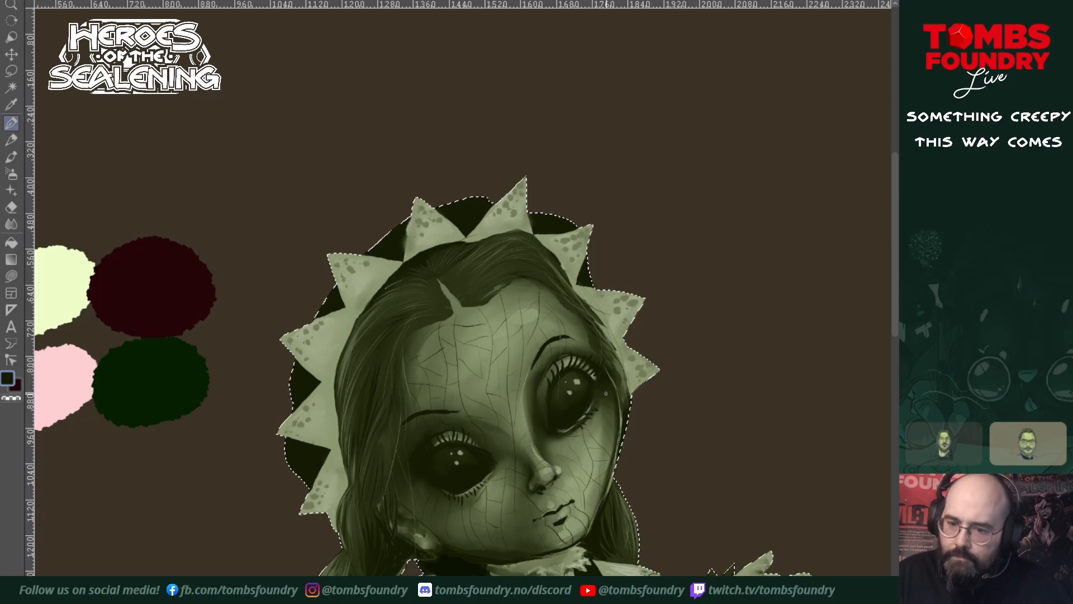
- Blend the shading on the legs below the petticoat and add small light highlights to both shoes
{"action": "key", "text": "z"}
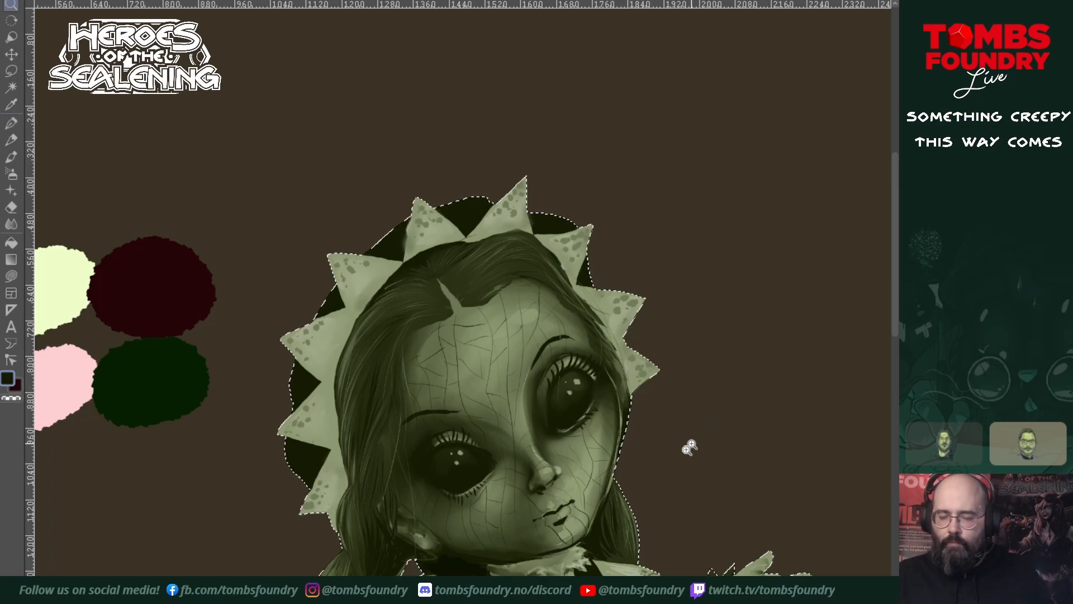
{"action": "left_click", "coordinate": [679, 458], "text": "alt"}
{"action": "left_click_drag", "start_coordinate": [687, 533], "coordinate": [638, 332]}
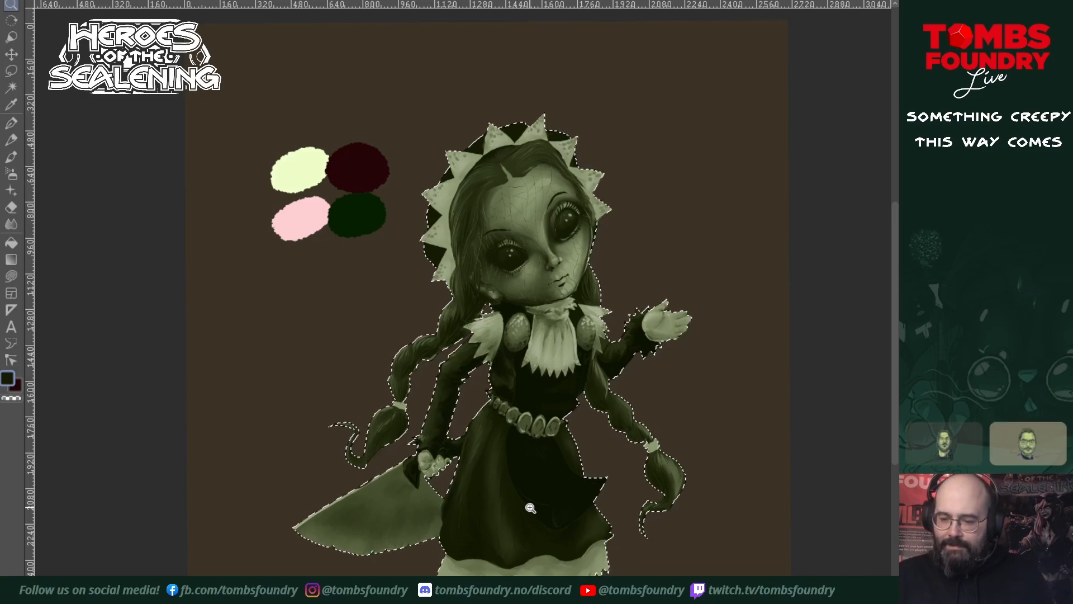
{"action": "scroll", "coordinate": [539, 571], "scroll_direction": "up", "scroll_amount": 2}
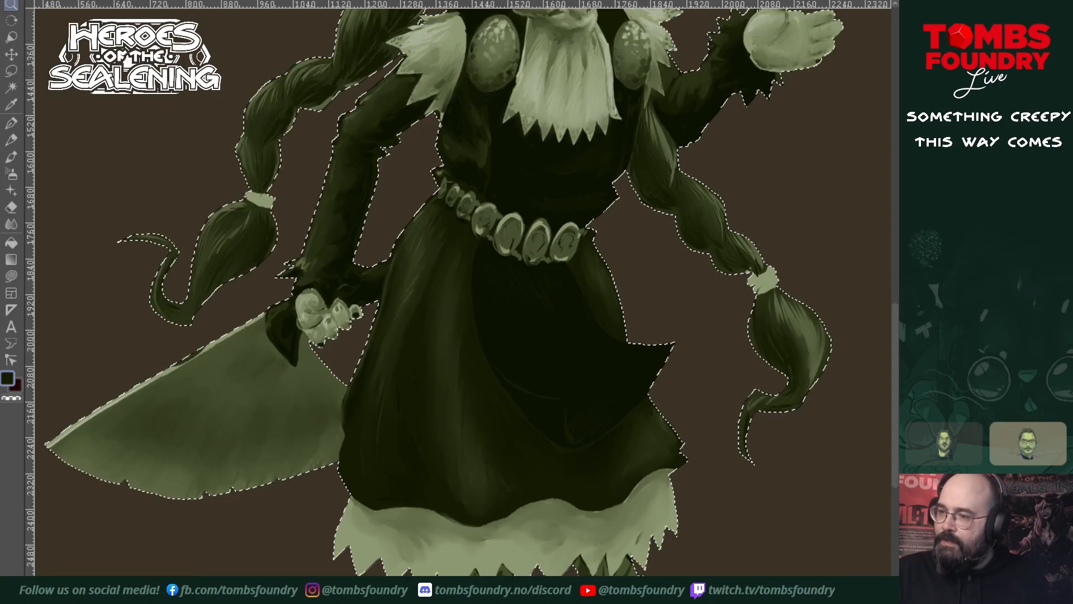
{"action": "scroll", "coordinate": [634, 442], "scroll_direction": "down", "scroll_amount": 4}
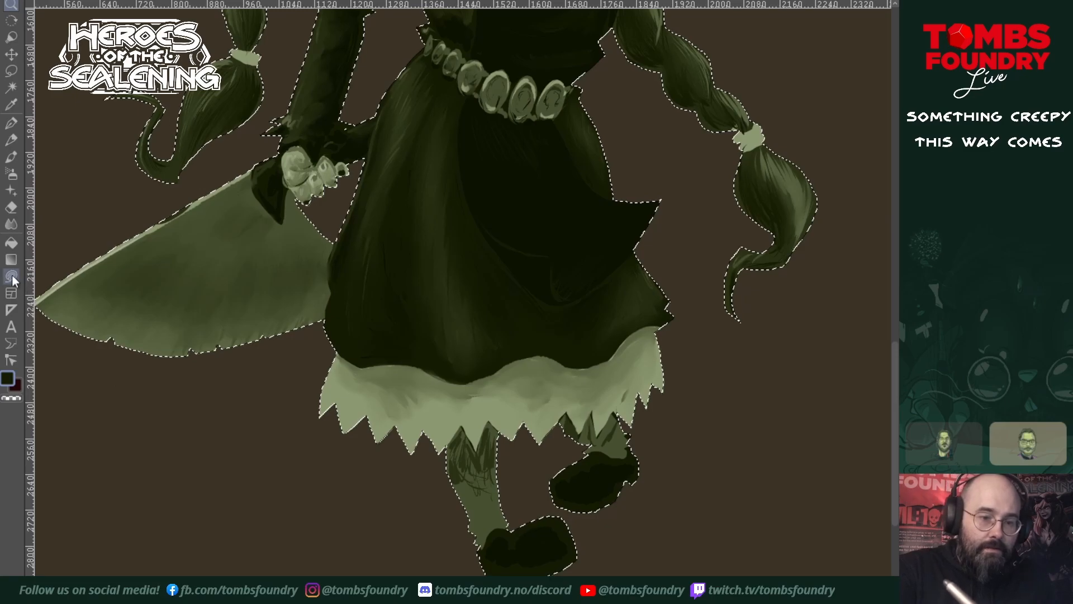
{"action": "left_click", "coordinate": [9, 223]}
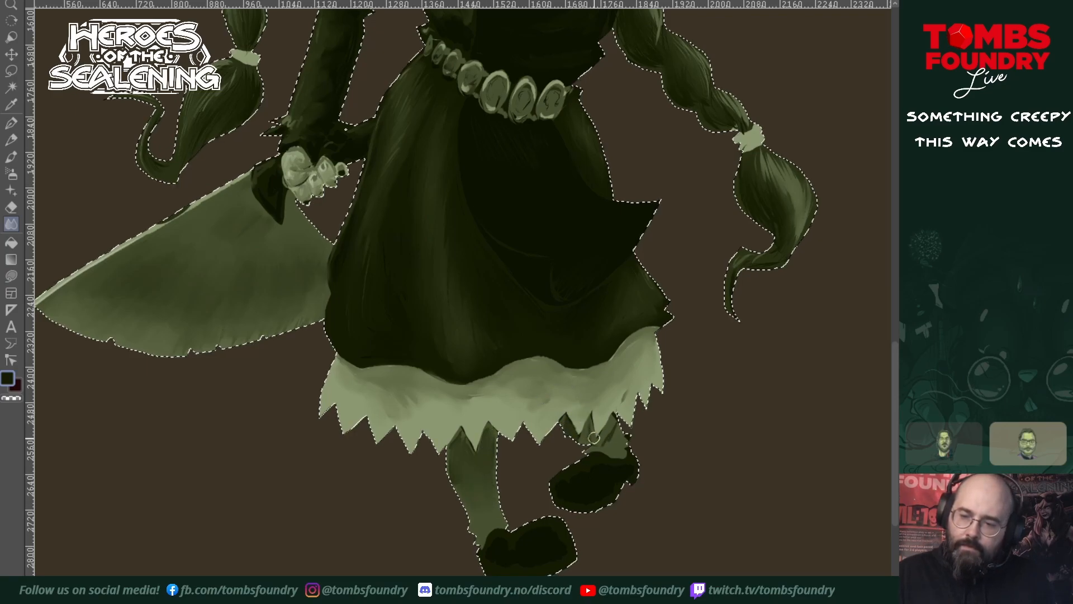
{"action": "key", "text": "p"}
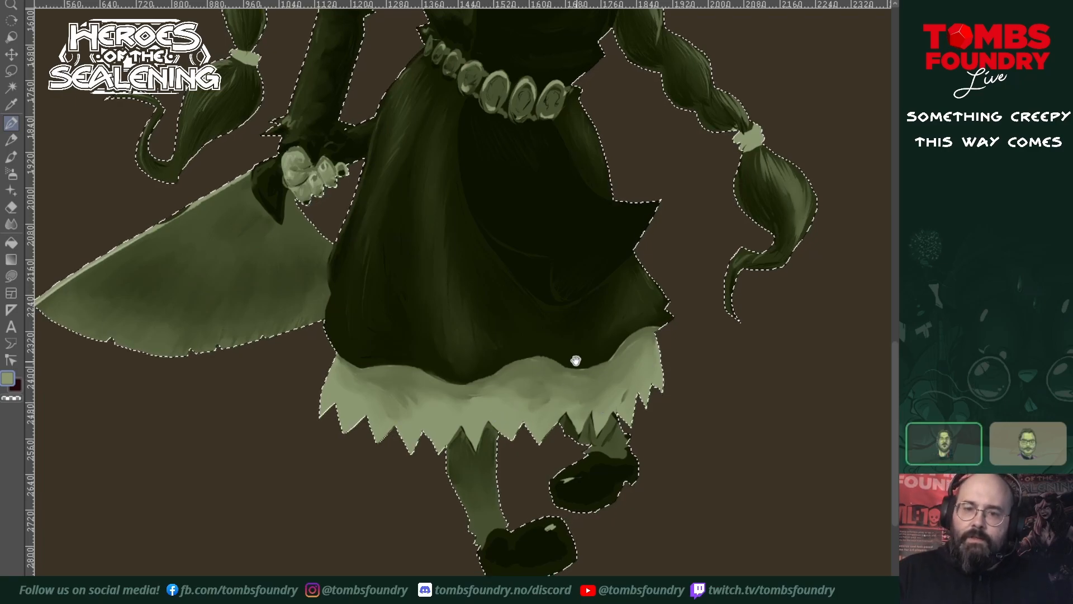
- Paint pale green highlight strokes on the jagged points of the petticoat hem, using a colour sampled from the cravat
{"action": "scroll", "coordinate": [576, 362], "scroll_direction": "up", "scroll_amount": 5}
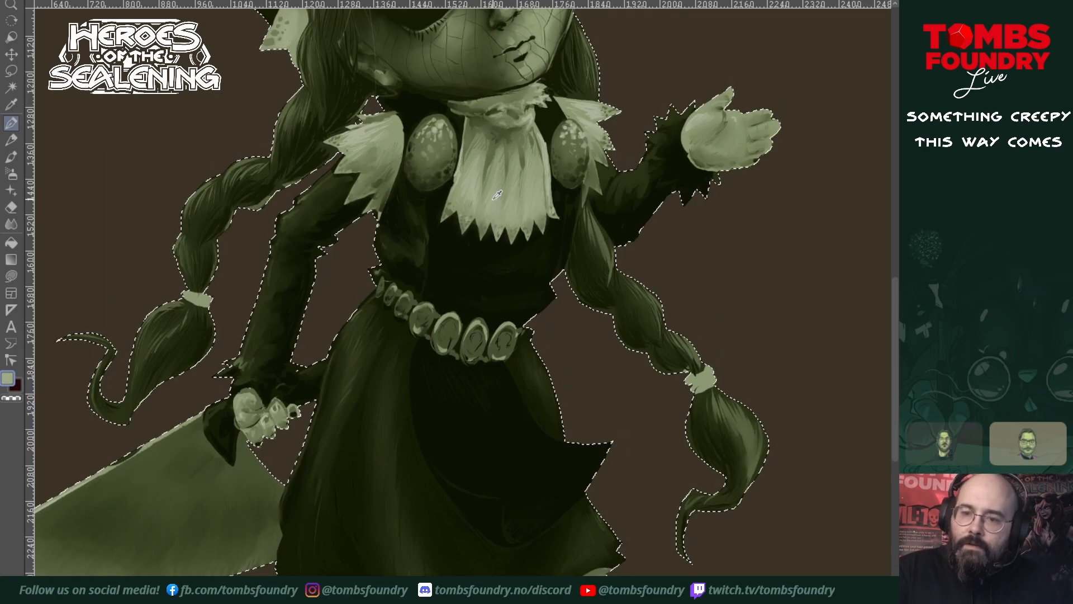
{"action": "scroll", "coordinate": [374, 134], "scroll_direction": "down", "scroll_amount": 4}
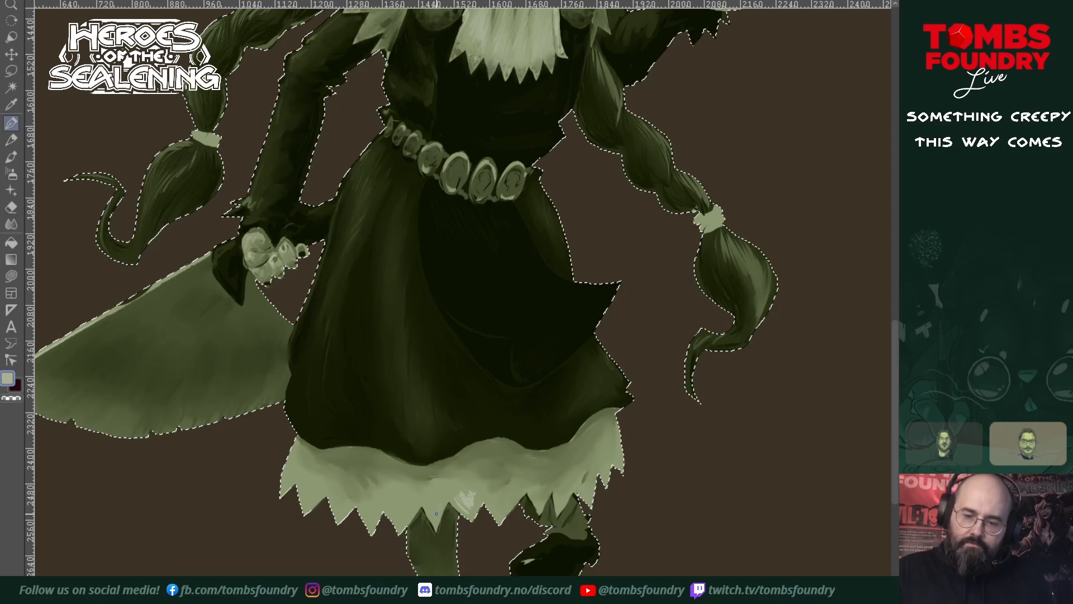
{"action": "mouse_move", "coordinate": [398, 512]}
{"action": "left_mouse_down"}
{"action": "mouse_move", "coordinate": [401, 495]}
{"action": "mouse_move", "coordinate": [373, 521]}
{"action": "mouse_move", "coordinate": [337, 496]}
{"action": "mouse_move", "coordinate": [341, 507]}
{"action": "mouse_move", "coordinate": [313, 502]}
{"action": "left_mouse_up"}
{"action": "left_click_drag", "start_coordinate": [495, 503], "coordinate": [508, 498]}
{"action": "mouse_move", "coordinate": [506, 503]}
{"action": "left_mouse_down"}
{"action": "mouse_move", "coordinate": [511, 491]}
{"action": "mouse_move", "coordinate": [560, 503]}
{"action": "mouse_move", "coordinate": [578, 472]}
{"action": "left_mouse_up"}
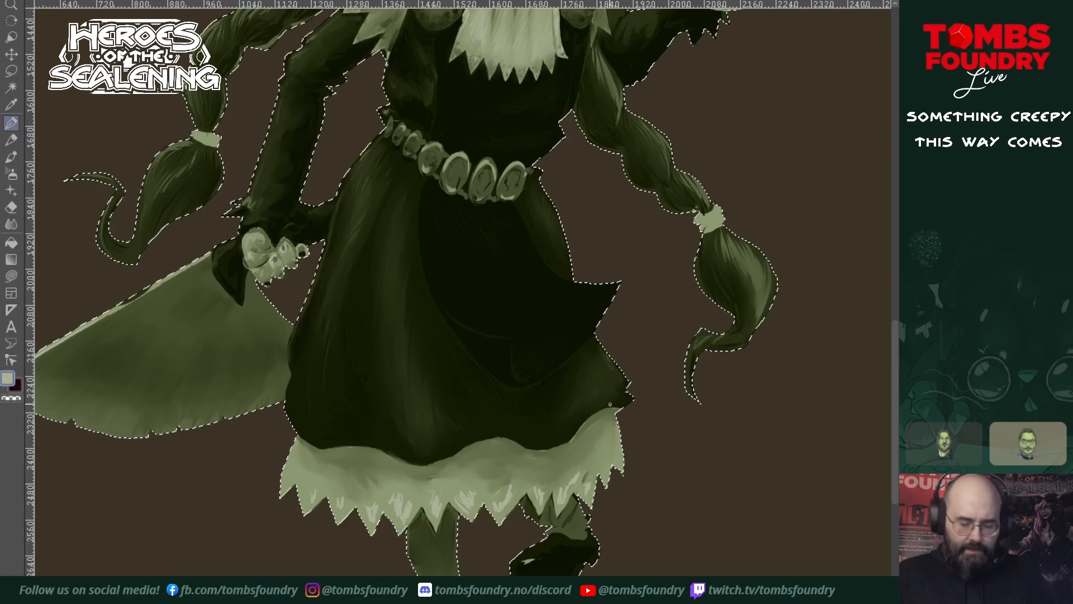
- Blend the pale strokes on the petticoat's jagged hem into smooth shading
{"action": "key", "text": "s"}
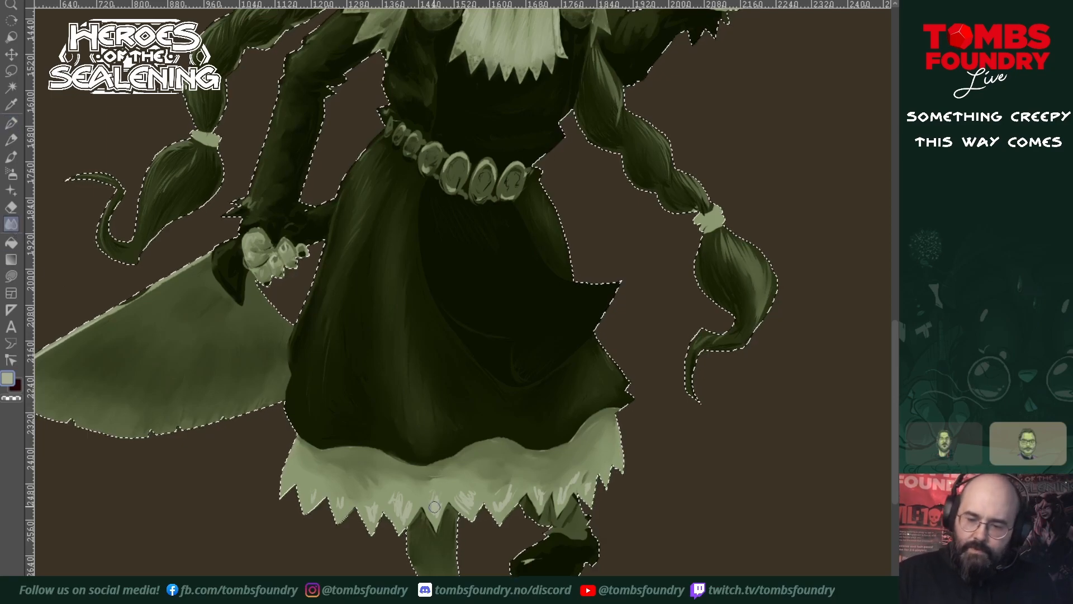
{"action": "mouse_move", "coordinate": [437, 489]}
{"action": "left_mouse_down"}
{"action": "mouse_move", "coordinate": [430, 511]}
{"action": "mouse_move", "coordinate": [431, 486]}
{"action": "mouse_move", "coordinate": [433, 505]}
{"action": "mouse_move", "coordinate": [442, 501]}
{"action": "mouse_move", "coordinate": [435, 520]}
{"action": "mouse_move", "coordinate": [452, 482]}
{"action": "mouse_move", "coordinate": [470, 489]}
{"action": "mouse_move", "coordinate": [457, 499]}
{"action": "mouse_move", "coordinate": [461, 508]}
{"action": "mouse_move", "coordinate": [466, 491]}
{"action": "mouse_move", "coordinate": [469, 509]}
{"action": "mouse_move", "coordinate": [459, 491]}
{"action": "mouse_move", "coordinate": [477, 444]}
{"action": "mouse_move", "coordinate": [395, 489]}
{"action": "mouse_move", "coordinate": [415, 497]}
{"action": "mouse_move", "coordinate": [401, 520]}
{"action": "mouse_move", "coordinate": [392, 489]}
{"action": "mouse_move", "coordinate": [401, 488]}
{"action": "mouse_move", "coordinate": [402, 520]}
{"action": "mouse_move", "coordinate": [373, 498]}
{"action": "mouse_move", "coordinate": [371, 525]}
{"action": "mouse_move", "coordinate": [373, 480]}
{"action": "mouse_move", "coordinate": [337, 502]}
{"action": "mouse_move", "coordinate": [337, 490]}
{"action": "mouse_move", "coordinate": [341, 507]}
{"action": "mouse_move", "coordinate": [343, 489]}
{"action": "mouse_move", "coordinate": [314, 495]}
{"action": "left_mouse_up"}
{"action": "mouse_move", "coordinate": [501, 502]}
{"action": "left_mouse_down"}
{"action": "mouse_move", "coordinate": [504, 469]}
{"action": "mouse_move", "coordinate": [536, 495]}
{"action": "mouse_move", "coordinate": [534, 478]}
{"action": "mouse_move", "coordinate": [540, 494]}
{"action": "mouse_move", "coordinate": [538, 480]}
{"action": "mouse_move", "coordinate": [578, 483]}
{"action": "mouse_move", "coordinate": [563, 490]}
{"action": "mouse_move", "coordinate": [579, 468]}
{"action": "left_mouse_up"}
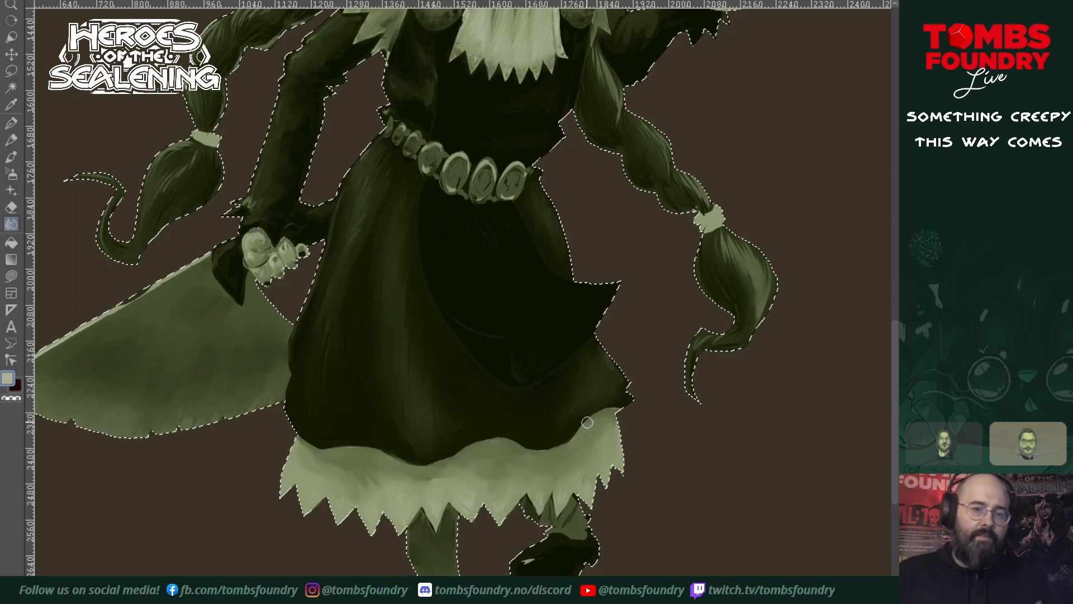
{"action": "left_click", "coordinate": [12, 125]}
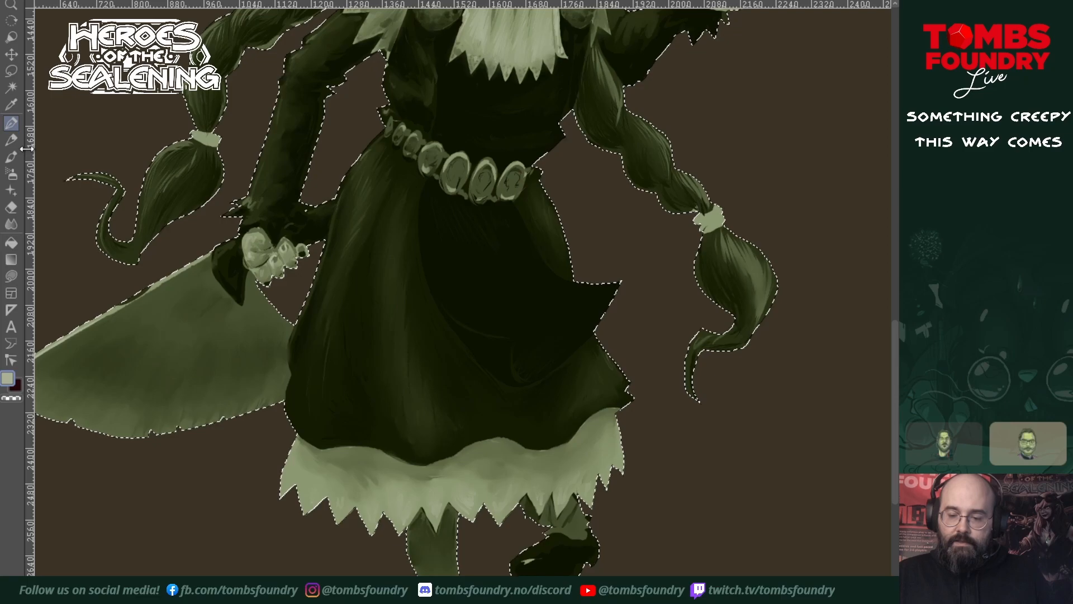
{"action": "left_click", "coordinate": [11, 224]}
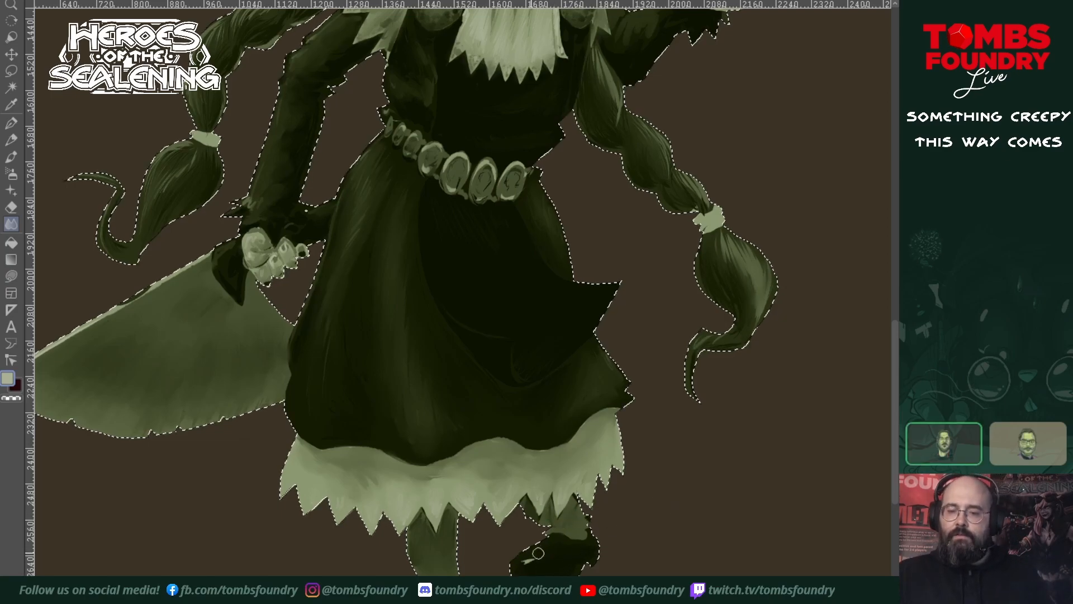
- Paint thin fold highlights on the dark apron's lower part with a dark olive green sampled from the skirt
{"action": "scroll", "coordinate": [526, 530], "scroll_direction": "up", "scroll_amount": 5}
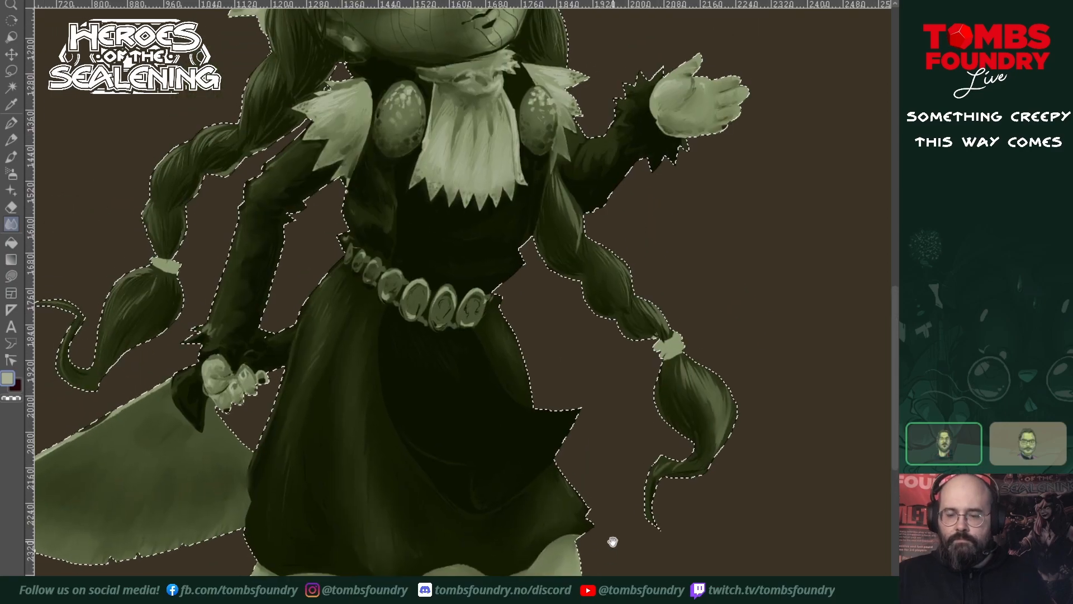
{"action": "scroll", "coordinate": [615, 520], "scroll_direction": "down", "scroll_amount": 2}
{"action": "key", "text": "p"}
{"action": "left_click", "coordinate": [408, 488], "text": "alt"}
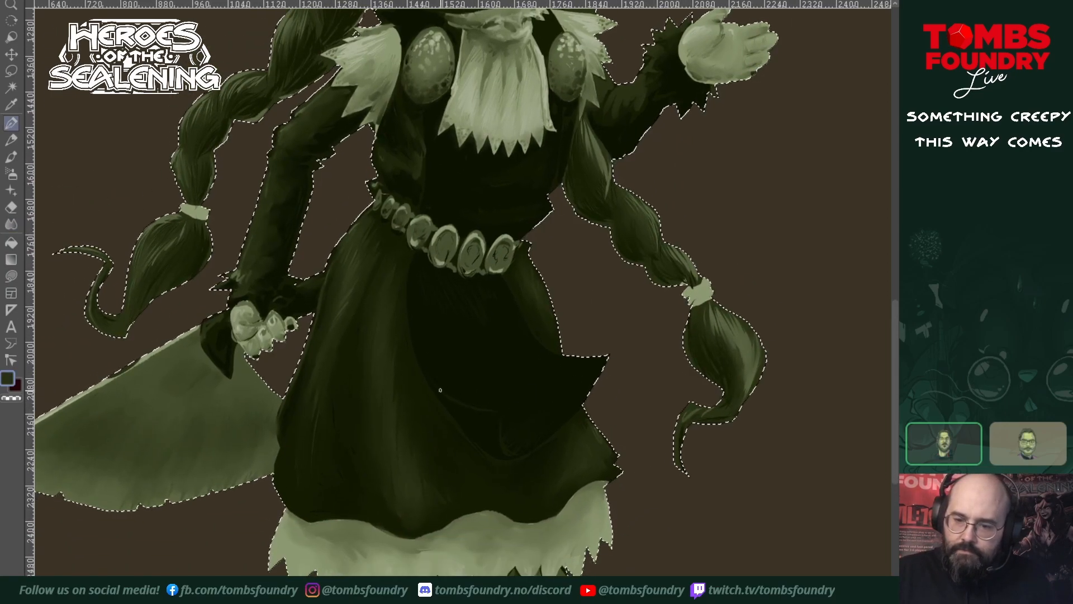
{"action": "left_click_drag", "start_coordinate": [465, 406], "coordinate": [503, 414]}
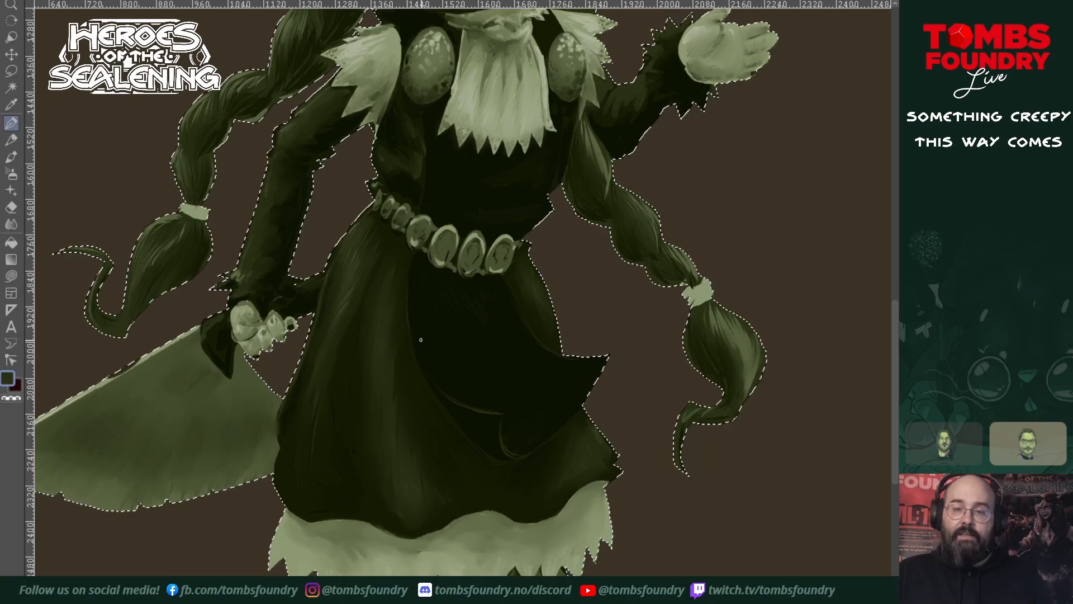
{"action": "left_click_drag", "start_coordinate": [603, 402], "coordinate": [576, 559]}
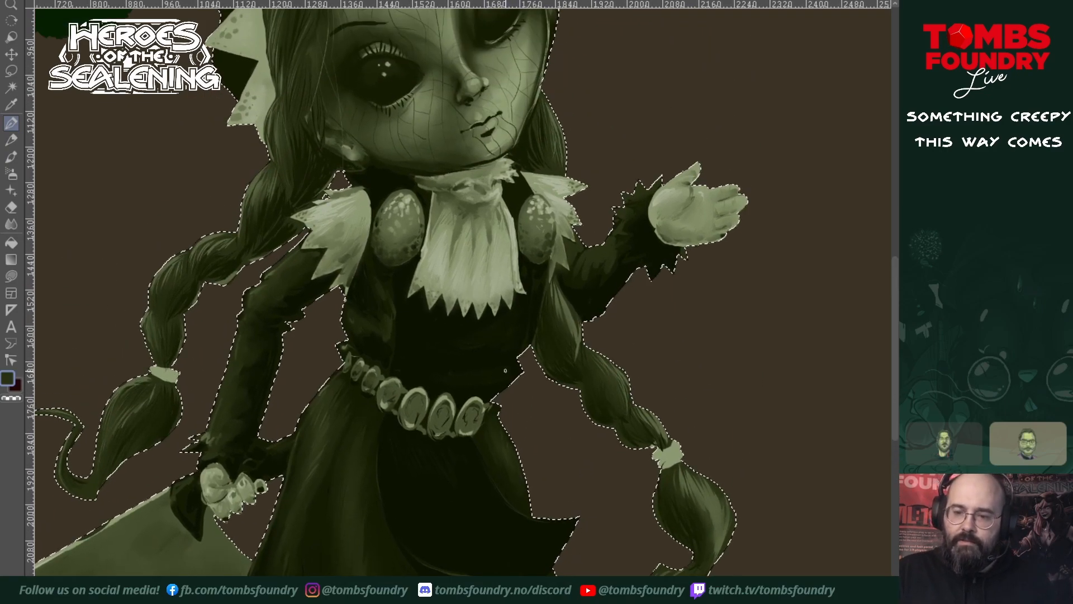
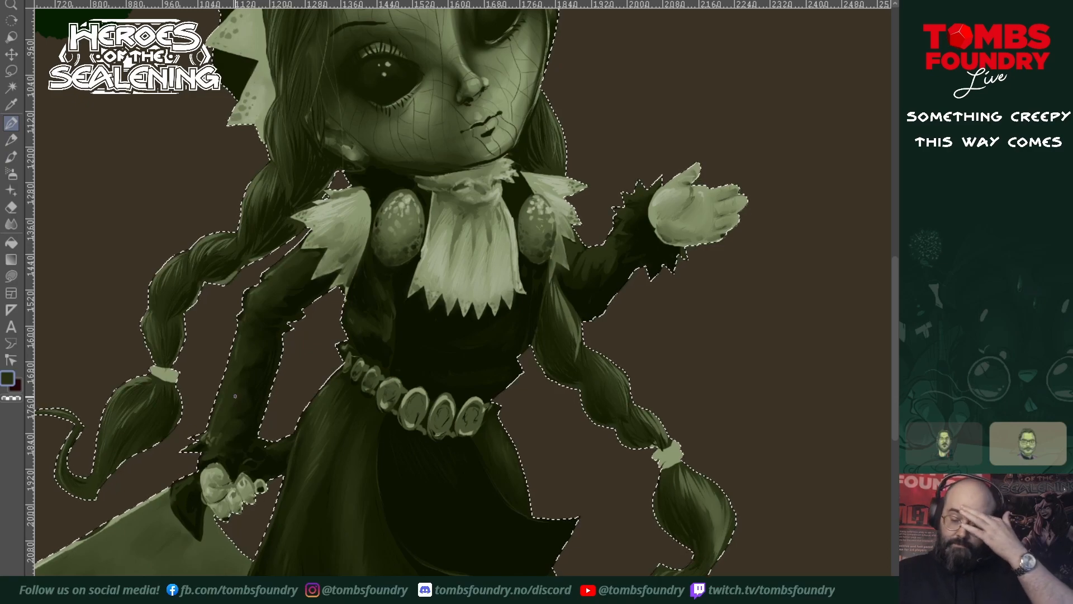
- Touch up the small highlights on the belt's oval medallions with a light green sampled from the belt
{"action": "key", "text": "alt+space"}
{"action": "left_click", "coordinate": [540, 504], "text": "alt"}
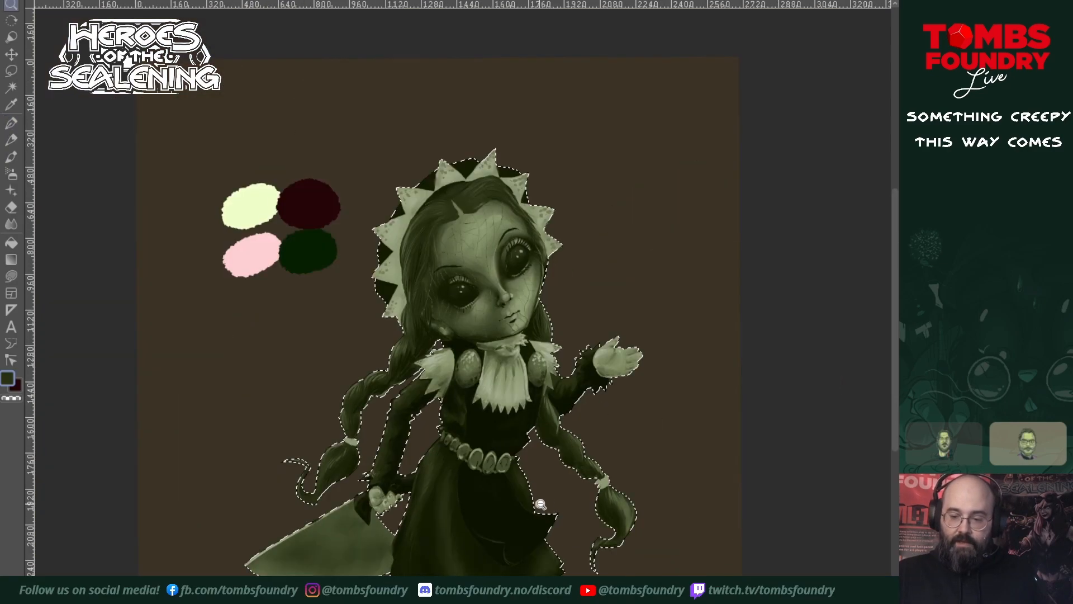
{"action": "scroll", "coordinate": [538, 506], "scroll_direction": "down", "scroll_amount": 3}
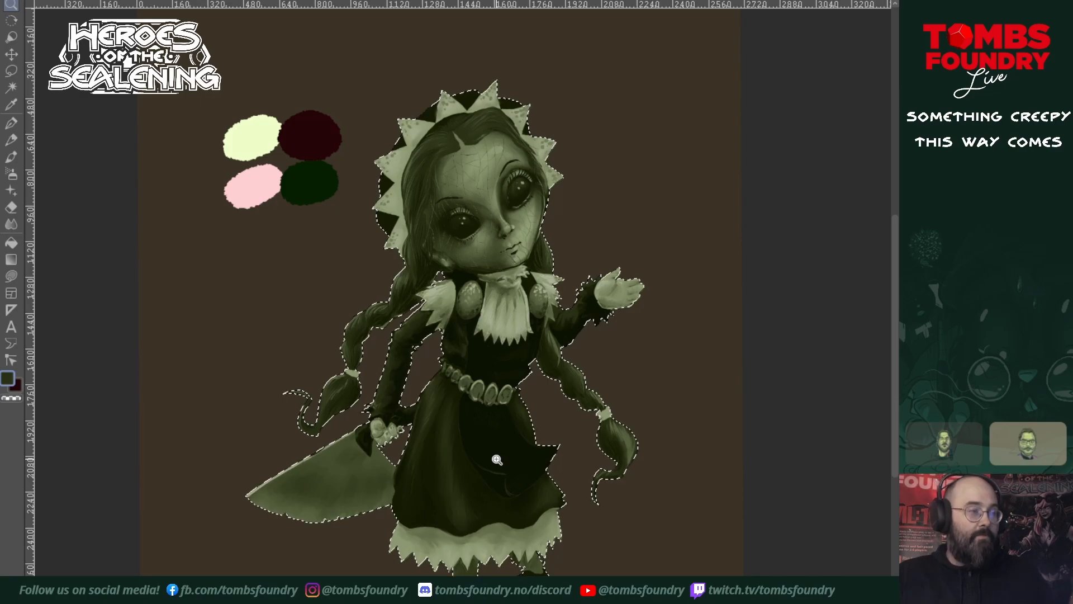
{"action": "left_click", "coordinate": [491, 414]}
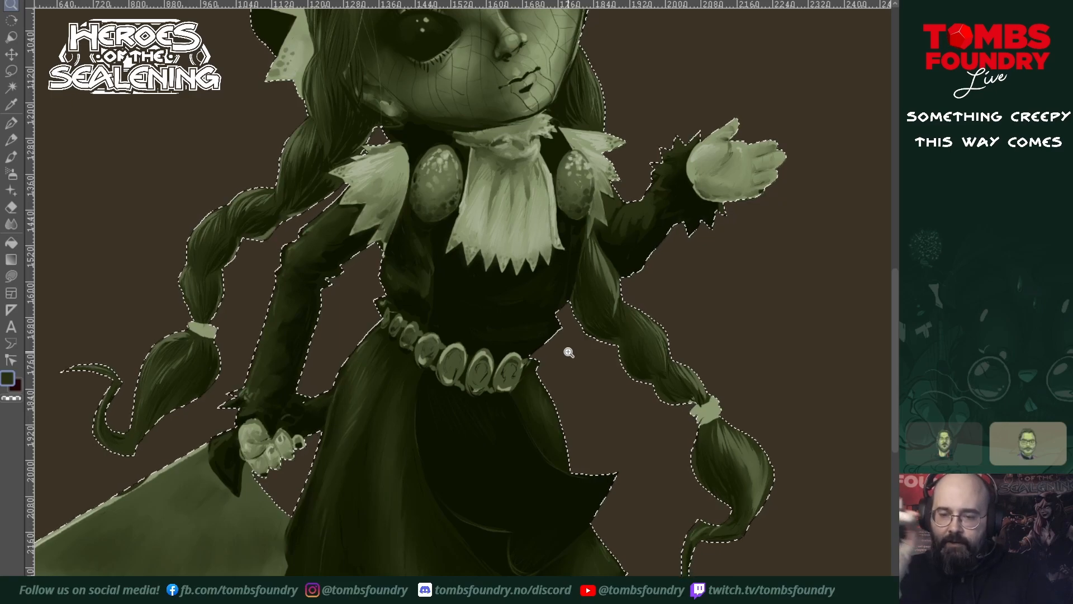
{"action": "mouse_move", "coordinate": [585, 478]}
{"action": "left_mouse_down"}
{"action": "mouse_move", "coordinate": [611, 419]}
{"action": "mouse_move", "coordinate": [596, 461]}
{"action": "left_mouse_up"}
{"action": "key", "text": "p"}
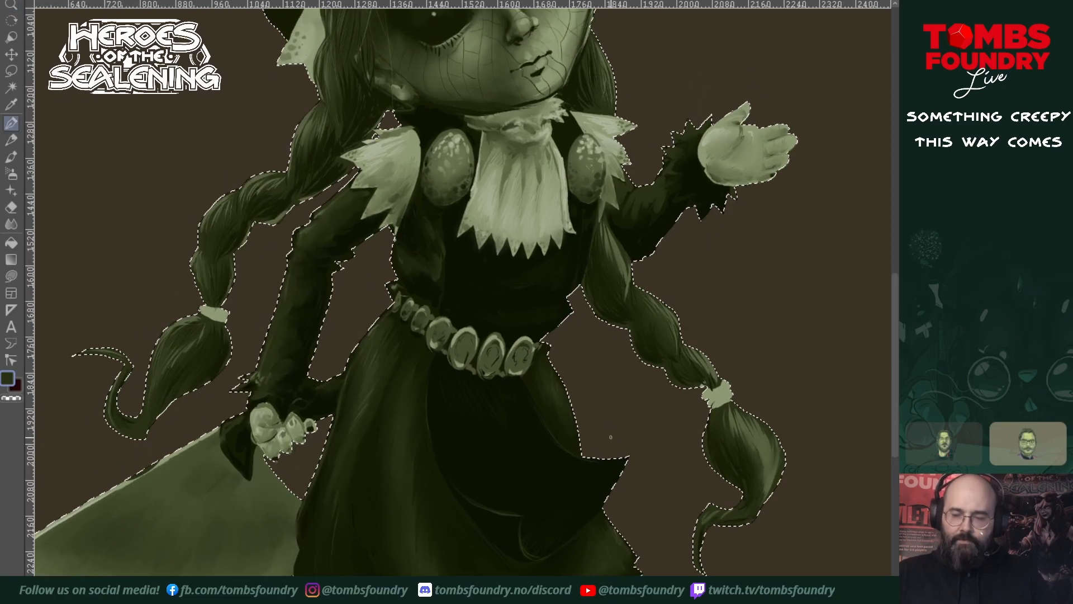
{"action": "left_click", "coordinate": [477, 327], "text": "ctrl"}
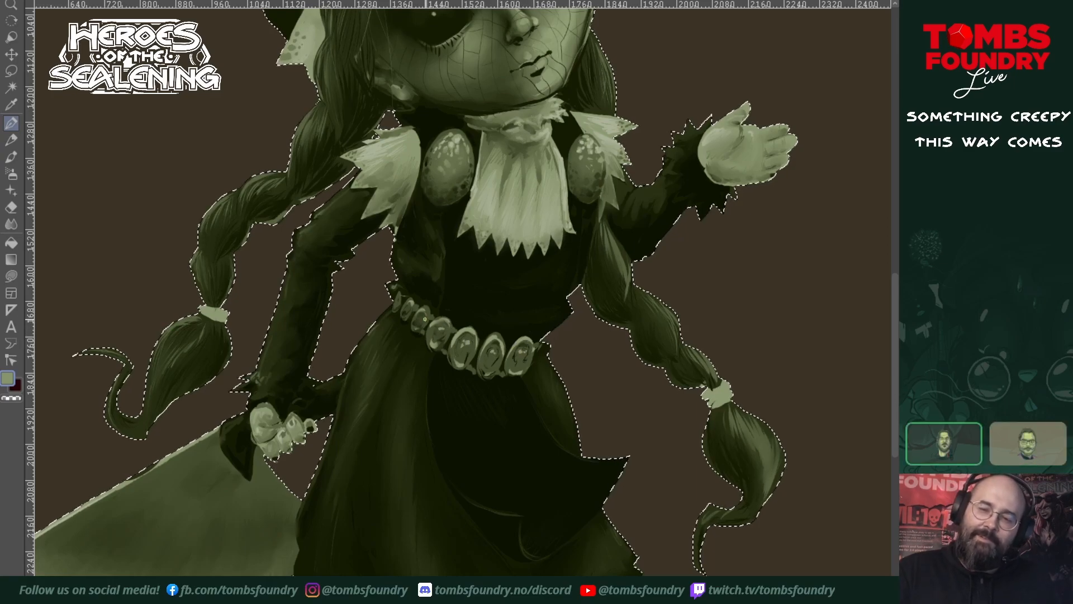
{"action": "left_click_drag", "start_coordinate": [587, 337], "coordinate": [574, 409]}
- Examine the whole doll from the bonnet to the shoes to check the green shading
{"action": "left_click", "coordinate": [635, 458], "text": "alt"}
{"action": "left_click", "coordinate": [635, 457], "text": "alt"}
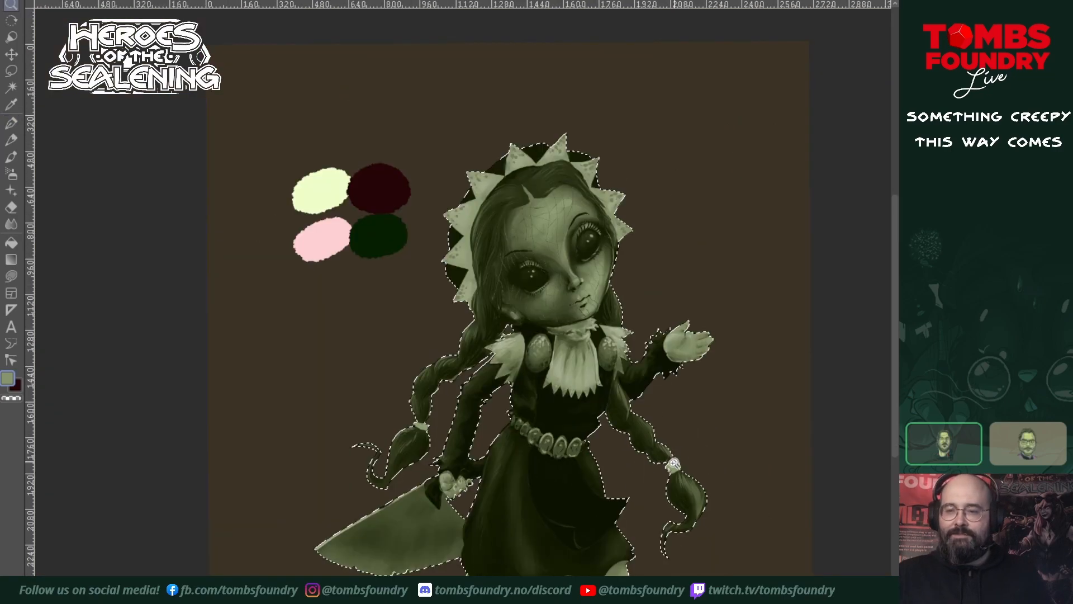
{"action": "left_click_drag", "start_coordinate": [664, 501], "coordinate": [611, 442]}
{"action": "left_click", "coordinate": [606, 364], "text": "ctrl"}
{"action": "left_click", "coordinate": [606, 364], "text": "ctrl"}
{"action": "scroll", "coordinate": [615, 392], "scroll_direction": "down", "scroll_amount": 4}
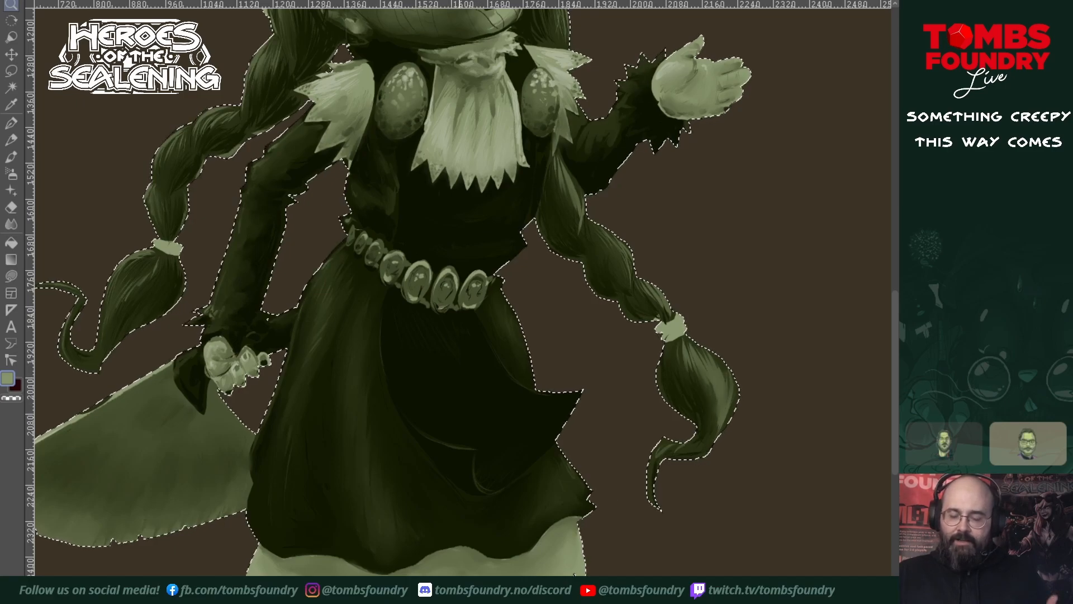
{"action": "left_click_drag", "start_coordinate": [470, 563], "coordinate": [504, 393]}
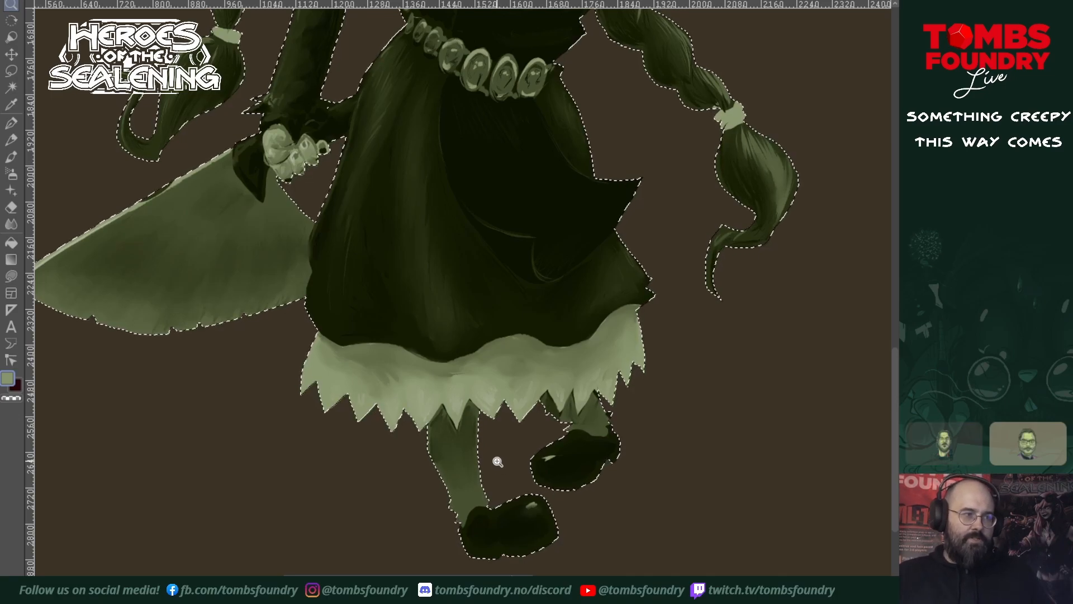
{"action": "scroll", "coordinate": [491, 462], "scroll_direction": "up", "scroll_amount": 5}
{"action": "scroll", "coordinate": [491, 462], "scroll_direction": "right", "scroll_amount": 2}
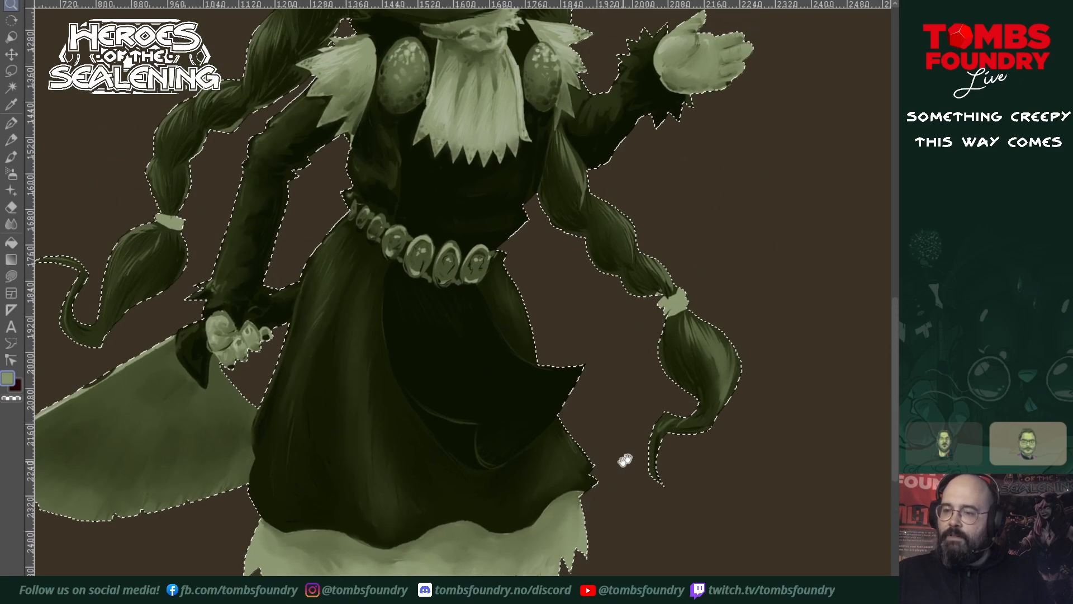
{"action": "key", "text": "b"}
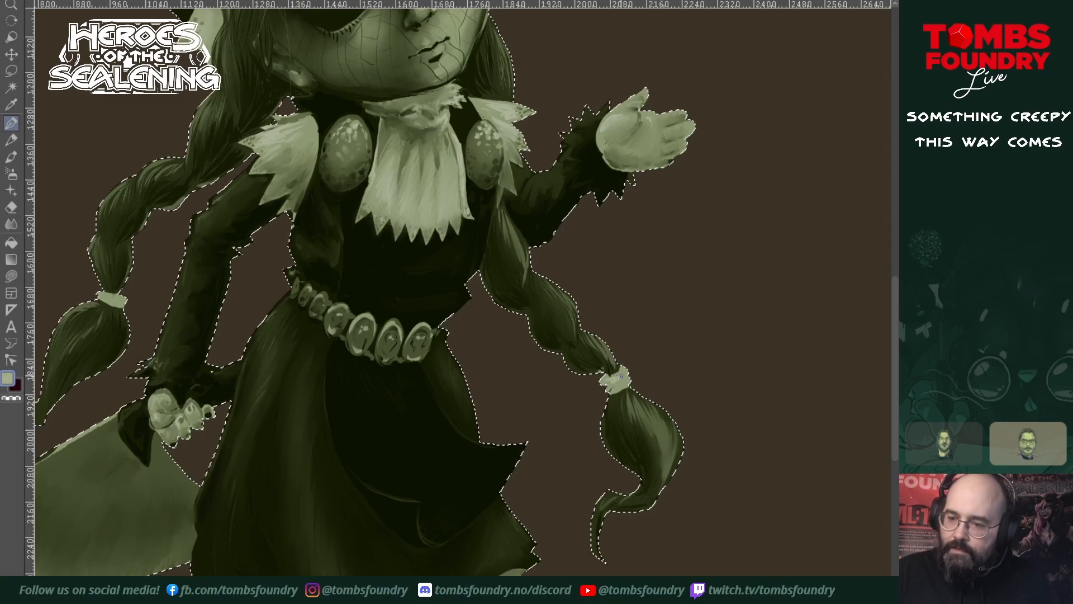
{"action": "left_click_drag", "start_coordinate": [540, 339], "coordinate": [598, 379]}
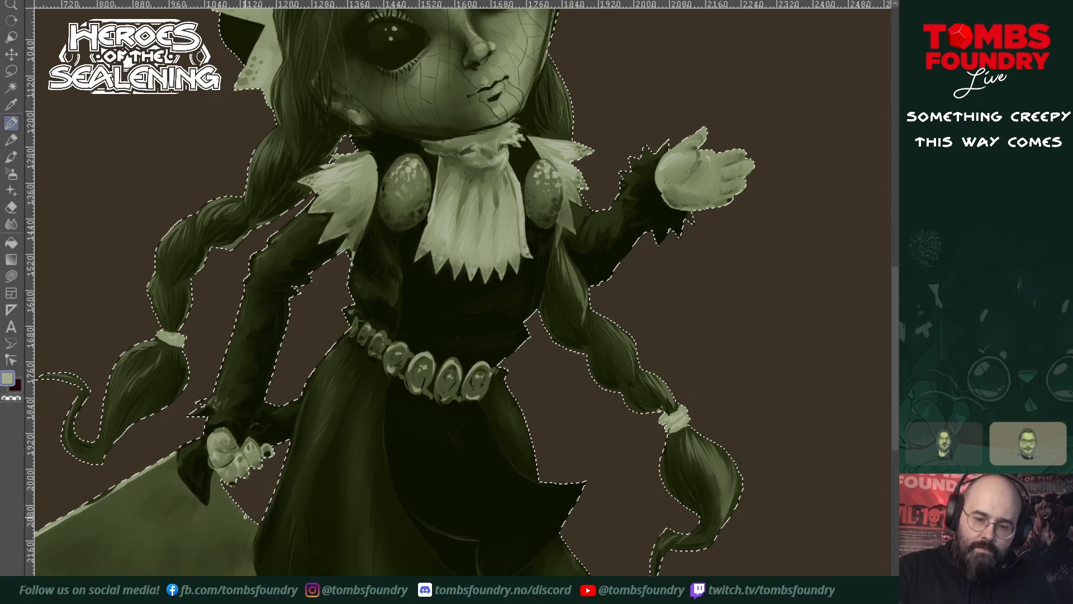
{"action": "left_click_drag", "start_coordinate": [365, 355], "coordinate": [381, 603]}
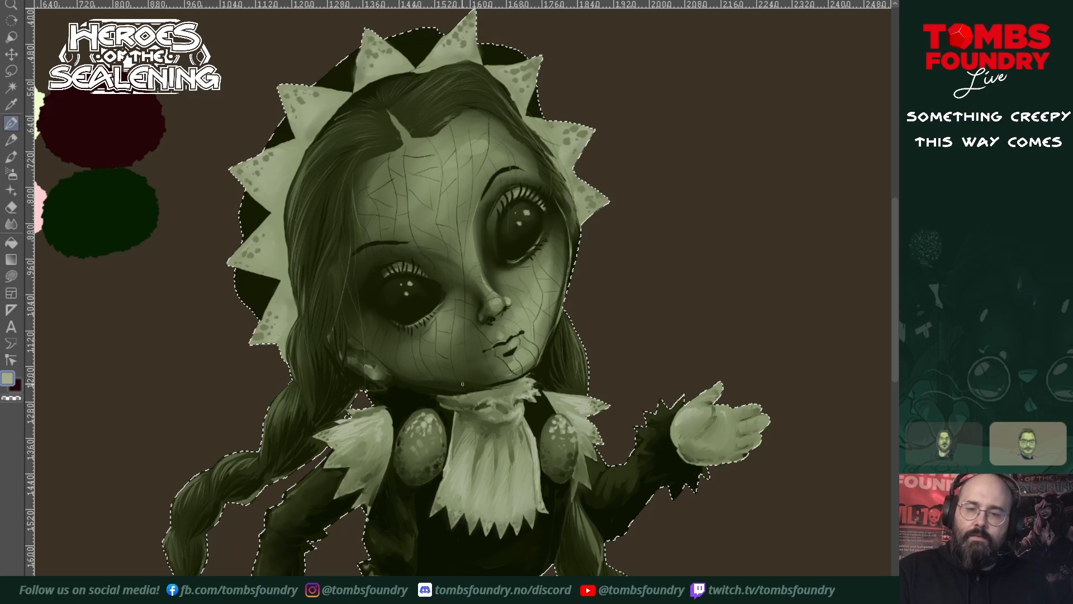
{"action": "left_click", "coordinate": [621, 457], "text": "alt"}
{"action": "left_click_drag", "start_coordinate": [662, 514], "coordinate": [605, 373]}
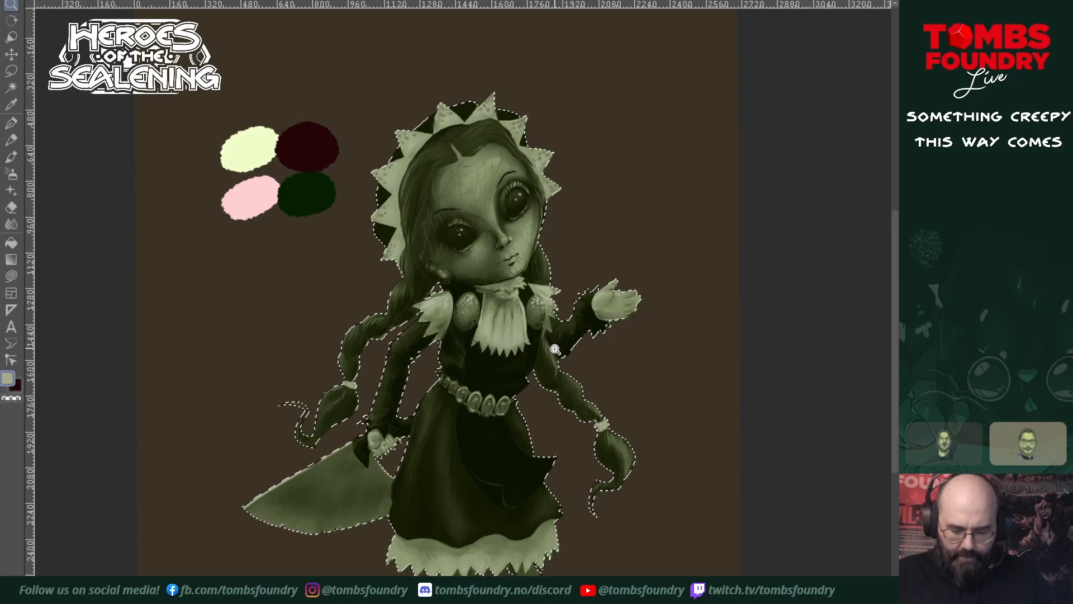
- Airbrush subtle dark shading along the outer edge of the face and hair with a near-black sampled from the raised sleeve
{"action": "left_click", "coordinate": [11, 174]}
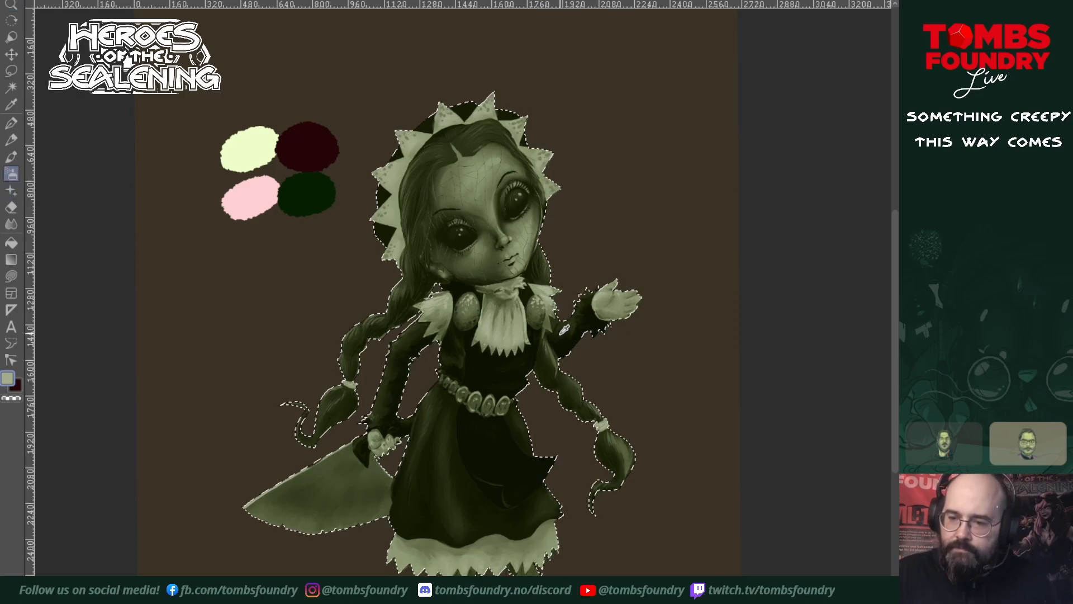
{"action": "left_click", "coordinate": [561, 347], "text": "ctrl"}
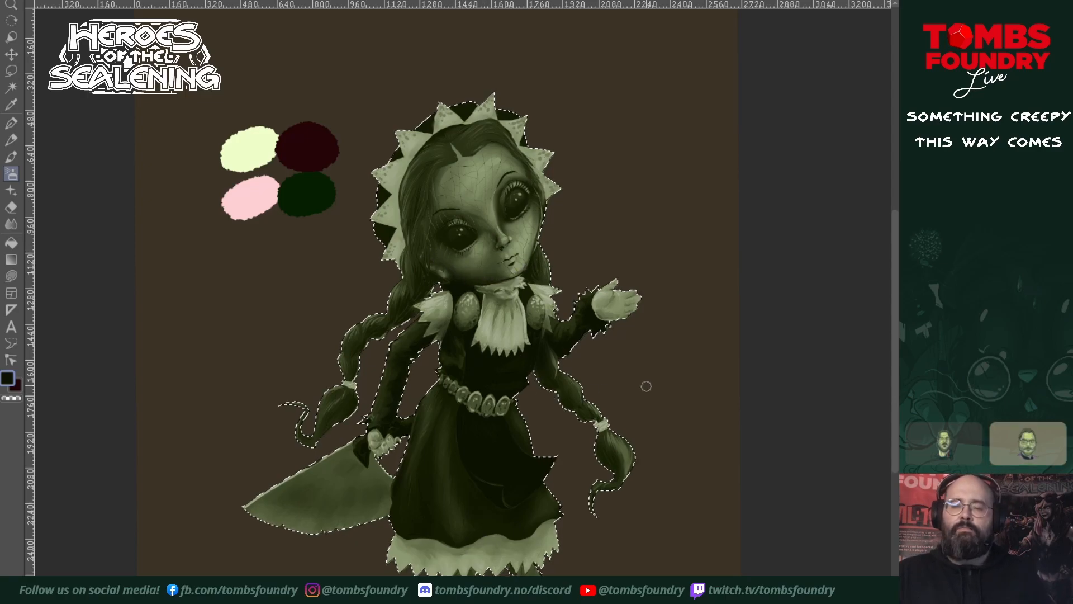
{"action": "left_click", "coordinate": [559, 246]}
{"action": "left_click_drag", "start_coordinate": [568, 268], "coordinate": [565, 324]}
{"action": "left_click", "coordinate": [582, 431], "text": "alt"}
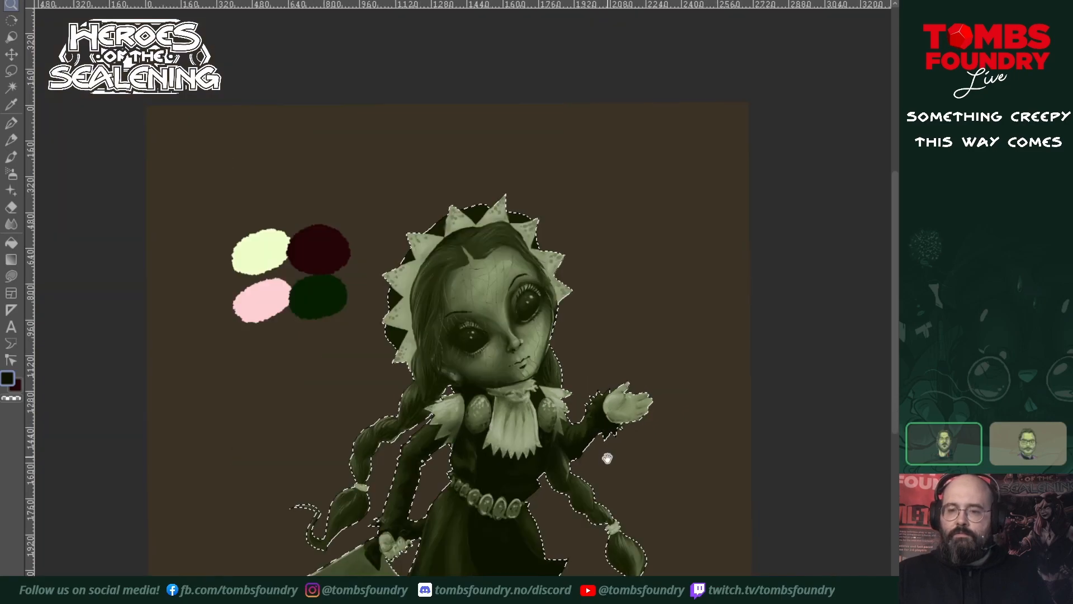
{"action": "left_click_drag", "start_coordinate": [608, 456], "coordinate": [618, 344]}
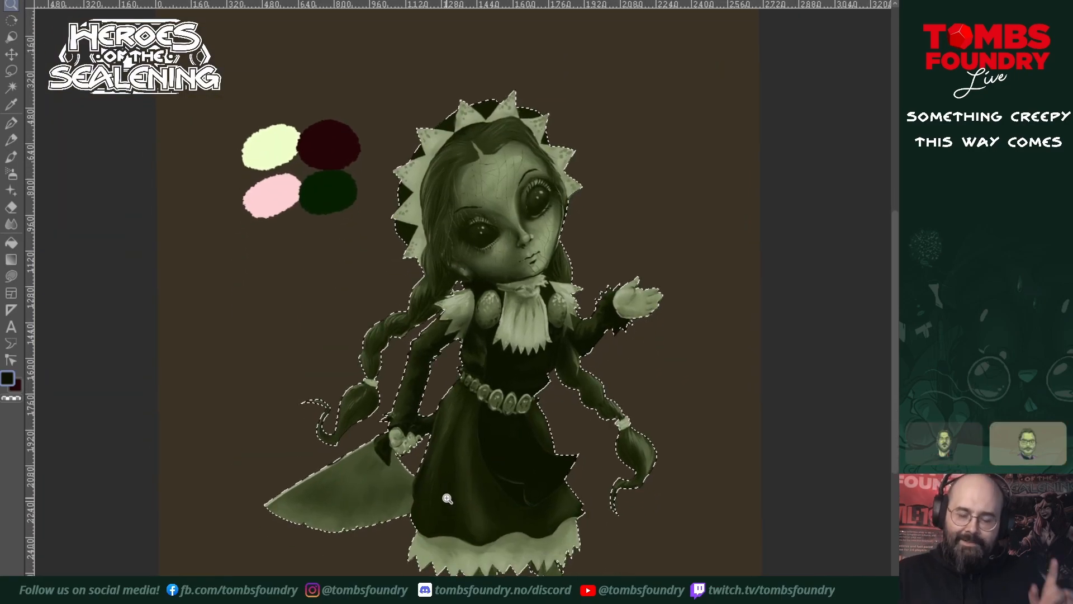
- Try airbrushing a yellow-green tint onto the doll's cheek beside the nose
{"action": "left_click", "coordinate": [11, 173]}
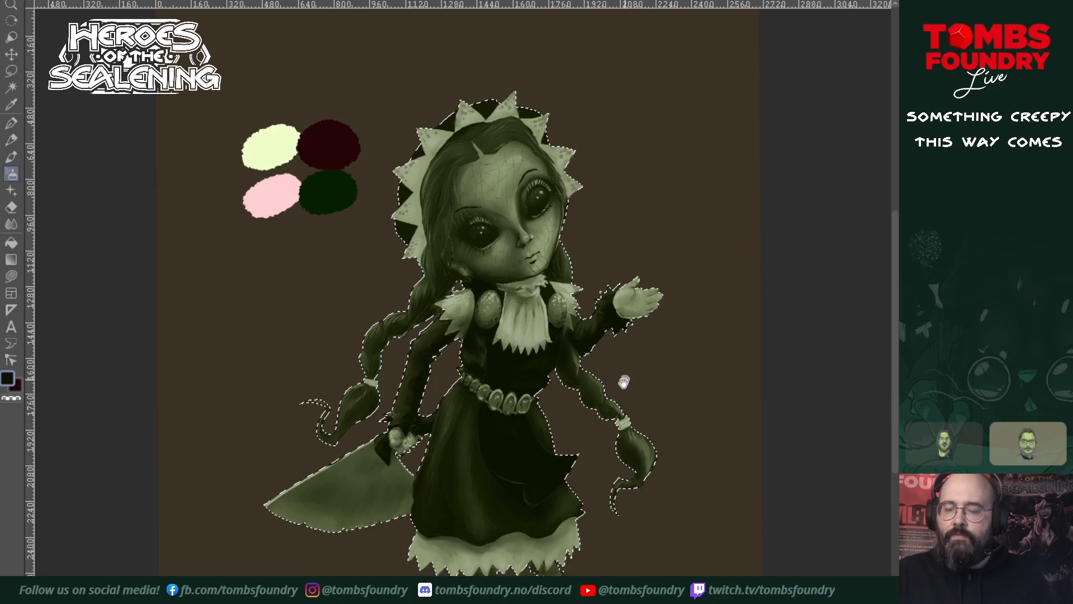
{"action": "left_click_drag", "start_coordinate": [628, 375], "coordinate": [575, 419]}
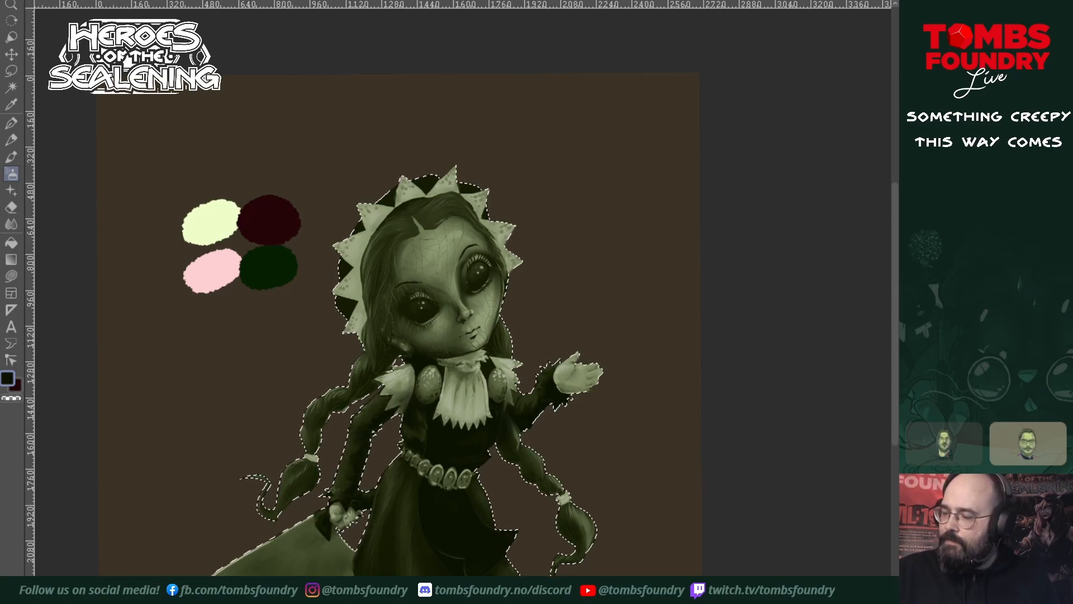
{"action": "left_click_drag", "start_coordinate": [586, 521], "coordinate": [608, 458]}
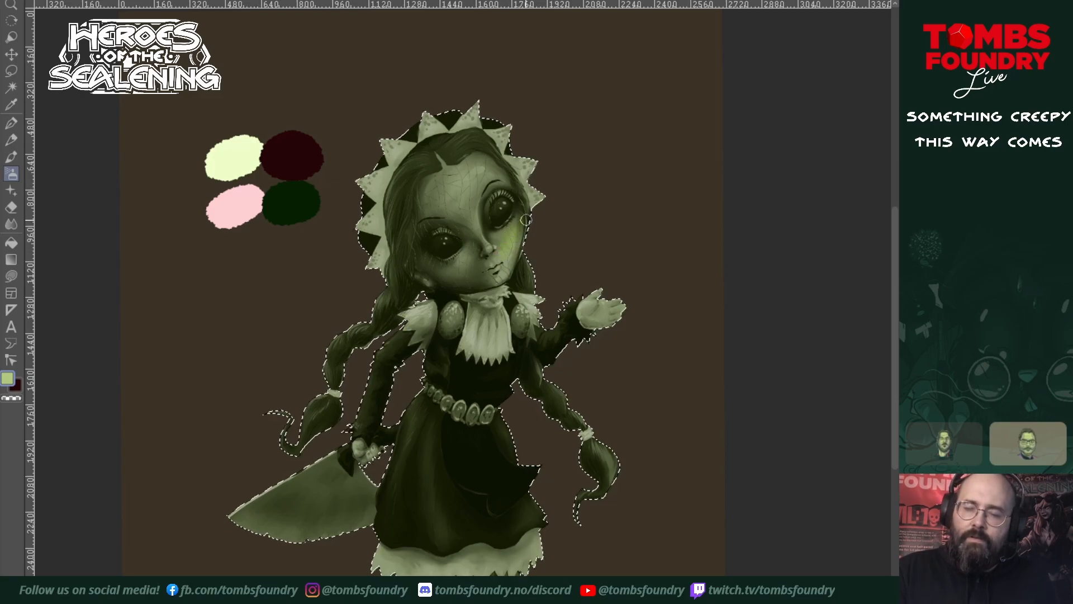
{"action": "left_click_drag", "start_coordinate": [551, 225], "coordinate": [566, 270]}
{"action": "left_click", "coordinate": [510, 256], "text": "ctrl"}
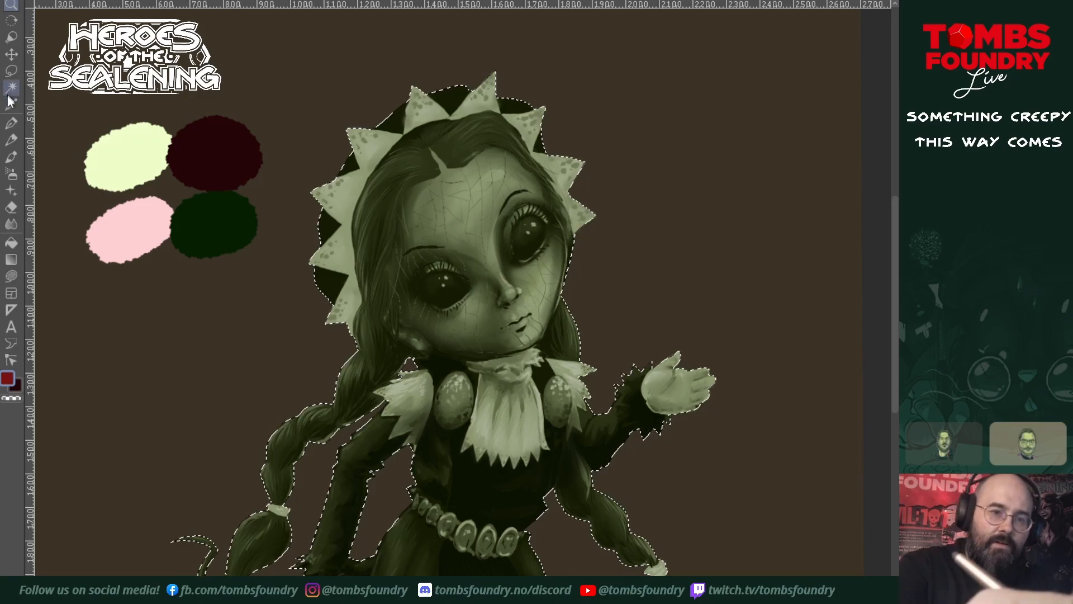
- Colour the doll's lips red and the cleaver's handle reddish brown with the pen
{"action": "left_click", "coordinate": [11, 123]}
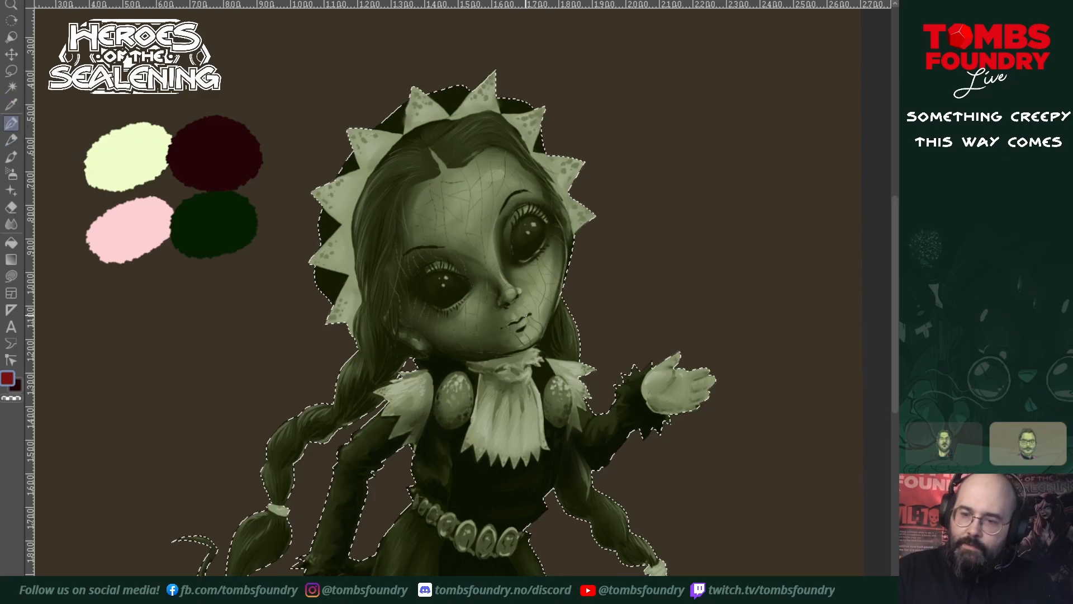
{"action": "left_click_drag", "start_coordinate": [506, 325], "coordinate": [510, 322]}
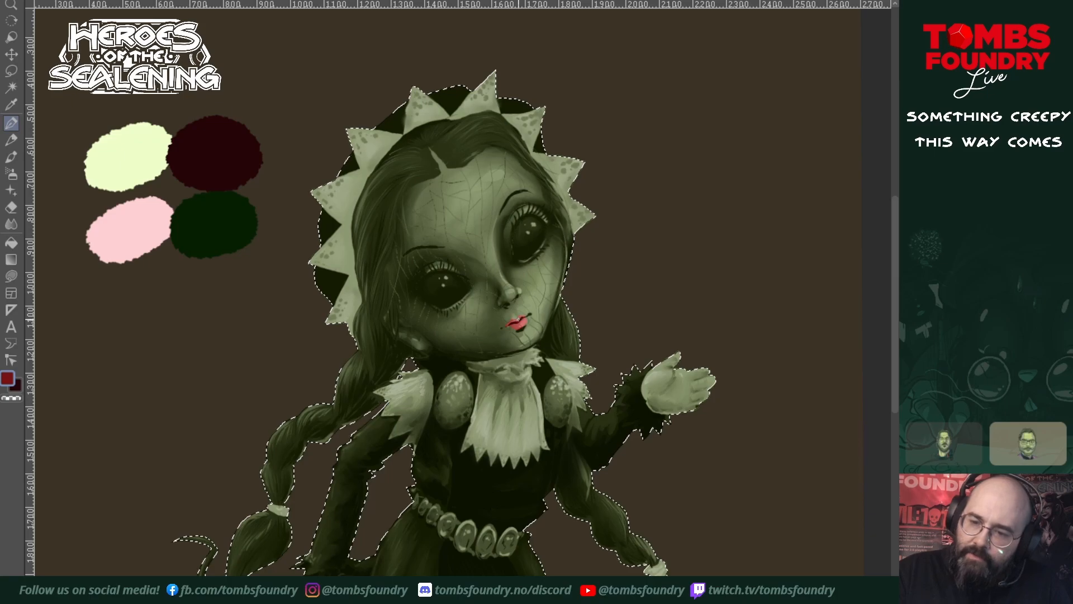
{"action": "left_click_drag", "start_coordinate": [609, 517], "coordinate": [646, 468]}
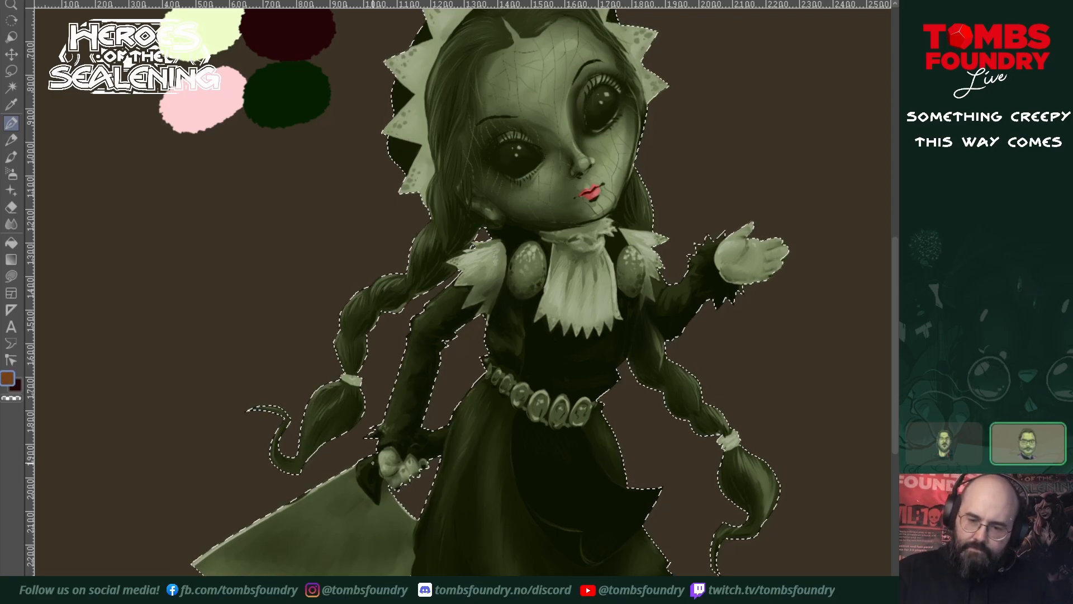
{"action": "mouse_move", "coordinate": [359, 466]}
{"action": "left_mouse_down"}
{"action": "mouse_move", "coordinate": [375, 458]}
{"action": "mouse_move", "coordinate": [377, 501]}
{"action": "left_mouse_up"}
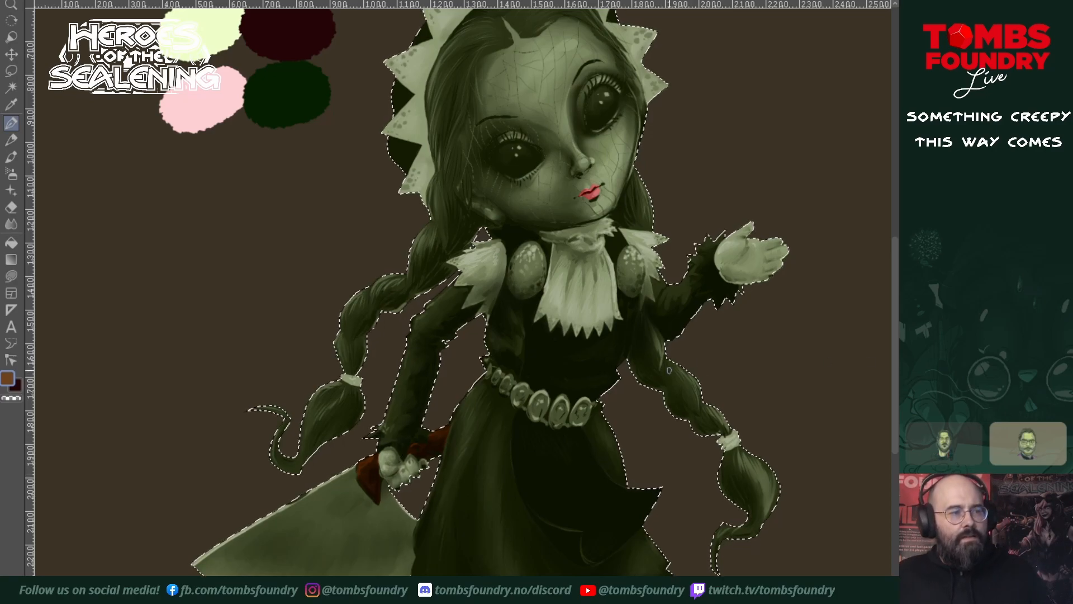
- Colour the upper segments of the braid on the cleaver side in reddish brown
{"action": "left_click_drag", "start_coordinate": [730, 259], "coordinate": [716, 334]}
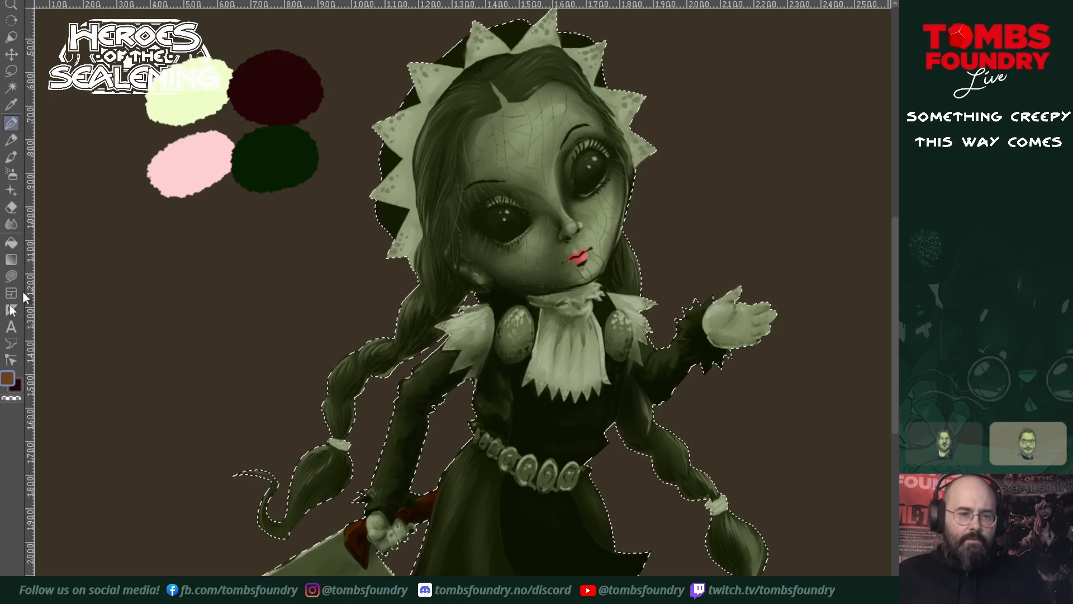
{"action": "left_click", "coordinate": [0, 302]}
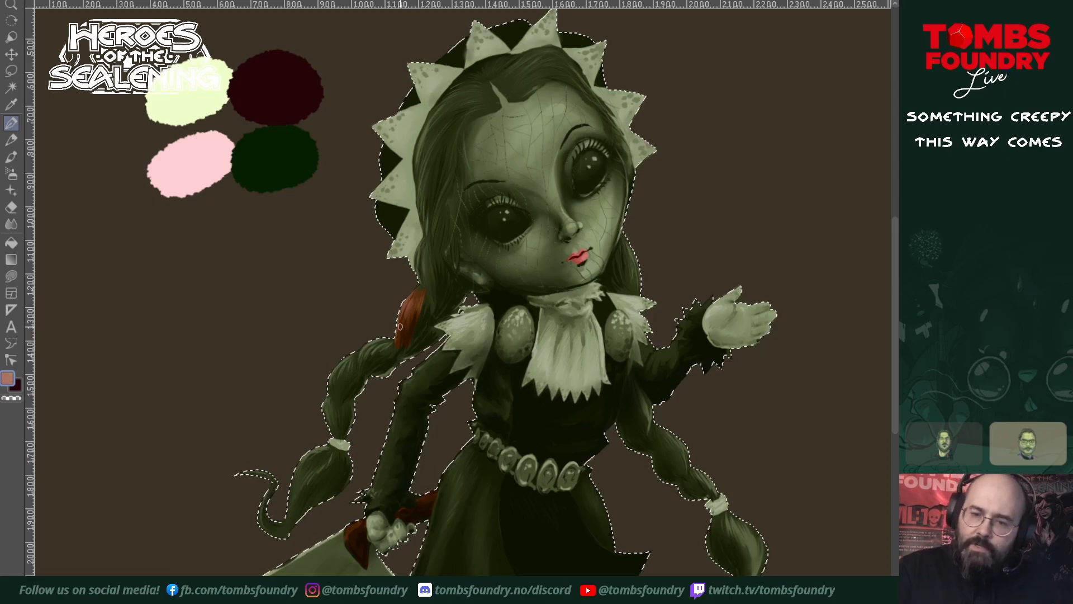
{"action": "left_click_drag", "start_coordinate": [413, 293], "coordinate": [410, 323]}
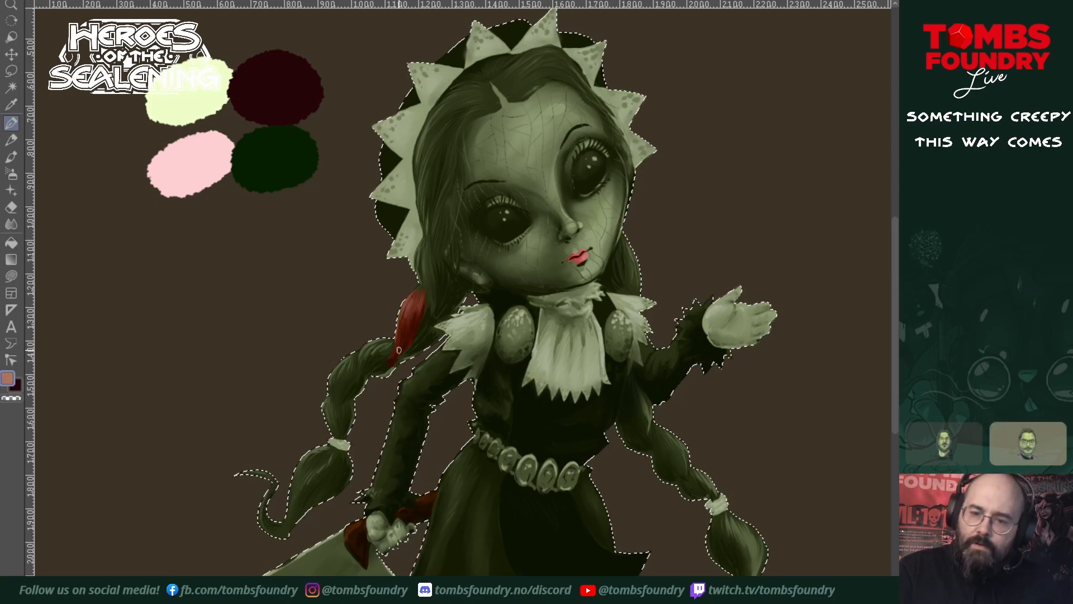
{"action": "left_click_drag", "start_coordinate": [378, 366], "coordinate": [385, 348]}
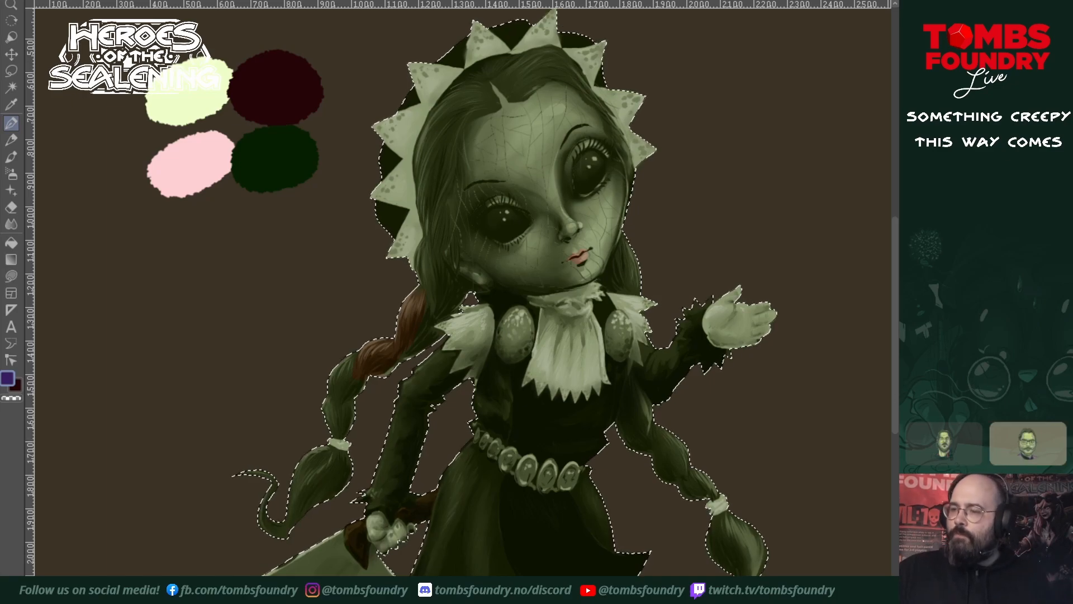
- Colour the cleaver arm's sleeve and the dress neckline beside the cravat in dark purple
{"action": "left_click_drag", "start_coordinate": [503, 544], "coordinate": [516, 499]}
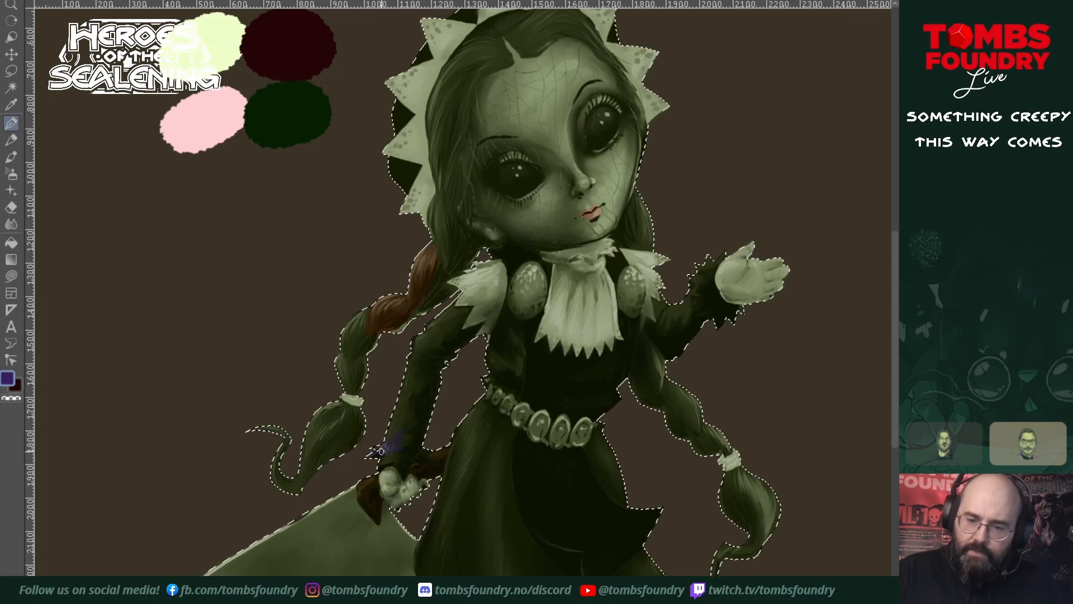
{"action": "mouse_move", "coordinate": [437, 402]}
{"action": "left_mouse_down"}
{"action": "mouse_move", "coordinate": [398, 423]}
{"action": "mouse_move", "coordinate": [449, 375]}
{"action": "mouse_move", "coordinate": [393, 421]}
{"action": "mouse_move", "coordinate": [431, 373]}
{"action": "mouse_move", "coordinate": [402, 397]}
{"action": "mouse_move", "coordinate": [435, 350]}
{"action": "mouse_move", "coordinate": [390, 402]}
{"action": "mouse_move", "coordinate": [429, 321]}
{"action": "mouse_move", "coordinate": [431, 347]}
{"action": "mouse_move", "coordinate": [439, 319]}
{"action": "mouse_move", "coordinate": [468, 309]}
{"action": "mouse_move", "coordinate": [447, 344]}
{"action": "mouse_move", "coordinate": [439, 332]}
{"action": "mouse_move", "coordinate": [443, 351]}
{"action": "mouse_move", "coordinate": [479, 326]}
{"action": "left_mouse_up"}
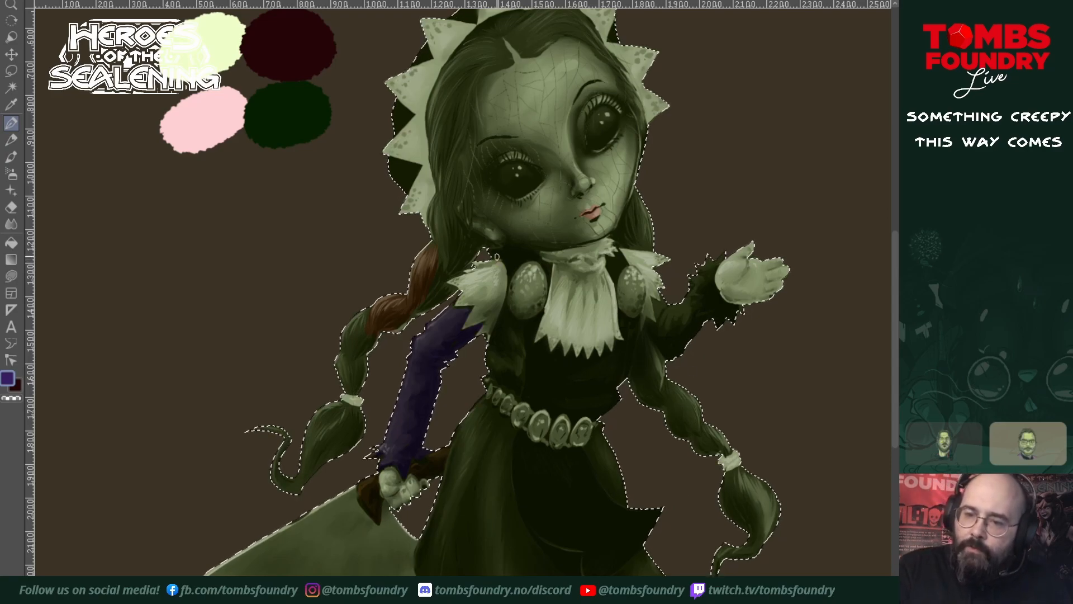
{"action": "left_click_drag", "start_coordinate": [506, 259], "coordinate": [538, 255]}
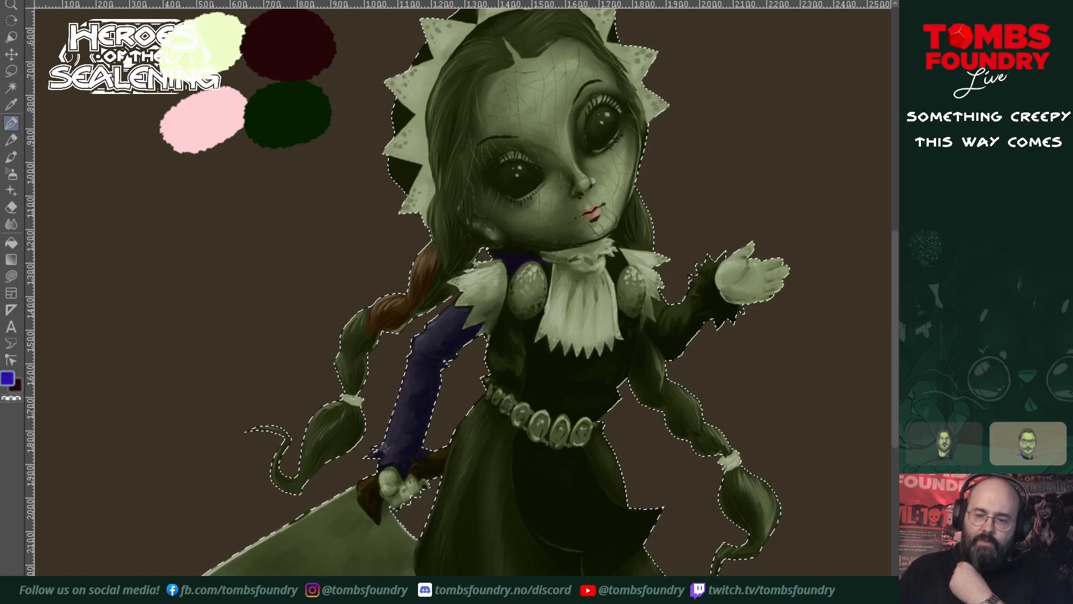
- Strengthen the cleaver arm's sleeve with a saturated blue-violet and colour the side of the bodice and the raised sleeve to match
{"action": "mouse_move", "coordinate": [418, 378]}
{"action": "left_mouse_down"}
{"action": "mouse_move", "coordinate": [418, 405]}
{"action": "mouse_move", "coordinate": [397, 413]}
{"action": "mouse_move", "coordinate": [420, 359]}
{"action": "mouse_move", "coordinate": [394, 425]}
{"action": "mouse_move", "coordinate": [420, 404]}
{"action": "mouse_move", "coordinate": [396, 447]}
{"action": "mouse_move", "coordinate": [434, 407]}
{"action": "mouse_move", "coordinate": [409, 429]}
{"action": "mouse_move", "coordinate": [440, 376]}
{"action": "mouse_move", "coordinate": [405, 391]}
{"action": "mouse_move", "coordinate": [431, 347]}
{"action": "mouse_move", "coordinate": [402, 366]}
{"action": "mouse_move", "coordinate": [426, 325]}
{"action": "mouse_move", "coordinate": [417, 356]}
{"action": "mouse_move", "coordinate": [448, 340]}
{"action": "left_mouse_up"}
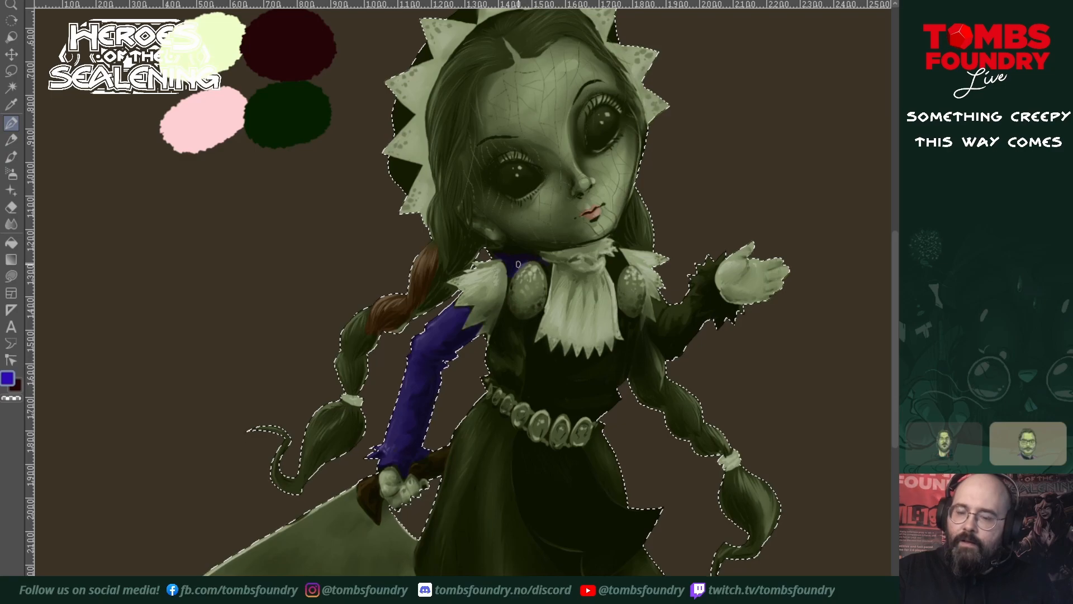
{"action": "mouse_move", "coordinate": [507, 311]}
{"action": "left_mouse_down"}
{"action": "mouse_move", "coordinate": [522, 328]}
{"action": "mouse_move", "coordinate": [517, 397]}
{"action": "mouse_move", "coordinate": [483, 377]}
{"action": "mouse_move", "coordinate": [498, 373]}
{"action": "mouse_move", "coordinate": [487, 365]}
{"action": "mouse_move", "coordinate": [503, 313]}
{"action": "mouse_move", "coordinate": [491, 345]}
{"action": "mouse_move", "coordinate": [497, 364]}
{"action": "mouse_move", "coordinate": [508, 328]}
{"action": "mouse_move", "coordinate": [503, 374]}
{"action": "mouse_move", "coordinate": [518, 336]}
{"action": "mouse_move", "coordinate": [508, 381]}
{"action": "left_mouse_up"}
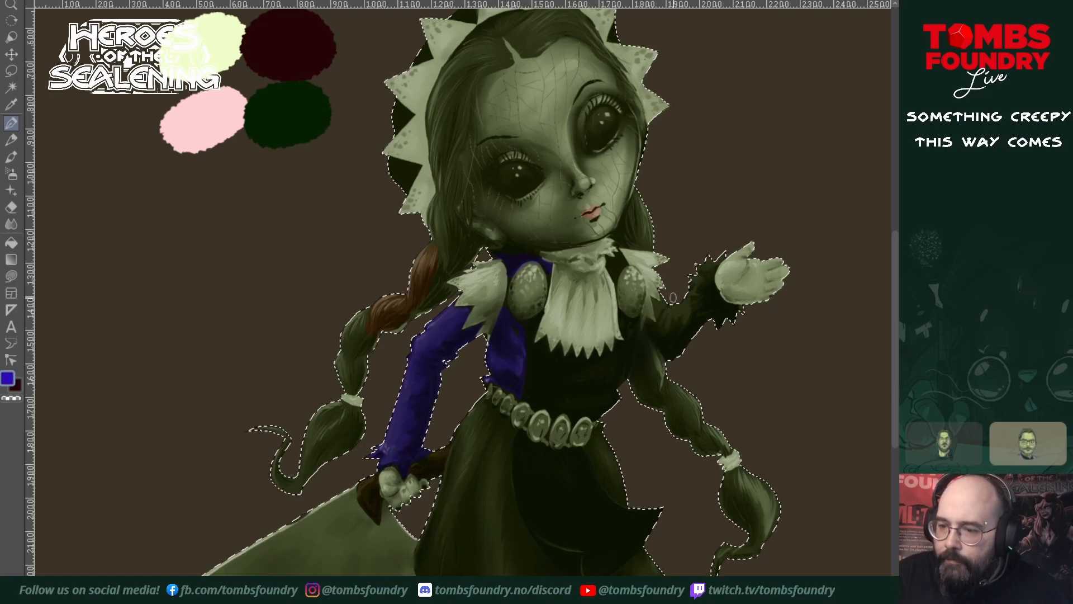
{"action": "mouse_move", "coordinate": [648, 322]}
{"action": "left_mouse_down"}
{"action": "mouse_move", "coordinate": [668, 355]}
{"action": "mouse_move", "coordinate": [653, 296]}
{"action": "mouse_move", "coordinate": [659, 317]}
{"action": "mouse_move", "coordinate": [652, 299]}
{"action": "mouse_move", "coordinate": [658, 307]}
{"action": "mouse_move", "coordinate": [664, 296]}
{"action": "mouse_move", "coordinate": [660, 329]}
{"action": "mouse_move", "coordinate": [676, 302]}
{"action": "mouse_move", "coordinate": [672, 329]}
{"action": "mouse_move", "coordinate": [687, 283]}
{"action": "mouse_move", "coordinate": [722, 250]}
{"action": "mouse_move", "coordinate": [710, 291]}
{"action": "left_mouse_up"}
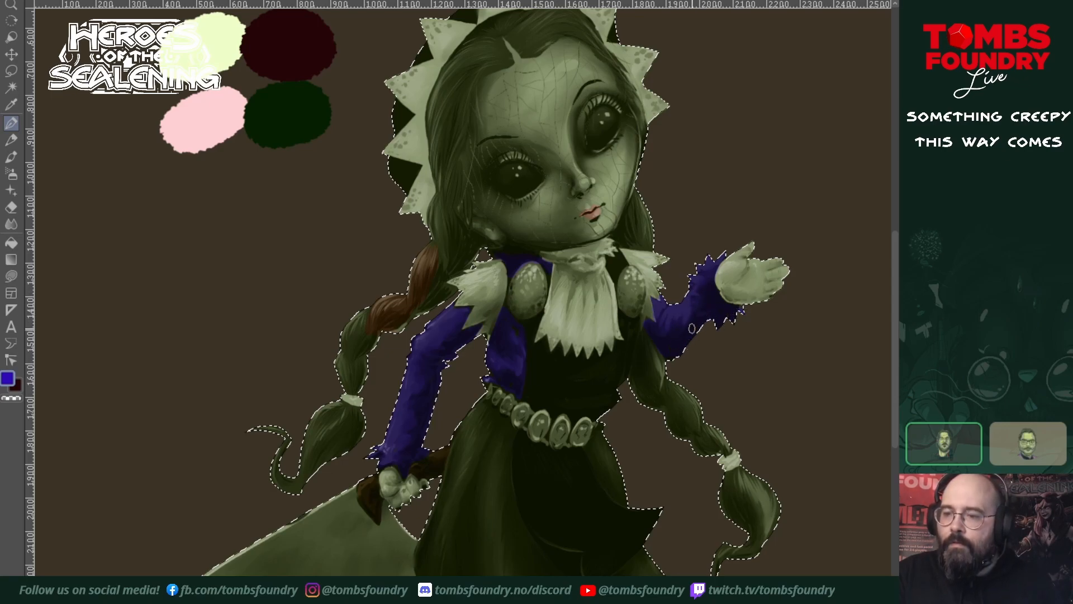
- Colour the dress neckline beside the cravat on the raised arm's side in the same saturated blue-violet
{"action": "left_click_drag", "start_coordinate": [723, 436], "coordinate": [684, 482]}
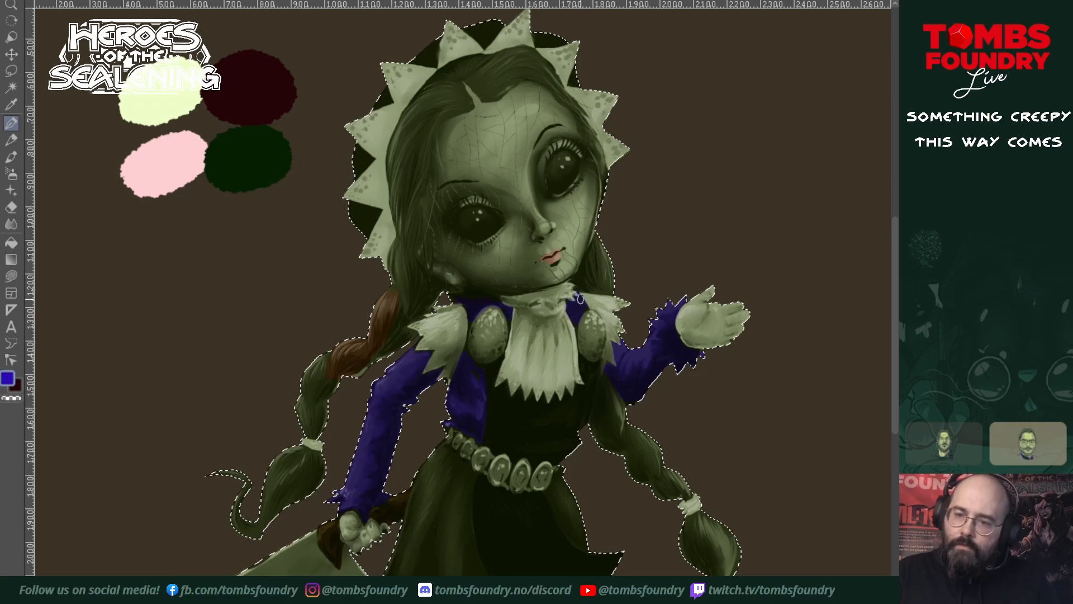
{"action": "left_click_drag", "start_coordinate": [662, 517], "coordinate": [690, 483]}
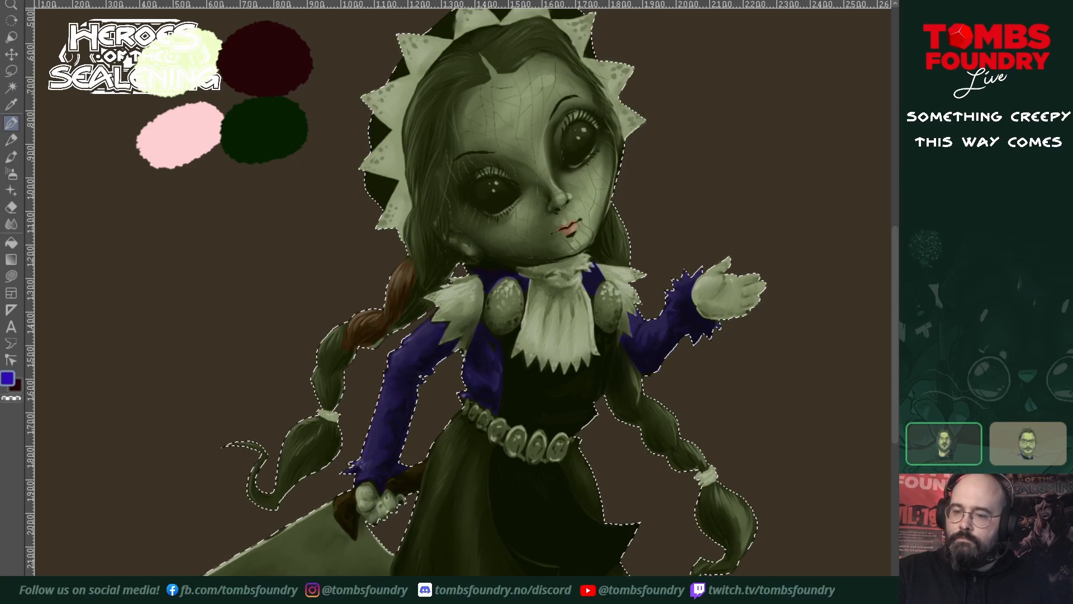
{"action": "scroll", "coordinate": [464, 355], "scroll_direction": "down", "scroll_amount": 2}
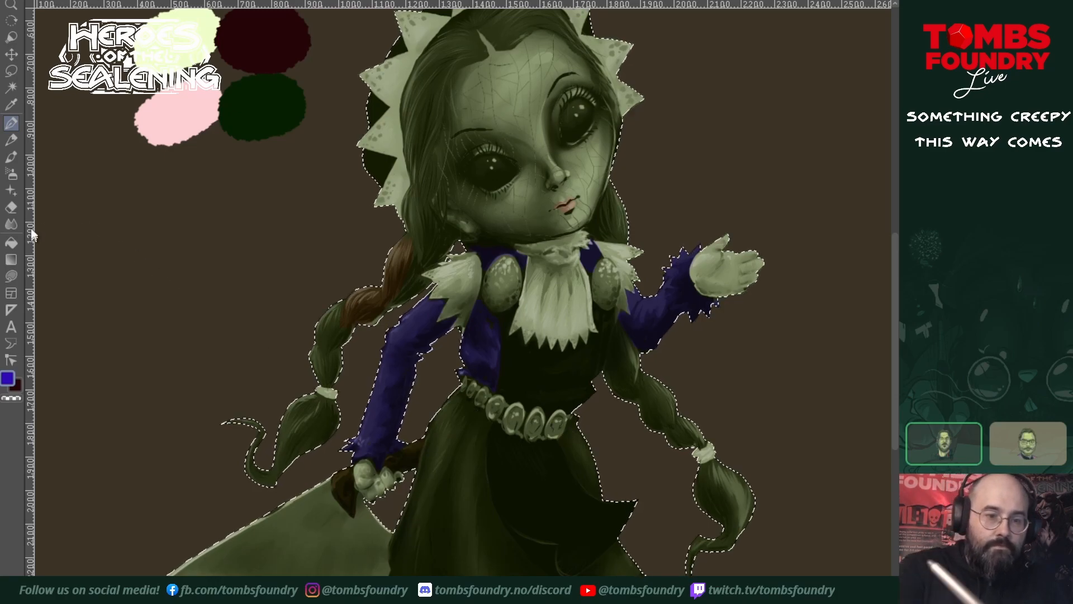
- Colour the whole skirt around the apron in blue-violet with the pencil, from the belt to the ruffled hem
{"action": "left_click", "coordinate": [11, 139]}
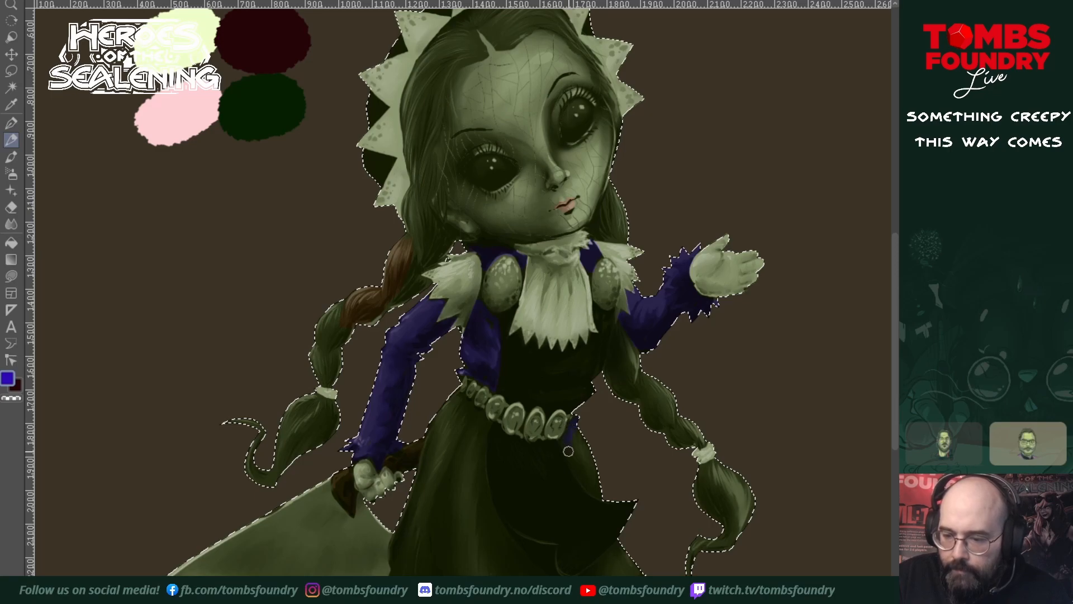
{"action": "mouse_move", "coordinate": [578, 463]}
{"action": "left_mouse_down"}
{"action": "mouse_move", "coordinate": [603, 490]}
{"action": "mouse_move", "coordinate": [589, 468]}
{"action": "left_mouse_up"}
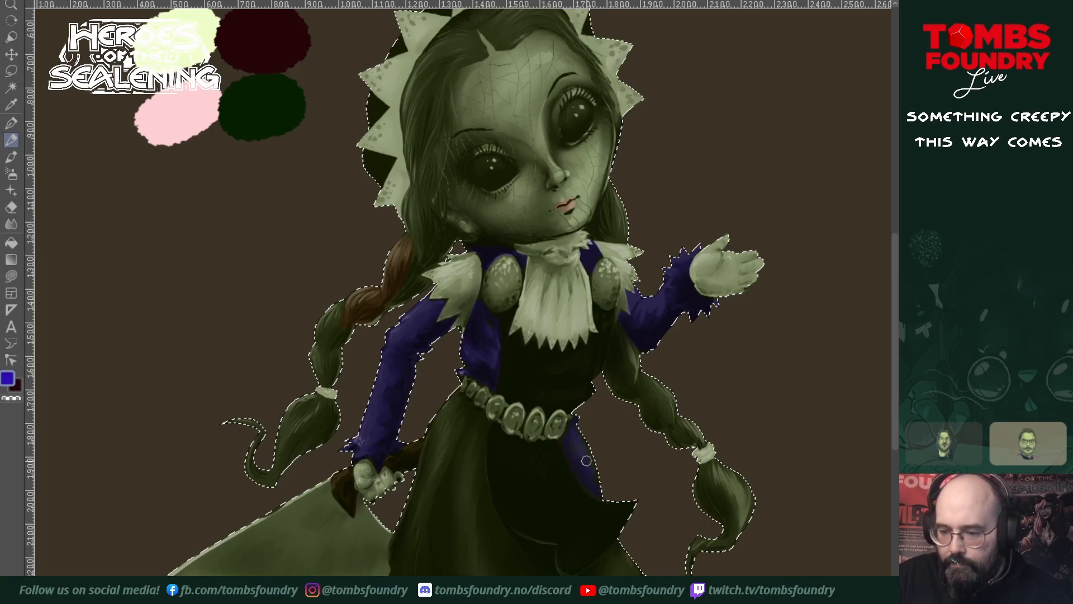
{"action": "left_click_drag", "start_coordinate": [665, 456], "coordinate": [725, 448]}
{"action": "mouse_move", "coordinate": [517, 387]}
{"action": "left_mouse_down"}
{"action": "mouse_move", "coordinate": [543, 415]}
{"action": "mouse_move", "coordinate": [546, 506]}
{"action": "left_mouse_up"}
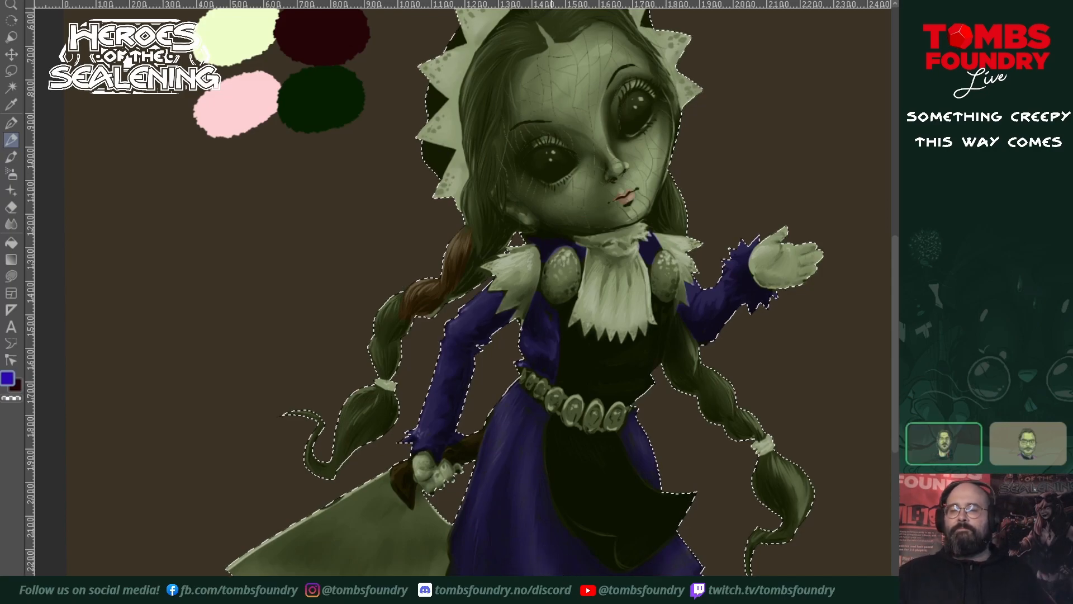
{"action": "mouse_move", "coordinate": [741, 465]}
{"action": "left_mouse_down"}
{"action": "mouse_move", "coordinate": [706, 420]}
{"action": "mouse_move", "coordinate": [678, 288]}
{"action": "mouse_move", "coordinate": [631, 508]}
{"action": "mouse_move", "coordinate": [670, 362]}
{"action": "left_mouse_up"}
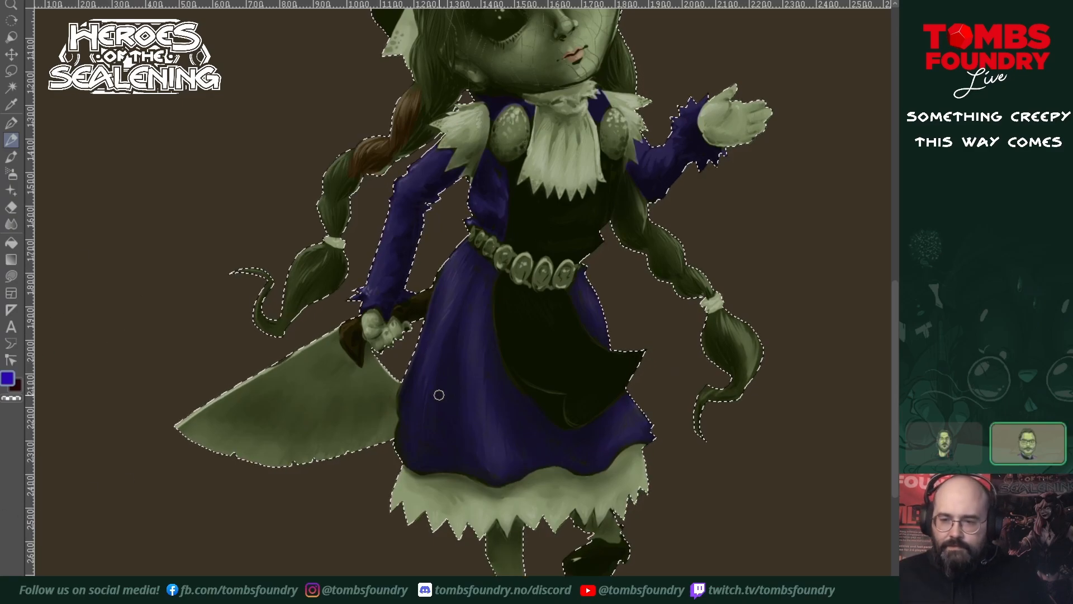
{"action": "left_click_drag", "start_coordinate": [548, 231], "coordinate": [494, 343]}
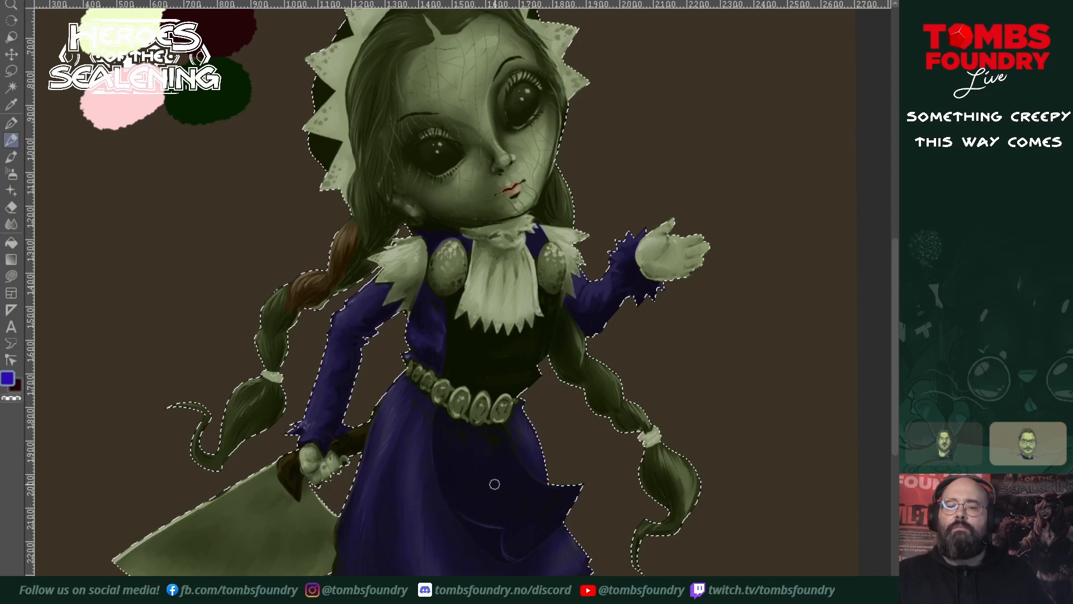
{"action": "left_click_drag", "start_coordinate": [517, 432], "coordinate": [495, 510]}
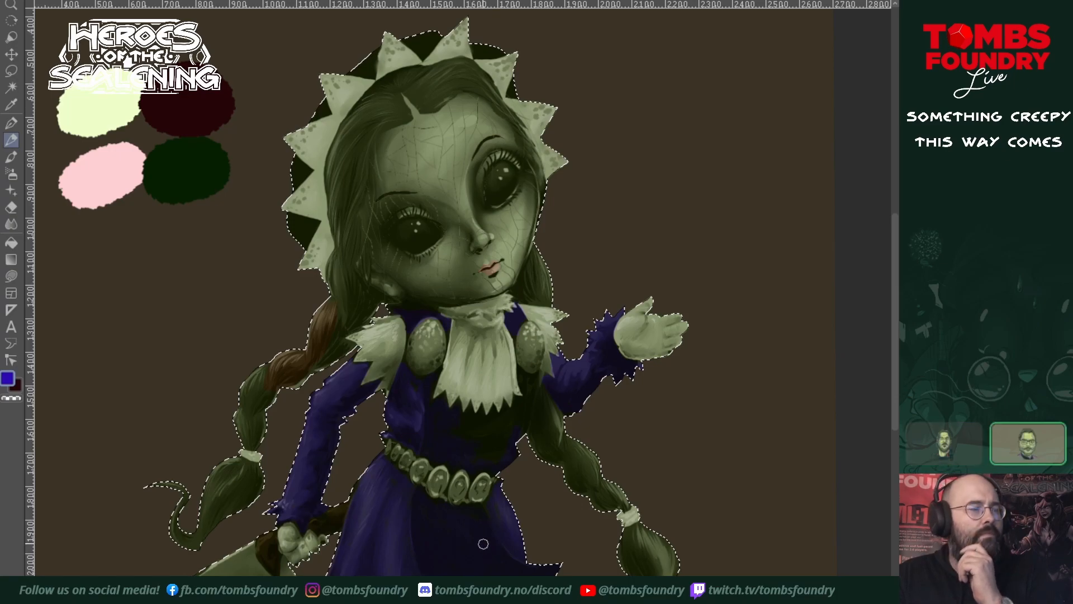
{"action": "left_click_drag", "start_coordinate": [514, 486], "coordinate": [530, 407]}
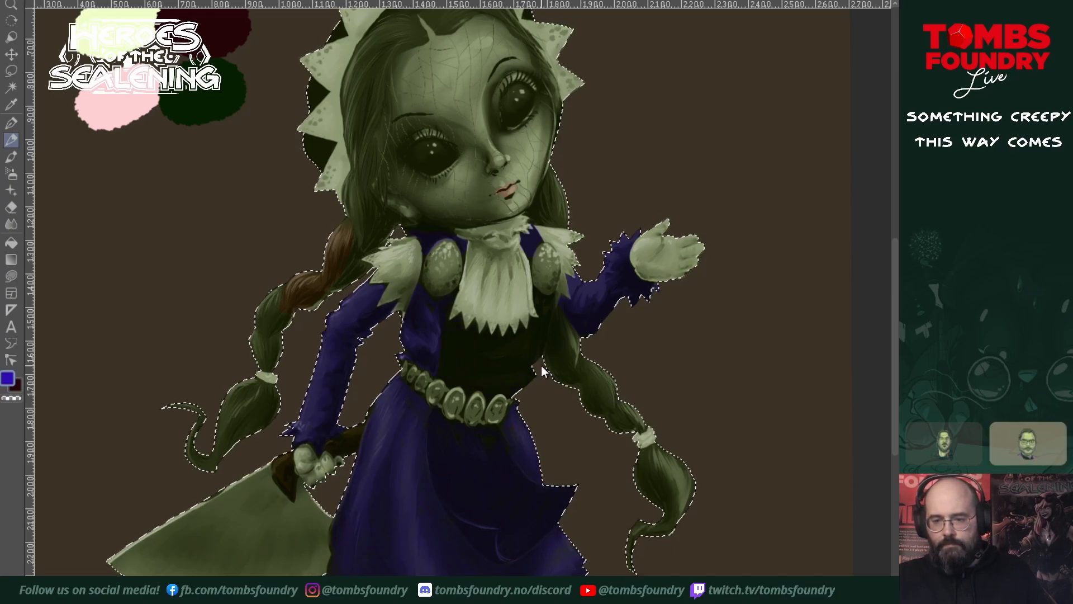
{"action": "key", "text": "ctrl+z"}
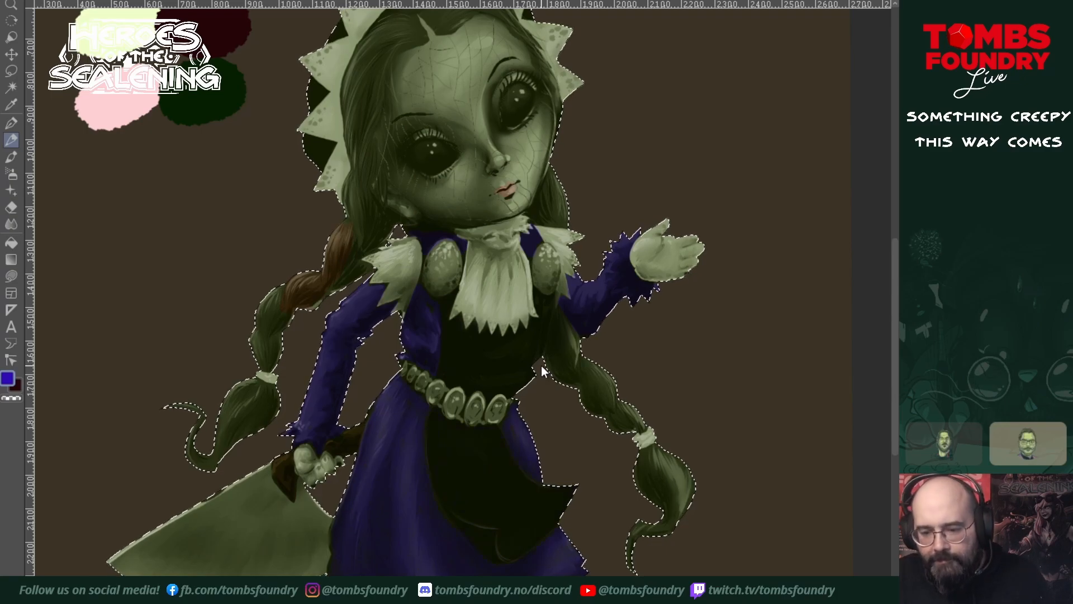
- Colour the bodice edge beside the raised arm in blue-violet and remove the reddish brown from the cleaver-side braid
{"action": "left_click_drag", "start_coordinate": [577, 441], "coordinate": [550, 524]}
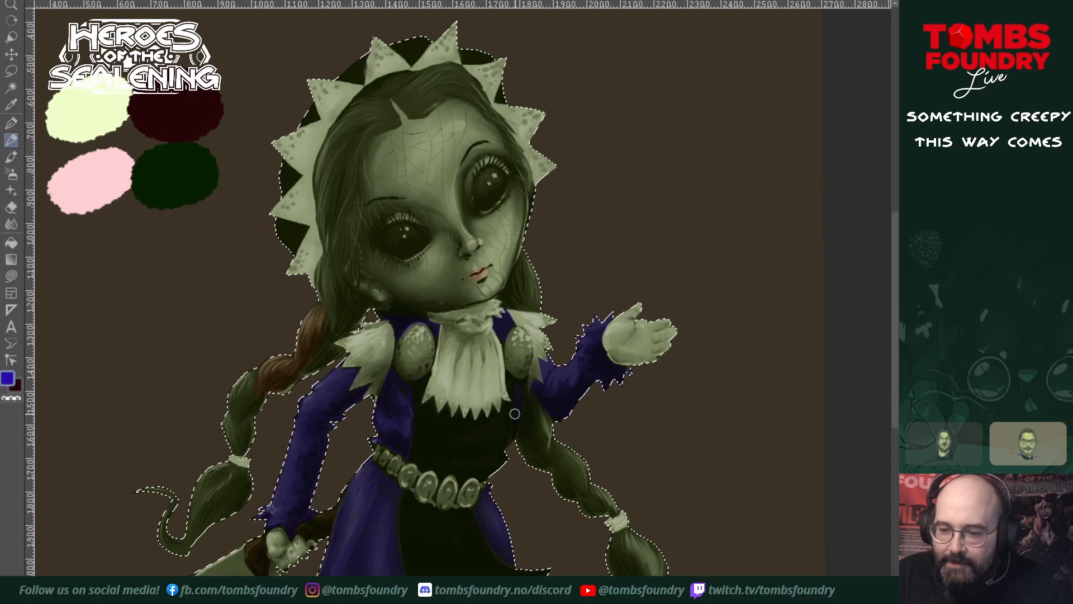
{"action": "mouse_move", "coordinate": [645, 535]}
{"action": "left_mouse_down"}
{"action": "mouse_move", "coordinate": [678, 391]}
{"action": "mouse_move", "coordinate": [622, 494]}
{"action": "mouse_move", "coordinate": [686, 462]}
{"action": "mouse_move", "coordinate": [643, 508]}
{"action": "left_mouse_up"}
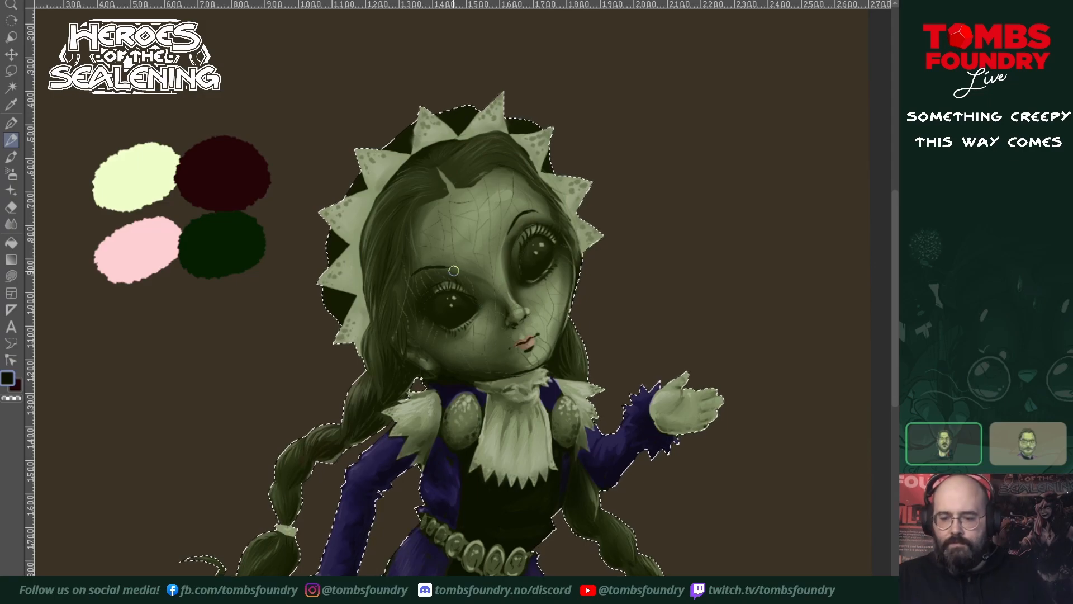
{"action": "mouse_move", "coordinate": [507, 505]}
{"action": "left_mouse_down"}
{"action": "mouse_move", "coordinate": [520, 455]}
{"action": "mouse_move", "coordinate": [592, 439]}
{"action": "mouse_move", "coordinate": [593, 453]}
{"action": "mouse_move", "coordinate": [551, 473]}
{"action": "mouse_move", "coordinate": [615, 477]}
{"action": "mouse_move", "coordinate": [636, 456]}
{"action": "left_mouse_up"}
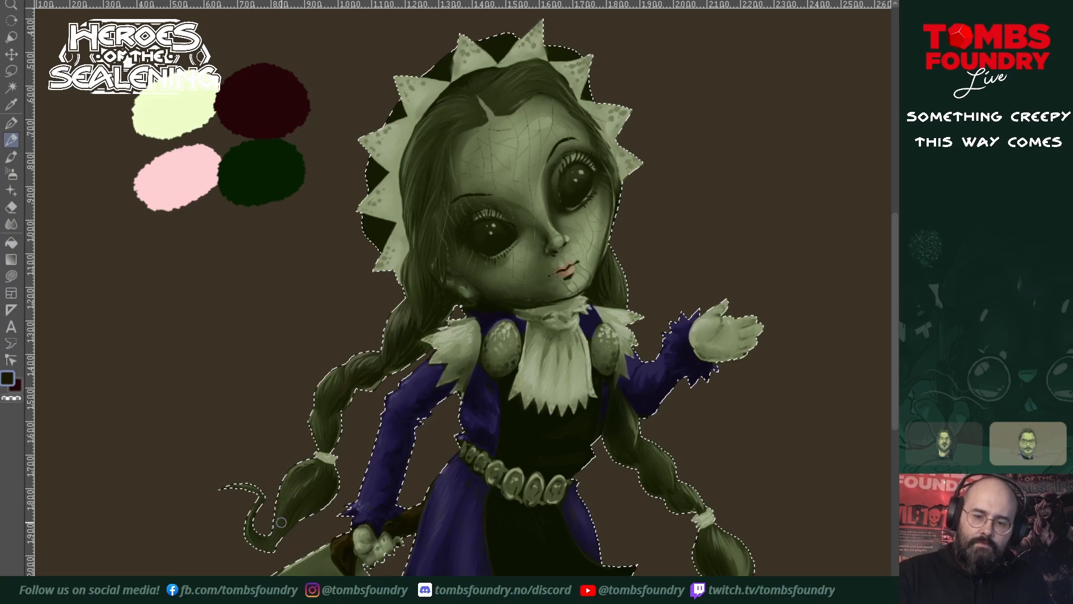
- Colour the cleaver-side braid and the hair on both sides of the parting in ochre with the pen
{"action": "left_click", "coordinate": [11, 123]}
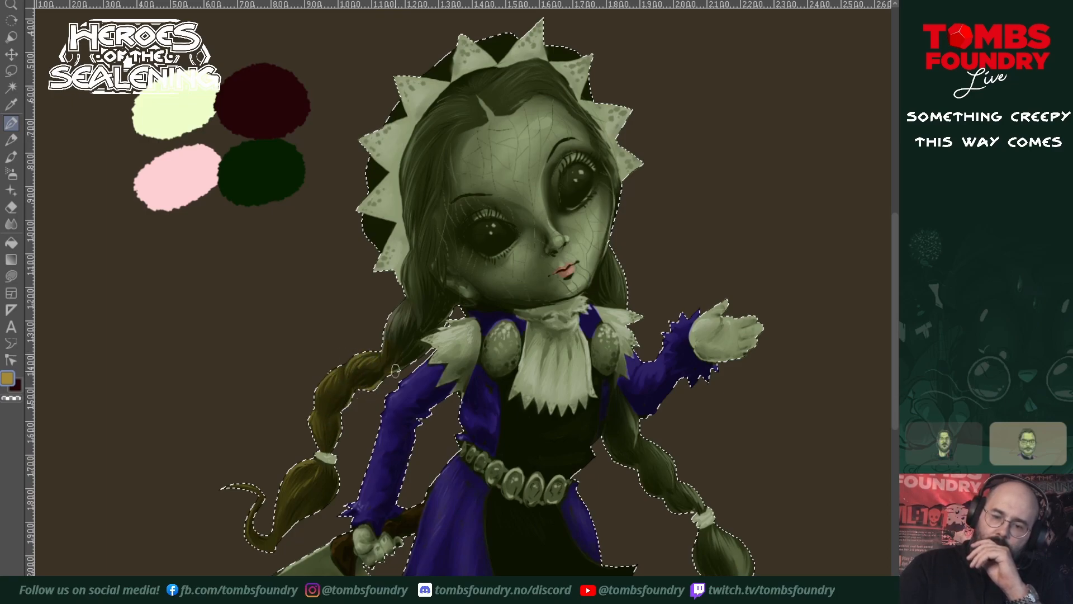
{"action": "left_click_drag", "start_coordinate": [423, 413], "coordinate": [399, 511]}
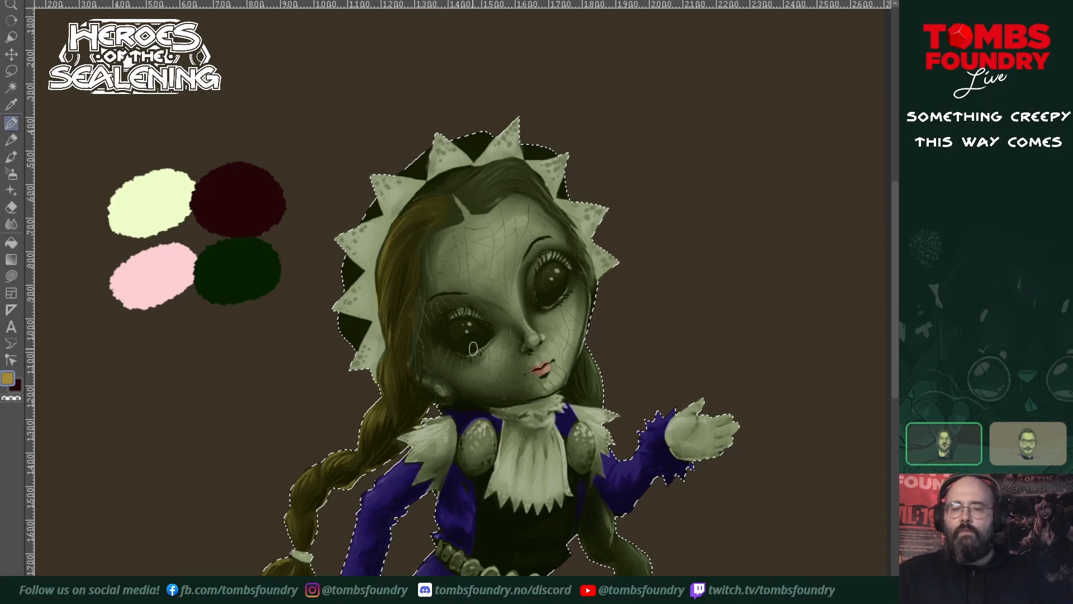
{"action": "scroll", "coordinate": [400, 375], "scroll_direction": "up", "scroll_amount": 5}
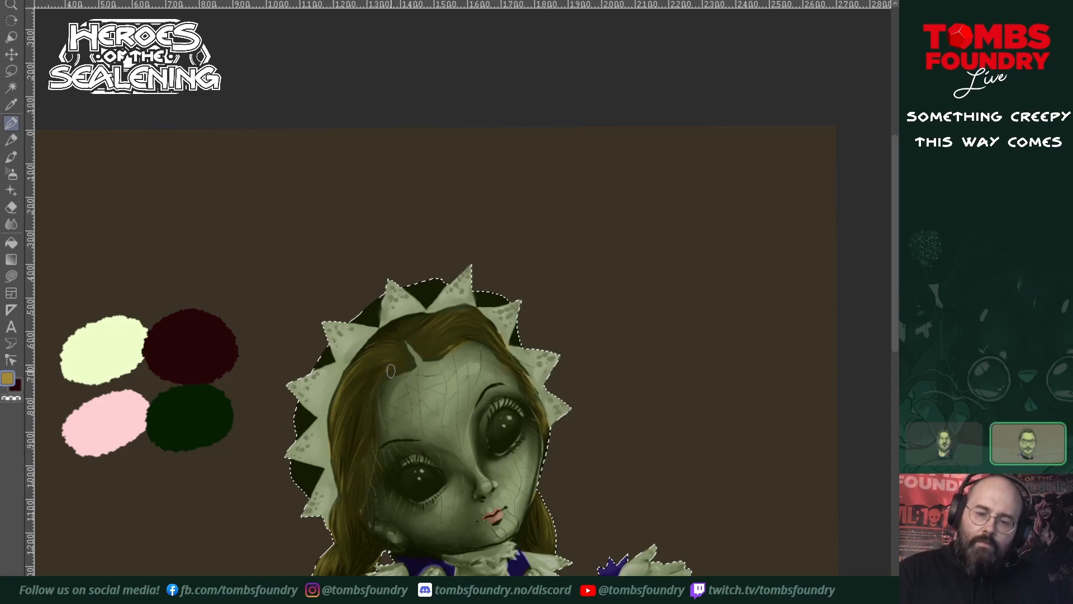
- Colour the braid on the raised arm's side in the same ochre, down to the tuft below its tie
{"action": "scroll", "coordinate": [482, 484], "scroll_direction": "down", "scroll_amount": 5}
{"action": "scroll", "coordinate": [481, 483], "scroll_direction": "right", "scroll_amount": 2}
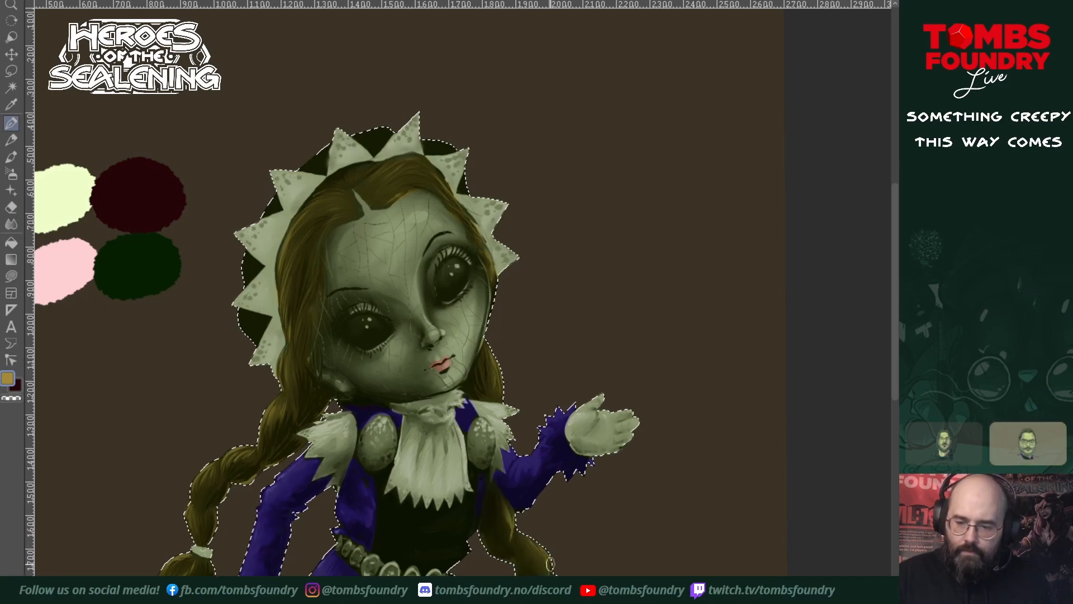
{"action": "left_click_drag", "start_coordinate": [605, 573], "coordinate": [587, 477]}
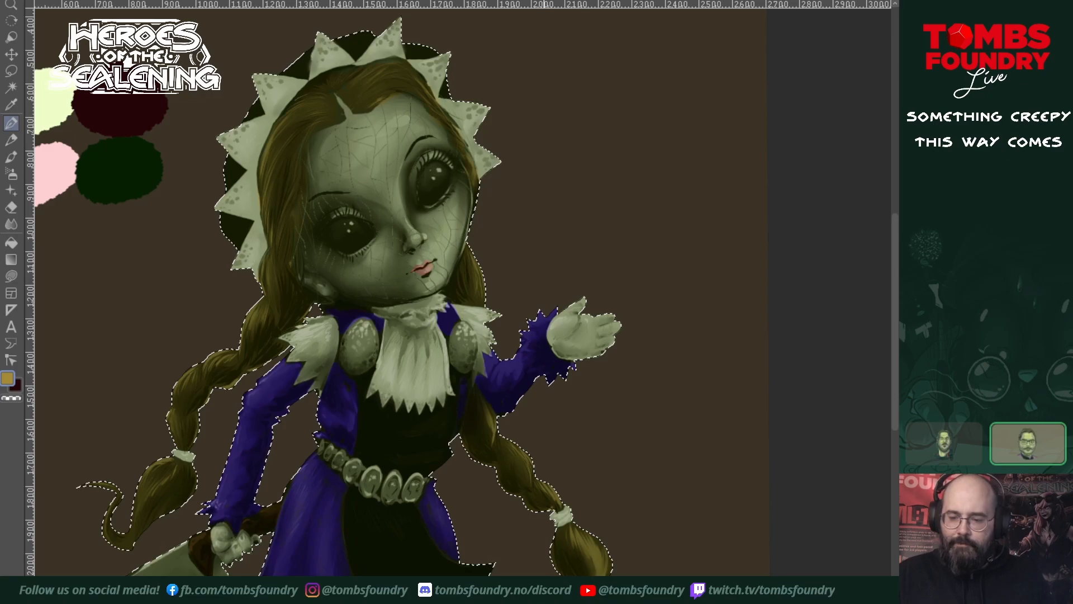
{"action": "left_click_drag", "start_coordinate": [610, 494], "coordinate": [605, 540]}
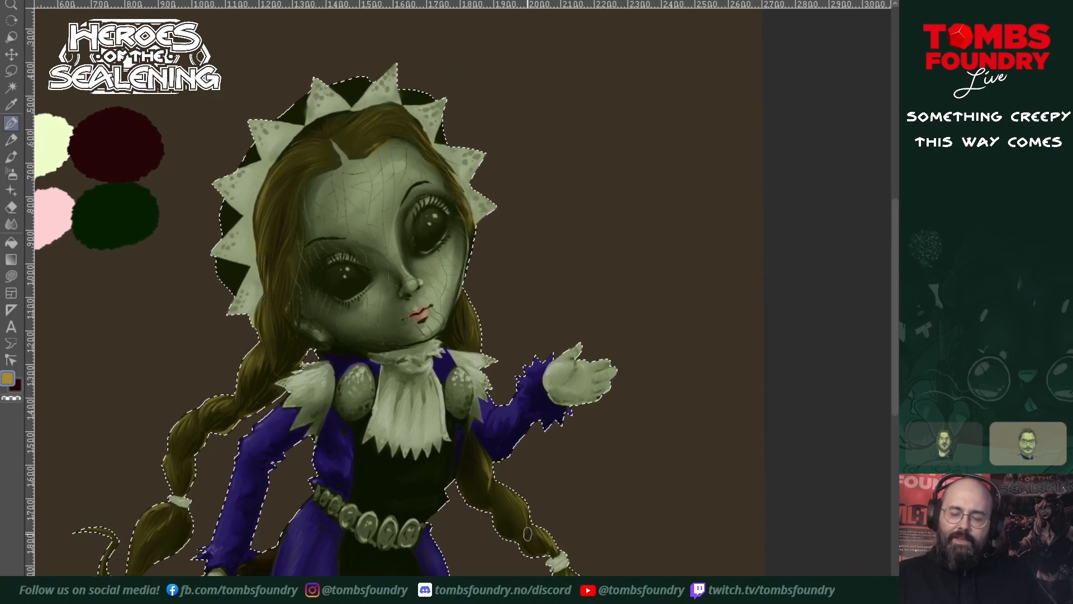
{"action": "mouse_move", "coordinate": [529, 490]}
{"action": "left_mouse_down"}
{"action": "mouse_move", "coordinate": [506, 550]}
{"action": "mouse_move", "coordinate": [550, 517]}
{"action": "mouse_move", "coordinate": [587, 576]}
{"action": "left_mouse_up"}
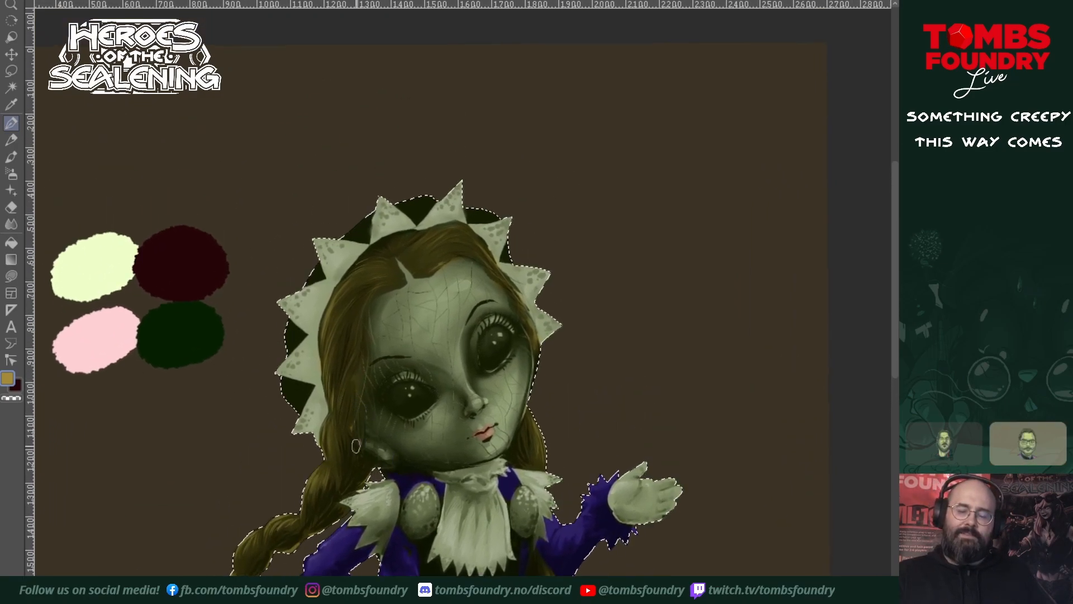
{"action": "mouse_move", "coordinate": [636, 465]}
{"action": "left_mouse_down"}
{"action": "mouse_move", "coordinate": [672, 420]}
{"action": "mouse_move", "coordinate": [662, 447]}
{"action": "mouse_move", "coordinate": [663, 428]}
{"action": "mouse_move", "coordinate": [600, 495]}
{"action": "mouse_move", "coordinate": [668, 471]}
{"action": "mouse_move", "coordinate": [686, 436]}
{"action": "left_mouse_up"}
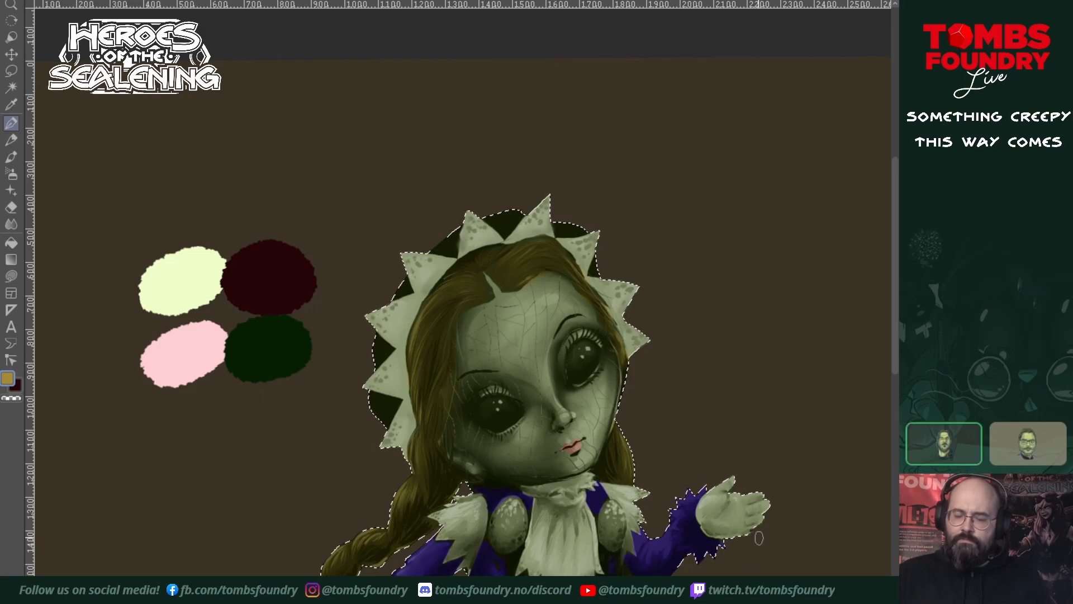
- Paint muted green highlights on the dark bonnet lining between the white points and smooth them with the Blend tool
{"action": "scroll", "coordinate": [749, 409], "scroll_direction": "down", "scroll_amount": 5}
{"action": "left_click", "coordinate": [568, 464], "text": "ctrl"}
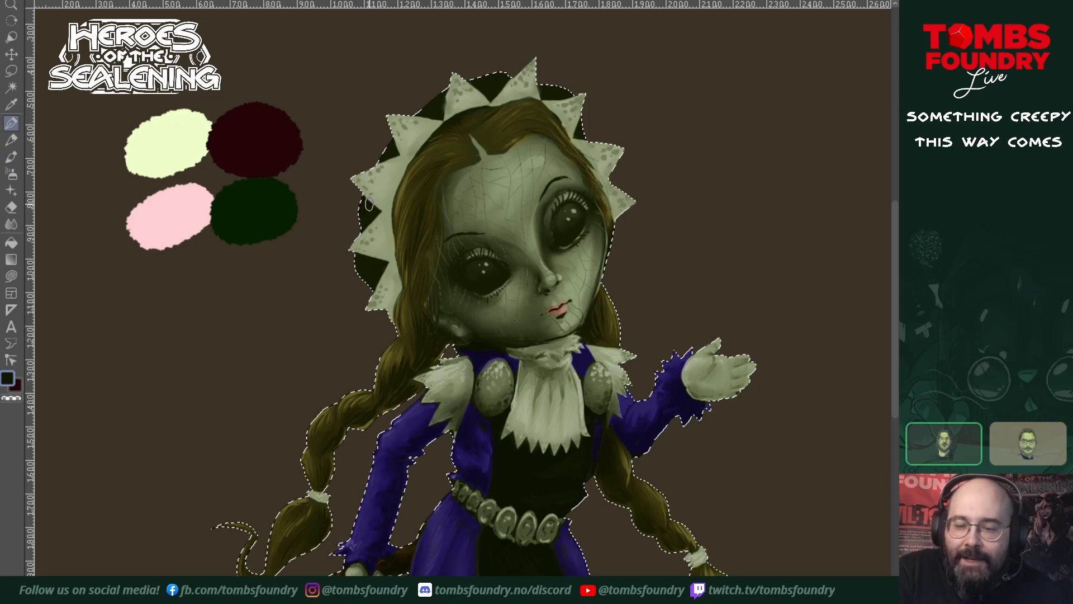
{"action": "scroll", "coordinate": [587, 425], "scroll_direction": "up", "scroll_amount": 5}
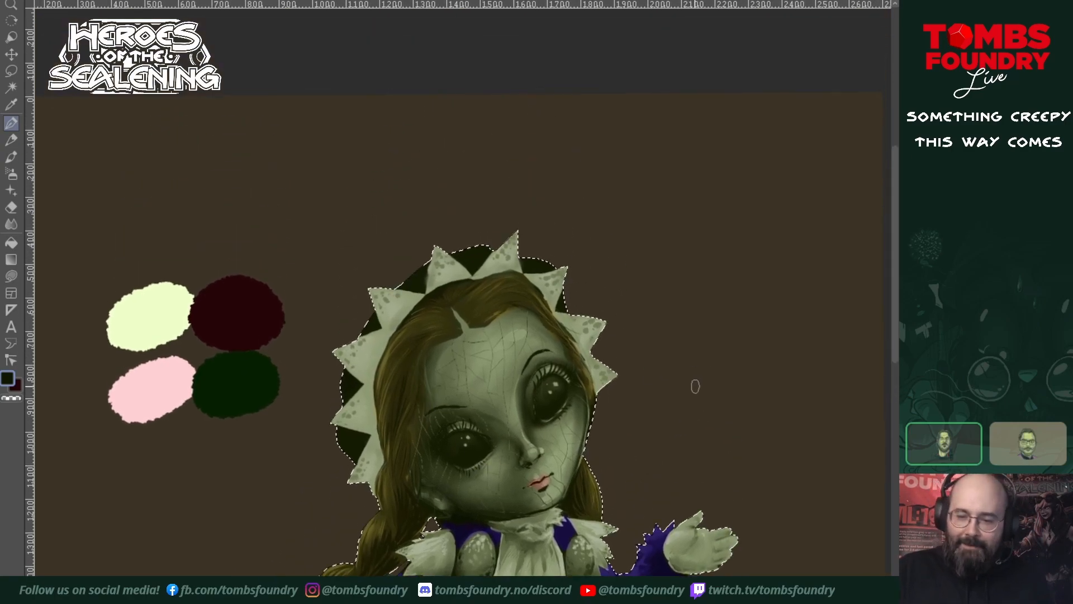
{"action": "left_click", "coordinate": [516, 476], "text": "alt"}
{"action": "left_click_drag", "start_coordinate": [349, 387], "coordinate": [348, 372]}
{"action": "mouse_move", "coordinate": [363, 335]}
{"action": "left_mouse_down"}
{"action": "mouse_move", "coordinate": [384, 309]}
{"action": "mouse_move", "coordinate": [368, 324]}
{"action": "left_mouse_up"}
{"action": "mouse_move", "coordinate": [398, 290]}
{"action": "left_mouse_down"}
{"action": "mouse_move", "coordinate": [421, 268]}
{"action": "mouse_move", "coordinate": [396, 293]}
{"action": "mouse_move", "coordinate": [430, 266]}
{"action": "mouse_move", "coordinate": [421, 270]}
{"action": "mouse_move", "coordinate": [477, 249]}
{"action": "mouse_move", "coordinate": [451, 261]}
{"action": "mouse_move", "coordinate": [480, 263]}
{"action": "left_mouse_up"}
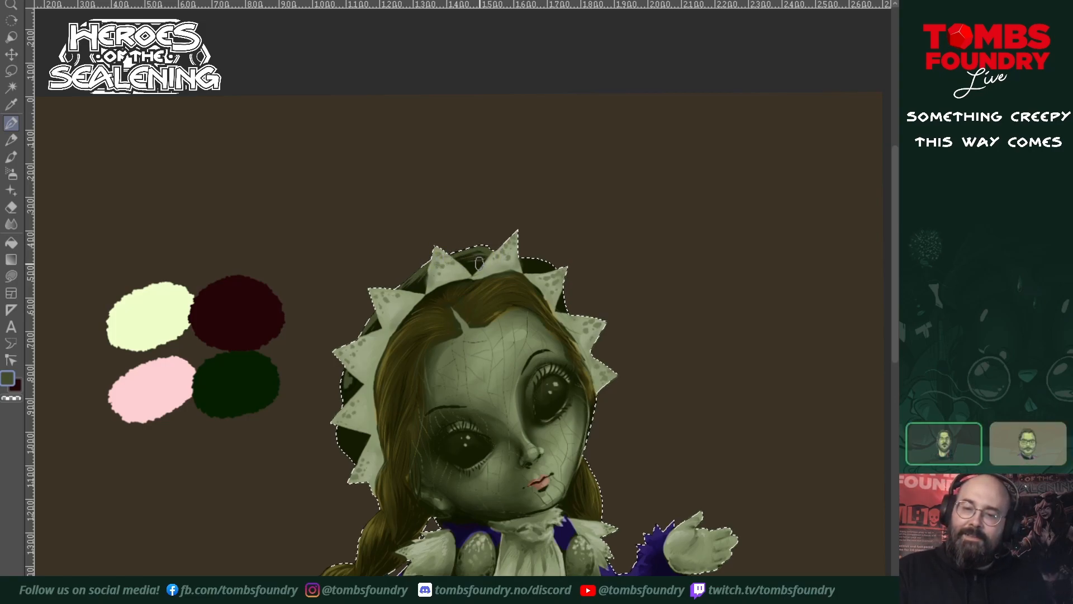
{"action": "mouse_move", "coordinate": [417, 284]}
{"action": "left_mouse_down"}
{"action": "mouse_move", "coordinate": [401, 290]}
{"action": "mouse_move", "coordinate": [422, 278]}
{"action": "left_mouse_up"}
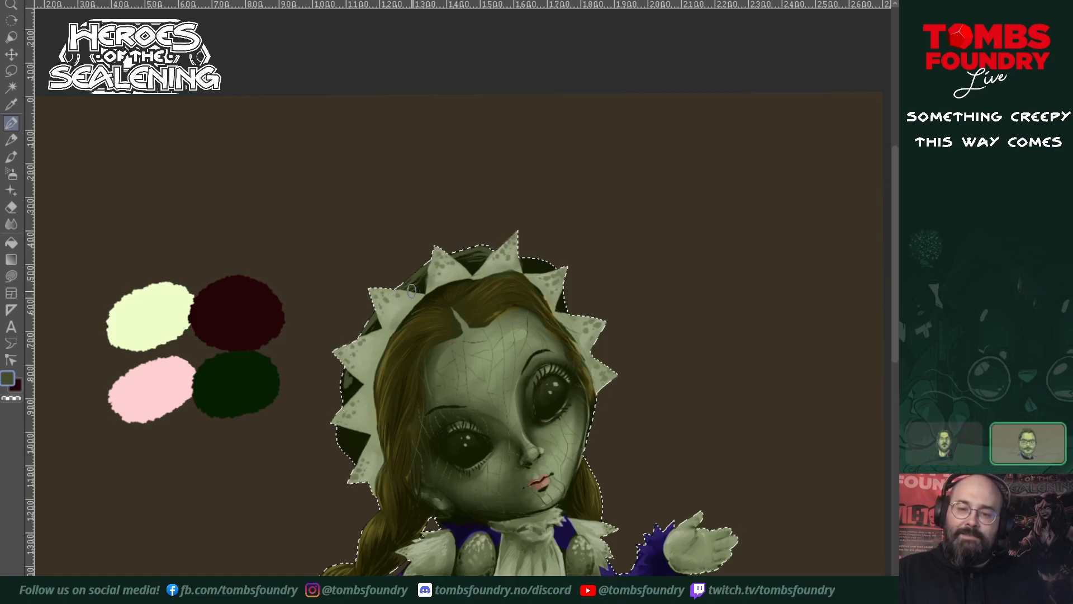
{"action": "left_click_drag", "start_coordinate": [375, 319], "coordinate": [367, 332]}
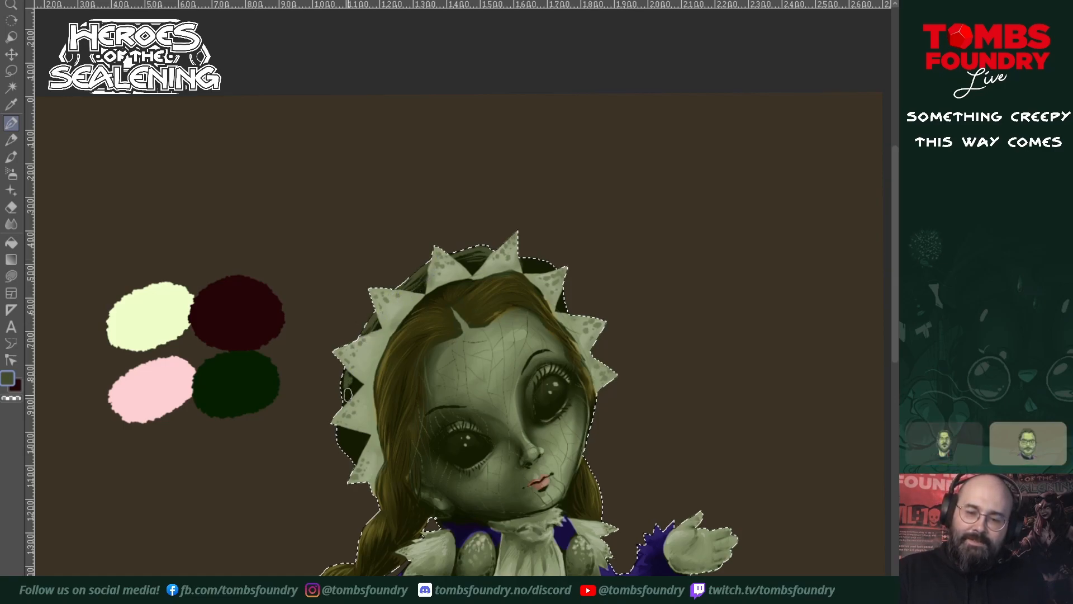
{"action": "left_click_drag", "start_coordinate": [346, 376], "coordinate": [351, 392]}
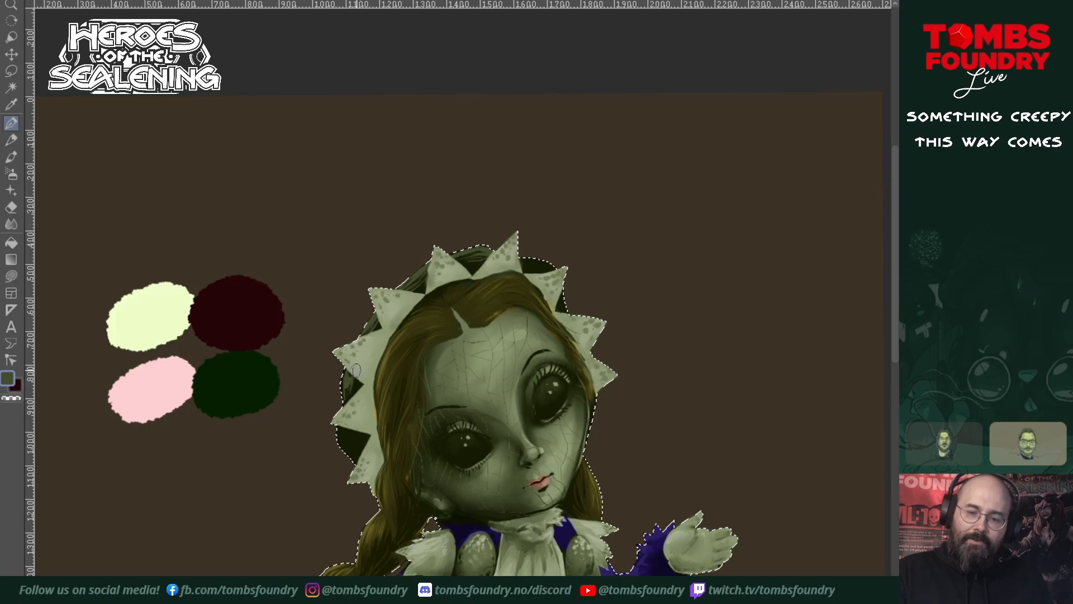
{"action": "mouse_move", "coordinate": [343, 433]}
{"action": "left_mouse_down"}
{"action": "mouse_move", "coordinate": [352, 449]}
{"action": "mouse_move", "coordinate": [343, 442]}
{"action": "left_mouse_up"}
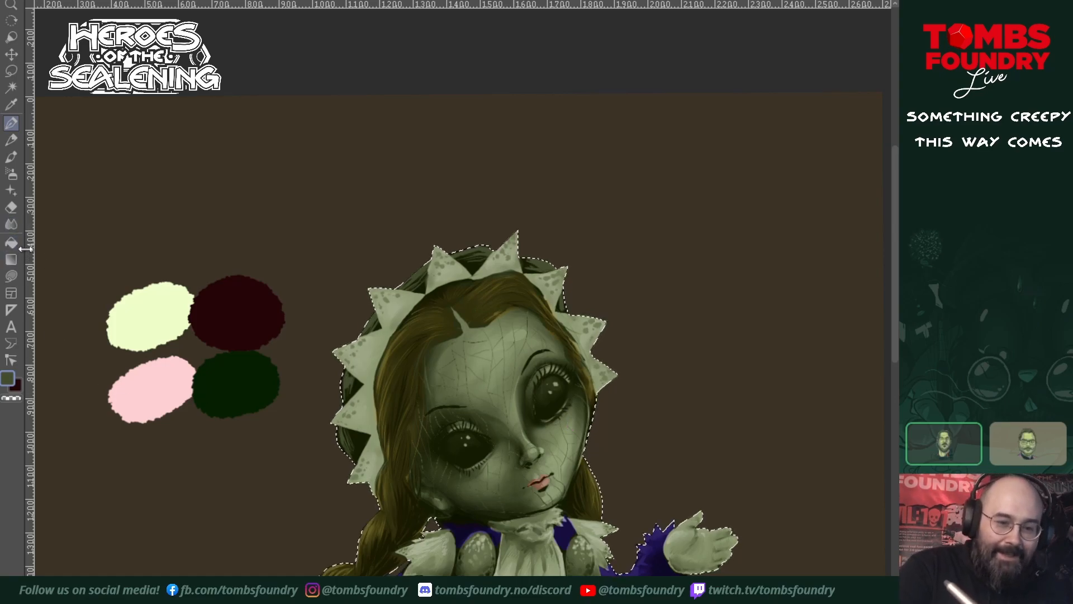
{"action": "left_click", "coordinate": [11, 223]}
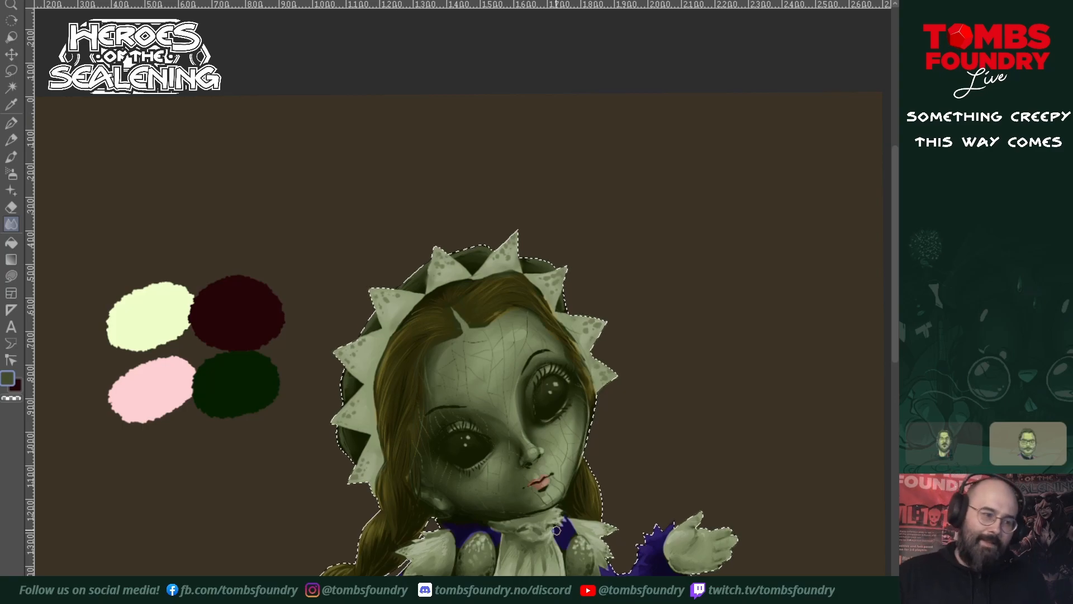
{"action": "left_click_drag", "start_coordinate": [556, 493], "coordinate": [572, 346]}
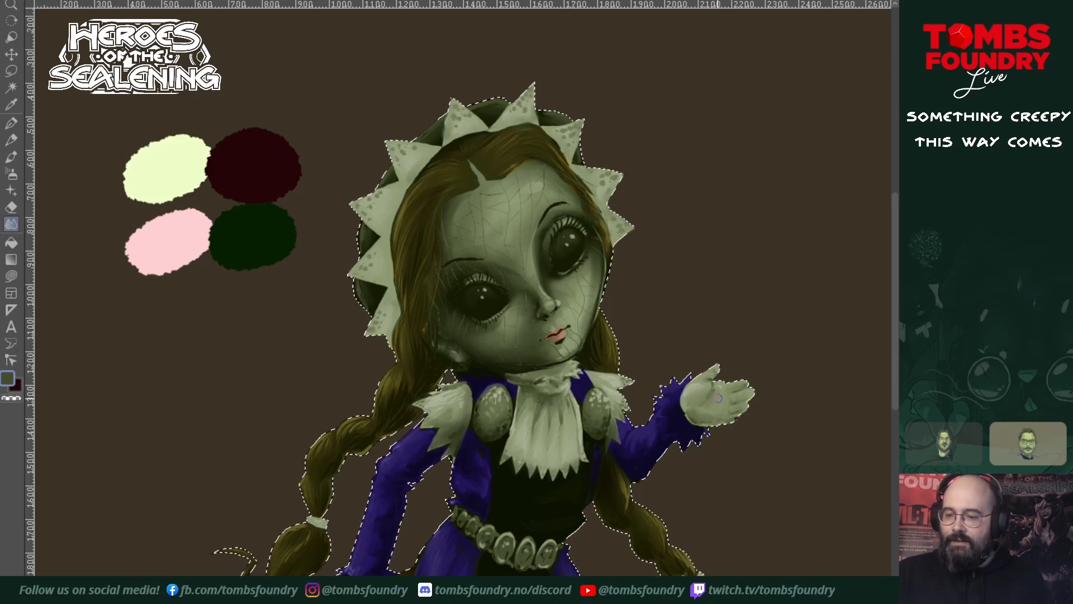
{"action": "left_click_drag", "start_coordinate": [662, 391], "coordinate": [640, 460]}
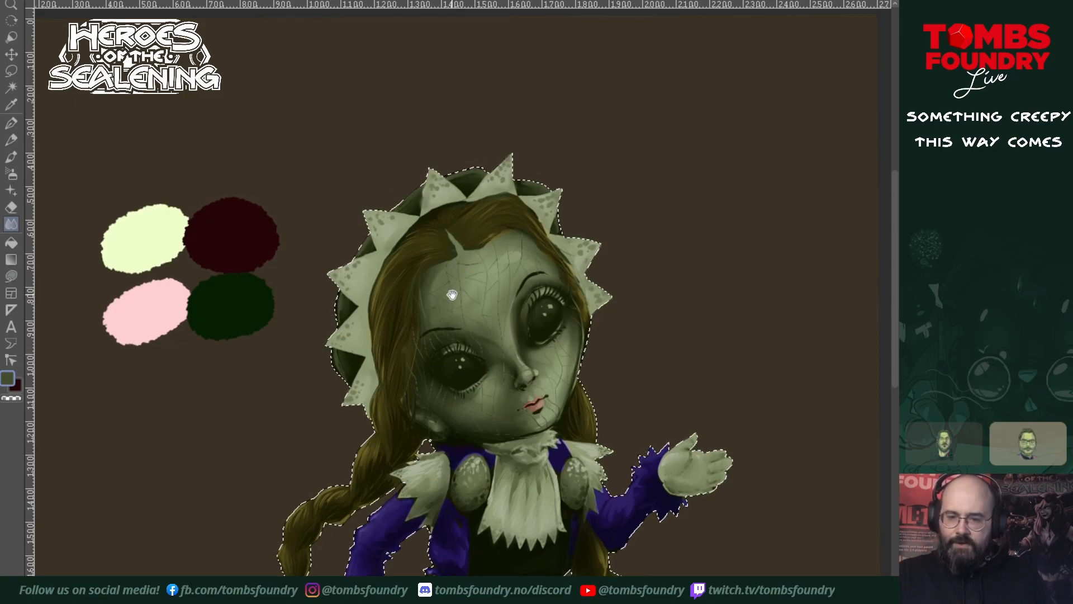
{"action": "left_click_drag", "start_coordinate": [452, 294], "coordinate": [458, 326]}
{"action": "left_click_drag", "start_coordinate": [616, 567], "coordinate": [580, 352]}
{"action": "mouse_move", "coordinate": [643, 462]}
{"action": "left_mouse_down"}
{"action": "mouse_move", "coordinate": [705, 347]}
{"action": "mouse_move", "coordinate": [664, 482]}
{"action": "mouse_move", "coordinate": [665, 531]}
{"action": "mouse_move", "coordinate": [635, 534]}
{"action": "left_mouse_up"}
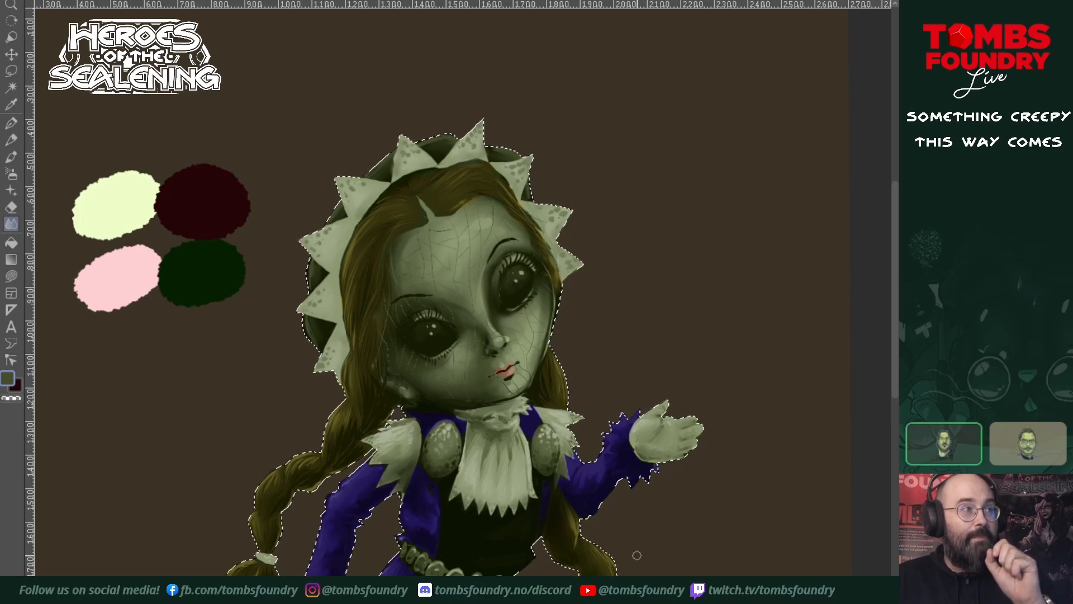
{"action": "left_click_drag", "start_coordinate": [599, 359], "coordinate": [630, 371]}
{"action": "mouse_move", "coordinate": [676, 469]}
{"action": "left_mouse_down"}
{"action": "mouse_move", "coordinate": [651, 501]}
{"action": "mouse_move", "coordinate": [683, 441]}
{"action": "left_mouse_up"}
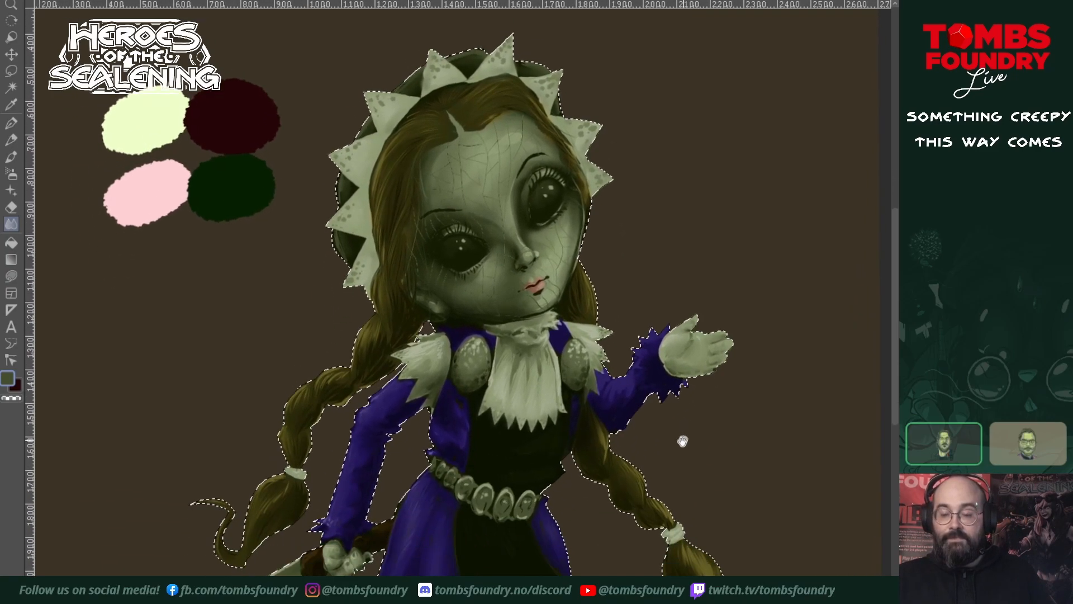
{"action": "left_click_drag", "start_coordinate": [703, 560], "coordinate": [648, 573]}
{"action": "left_click_drag", "start_coordinate": [669, 492], "coordinate": [685, 582]}
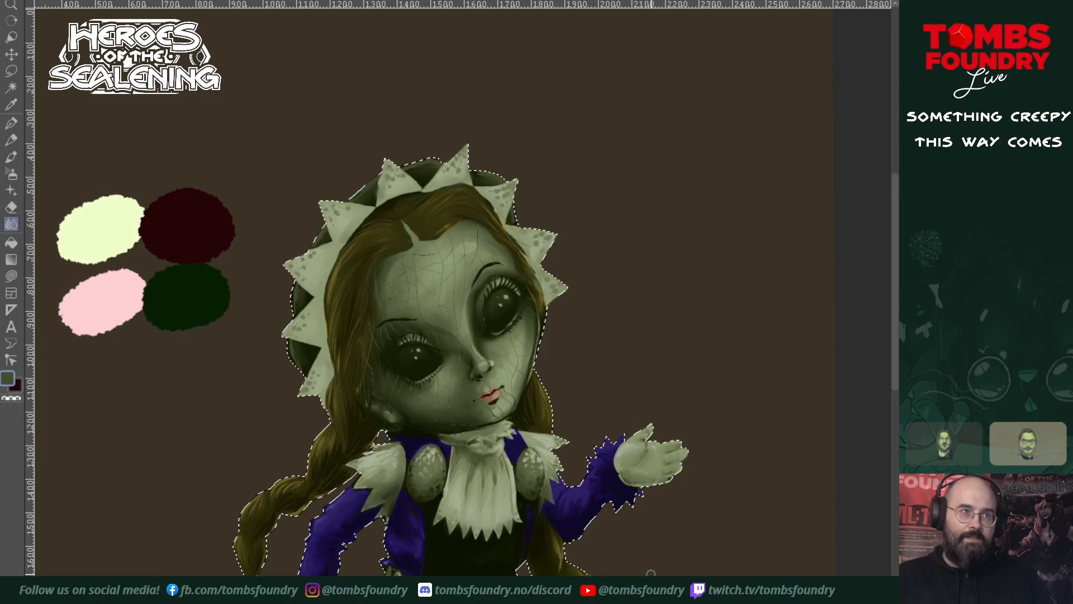
- Examine the doll's overall colouring from the bonnet down to the skirt and cleaver at different zoom levels
{"action": "left_click_drag", "start_coordinate": [652, 529], "coordinate": [721, 446]}
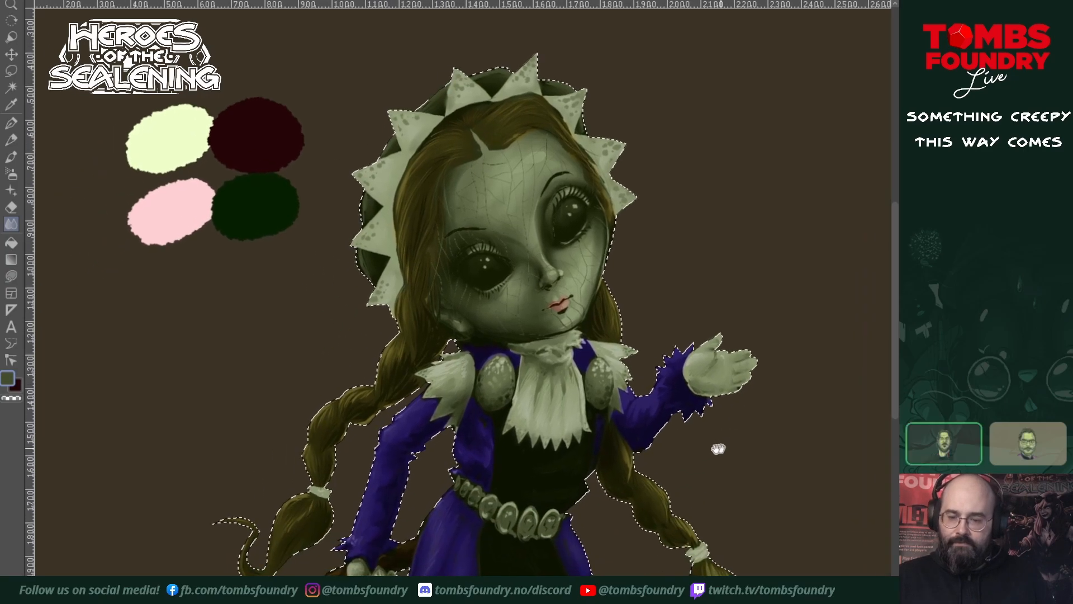
{"action": "scroll", "coordinate": [709, 459], "scroll_direction": "down", "scroll_amount": 2}
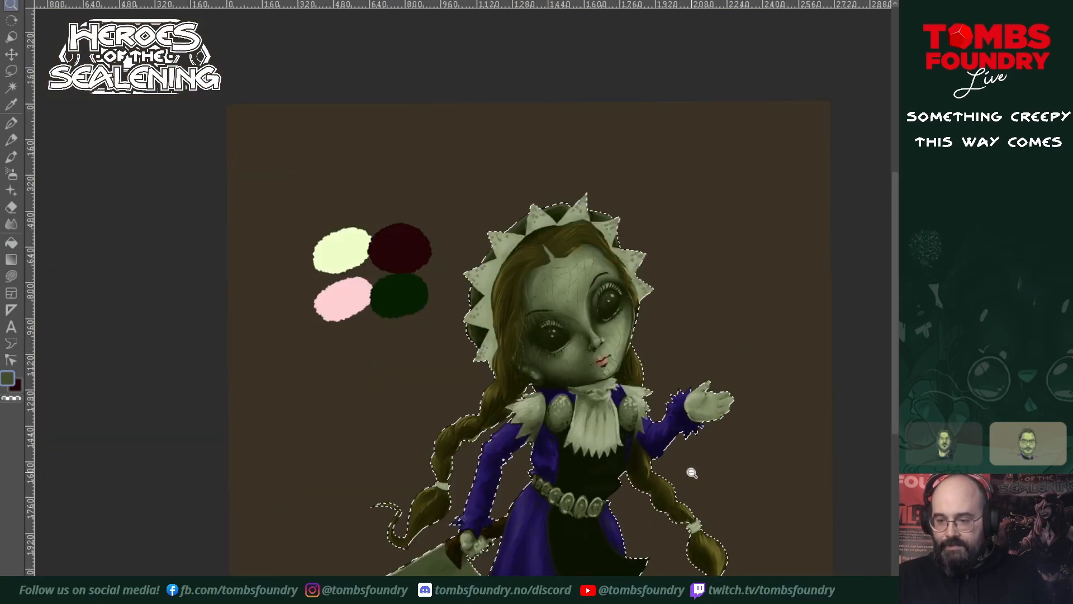
{"action": "left_click_drag", "start_coordinate": [706, 476], "coordinate": [654, 471]}
{"action": "scroll", "coordinate": [659, 472], "scroll_direction": "up", "scroll_amount": 1}
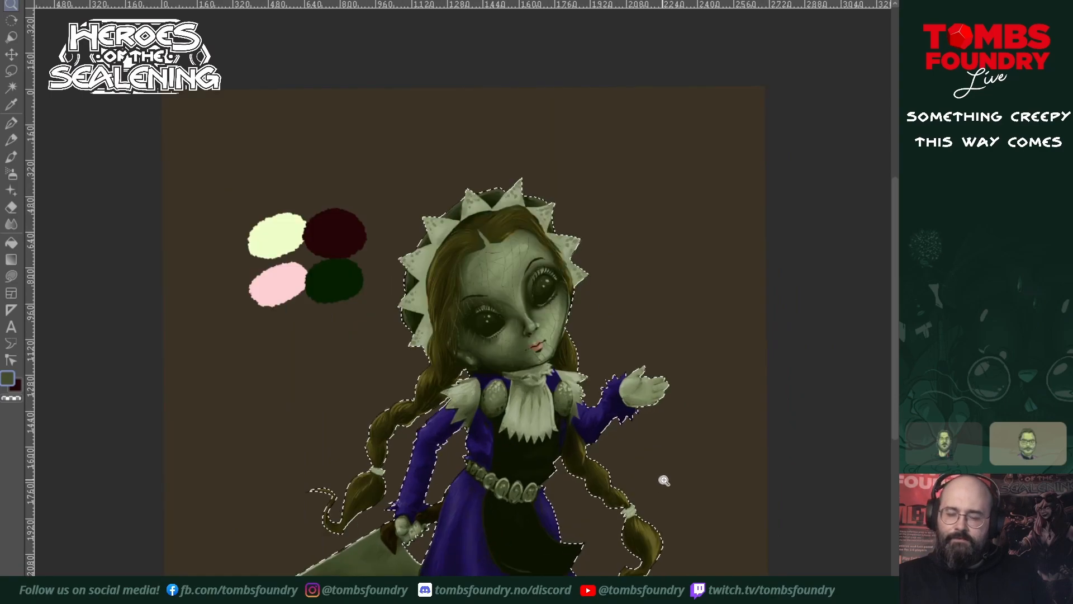
{"action": "scroll", "coordinate": [666, 477], "scroll_direction": "up", "scroll_amount": 3}
{"action": "scroll", "coordinate": [669, 478], "scroll_direction": "down", "scroll_amount": 3}
{"action": "scroll", "coordinate": [665, 473], "scroll_direction": "up", "scroll_amount": 3}
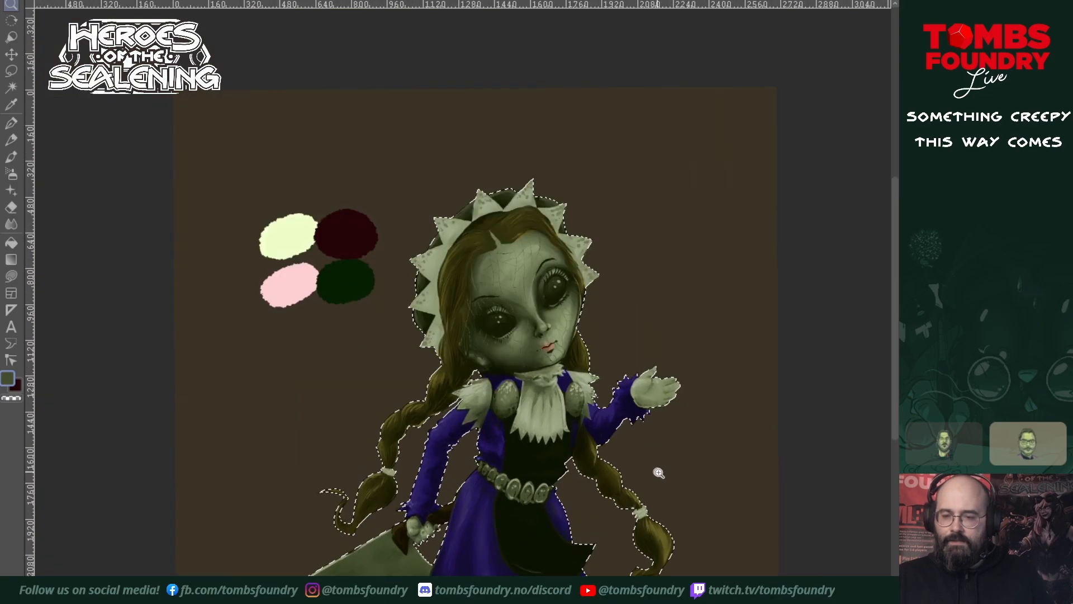
{"action": "left_click_drag", "start_coordinate": [647, 474], "coordinate": [650, 576]}
{"action": "scroll", "coordinate": [666, 475], "scroll_direction": "down", "scroll_amount": 1}
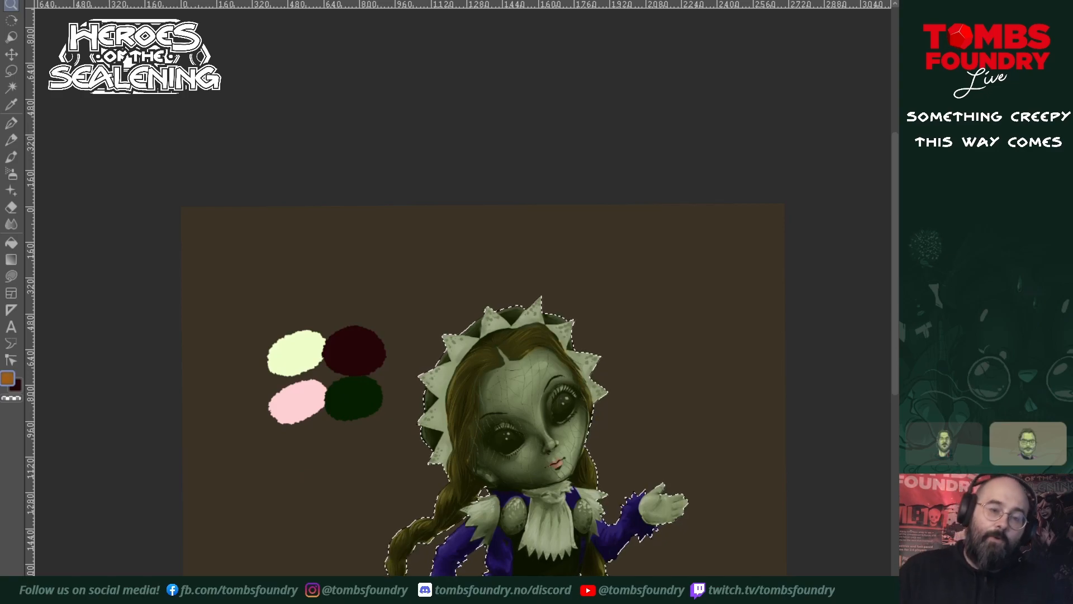
- Tint the facial features with the airbrush, using orange around the eyes, dark green on the eyeballs and dark red on the lips
{"action": "key", "text": "c"}
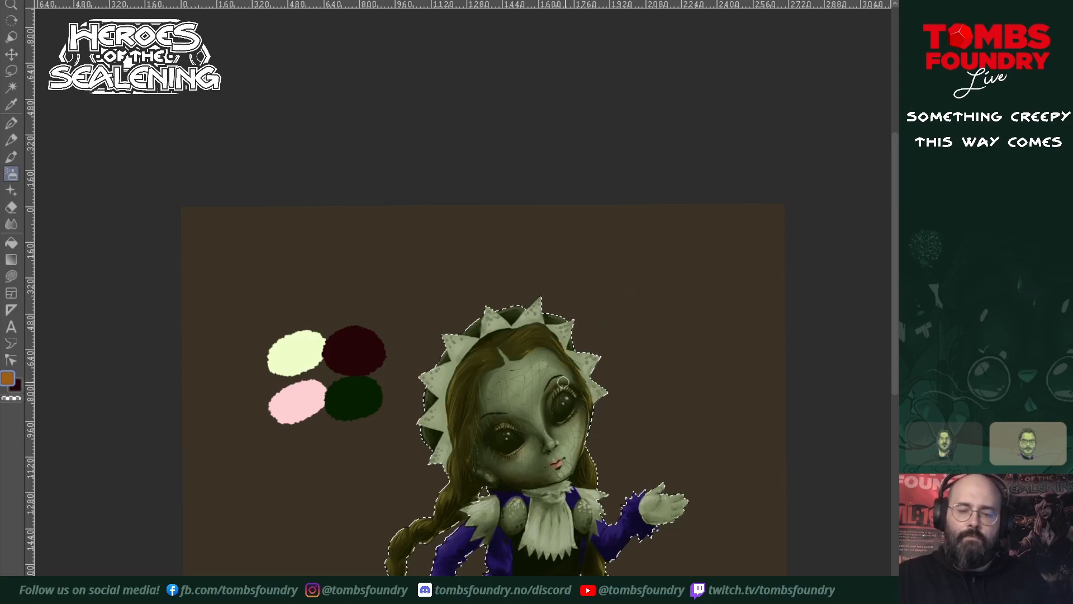
{"action": "left_click", "coordinate": [359, 392], "text": "ctrl"}
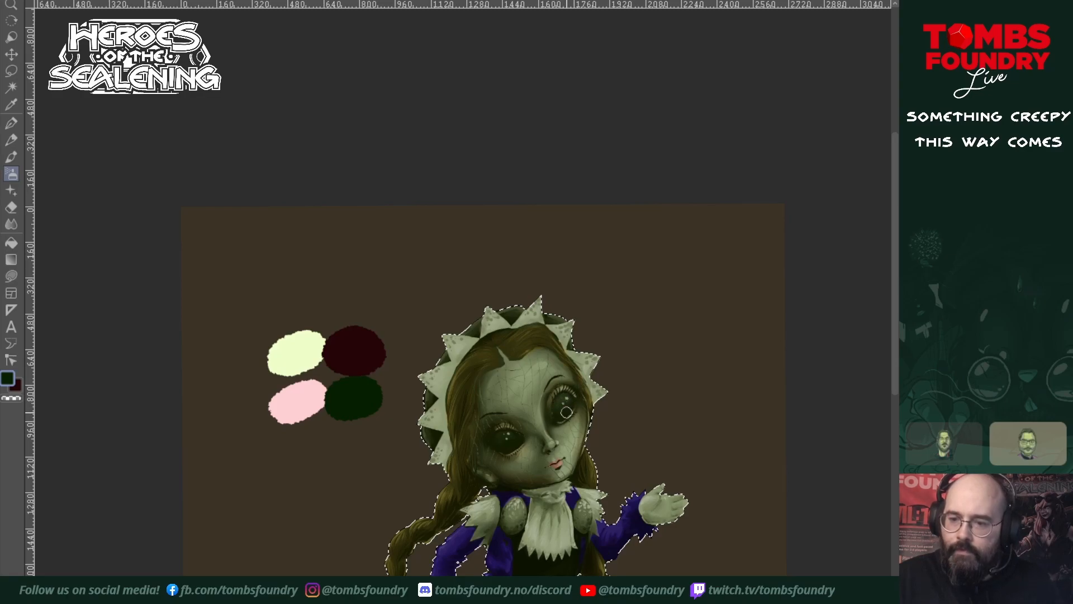
{"action": "left_click", "coordinate": [391, 356], "text": "ctrl"}
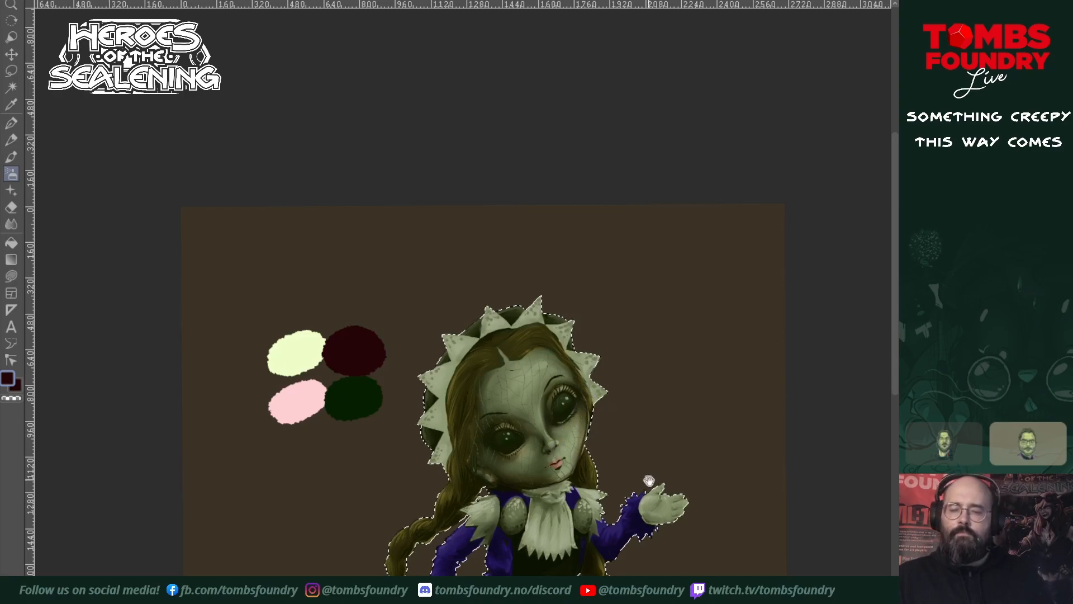
{"action": "left_click_drag", "start_coordinate": [649, 478], "coordinate": [636, 360]}
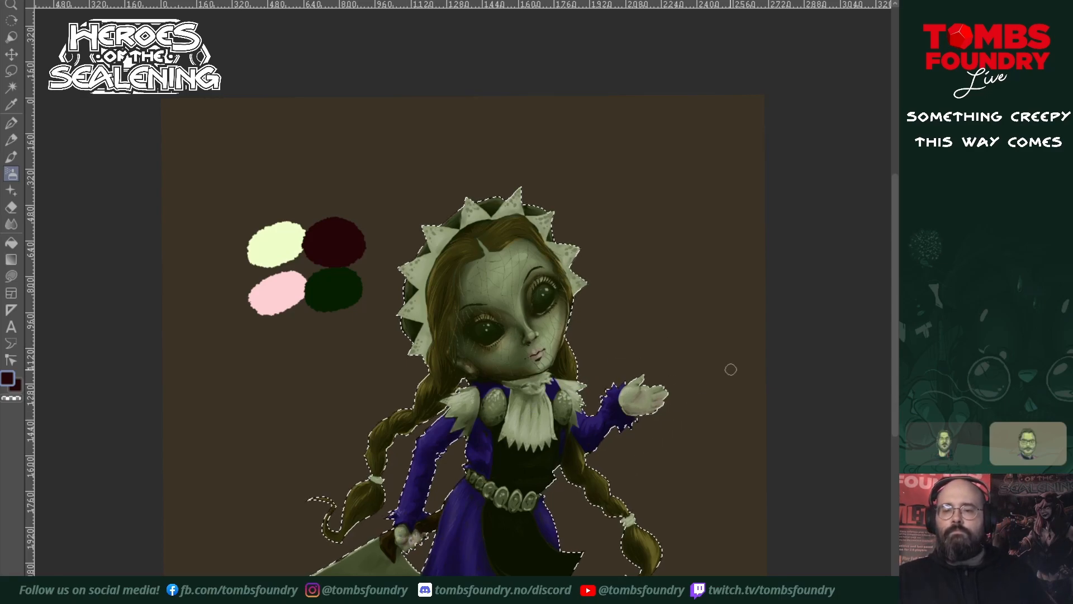
{"action": "scroll", "coordinate": [714, 404], "scroll_direction": "down", "scroll_amount": 4}
{"action": "scroll", "coordinate": [668, 430], "scroll_direction": "up", "scroll_amount": 4}
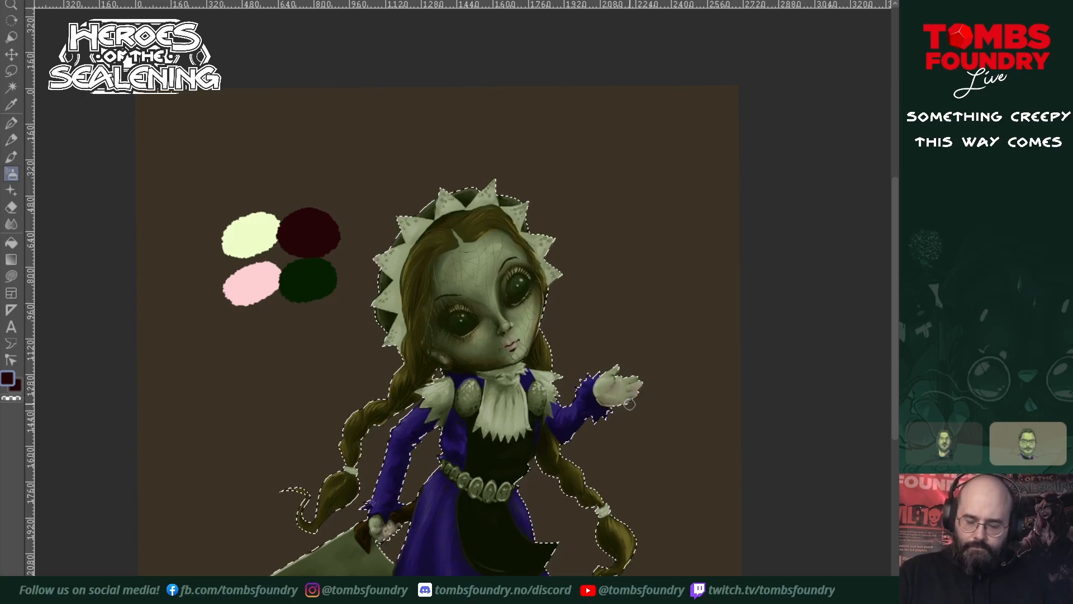
- Paint highlights on the collar, sleeves and braids with the pen in the palette's pale yellow-green, and clear the selection
{"action": "left_click", "coordinate": [12, 123]}
{"action": "left_click", "coordinate": [257, 232], "text": "ctrl"}
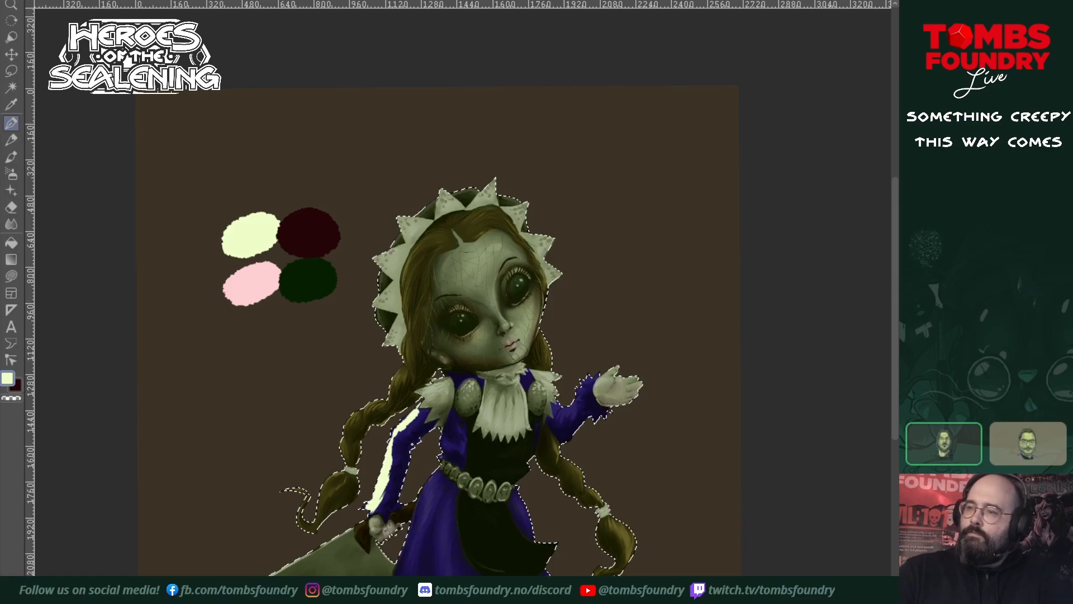
{"action": "key", "text": "ctrl+z"}
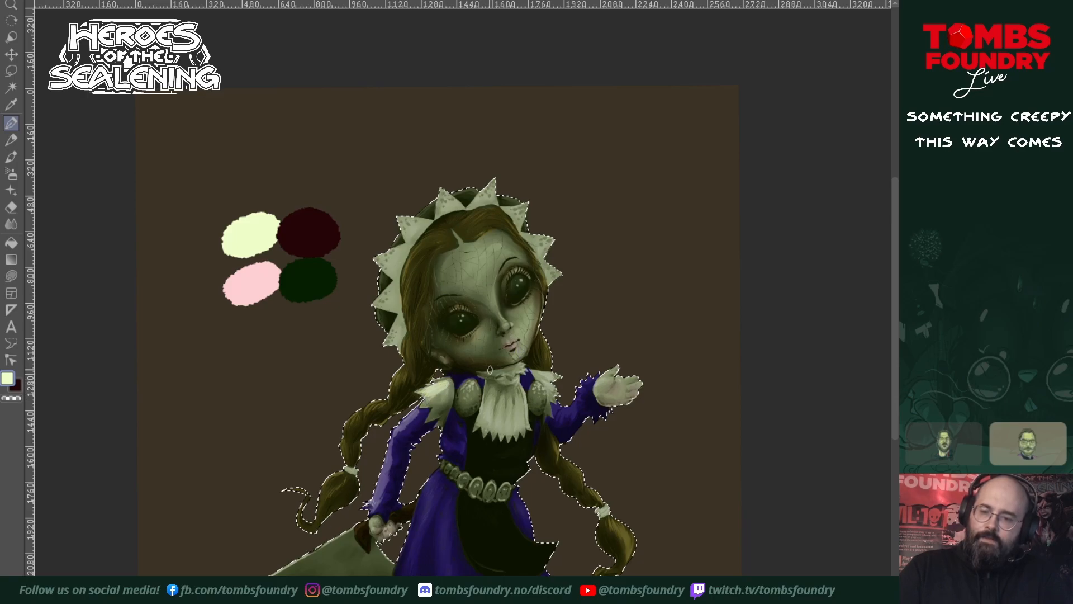
{"action": "mouse_move", "coordinate": [466, 387]}
{"action": "left_mouse_down"}
{"action": "mouse_move", "coordinate": [539, 396]}
{"action": "mouse_move", "coordinate": [554, 380]}
{"action": "left_mouse_up"}
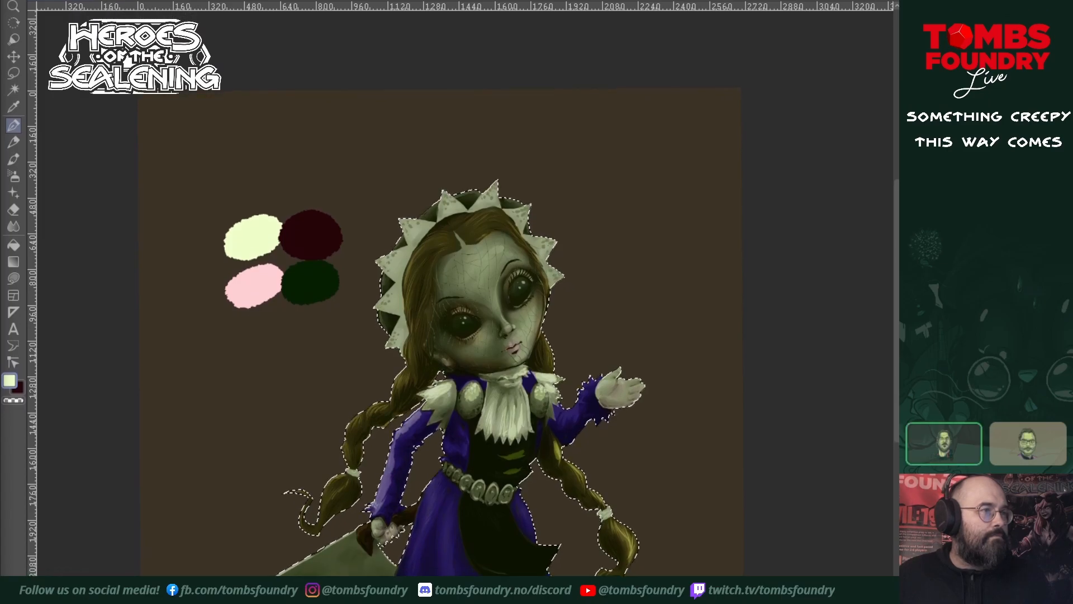
{"action": "left_click_drag", "start_coordinate": [531, 304], "coordinate": [533, 250]}
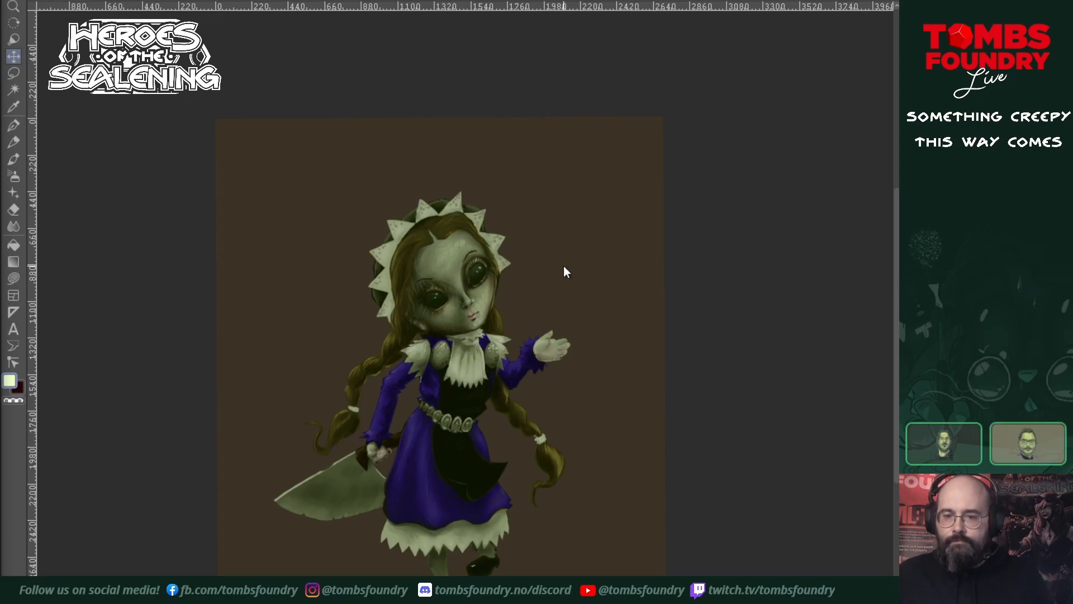
- Examine the painted maid doll as a whole figure and up close around the face, hands and dress
{"action": "scroll", "coordinate": [564, 266], "scroll_direction": "down", "scroll_amount": 2}
{"action": "scroll", "coordinate": [567, 318], "scroll_direction": "up", "scroll_amount": 1}
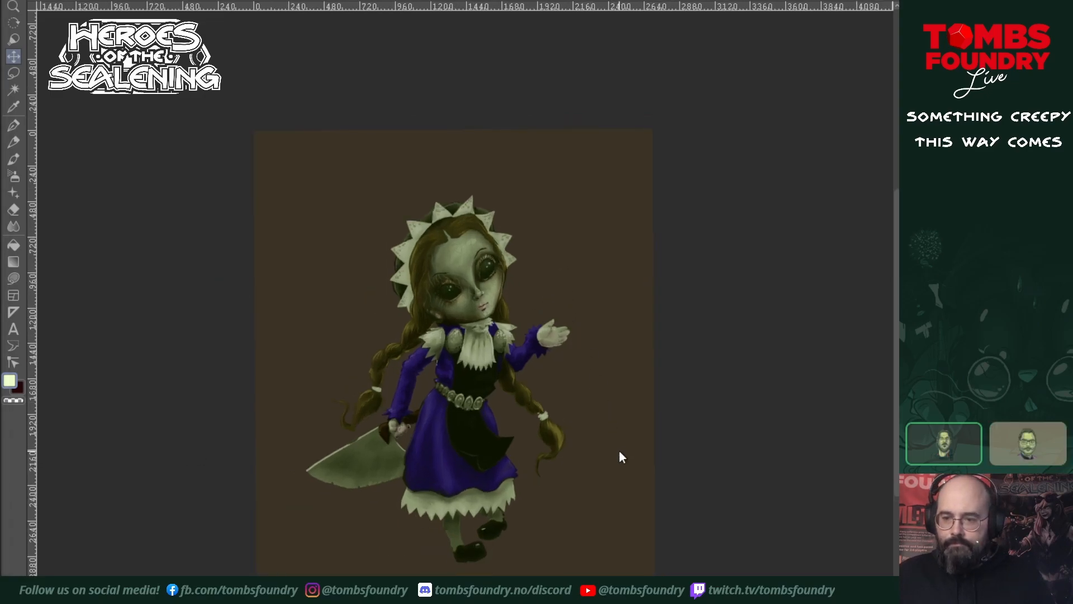
{"action": "left_click", "coordinate": [542, 433], "text": "ctrl"}
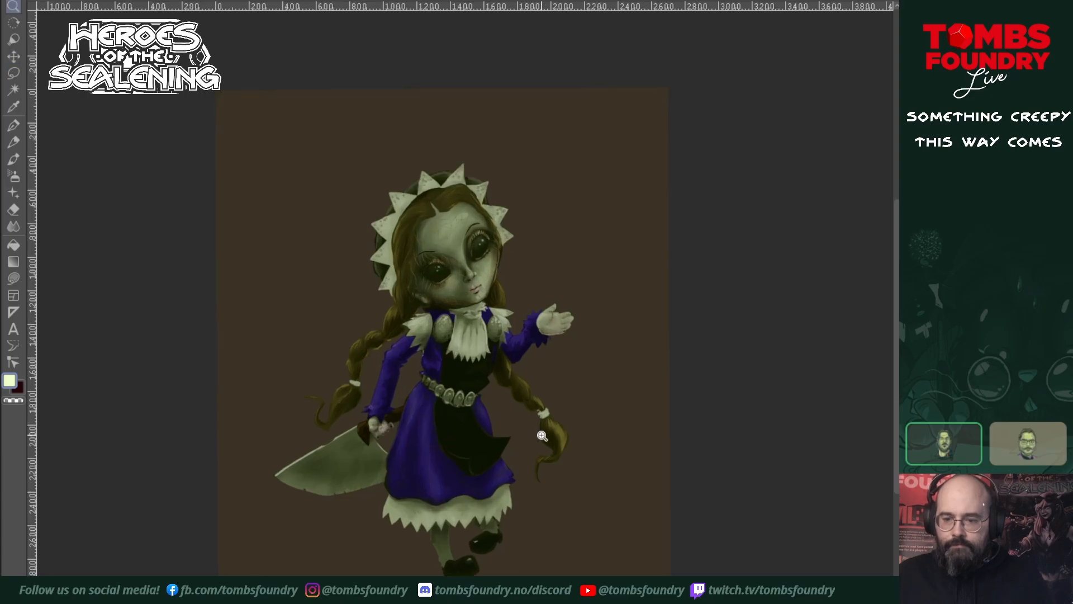
{"action": "left_click", "coordinate": [543, 434], "text": "ctrl"}
{"action": "left_click", "coordinate": [542, 433], "text": "ctrl"}
{"action": "left_click_drag", "start_coordinate": [440, 381], "coordinate": [578, 420]}
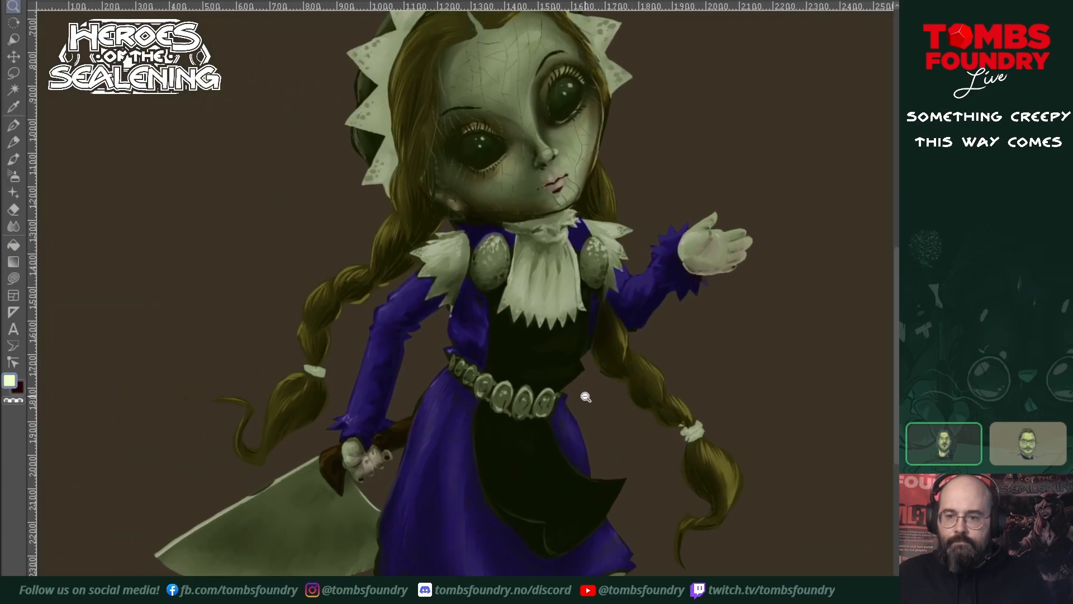
{"action": "scroll", "coordinate": [554, 391], "scroll_direction": "down", "scroll_amount": 3}
{"action": "scroll", "coordinate": [527, 372], "scroll_direction": "up", "scroll_amount": 2}
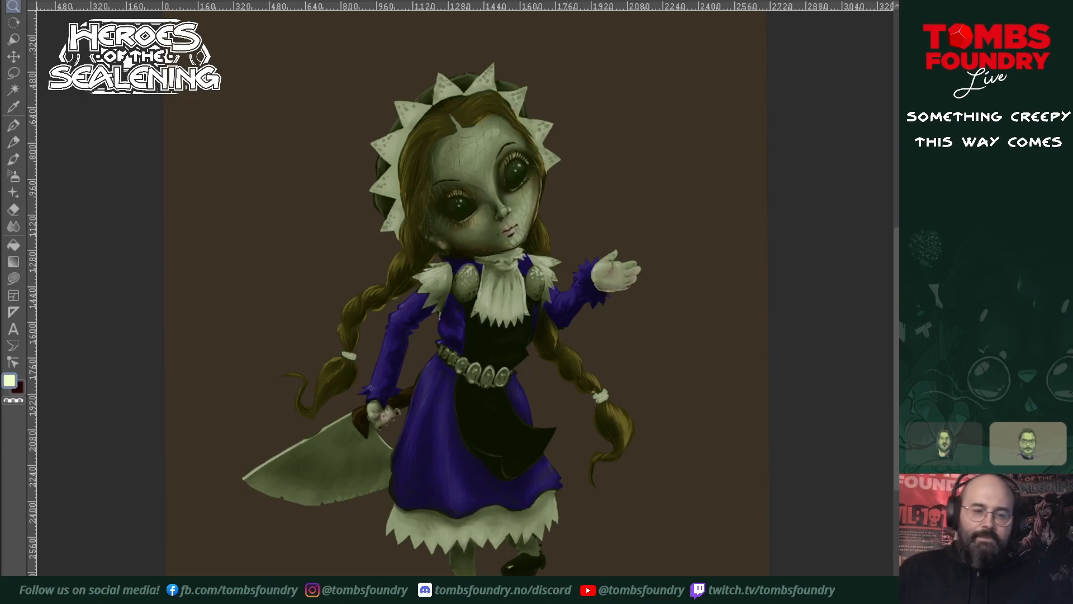
- Airbrush soft light onto the doll within the selected figure outline, and clear the selection
{"action": "key", "text": "p"}
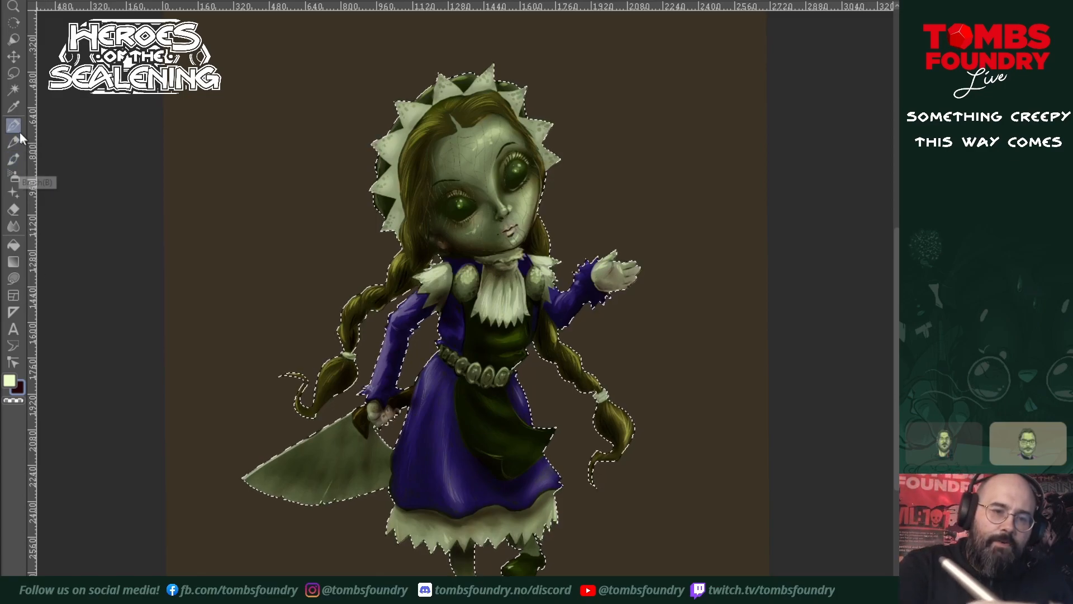
{"action": "left_click", "coordinate": [14, 177]}
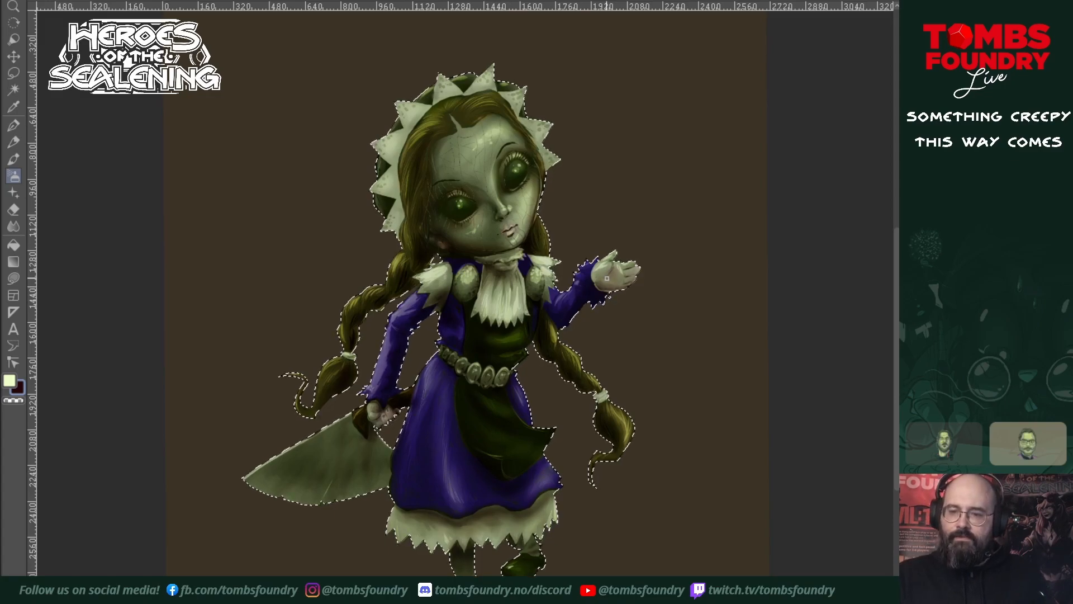
{"action": "key", "text": "ctrl+shift+a"}
{"action": "scroll", "coordinate": [620, 358], "scroll_direction": "up", "scroll_amount": 3}
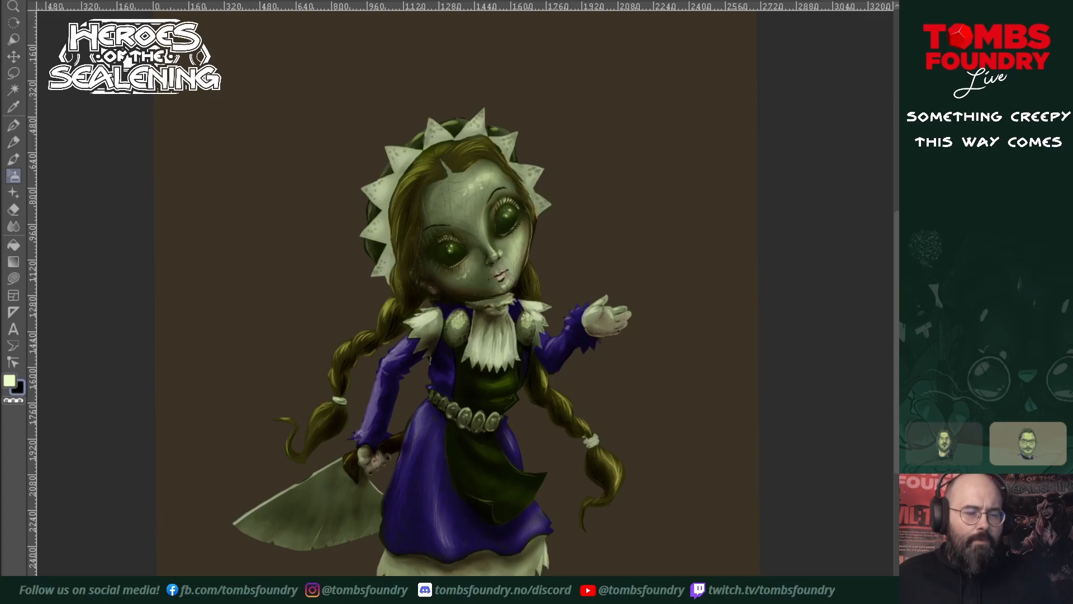
- Examine the doll's cracked face up close, including the green eyes, highlights and lips
{"action": "left_click", "coordinate": [16, 127]}
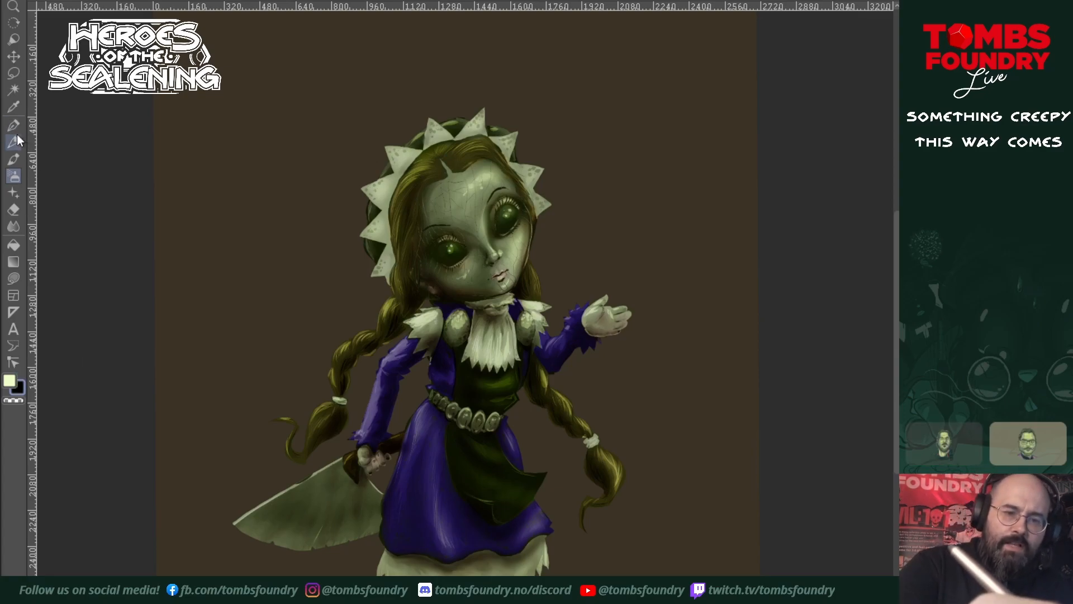
{"action": "key", "text": "ctrl+space"}
{"action": "left_click", "coordinate": [511, 206]}
{"action": "left_click", "coordinate": [511, 207]}
{"action": "left_click", "coordinate": [510, 211]}
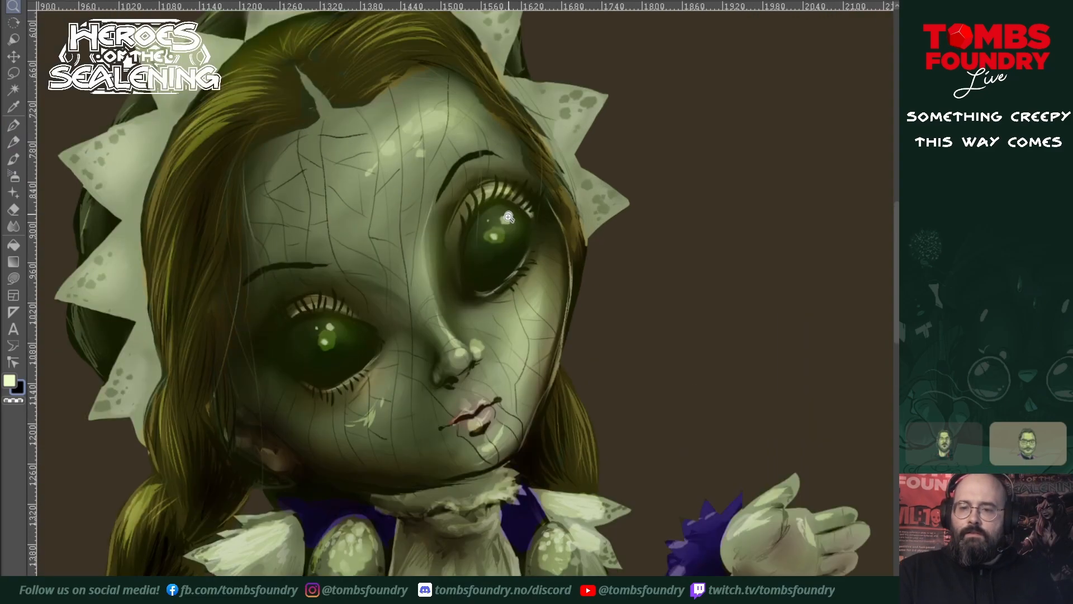
{"action": "left_click_drag", "start_coordinate": [504, 245], "coordinate": [555, 310]}
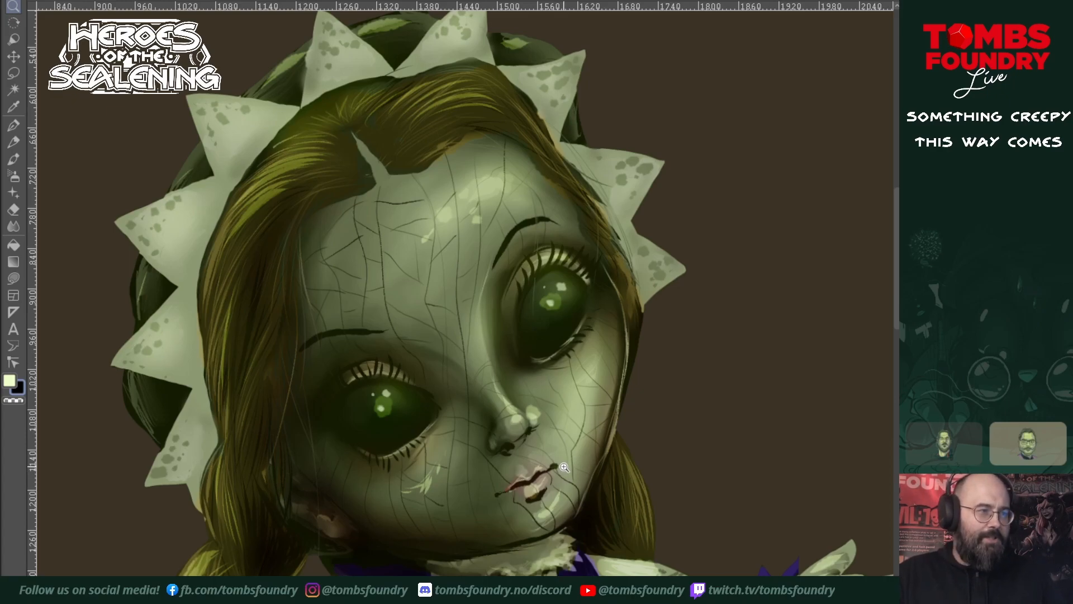
{"action": "key", "text": "p"}
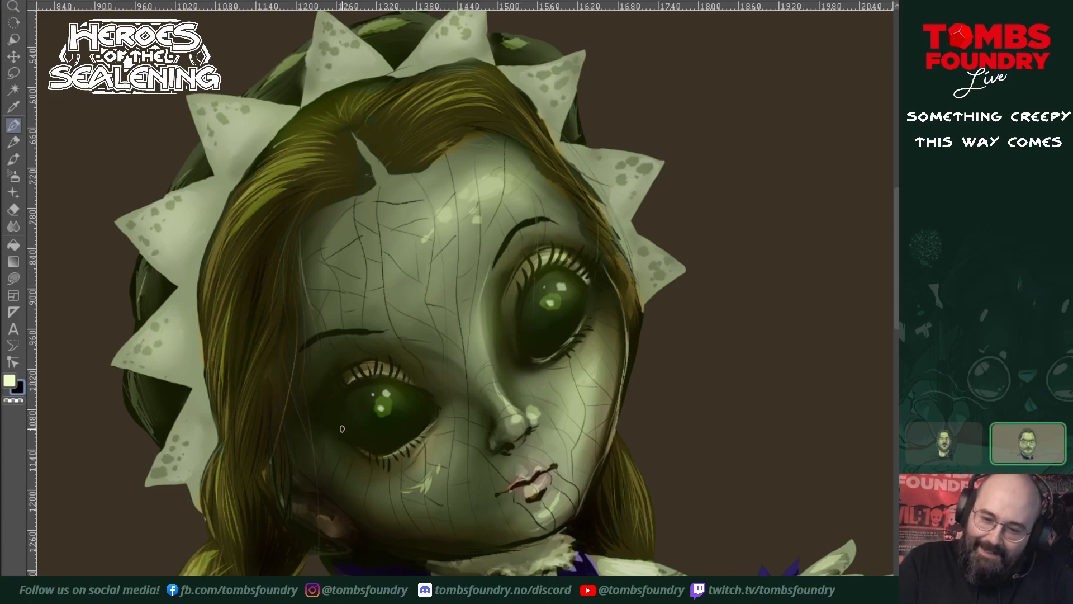
{"action": "key", "text": "z"}
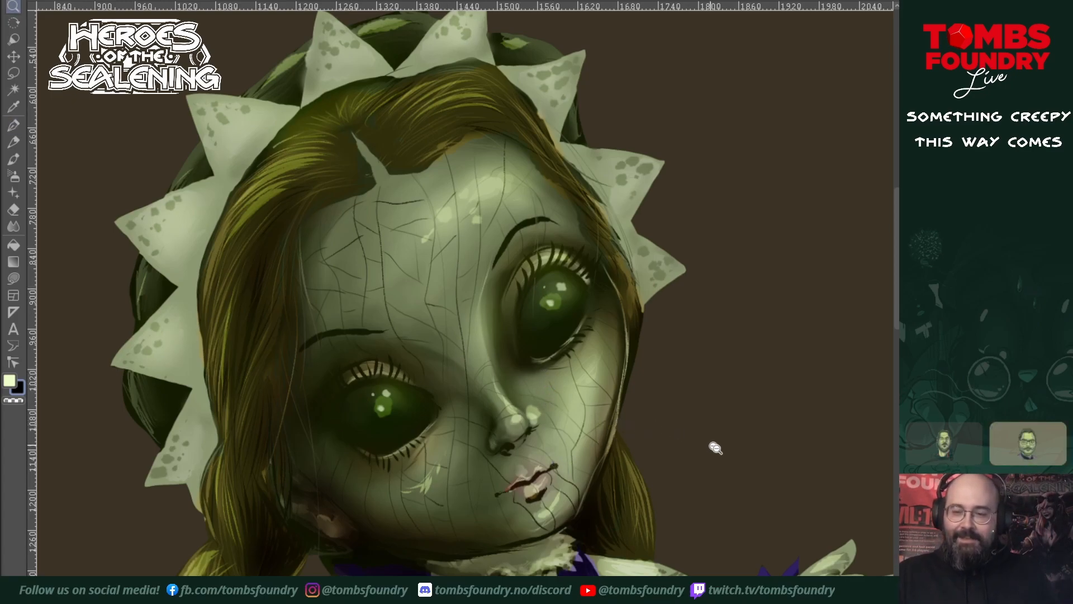
- Compare how the doll's face and eyes read from far away and at very close range
{"action": "scroll", "coordinate": [671, 443], "scroll_direction": "down", "scroll_amount": 10}
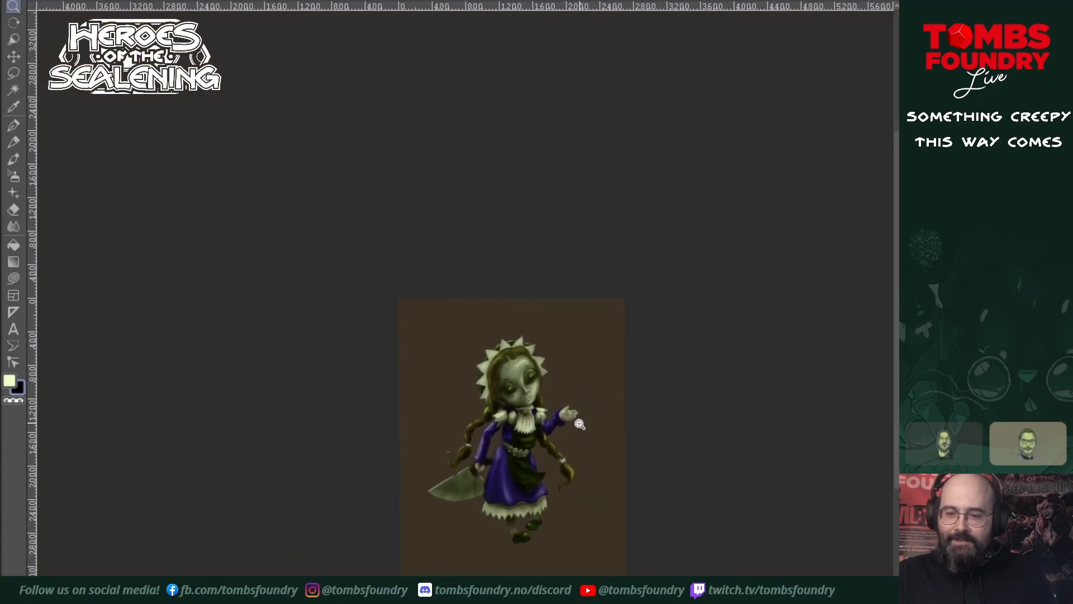
{"action": "scroll", "coordinate": [587, 420], "scroll_direction": "down", "scroll_amount": 8}
{"action": "scroll", "coordinate": [589, 419], "scroll_direction": "up", "scroll_amount": 6}
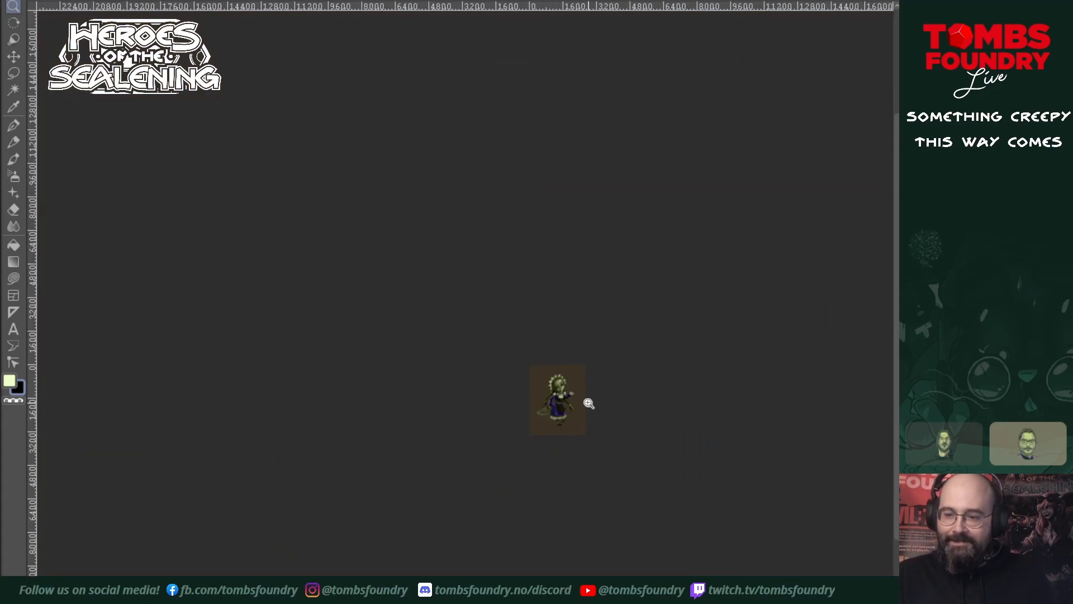
{"action": "scroll", "coordinate": [554, 414], "scroll_direction": "up", "scroll_amount": 2}
{"action": "scroll", "coordinate": [550, 417], "scroll_direction": "up", "scroll_amount": 8}
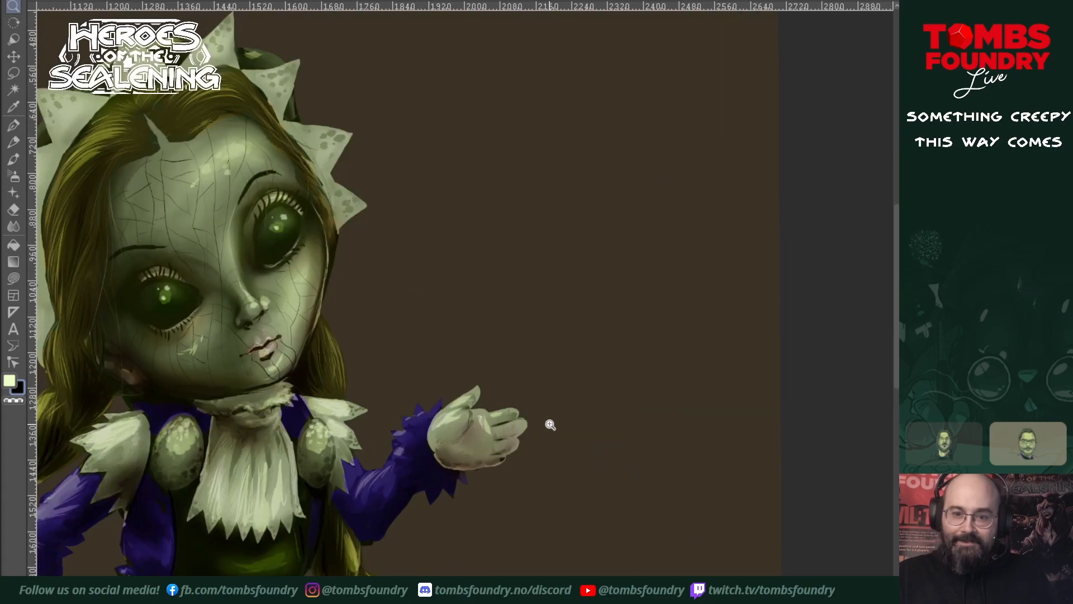
{"action": "scroll", "coordinate": [674, 434], "scroll_direction": "down", "scroll_amount": 6}
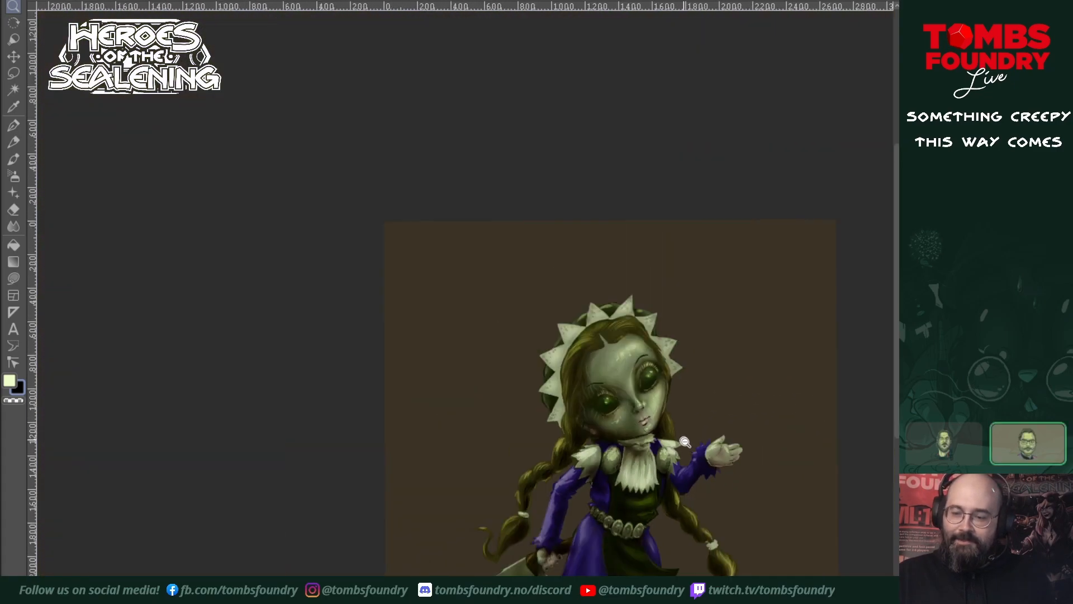
{"action": "scroll", "coordinate": [664, 419], "scroll_direction": "up", "scroll_amount": 8}
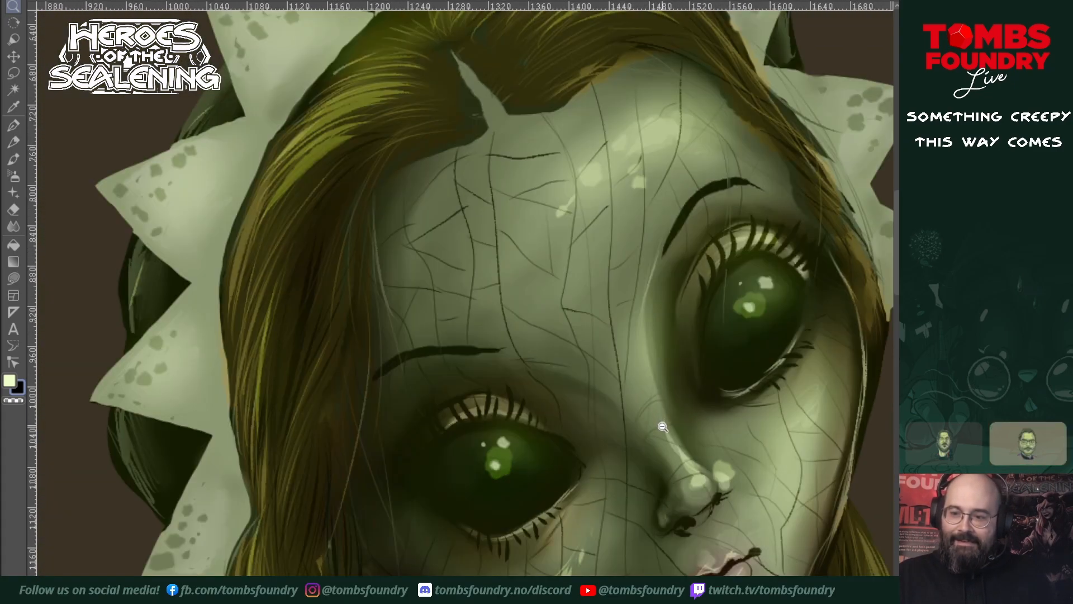
{"action": "scroll", "coordinate": [665, 423], "scroll_direction": "down", "scroll_amount": 6}
{"action": "scroll", "coordinate": [679, 421], "scroll_direction": "up", "scroll_amount": 5}
{"action": "scroll", "coordinate": [682, 421], "scroll_direction": "up", "scroll_amount": 3}
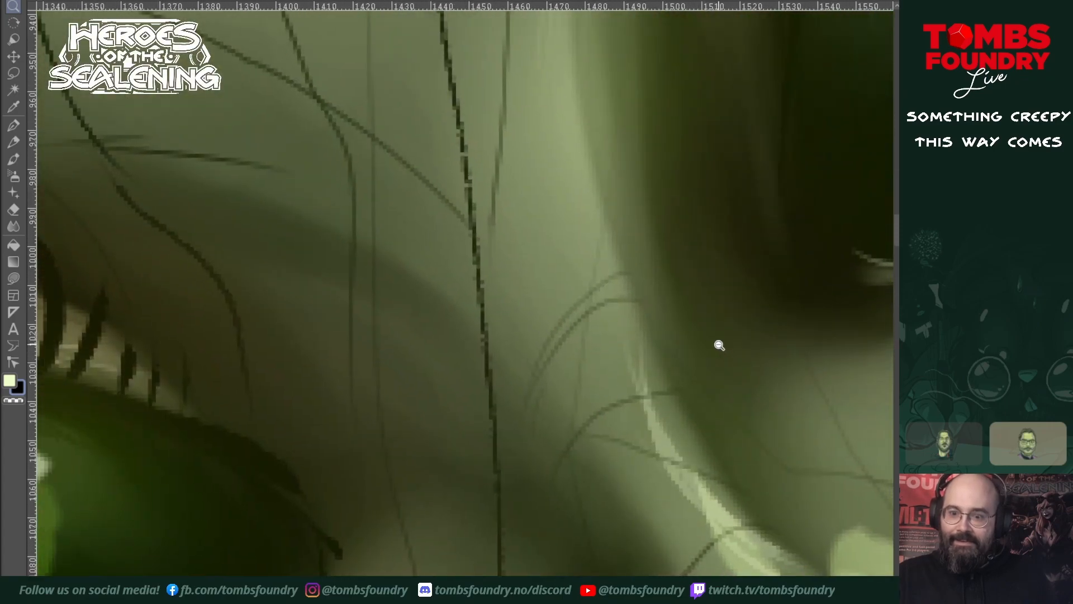
{"action": "scroll", "coordinate": [717, 345], "scroll_direction": "down", "scroll_amount": 6}
{"action": "scroll", "coordinate": [716, 345], "scroll_direction": "up", "scroll_amount": 5}
{"action": "scroll", "coordinate": [668, 367], "scroll_direction": "down", "scroll_amount": 5}
{"action": "scroll", "coordinate": [692, 362], "scroll_direction": "up", "scroll_amount": 6}
{"action": "scroll", "coordinate": [677, 402], "scroll_direction": "down", "scroll_amount": 6}
{"action": "scroll", "coordinate": [654, 442], "scroll_direction": "up", "scroll_amount": 5}
- Outline the doll's left-hand eye in black along its upper lid, inner corner and lower lid
{"action": "left_click_drag", "start_coordinate": [650, 447], "coordinate": [697, 359]}
{"action": "mouse_move", "coordinate": [743, 427]}
{"action": "left_mouse_down"}
{"action": "mouse_move", "coordinate": [659, 497]}
{"action": "mouse_move", "coordinate": [680, 494]}
{"action": "left_mouse_up"}
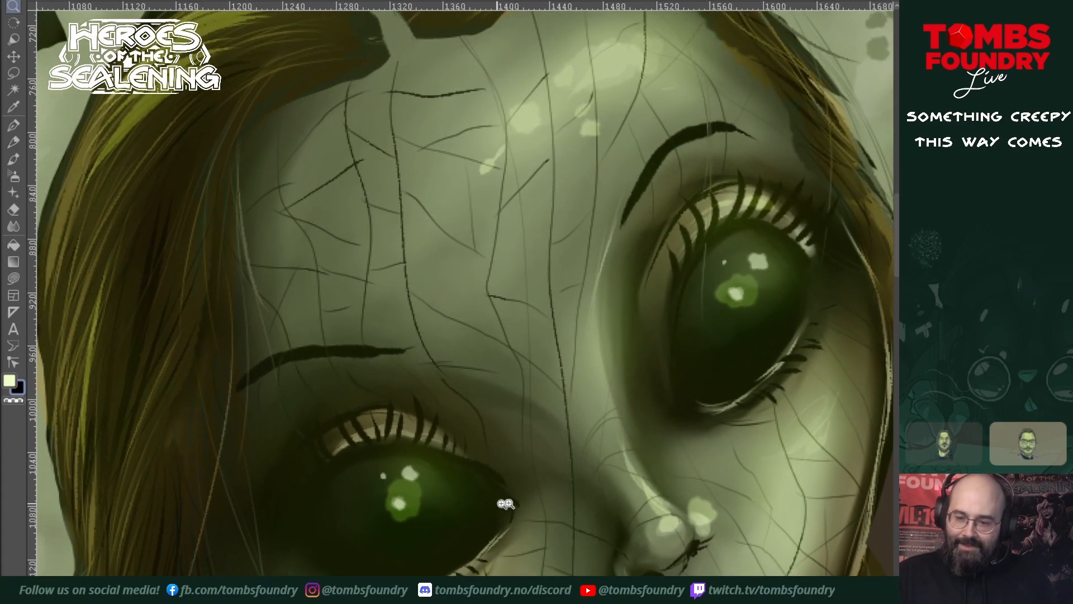
{"action": "key", "text": "p"}
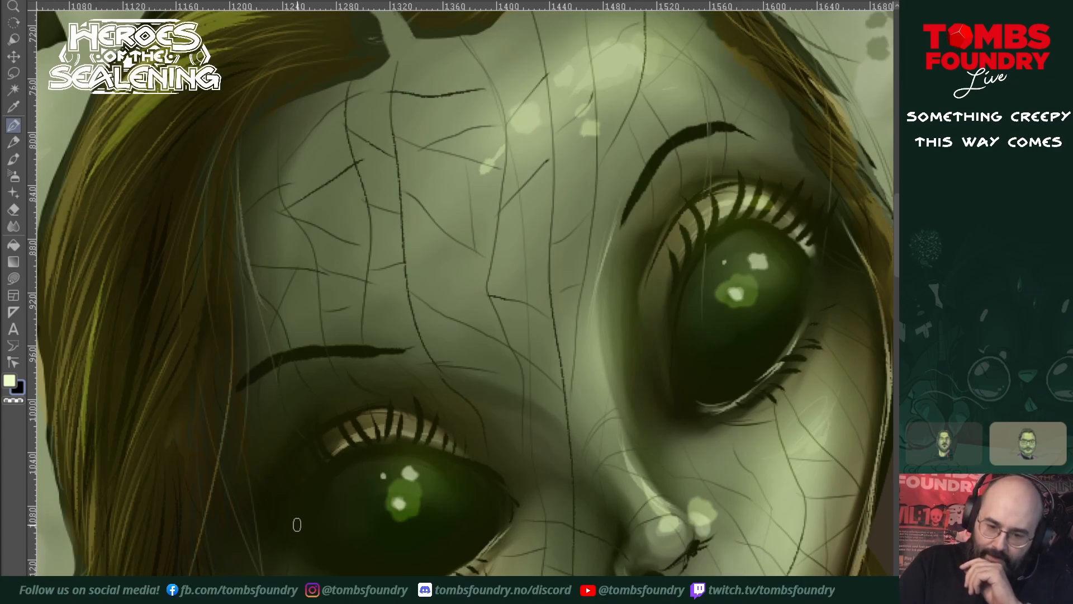
{"action": "left_click_drag", "start_coordinate": [292, 530], "coordinate": [329, 484]}
{"action": "left_click_drag", "start_coordinate": [289, 534], "coordinate": [357, 464]}
{"action": "left_click_drag", "start_coordinate": [309, 509], "coordinate": [373, 464]}
{"action": "mouse_move", "coordinate": [326, 493]}
{"action": "left_mouse_down"}
{"action": "mouse_move", "coordinate": [401, 459]}
{"action": "mouse_move", "coordinate": [348, 471]}
{"action": "mouse_move", "coordinate": [409, 455]}
{"action": "mouse_move", "coordinate": [353, 465]}
{"action": "mouse_move", "coordinate": [421, 459]}
{"action": "mouse_move", "coordinate": [389, 461]}
{"action": "mouse_move", "coordinate": [465, 473]}
{"action": "left_mouse_up"}
{"action": "mouse_move", "coordinate": [398, 458]}
{"action": "left_mouse_down"}
{"action": "mouse_move", "coordinate": [482, 475]}
{"action": "mouse_move", "coordinate": [452, 469]}
{"action": "mouse_move", "coordinate": [499, 491]}
{"action": "left_mouse_up"}
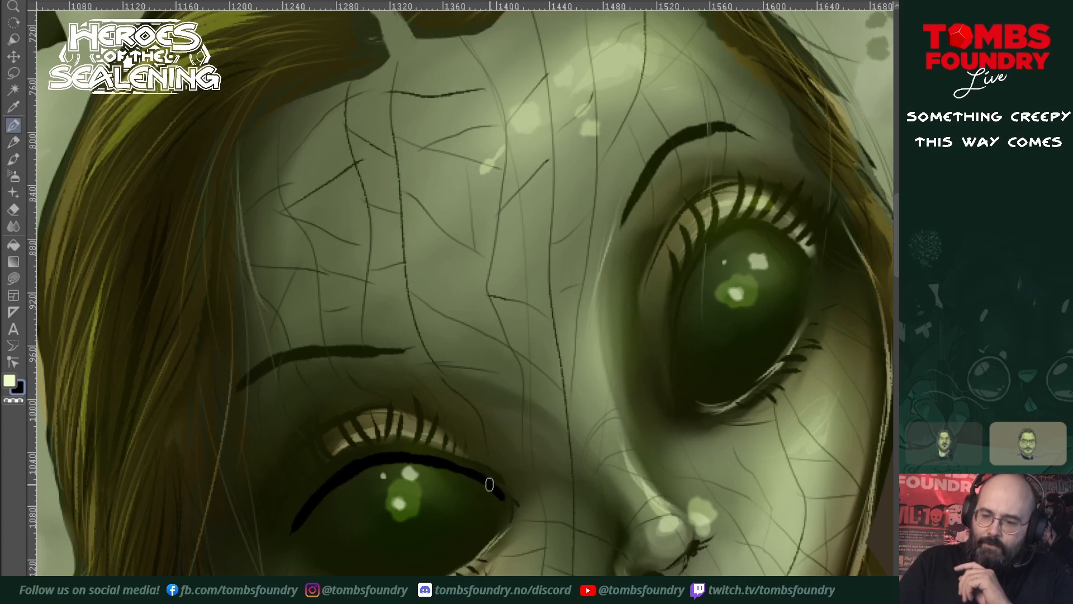
{"action": "left_click_drag", "start_coordinate": [502, 500], "coordinate": [459, 559]}
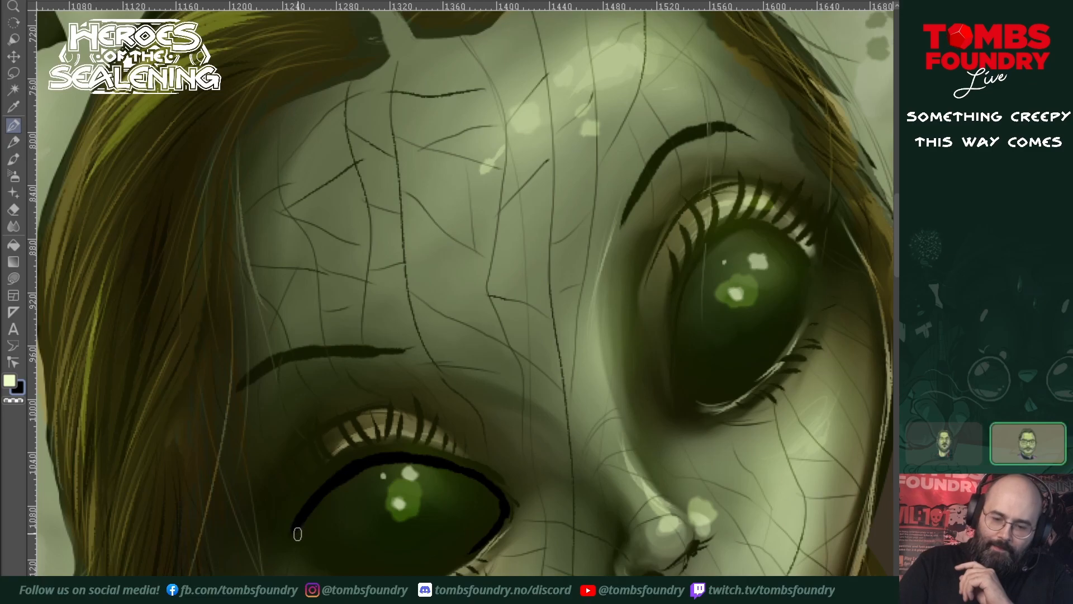
{"action": "left_click_drag", "start_coordinate": [292, 531], "coordinate": [347, 566]}
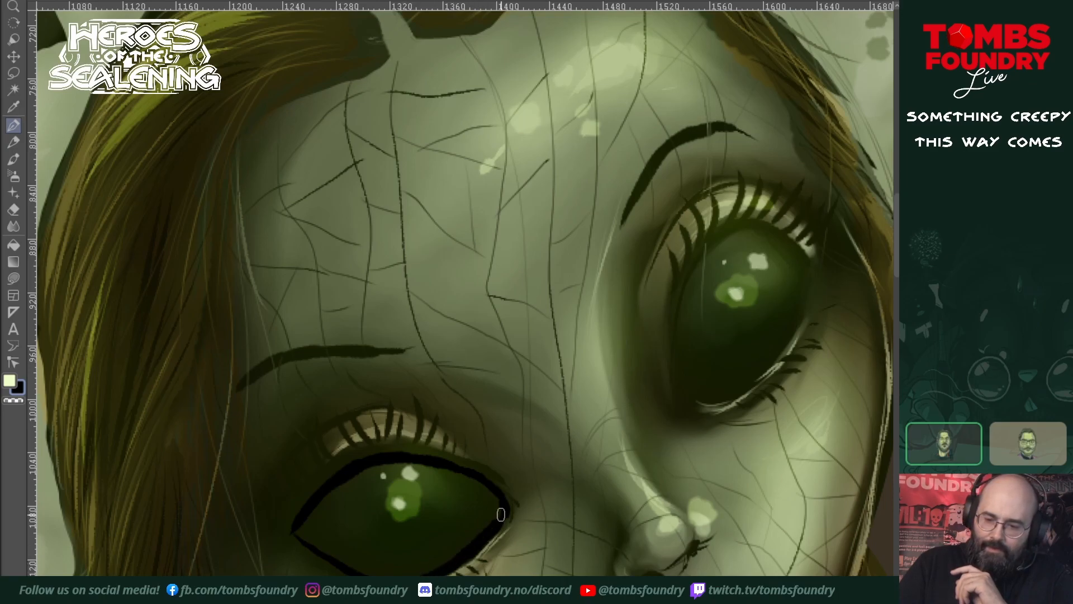
- Fill the outlined eye solid black over its green highlights, and paint the other eye solid black as well
{"action": "mouse_move", "coordinate": [296, 529]}
{"action": "left_mouse_down"}
{"action": "mouse_move", "coordinate": [402, 573]}
{"action": "mouse_move", "coordinate": [351, 565]}
{"action": "mouse_move", "coordinate": [376, 574]}
{"action": "mouse_move", "coordinate": [430, 571]}
{"action": "mouse_move", "coordinate": [476, 537]}
{"action": "left_mouse_up"}
{"action": "left_click_drag", "start_coordinate": [414, 572], "coordinate": [467, 540]}
{"action": "mouse_move", "coordinate": [467, 539]}
{"action": "left_mouse_down"}
{"action": "mouse_move", "coordinate": [332, 488]}
{"action": "mouse_move", "coordinate": [303, 530]}
{"action": "mouse_move", "coordinate": [385, 470]}
{"action": "mouse_move", "coordinate": [316, 532]}
{"action": "mouse_move", "coordinate": [321, 515]}
{"action": "mouse_move", "coordinate": [314, 535]}
{"action": "mouse_move", "coordinate": [369, 564]}
{"action": "mouse_move", "coordinate": [425, 567]}
{"action": "mouse_move", "coordinate": [496, 508]}
{"action": "mouse_move", "coordinate": [440, 478]}
{"action": "mouse_move", "coordinate": [390, 475]}
{"action": "mouse_move", "coordinate": [338, 508]}
{"action": "mouse_move", "coordinate": [324, 534]}
{"action": "mouse_move", "coordinate": [403, 480]}
{"action": "mouse_move", "coordinate": [380, 486]}
{"action": "mouse_move", "coordinate": [332, 542]}
{"action": "mouse_move", "coordinate": [423, 483]}
{"action": "mouse_move", "coordinate": [354, 515]}
{"action": "mouse_move", "coordinate": [436, 503]}
{"action": "left_mouse_up"}
{"action": "key", "text": "s"}
{"action": "mouse_move", "coordinate": [346, 553]}
{"action": "left_mouse_down"}
{"action": "mouse_move", "coordinate": [414, 568]}
{"action": "mouse_move", "coordinate": [499, 521]}
{"action": "mouse_move", "coordinate": [491, 491]}
{"action": "mouse_move", "coordinate": [364, 483]}
{"action": "mouse_move", "coordinate": [335, 507]}
{"action": "left_mouse_up"}
{"action": "left_click_drag", "start_coordinate": [626, 496], "coordinate": [535, 541]}
{"action": "mouse_move", "coordinate": [603, 424]}
{"action": "left_mouse_down"}
{"action": "mouse_move", "coordinate": [609, 441]}
{"action": "mouse_move", "coordinate": [584, 383]}
{"action": "mouse_move", "coordinate": [594, 328]}
{"action": "mouse_move", "coordinate": [639, 275]}
{"action": "mouse_move", "coordinate": [696, 280]}
{"action": "mouse_move", "coordinate": [717, 309]}
{"action": "mouse_move", "coordinate": [694, 394]}
{"action": "mouse_move", "coordinate": [652, 432]}
{"action": "mouse_move", "coordinate": [612, 442]}
{"action": "left_mouse_up"}
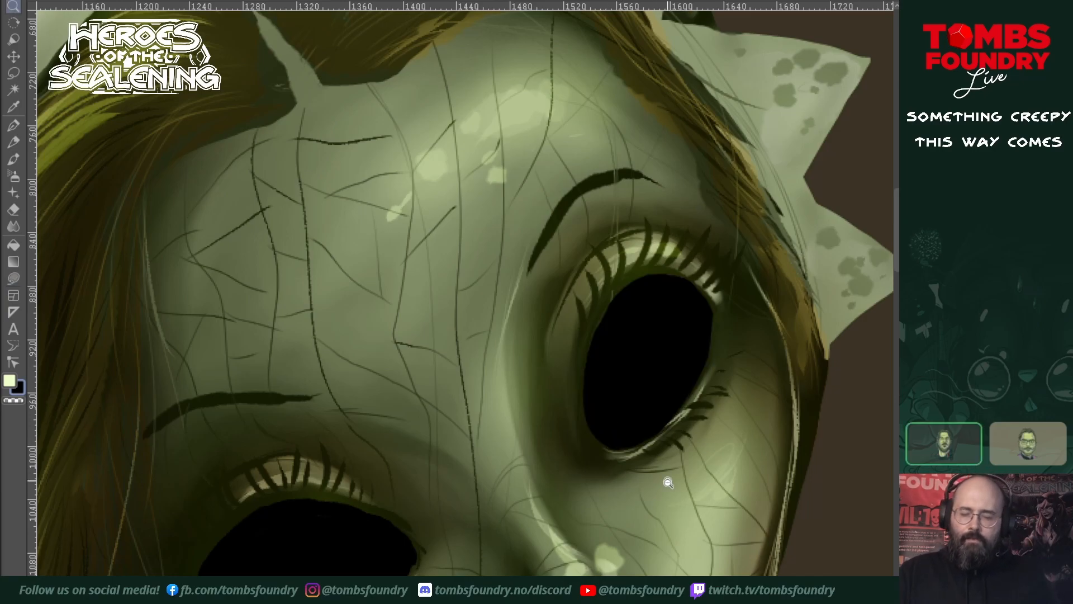
- Airbrush a small glowing yellow pupil into the centre of each black eye
{"action": "scroll", "coordinate": [678, 494], "scroll_direction": "down", "scroll_amount": 7}
{"action": "left_click_drag", "start_coordinate": [693, 505], "coordinate": [565, 385]}
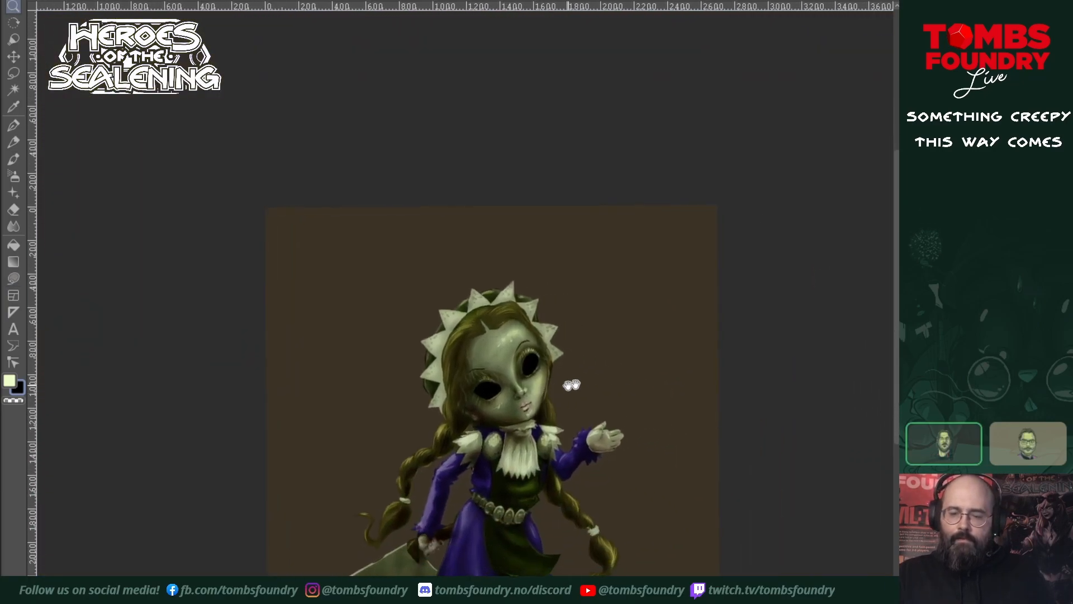
{"action": "left_click_drag", "start_coordinate": [619, 454], "coordinate": [606, 407]}
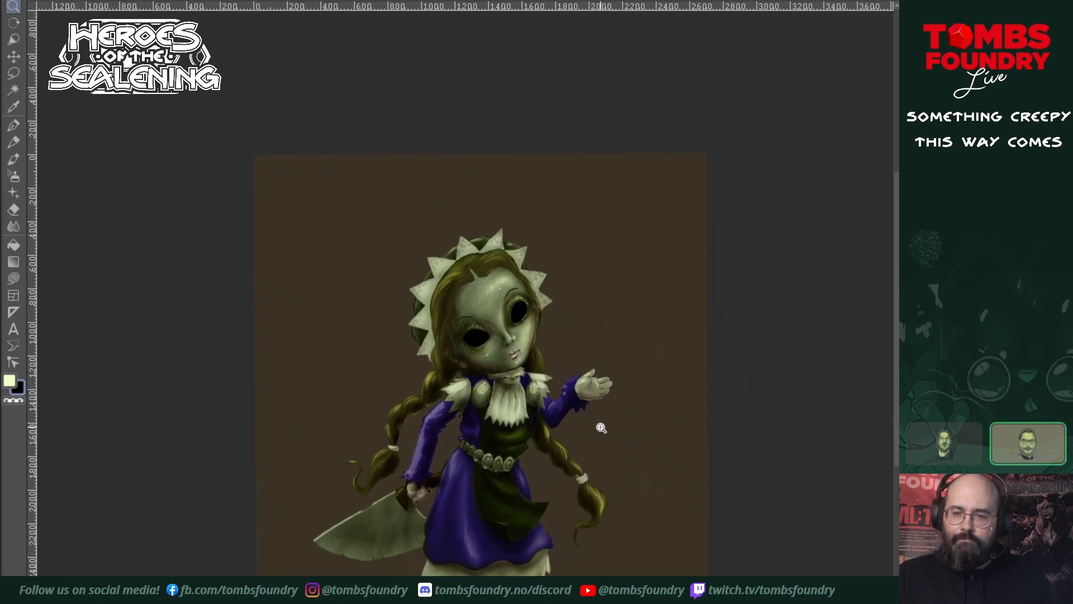
{"action": "left_click", "coordinate": [506, 317]}
{"action": "left_click", "coordinate": [517, 326]}
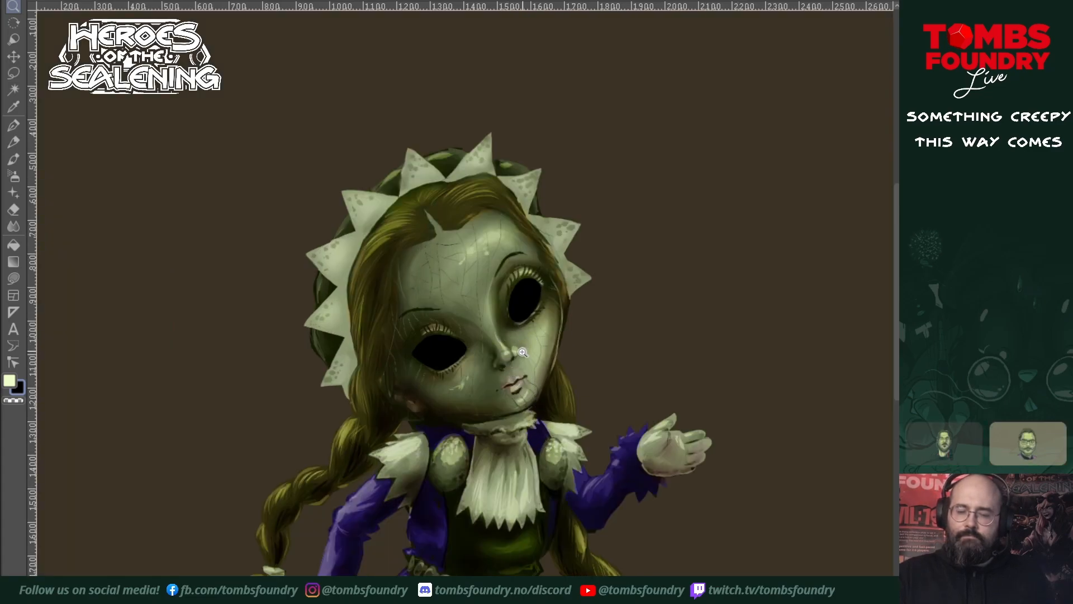
{"action": "left_click", "coordinate": [522, 351]}
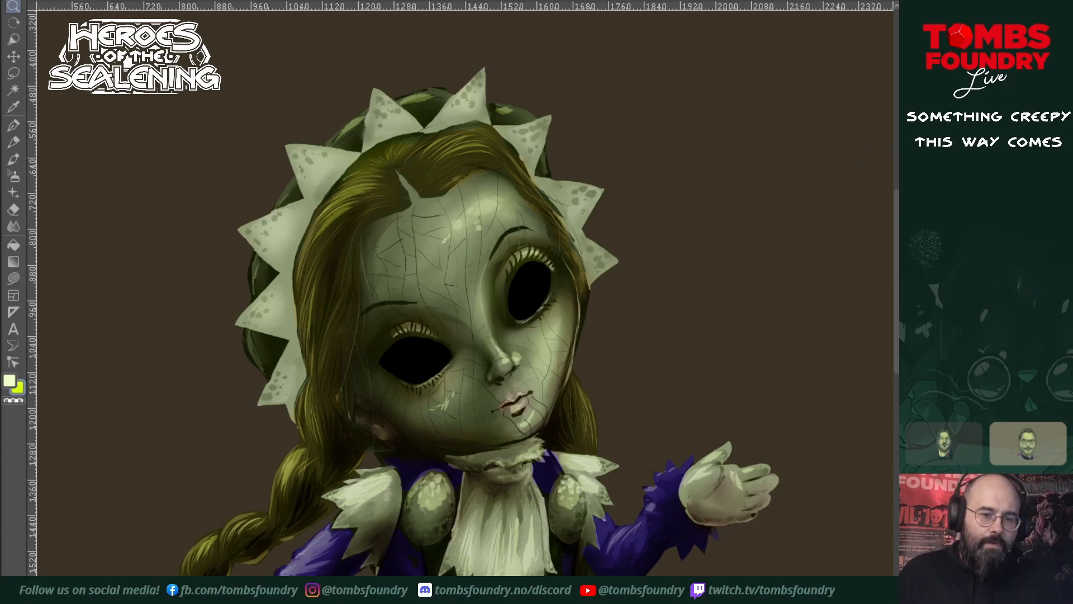
{"action": "left_click", "coordinate": [15, 181]}
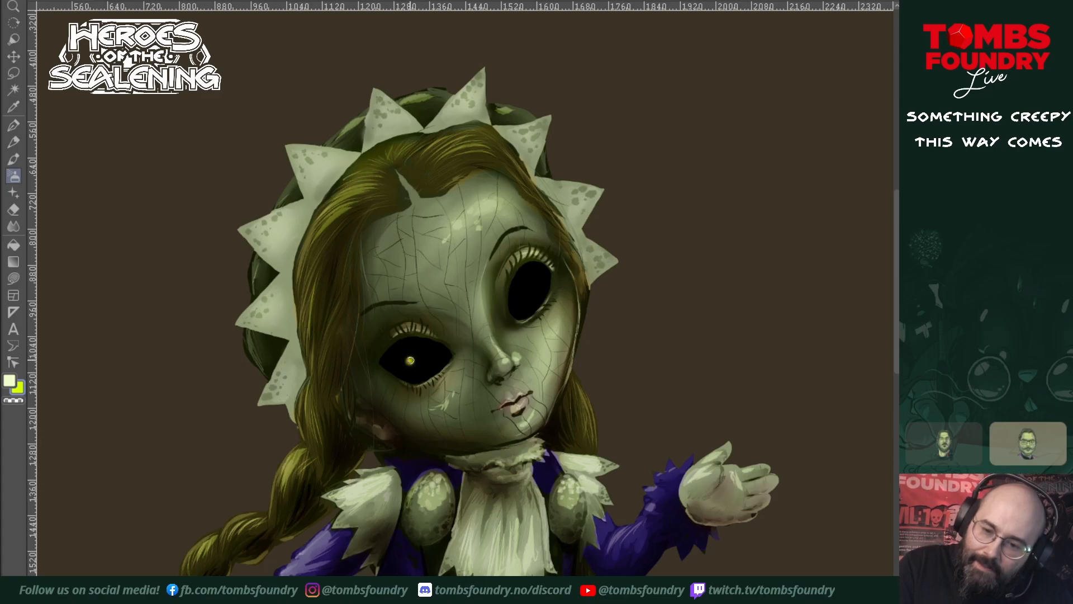
{"action": "left_click", "coordinate": [534, 285]}
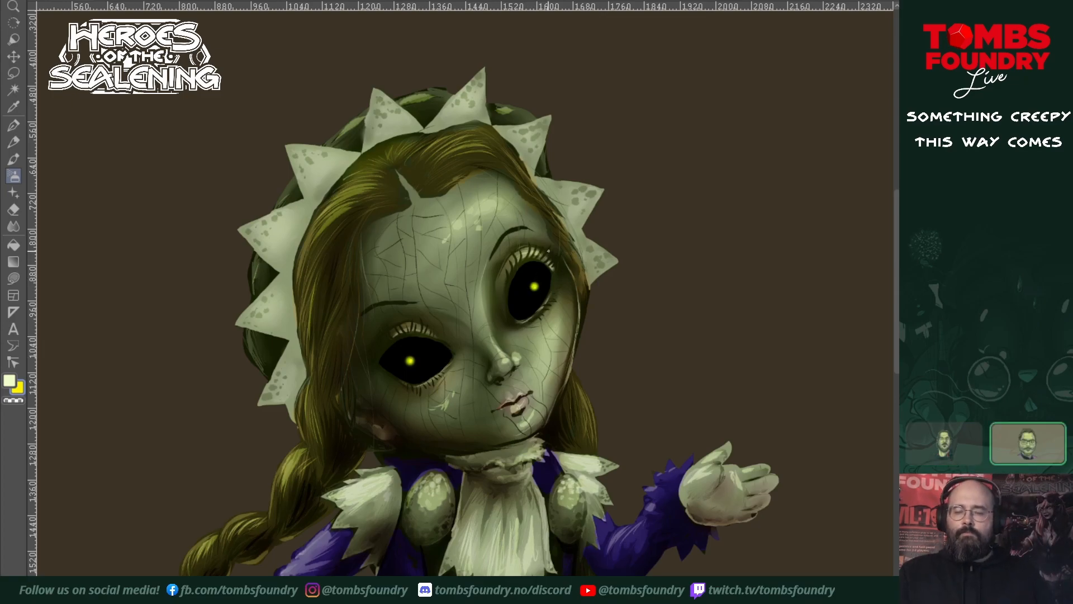
- Lasso the glowing pupil in the doll's right-hand eye and move it slightly down and inward toward the nose
{"action": "key", "text": "f"}
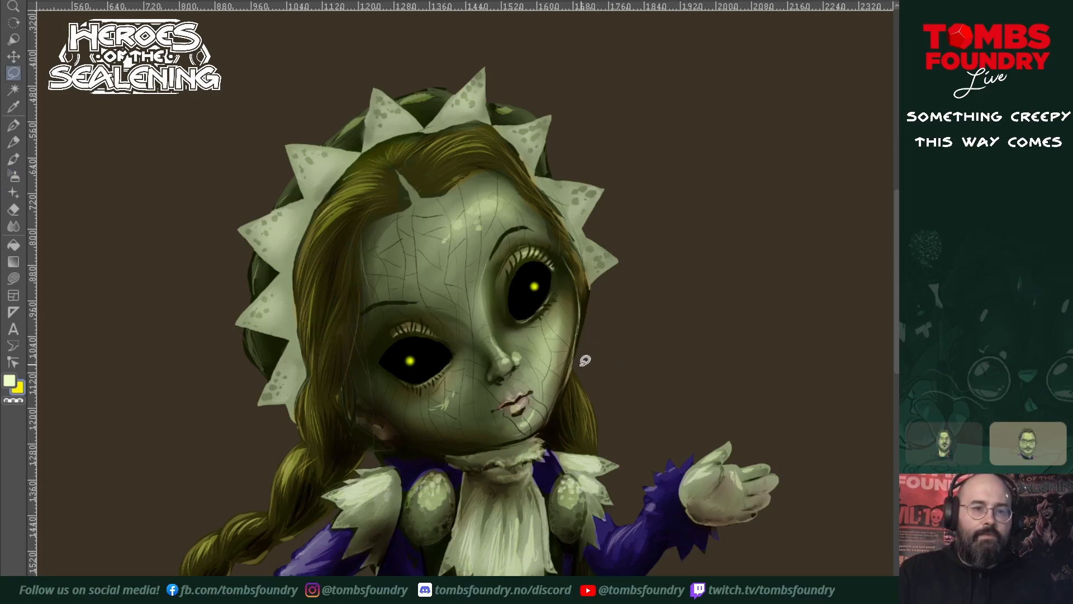
{"action": "mouse_move", "coordinate": [541, 263]}
{"action": "left_mouse_down"}
{"action": "mouse_move", "coordinate": [517, 281]}
{"action": "mouse_move", "coordinate": [558, 268]}
{"action": "left_mouse_up"}
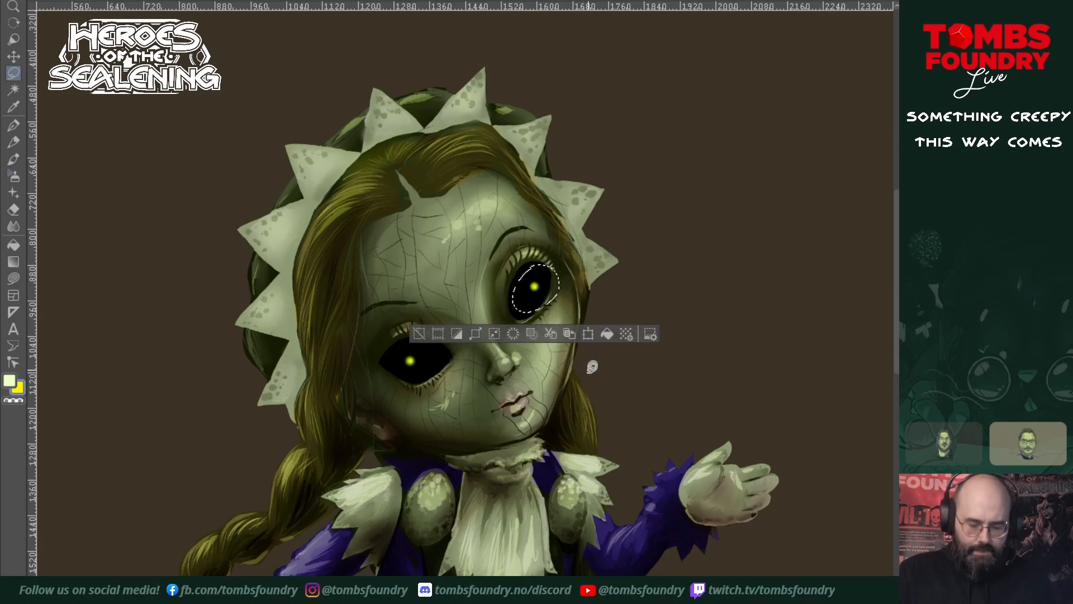
{"action": "key", "text": "t"}
{"action": "left_click_drag", "start_coordinate": [537, 290], "coordinate": [528, 298]}
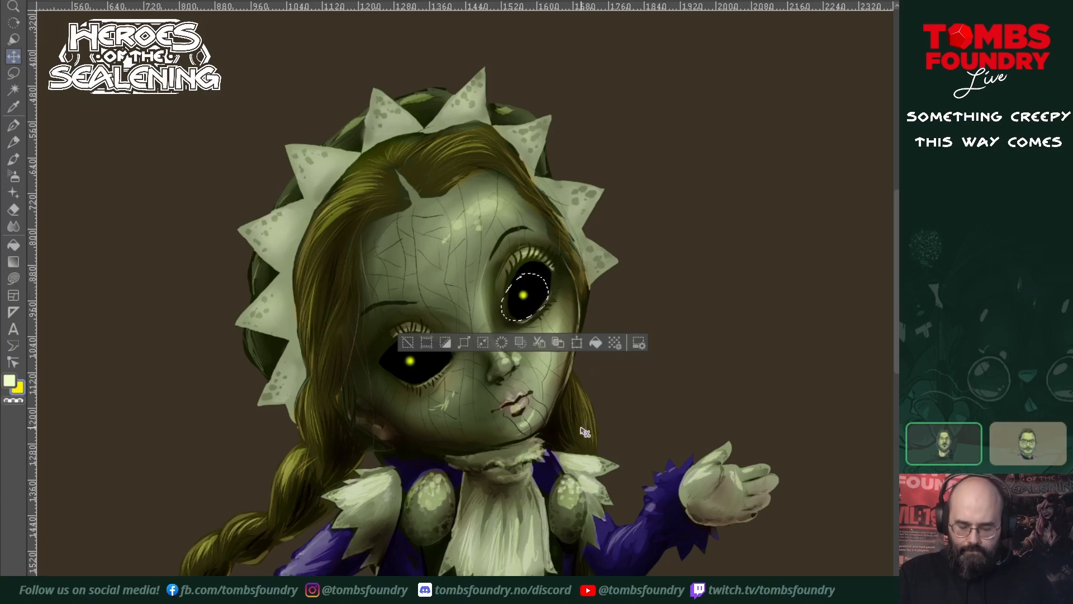
- Lasso the glowing pupil in the doll's left-hand eye, move it inward toward the nose, and clear the selection
{"action": "key", "text": "l"}
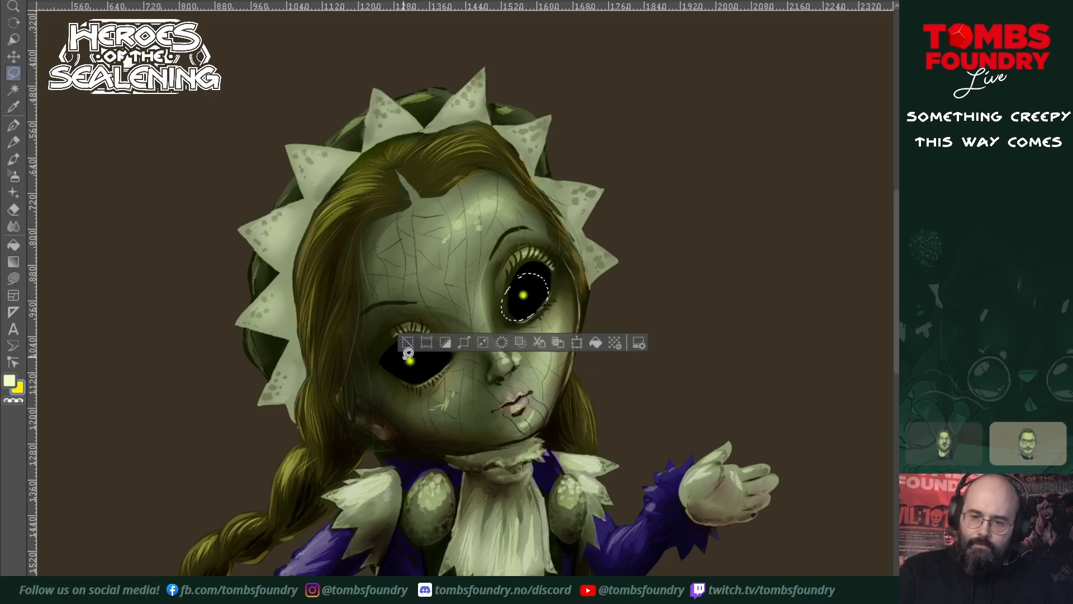
{"action": "mouse_move", "coordinate": [386, 335]}
{"action": "left_mouse_down"}
{"action": "mouse_move", "coordinate": [404, 397]}
{"action": "mouse_move", "coordinate": [417, 329]}
{"action": "left_mouse_up"}
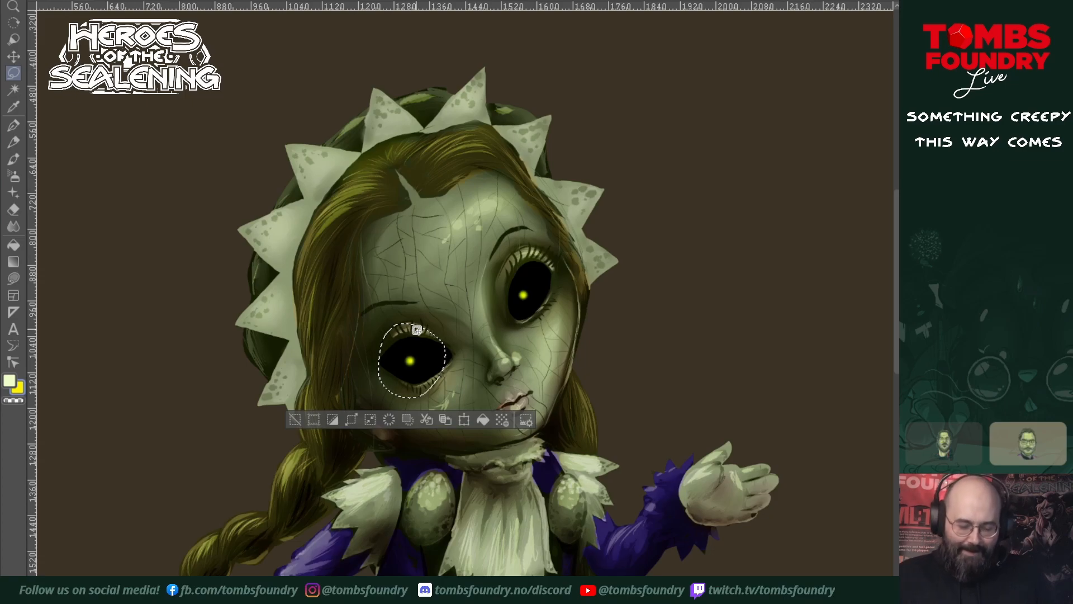
{"action": "key", "text": "t"}
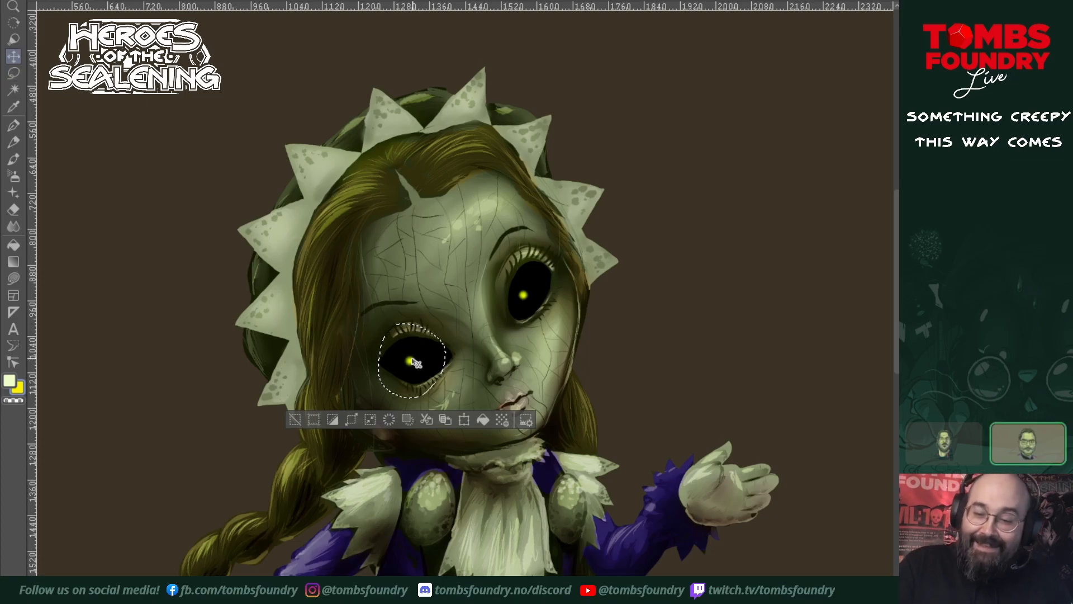
{"action": "left_click_drag", "start_coordinate": [414, 362], "coordinate": [429, 364]}
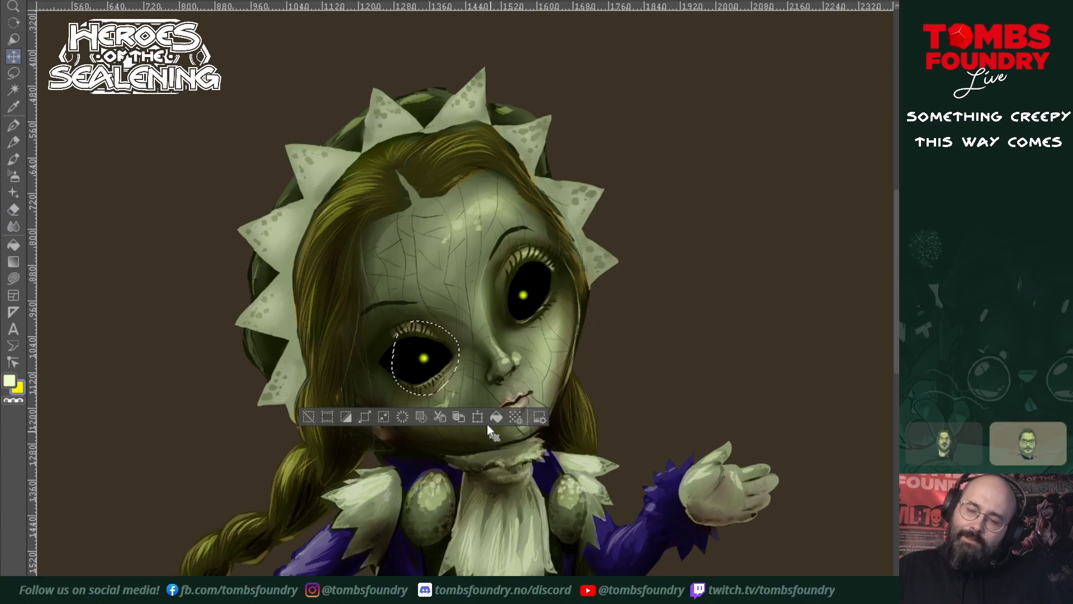
{"action": "left_click_drag", "start_coordinate": [429, 360], "coordinate": [432, 359]}
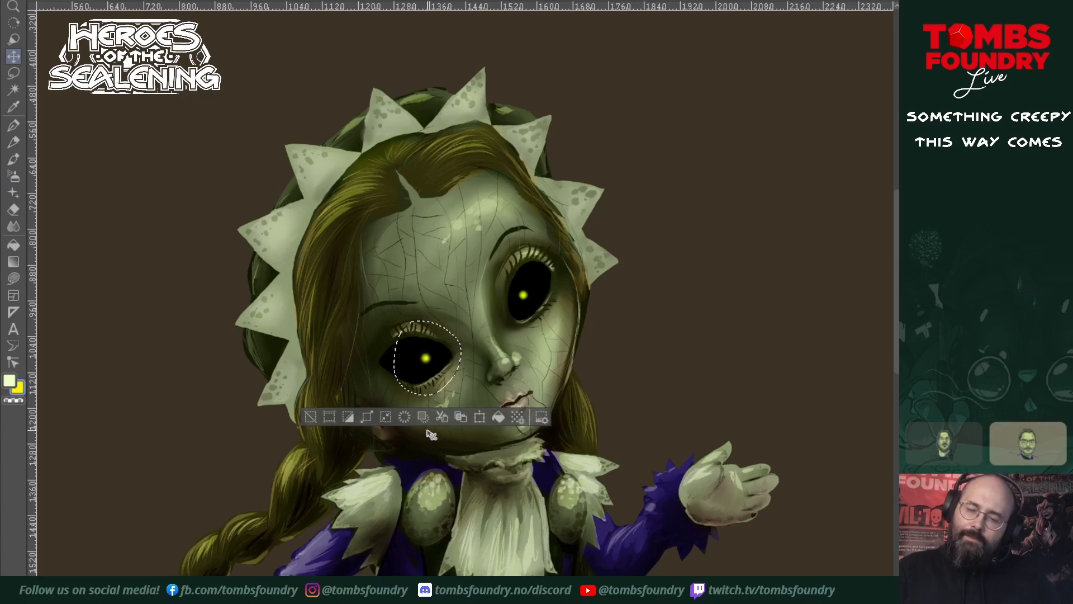
{"action": "key", "text": "ctrl+shift+a"}
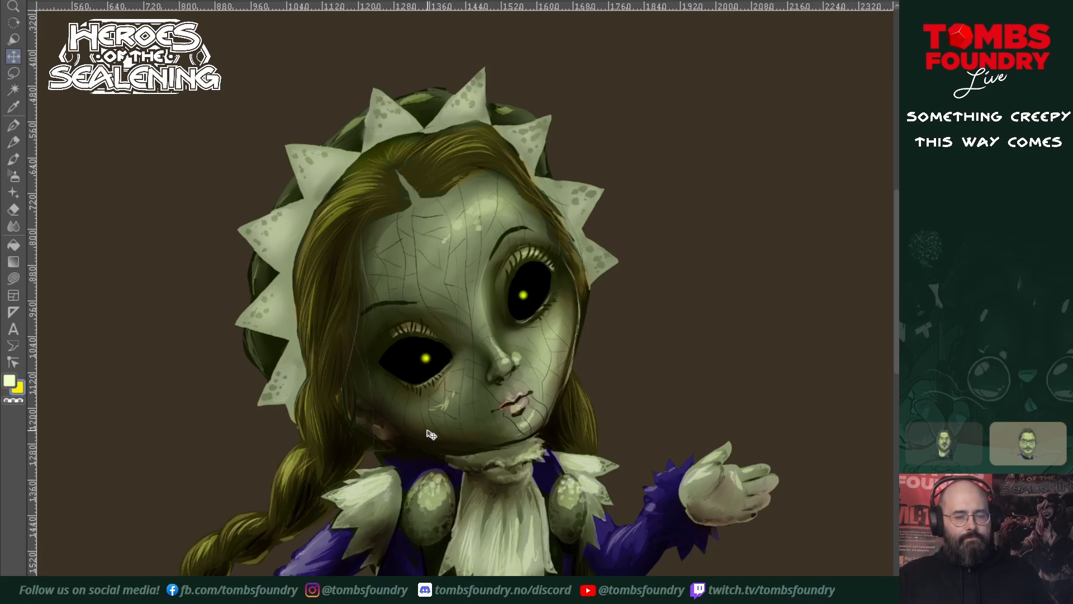
- Scale both glowing pupils down to less than half size and reposition one inside each black eye
{"action": "key", "text": "ctrl+t"}
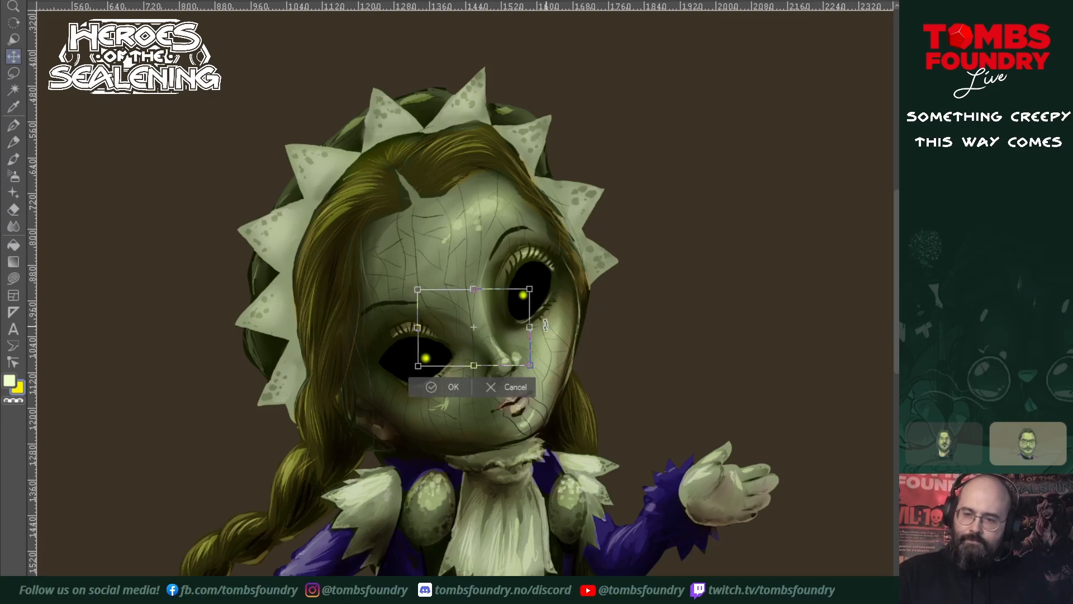
{"action": "left_click_drag", "start_coordinate": [530, 289], "coordinate": [459, 349]}
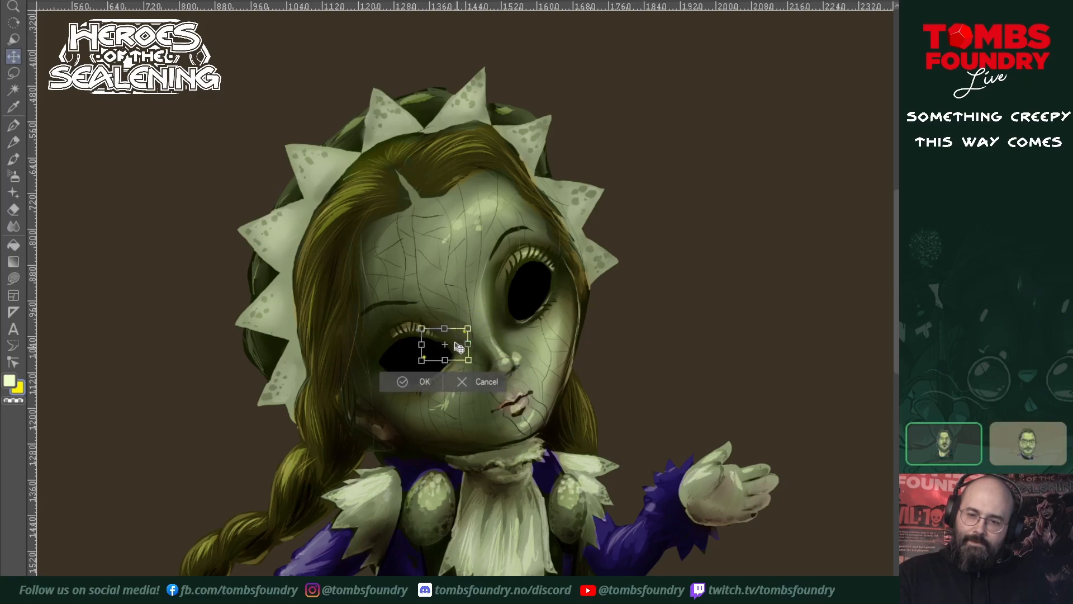
{"action": "key", "text": "Return"}
{"action": "key", "text": "m"}
{"action": "mouse_move", "coordinate": [463, 313]}
{"action": "left_mouse_down"}
{"action": "mouse_move", "coordinate": [478, 329]}
{"action": "mouse_move", "coordinate": [463, 313]}
{"action": "mouse_move", "coordinate": [499, 326]}
{"action": "mouse_move", "coordinate": [522, 304]}
{"action": "left_mouse_up"}
{"action": "key", "text": "t"}
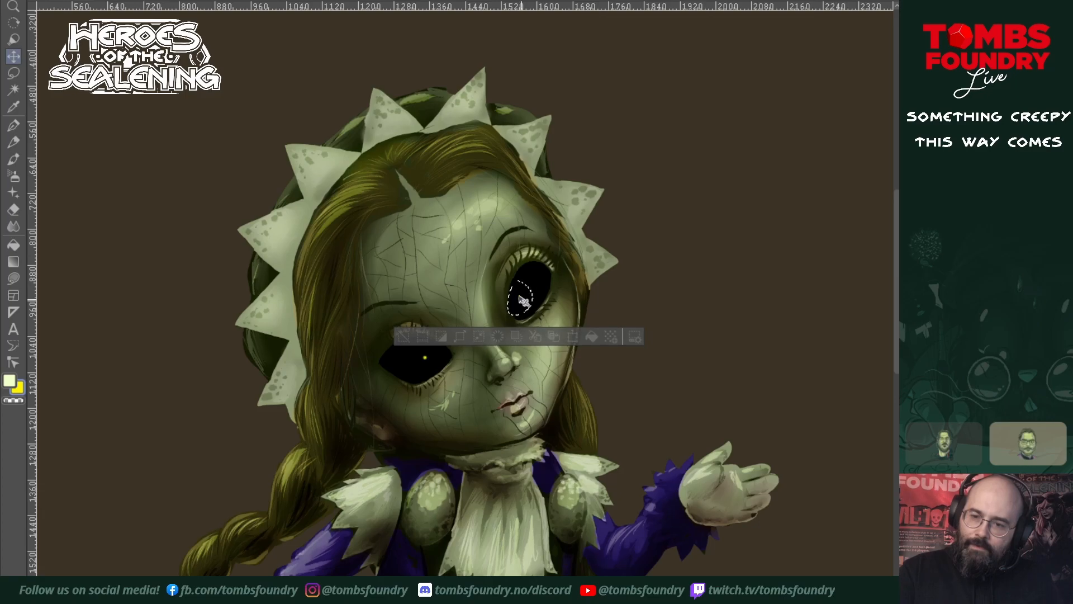
{"action": "key", "text": "ctrl+shift+a"}
- Review the whole doll figure from a distance to judge how the smaller pupils read
{"action": "key", "text": "z"}
{"action": "left_click", "coordinate": [650, 452], "text": "alt"}
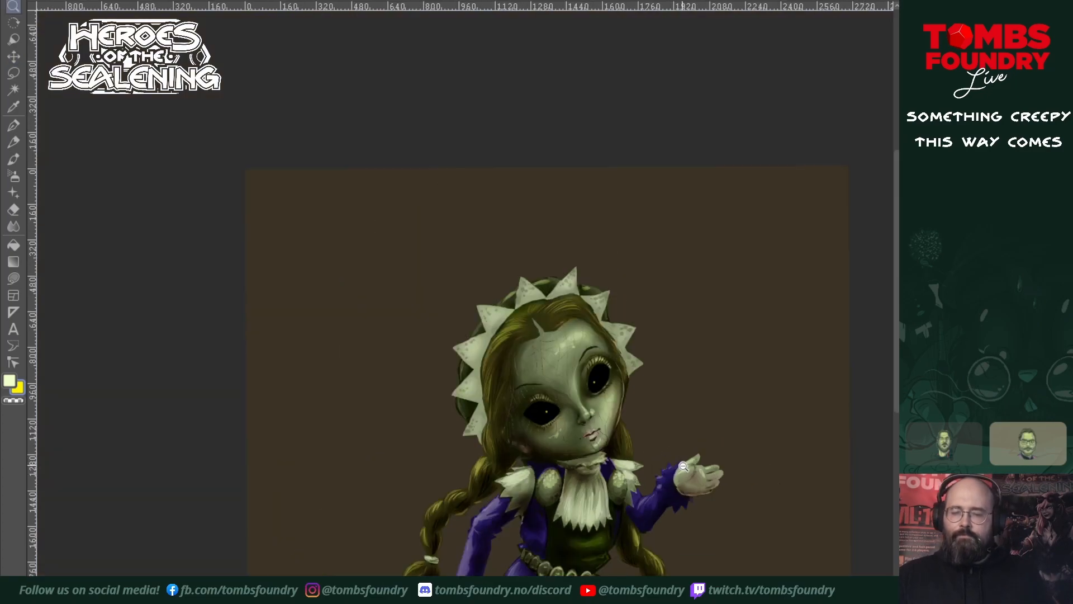
{"action": "left_click", "coordinate": [682, 476], "text": "alt"}
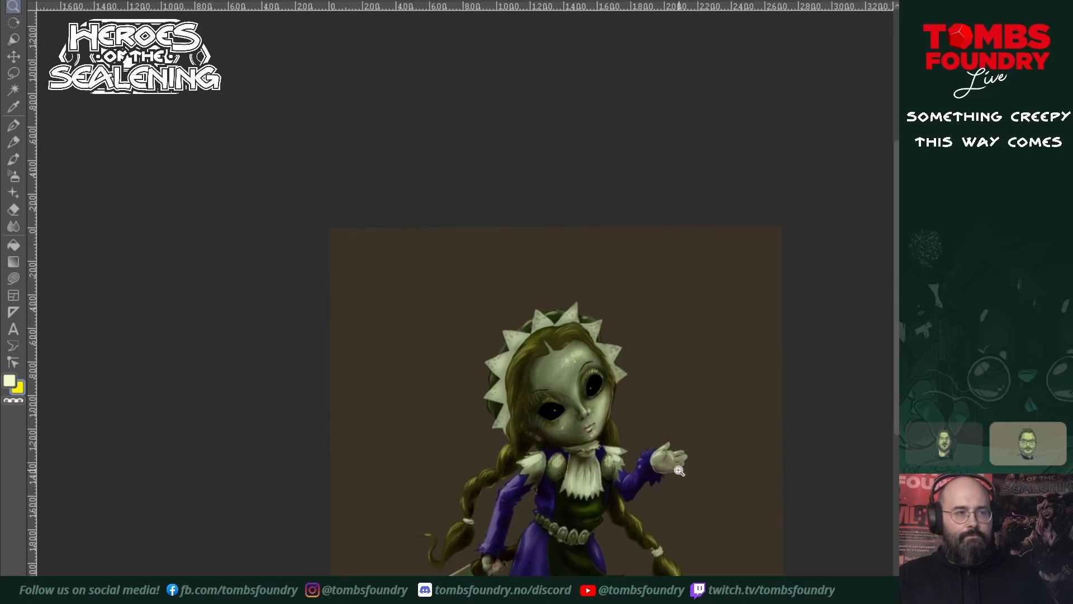
{"action": "left_click_drag", "start_coordinate": [679, 471], "coordinate": [642, 292]}
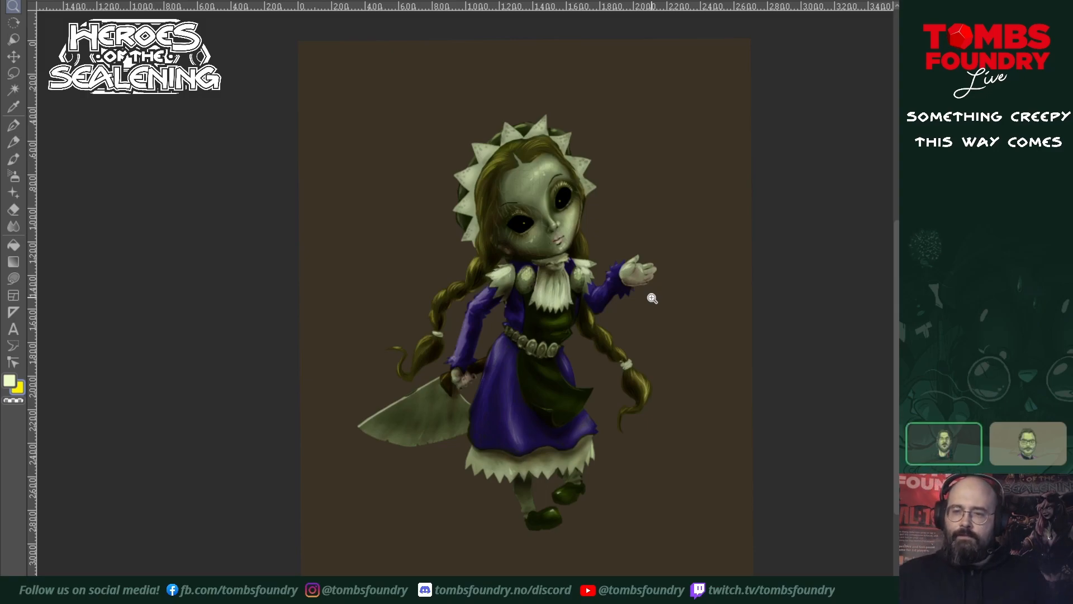
- Soften the hard outer edges of both black eyes with the Blend tool so they merge into the surrounding skin
{"action": "left_click", "coordinate": [562, 195]}
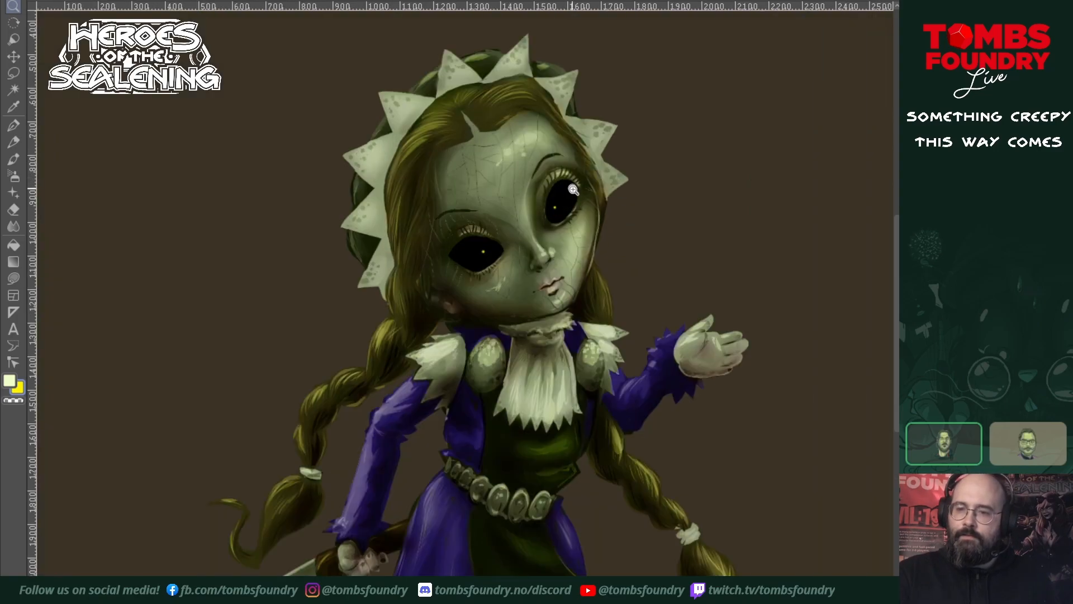
{"action": "left_click_drag", "start_coordinate": [556, 302], "coordinate": [563, 369]}
{"action": "left_click", "coordinate": [470, 308]}
{"action": "left_click_drag", "start_coordinate": [490, 322], "coordinate": [460, 382]}
{"action": "left_click", "coordinate": [458, 383]}
{"action": "left_click_drag", "start_coordinate": [506, 412], "coordinate": [511, 427]}
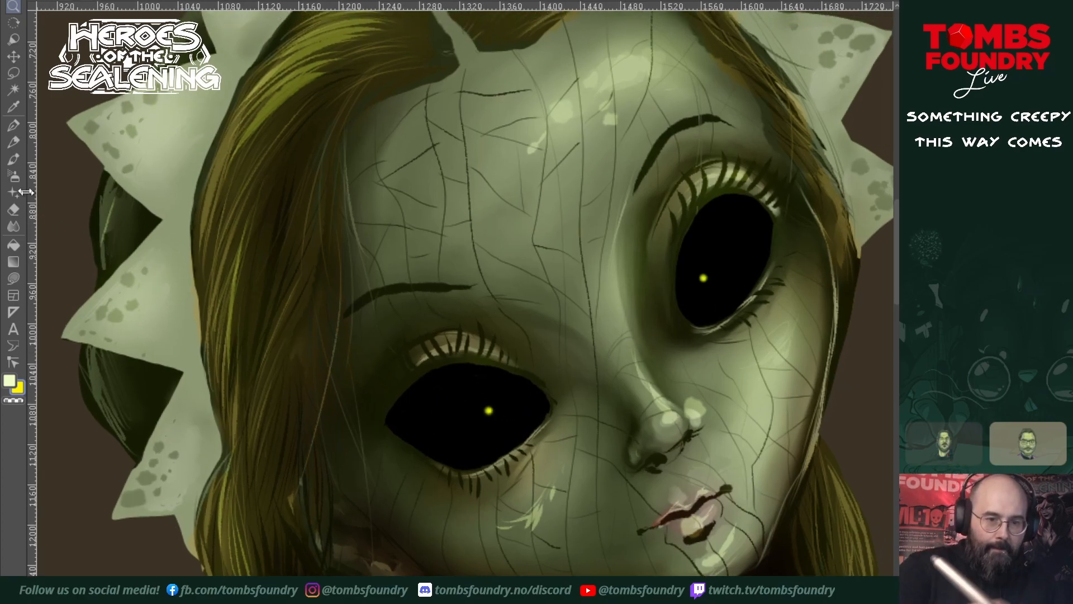
{"action": "left_click", "coordinate": [14, 227]}
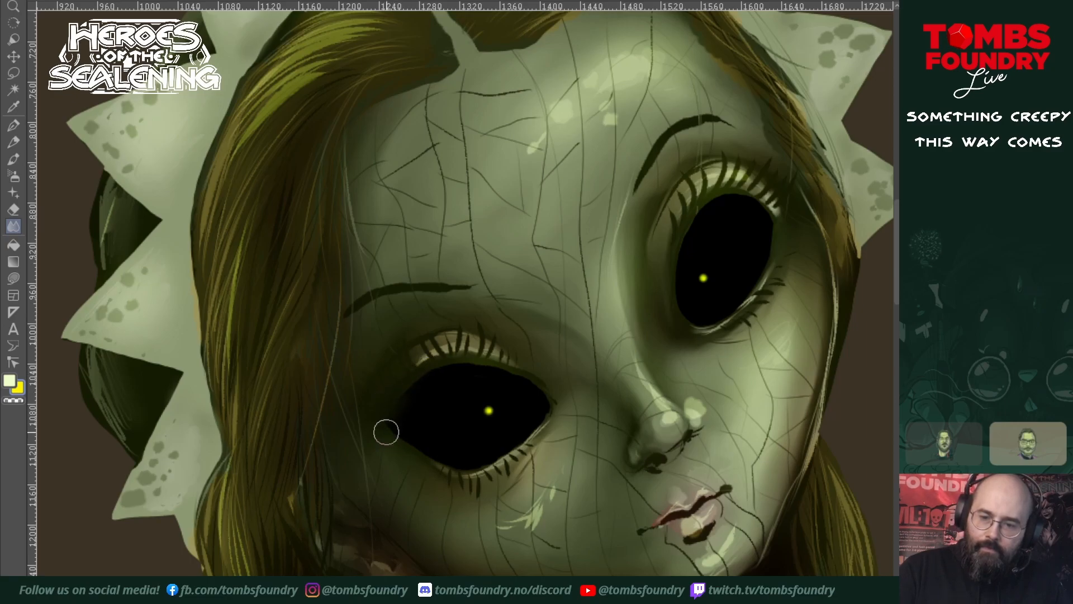
{"action": "mouse_move", "coordinate": [385, 427]}
{"action": "left_mouse_down"}
{"action": "mouse_move", "coordinate": [423, 467]}
{"action": "mouse_move", "coordinate": [434, 467]}
{"action": "mouse_move", "coordinate": [404, 443]}
{"action": "mouse_move", "coordinate": [455, 477]}
{"action": "left_mouse_up"}
{"action": "mouse_move", "coordinate": [410, 449]}
{"action": "left_mouse_down"}
{"action": "mouse_move", "coordinate": [478, 477]}
{"action": "mouse_move", "coordinate": [429, 463]}
{"action": "mouse_move", "coordinate": [496, 466]}
{"action": "mouse_move", "coordinate": [483, 473]}
{"action": "mouse_move", "coordinate": [472, 474]}
{"action": "mouse_move", "coordinate": [532, 438]}
{"action": "mouse_move", "coordinate": [488, 474]}
{"action": "mouse_move", "coordinate": [544, 420]}
{"action": "mouse_move", "coordinate": [522, 449]}
{"action": "mouse_move", "coordinate": [551, 411]}
{"action": "mouse_move", "coordinate": [551, 389]}
{"action": "mouse_move", "coordinate": [554, 398]}
{"action": "mouse_move", "coordinate": [535, 372]}
{"action": "mouse_move", "coordinate": [551, 390]}
{"action": "mouse_move", "coordinate": [475, 353]}
{"action": "mouse_move", "coordinate": [507, 367]}
{"action": "mouse_move", "coordinate": [440, 358]}
{"action": "mouse_move", "coordinate": [469, 357]}
{"action": "mouse_move", "coordinate": [396, 396]}
{"action": "mouse_move", "coordinate": [450, 357]}
{"action": "mouse_move", "coordinate": [432, 354]}
{"action": "mouse_move", "coordinate": [470, 358]}
{"action": "mouse_move", "coordinate": [413, 377]}
{"action": "mouse_move", "coordinate": [389, 405]}
{"action": "mouse_move", "coordinate": [394, 448]}
{"action": "mouse_move", "coordinate": [382, 413]}
{"action": "mouse_move", "coordinate": [401, 451]}
{"action": "mouse_move", "coordinate": [395, 382]}
{"action": "mouse_move", "coordinate": [451, 355]}
{"action": "left_mouse_up"}
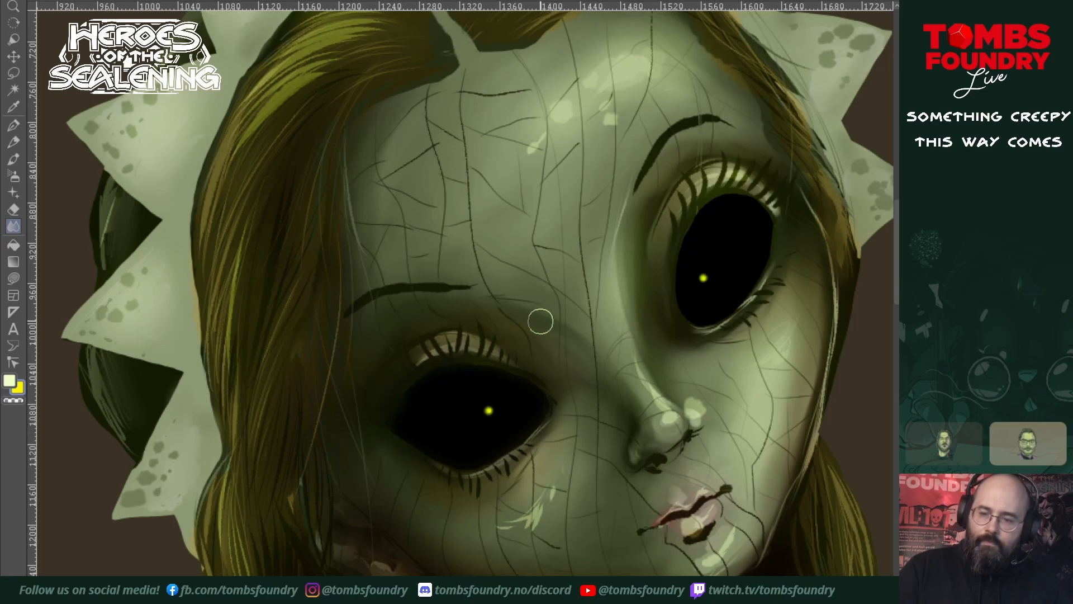
{"action": "mouse_move", "coordinate": [681, 255]}
{"action": "left_mouse_down"}
{"action": "mouse_move", "coordinate": [706, 207]}
{"action": "mouse_move", "coordinate": [670, 248]}
{"action": "mouse_move", "coordinate": [713, 201]}
{"action": "mouse_move", "coordinate": [686, 214]}
{"action": "mouse_move", "coordinate": [730, 190]}
{"action": "mouse_move", "coordinate": [764, 197]}
{"action": "mouse_move", "coordinate": [780, 228]}
{"action": "mouse_move", "coordinate": [768, 290]}
{"action": "mouse_move", "coordinate": [769, 275]}
{"action": "mouse_move", "coordinate": [722, 330]}
{"action": "mouse_move", "coordinate": [680, 319]}
{"action": "mouse_move", "coordinate": [746, 309]}
{"action": "mouse_move", "coordinate": [728, 322]}
{"action": "mouse_move", "coordinate": [776, 260]}
{"action": "mouse_move", "coordinate": [765, 291]}
{"action": "mouse_move", "coordinate": [684, 331]}
{"action": "mouse_move", "coordinate": [668, 244]}
{"action": "mouse_move", "coordinate": [677, 312]}
{"action": "mouse_move", "coordinate": [671, 252]}
{"action": "mouse_move", "coordinate": [670, 297]}
{"action": "mouse_move", "coordinate": [692, 201]}
{"action": "mouse_move", "coordinate": [672, 267]}
{"action": "mouse_move", "coordinate": [710, 198]}
{"action": "left_mouse_up"}
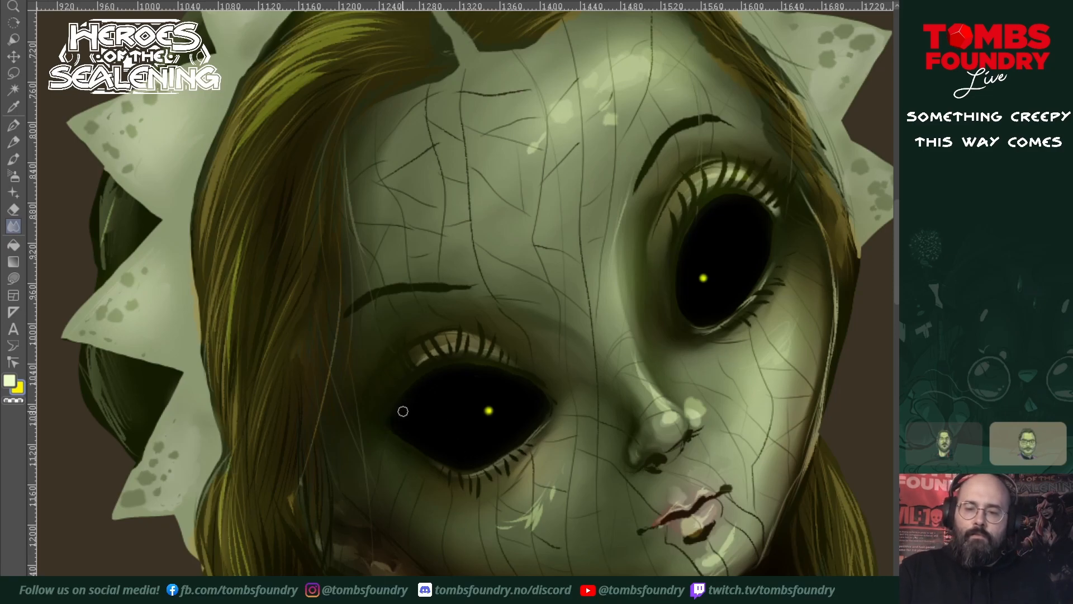
- Examine the doll from head to shoes at several magnifications to judge the softened eyes and overall look
{"action": "key", "text": "z"}
{"action": "left_click", "coordinate": [625, 414], "text": "ctrl"}
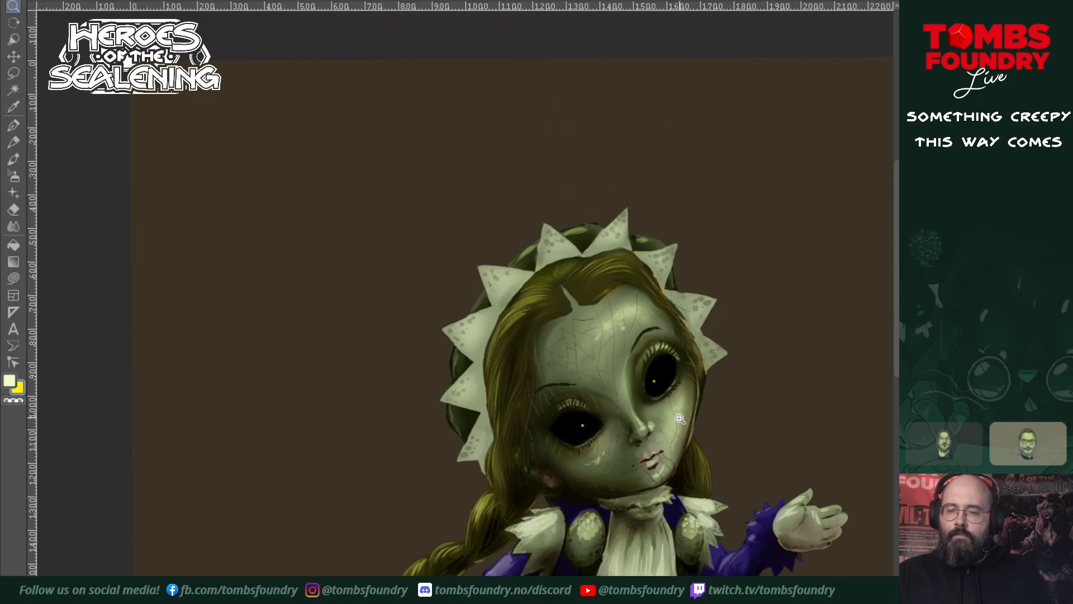
{"action": "left_click", "coordinate": [667, 440], "text": "alt"}
{"action": "left_click_drag", "start_coordinate": [681, 454], "coordinate": [580, 399]}
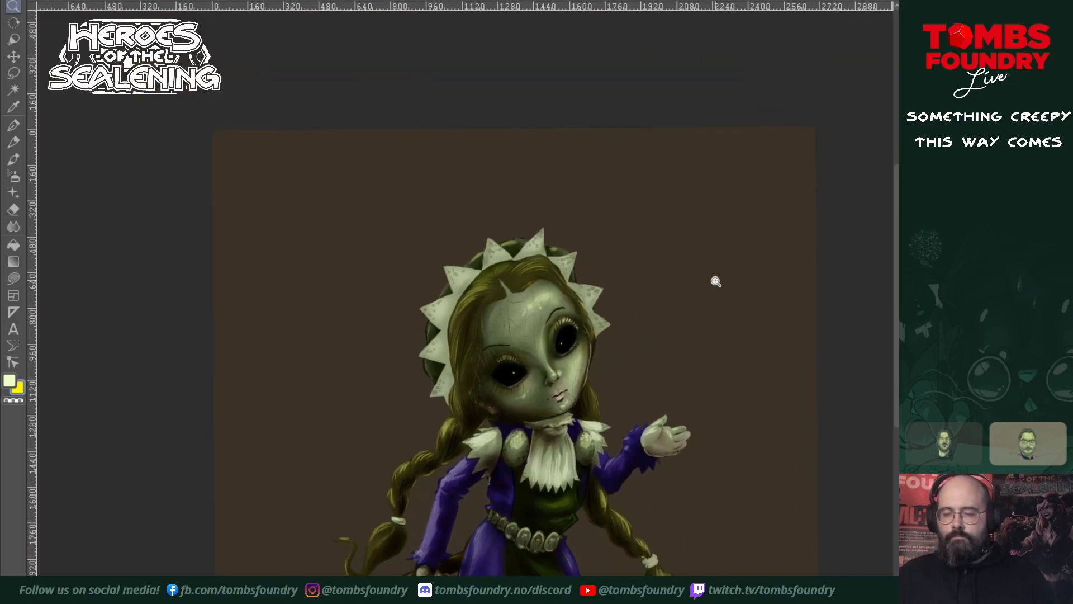
{"action": "left_click", "coordinate": [590, 377], "text": "alt"}
{"action": "mouse_move", "coordinate": [601, 401]}
{"action": "left_mouse_down"}
{"action": "mouse_move", "coordinate": [590, 380]}
{"action": "mouse_move", "coordinate": [572, 393]}
{"action": "left_mouse_up"}
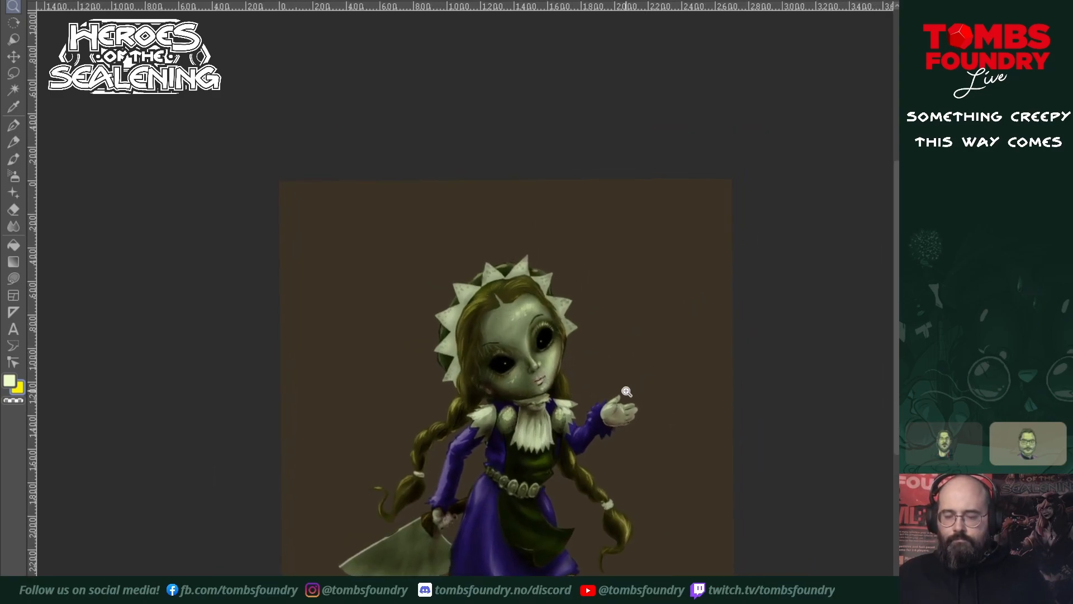
{"action": "mouse_move", "coordinate": [606, 340]}
{"action": "left_mouse_down"}
{"action": "mouse_move", "coordinate": [581, 262]}
{"action": "mouse_move", "coordinate": [541, 249]}
{"action": "left_mouse_up"}
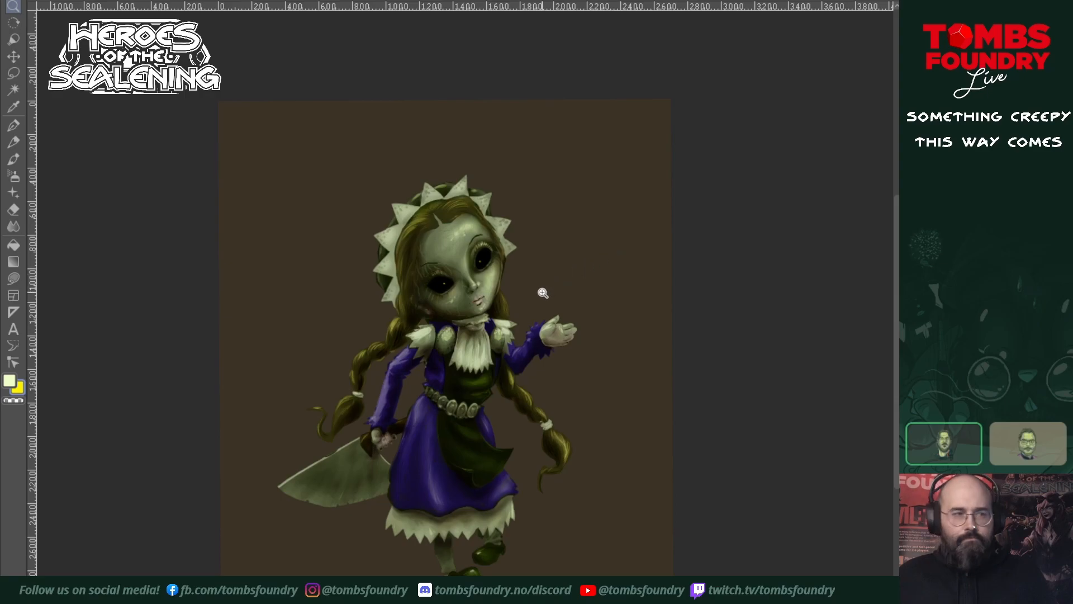
{"action": "left_click", "coordinate": [518, 328]}
{"action": "left_click_drag", "start_coordinate": [518, 328], "coordinate": [569, 231]}
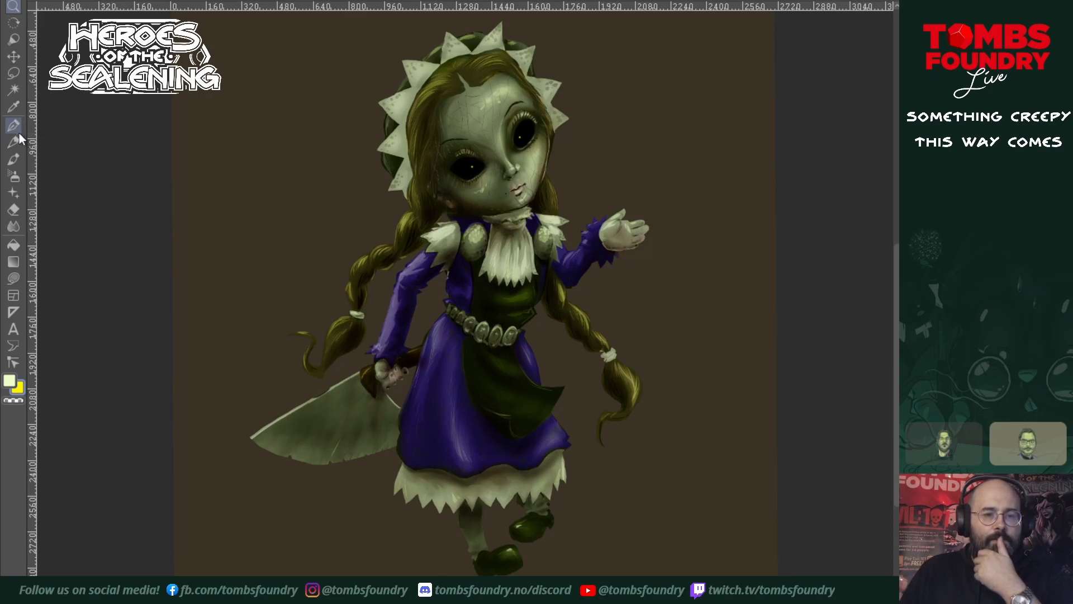
{"action": "left_click", "coordinate": [14, 158]}
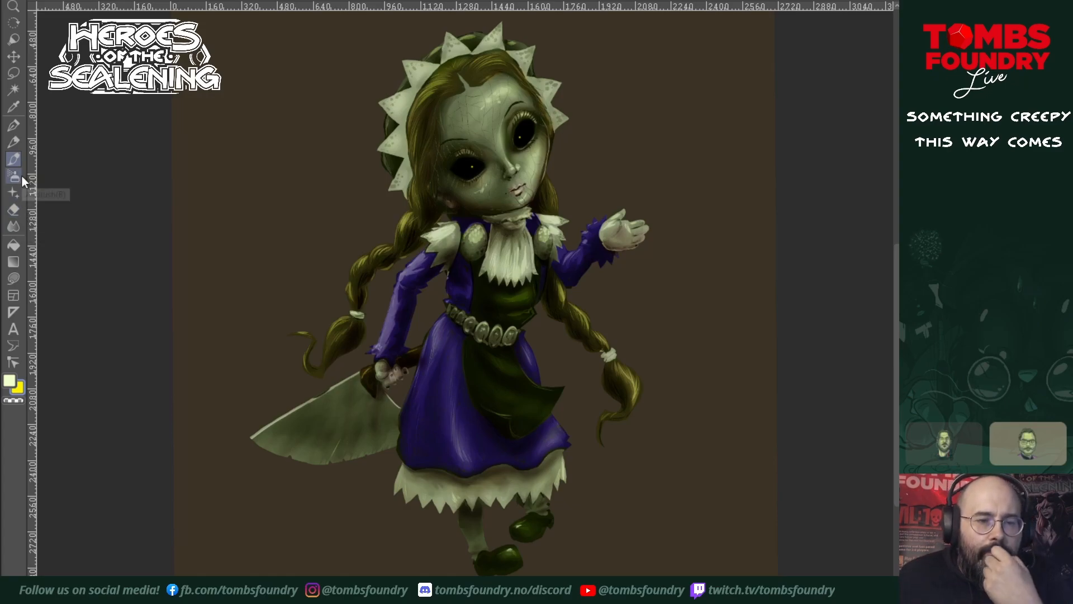
{"action": "left_click", "coordinate": [14, 246]}
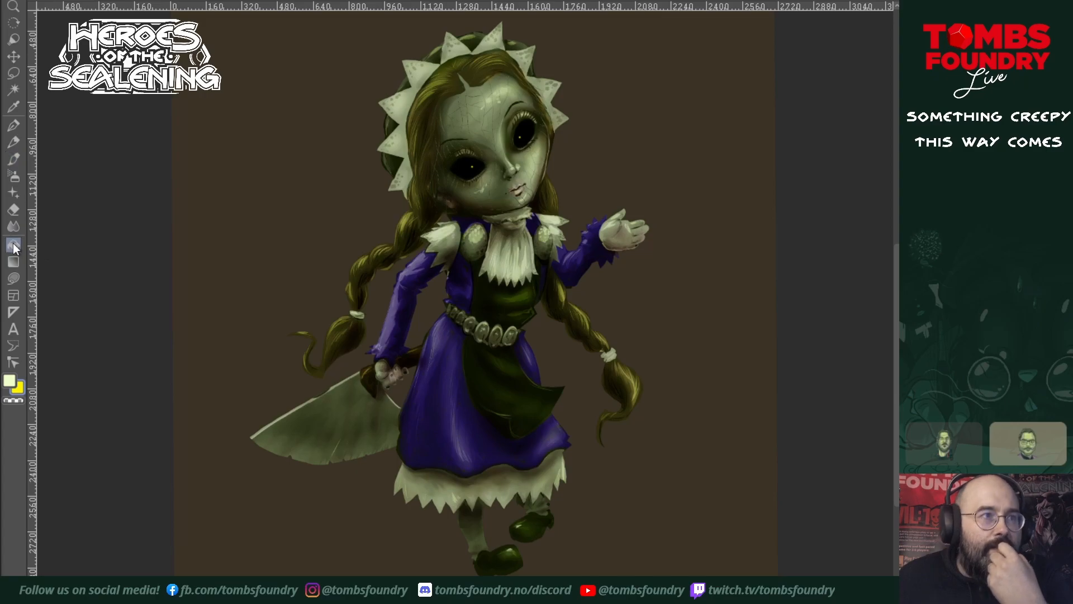
{"action": "left_click", "coordinate": [14, 278]}
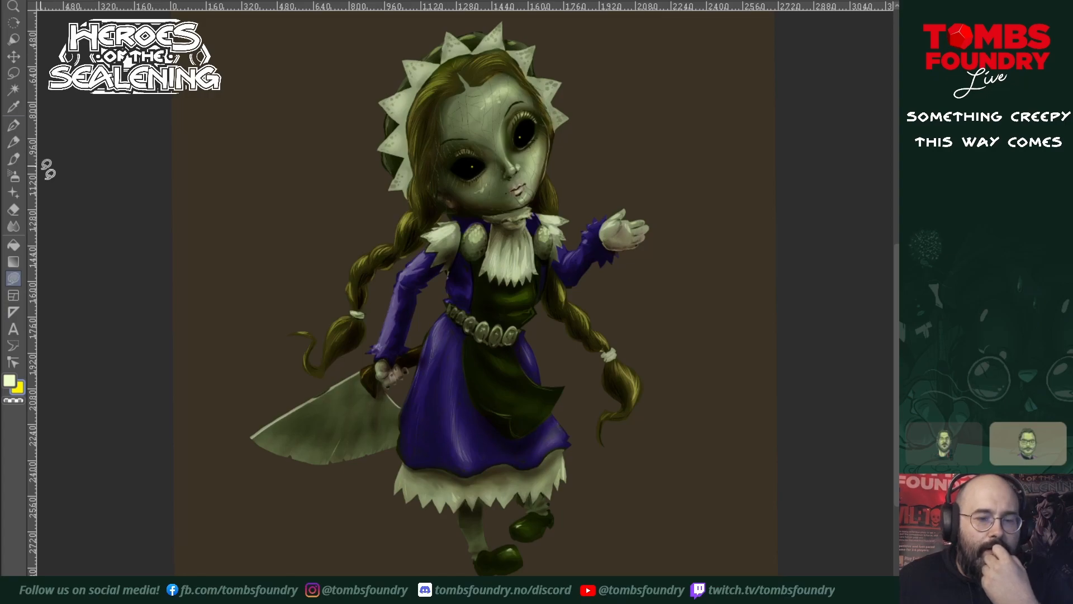
{"action": "left_click", "coordinate": [18, 261]}
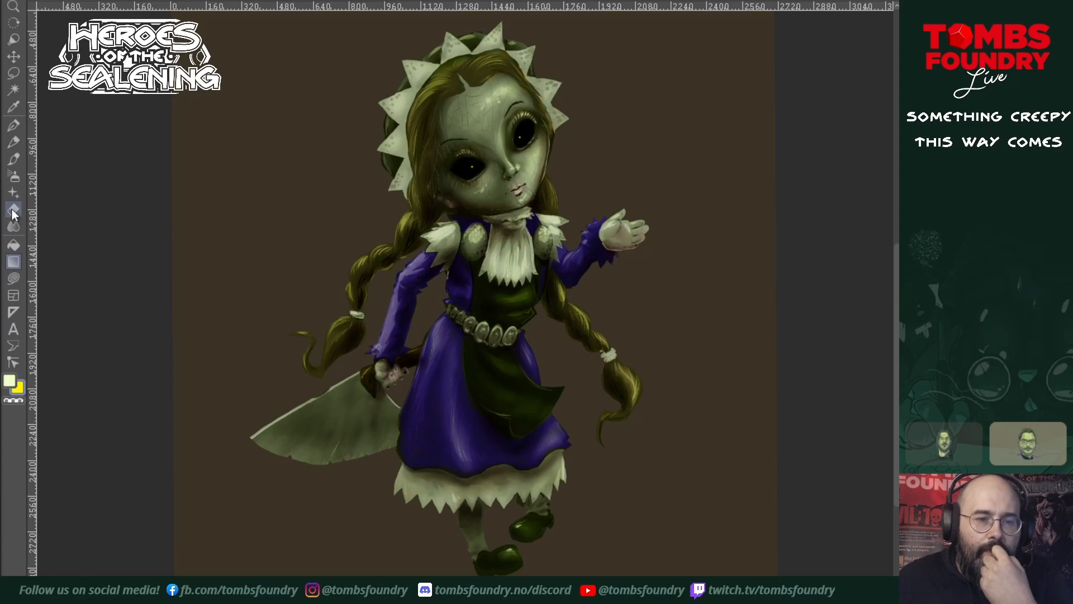
{"action": "left_click", "coordinate": [13, 178]}
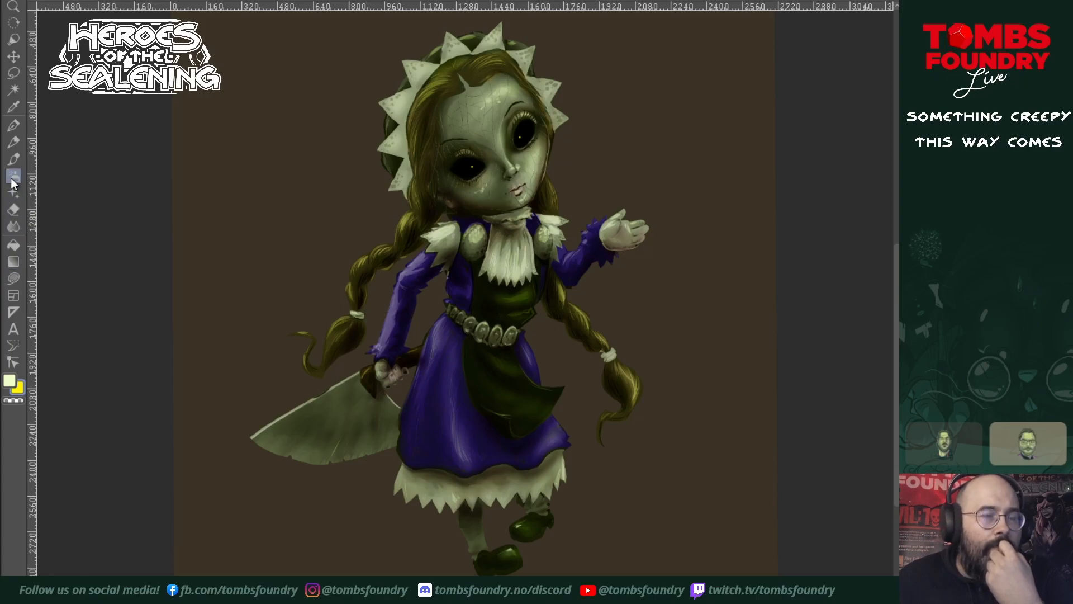
{"action": "left_click", "coordinate": [14, 161]}
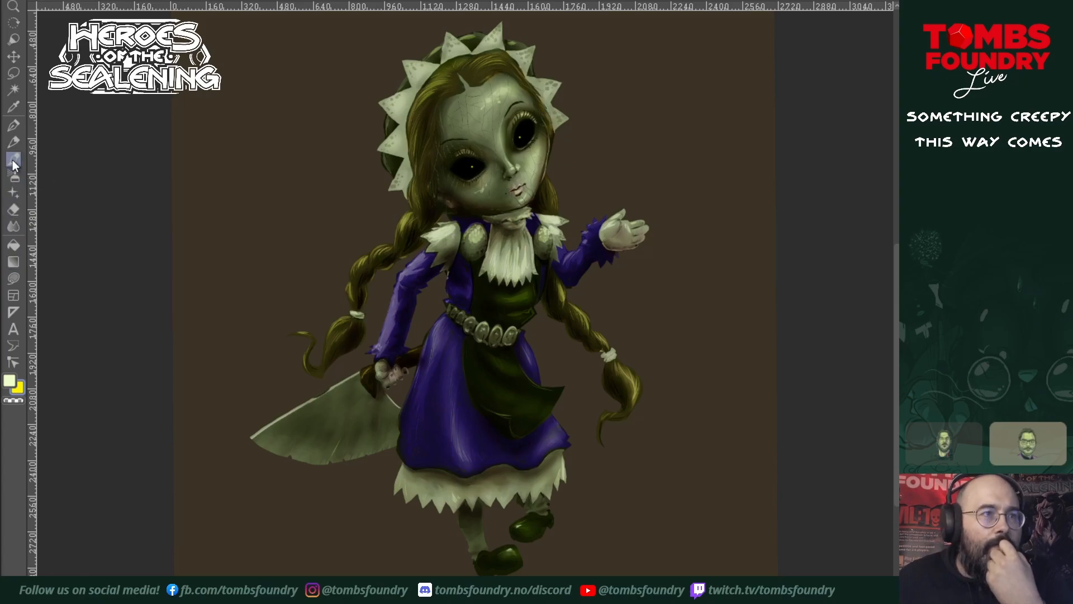
{"action": "key", "text": "b"}
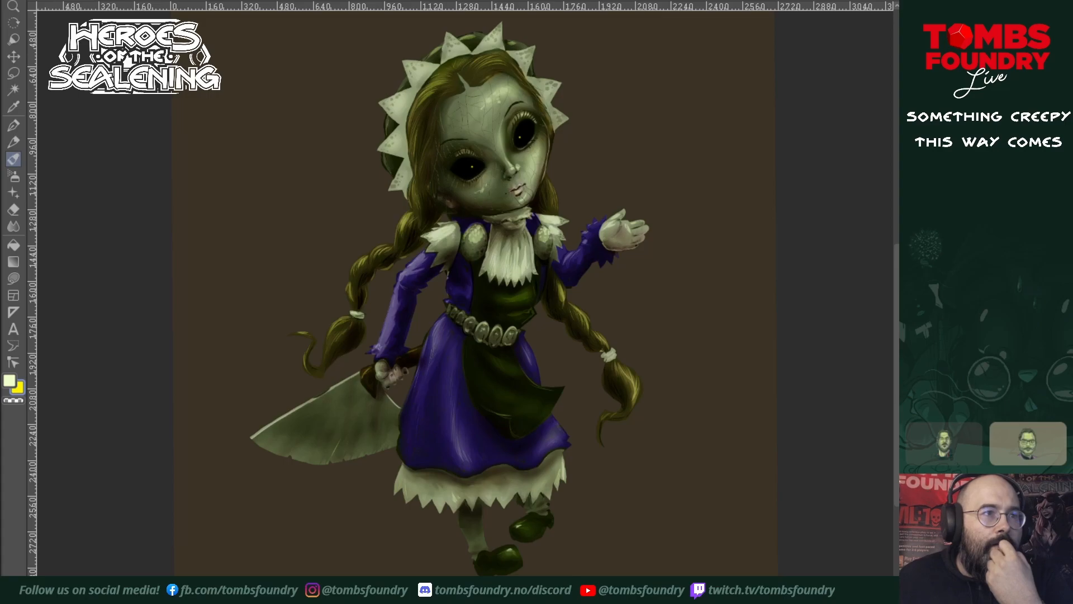
{"action": "key", "text": "b"}
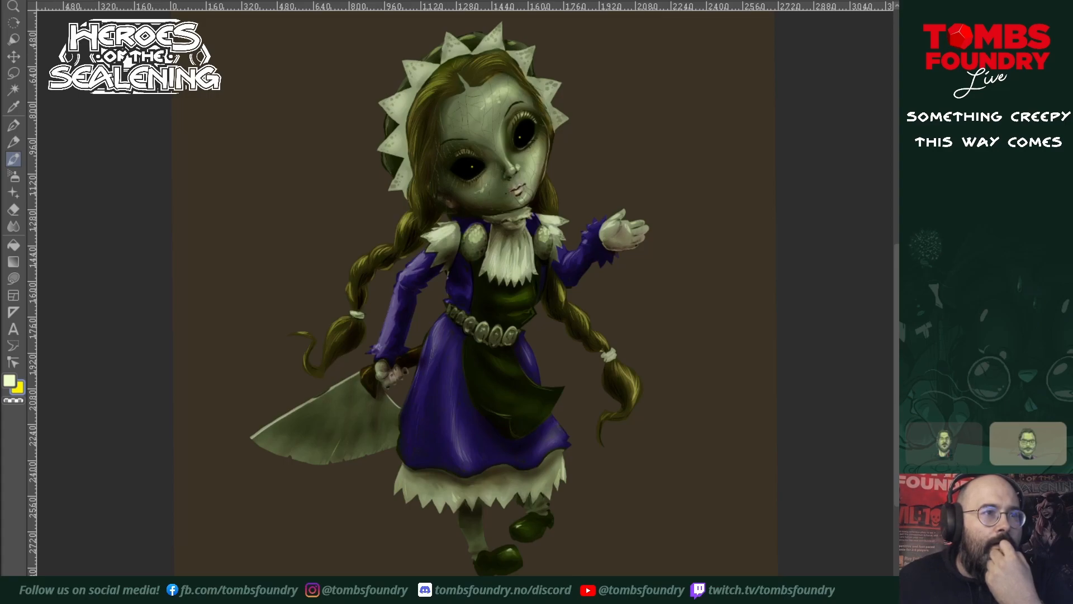
{"action": "left_click", "coordinate": [12, 297]}
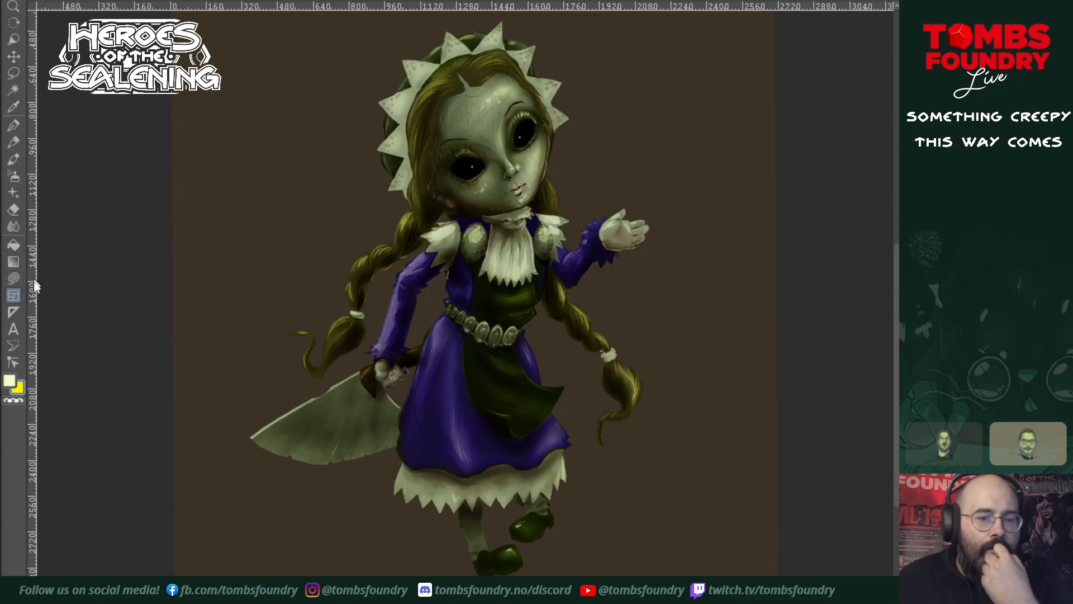
{"action": "left_click", "coordinate": [13, 278]}
{"action": "key", "text": "u"}
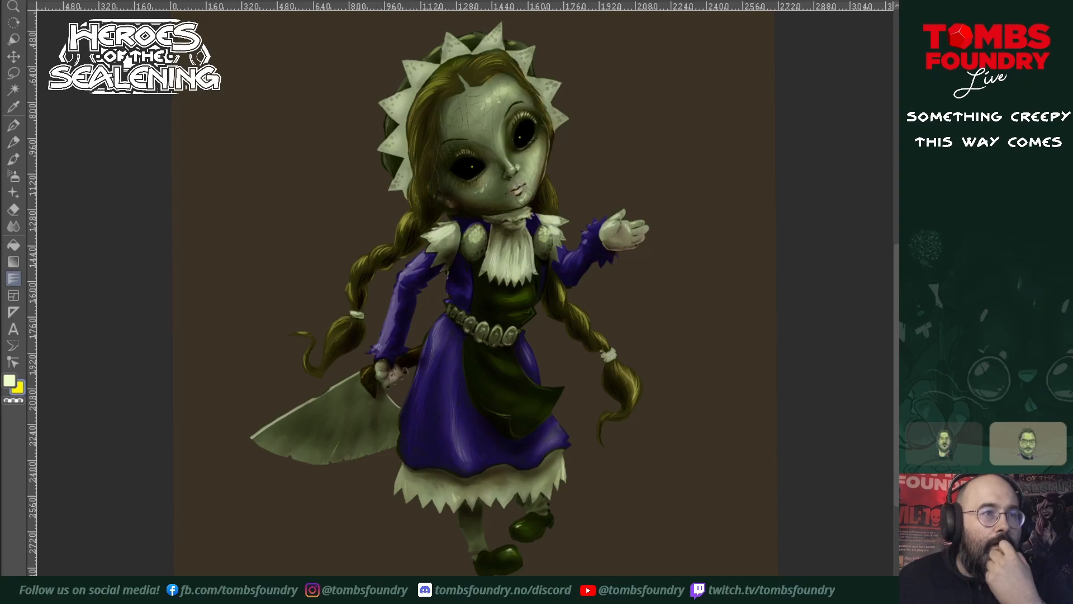
{"action": "key", "text": "u"}
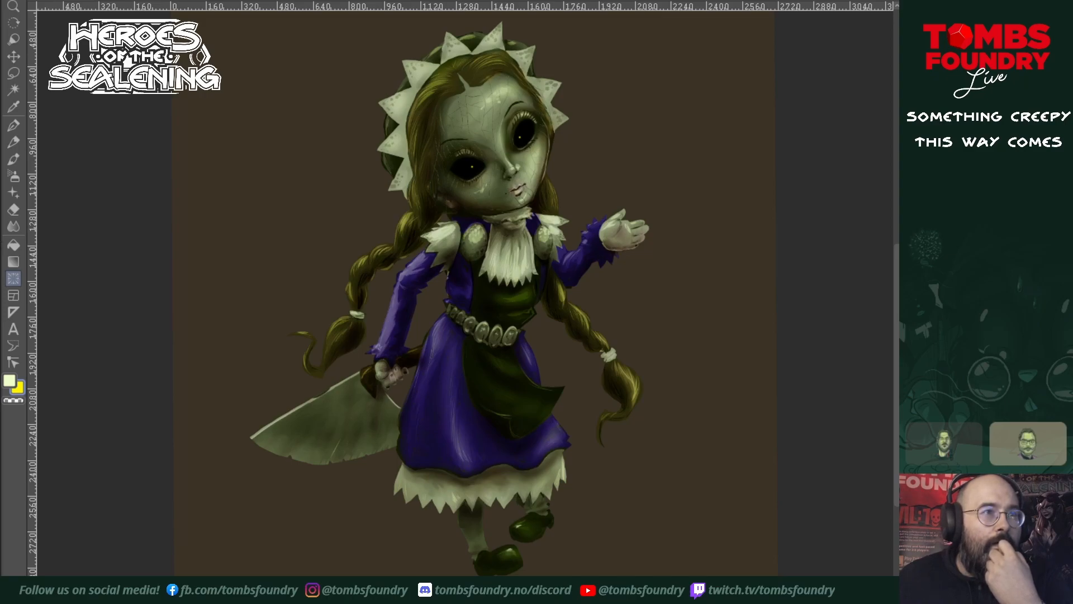
{"action": "key", "text": "u"}
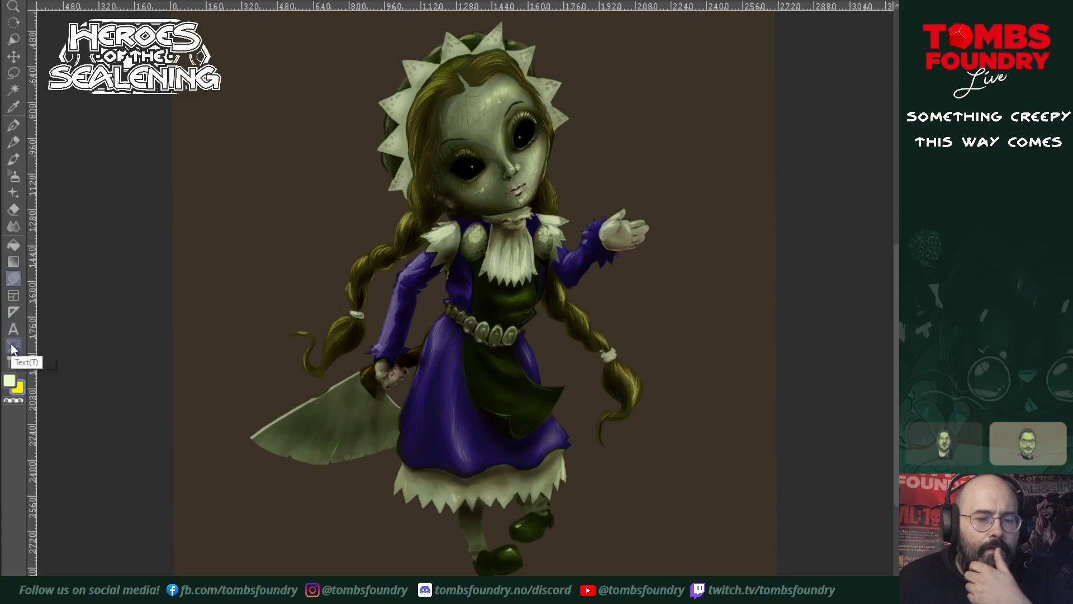
{"action": "left_click", "coordinate": [15, 192]}
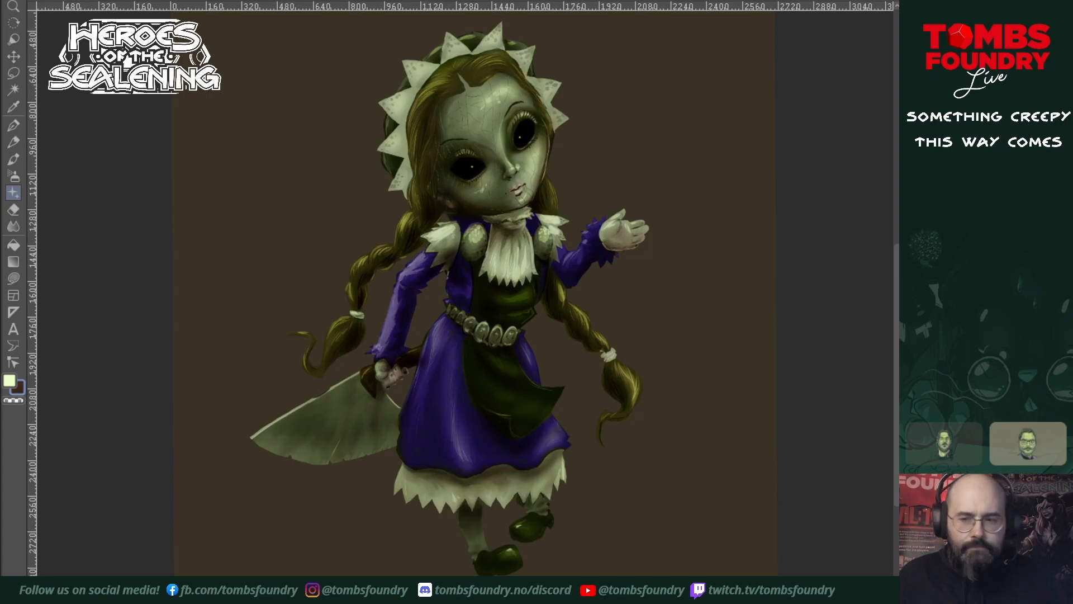
- Restore the selection around the doll and spatter dark speckles over the lower skirt, hem and shoes with an enlarged spray brush
{"action": "key", "text": "ctrl+shift+d"}
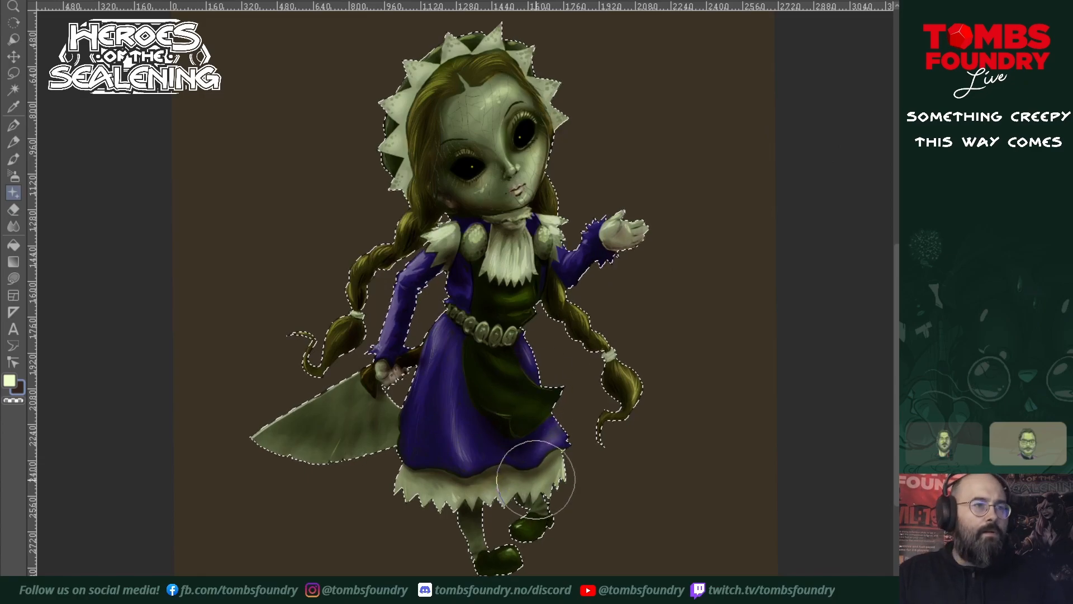
{"action": "key", "text": "]"}
{"action": "key", "text": "]"}
{"action": "key", "text": "]"}
{"action": "key", "text": "]"}
{"action": "key", "text": "]"}
{"action": "key", "text": "]"}
{"action": "left_click", "coordinate": [545, 518]}
{"action": "left_click", "coordinate": [506, 543]}
{"action": "left_click", "coordinate": [449, 535]}
- Spatter finer dark specks over the doll's dress, hem, legs and face with a smaller brush, and clear the selection
{"action": "key", "text": "["}
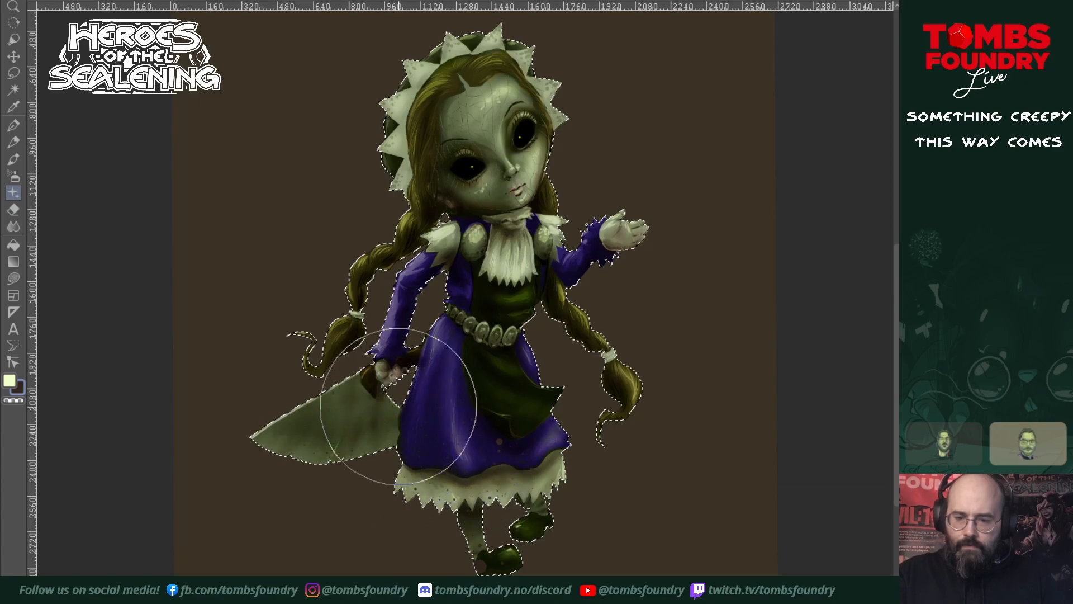
{"action": "key", "text": "["}
{"action": "key", "text": "["}
{"action": "left_click", "coordinate": [540, 506]}
{"action": "left_click", "coordinate": [483, 526]}
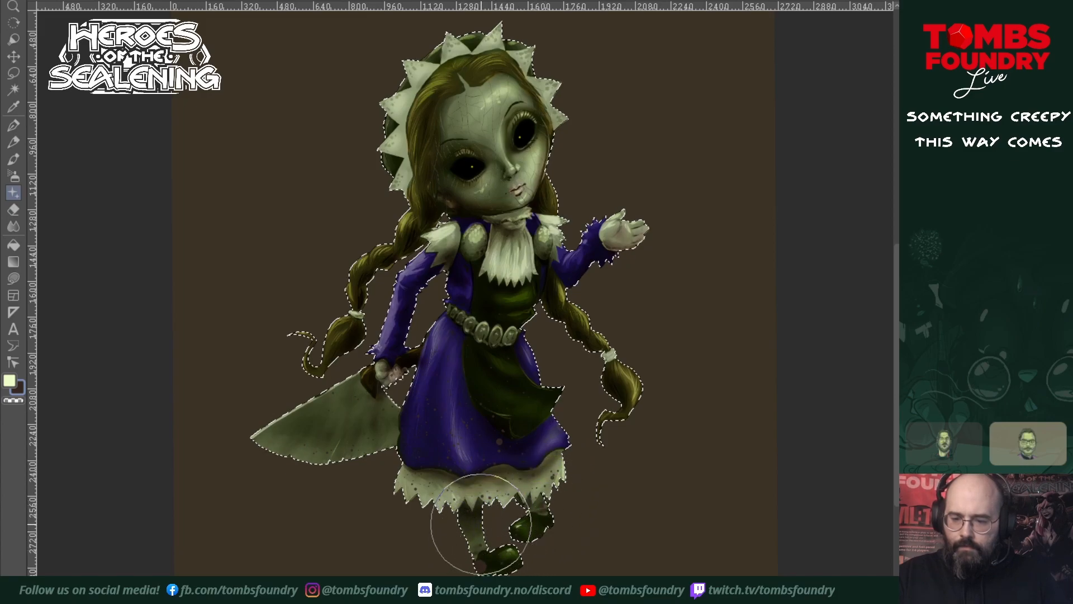
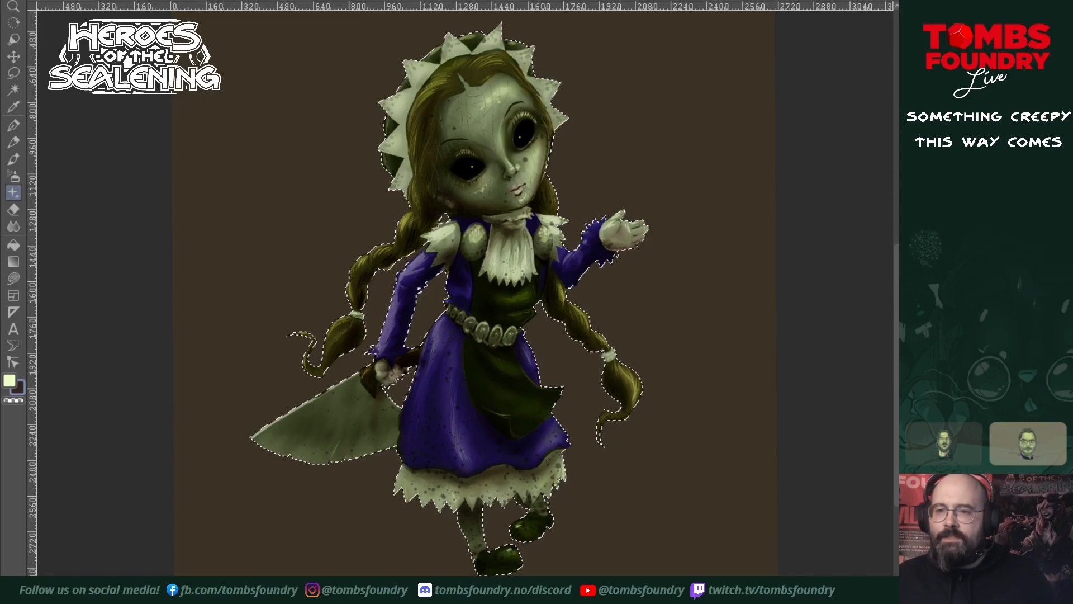
{"action": "key", "text": "space"}
{"action": "left_click_drag", "start_coordinate": [556, 231], "coordinate": [543, 311]}
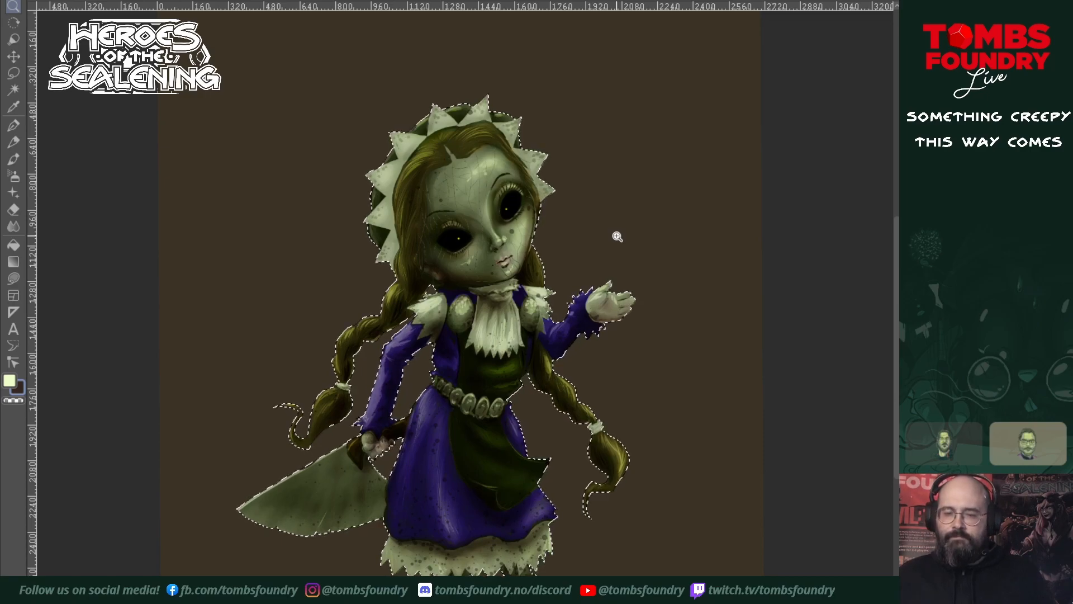
{"action": "key", "text": "ctrl+shift+a"}
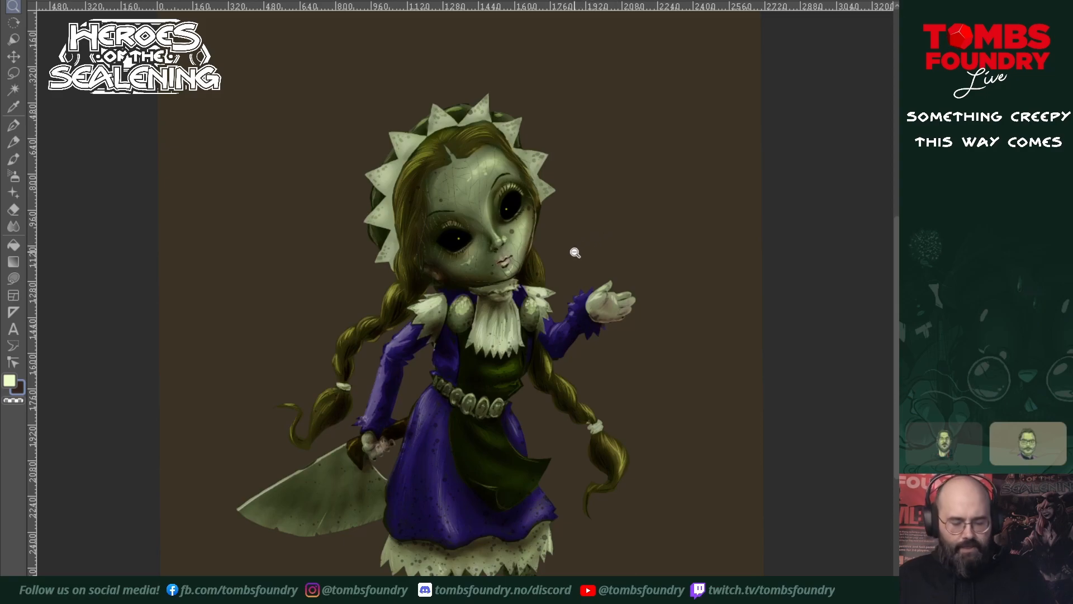
{"action": "scroll", "coordinate": [576, 254], "scroll_direction": "down", "scroll_amount": 1}
{"action": "left_click_drag", "start_coordinate": [571, 267], "coordinate": [504, 294]}
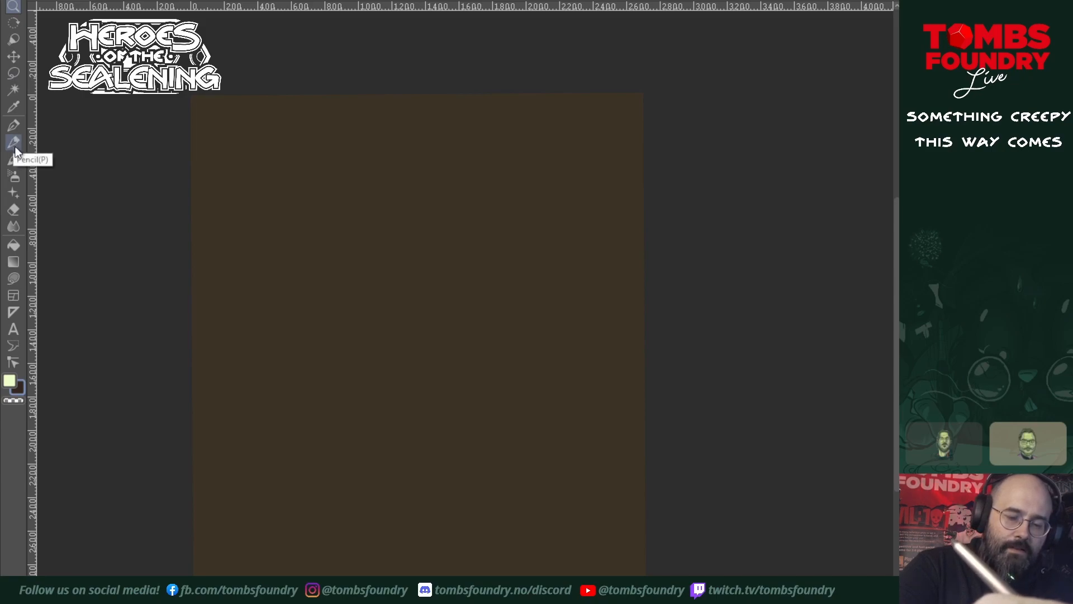
- Sketch the oval head, neck, ribcage and pelvis of a new standing figure on the blank brown canvas in pale yellow
{"action": "left_click", "coordinate": [14, 127]}
{"action": "left_click", "coordinate": [13, 377]}
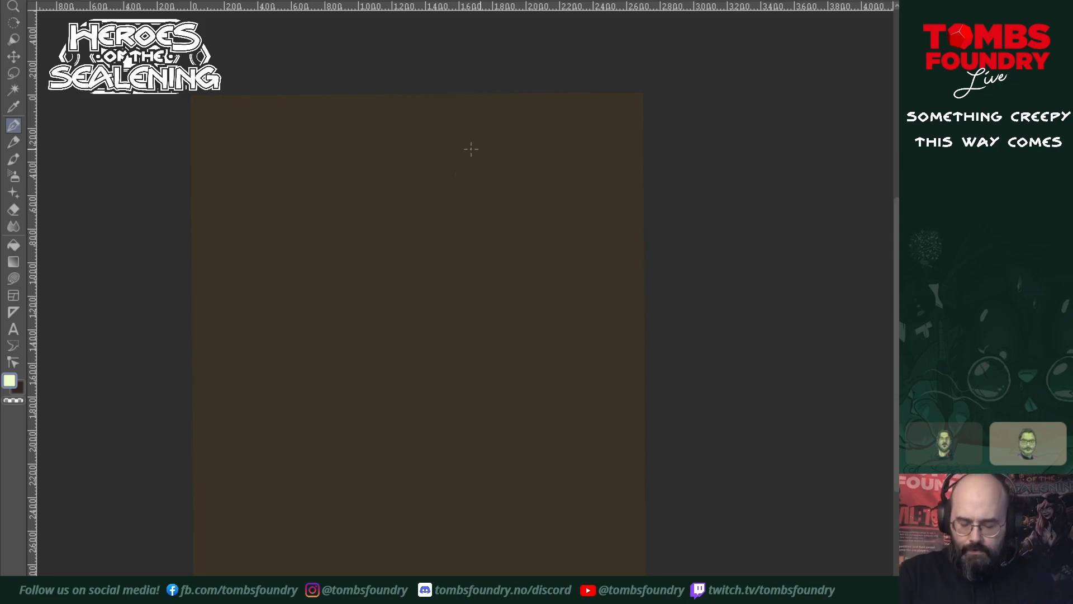
{"action": "key", "text": "p"}
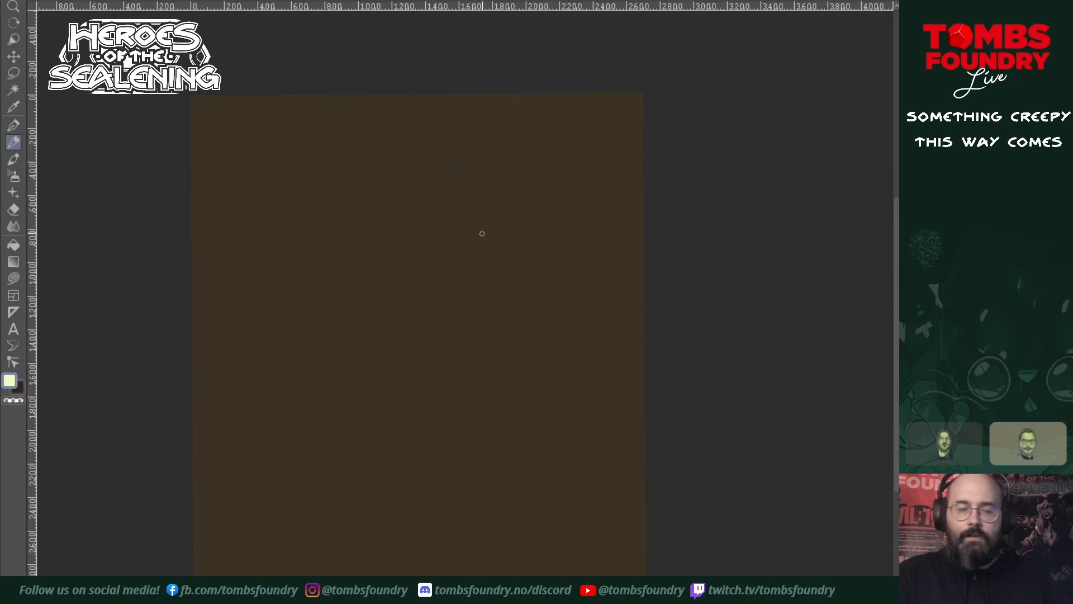
{"action": "key", "text": "p"}
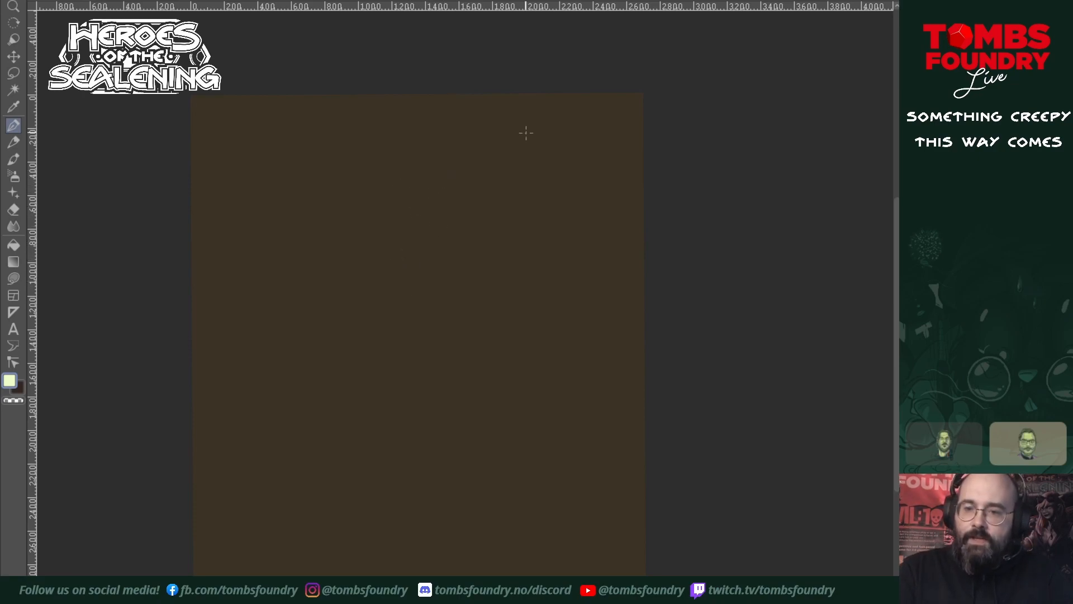
{"action": "mouse_move", "coordinate": [412, 185]}
{"action": "left_mouse_down"}
{"action": "mouse_move", "coordinate": [415, 218]}
{"action": "mouse_move", "coordinate": [427, 195]}
{"action": "mouse_move", "coordinate": [421, 218]}
{"action": "mouse_move", "coordinate": [440, 202]}
{"action": "mouse_move", "coordinate": [409, 225]}
{"action": "mouse_move", "coordinate": [412, 211]}
{"action": "mouse_move", "coordinate": [419, 231]}
{"action": "mouse_move", "coordinate": [434, 223]}
{"action": "mouse_move", "coordinate": [425, 235]}
{"action": "mouse_move", "coordinate": [423, 218]}
{"action": "mouse_move", "coordinate": [416, 246]}
{"action": "mouse_move", "coordinate": [417, 232]}
{"action": "mouse_move", "coordinate": [399, 256]}
{"action": "mouse_move", "coordinate": [407, 307]}
{"action": "mouse_move", "coordinate": [428, 265]}
{"action": "mouse_move", "coordinate": [442, 305]}
{"action": "mouse_move", "coordinate": [427, 317]}
{"action": "mouse_move", "coordinate": [449, 296]}
{"action": "mouse_move", "coordinate": [415, 298]}
{"action": "mouse_move", "coordinate": [413, 334]}
{"action": "mouse_move", "coordinate": [396, 332]}
{"action": "mouse_move", "coordinate": [392, 356]}
{"action": "mouse_move", "coordinate": [435, 342]}
{"action": "mouse_move", "coordinate": [414, 376]}
{"action": "mouse_move", "coordinate": [395, 341]}
{"action": "mouse_move", "coordinate": [384, 402]}
{"action": "mouse_move", "coordinate": [396, 338]}
{"action": "mouse_move", "coordinate": [381, 421]}
{"action": "left_mouse_up"}
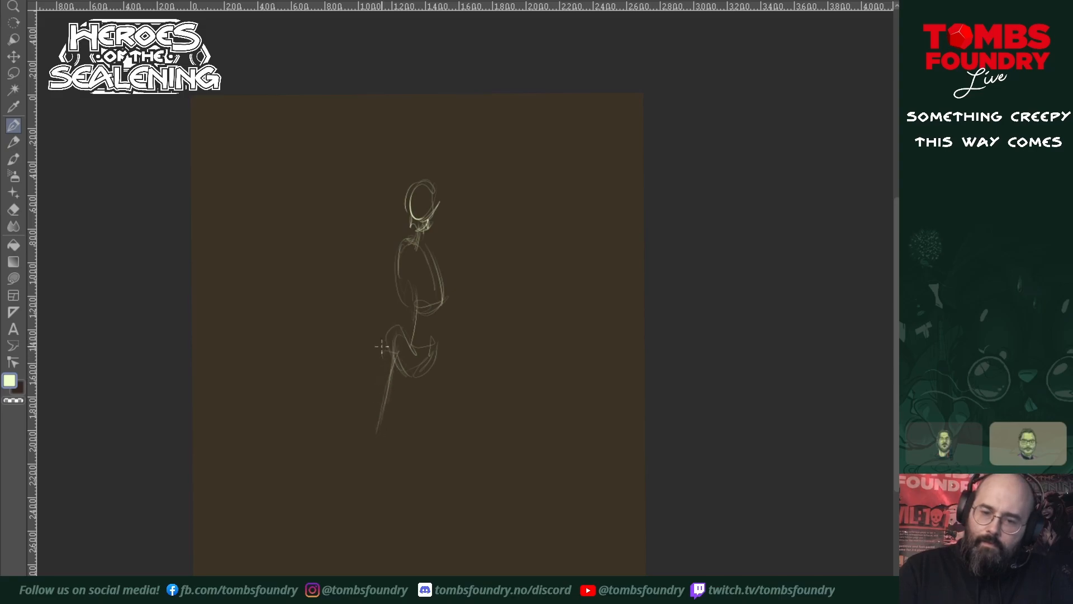
- Sketch both long, thin legs of the figure from the hip joints through the knees to the feet
{"action": "left_click_drag", "start_coordinate": [387, 347], "coordinate": [362, 502]}
{"action": "mouse_move", "coordinate": [368, 465]}
{"action": "left_mouse_down"}
{"action": "mouse_move", "coordinate": [356, 502]}
{"action": "mouse_move", "coordinate": [374, 447]}
{"action": "mouse_move", "coordinate": [366, 543]}
{"action": "mouse_move", "coordinate": [350, 574]}
{"action": "mouse_move", "coordinate": [374, 574]}
{"action": "left_mouse_up"}
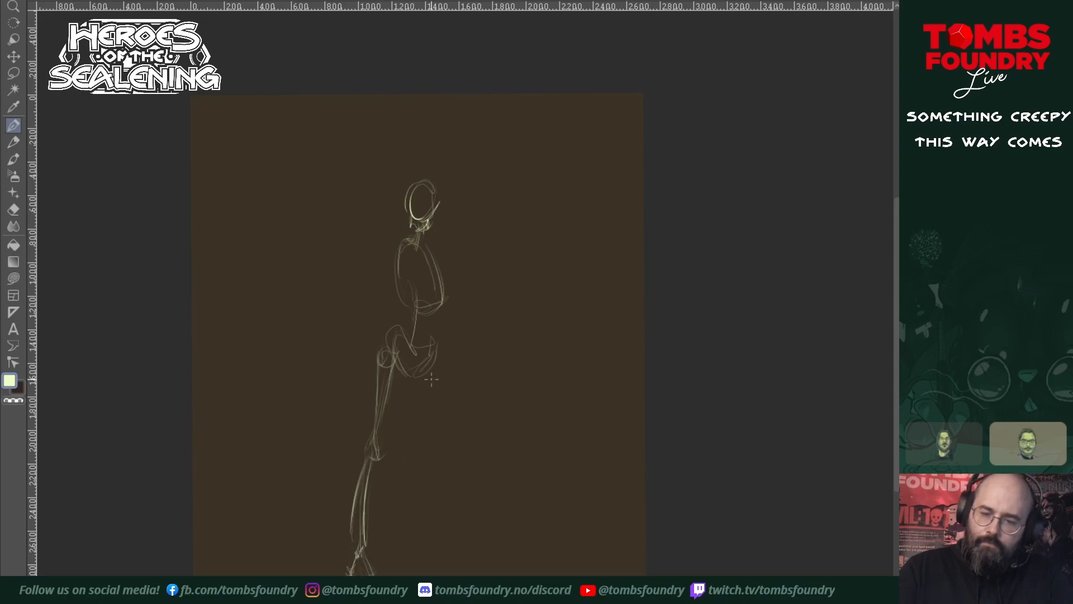
{"action": "left_click_drag", "start_coordinate": [432, 356], "coordinate": [392, 458]}
{"action": "mouse_move", "coordinate": [407, 411]}
{"action": "left_mouse_down"}
{"action": "mouse_move", "coordinate": [390, 543]}
{"action": "mouse_move", "coordinate": [409, 550]}
{"action": "mouse_move", "coordinate": [393, 576]}
{"action": "left_mouse_up"}
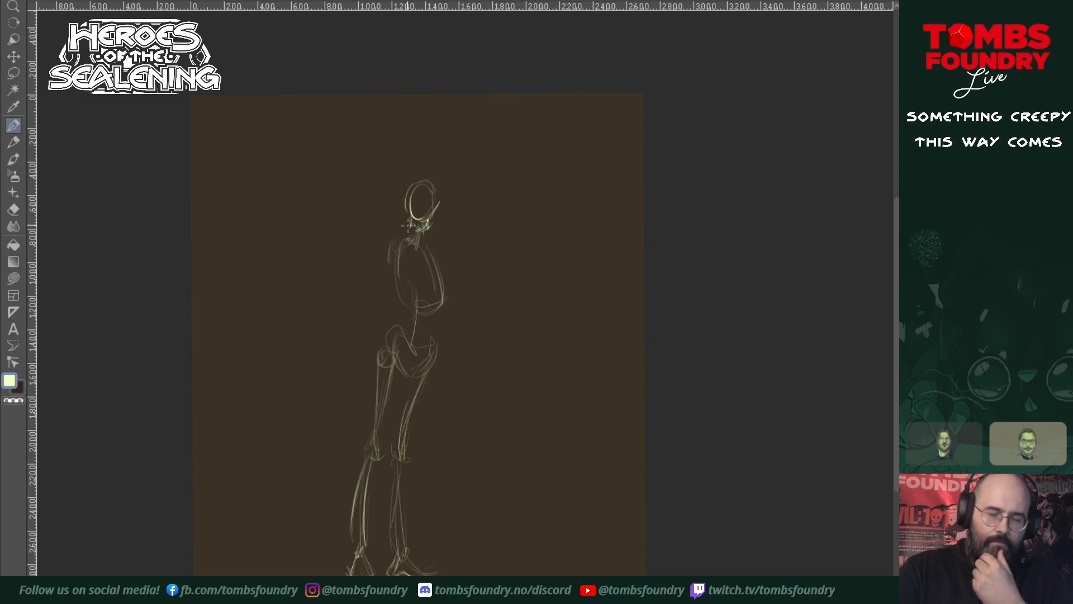
- Sketch the shoulders, one arm raised with a clawed hand, and the other arm bent up with a gripping hand
{"action": "left_click_drag", "start_coordinate": [387, 253], "coordinate": [381, 286]}
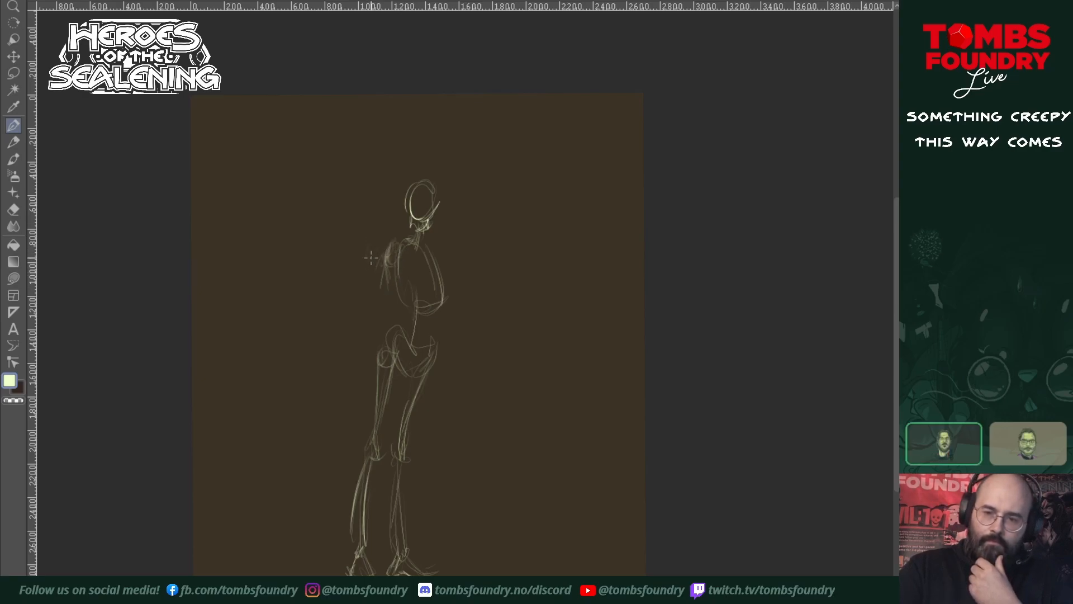
{"action": "mouse_move", "coordinate": [364, 253]}
{"action": "left_mouse_down"}
{"action": "mouse_move", "coordinate": [350, 218]}
{"action": "mouse_move", "coordinate": [363, 197]}
{"action": "mouse_move", "coordinate": [360, 225]}
{"action": "mouse_move", "coordinate": [358, 211]}
{"action": "mouse_move", "coordinate": [370, 251]}
{"action": "left_mouse_up"}
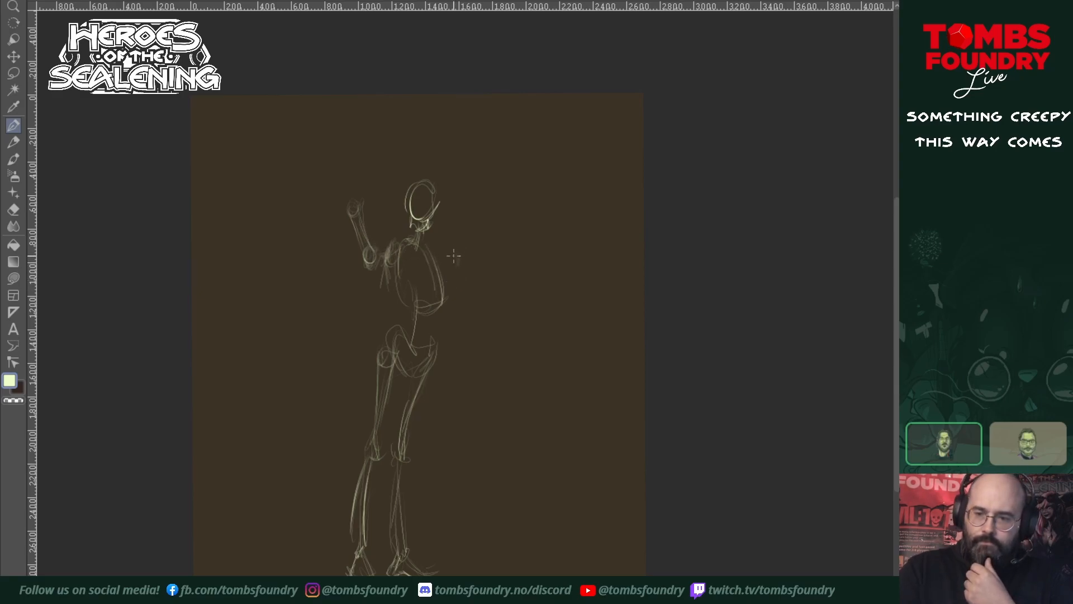
{"action": "mouse_move", "coordinate": [453, 248]}
{"action": "left_mouse_down"}
{"action": "mouse_move", "coordinate": [462, 237]}
{"action": "mouse_move", "coordinate": [461, 282]}
{"action": "mouse_move", "coordinate": [464, 266]}
{"action": "left_mouse_up"}
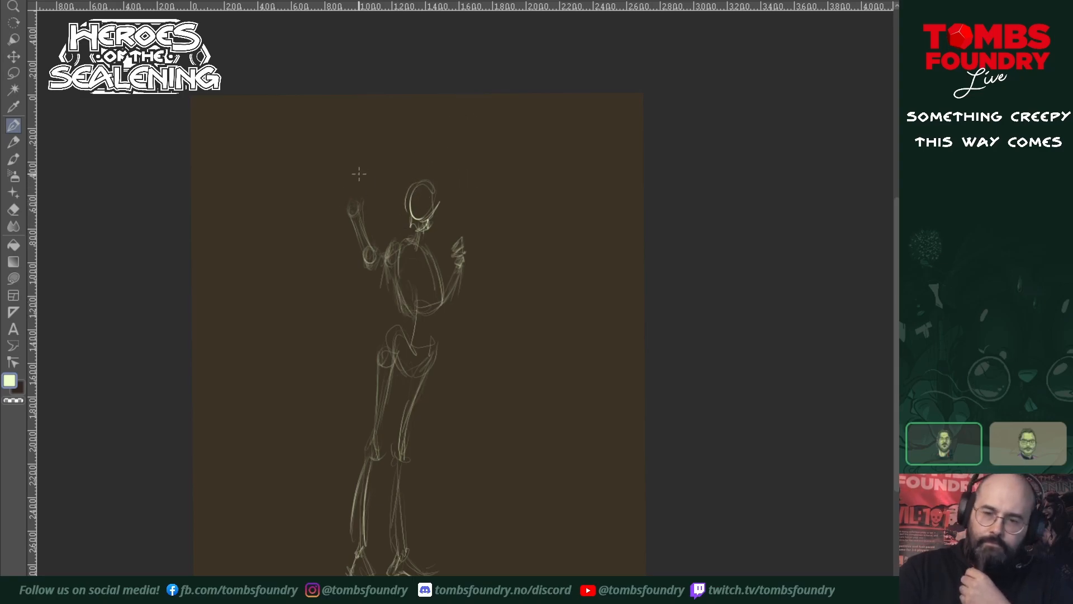
{"action": "left_click_drag", "start_coordinate": [346, 190], "coordinate": [339, 194]}
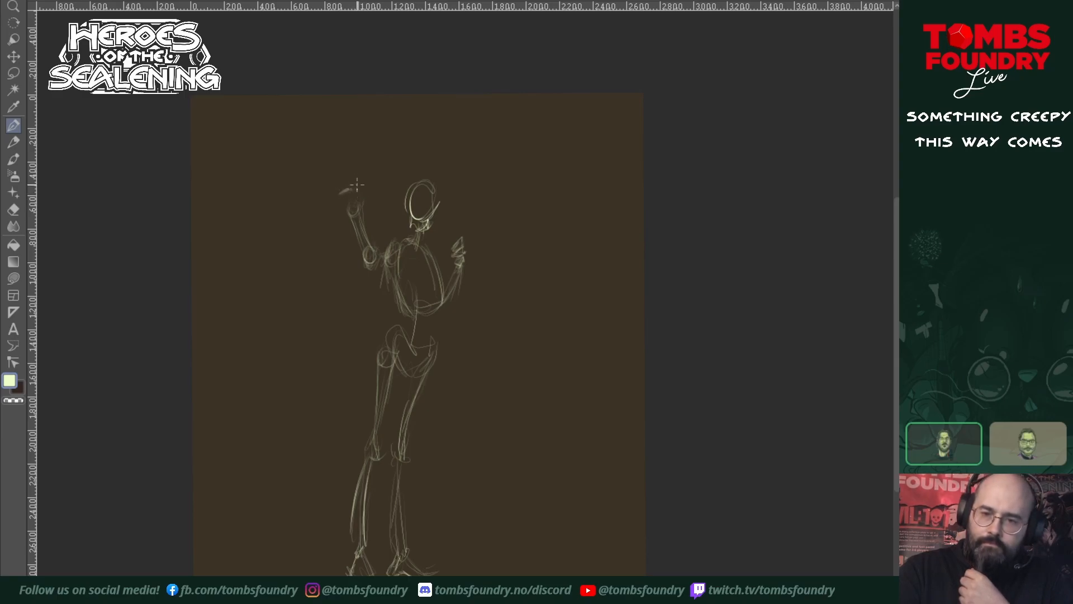
{"action": "mouse_move", "coordinate": [358, 189]}
{"action": "left_mouse_down"}
{"action": "mouse_move", "coordinate": [366, 203]}
{"action": "mouse_move", "coordinate": [354, 213]}
{"action": "mouse_move", "coordinate": [342, 205]}
{"action": "left_mouse_up"}
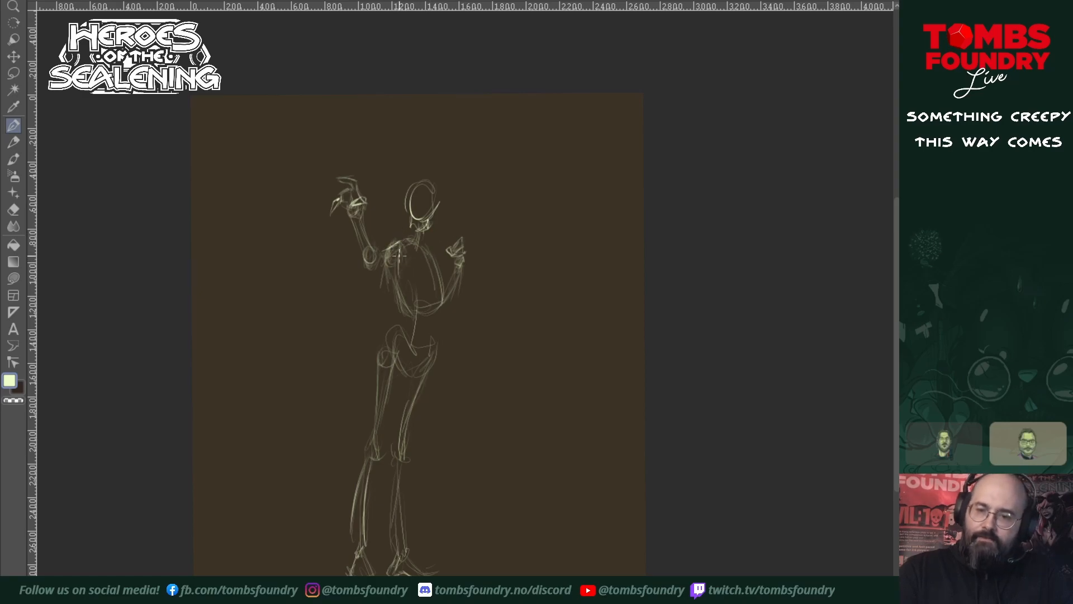
- Draw a skull face with eye sockets, nose, mouth, cranium and heavier jaw, and refine the raised hand's fingers
{"action": "key", "text": "z"}
{"action": "left_click", "coordinate": [465, 270]}
{"action": "left_click", "coordinate": [464, 270]}
{"action": "key", "text": "p"}
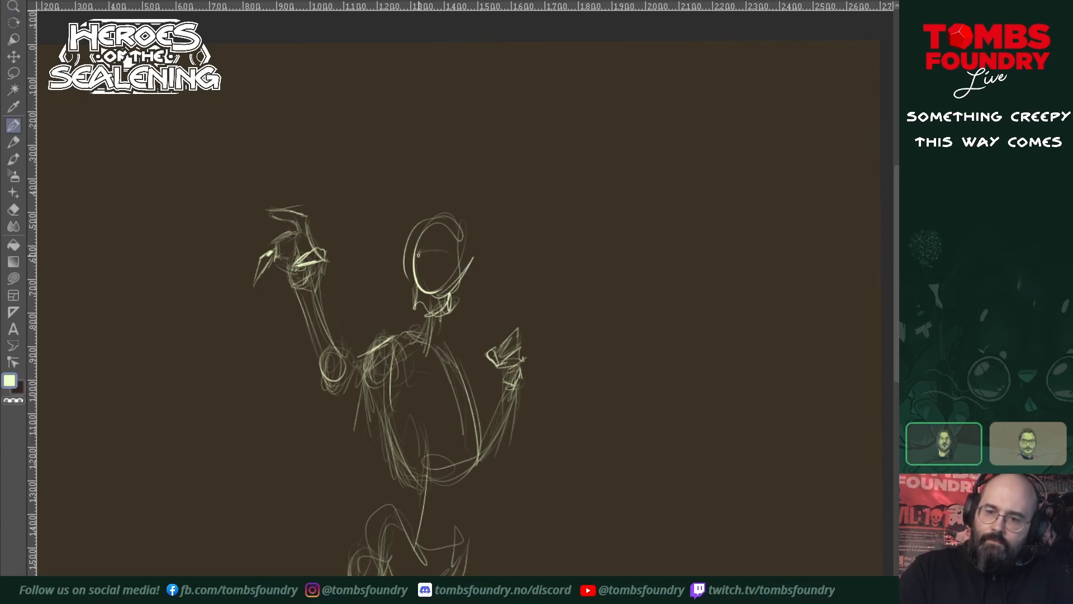
{"action": "left_click_drag", "start_coordinate": [429, 247], "coordinate": [421, 250]}
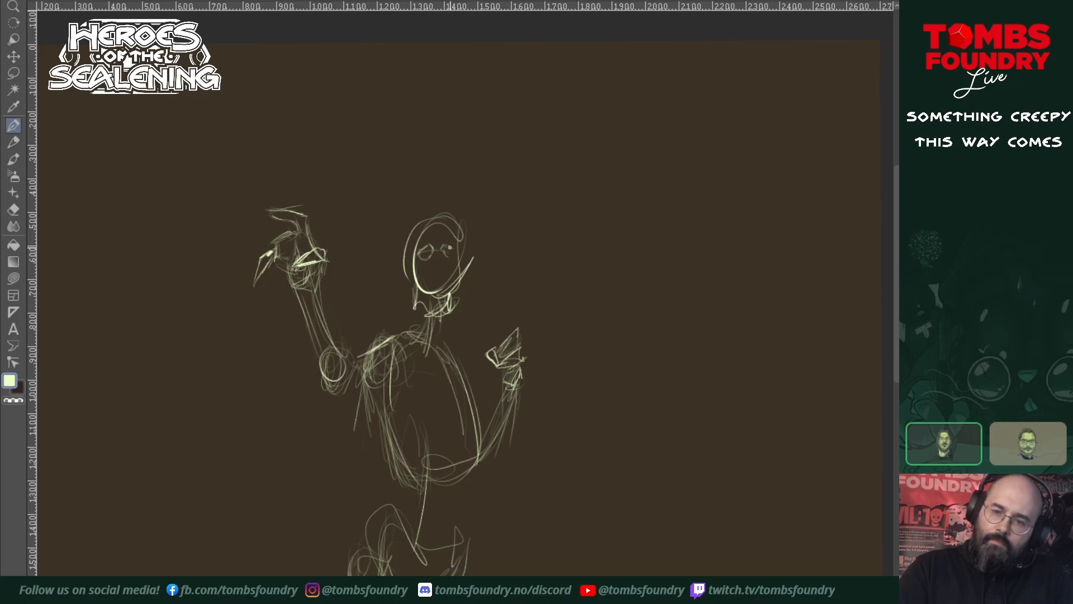
{"action": "mouse_move", "coordinate": [435, 262]}
{"action": "left_mouse_down"}
{"action": "mouse_move", "coordinate": [436, 271]}
{"action": "mouse_move", "coordinate": [440, 262]}
{"action": "left_mouse_up"}
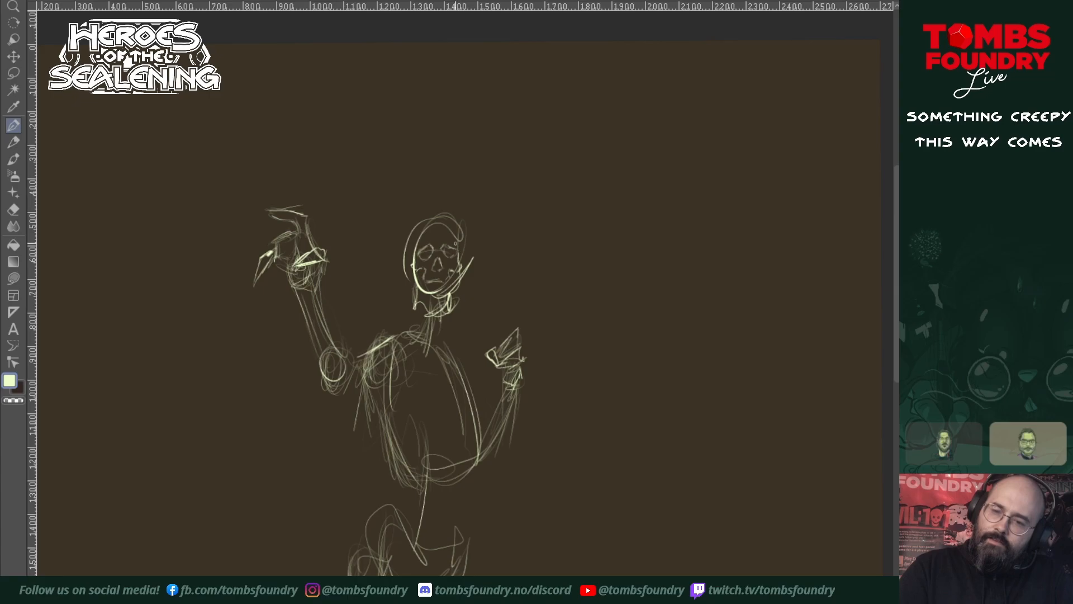
{"action": "mouse_move", "coordinate": [414, 246]}
{"action": "left_mouse_down"}
{"action": "mouse_move", "coordinate": [448, 224]}
{"action": "mouse_move", "coordinate": [446, 215]}
{"action": "mouse_move", "coordinate": [426, 223]}
{"action": "mouse_move", "coordinate": [460, 240]}
{"action": "left_mouse_up"}
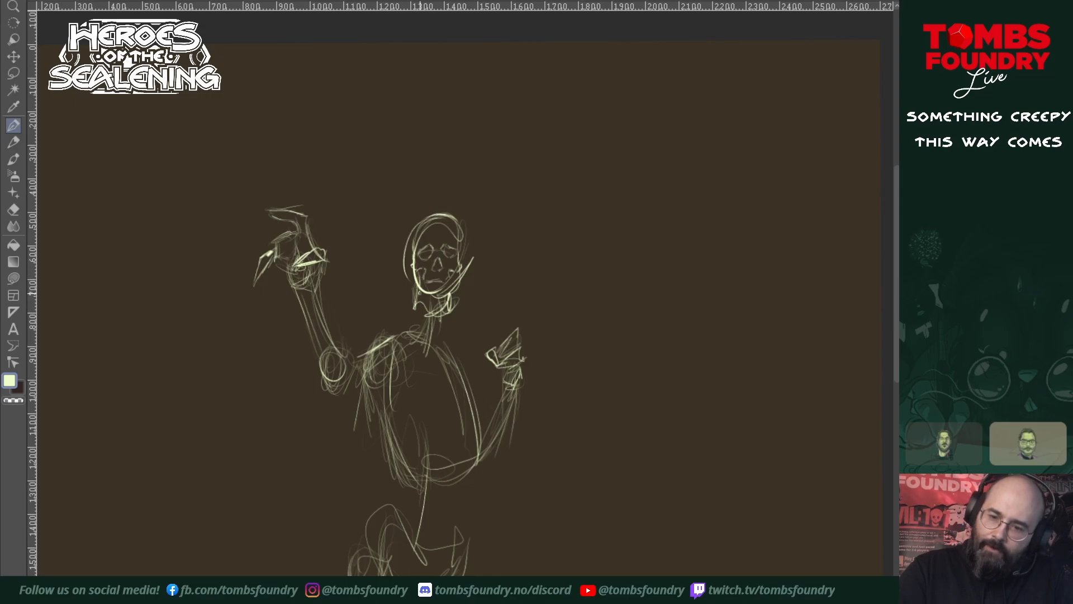
{"action": "left_click_drag", "start_coordinate": [420, 284], "coordinate": [419, 302]}
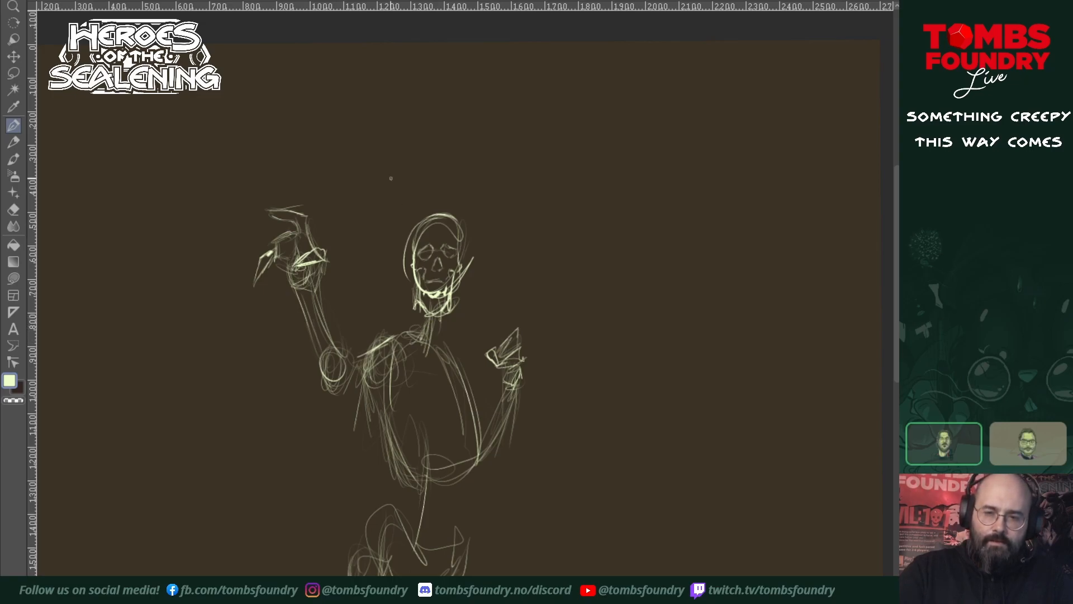
{"action": "mouse_move", "coordinate": [282, 244]}
{"action": "left_mouse_down"}
{"action": "mouse_move", "coordinate": [290, 262]}
{"action": "mouse_move", "coordinate": [280, 264]}
{"action": "left_mouse_up"}
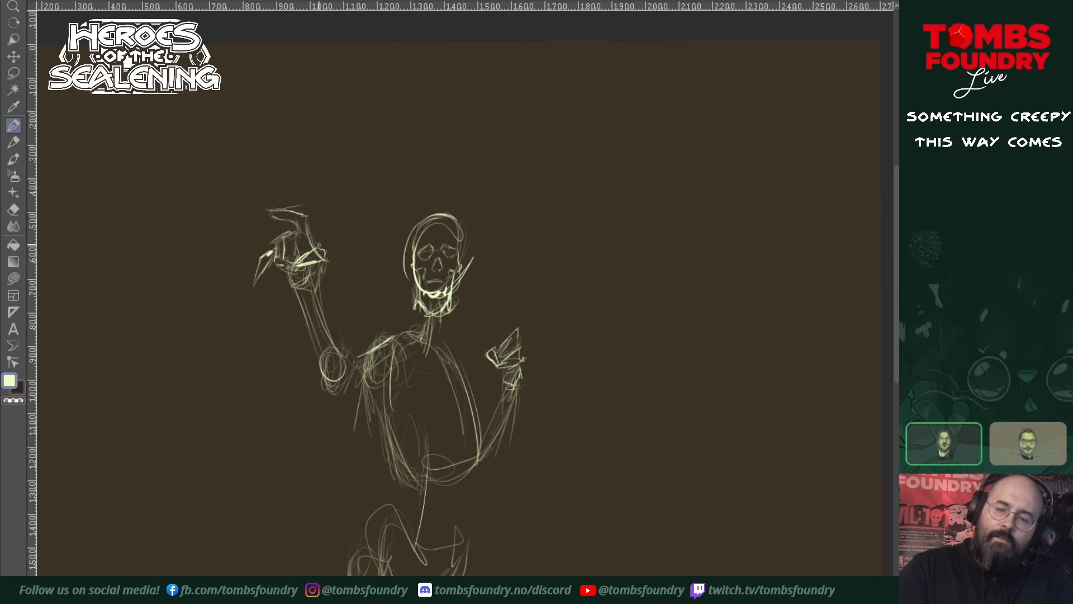
- Draw a long straight staff running down through the figure's gripping hand to below the feet
{"action": "key", "text": "ctrl+space"}
{"action": "left_click", "coordinate": [521, 291], "text": "alt"}
{"action": "left_click_drag", "start_coordinate": [534, 315], "coordinate": [528, 290]}
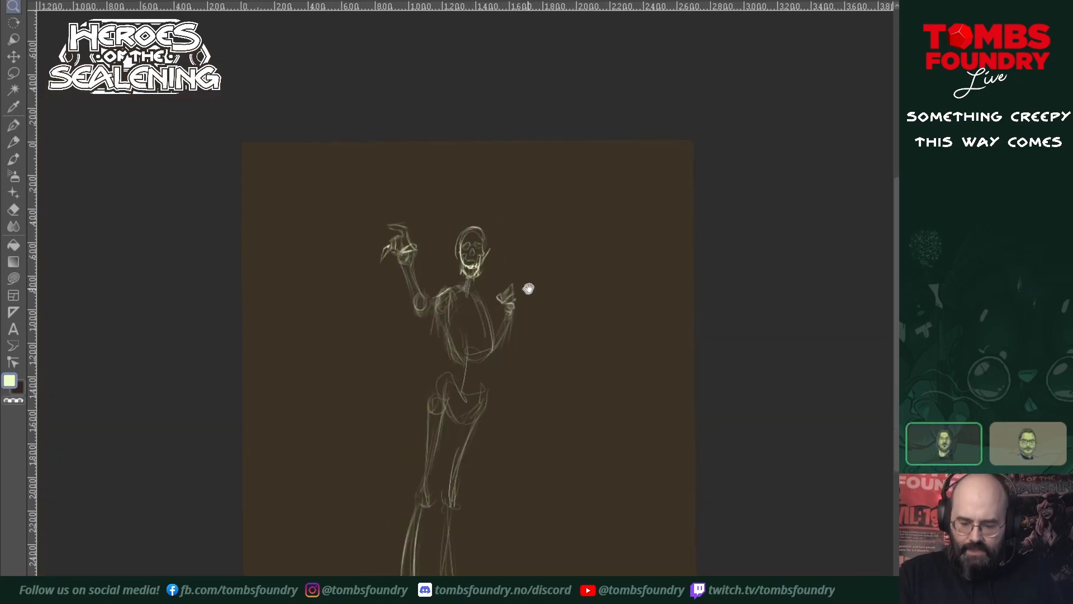
{"action": "key", "text": "p"}
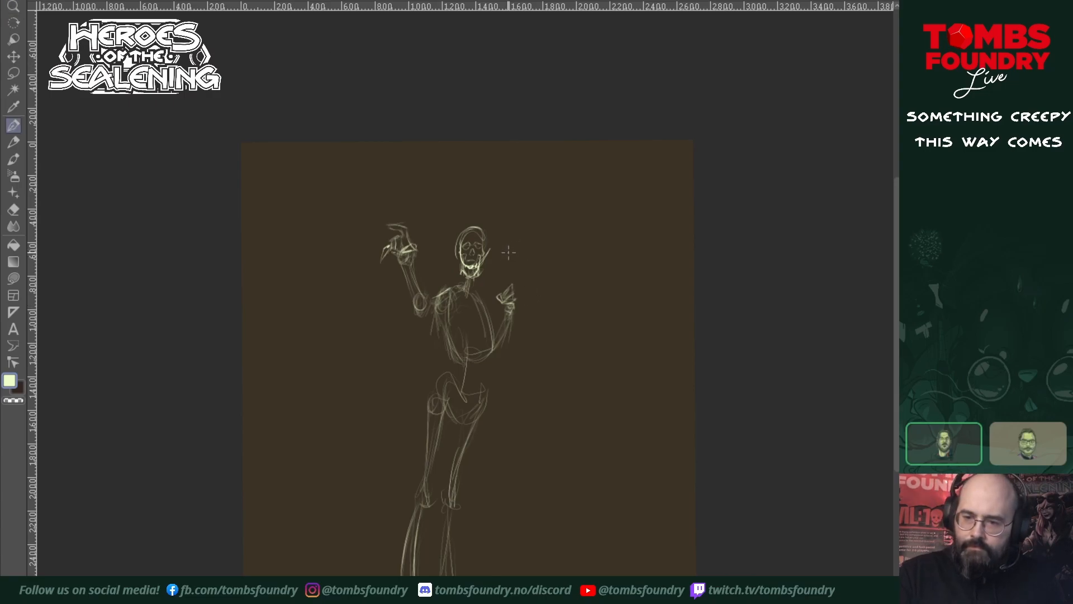
{"action": "left_click_drag", "start_coordinate": [509, 253], "coordinate": [495, 576]}
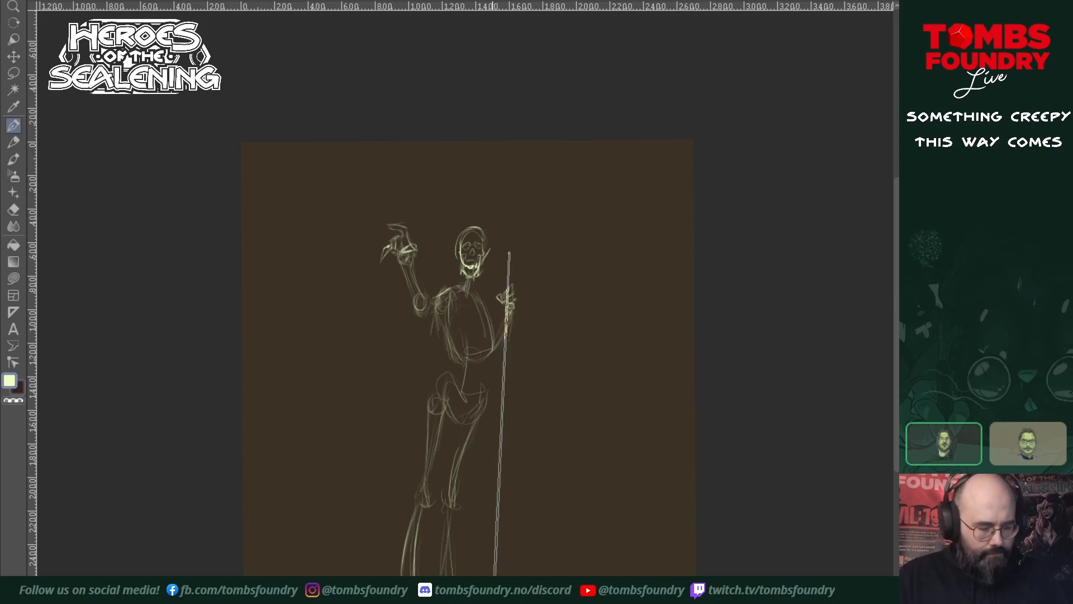
{"action": "left_click", "coordinate": [497, 598], "text": "shift"}
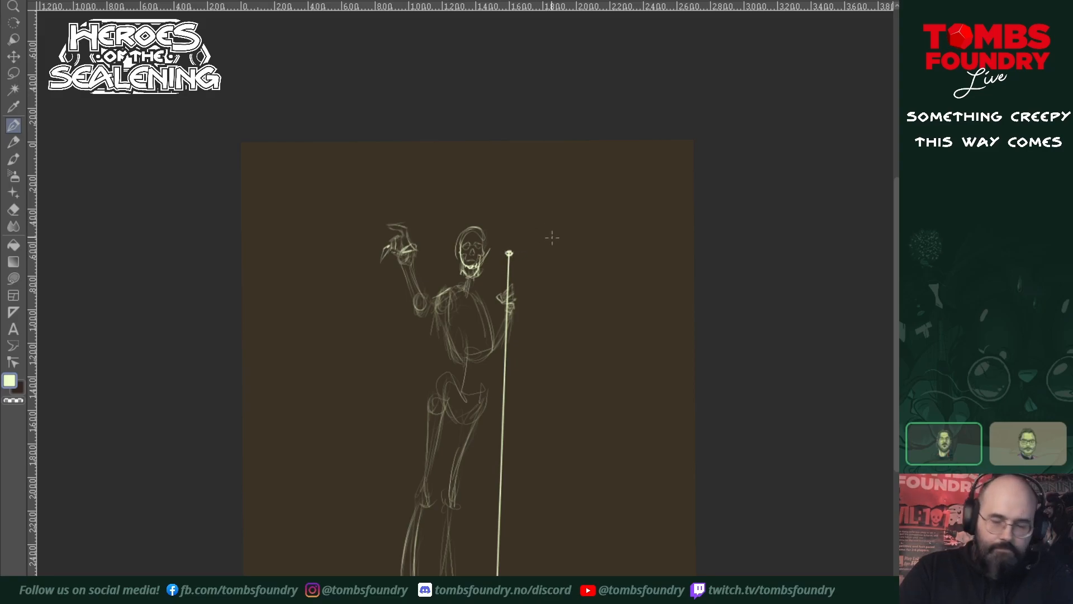
- Add a small knob and a flared cross ornament on top of the staff
{"action": "left_click_drag", "start_coordinate": [506, 256], "coordinate": [508, 261]}
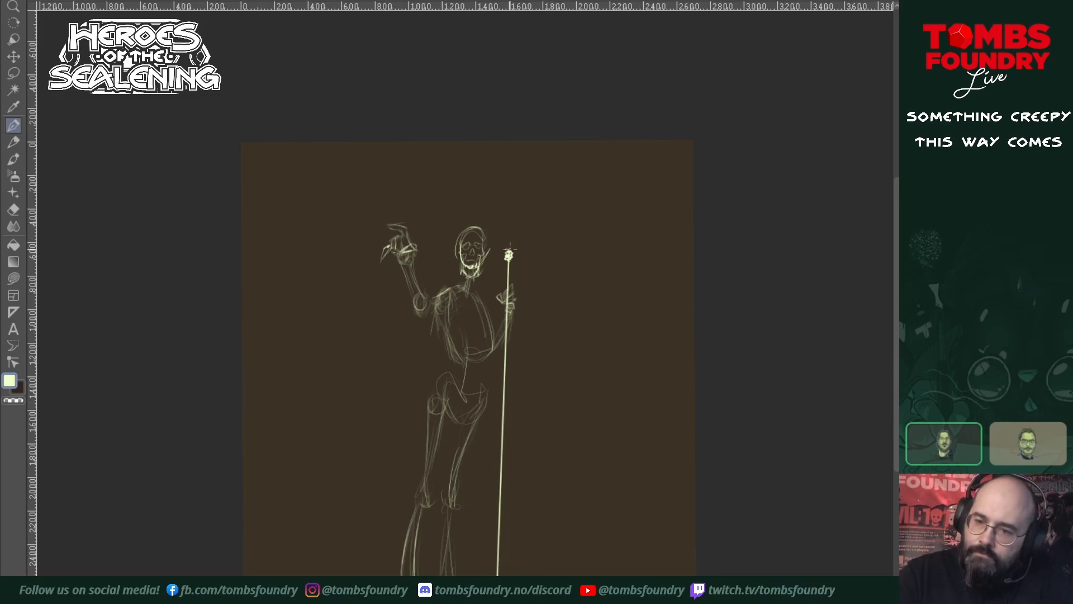
{"action": "mouse_move", "coordinate": [508, 246]}
{"action": "left_mouse_down"}
{"action": "mouse_move", "coordinate": [502, 222]}
{"action": "mouse_move", "coordinate": [518, 222]}
{"action": "left_mouse_up"}
{"action": "left_click_drag", "start_coordinate": [517, 222], "coordinate": [511, 225]}
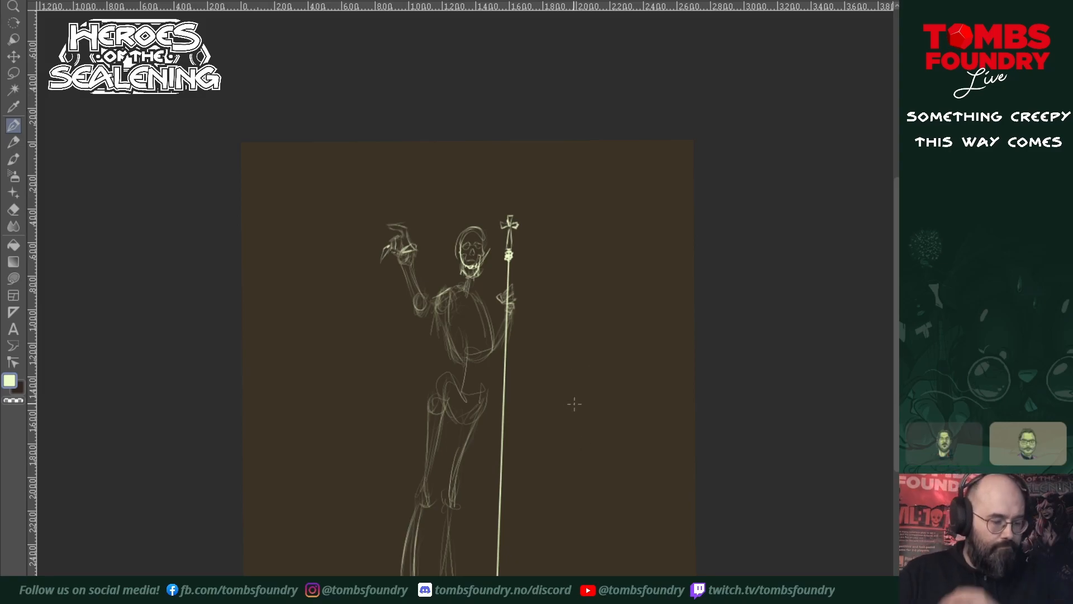
- Sketch a long sleeve hanging from the raised arm and the robe's draped edges down both sides of the body
{"action": "mouse_move", "coordinate": [423, 300]}
{"action": "left_mouse_down"}
{"action": "mouse_move", "coordinate": [418, 359]}
{"action": "mouse_move", "coordinate": [422, 299]}
{"action": "mouse_move", "coordinate": [414, 452]}
{"action": "left_mouse_up"}
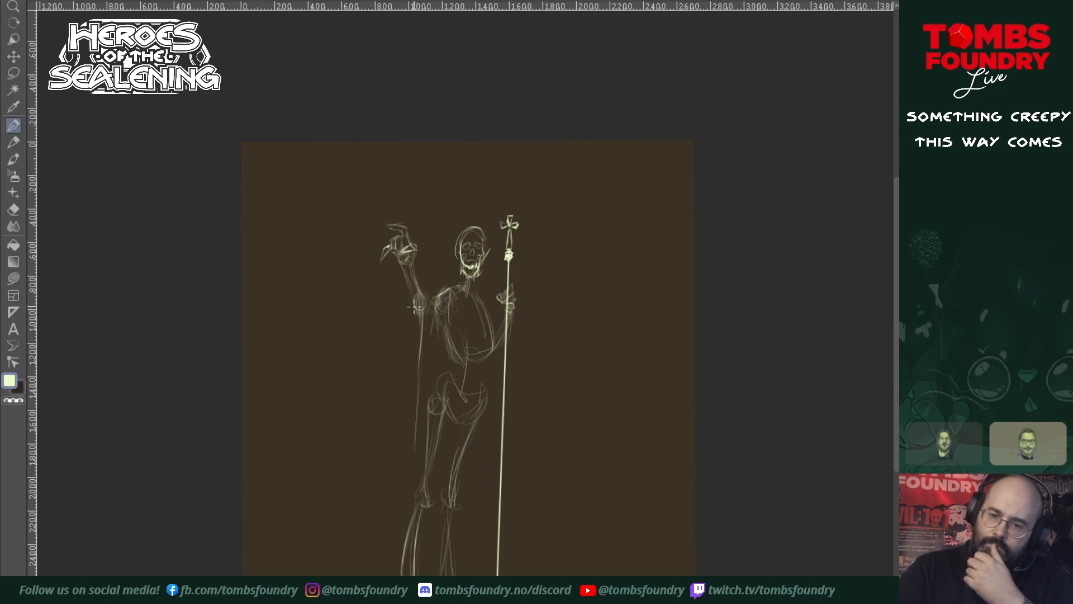
{"action": "left_click_drag", "start_coordinate": [411, 307], "coordinate": [413, 472]}
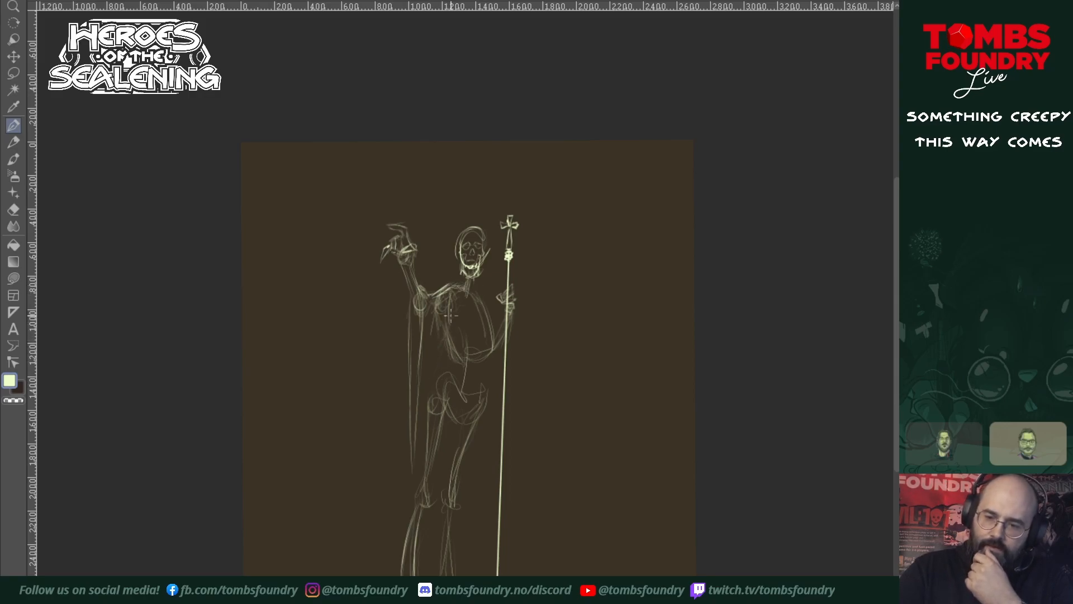
{"action": "left_click_drag", "start_coordinate": [451, 317], "coordinate": [433, 394]}
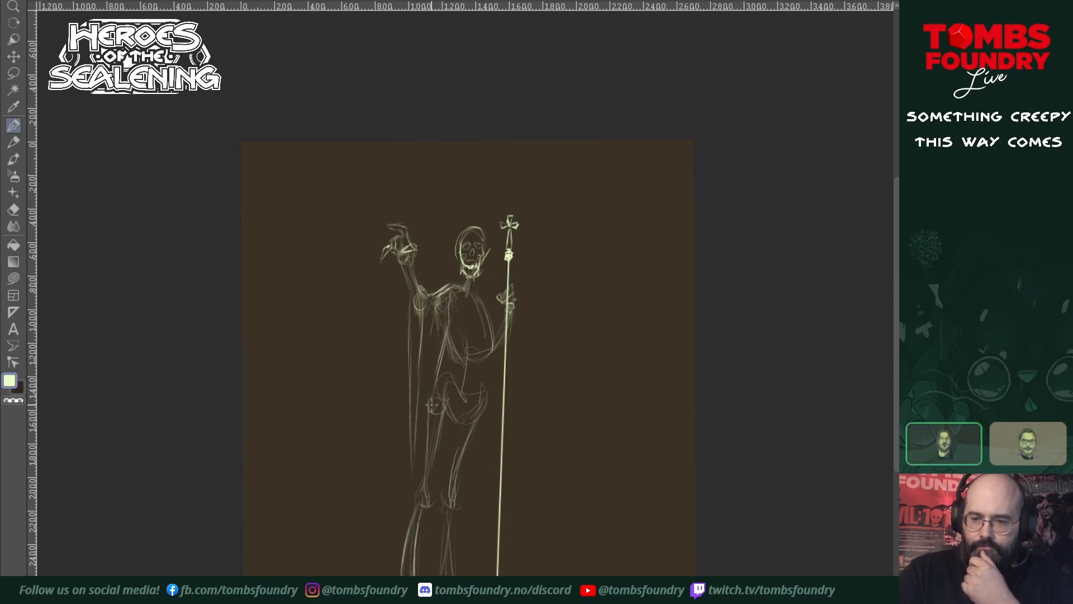
{"action": "left_click_drag", "start_coordinate": [444, 357], "coordinate": [411, 475]}
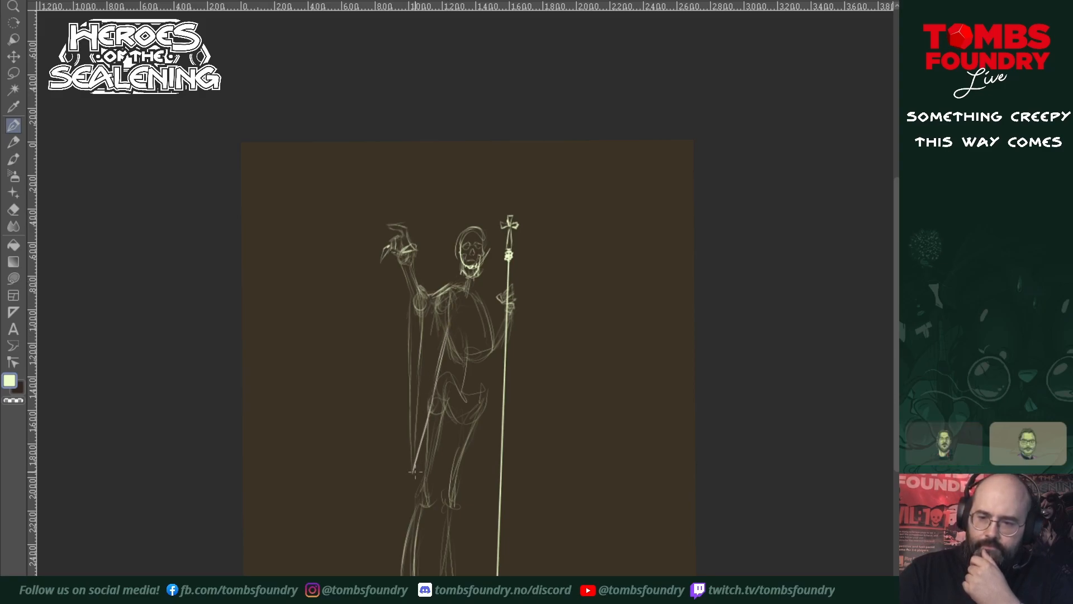
{"action": "left_click_drag", "start_coordinate": [496, 356], "coordinate": [488, 508]}
{"action": "left_click_drag", "start_coordinate": [481, 464], "coordinate": [490, 496]}
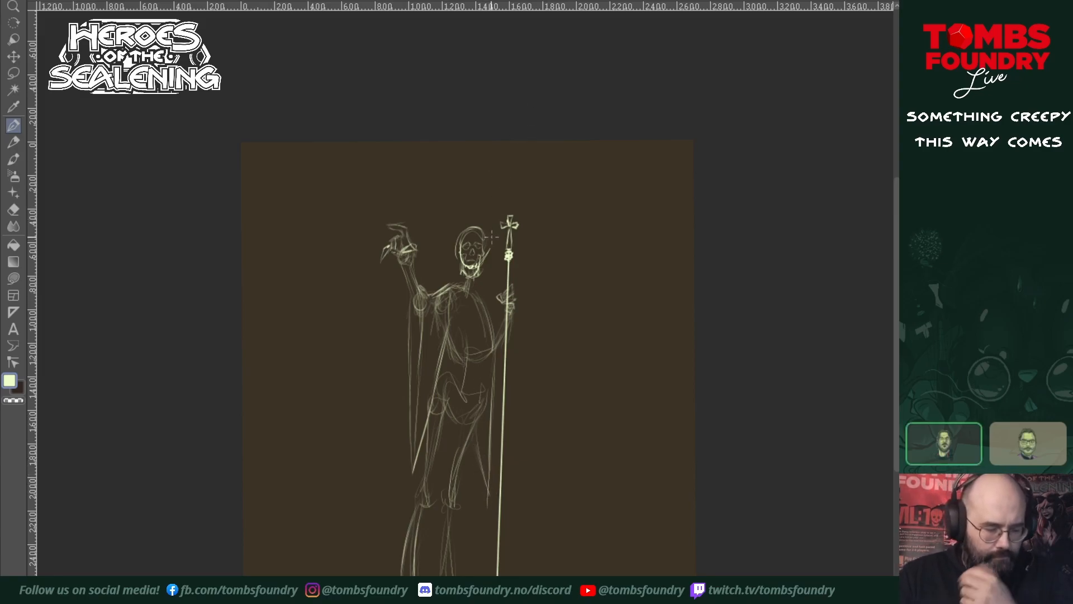
- Sketch the lower robe's edges down toward the feet, straight along the staff side and flaring outward below the raised arm
{"action": "mouse_move", "coordinate": [485, 395]}
{"action": "left_mouse_down"}
{"action": "mouse_move", "coordinate": [487, 360]}
{"action": "mouse_move", "coordinate": [486, 385]}
{"action": "mouse_move", "coordinate": [492, 342]}
{"action": "left_mouse_up"}
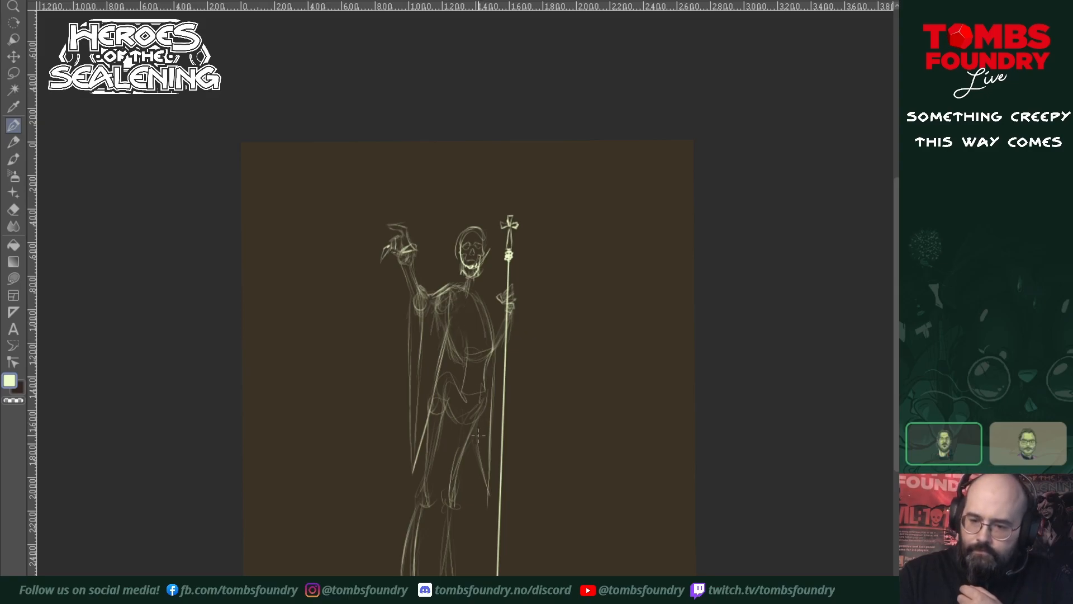
{"action": "left_click_drag", "start_coordinate": [485, 461], "coordinate": [483, 555]}
{"action": "left_click_drag", "start_coordinate": [484, 496], "coordinate": [482, 575]}
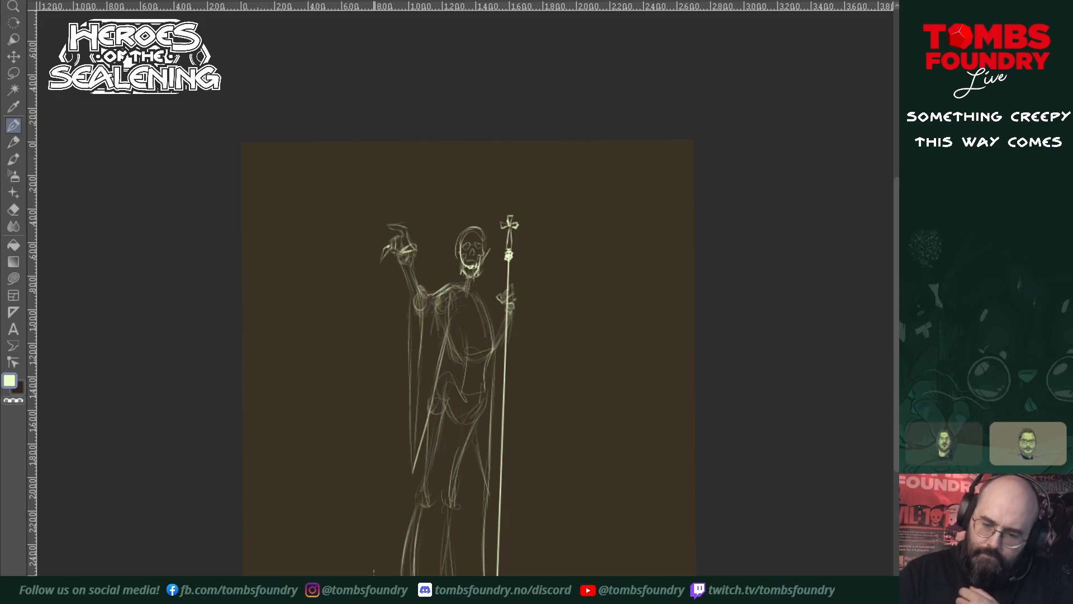
{"action": "left_click_drag", "start_coordinate": [370, 576], "coordinate": [384, 527]}
{"action": "left_click_drag", "start_coordinate": [373, 565], "coordinate": [412, 470]}
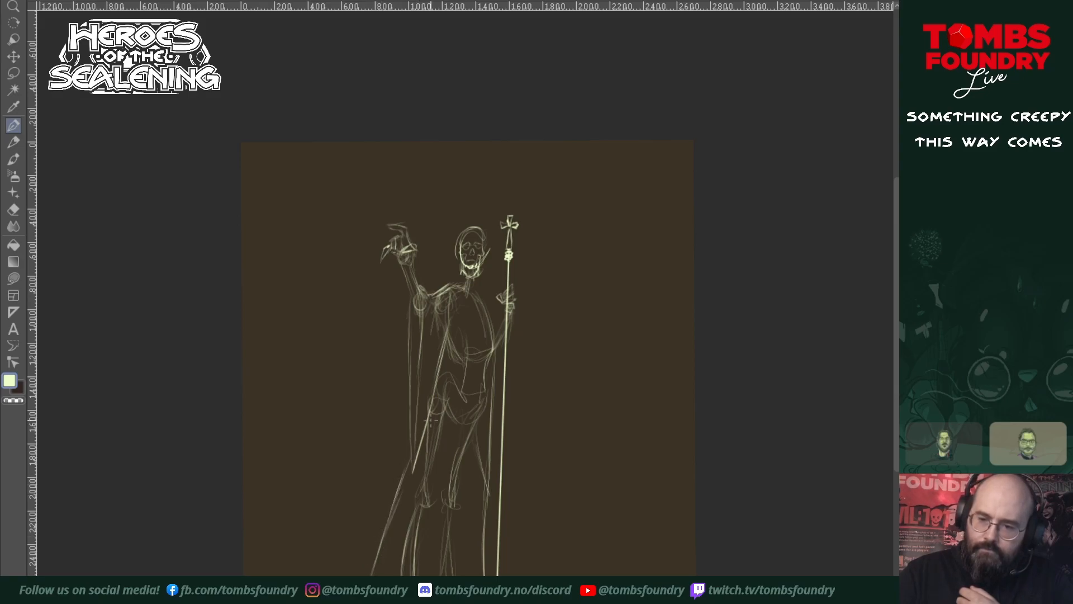
{"action": "left_click_drag", "start_coordinate": [495, 346], "coordinate": [488, 546]}
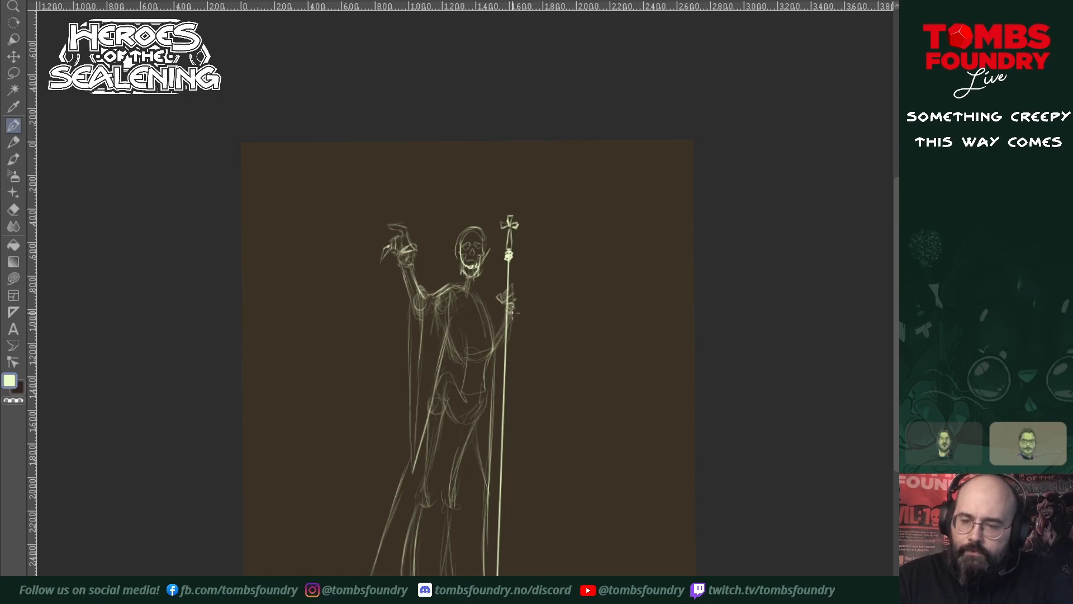
- Refine the hand gripping the staff and sketch a long veil falling from the head over the shoulders with V-shaped front folds
{"action": "left_click_drag", "start_coordinate": [513, 294], "coordinate": [513, 322]}
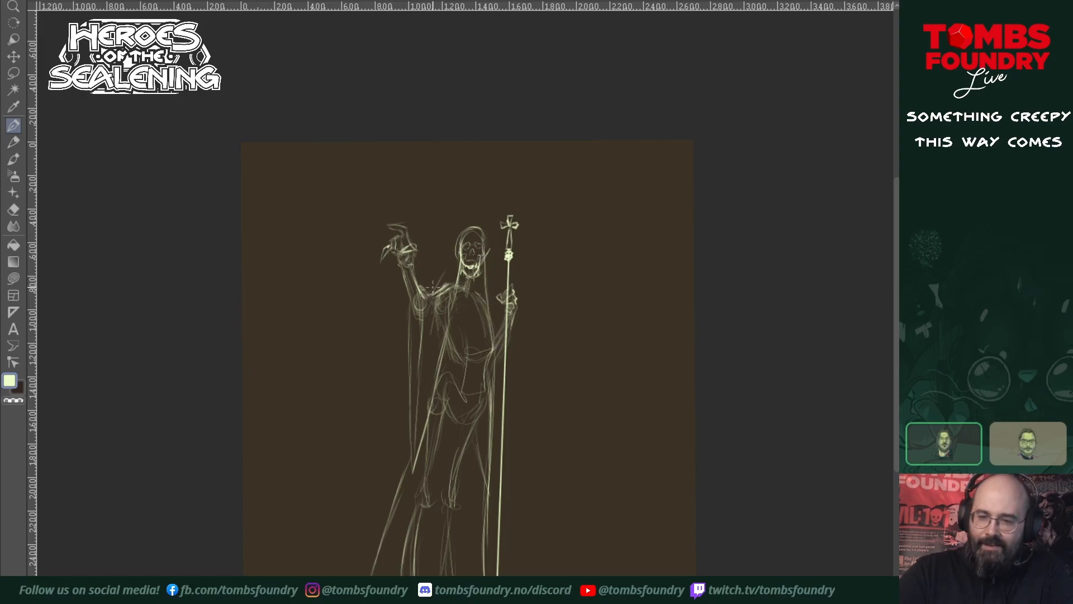
{"action": "mouse_move", "coordinate": [434, 289]}
{"action": "left_mouse_down"}
{"action": "mouse_move", "coordinate": [458, 234]}
{"action": "mouse_move", "coordinate": [480, 231]}
{"action": "mouse_move", "coordinate": [499, 328]}
{"action": "left_mouse_up"}
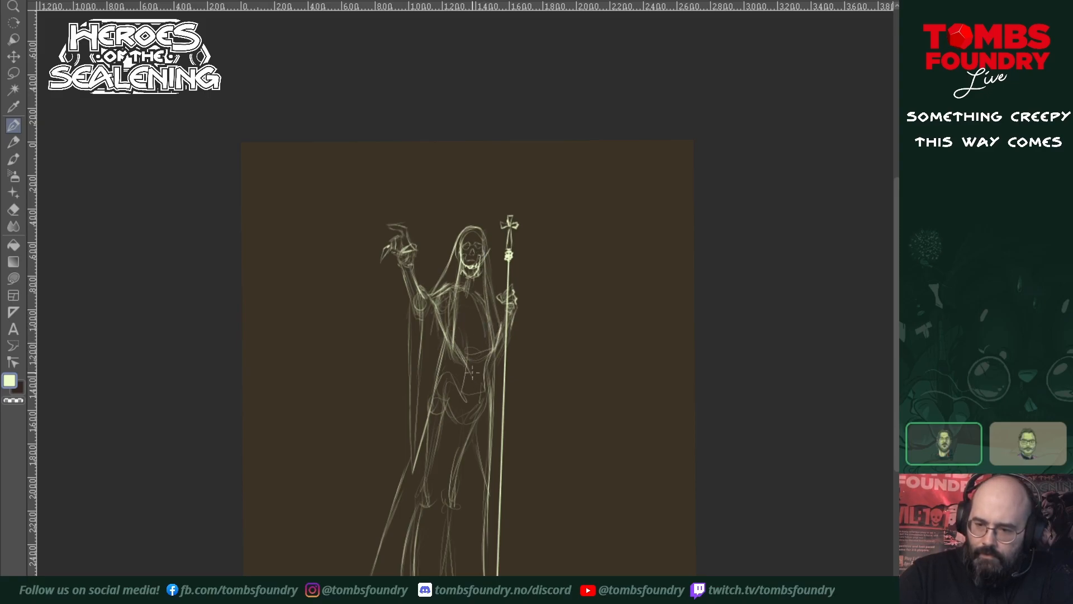
{"action": "left_click_drag", "start_coordinate": [474, 331], "coordinate": [479, 375]}
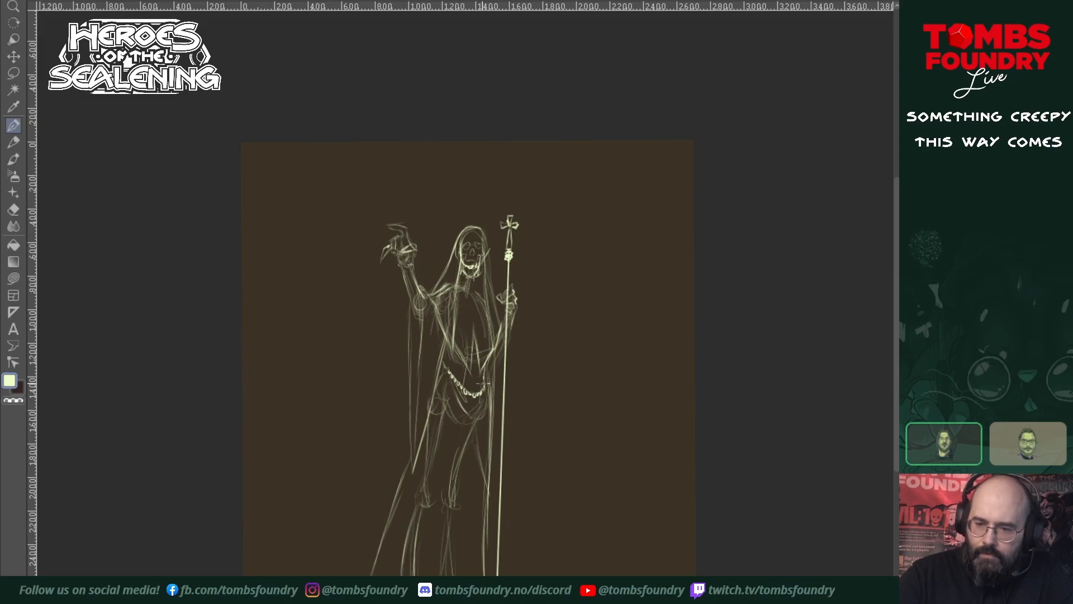
- Draw draped bead chains around the waist with a hanging cross, and add layered necklace lines at the neck
{"action": "mouse_move", "coordinate": [445, 379]}
{"action": "left_mouse_down"}
{"action": "mouse_move", "coordinate": [472, 421]}
{"action": "mouse_move", "coordinate": [492, 401]}
{"action": "left_mouse_up"}
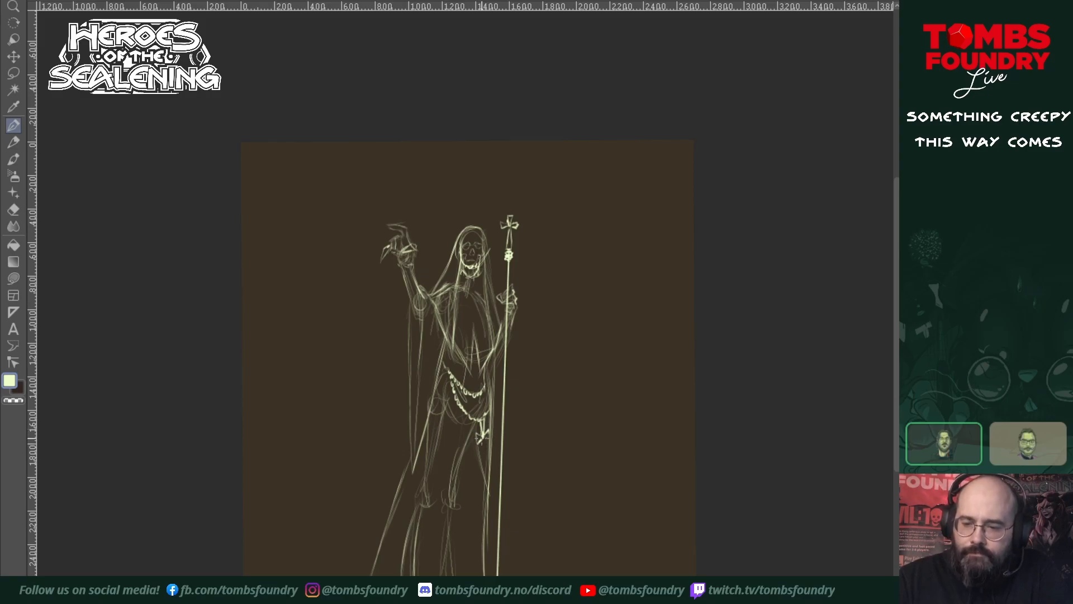
{"action": "left_click_drag", "start_coordinate": [483, 442], "coordinate": [486, 467]}
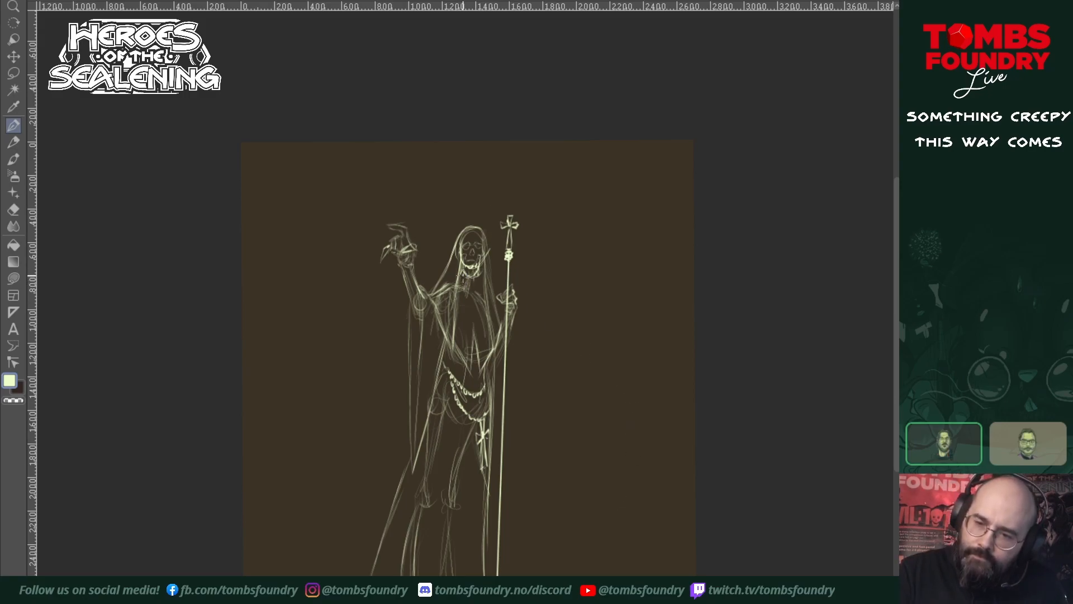
{"action": "left_click_drag", "start_coordinate": [464, 267], "coordinate": [464, 286]}
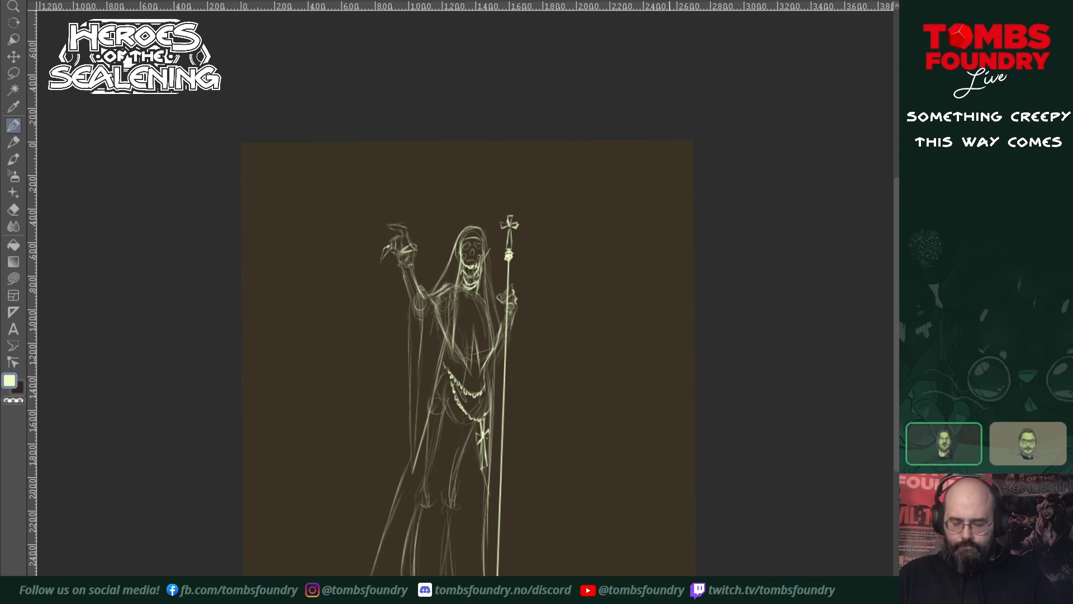
- Invert the sketch to dark lines and show the four colour swatches beside the figure
{"action": "key", "text": "ctrl+i"}
{"action": "key", "text": "z"}
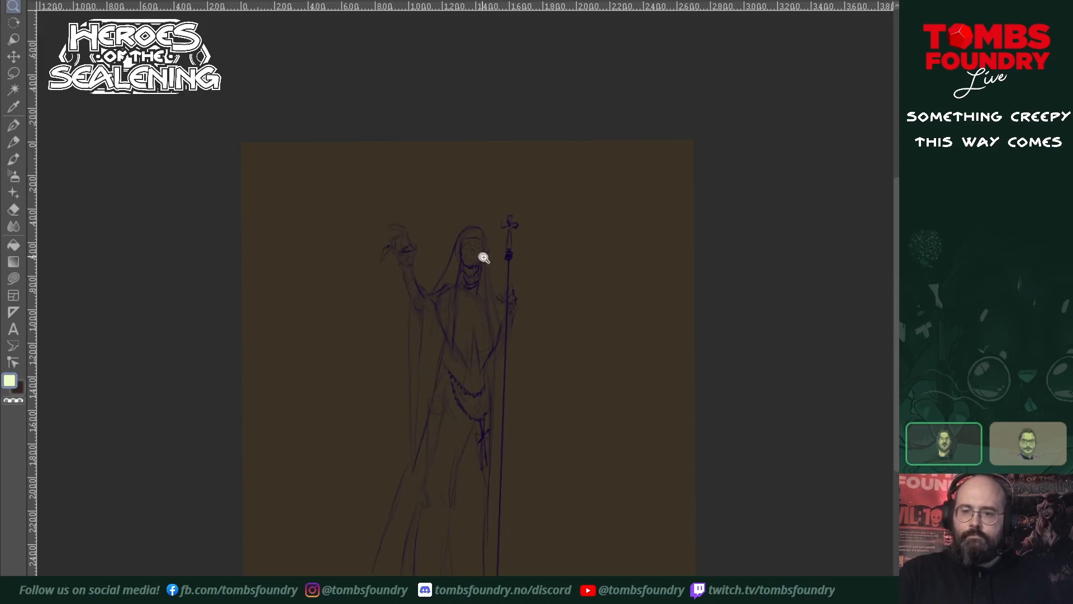
{"action": "left_click", "coordinate": [481, 256]}
{"action": "left_click", "coordinate": [491, 270]}
{"action": "left_click_drag", "start_coordinate": [493, 284], "coordinate": [522, 437]}
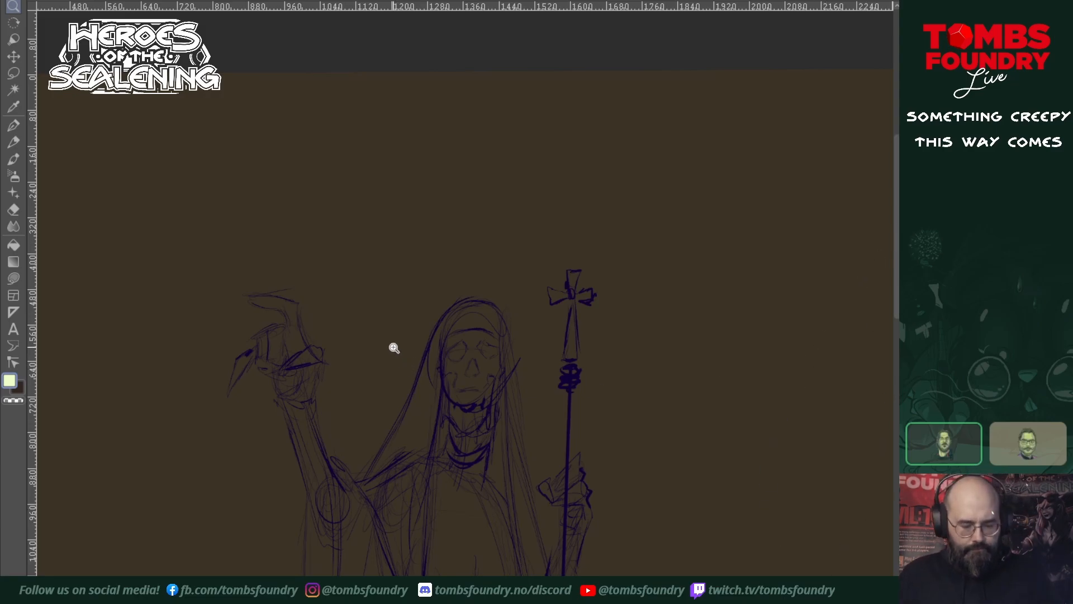
{"action": "scroll", "coordinate": [394, 348], "scroll_direction": "down", "scroll_amount": 4}
{"action": "left_click_drag", "start_coordinate": [393, 348], "coordinate": [490, 225]}
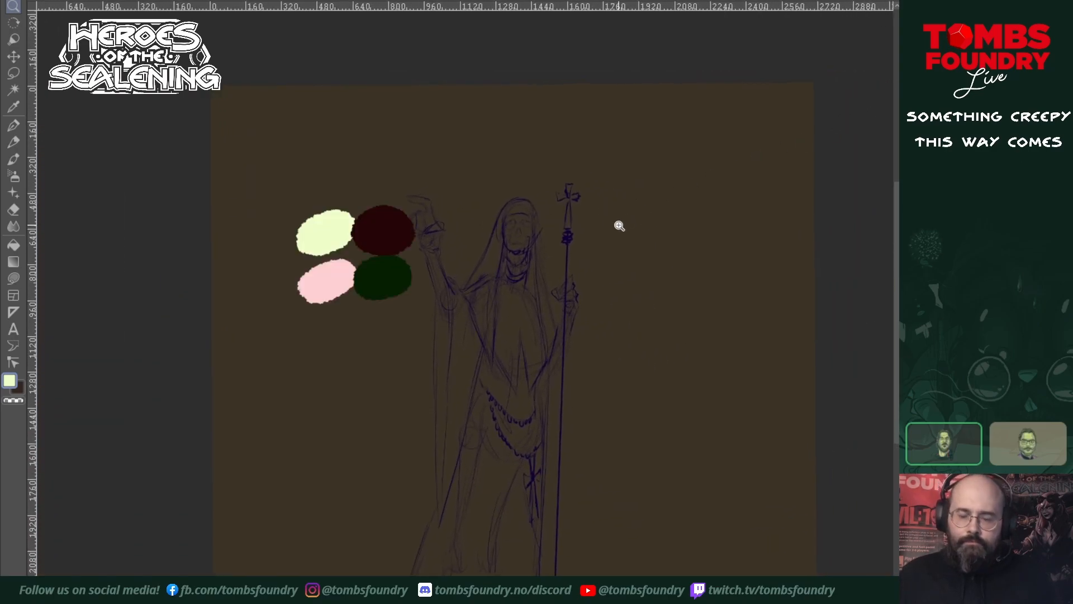
- Fill the hood and upper body silhouette with the dark maroon swatch colour, and invert the sketch back to light lines
{"action": "left_click", "coordinate": [383, 230], "text": "alt"}
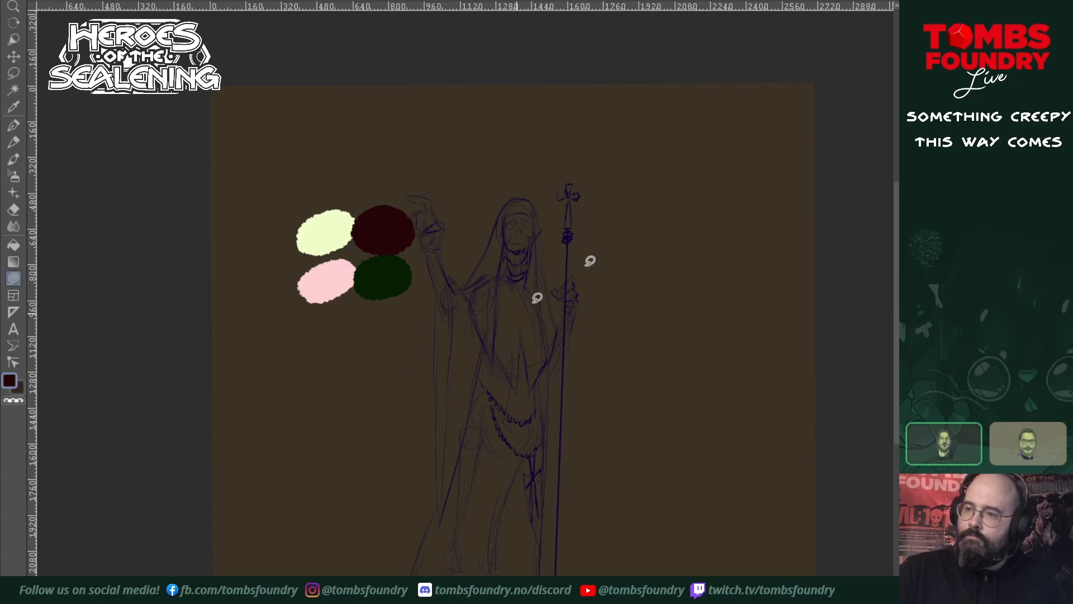
{"action": "key", "text": "ctrl+space"}
{"action": "left_click", "coordinate": [528, 254]}
{"action": "left_click", "coordinate": [530, 255]}
{"action": "left_click_drag", "start_coordinate": [533, 257], "coordinate": [513, 361]}
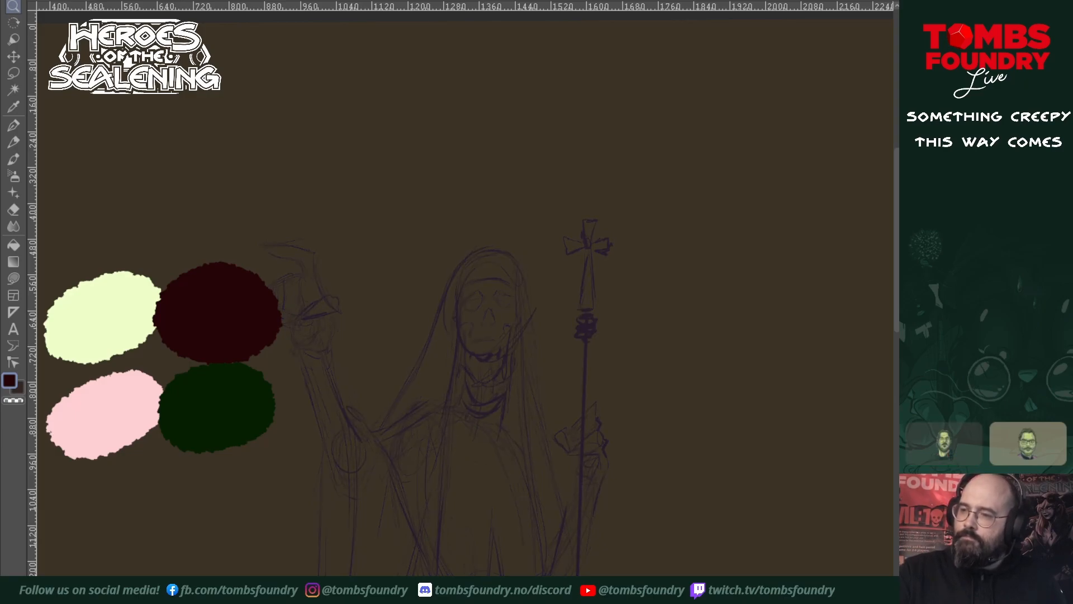
{"action": "key", "text": "u"}
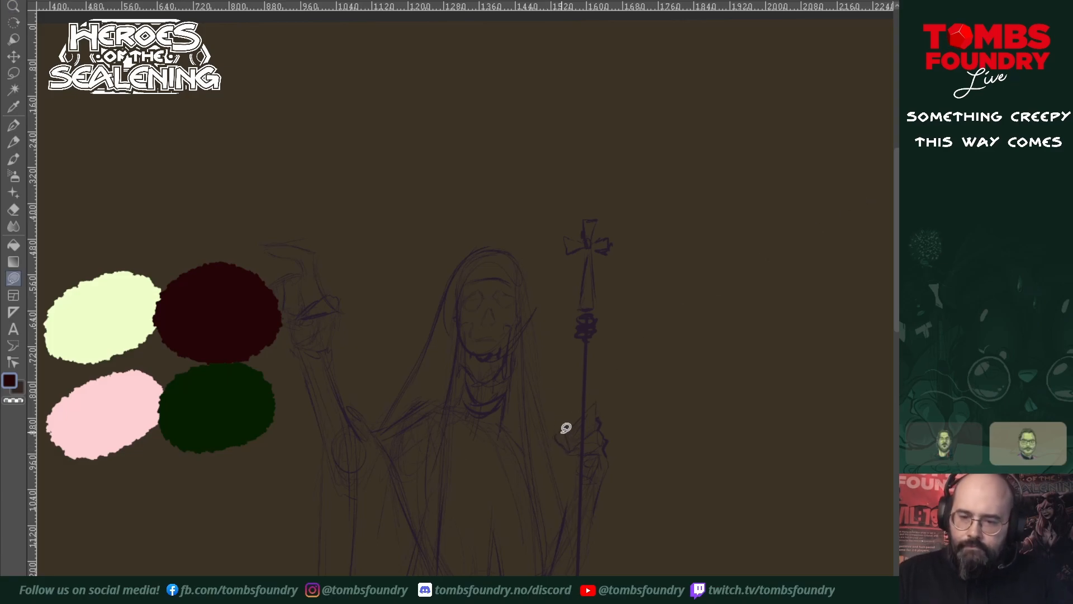
{"action": "mouse_move", "coordinate": [373, 434]}
{"action": "left_mouse_down"}
{"action": "mouse_move", "coordinate": [457, 271]}
{"action": "mouse_move", "coordinate": [474, 252]}
{"action": "mouse_move", "coordinate": [515, 254]}
{"action": "mouse_move", "coordinate": [567, 546]}
{"action": "mouse_move", "coordinate": [552, 575]}
{"action": "mouse_move", "coordinate": [391, 378]}
{"action": "mouse_move", "coordinate": [397, 371]}
{"action": "left_mouse_up"}
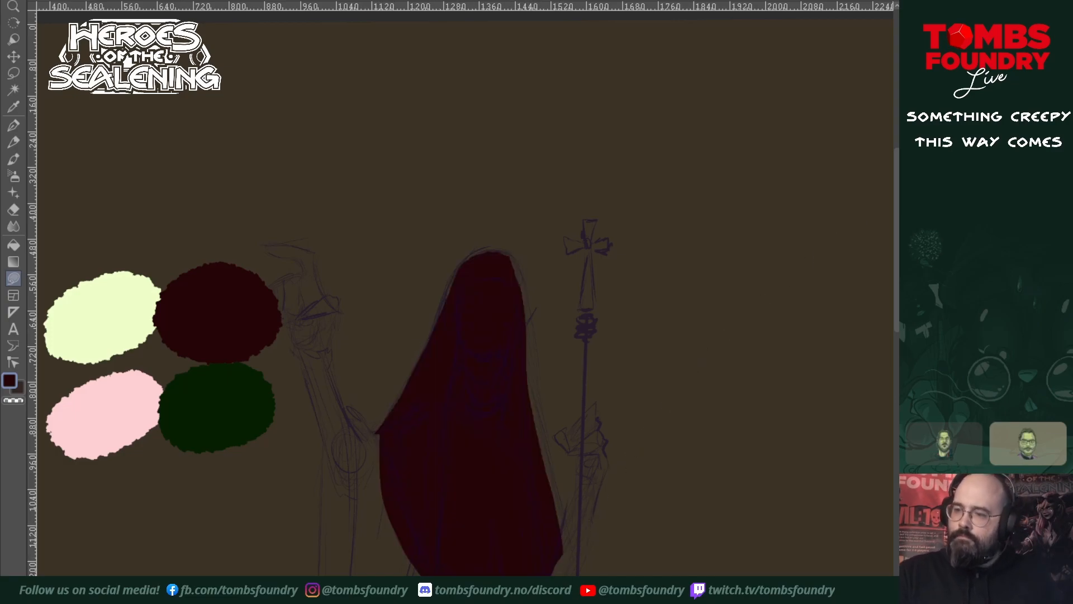
{"action": "key", "text": "ctrl+i"}
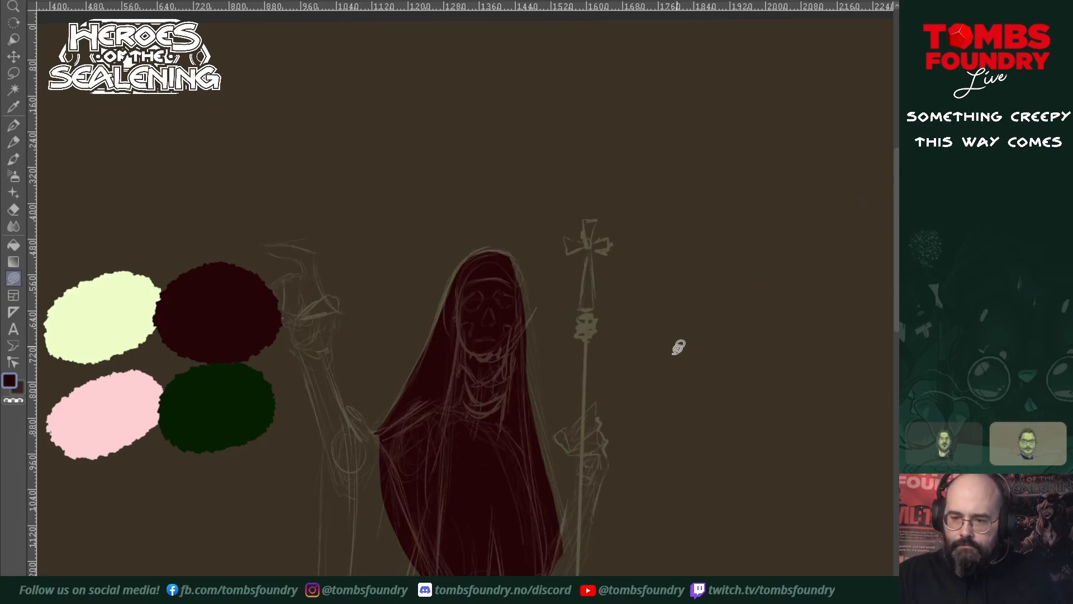
- Fill the long sleeve hanging from the raised arm with dark maroon as a solid shape
{"action": "key", "text": "u"}
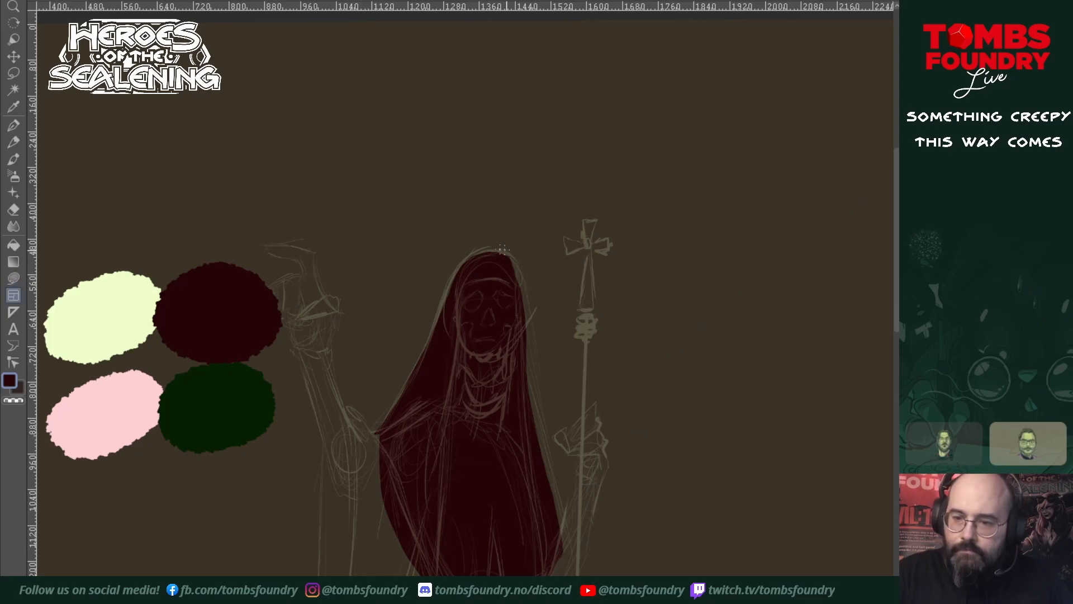
{"action": "key", "text": "u"}
{"action": "key", "text": "u"}
{"action": "mouse_move", "coordinate": [453, 294]}
{"action": "left_mouse_down"}
{"action": "mouse_move", "coordinate": [480, 247]}
{"action": "mouse_move", "coordinate": [508, 245]}
{"action": "mouse_move", "coordinate": [523, 263]}
{"action": "mouse_move", "coordinate": [528, 310]}
{"action": "mouse_move", "coordinate": [517, 382]}
{"action": "mouse_move", "coordinate": [460, 402]}
{"action": "left_mouse_up"}
{"action": "left_click_drag", "start_coordinate": [531, 479], "coordinate": [582, 348]}
{"action": "mouse_move", "coordinate": [408, 270]}
{"action": "left_mouse_down"}
{"action": "mouse_move", "coordinate": [379, 326]}
{"action": "mouse_move", "coordinate": [390, 288]}
{"action": "mouse_move", "coordinate": [409, 277]}
{"action": "mouse_move", "coordinate": [438, 300]}
{"action": "mouse_move", "coordinate": [461, 419]}
{"action": "mouse_move", "coordinate": [425, 441]}
{"action": "mouse_move", "coordinate": [411, 421]}
{"action": "mouse_move", "coordinate": [467, 211]}
{"action": "mouse_move", "coordinate": [462, 230]}
{"action": "left_mouse_up"}
{"action": "mouse_move", "coordinate": [406, 106]}
{"action": "left_mouse_down"}
{"action": "mouse_move", "coordinate": [388, 302]}
{"action": "mouse_move", "coordinate": [397, 560]}
{"action": "mouse_move", "coordinate": [459, 477]}
{"action": "mouse_move", "coordinate": [516, 240]}
{"action": "mouse_move", "coordinate": [515, 147]}
{"action": "left_mouse_up"}
{"action": "left_click_drag", "start_coordinate": [538, 226], "coordinate": [455, 367]}
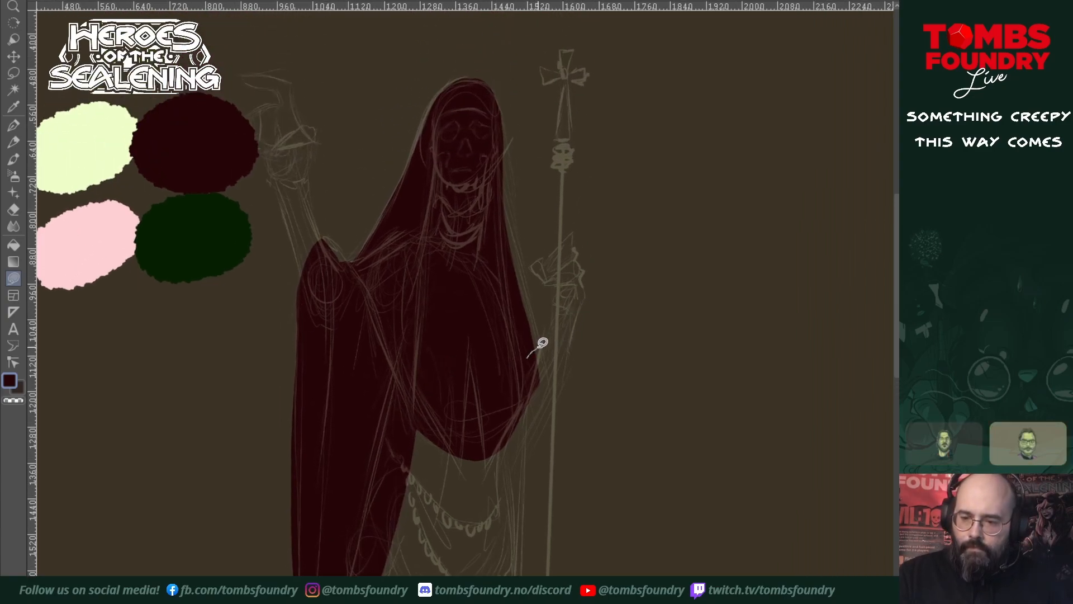
- Fill the robe's draped edge beside the staff with maroon, tapering to a point below the waist beads
{"action": "mouse_move", "coordinate": [543, 343]}
{"action": "left_mouse_down"}
{"action": "mouse_move", "coordinate": [526, 574]}
{"action": "mouse_move", "coordinate": [426, 317]}
{"action": "mouse_move", "coordinate": [503, 360]}
{"action": "left_mouse_up"}
{"action": "left_click_drag", "start_coordinate": [511, 484], "coordinate": [522, 230]}
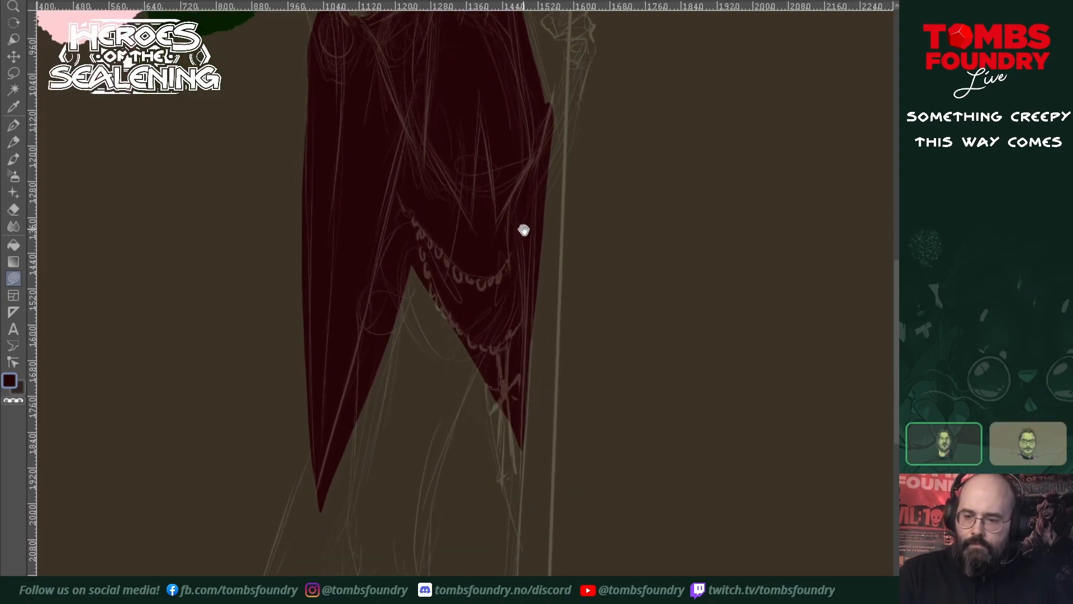
{"action": "mouse_move", "coordinate": [540, 273]}
{"action": "left_mouse_down"}
{"action": "mouse_move", "coordinate": [522, 532]}
{"action": "mouse_move", "coordinate": [453, 196]}
{"action": "mouse_move", "coordinate": [481, 102]}
{"action": "left_mouse_up"}
{"action": "left_click_drag", "start_coordinate": [522, 389], "coordinate": [561, 204]}
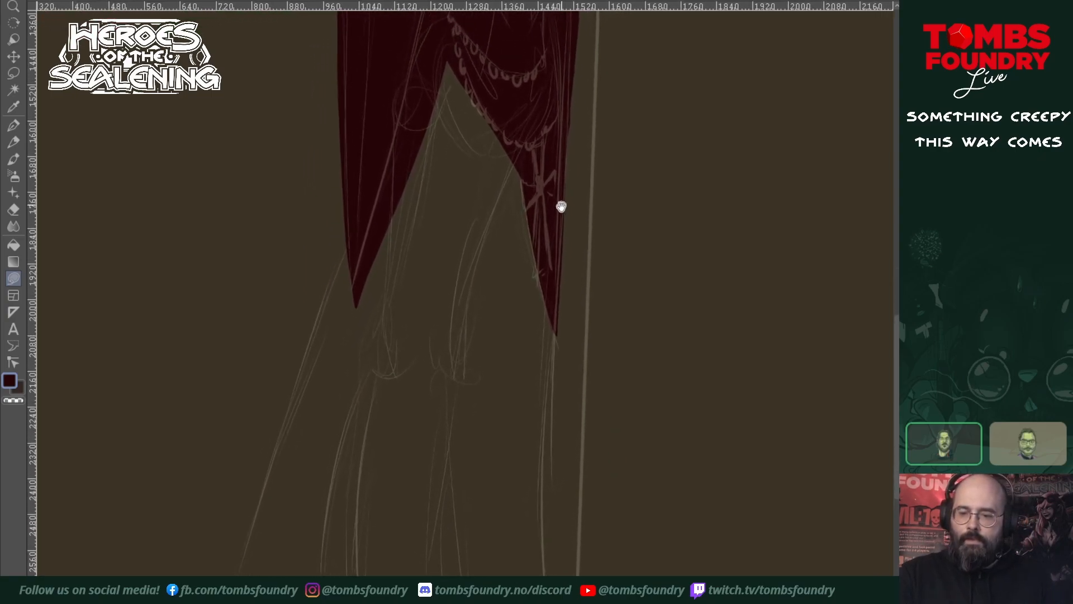
- Block in the robe's skirt with maroon from the waist down to the hem at the feet
{"action": "mouse_move", "coordinate": [532, 109]}
{"action": "left_mouse_down"}
{"action": "mouse_move", "coordinate": [518, 197]}
{"action": "mouse_move", "coordinate": [518, 446]}
{"action": "mouse_move", "coordinate": [534, 565]}
{"action": "mouse_move", "coordinate": [551, 582]}
{"action": "left_mouse_up"}
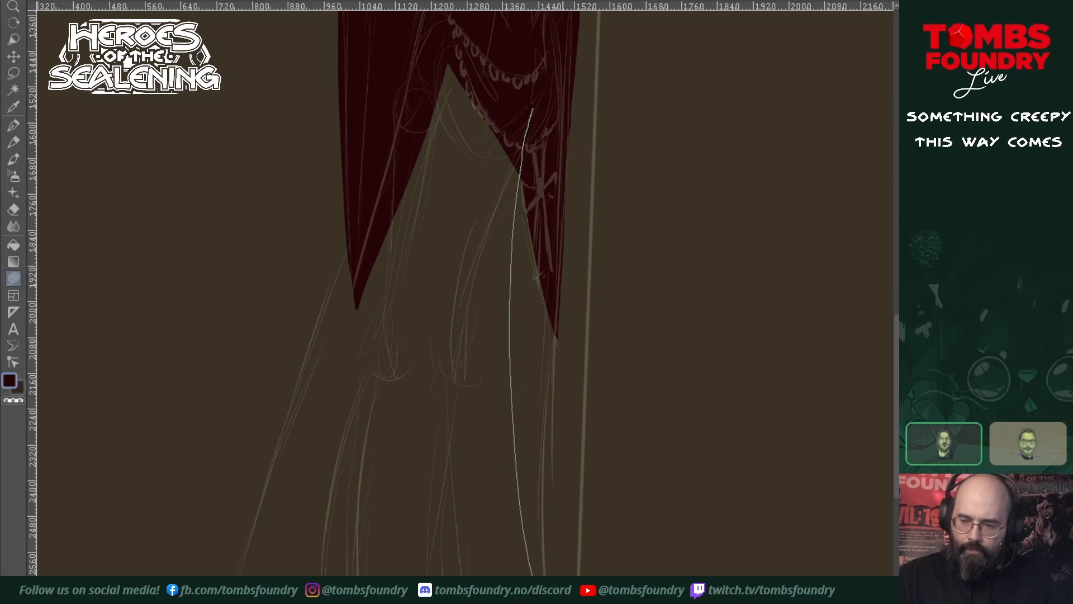
{"action": "mouse_move", "coordinate": [551, 576]}
{"action": "left_mouse_down"}
{"action": "mouse_move", "coordinate": [413, 405]}
{"action": "mouse_move", "coordinate": [436, 50]}
{"action": "mouse_move", "coordinate": [502, 51]}
{"action": "left_mouse_up"}
{"action": "mouse_move", "coordinate": [540, 320]}
{"action": "left_mouse_down"}
{"action": "mouse_move", "coordinate": [559, 256]}
{"action": "mouse_move", "coordinate": [601, 195]}
{"action": "left_mouse_up"}
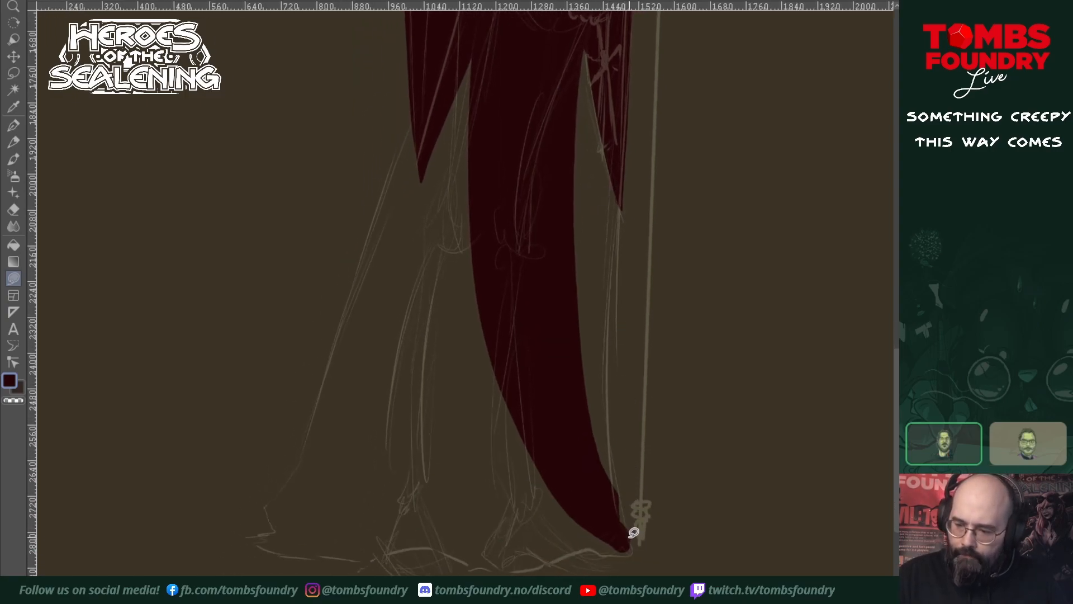
{"action": "mouse_move", "coordinate": [632, 547]}
{"action": "left_mouse_down"}
{"action": "mouse_move", "coordinate": [521, 555]}
{"action": "mouse_move", "coordinate": [492, 568]}
{"action": "mouse_move", "coordinate": [419, 550]}
{"action": "mouse_move", "coordinate": [325, 556]}
{"action": "mouse_move", "coordinate": [257, 529]}
{"action": "mouse_move", "coordinate": [271, 526]}
{"action": "mouse_move", "coordinate": [271, 498]}
{"action": "mouse_move", "coordinate": [314, 444]}
{"action": "mouse_move", "coordinate": [395, 178]}
{"action": "mouse_move", "coordinate": [472, 30]}
{"action": "mouse_move", "coordinate": [548, 48]}
{"action": "mouse_move", "coordinate": [533, 128]}
{"action": "mouse_move", "coordinate": [537, 268]}
{"action": "mouse_move", "coordinate": [535, 248]}
{"action": "mouse_move", "coordinate": [555, 397]}
{"action": "mouse_move", "coordinate": [630, 531]}
{"action": "left_mouse_up"}
{"action": "scroll", "coordinate": [625, 444], "scroll_direction": "up", "scroll_amount": 10}
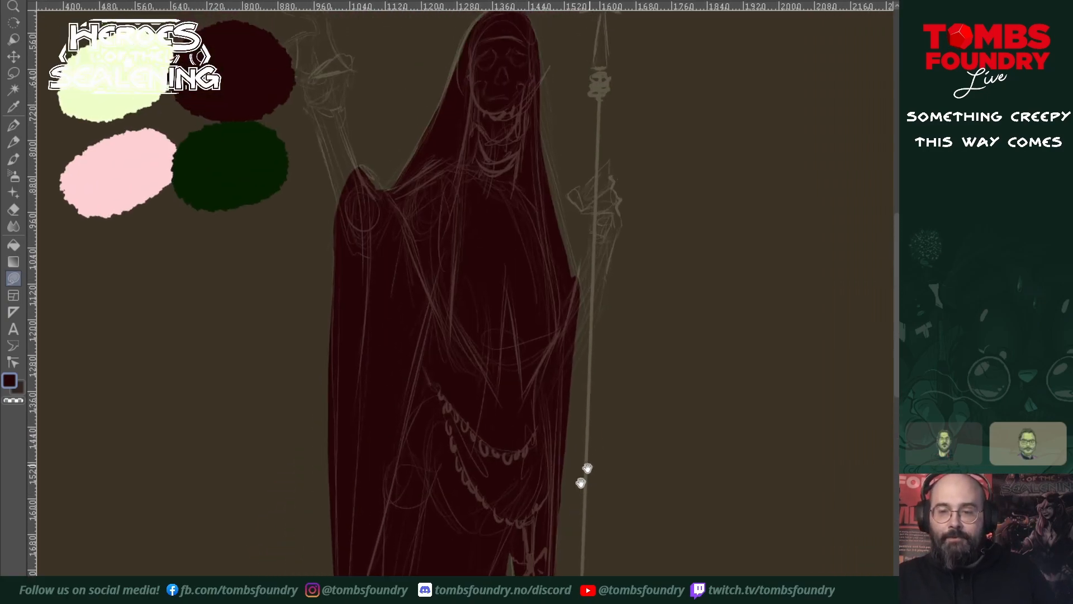
{"action": "left_click_drag", "start_coordinate": [591, 477], "coordinate": [702, 523]}
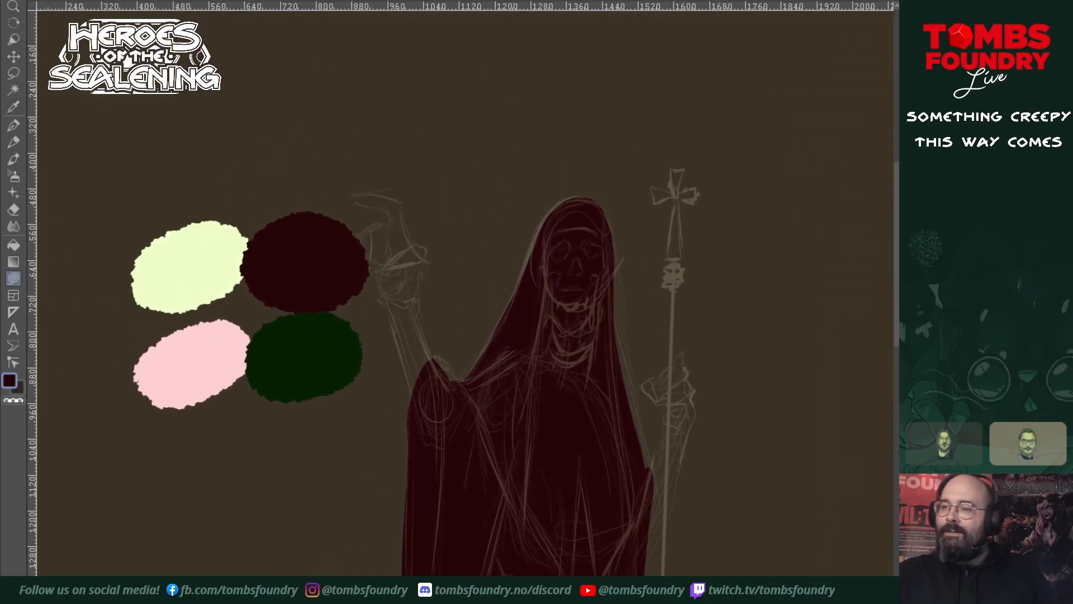
- Move the colour swatches farther away from the raised hand
{"action": "key", "text": "m"}
{"action": "left_click_drag", "start_coordinate": [324, 364], "coordinate": [268, 353]}
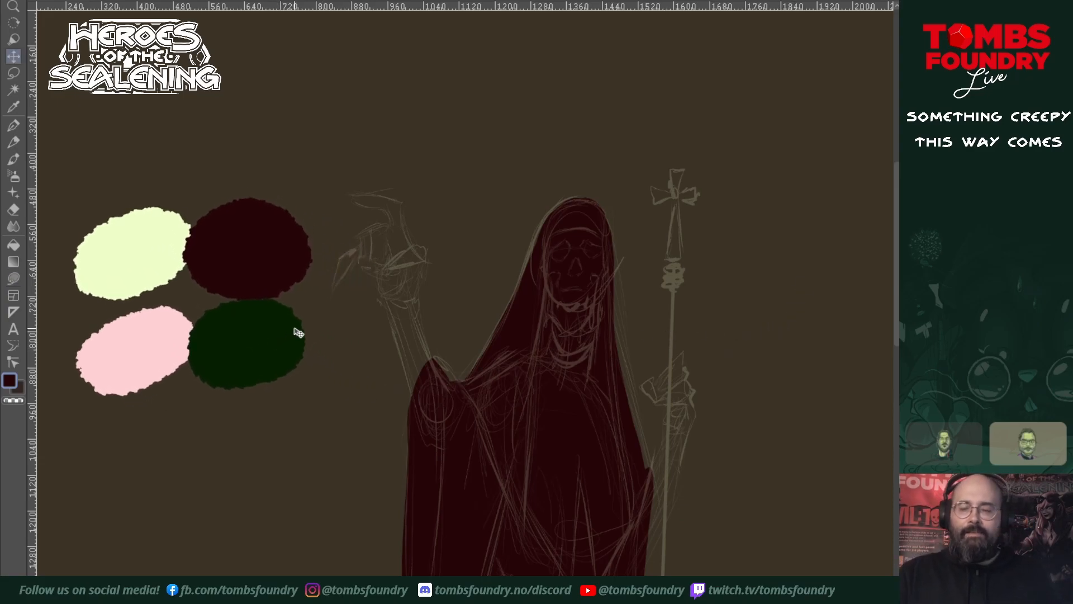
{"action": "left_click_drag", "start_coordinate": [693, 537], "coordinate": [655, 275]}
{"action": "key", "text": "alt+space"}
{"action": "left_click", "coordinate": [610, 345], "text": "alt"}
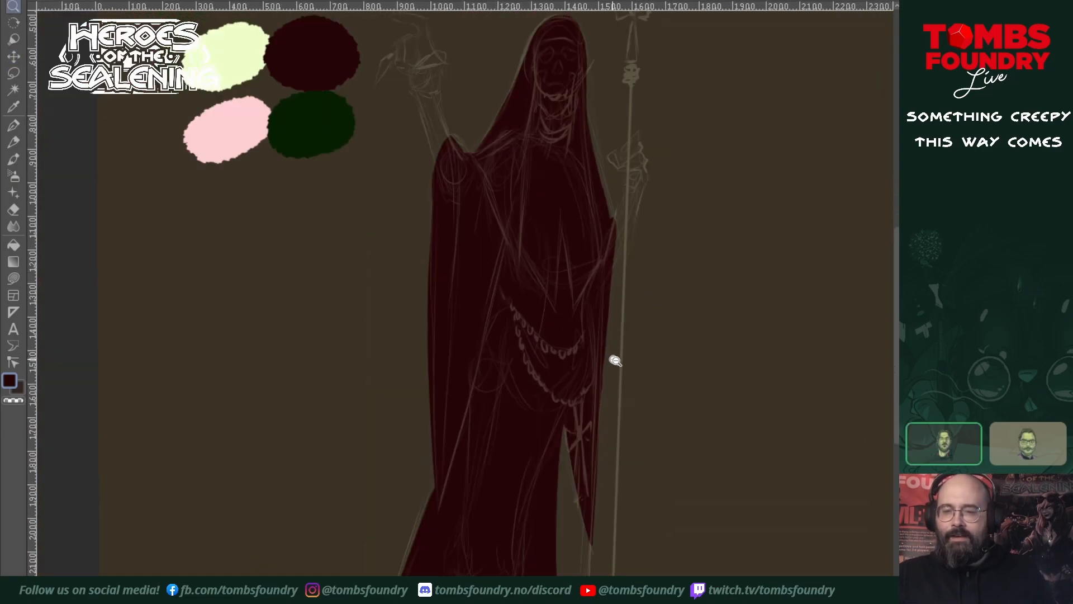
{"action": "left_click", "coordinate": [614, 358], "text": "alt"}
{"action": "left_click_drag", "start_coordinate": [630, 343], "coordinate": [609, 389]}
{"action": "left_click_drag", "start_coordinate": [609, 324], "coordinate": [594, 481]}
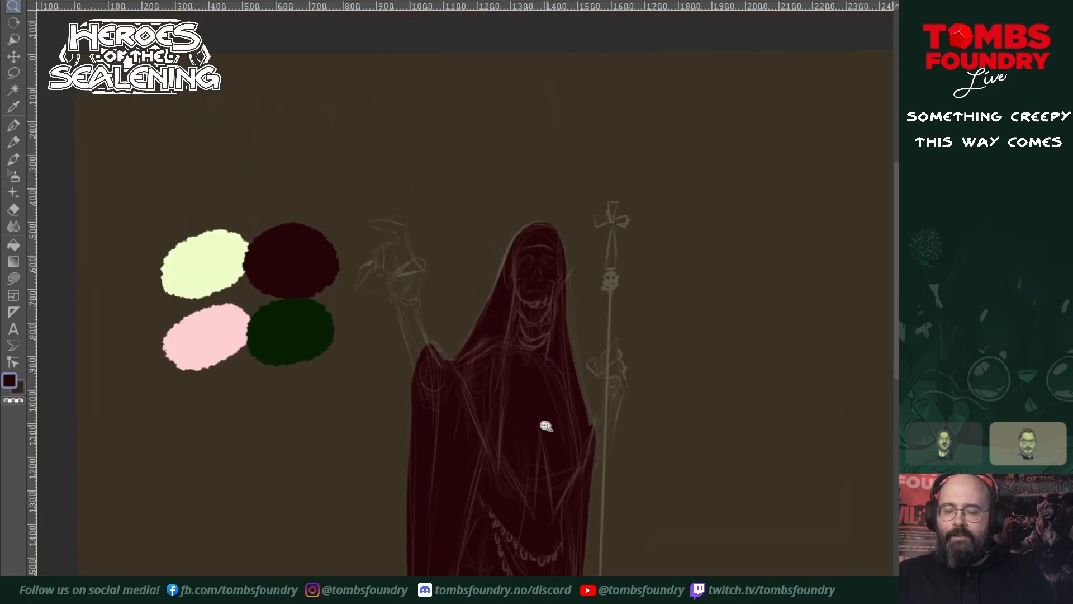
- Fill the raised forearm with dark maroon from the sleeve up to the base of the hand
{"action": "key", "text": "s"}
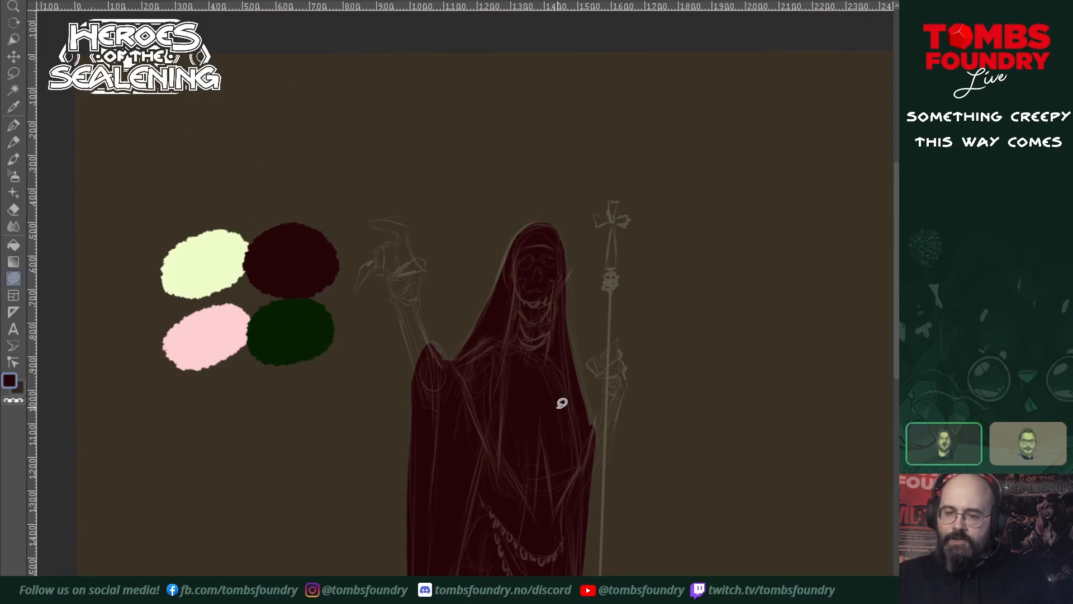
{"action": "key", "text": "z"}
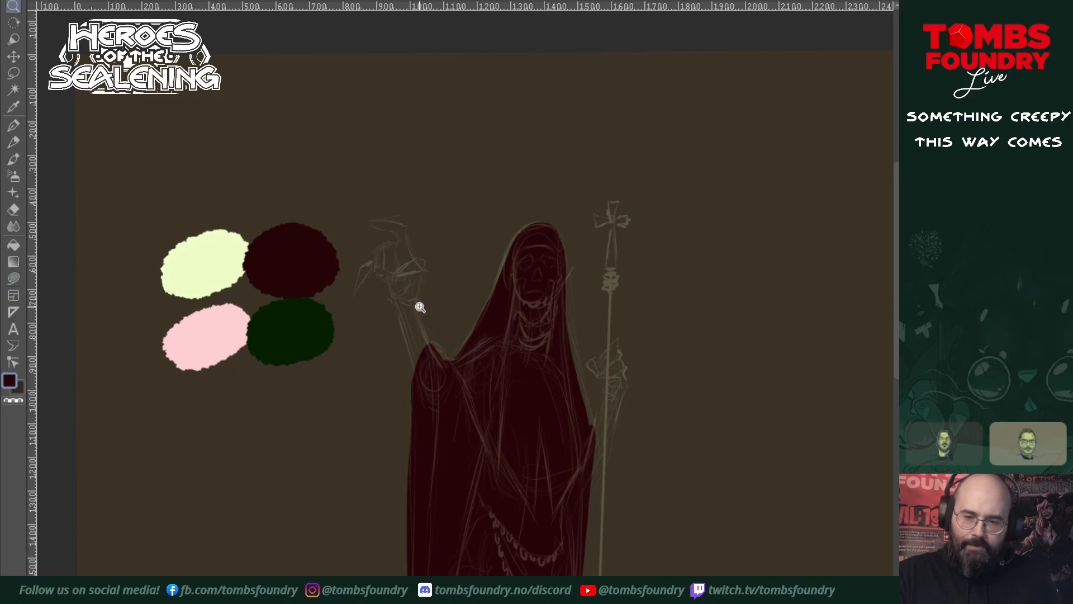
{"action": "left_click", "coordinate": [423, 305]}
{"action": "left_click_drag", "start_coordinate": [451, 339], "coordinate": [441, 398]}
{"action": "key", "text": "u"}
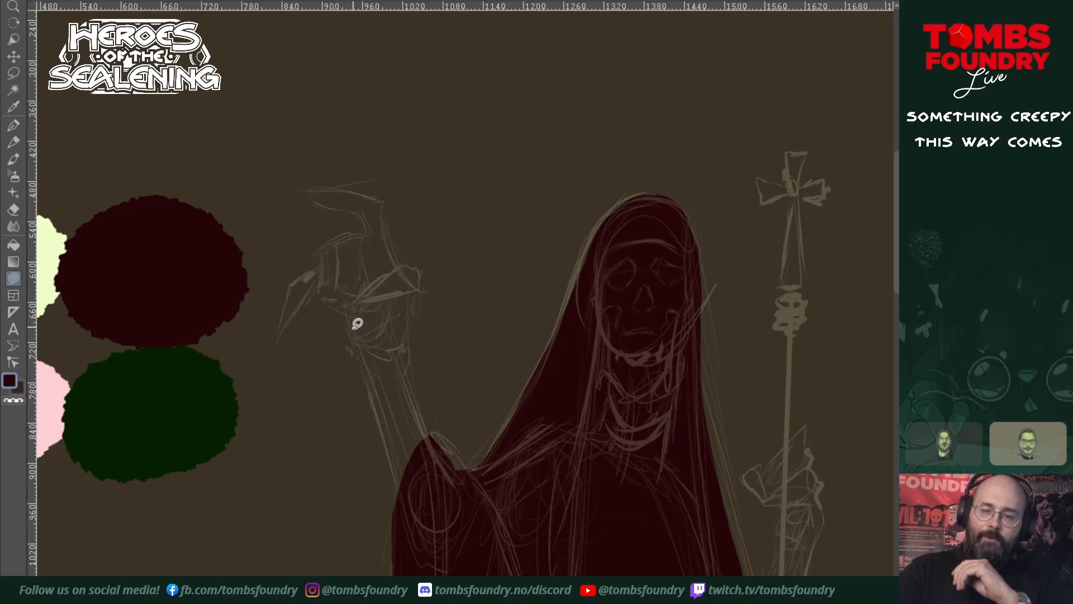
{"action": "mouse_move", "coordinate": [351, 338]}
{"action": "left_mouse_down"}
{"action": "mouse_move", "coordinate": [414, 513]}
{"action": "mouse_move", "coordinate": [452, 501]}
{"action": "mouse_move", "coordinate": [458, 486]}
{"action": "mouse_move", "coordinate": [405, 377]}
{"action": "mouse_move", "coordinate": [402, 327]}
{"action": "mouse_move", "coordinate": [384, 312]}
{"action": "left_mouse_up"}
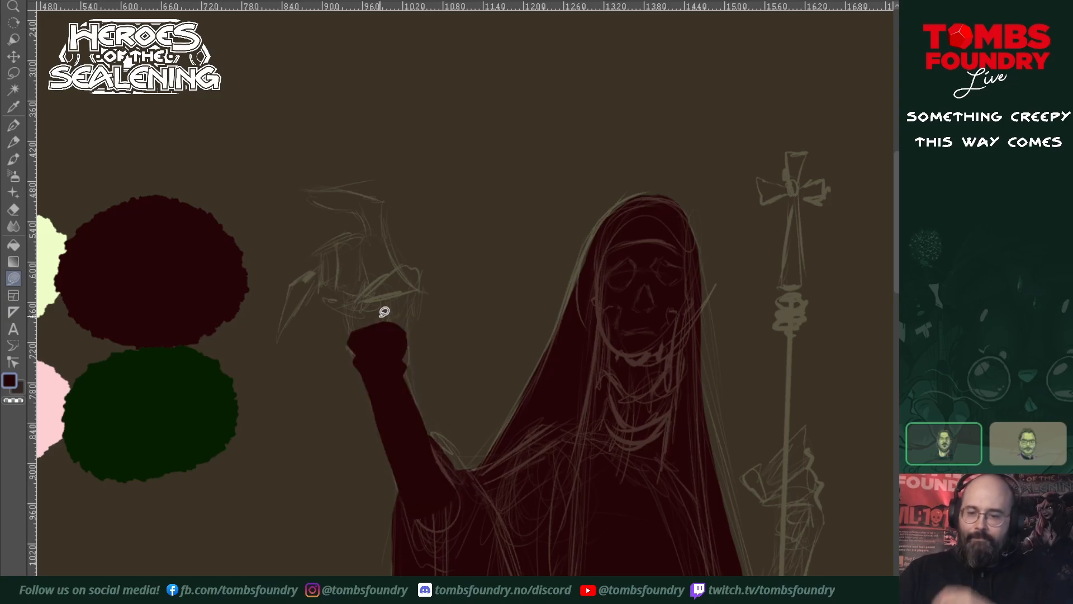
{"action": "key", "text": "ctrl+z"}
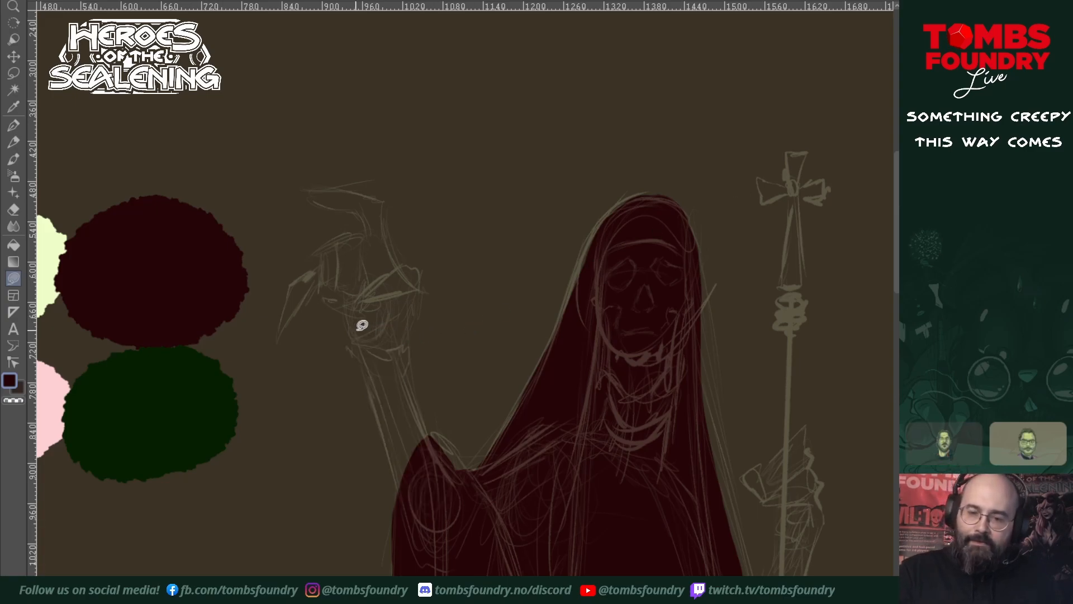
{"action": "mouse_move", "coordinate": [366, 327]}
{"action": "left_mouse_down"}
{"action": "mouse_move", "coordinate": [351, 339]}
{"action": "mouse_move", "coordinate": [403, 497]}
{"action": "mouse_move", "coordinate": [456, 506]}
{"action": "mouse_move", "coordinate": [405, 364]}
{"action": "mouse_move", "coordinate": [412, 330]}
{"action": "mouse_move", "coordinate": [396, 306]}
{"action": "left_mouse_up"}
{"action": "left_click_drag", "start_coordinate": [761, 530], "coordinate": [550, 401]}
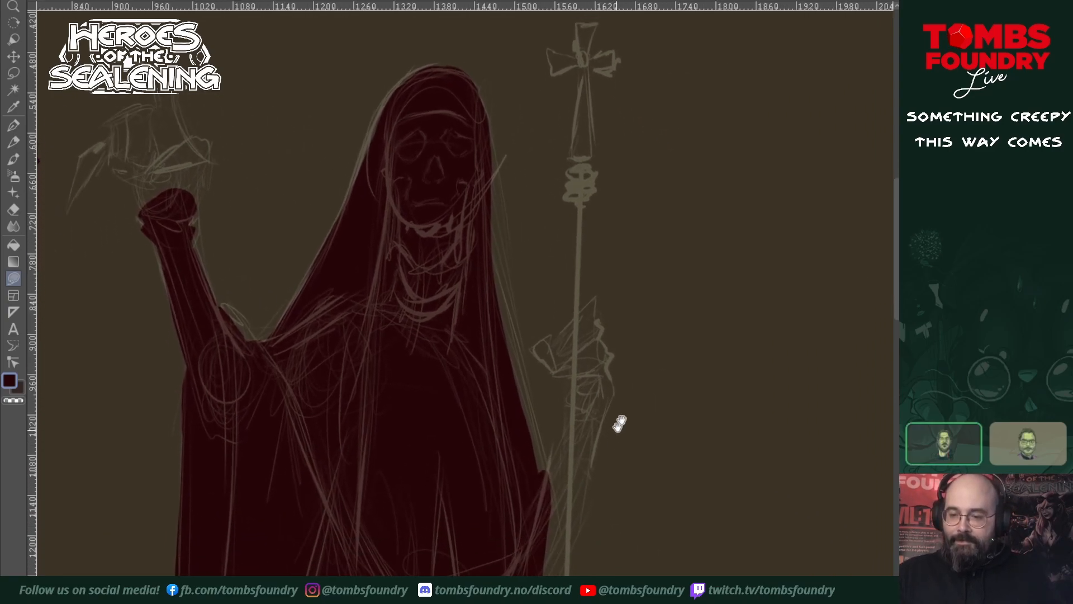
- Fill the staff-side forearm with maroon up to the hand, and extend the skirt's fill behind the pointed drape below the waist beads
{"action": "mouse_move", "coordinate": [545, 487]}
{"action": "left_mouse_down"}
{"action": "mouse_move", "coordinate": [583, 385]}
{"action": "mouse_move", "coordinate": [615, 374]}
{"action": "mouse_move", "coordinate": [615, 421]}
{"action": "mouse_move", "coordinate": [545, 573]}
{"action": "mouse_move", "coordinate": [530, 446]}
{"action": "left_mouse_up"}
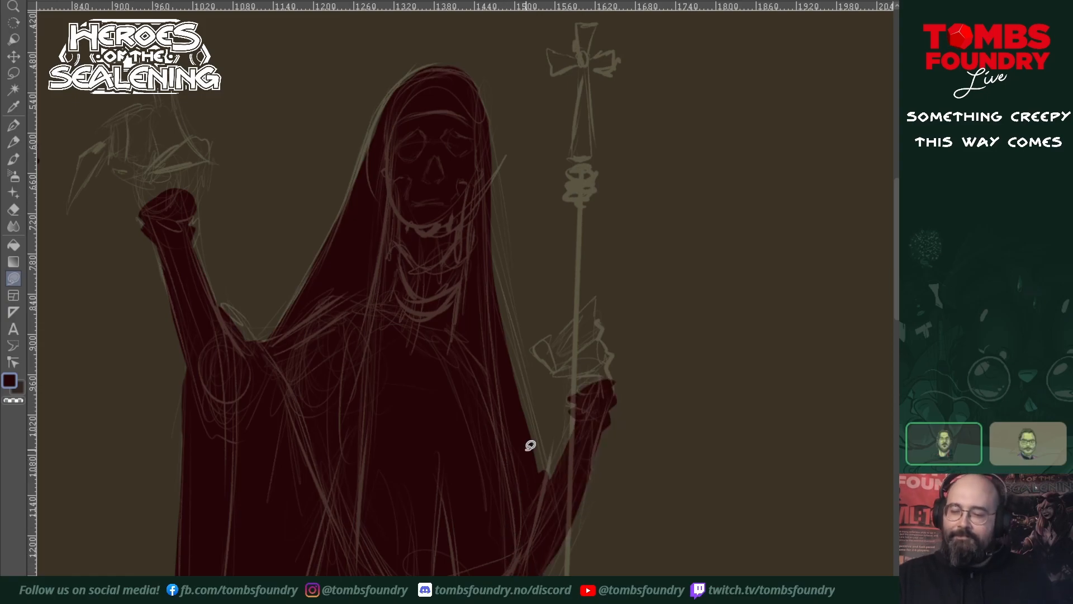
{"action": "left_click", "coordinate": [623, 486], "text": "alt"}
{"action": "left_click_drag", "start_coordinate": [609, 513], "coordinate": [590, 168]}
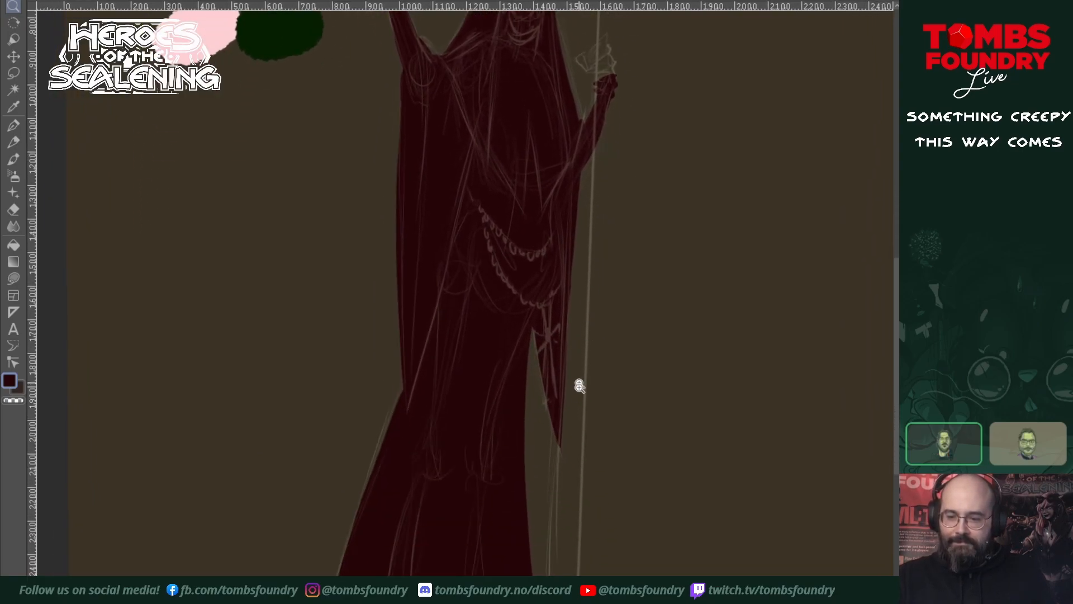
{"action": "left_click", "coordinate": [581, 380]}
{"action": "left_click", "coordinate": [570, 421], "text": "ctrl"}
{"action": "left_click_drag", "start_coordinate": [578, 441], "coordinate": [585, 473]}
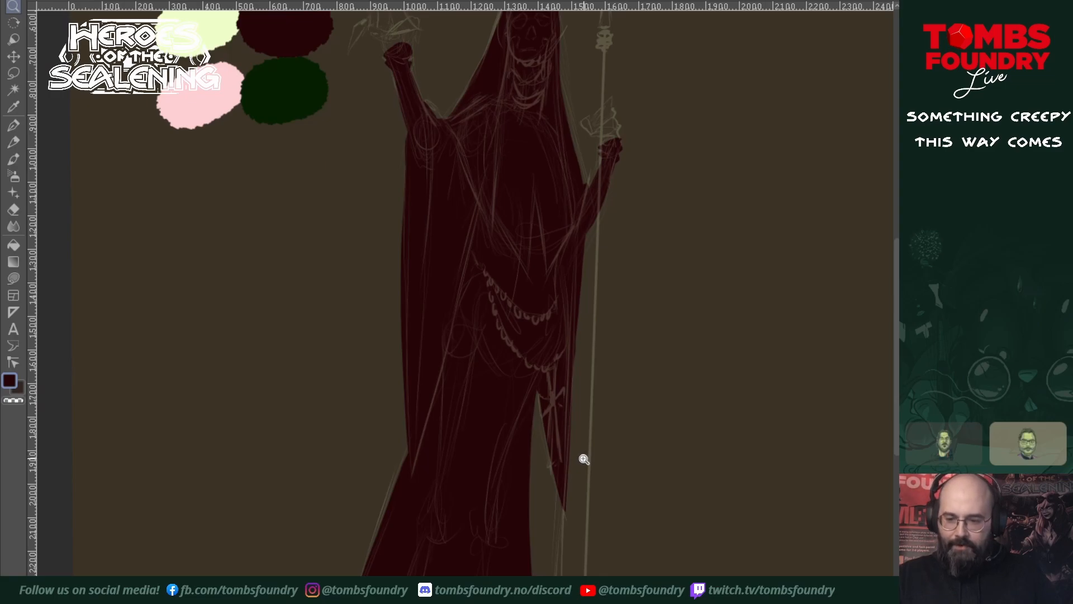
{"action": "key", "text": "w"}
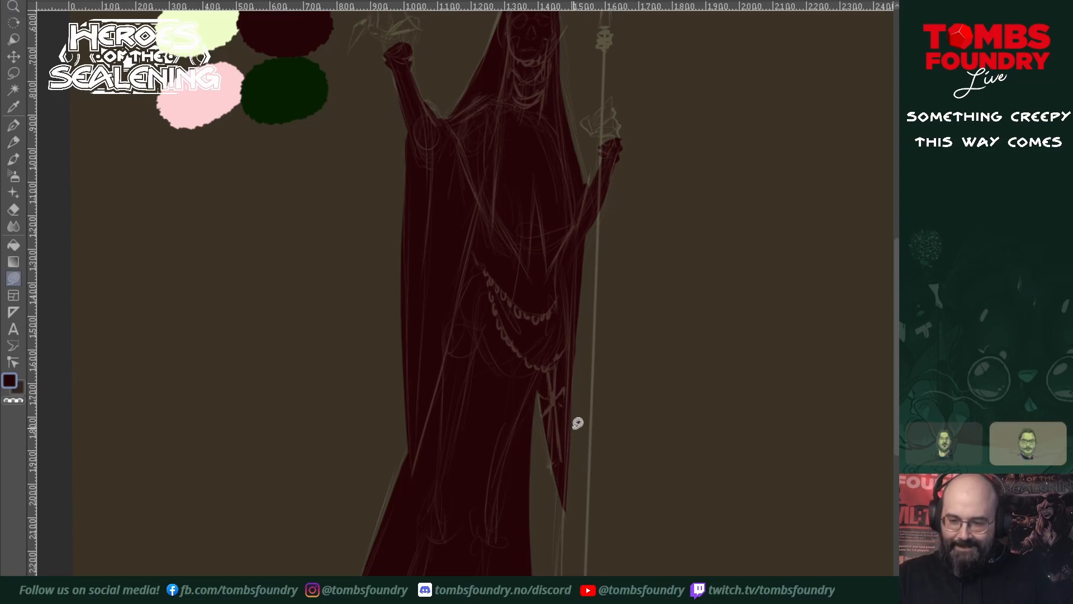
{"action": "left_click", "coordinate": [565, 332]}
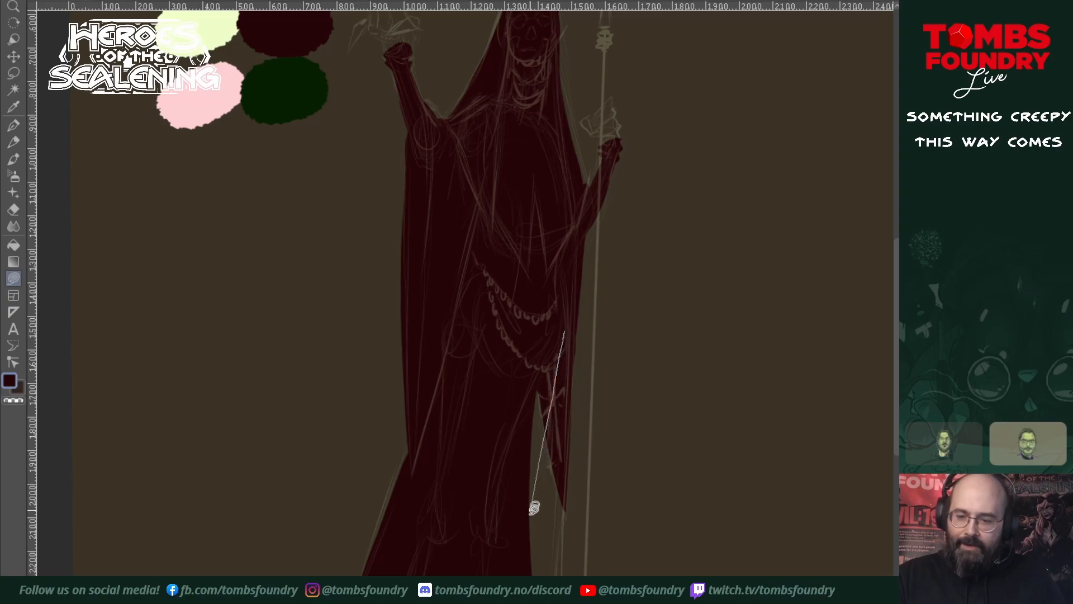
{"action": "mouse_move", "coordinate": [517, 562]}
{"action": "left_mouse_down"}
{"action": "mouse_move", "coordinate": [498, 470]}
{"action": "mouse_move", "coordinate": [561, 301]}
{"action": "left_mouse_up"}
{"action": "mouse_move", "coordinate": [552, 395]}
{"action": "left_mouse_down"}
{"action": "mouse_move", "coordinate": [536, 530]}
{"action": "mouse_move", "coordinate": [499, 572]}
{"action": "mouse_move", "coordinate": [512, 394]}
{"action": "left_mouse_up"}
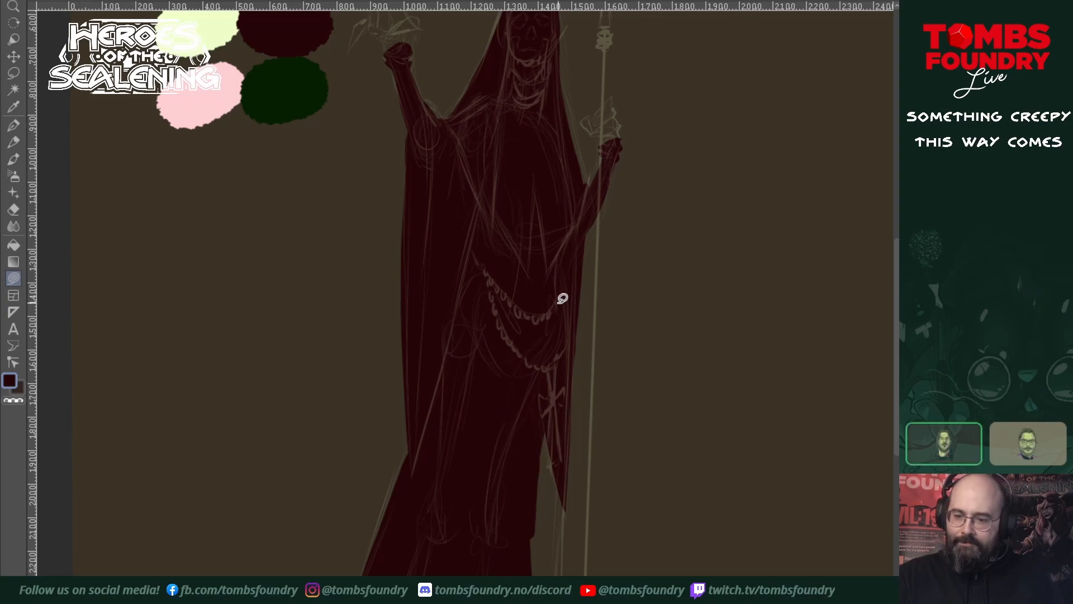
- Fill the raised hand's palm and thumb with solid bone beige, starting at the sleeve cuff
{"action": "key", "text": "space"}
{"action": "scroll", "coordinate": [619, 439], "scroll_direction": "down", "scroll_amount": 2}
{"action": "left_click_drag", "start_coordinate": [642, 433], "coordinate": [591, 508]}
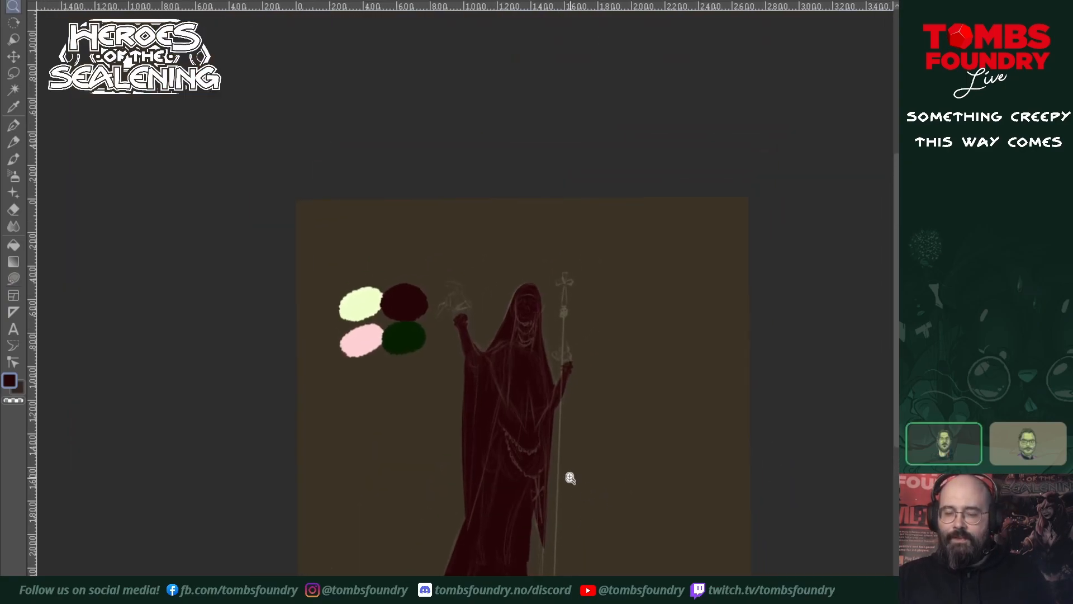
{"action": "scroll", "coordinate": [570, 479], "scroll_direction": "up", "scroll_amount": 1}
{"action": "left_click_drag", "start_coordinate": [580, 457], "coordinate": [566, 490]}
{"action": "scroll", "coordinate": [575, 460], "scroll_direction": "up", "scroll_amount": 2}
{"action": "scroll", "coordinate": [566, 491], "scroll_direction": "up", "scroll_amount": 1}
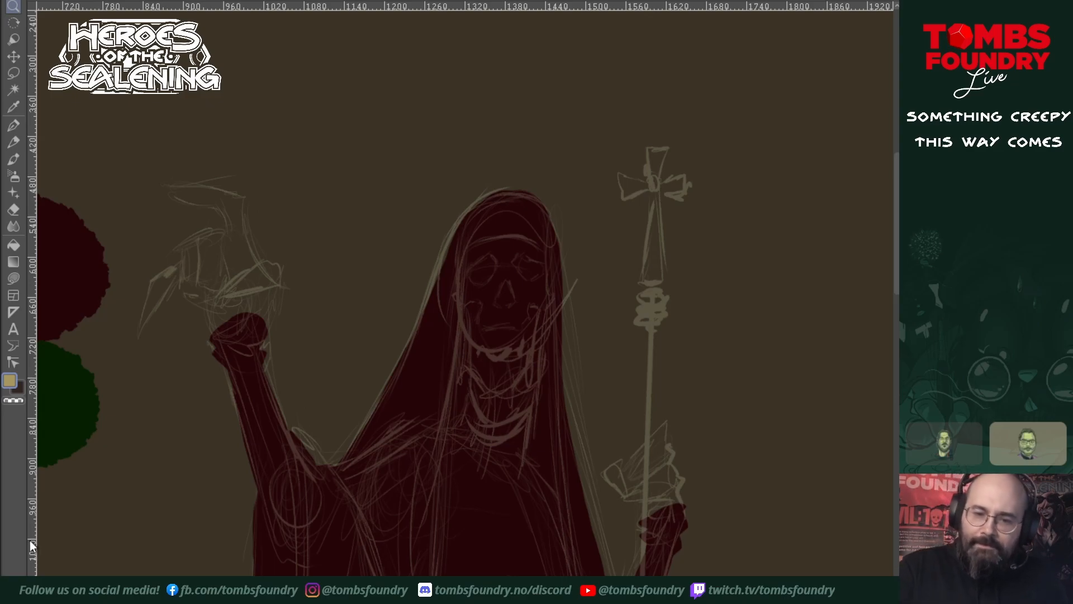
{"action": "key", "text": "u"}
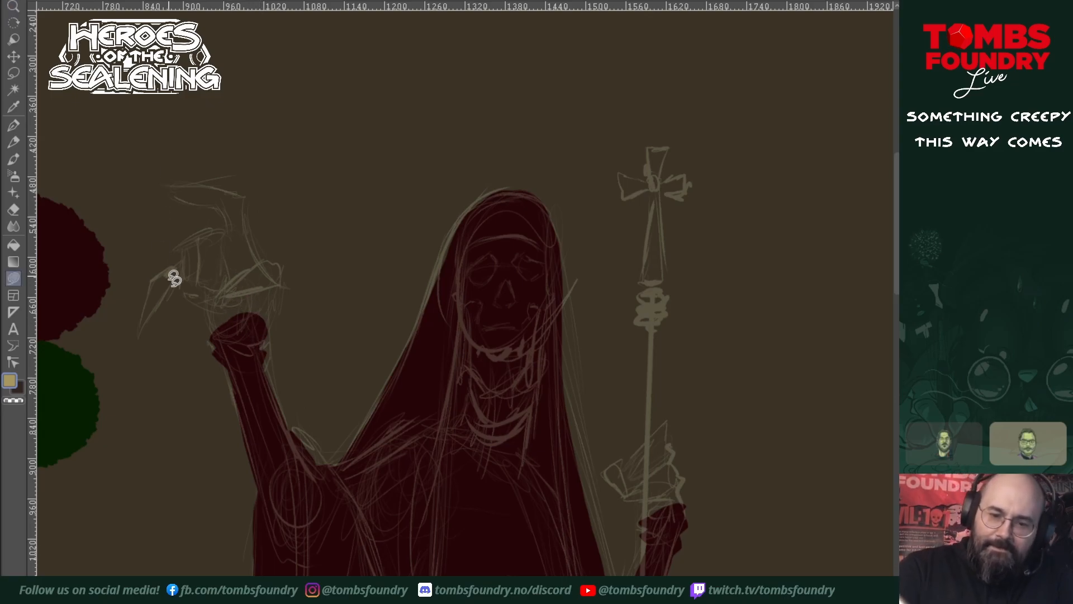
{"action": "mouse_move", "coordinate": [217, 326]}
{"action": "left_mouse_down"}
{"action": "mouse_move", "coordinate": [205, 248]}
{"action": "mouse_move", "coordinate": [246, 226]}
{"action": "mouse_move", "coordinate": [259, 241]}
{"action": "mouse_move", "coordinate": [255, 320]}
{"action": "mouse_move", "coordinate": [227, 330]}
{"action": "mouse_move", "coordinate": [257, 325]}
{"action": "mouse_move", "coordinate": [281, 278]}
{"action": "mouse_move", "coordinate": [274, 270]}
{"action": "mouse_move", "coordinate": [252, 330]}
{"action": "left_mouse_up"}
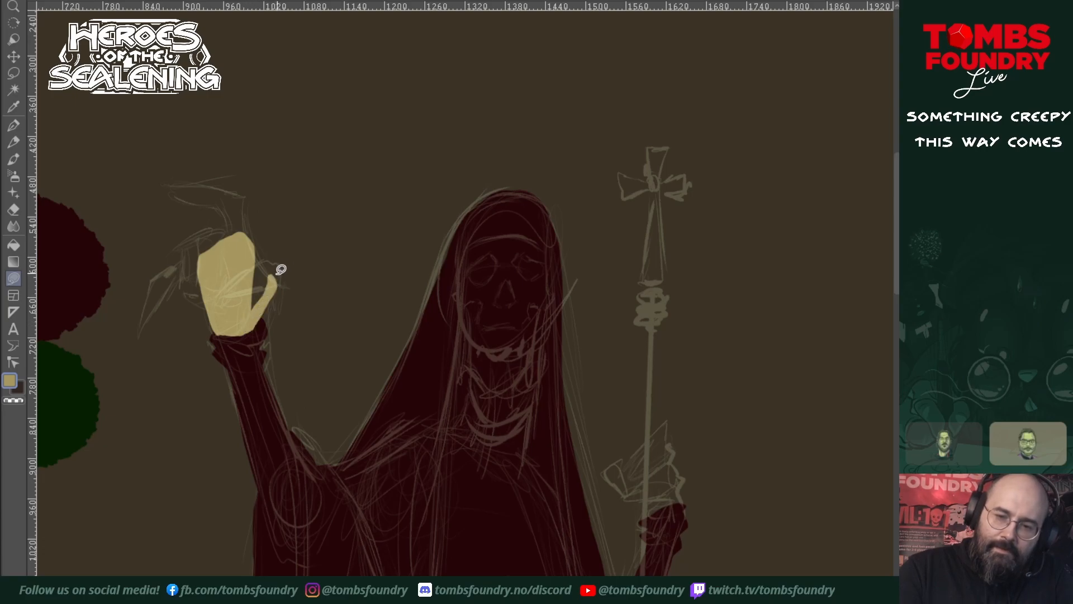
{"action": "mouse_move", "coordinate": [276, 280]}
{"action": "left_mouse_down"}
{"action": "mouse_move", "coordinate": [275, 259]}
{"action": "mouse_move", "coordinate": [255, 269]}
{"action": "mouse_move", "coordinate": [277, 281]}
{"action": "left_mouse_up"}
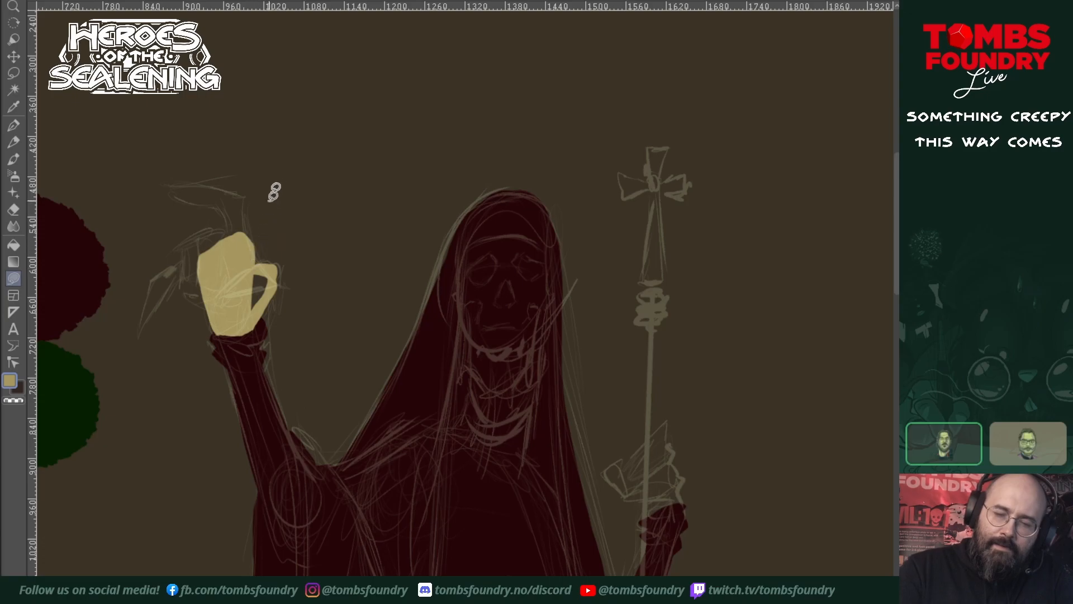
- Add the raised hand's bony fingers in bone beige, with a hooked index finger and curled fingers beside the palm
{"action": "mouse_move", "coordinate": [242, 234]}
{"action": "left_mouse_down"}
{"action": "mouse_move", "coordinate": [230, 215]}
{"action": "mouse_move", "coordinate": [232, 196]}
{"action": "mouse_move", "coordinate": [241, 201]}
{"action": "mouse_move", "coordinate": [245, 234]}
{"action": "mouse_move", "coordinate": [203, 193]}
{"action": "mouse_move", "coordinate": [232, 187]}
{"action": "mouse_move", "coordinate": [203, 187]}
{"action": "mouse_move", "coordinate": [180, 208]}
{"action": "mouse_move", "coordinate": [205, 193]}
{"action": "left_mouse_up"}
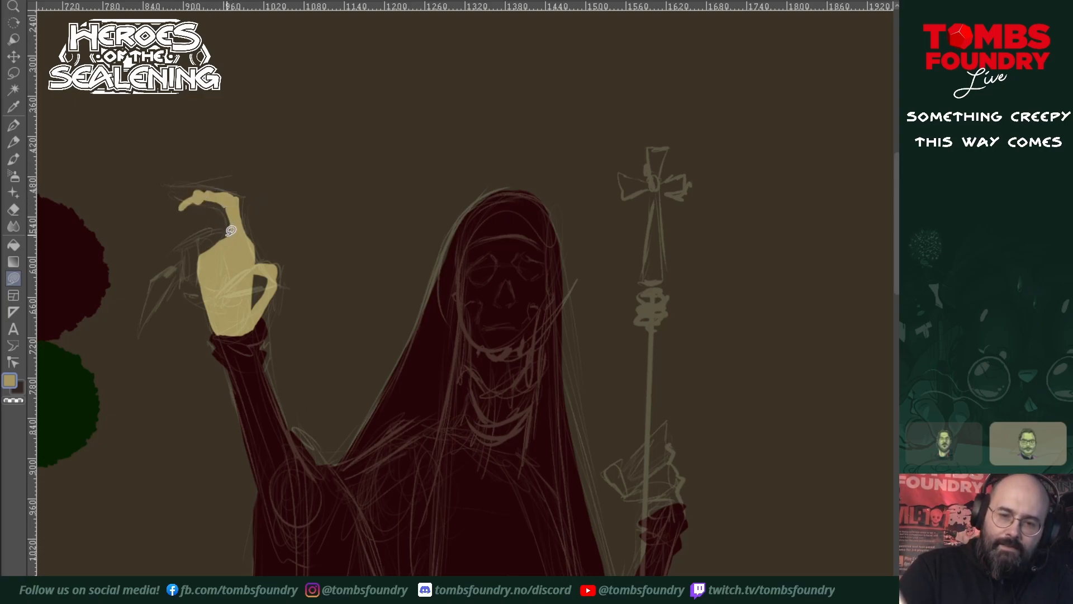
{"action": "mouse_move", "coordinate": [223, 226]}
{"action": "left_mouse_down"}
{"action": "mouse_move", "coordinate": [182, 255]}
{"action": "mouse_move", "coordinate": [206, 262]}
{"action": "mouse_move", "coordinate": [204, 244]}
{"action": "mouse_move", "coordinate": [191, 293]}
{"action": "mouse_move", "coordinate": [206, 264]}
{"action": "mouse_move", "coordinate": [195, 292]}
{"action": "mouse_move", "coordinate": [219, 288]}
{"action": "mouse_move", "coordinate": [209, 260]}
{"action": "left_mouse_up"}
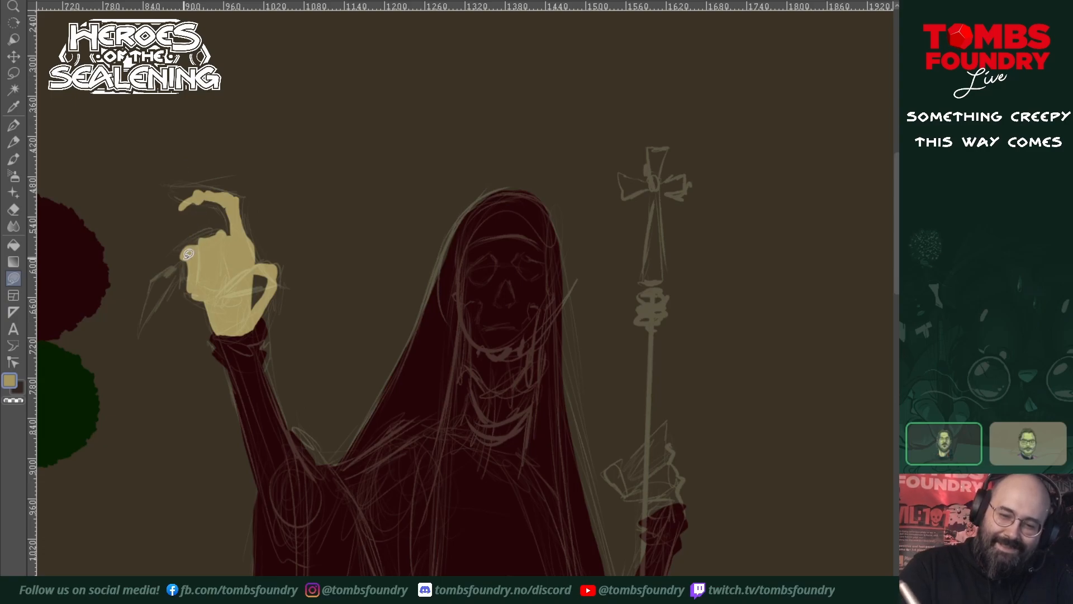
{"action": "mouse_move", "coordinate": [192, 255]}
{"action": "left_mouse_down"}
{"action": "mouse_move", "coordinate": [169, 255]}
{"action": "mouse_move", "coordinate": [168, 269]}
{"action": "mouse_move", "coordinate": [189, 275]}
{"action": "mouse_move", "coordinate": [191, 258]}
{"action": "mouse_move", "coordinate": [164, 259]}
{"action": "mouse_move", "coordinate": [158, 281]}
{"action": "mouse_move", "coordinate": [174, 264]}
{"action": "mouse_move", "coordinate": [153, 286]}
{"action": "mouse_move", "coordinate": [165, 302]}
{"action": "mouse_move", "coordinate": [163, 263]}
{"action": "left_mouse_up"}
{"action": "mouse_move", "coordinate": [662, 528]}
{"action": "left_mouse_down"}
{"action": "mouse_move", "coordinate": [663, 413]}
{"action": "mouse_move", "coordinate": [690, 451]}
{"action": "left_mouse_up"}
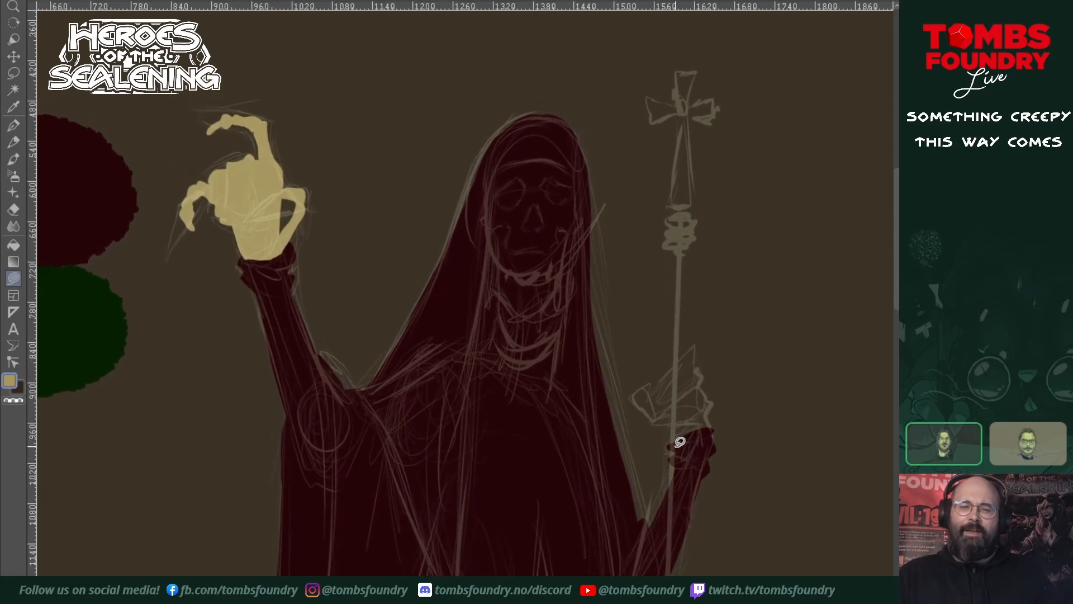
{"action": "mouse_move", "coordinate": [280, 238]}
{"action": "left_mouse_down"}
{"action": "mouse_move", "coordinate": [308, 190]}
{"action": "mouse_move", "coordinate": [276, 187]}
{"action": "mouse_move", "coordinate": [305, 208]}
{"action": "left_mouse_up"}
- Block in the skeletal hand gripping the staff in bone beige, from the sleeve cuff to the curled, knobbly fingers
{"action": "left_click_drag", "start_coordinate": [724, 475], "coordinate": [668, 499]}
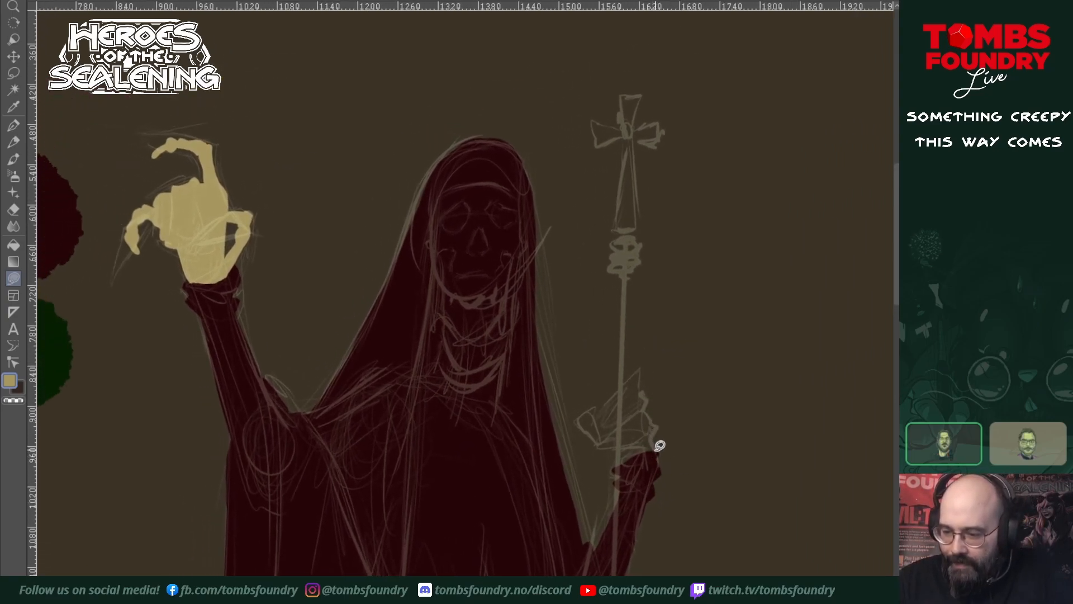
{"action": "mouse_move", "coordinate": [624, 462]}
{"action": "left_mouse_down"}
{"action": "mouse_move", "coordinate": [656, 456]}
{"action": "mouse_move", "coordinate": [659, 420]}
{"action": "mouse_move", "coordinate": [645, 383]}
{"action": "mouse_move", "coordinate": [623, 401]}
{"action": "mouse_move", "coordinate": [631, 469]}
{"action": "left_mouse_up"}
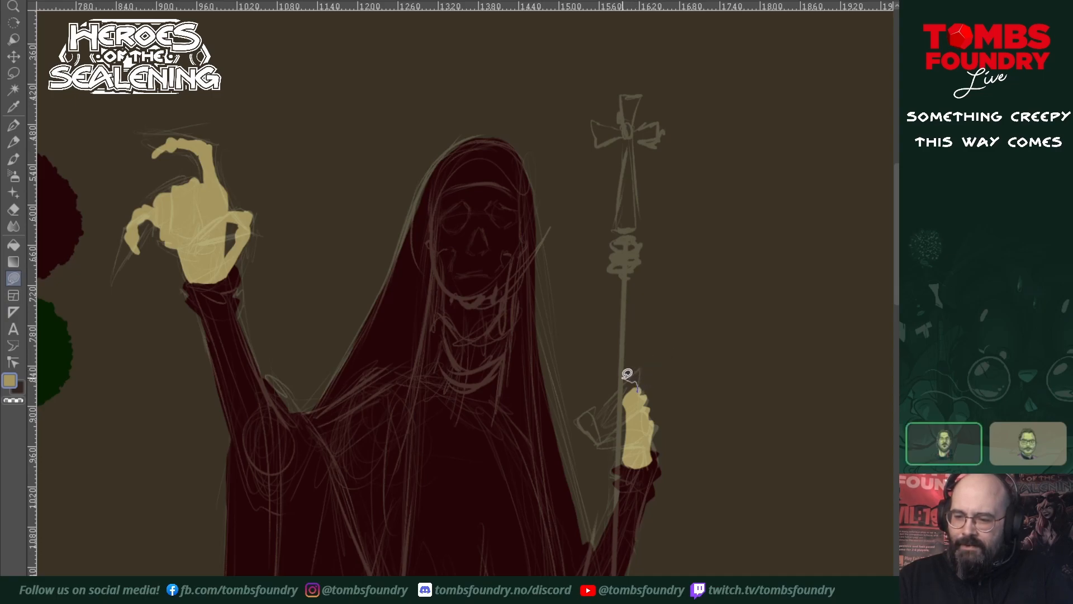
{"action": "left_click_drag", "start_coordinate": [630, 391], "coordinate": [629, 391]}
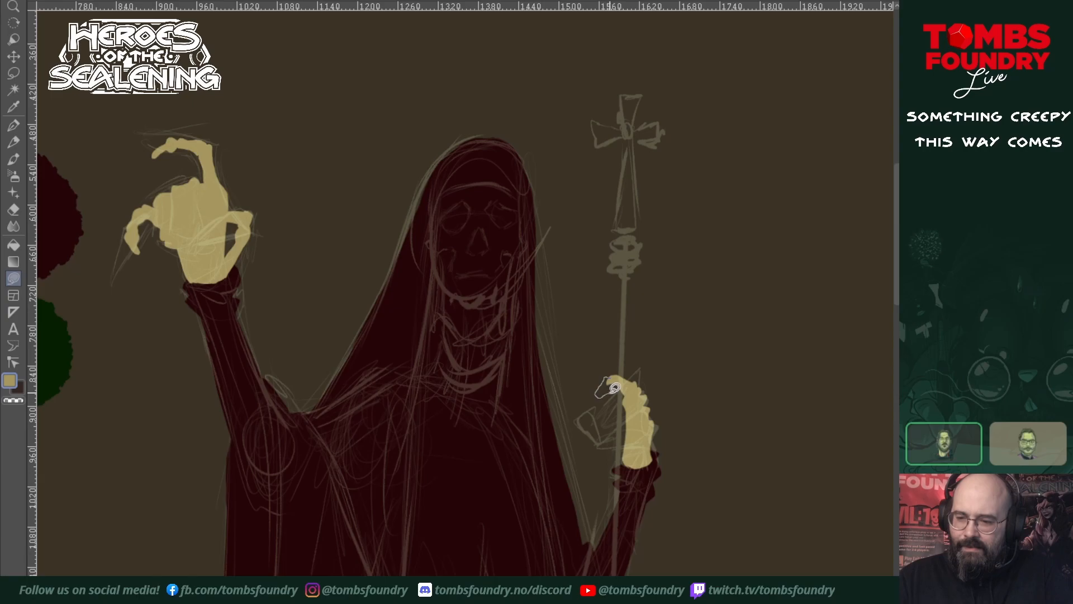
{"action": "left_click_drag", "start_coordinate": [617, 380], "coordinate": [607, 388]}
{"action": "left_click_drag", "start_coordinate": [602, 389], "coordinate": [603, 397]}
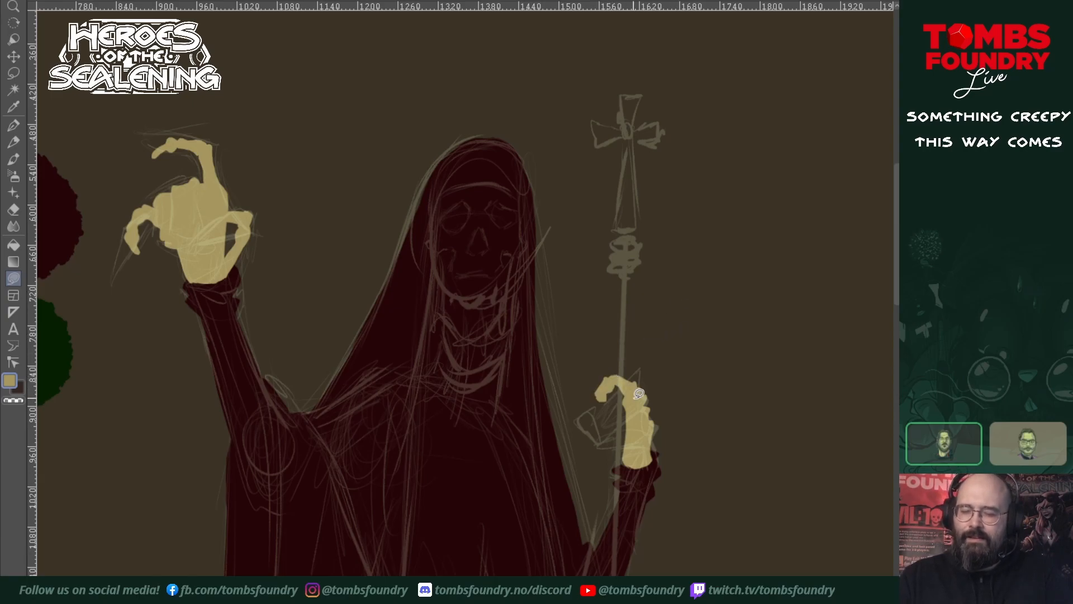
{"action": "mouse_move", "coordinate": [639, 401]}
{"action": "left_mouse_down"}
{"action": "mouse_move", "coordinate": [610, 401]}
{"action": "mouse_move", "coordinate": [638, 407]}
{"action": "left_mouse_up"}
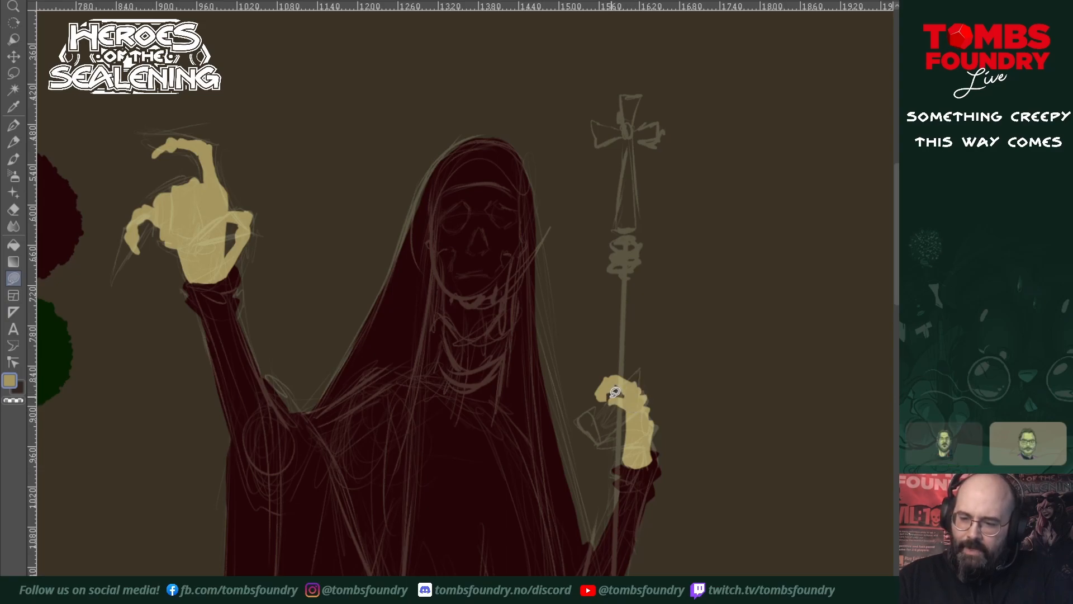
{"action": "left_click_drag", "start_coordinate": [619, 406], "coordinate": [629, 420]}
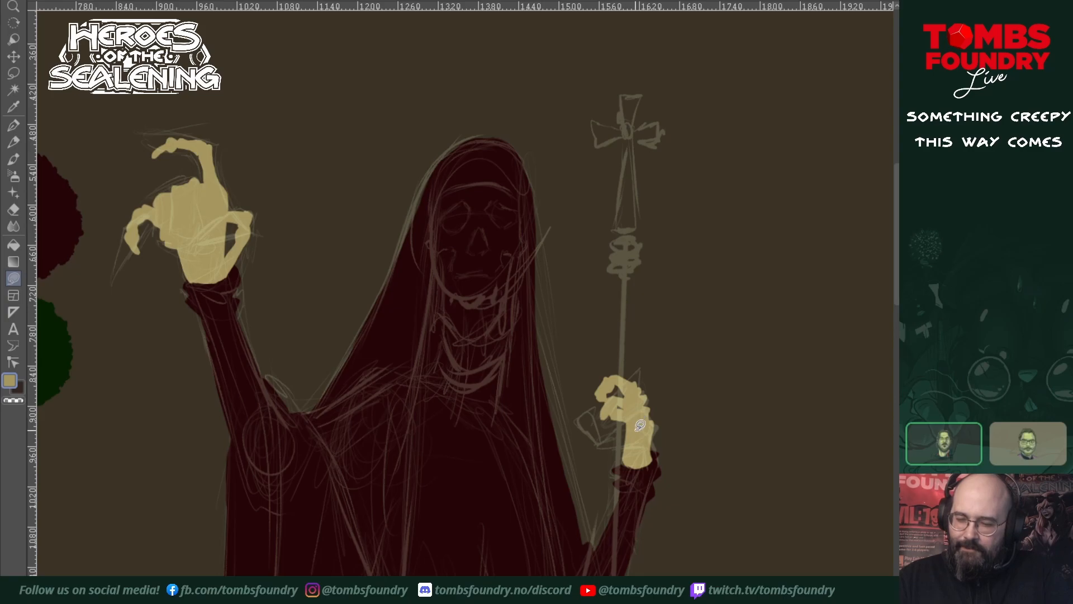
{"action": "mouse_move", "coordinate": [637, 424]}
{"action": "left_mouse_down"}
{"action": "mouse_move", "coordinate": [609, 428]}
{"action": "mouse_move", "coordinate": [644, 439]}
{"action": "left_mouse_up"}
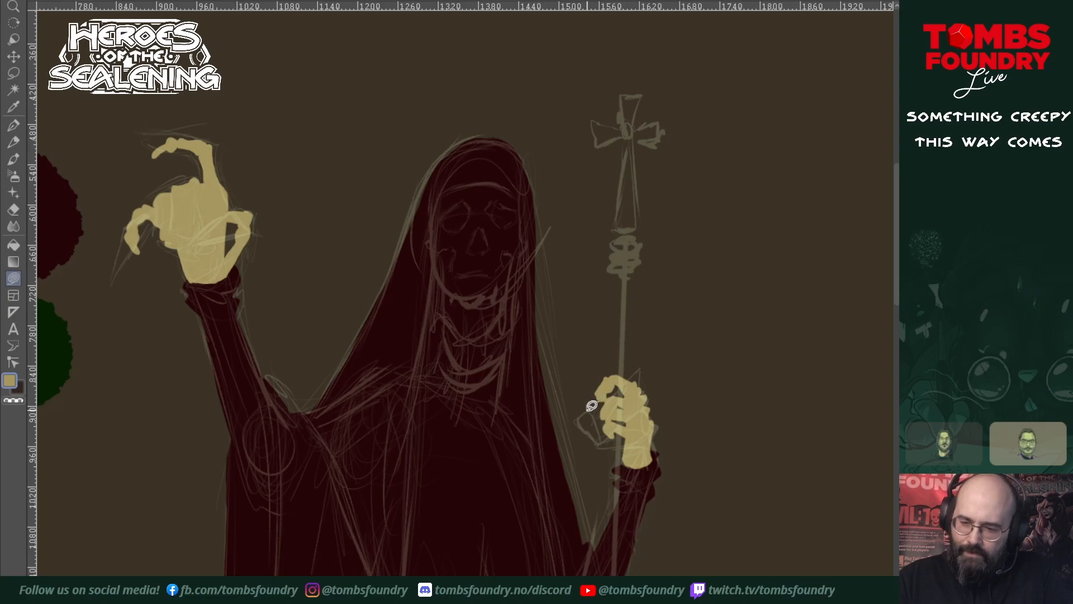
{"action": "mouse_move", "coordinate": [597, 410]}
{"action": "left_mouse_down"}
{"action": "mouse_move", "coordinate": [607, 383]}
{"action": "mouse_move", "coordinate": [597, 404]}
{"action": "left_mouse_up"}
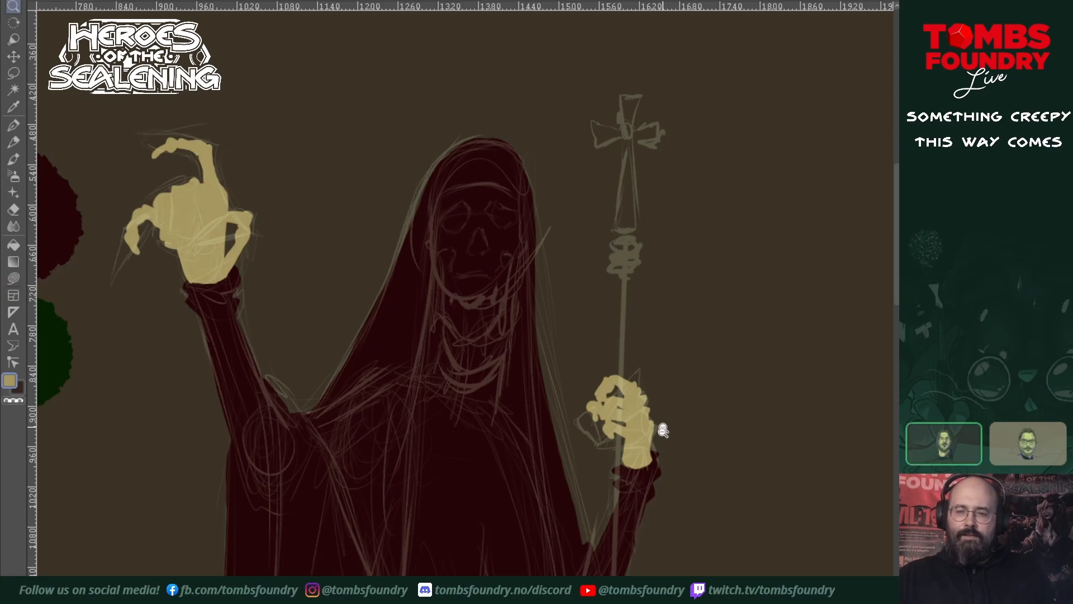
- Fill the skull inside the hood with bone beige, including the cheekbones and a jagged row of upper teeth
{"action": "scroll", "coordinate": [689, 441], "scroll_direction": "down", "scroll_amount": 2}
{"action": "left_click_drag", "start_coordinate": [690, 441], "coordinate": [557, 451]}
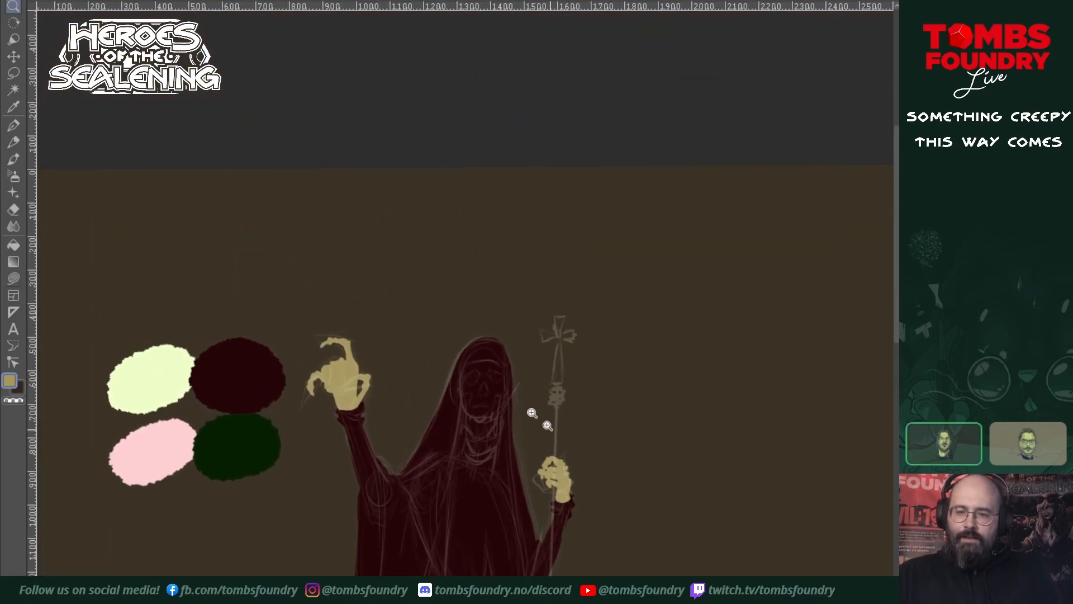
{"action": "scroll", "coordinate": [483, 372], "scroll_direction": "up", "scroll_amount": 2}
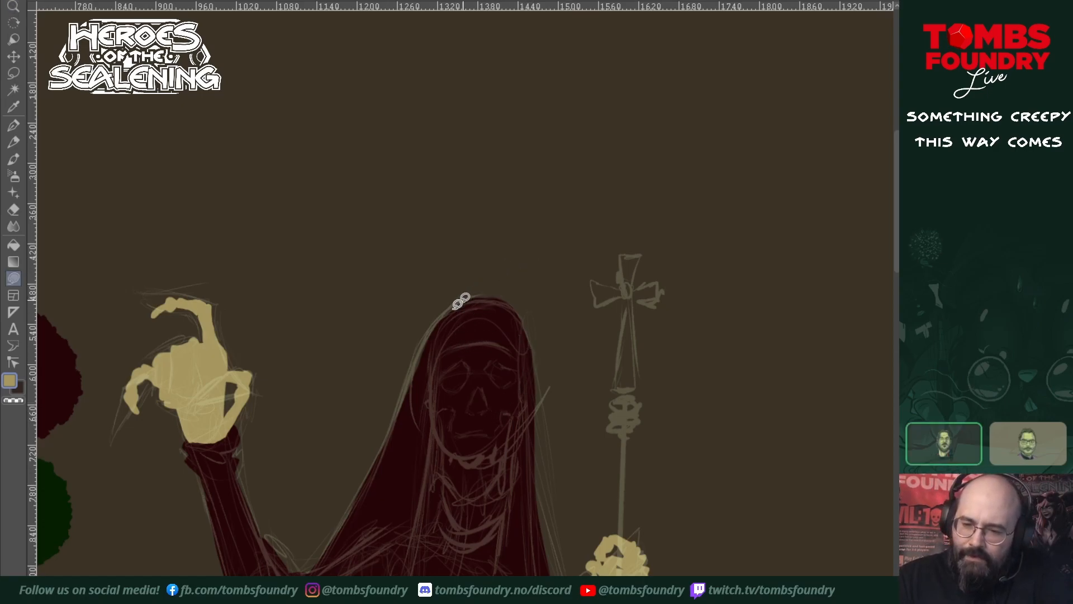
{"action": "mouse_move", "coordinate": [438, 384]}
{"action": "left_mouse_down"}
{"action": "mouse_move", "coordinate": [446, 335]}
{"action": "mouse_move", "coordinate": [472, 307]}
{"action": "mouse_move", "coordinate": [505, 310]}
{"action": "mouse_move", "coordinate": [526, 344]}
{"action": "mouse_move", "coordinate": [527, 398]}
{"action": "mouse_move", "coordinate": [500, 432]}
{"action": "mouse_move", "coordinate": [456, 426]}
{"action": "mouse_move", "coordinate": [451, 402]}
{"action": "mouse_move", "coordinate": [438, 410]}
{"action": "mouse_move", "coordinate": [431, 398]}
{"action": "mouse_move", "coordinate": [439, 386]}
{"action": "left_mouse_up"}
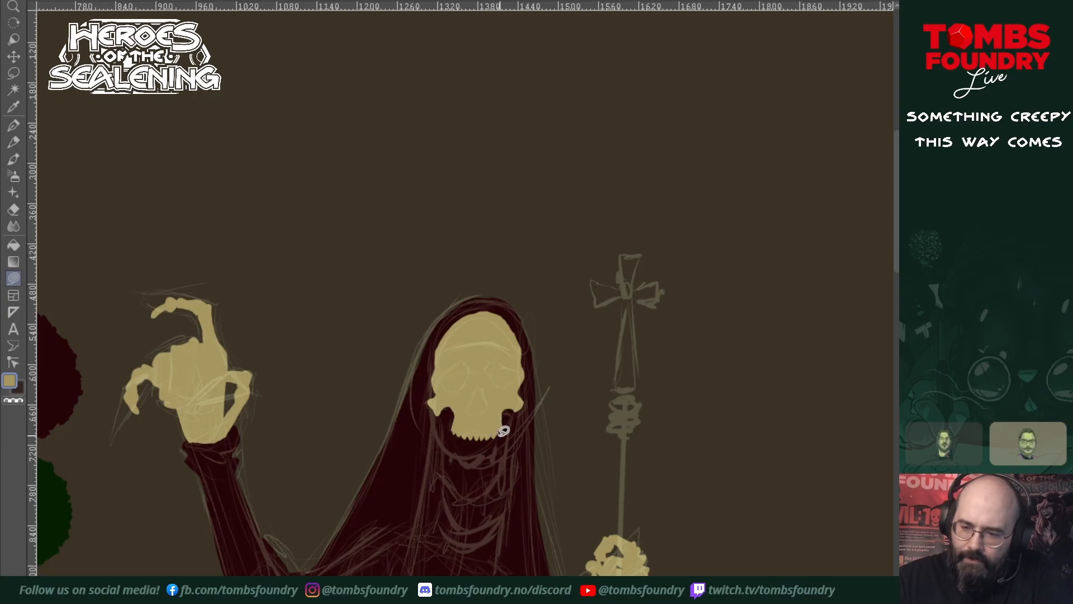
- Add the skull's open lower jaw in bone beige, with jagged teeth, a pointed chin and side bones rising to the cheeks
{"action": "left_click_drag", "start_coordinate": [524, 458], "coordinate": [503, 400]}
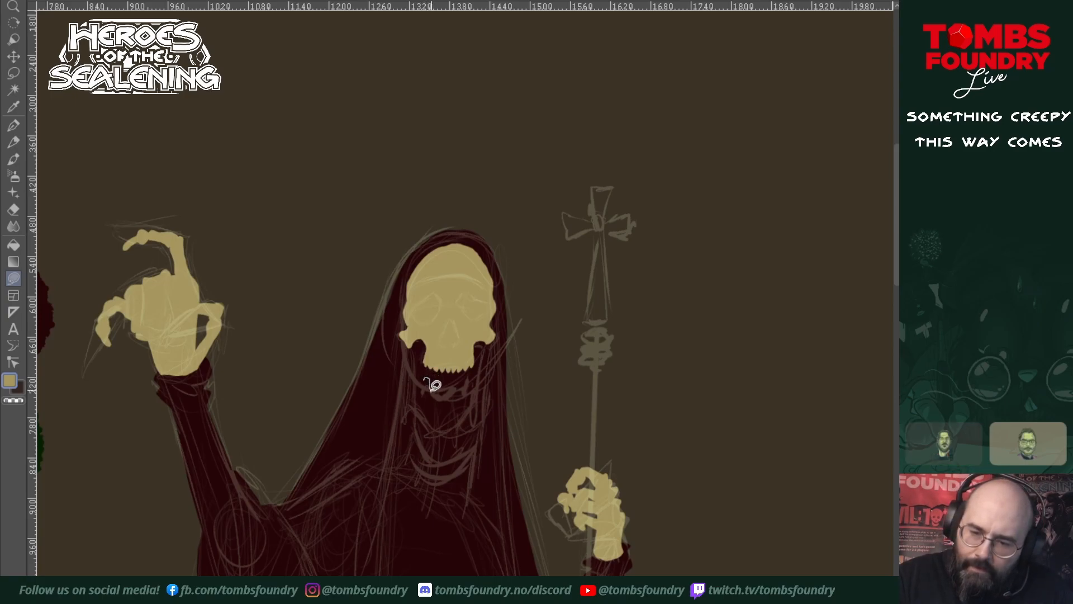
{"action": "mouse_move", "coordinate": [442, 390]}
{"action": "left_mouse_down"}
{"action": "mouse_move", "coordinate": [458, 393]}
{"action": "mouse_move", "coordinate": [469, 376]}
{"action": "mouse_move", "coordinate": [467, 399]}
{"action": "mouse_move", "coordinate": [431, 403]}
{"action": "mouse_move", "coordinate": [429, 368]}
{"action": "left_mouse_up"}
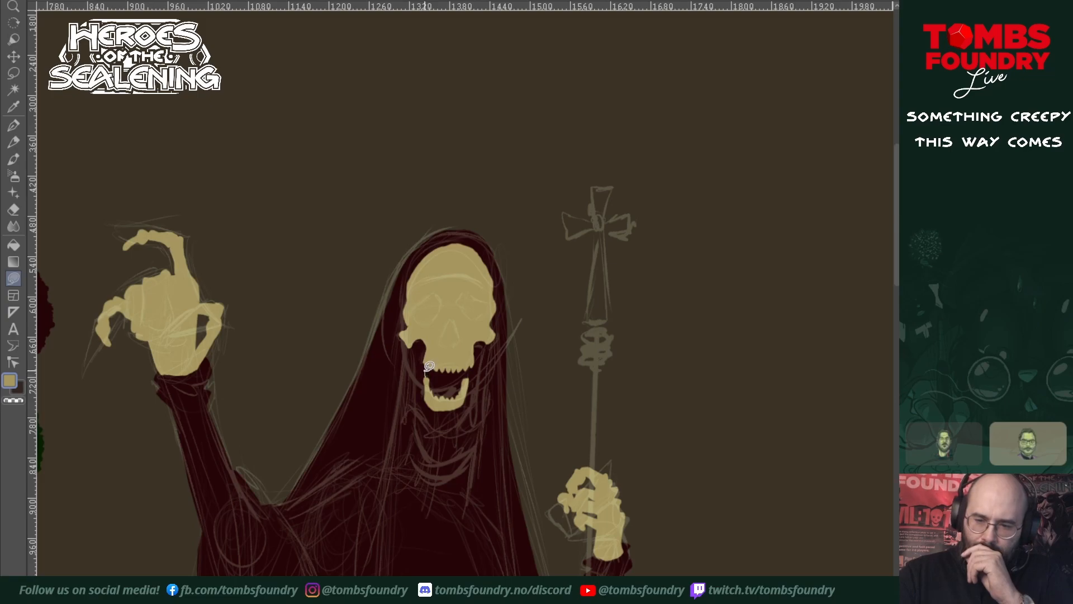
{"action": "mouse_move", "coordinate": [426, 351]}
{"action": "left_mouse_down"}
{"action": "mouse_move", "coordinate": [415, 344]}
{"action": "mouse_move", "coordinate": [425, 400]}
{"action": "mouse_move", "coordinate": [454, 422]}
{"action": "mouse_move", "coordinate": [474, 398]}
{"action": "mouse_move", "coordinate": [487, 347]}
{"action": "mouse_move", "coordinate": [464, 393]}
{"action": "mouse_move", "coordinate": [447, 402]}
{"action": "mouse_move", "coordinate": [432, 396]}
{"action": "mouse_move", "coordinate": [434, 351]}
{"action": "left_mouse_up"}
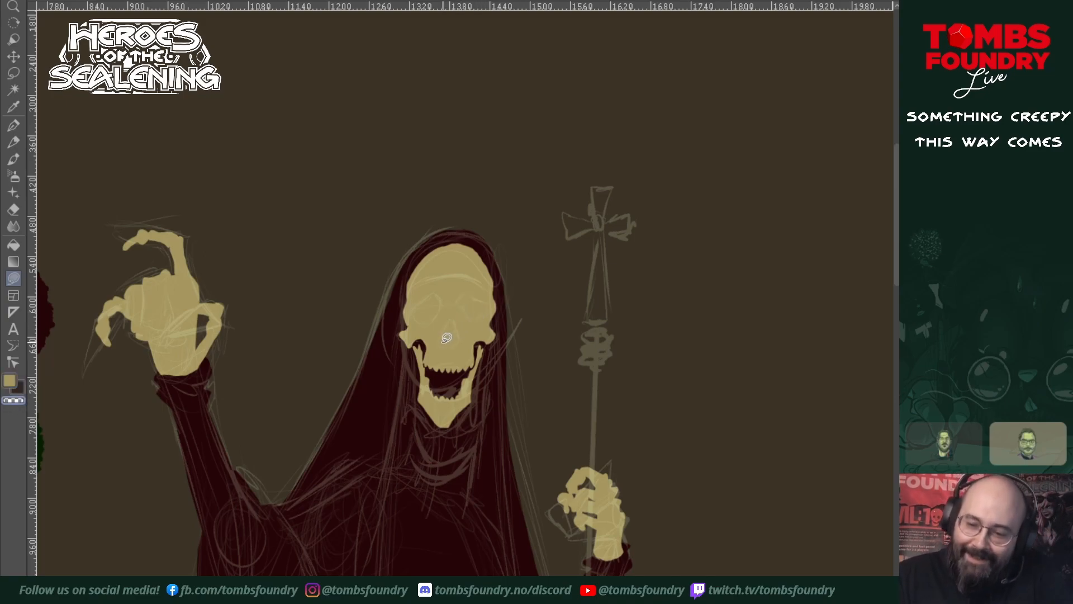
- Cut the nose cavity and both eye sockets out of the skull with transparent colour
{"action": "mouse_move", "coordinate": [456, 339]}
{"action": "left_mouse_down"}
{"action": "mouse_move", "coordinate": [455, 321]}
{"action": "mouse_move", "coordinate": [446, 335]}
{"action": "mouse_move", "coordinate": [457, 329]}
{"action": "left_mouse_up"}
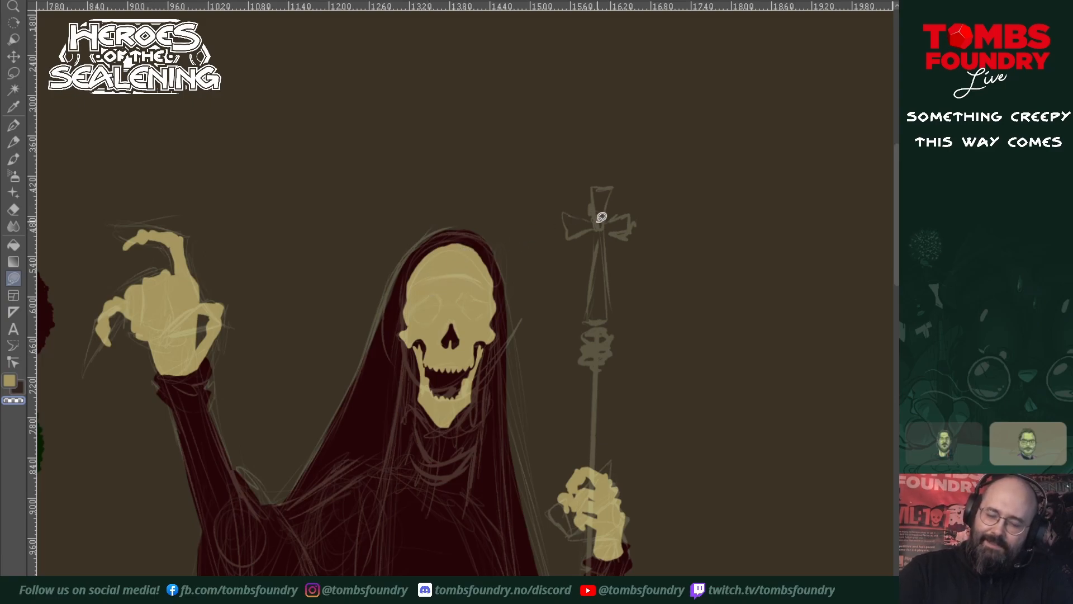
{"action": "mouse_move", "coordinate": [419, 320]}
{"action": "left_mouse_down"}
{"action": "mouse_move", "coordinate": [418, 301]}
{"action": "mouse_move", "coordinate": [435, 293]}
{"action": "mouse_move", "coordinate": [442, 313]}
{"action": "mouse_move", "coordinate": [427, 320]}
{"action": "left_mouse_up"}
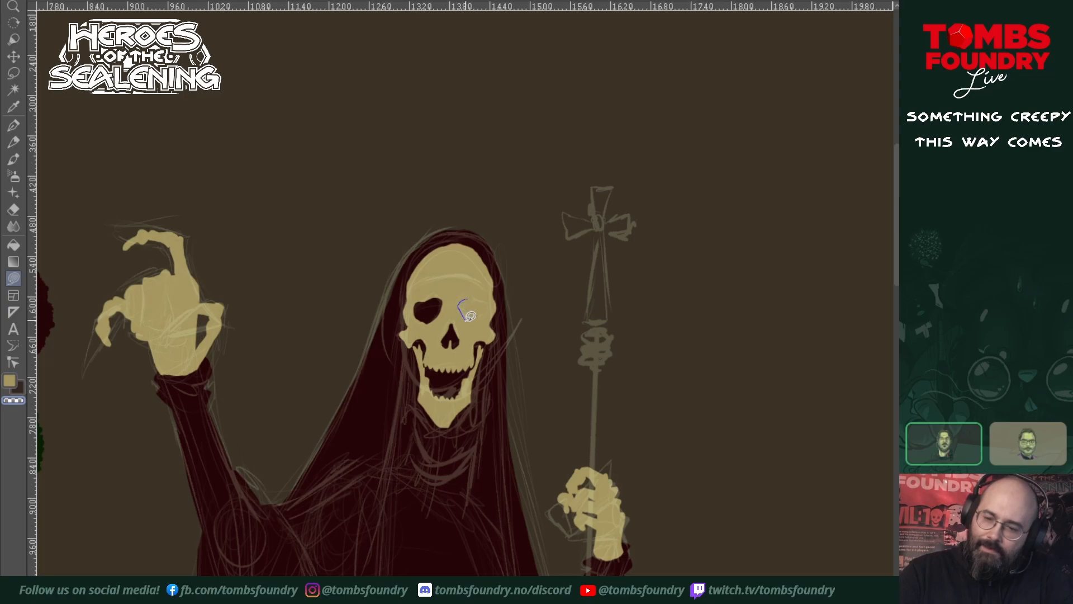
{"action": "left_click_drag", "start_coordinate": [476, 319], "coordinate": [481, 316]}
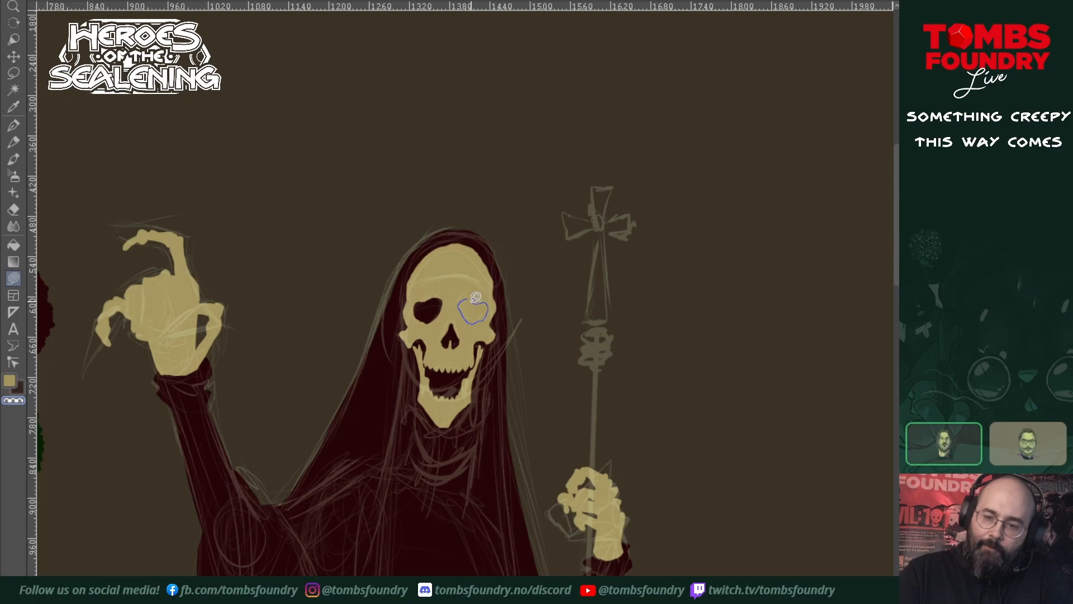
{"action": "left_click_drag", "start_coordinate": [476, 297], "coordinate": [473, 291]}
- Check how the skull and hands read on the whole figure, and inspect the skull and the staff's cross up close
{"action": "key", "text": "z"}
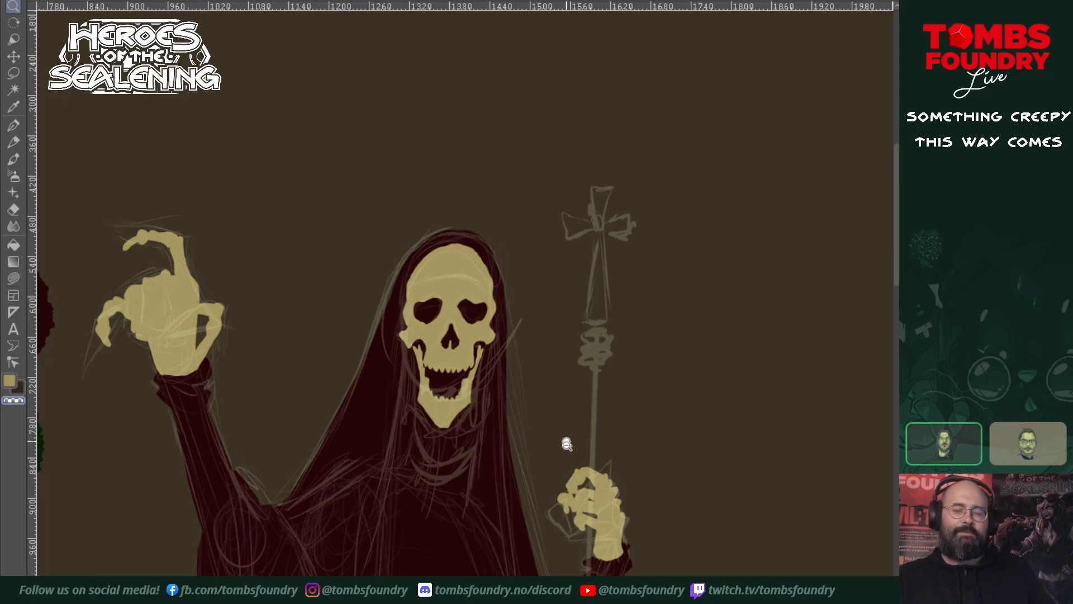
{"action": "left_click", "coordinate": [565, 438], "text": "ctrl"}
{"action": "left_click", "coordinate": [588, 497], "text": "ctrl"}
{"action": "left_click_drag", "start_coordinate": [589, 498], "coordinate": [526, 364]}
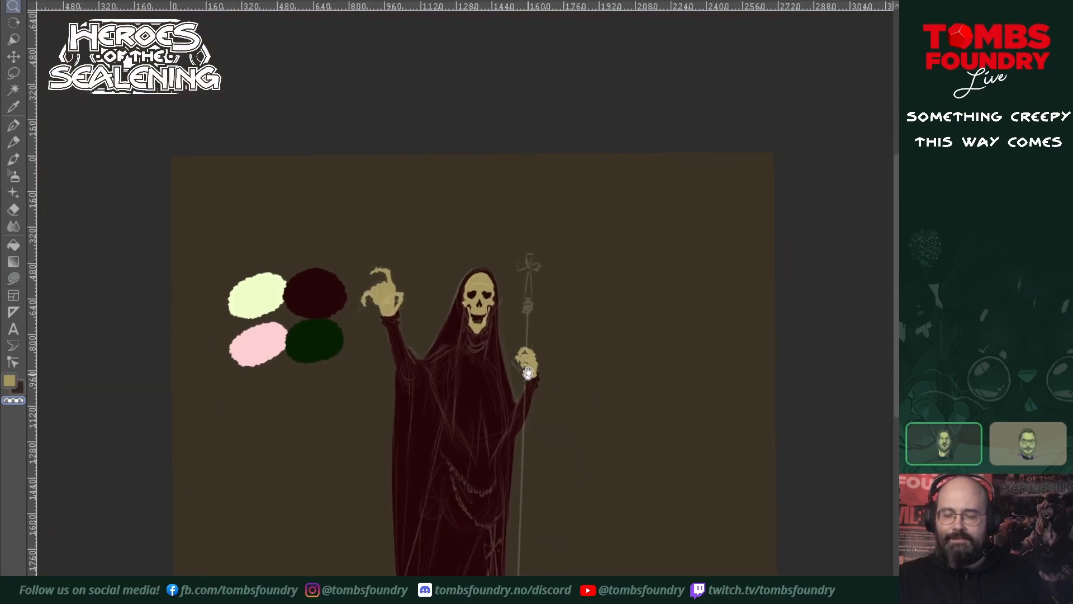
{"action": "left_click", "coordinate": [492, 286]}
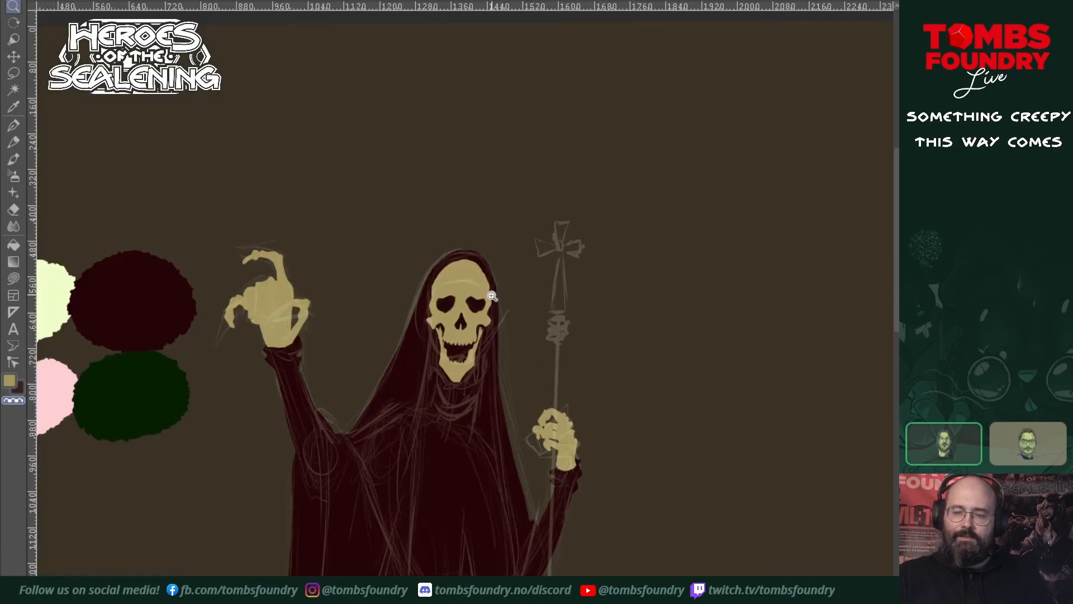
{"action": "left_click", "coordinate": [494, 311]}
{"action": "left_click", "coordinate": [496, 461]}
{"action": "left_click", "coordinate": [480, 421]}
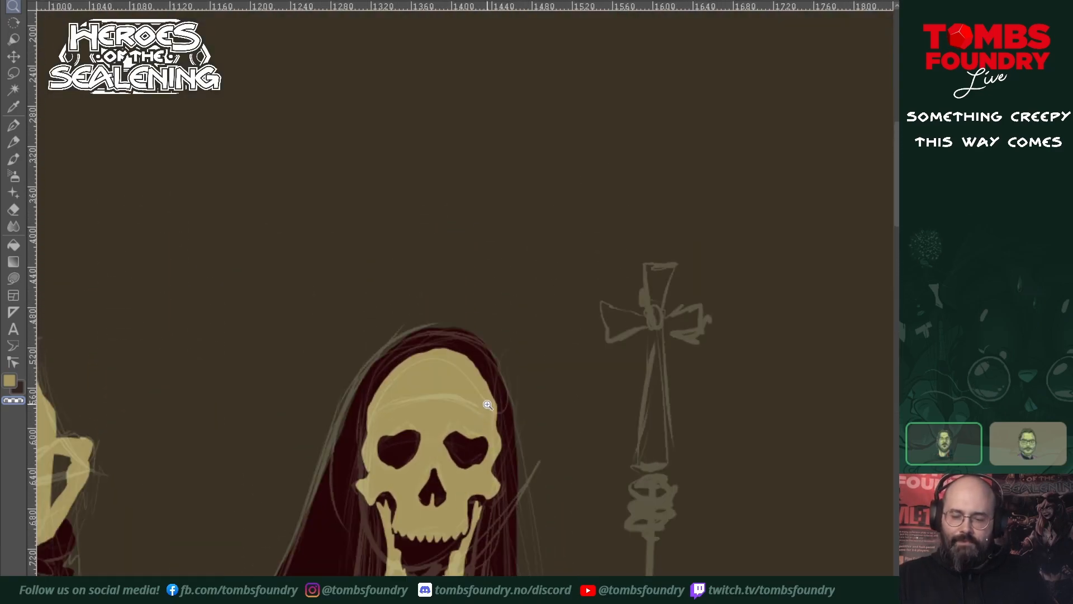
- Examine the skull and its open jaw up close and against the hood, hands and staff
{"action": "key", "text": "s"}
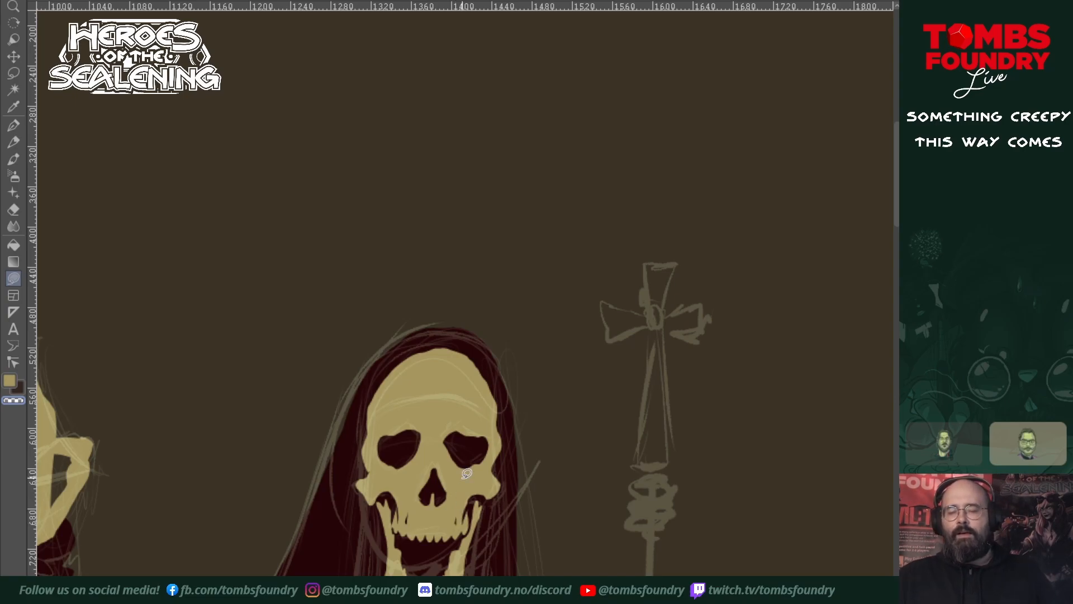
{"action": "scroll", "coordinate": [531, 484], "scroll_direction": "down", "scroll_amount": 2}
{"action": "left_click_drag", "start_coordinate": [541, 506], "coordinate": [545, 412]}
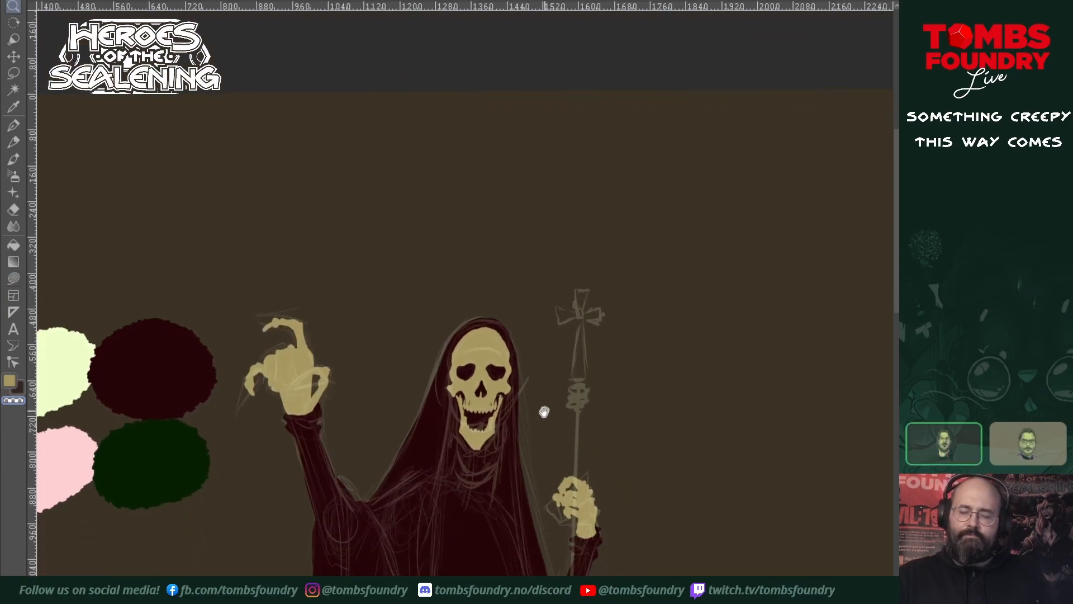
{"action": "left_click_drag", "start_coordinate": [530, 453], "coordinate": [504, 463]}
{"action": "left_click", "coordinate": [479, 435]}
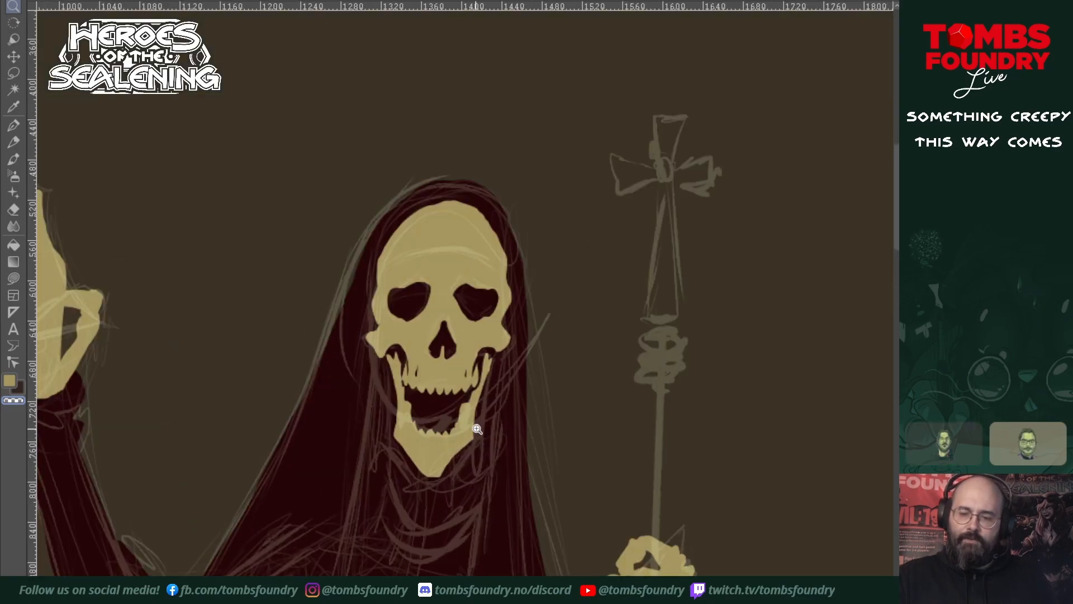
{"action": "key", "text": "s"}
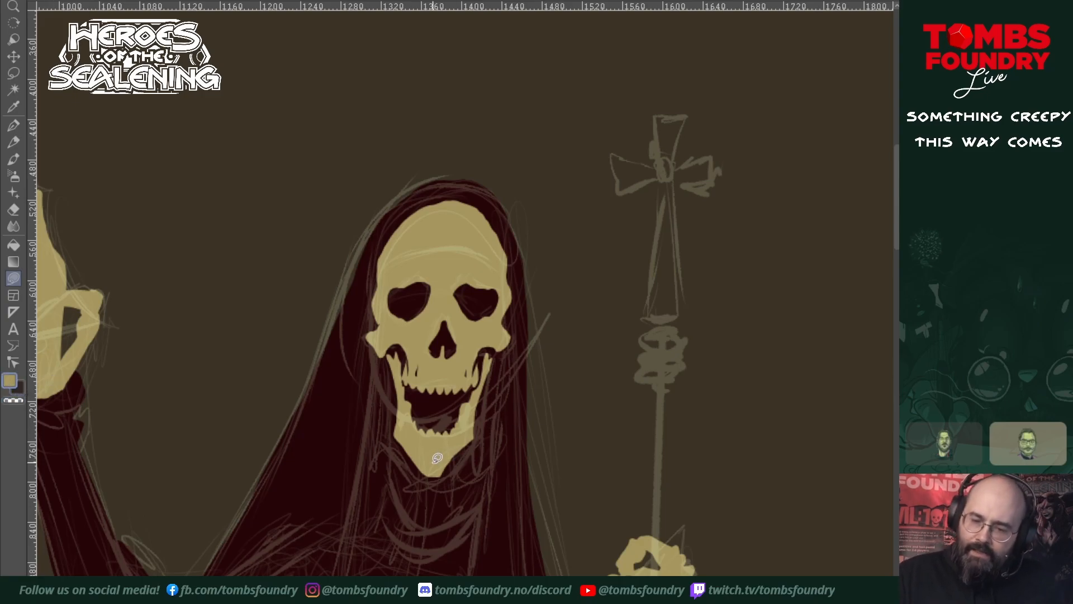
{"action": "mouse_move", "coordinate": [435, 461]}
{"action": "left_mouse_down"}
{"action": "mouse_move", "coordinate": [450, 475]}
{"action": "mouse_move", "coordinate": [477, 433]}
{"action": "mouse_move", "coordinate": [435, 451]}
{"action": "left_mouse_up"}
{"action": "key", "text": "alt+space"}
{"action": "left_click", "coordinate": [530, 460], "text": "alt"}
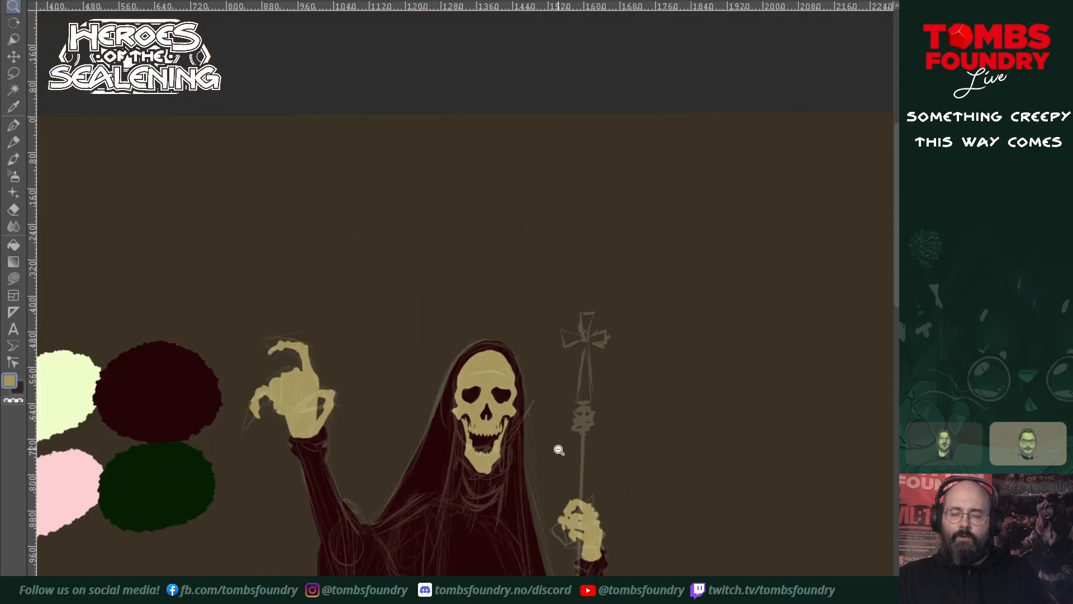
{"action": "left_click", "coordinate": [582, 462], "text": "alt"}
{"action": "left_click_drag", "start_coordinate": [568, 508], "coordinate": [537, 366]}
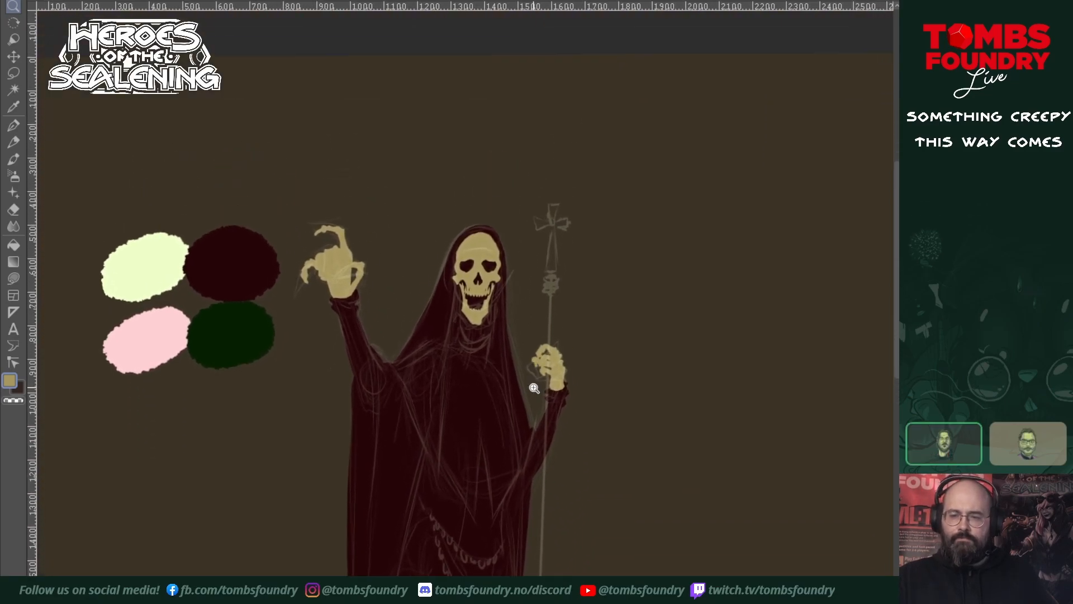
{"action": "left_click", "coordinate": [488, 267]}
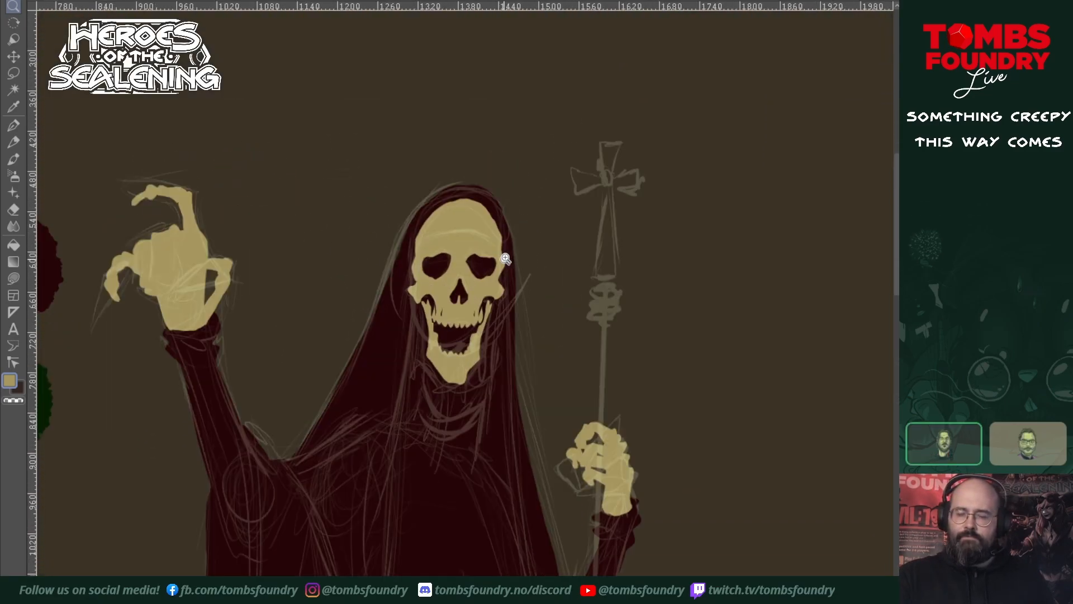
{"action": "left_click_drag", "start_coordinate": [506, 291], "coordinate": [499, 358]}
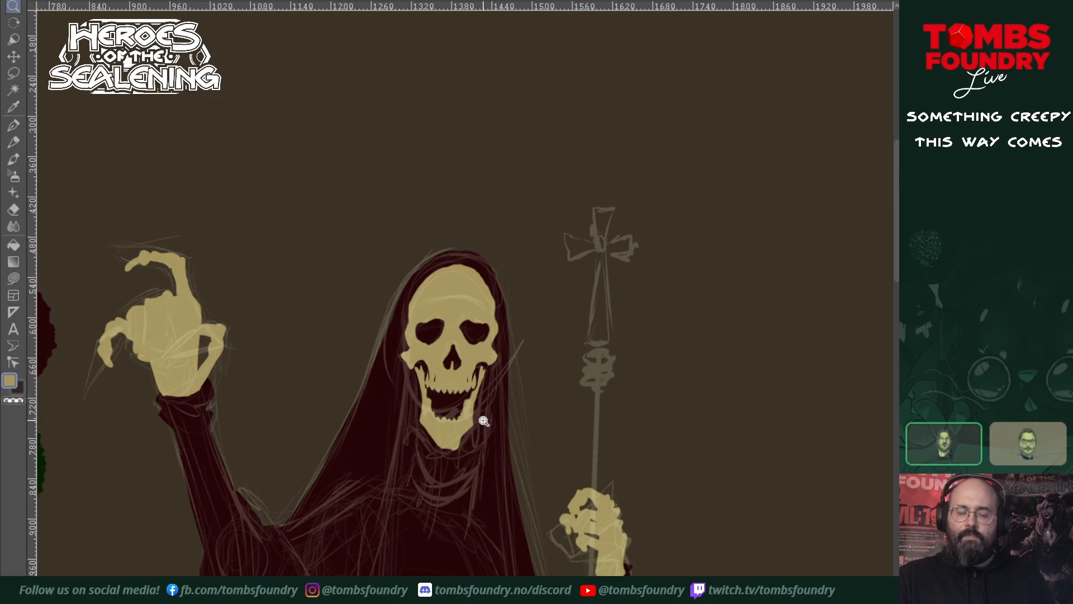
{"action": "left_click_drag", "start_coordinate": [484, 421], "coordinate": [488, 486]}
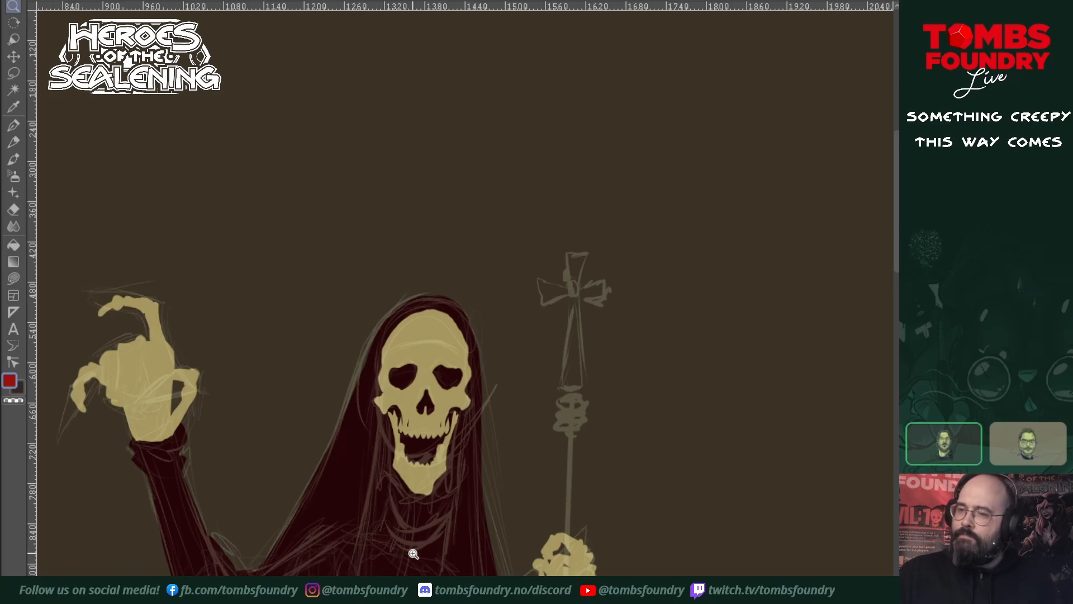
- Fill a bright red cap over the top of the skull, with its lower edge curving across the forehead
{"action": "key", "text": "s"}
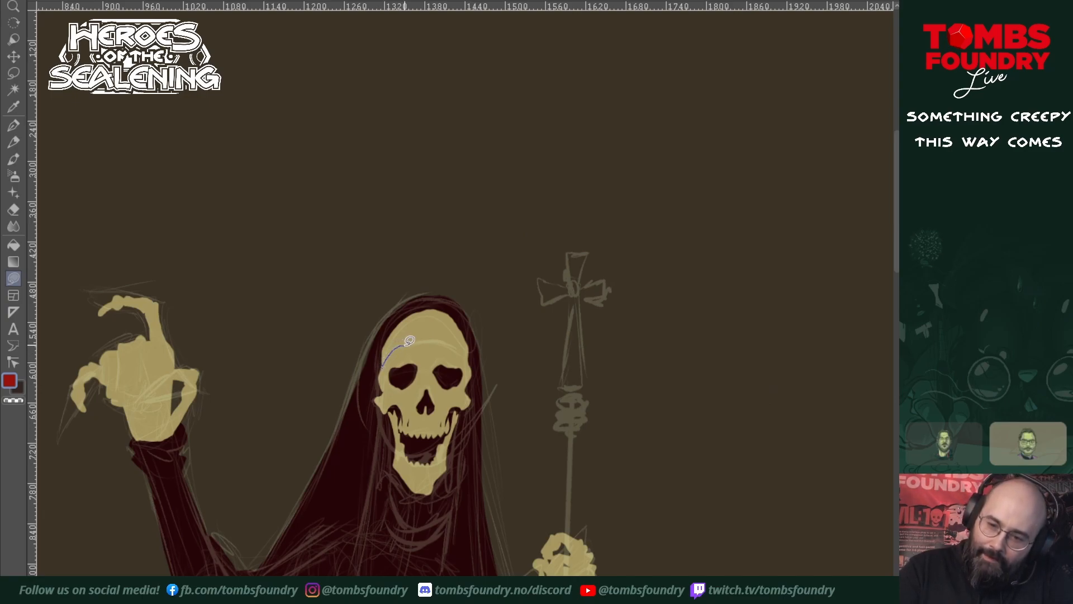
{"action": "mouse_move", "coordinate": [427, 340]}
{"action": "left_mouse_down"}
{"action": "mouse_move", "coordinate": [459, 340]}
{"action": "mouse_move", "coordinate": [471, 358]}
{"action": "left_mouse_up"}
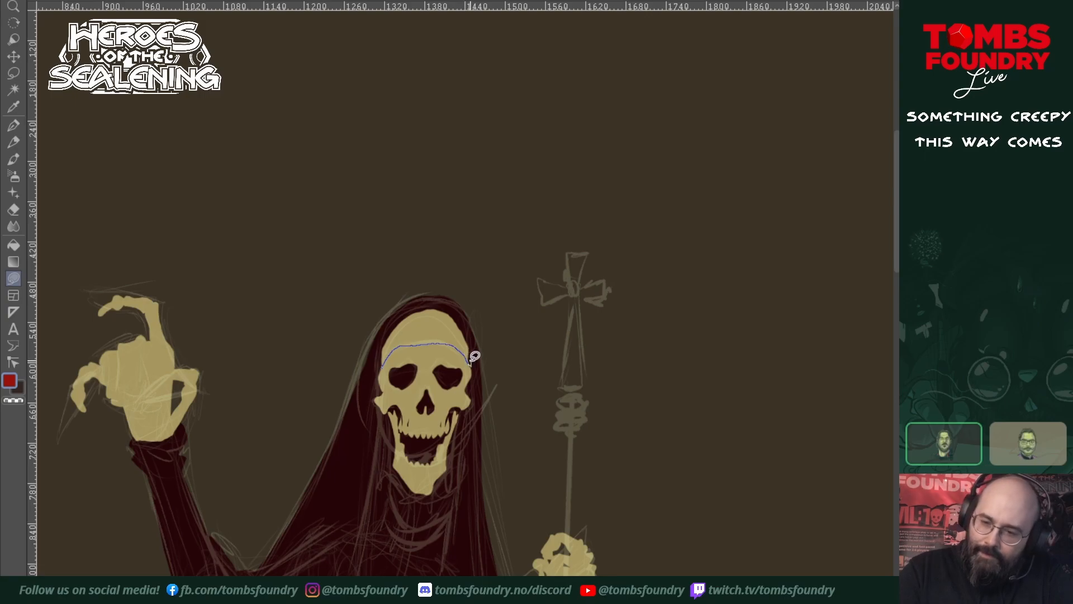
{"action": "mouse_move", "coordinate": [474, 347]}
{"action": "left_mouse_down"}
{"action": "mouse_move", "coordinate": [458, 312]}
{"action": "mouse_move", "coordinate": [419, 307]}
{"action": "mouse_move", "coordinate": [384, 336]}
{"action": "mouse_move", "coordinate": [384, 366]}
{"action": "left_mouse_up"}
- Add a narrow red trim down each side of the hood opening, from the cap past the jaw to the waist
{"action": "left_click_drag", "start_coordinate": [519, 500], "coordinate": [524, 358]}
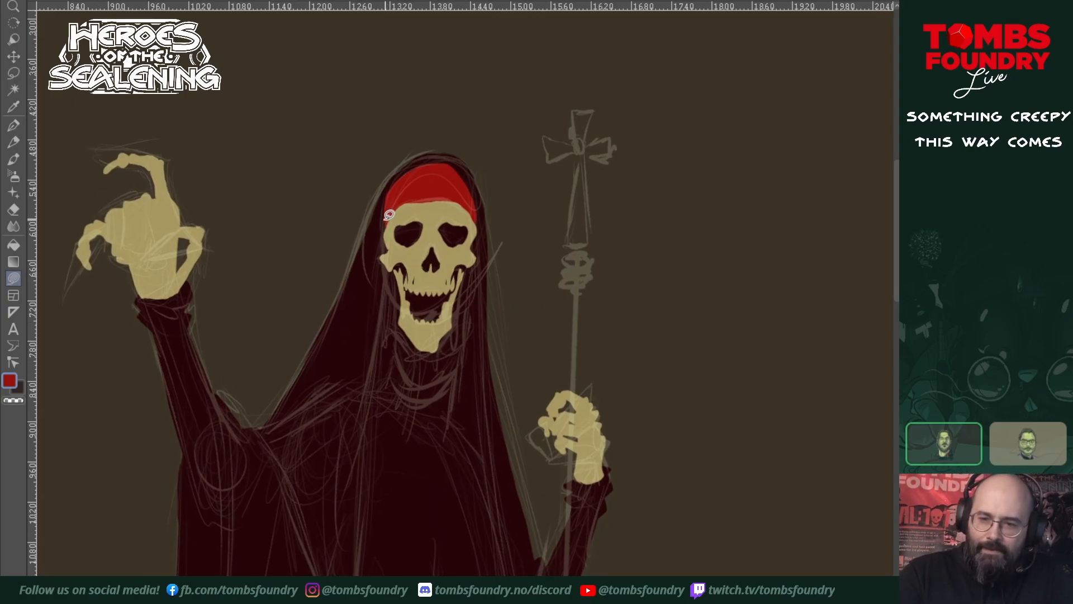
{"action": "left_click_drag", "start_coordinate": [384, 211], "coordinate": [342, 575]}
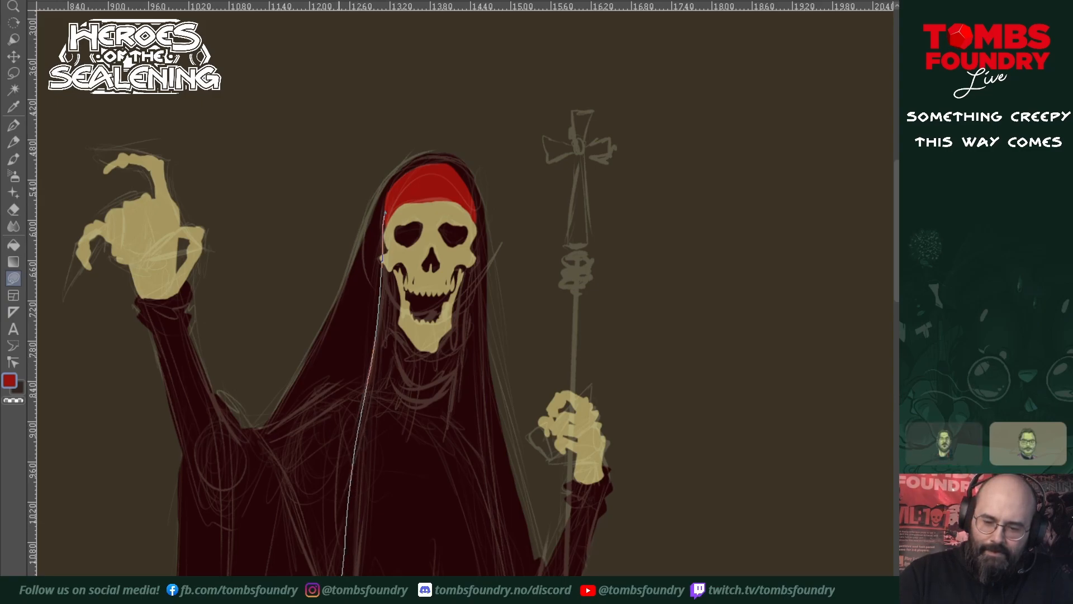
{"action": "left_click_drag", "start_coordinate": [344, 576], "coordinate": [398, 192]}
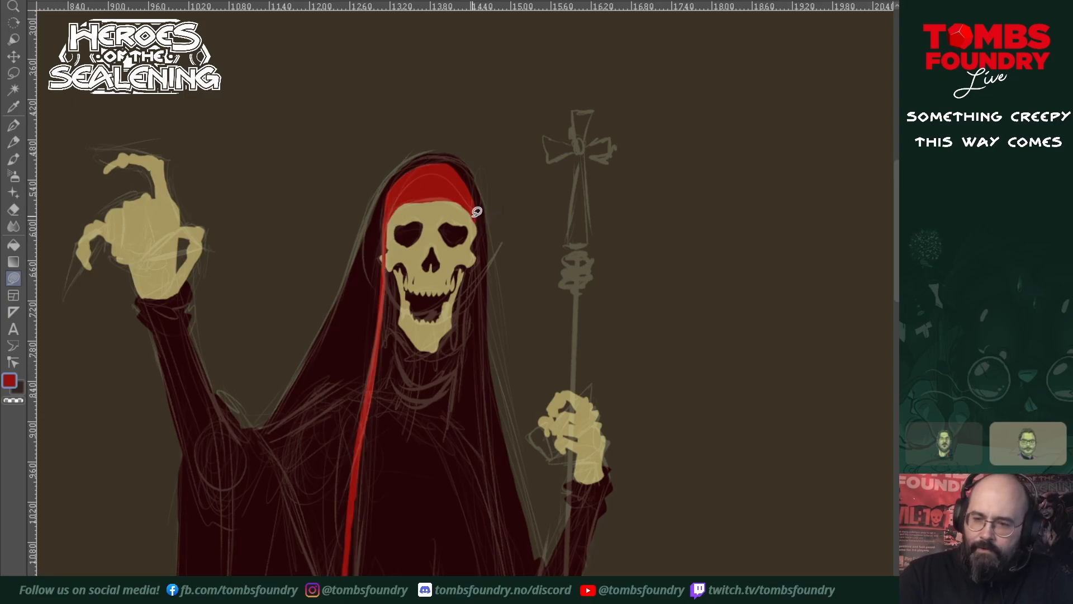
{"action": "mouse_move", "coordinate": [475, 210]}
{"action": "left_mouse_down"}
{"action": "mouse_move", "coordinate": [481, 452]}
{"action": "mouse_move", "coordinate": [504, 575]}
{"action": "left_mouse_up"}
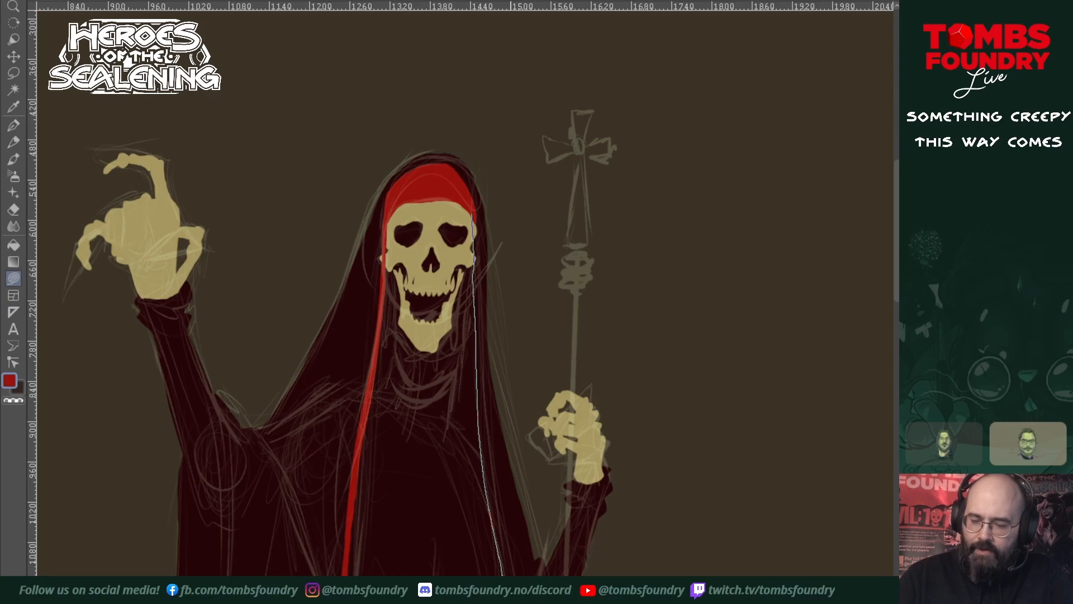
{"action": "mouse_move", "coordinate": [513, 563]}
{"action": "left_mouse_down"}
{"action": "mouse_move", "coordinate": [488, 428]}
{"action": "mouse_move", "coordinate": [479, 199]}
{"action": "left_mouse_up"}
- Extend the red trim along both sleeve edges, rising from the lower tips of the hood trims to the arms
{"action": "left_click_drag", "start_coordinate": [589, 582], "coordinate": [581, 465]}
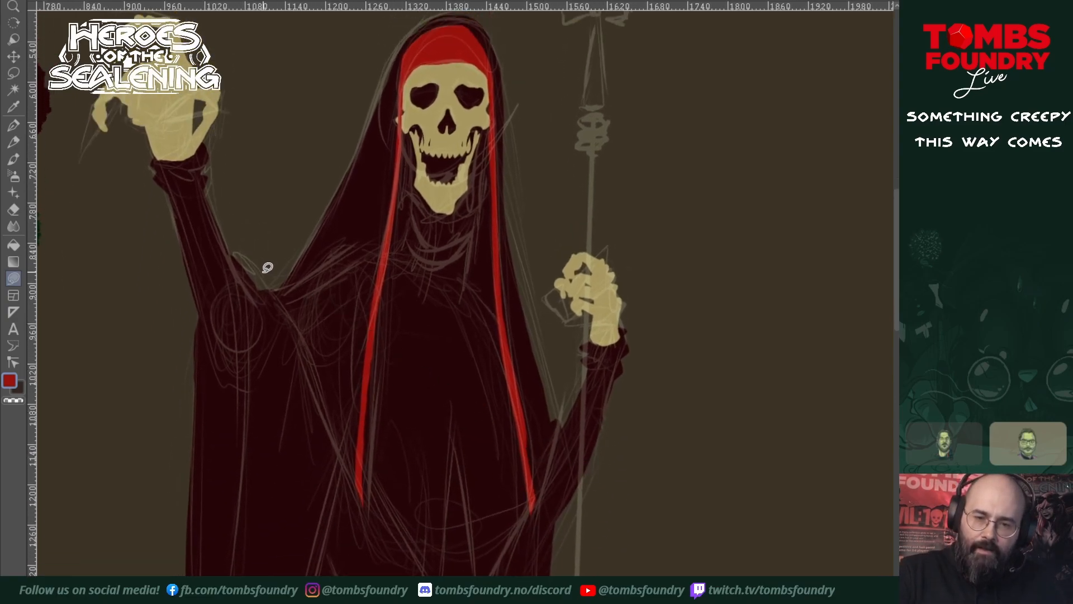
{"action": "mouse_move", "coordinate": [261, 285]}
{"action": "left_mouse_down"}
{"action": "mouse_move", "coordinate": [287, 319]}
{"action": "mouse_move", "coordinate": [367, 504]}
{"action": "mouse_move", "coordinate": [297, 331]}
{"action": "mouse_move", "coordinate": [259, 282]}
{"action": "left_mouse_up"}
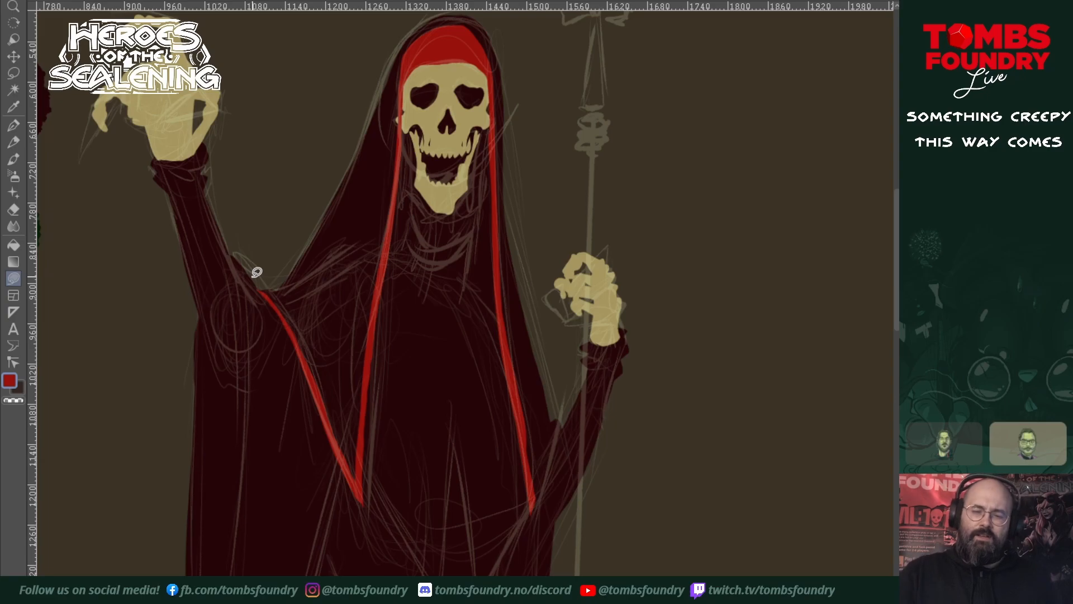
{"action": "mouse_move", "coordinate": [535, 495]}
{"action": "left_mouse_down"}
{"action": "mouse_move", "coordinate": [567, 422]}
{"action": "mouse_move", "coordinate": [536, 503]}
{"action": "left_mouse_up"}
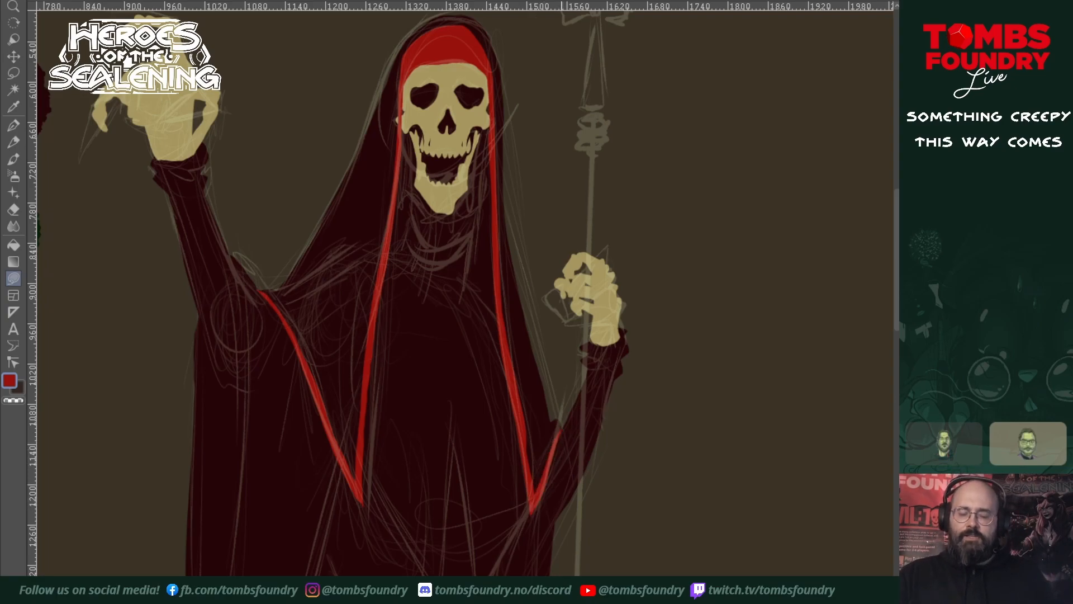
- Fill the robe's front panel in red from the neck to two pointed tips separated by a narrow dark slit
{"action": "scroll", "coordinate": [580, 470], "scroll_direction": "down", "scroll_amount": 5}
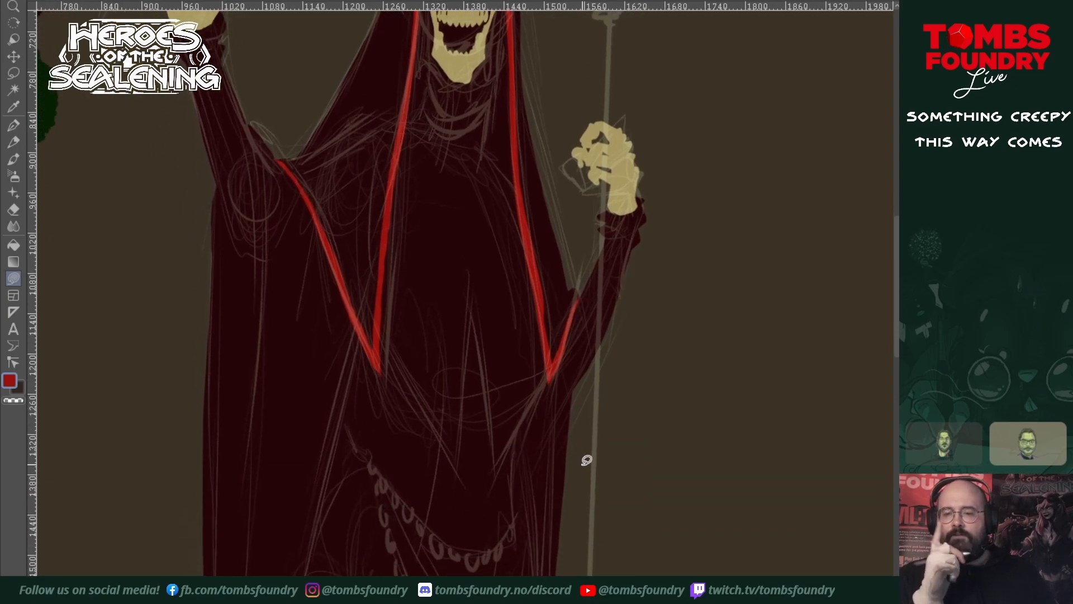
{"action": "left_click_drag", "start_coordinate": [594, 440], "coordinate": [584, 569]}
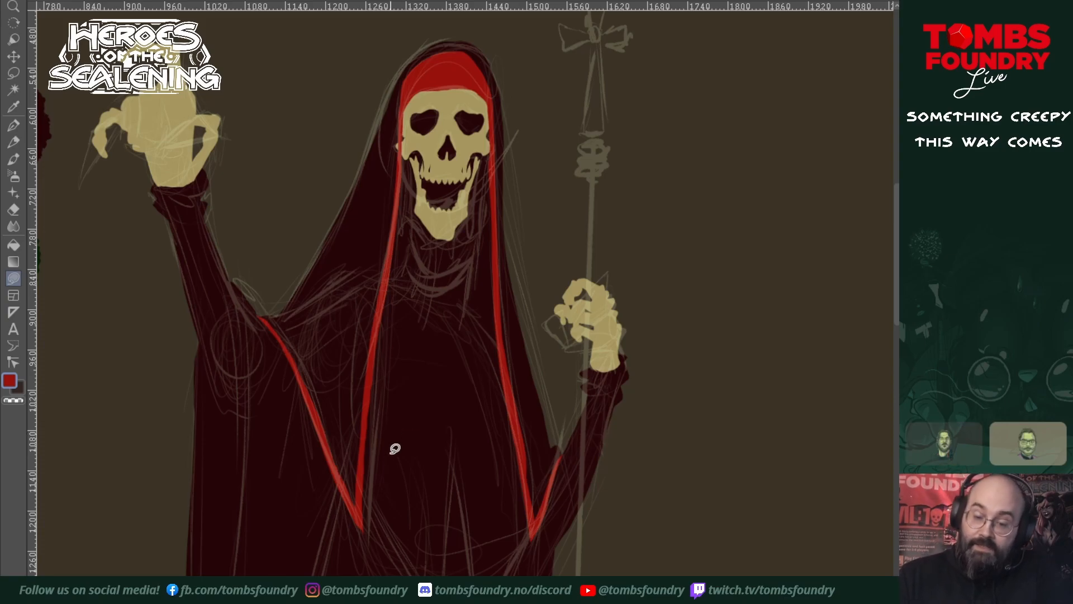
{"action": "mouse_move", "coordinate": [369, 494]}
{"action": "left_mouse_down"}
{"action": "mouse_move", "coordinate": [404, 558]}
{"action": "mouse_move", "coordinate": [445, 536]}
{"action": "mouse_move", "coordinate": [455, 440]}
{"action": "mouse_move", "coordinate": [465, 575]}
{"action": "left_mouse_up"}
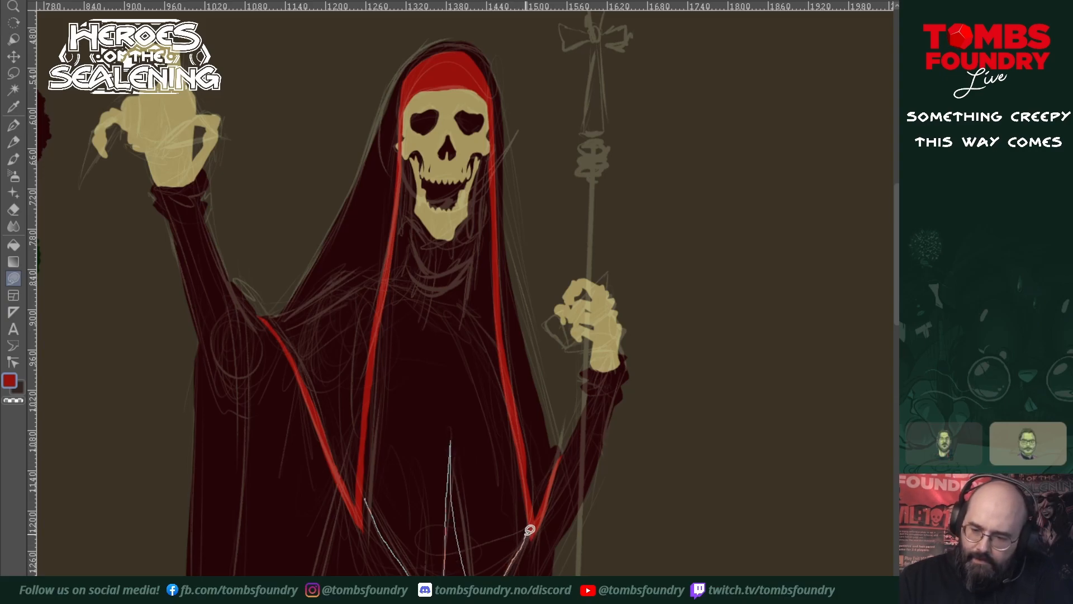
{"action": "mouse_move", "coordinate": [530, 522]}
{"action": "left_mouse_down"}
{"action": "mouse_move", "coordinate": [492, 333]}
{"action": "mouse_move", "coordinate": [468, 291]}
{"action": "mouse_move", "coordinate": [491, 151]}
{"action": "mouse_move", "coordinate": [470, 239]}
{"action": "mouse_move", "coordinate": [443, 252]}
{"action": "mouse_move", "coordinate": [416, 244]}
{"action": "mouse_move", "coordinate": [409, 228]}
{"action": "mouse_move", "coordinate": [405, 155]}
{"action": "mouse_move", "coordinate": [364, 506]}
{"action": "left_mouse_up"}
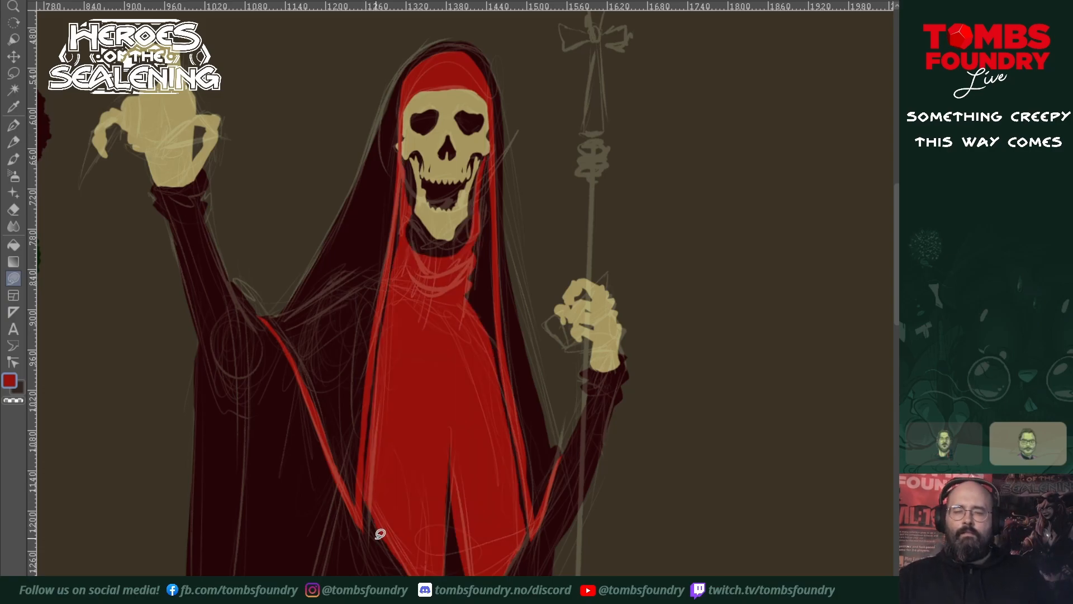
- Paint two hanging chains of small bones below the red panel, using the bone beige sampled from the staff hand
{"action": "scroll", "coordinate": [615, 438], "scroll_direction": "down", "scroll_amount": 3}
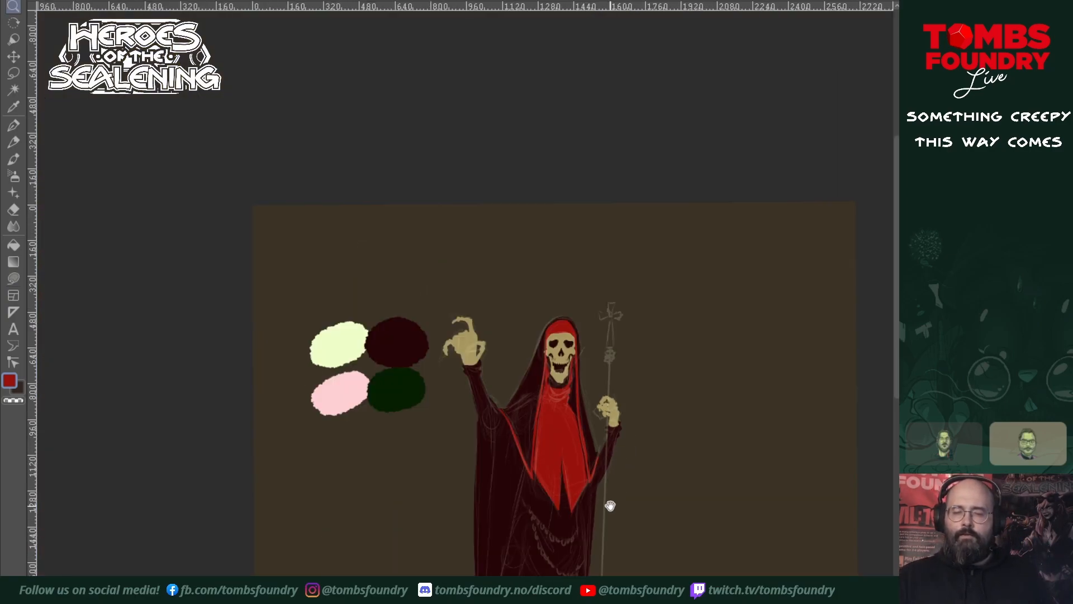
{"action": "left_click_drag", "start_coordinate": [611, 506], "coordinate": [577, 336]}
{"action": "left_click_drag", "start_coordinate": [577, 287], "coordinate": [522, 498]}
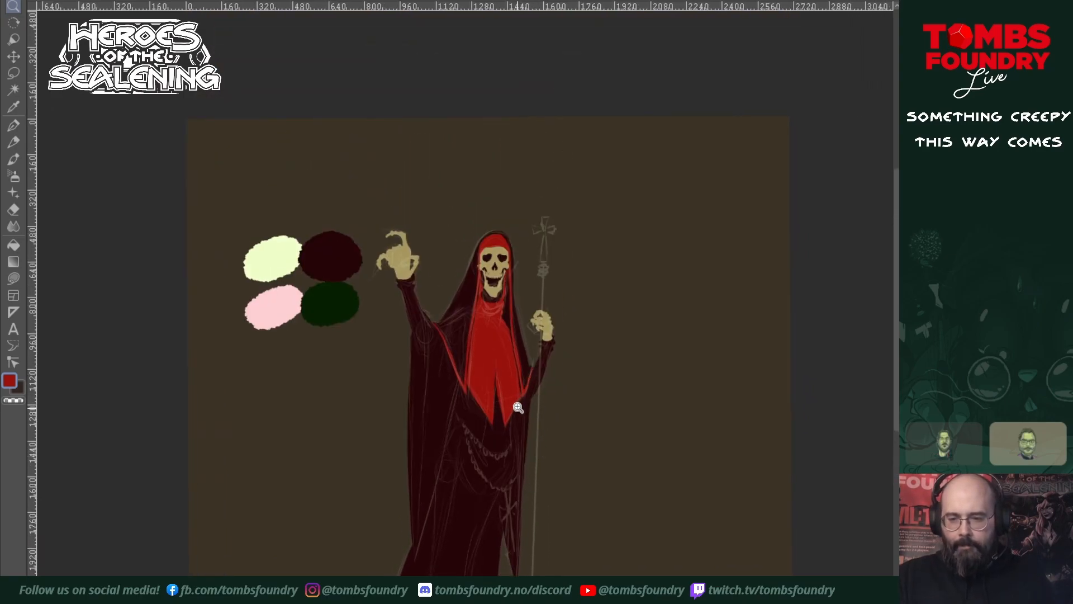
{"action": "left_click", "coordinate": [520, 443]}
{"action": "left_click", "coordinate": [523, 442]}
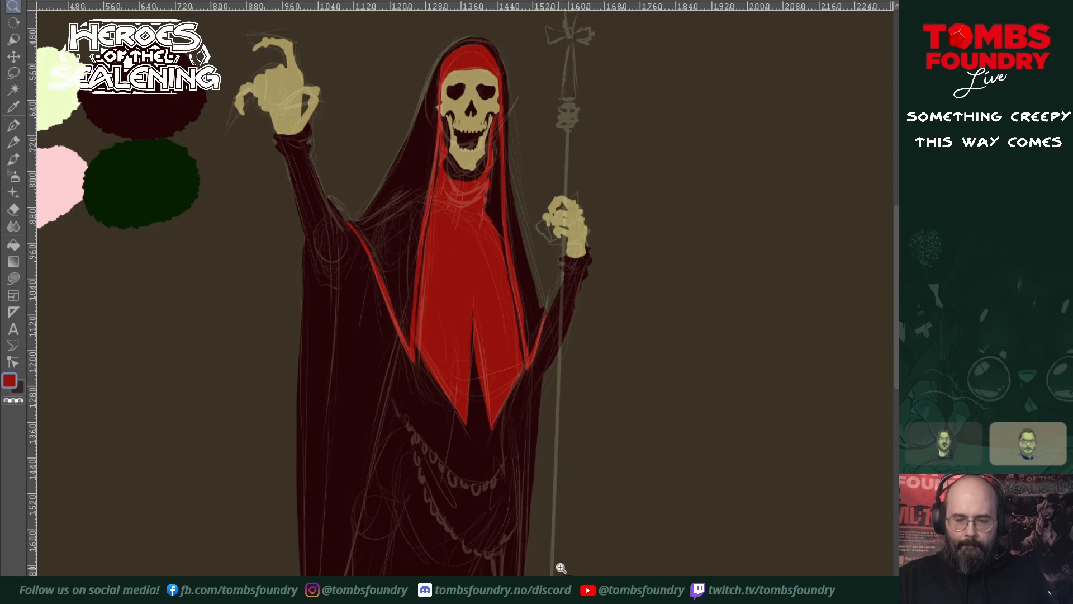
{"action": "mouse_move", "coordinate": [537, 499]}
{"action": "left_mouse_down"}
{"action": "mouse_move", "coordinate": [553, 367]}
{"action": "mouse_move", "coordinate": [571, 421]}
{"action": "mouse_move", "coordinate": [564, 448]}
{"action": "left_mouse_up"}
{"action": "key", "text": "u"}
{"action": "left_click", "coordinate": [605, 179], "text": "ctrl"}
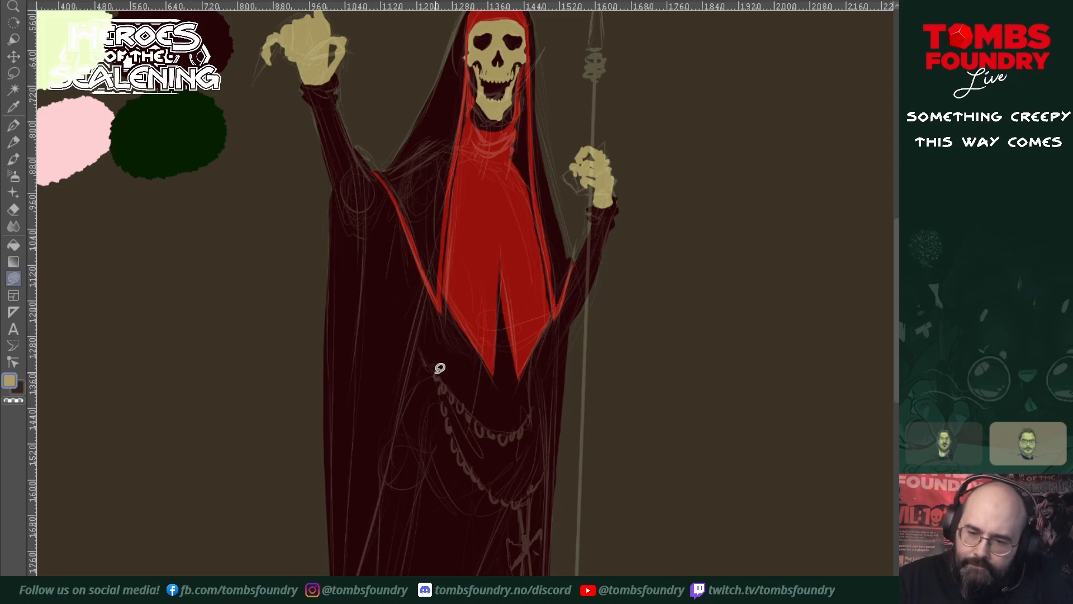
{"action": "mouse_move", "coordinate": [437, 373]}
{"action": "left_mouse_down"}
{"action": "mouse_move", "coordinate": [465, 421]}
{"action": "mouse_move", "coordinate": [473, 399]}
{"action": "mouse_move", "coordinate": [476, 427]}
{"action": "mouse_move", "coordinate": [480, 409]}
{"action": "mouse_move", "coordinate": [493, 439]}
{"action": "mouse_move", "coordinate": [505, 425]}
{"action": "mouse_move", "coordinate": [499, 444]}
{"action": "mouse_move", "coordinate": [505, 425]}
{"action": "mouse_move", "coordinate": [518, 436]}
{"action": "mouse_move", "coordinate": [510, 441]}
{"action": "mouse_move", "coordinate": [531, 419]}
{"action": "left_mouse_up"}
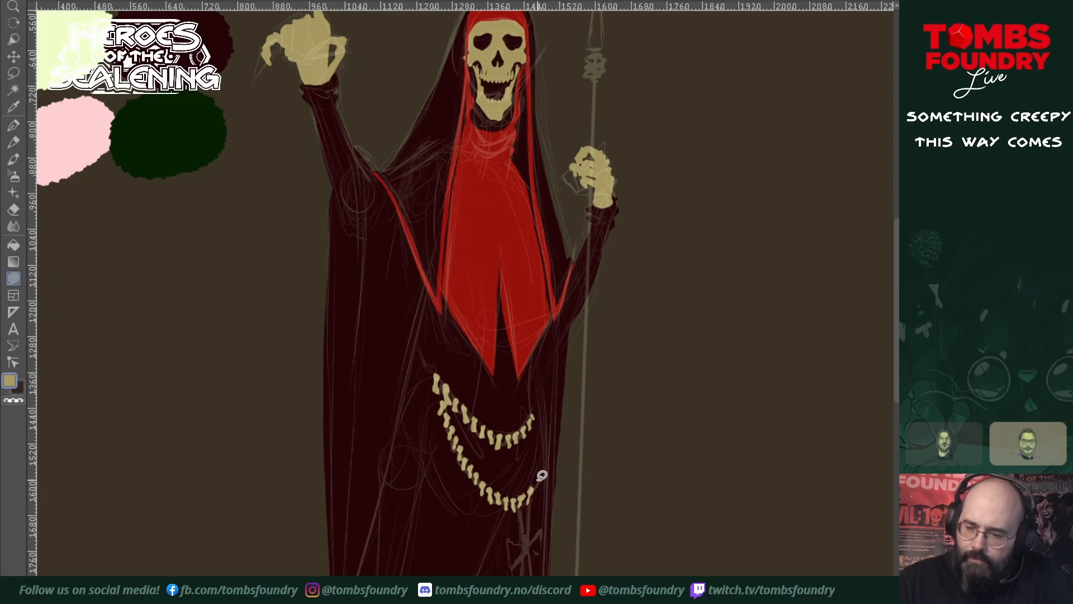
{"action": "left_click_drag", "start_coordinate": [541, 480], "coordinate": [545, 475]}
{"action": "left_click_drag", "start_coordinate": [536, 407], "coordinate": [537, 406]}
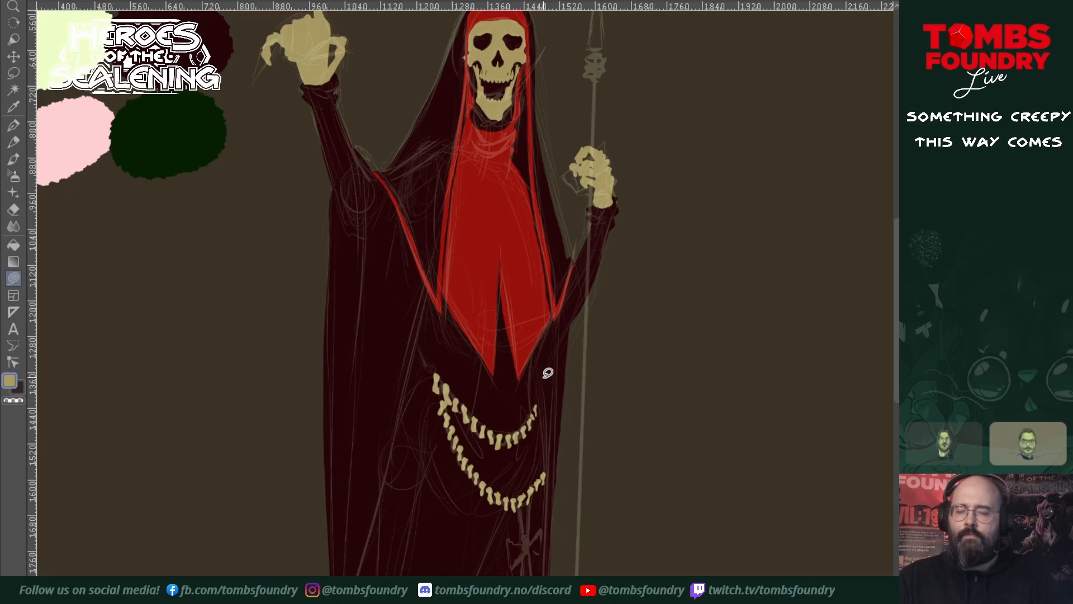
- Paint a golden-orange cross pendant with flared arms and a long lower arm hanging from the lower bone chain
{"action": "mouse_move", "coordinate": [590, 512]}
{"action": "left_mouse_down"}
{"action": "mouse_move", "coordinate": [573, 365]}
{"action": "mouse_move", "coordinate": [561, 409]}
{"action": "mouse_move", "coordinate": [590, 483]}
{"action": "left_mouse_up"}
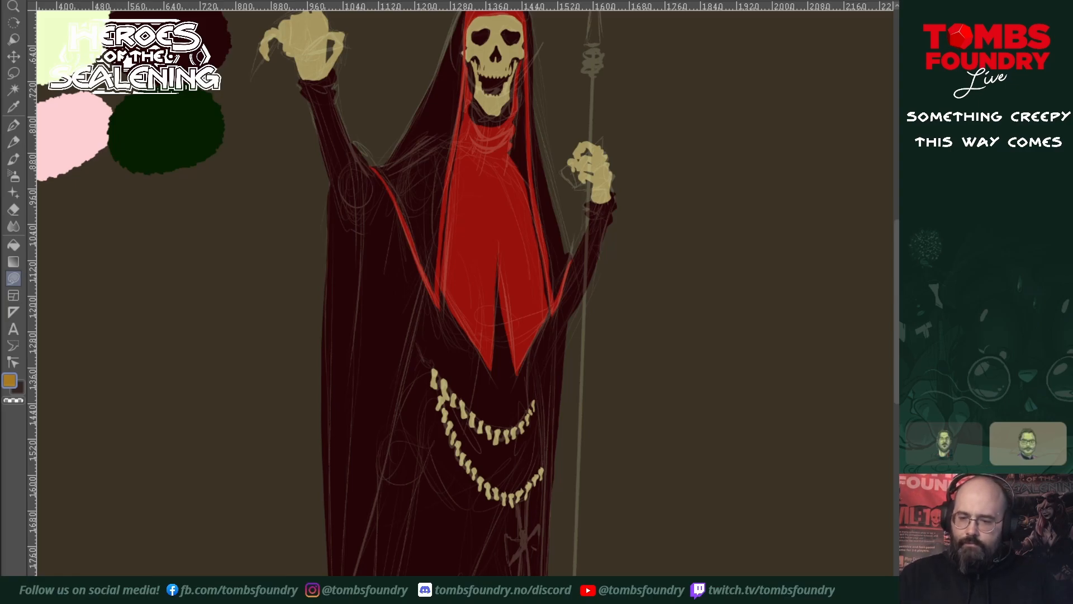
{"action": "mouse_move", "coordinate": [518, 505]}
{"action": "left_mouse_down"}
{"action": "mouse_move", "coordinate": [529, 545]}
{"action": "mouse_move", "coordinate": [528, 500]}
{"action": "left_mouse_up"}
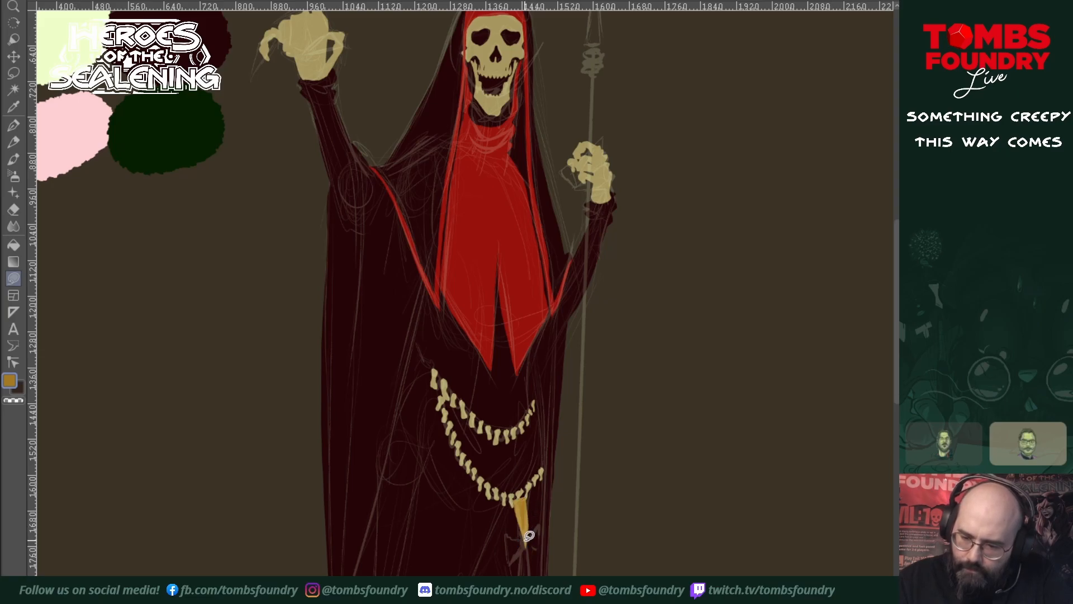
{"action": "mouse_move", "coordinate": [508, 536]}
{"action": "left_mouse_down"}
{"action": "mouse_move", "coordinate": [510, 562]}
{"action": "mouse_move", "coordinate": [540, 526]}
{"action": "mouse_move", "coordinate": [541, 551]}
{"action": "mouse_move", "coordinate": [532, 543]}
{"action": "left_mouse_up"}
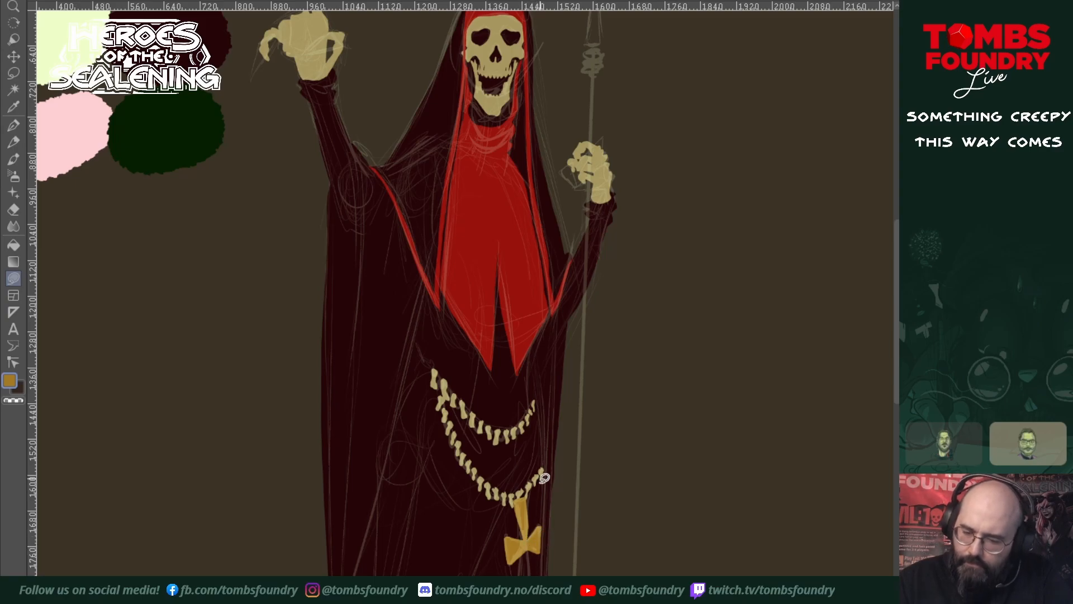
{"action": "mouse_move", "coordinate": [517, 497]}
{"action": "left_mouse_down"}
{"action": "mouse_move", "coordinate": [525, 544]}
{"action": "mouse_move", "coordinate": [525, 496]}
{"action": "left_mouse_up"}
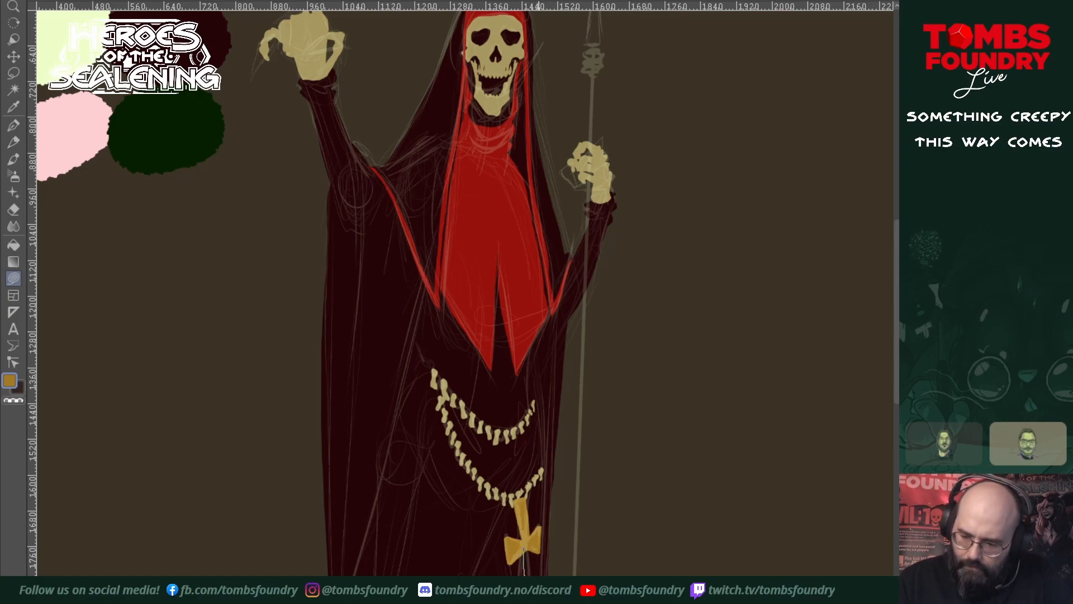
{"action": "left_click_drag", "start_coordinate": [539, 566], "coordinate": [531, 532]}
- Check how the red vestment, bone chains and gold cross read on the whole figure
{"action": "key", "text": "z"}
{"action": "left_click", "coordinate": [587, 569], "text": "ctrl"}
{"action": "left_click", "coordinate": [610, 555], "text": "ctrl"}
{"action": "scroll", "coordinate": [602, 550], "scroll_direction": "down", "scroll_amount": 1}
{"action": "left_click_drag", "start_coordinate": [602, 551], "coordinate": [563, 475]}
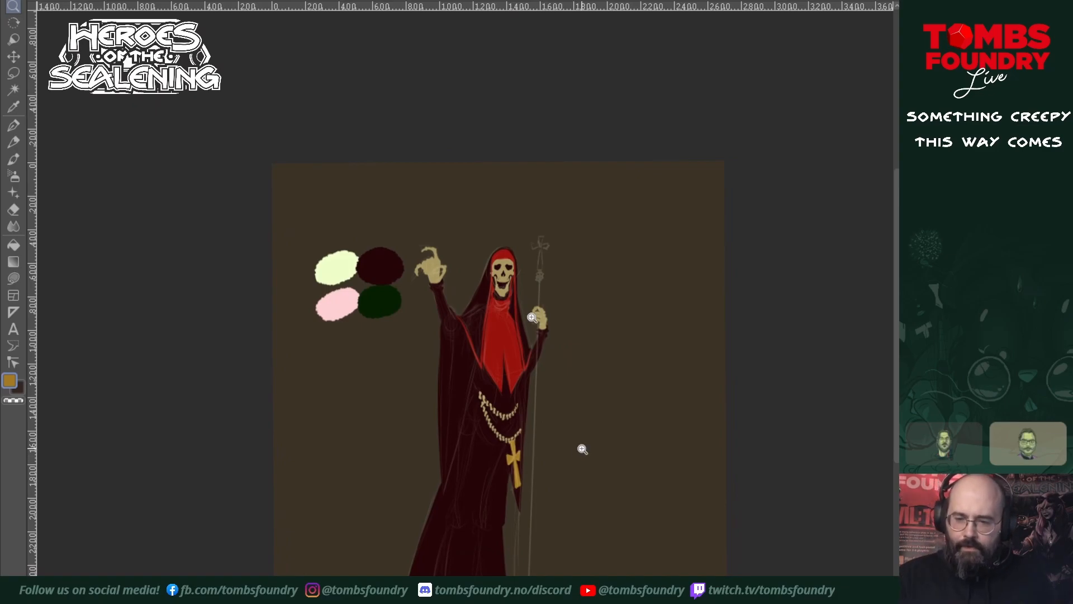
{"action": "key", "text": "s"}
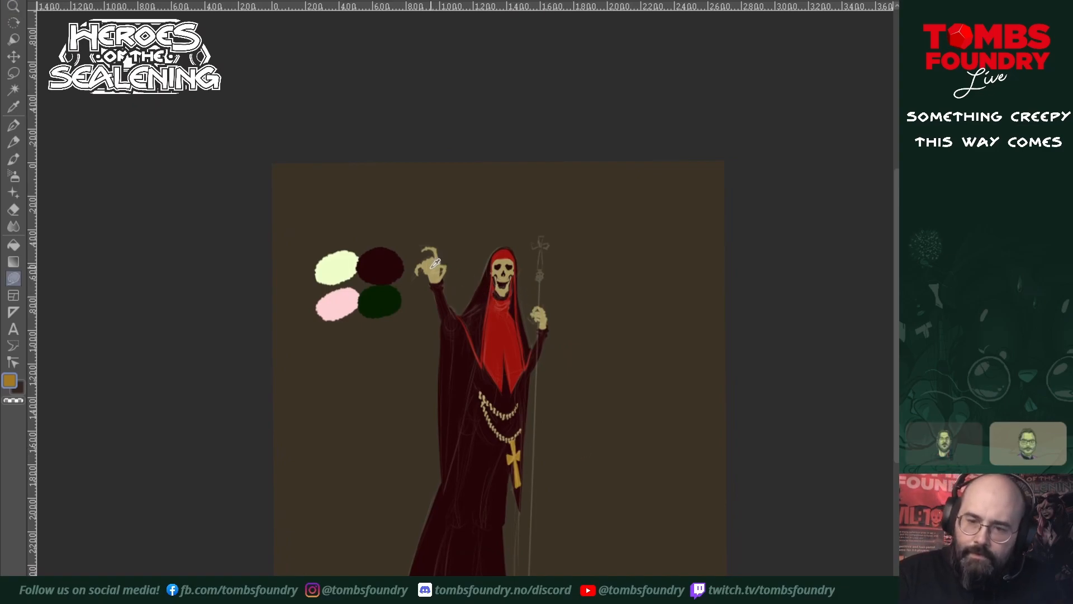
{"action": "key", "text": "z"}
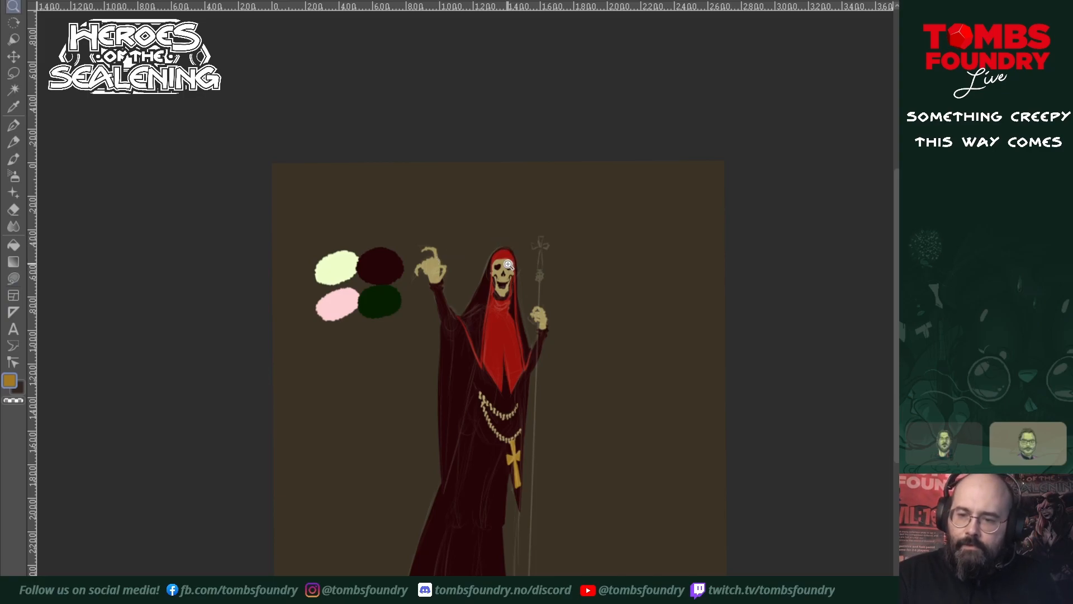
- Clean up the small stray beige mark at the edge of the skull's cheek beside the hood
{"action": "left_click", "coordinate": [509, 264]}
{"action": "left_click", "coordinate": [511, 262]}
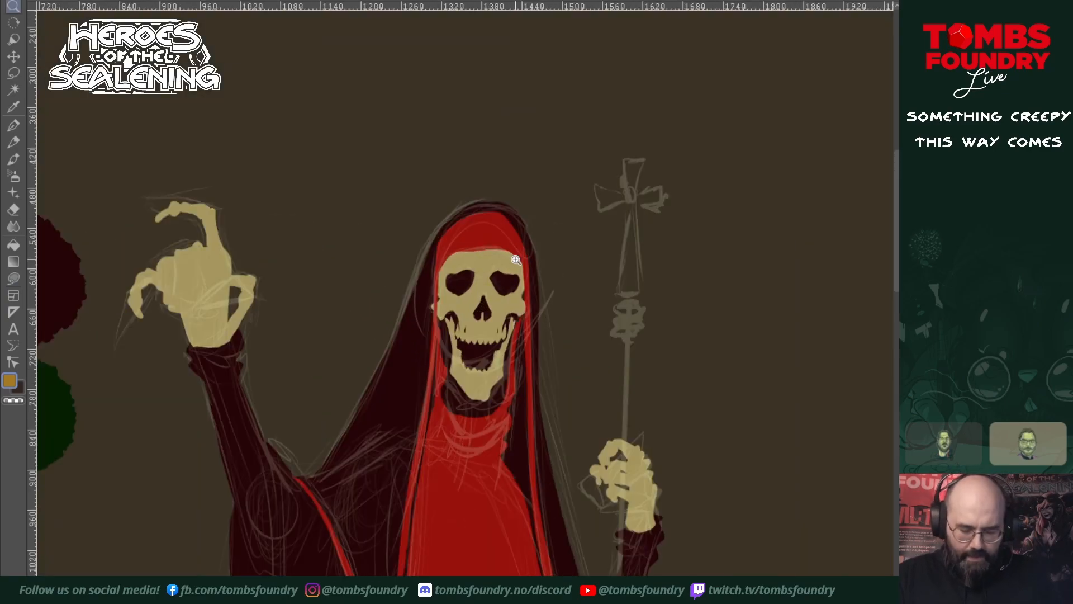
{"action": "key", "text": "s"}
{"action": "left_click", "coordinate": [417, 353], "text": "ctrl"}
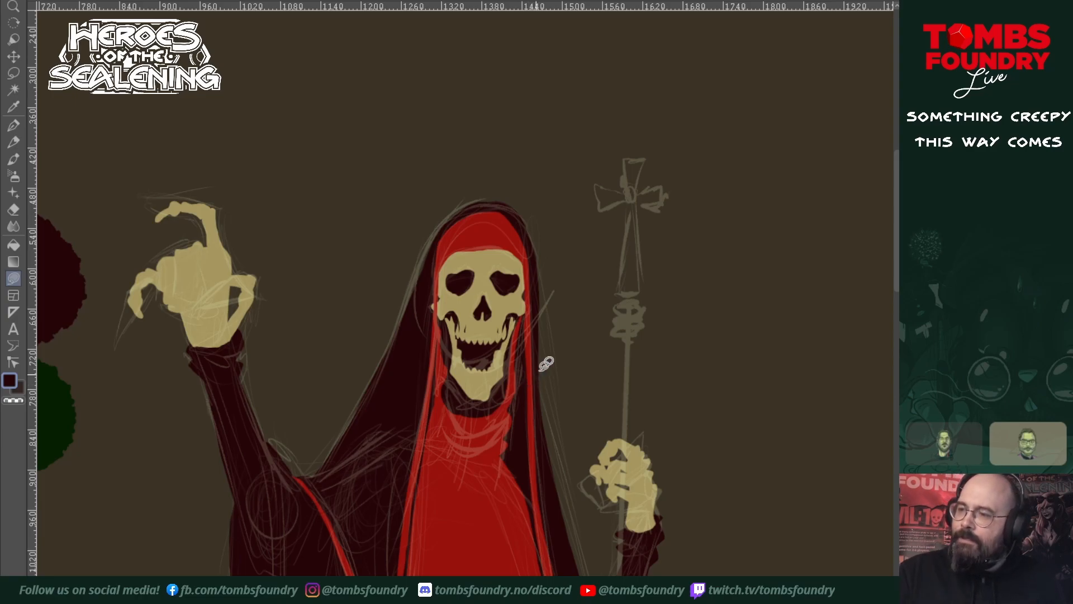
{"action": "left_click", "coordinate": [19, 401]}
{"action": "left_click_drag", "start_coordinate": [436, 300], "coordinate": [431, 303]}
{"action": "key", "text": "u"}
- Sample the bone beige from the skull for painting at the robe's hem
{"action": "left_click", "coordinate": [491, 257]}
{"action": "scroll", "coordinate": [556, 297], "scroll_direction": "down", "scroll_amount": 10}
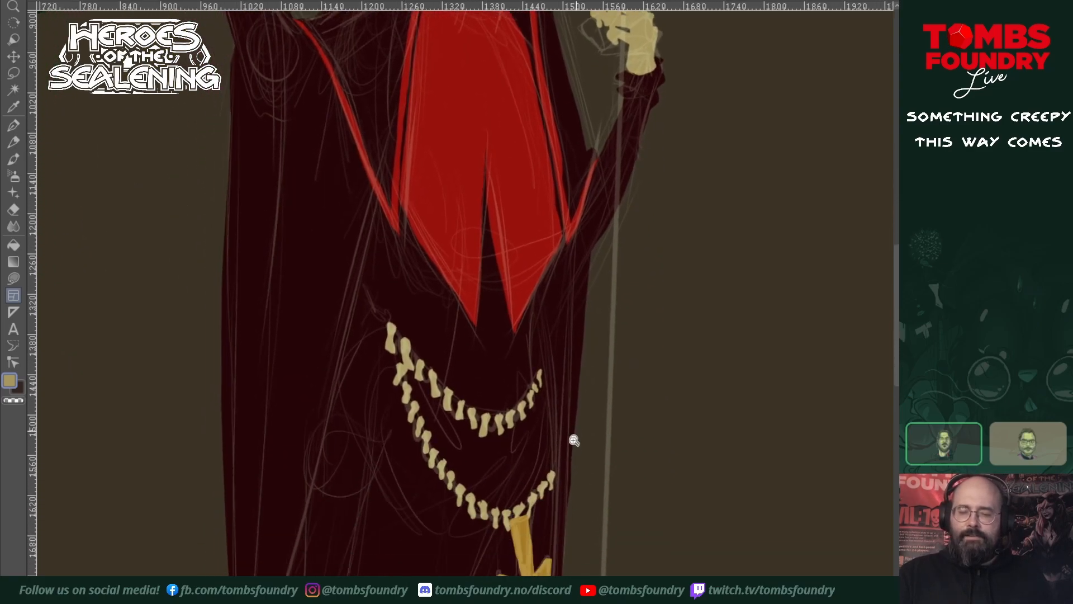
{"action": "scroll", "coordinate": [571, 458], "scroll_direction": "down", "scroll_amount": 3}
{"action": "left_click_drag", "start_coordinate": [580, 496], "coordinate": [612, 383]}
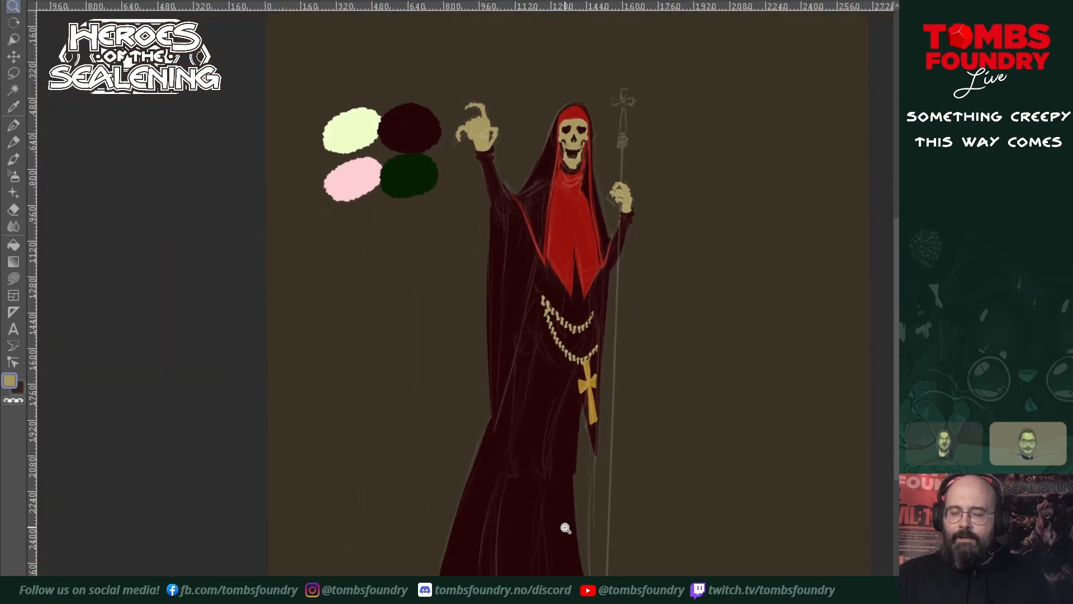
{"action": "scroll", "coordinate": [504, 601], "scroll_direction": "up", "scroll_amount": 1}
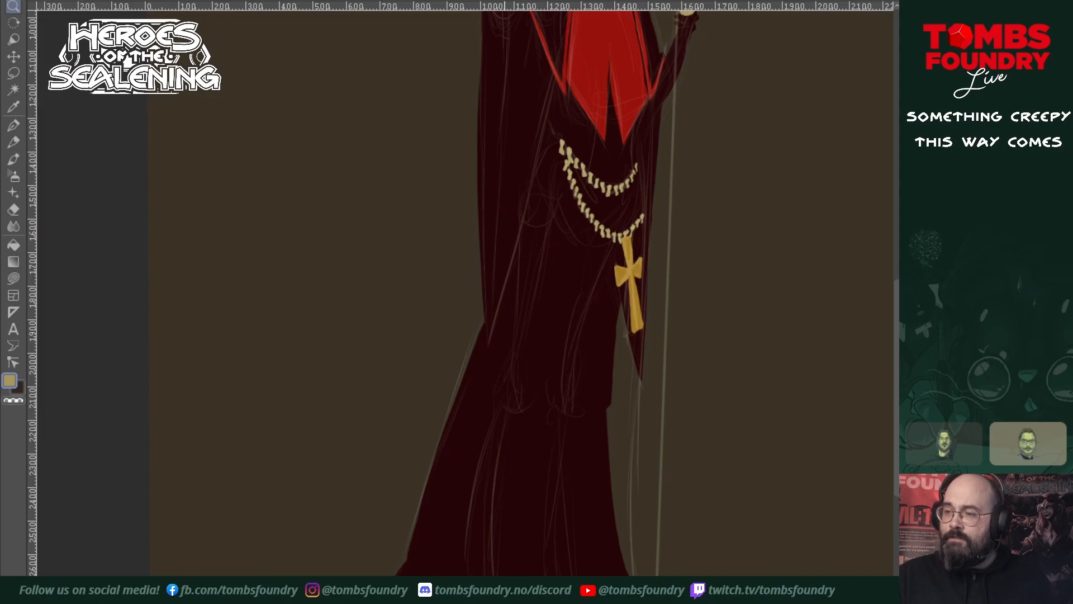
{"action": "scroll", "coordinate": [474, 565], "scroll_direction": "down", "scroll_amount": 1}
{"action": "scroll", "coordinate": [486, 556], "scroll_direction": "up", "scroll_amount": 2}
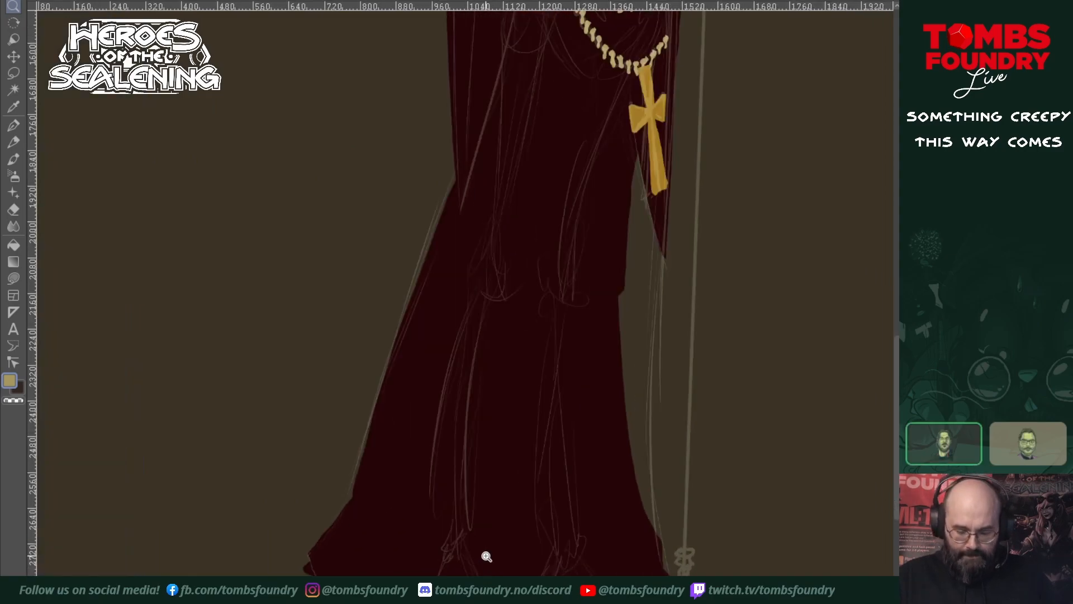
{"action": "key", "text": "u"}
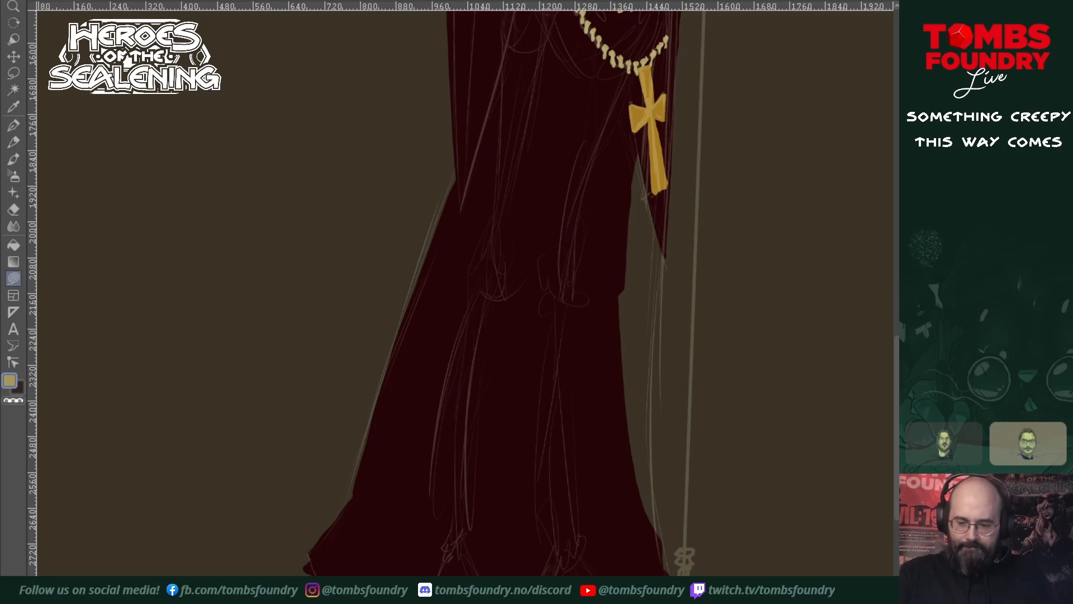
{"action": "key", "text": "f"}
{"action": "left_click_drag", "start_coordinate": [411, 567], "coordinate": [506, 575]}
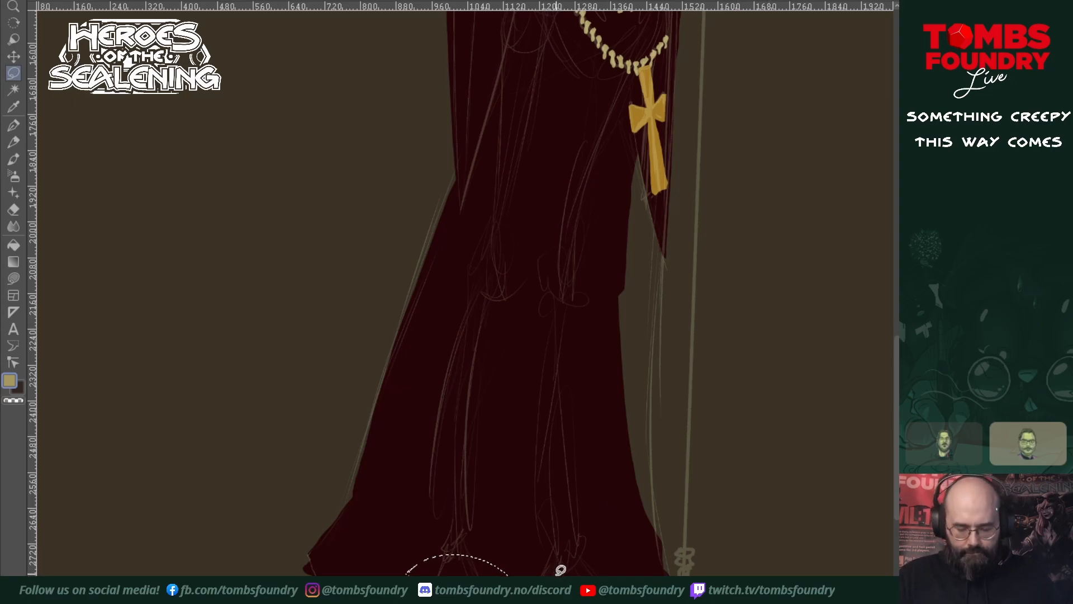
{"action": "key", "text": "u"}
{"action": "key", "text": "ctrl+d"}
- Paint two skeletal feet in bone beige with separate toes peeking out beneath the robe's hem
{"action": "left_click_drag", "start_coordinate": [496, 575], "coordinate": [431, 471]}
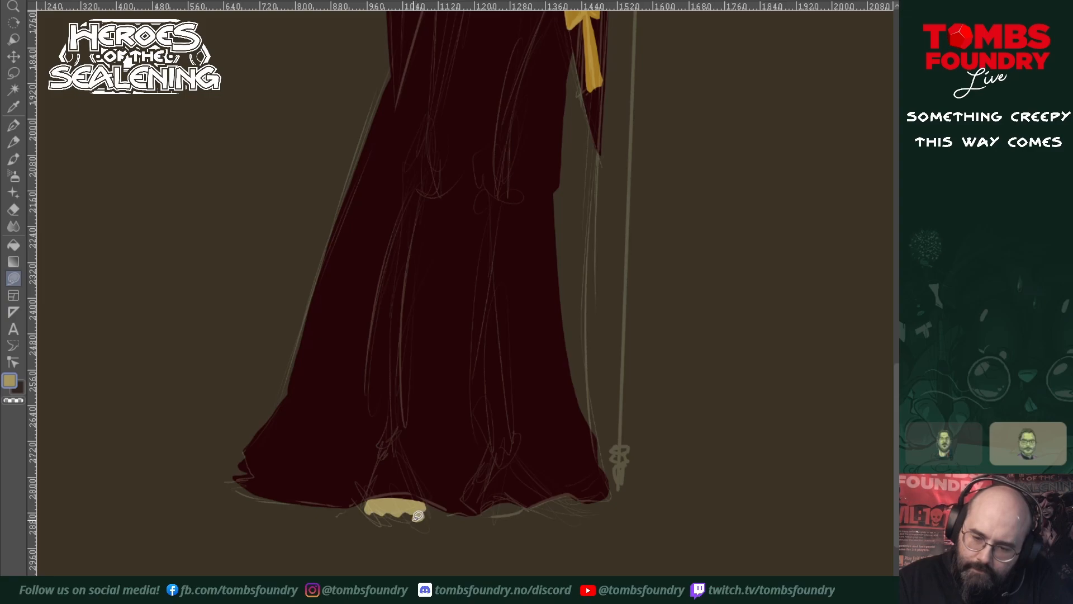
{"action": "mouse_move", "coordinate": [419, 526]}
{"action": "left_mouse_down"}
{"action": "mouse_move", "coordinate": [403, 521]}
{"action": "mouse_move", "coordinate": [410, 504]}
{"action": "mouse_move", "coordinate": [413, 526]}
{"action": "mouse_move", "coordinate": [396, 504]}
{"action": "mouse_move", "coordinate": [398, 530]}
{"action": "mouse_move", "coordinate": [403, 496]}
{"action": "left_mouse_up"}
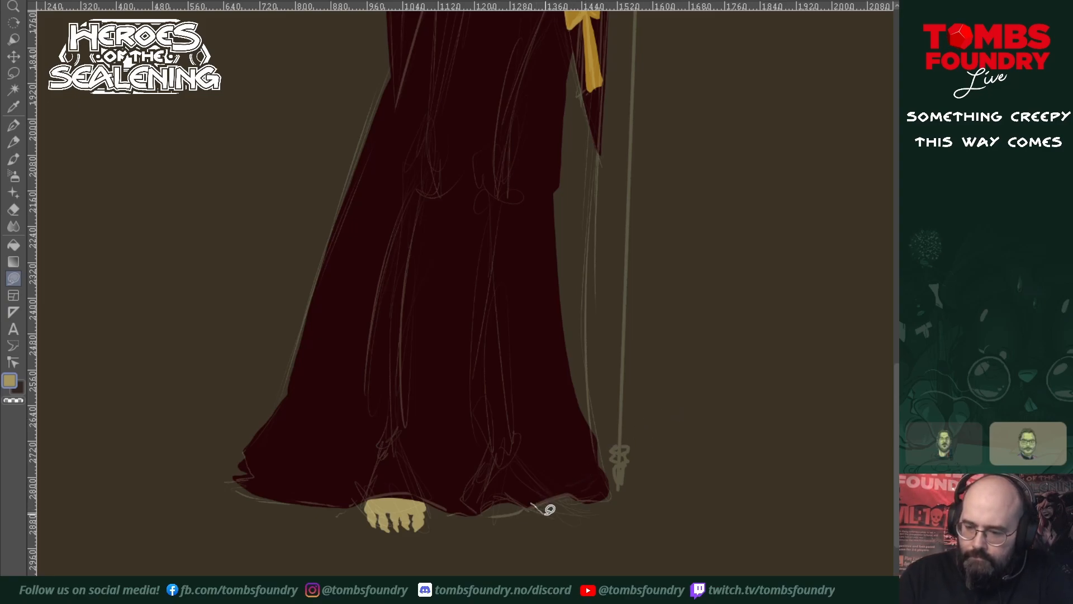
{"action": "mouse_move", "coordinate": [555, 512]}
{"action": "left_mouse_down"}
{"action": "mouse_move", "coordinate": [562, 502]}
{"action": "mouse_move", "coordinate": [548, 493]}
{"action": "mouse_move", "coordinate": [493, 502]}
{"action": "mouse_move", "coordinate": [503, 498]}
{"action": "mouse_move", "coordinate": [482, 487]}
{"action": "mouse_move", "coordinate": [484, 505]}
{"action": "left_mouse_up"}
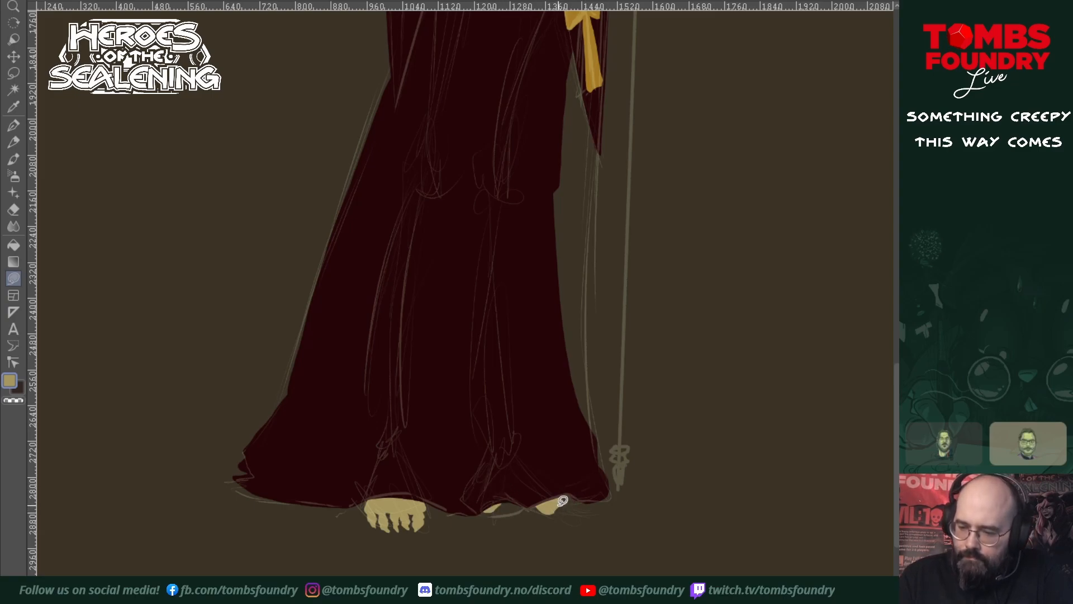
{"action": "left_click_drag", "start_coordinate": [558, 508], "coordinate": [565, 512]}
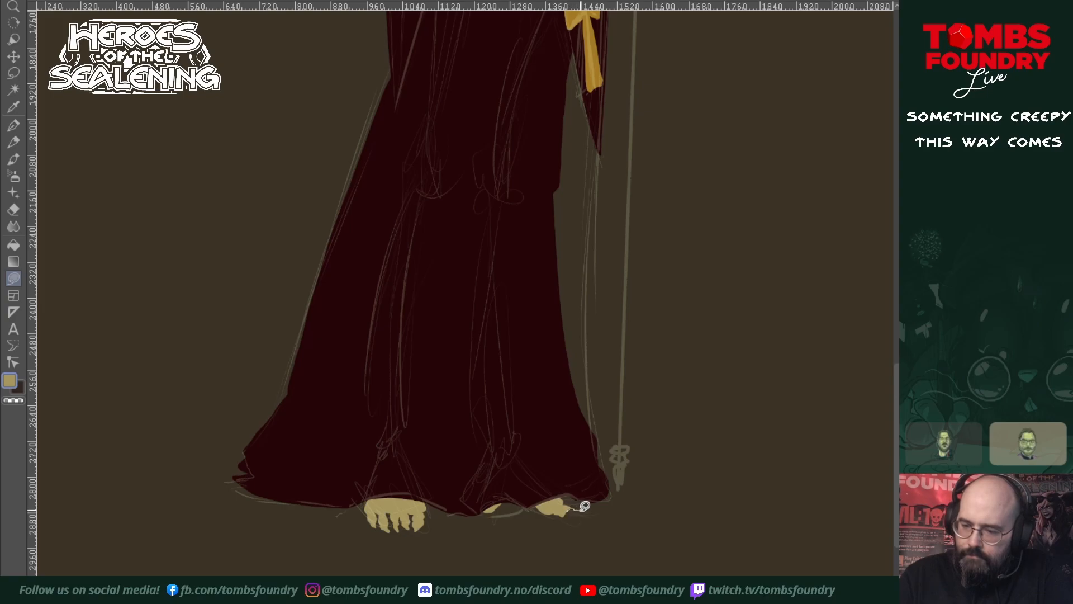
{"action": "left_click_drag", "start_coordinate": [567, 509], "coordinate": [577, 497]}
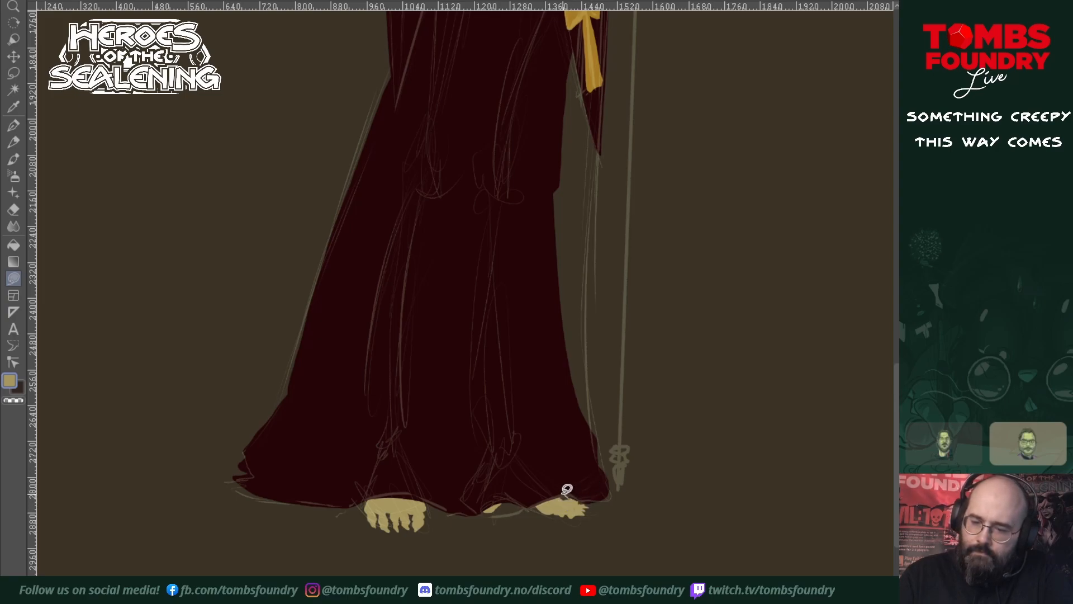
- Draw the staff's long straight shaft in the gold sampled from the pendant cross, starting below the sketched cross head and running downward
{"action": "key", "text": "space"}
{"action": "scroll", "coordinate": [624, 385], "scroll_direction": "down", "scroll_amount": 3}
{"action": "left_click_drag", "start_coordinate": [640, 381], "coordinate": [569, 553]}
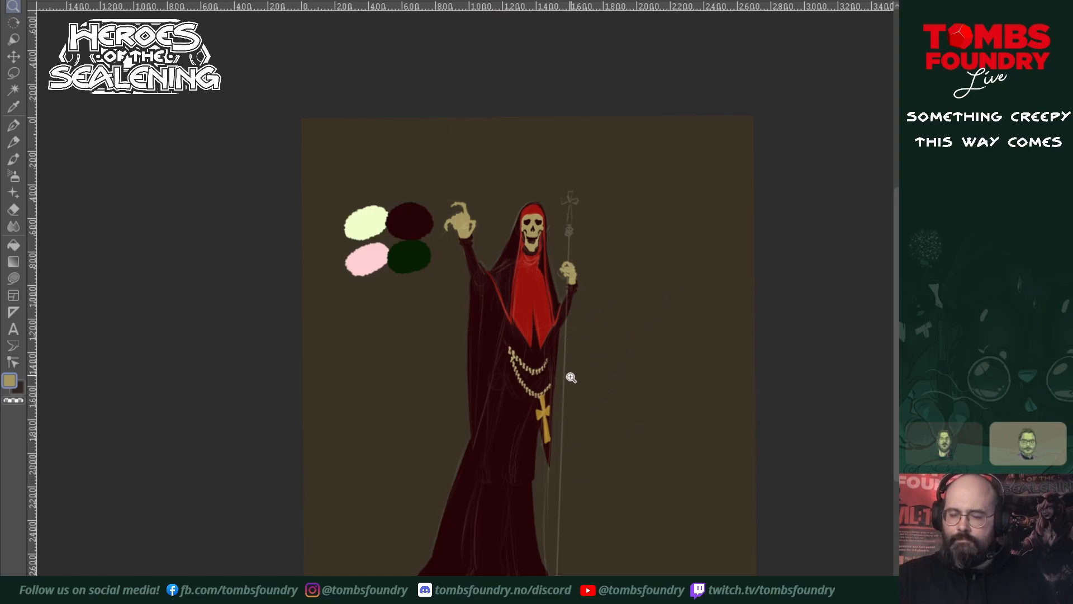
{"action": "key", "text": "u"}
{"action": "left_click", "coordinate": [551, 398], "text": "ctrl"}
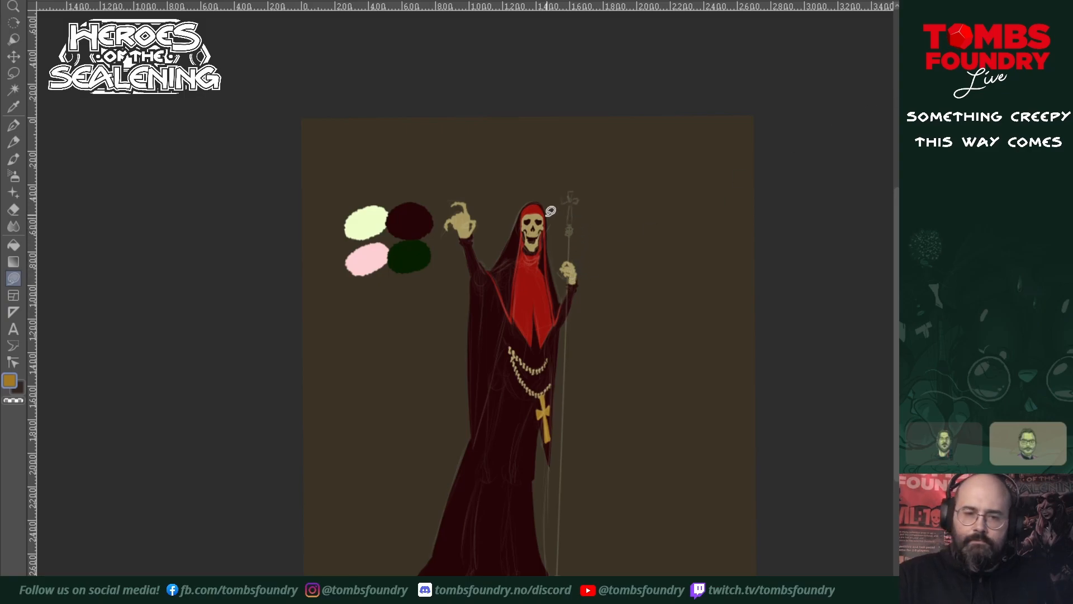
{"action": "key", "text": "p"}
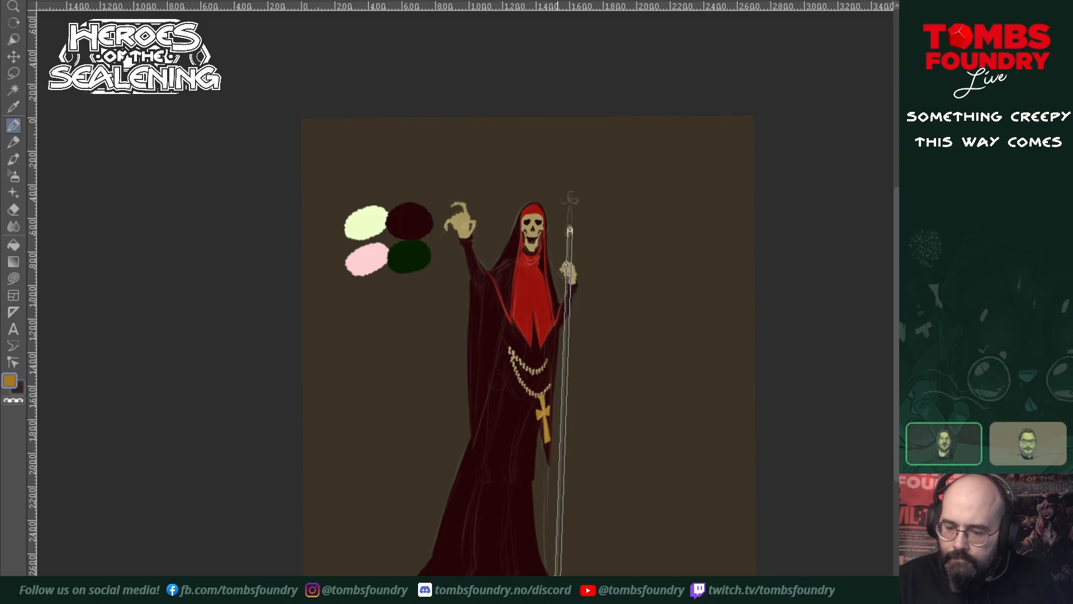
{"action": "left_click", "coordinate": [558, 564], "text": "shift"}
{"action": "key", "text": "ctrl+space"}
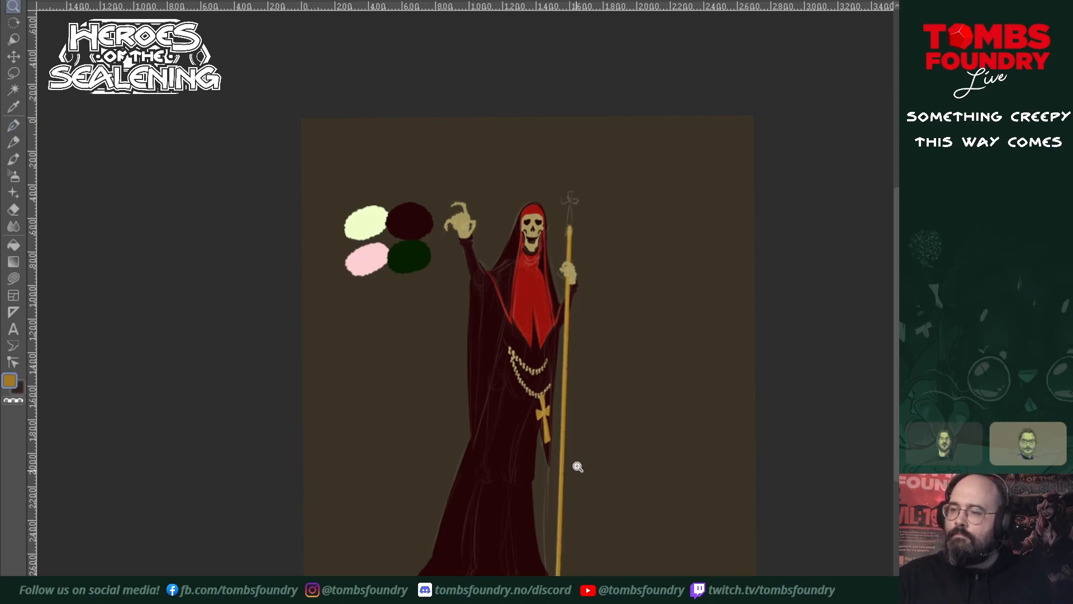
- Paint the ribbed collar at the top of the staff's shaft and the knobbed fitting at its lower end in gold
{"action": "left_click", "coordinate": [583, 249]}
{"action": "left_click", "coordinate": [581, 253]}
{"action": "left_click", "coordinate": [578, 257]}
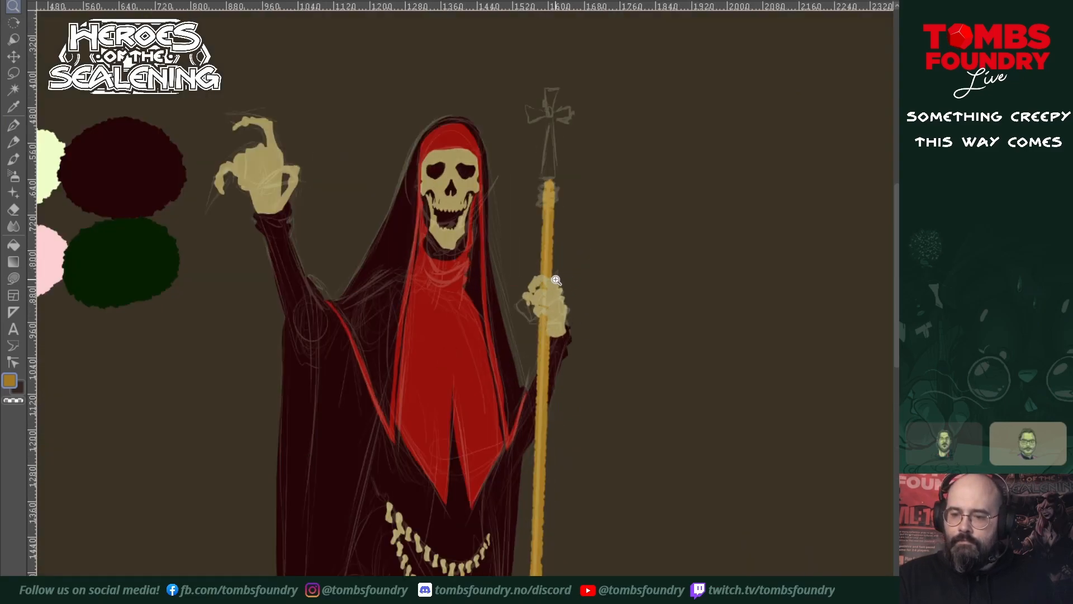
{"action": "left_click", "coordinate": [558, 282]}
{"action": "scroll", "coordinate": [553, 462], "scroll_direction": "up", "scroll_amount": 5}
{"action": "key", "text": "u"}
{"action": "mouse_move", "coordinate": [525, 375]}
{"action": "left_mouse_down"}
{"action": "mouse_move", "coordinate": [515, 400]}
{"action": "mouse_move", "coordinate": [530, 399]}
{"action": "mouse_move", "coordinate": [529, 377]}
{"action": "mouse_move", "coordinate": [507, 391]}
{"action": "mouse_move", "coordinate": [536, 384]}
{"action": "mouse_move", "coordinate": [514, 403]}
{"action": "mouse_move", "coordinate": [540, 401]}
{"action": "mouse_move", "coordinate": [527, 391]}
{"action": "mouse_move", "coordinate": [523, 416]}
{"action": "mouse_move", "coordinate": [536, 411]}
{"action": "mouse_move", "coordinate": [528, 402]}
{"action": "mouse_move", "coordinate": [509, 432]}
{"action": "mouse_move", "coordinate": [529, 435]}
{"action": "mouse_move", "coordinate": [520, 410]}
{"action": "left_mouse_up"}
{"action": "left_click_drag", "start_coordinate": [582, 530], "coordinate": [577, 189]}
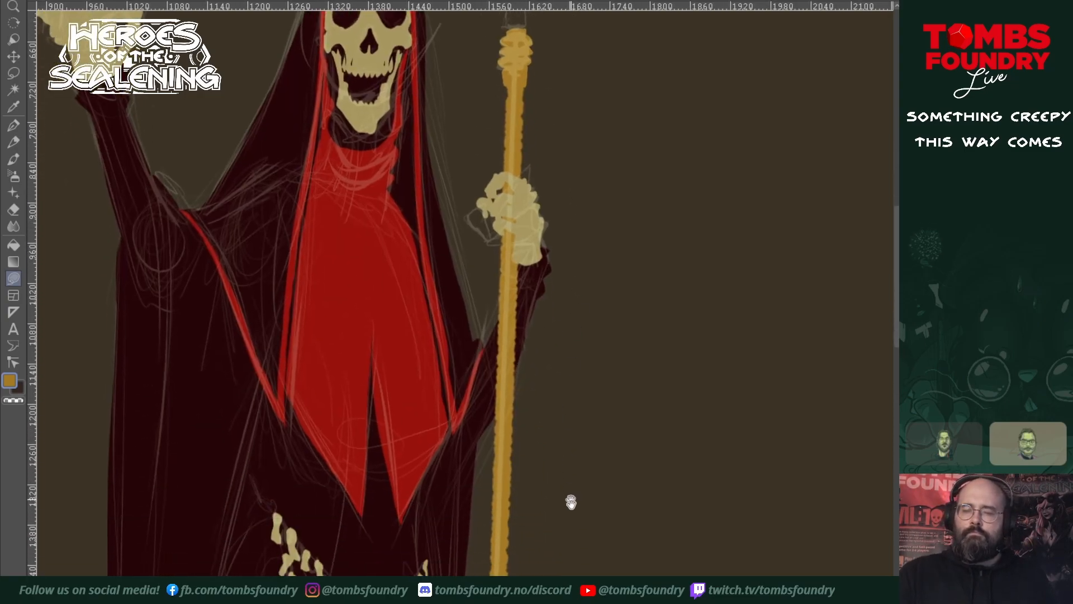
{"action": "left_click_drag", "start_coordinate": [571, 491], "coordinate": [587, 196]}
{"action": "left_click_drag", "start_coordinate": [566, 468], "coordinate": [586, 342]}
{"action": "mouse_move", "coordinate": [526, 548]}
{"action": "left_mouse_down"}
{"action": "mouse_move", "coordinate": [520, 561]}
{"action": "mouse_move", "coordinate": [542, 556]}
{"action": "mouse_move", "coordinate": [538, 544]}
{"action": "mouse_move", "coordinate": [534, 565]}
{"action": "mouse_move", "coordinate": [548, 549]}
{"action": "mouse_move", "coordinate": [533, 570]}
{"action": "left_mouse_up"}
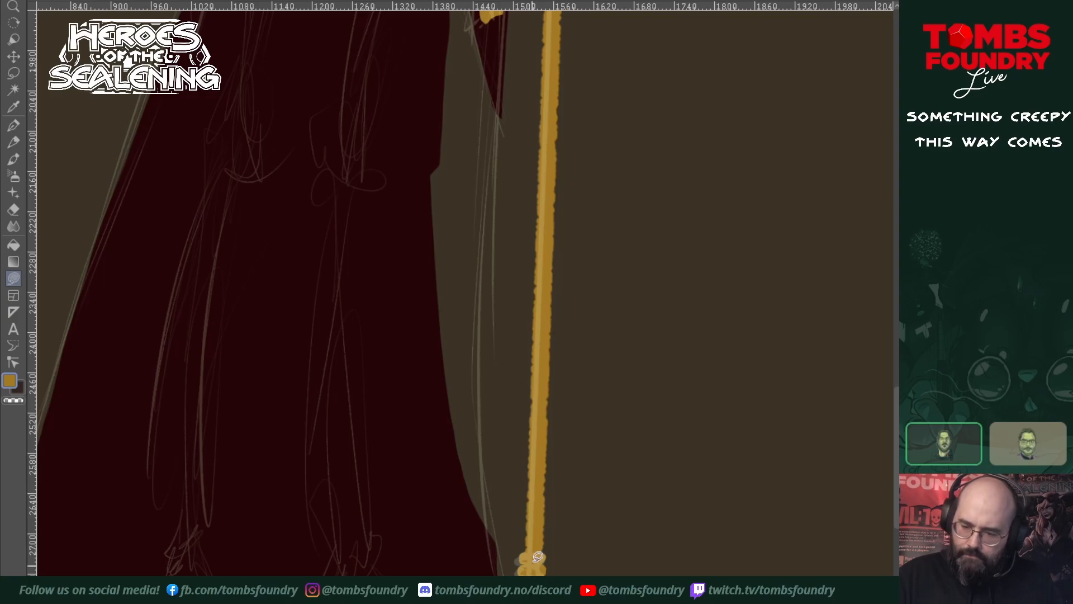
- Paint the staff's head in gold as a tapered spike topped by a cross with three flared arms
{"action": "scroll", "coordinate": [556, 400], "scroll_direction": "up", "scroll_amount": 6}
{"action": "scroll", "coordinate": [558, 288], "scroll_direction": "up", "scroll_amount": 15}
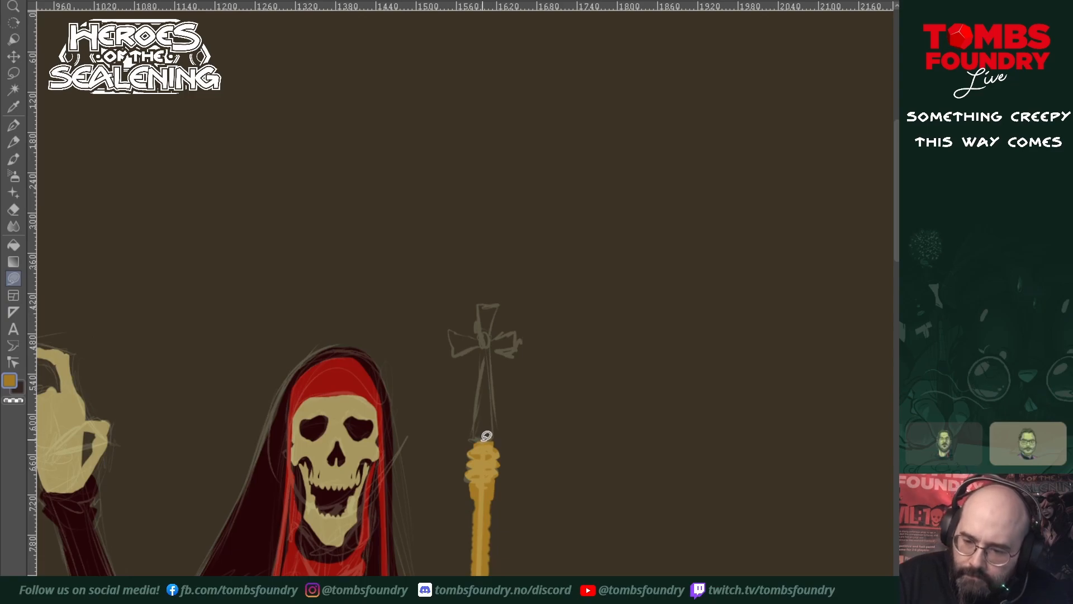
{"action": "mouse_move", "coordinate": [474, 435]}
{"action": "left_mouse_down"}
{"action": "mouse_move", "coordinate": [490, 339]}
{"action": "mouse_move", "coordinate": [503, 435]}
{"action": "mouse_move", "coordinate": [485, 439]}
{"action": "left_mouse_up"}
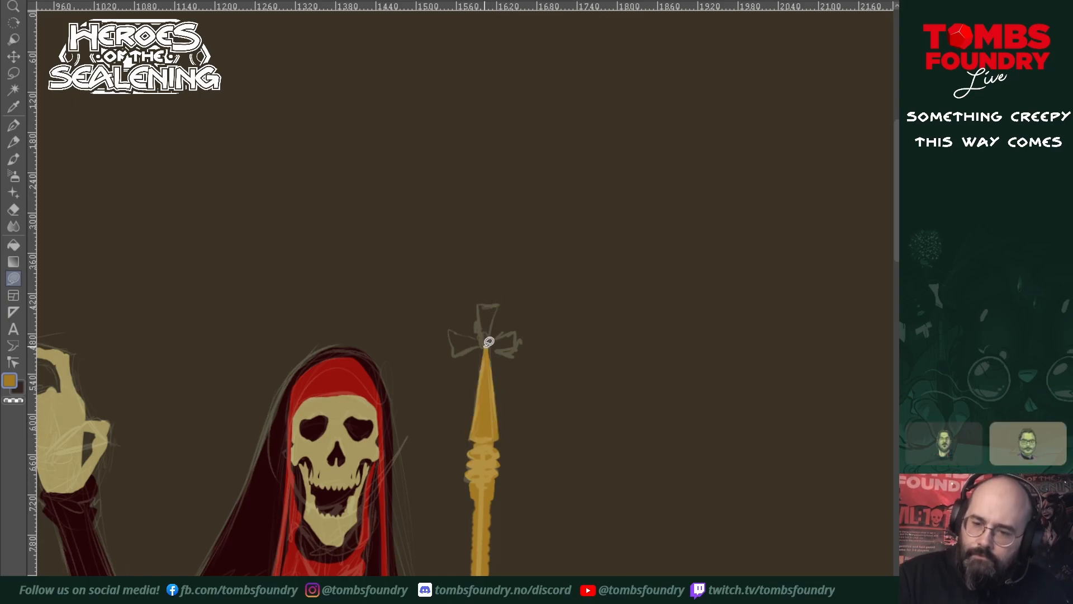
{"action": "mouse_move", "coordinate": [487, 343]}
{"action": "left_mouse_down"}
{"action": "mouse_move", "coordinate": [477, 301]}
{"action": "mouse_move", "coordinate": [503, 301]}
{"action": "mouse_move", "coordinate": [488, 348]}
{"action": "mouse_move", "coordinate": [453, 332]}
{"action": "mouse_move", "coordinate": [459, 357]}
{"action": "mouse_move", "coordinate": [516, 327]}
{"action": "mouse_move", "coordinate": [522, 352]}
{"action": "mouse_move", "coordinate": [488, 343]}
{"action": "left_mouse_up"}
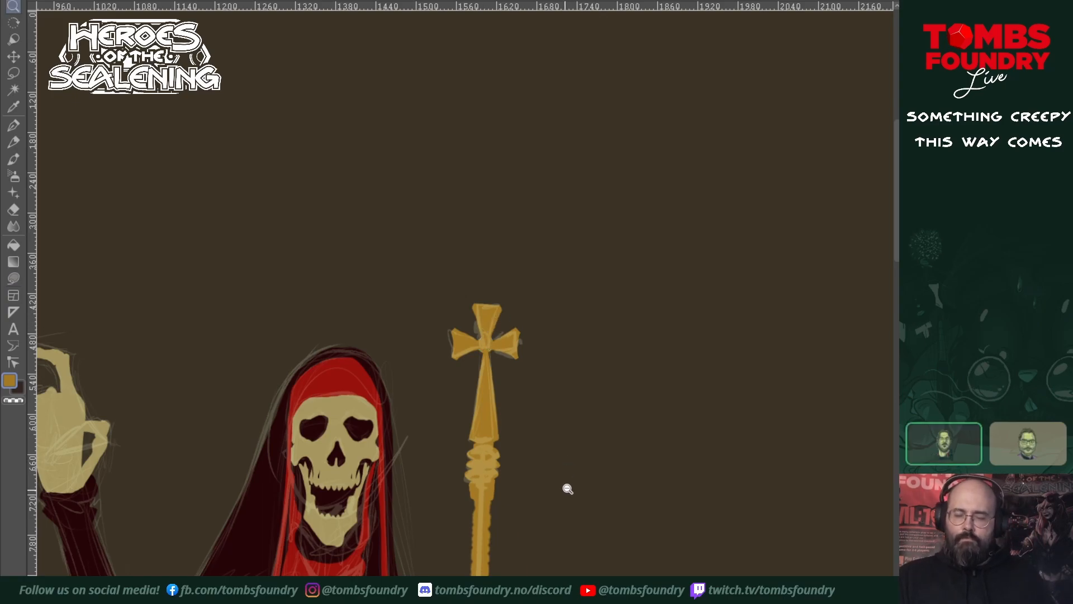
- Select the silhouette of the painted figure and staff without the sketch lines, and check the selection along the robe
{"action": "scroll", "coordinate": [565, 492], "scroll_direction": "down", "scroll_amount": 5}
{"action": "left_click_drag", "start_coordinate": [592, 542], "coordinate": [582, 318]}
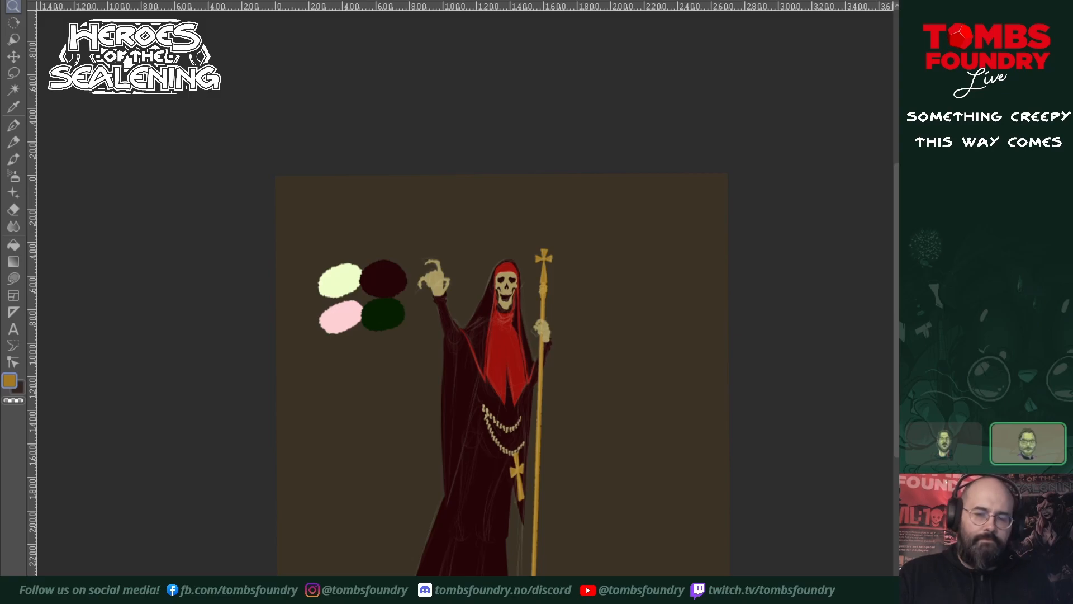
{"action": "left_click", "coordinate": [502, 298]}
{"action": "left_click", "coordinate": [506, 293]}
{"action": "left_click", "coordinate": [509, 328]}
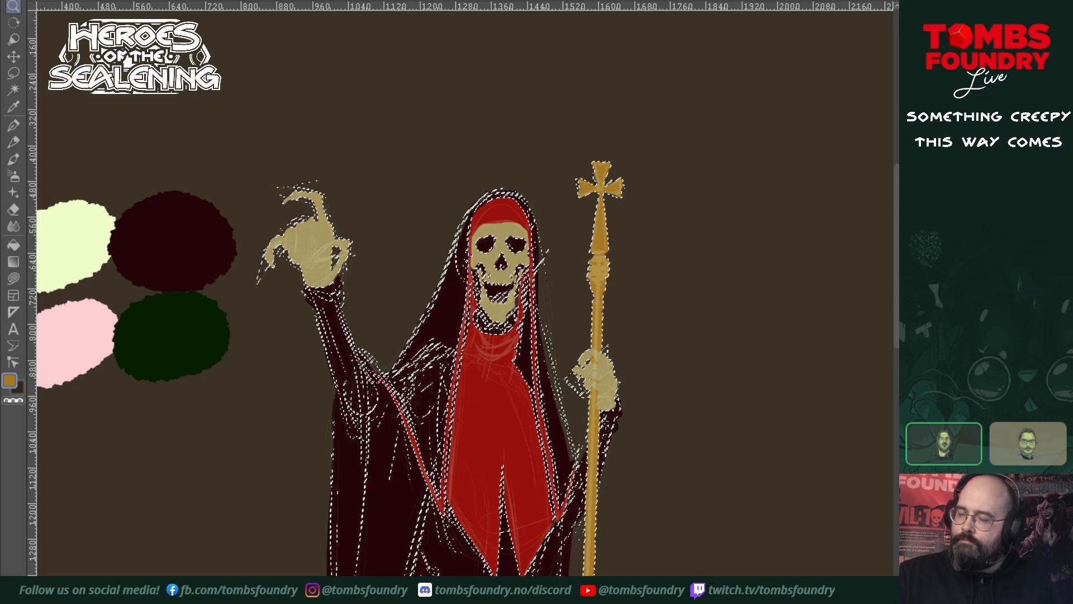
{"action": "key", "text": "ctrl+d"}
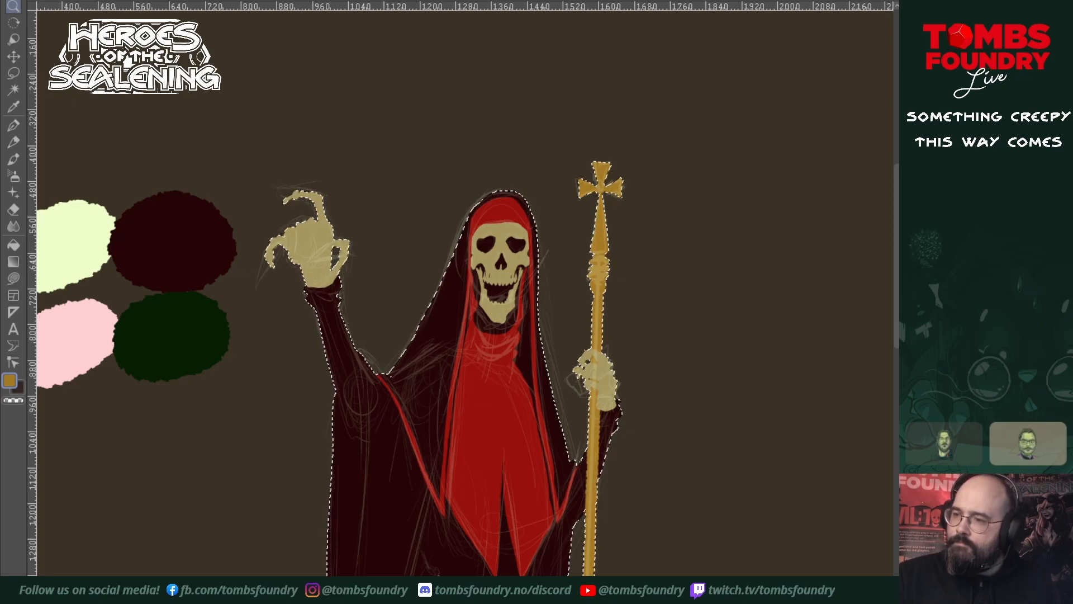
{"action": "left_click_drag", "start_coordinate": [650, 473], "coordinate": [660, 144]}
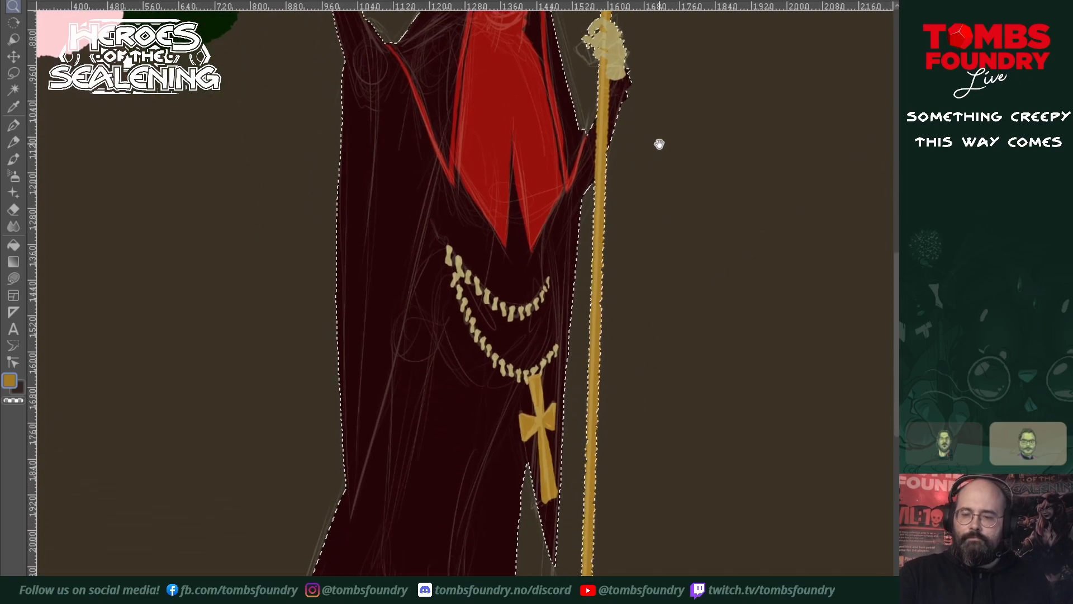
{"action": "left_click_drag", "start_coordinate": [630, 422], "coordinate": [663, 223]}
{"action": "left_click_drag", "start_coordinate": [663, 267], "coordinate": [596, 553]}
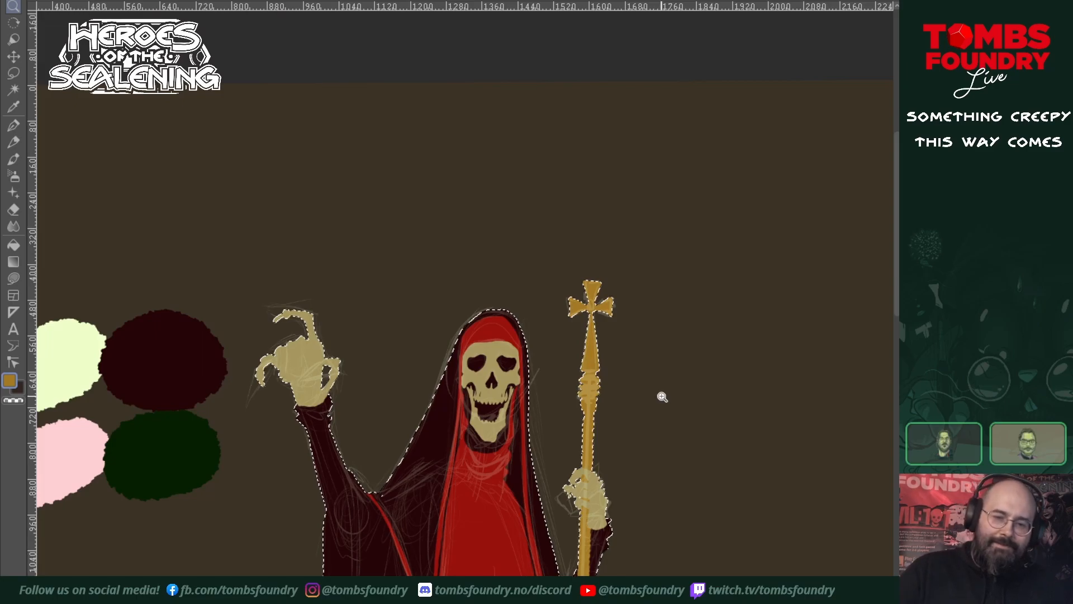
- Shade the raised hand's palm, fingers and wrist using the dark maroon sampled from the palette swatch
{"action": "key", "text": "u"}
{"action": "left_click", "coordinate": [191, 363], "text": "ctrl"}
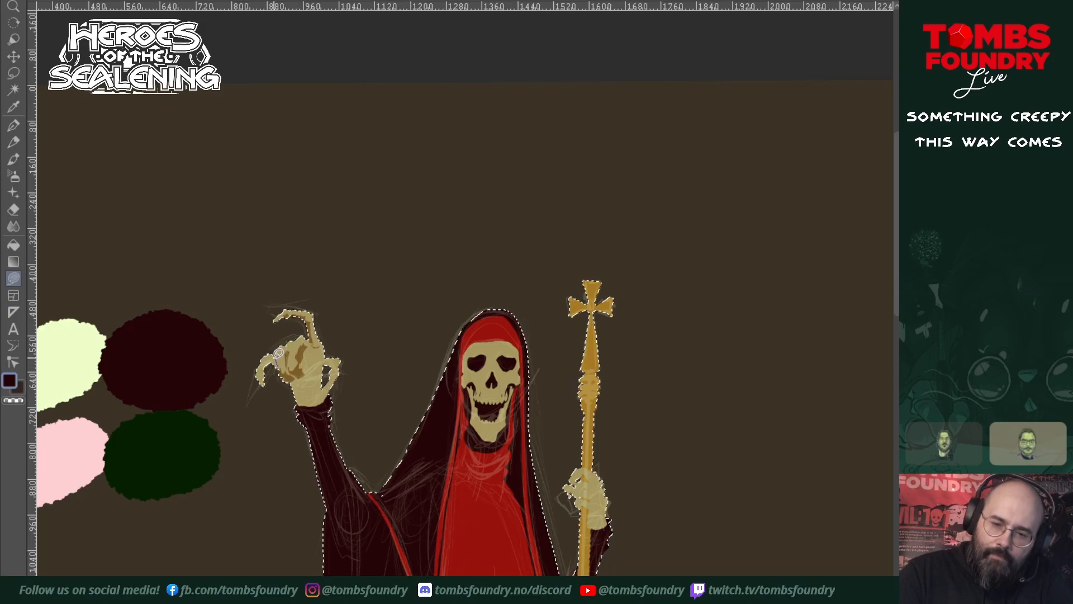
{"action": "left_click_drag", "start_coordinate": [264, 373], "coordinate": [262, 383]}
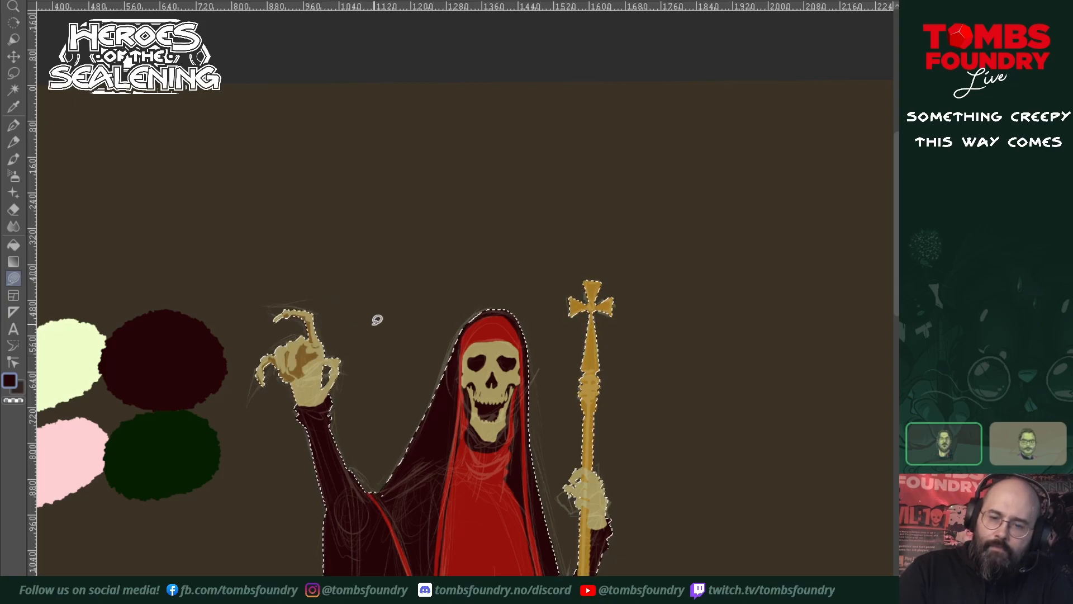
{"action": "left_click_drag", "start_coordinate": [334, 356], "coordinate": [339, 361]}
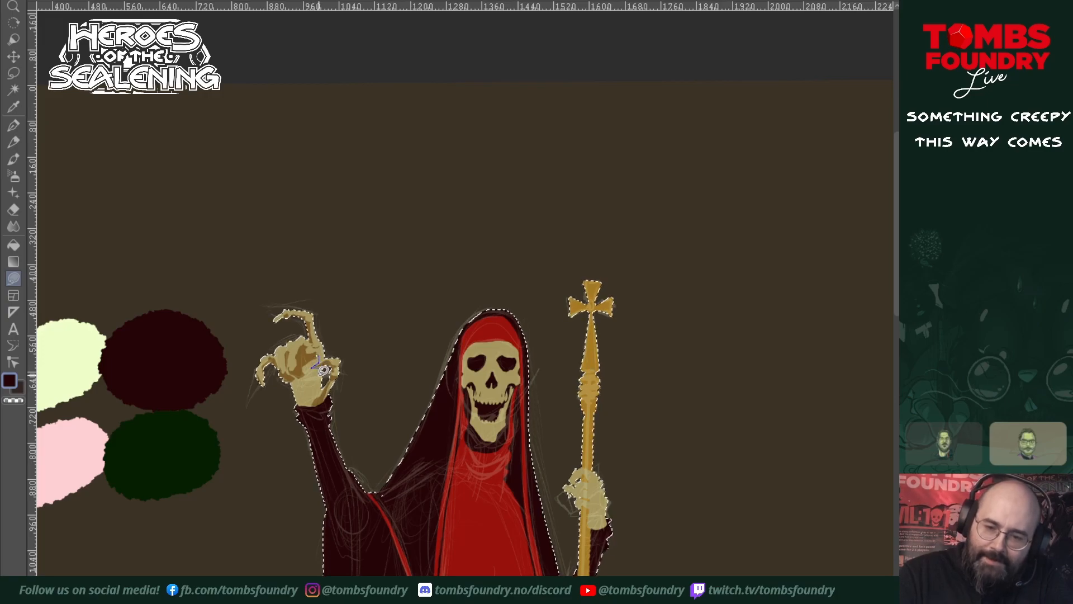
{"action": "mouse_move", "coordinate": [323, 372]}
{"action": "left_mouse_down"}
{"action": "mouse_move", "coordinate": [305, 401]}
{"action": "mouse_move", "coordinate": [307, 357]}
{"action": "left_mouse_up"}
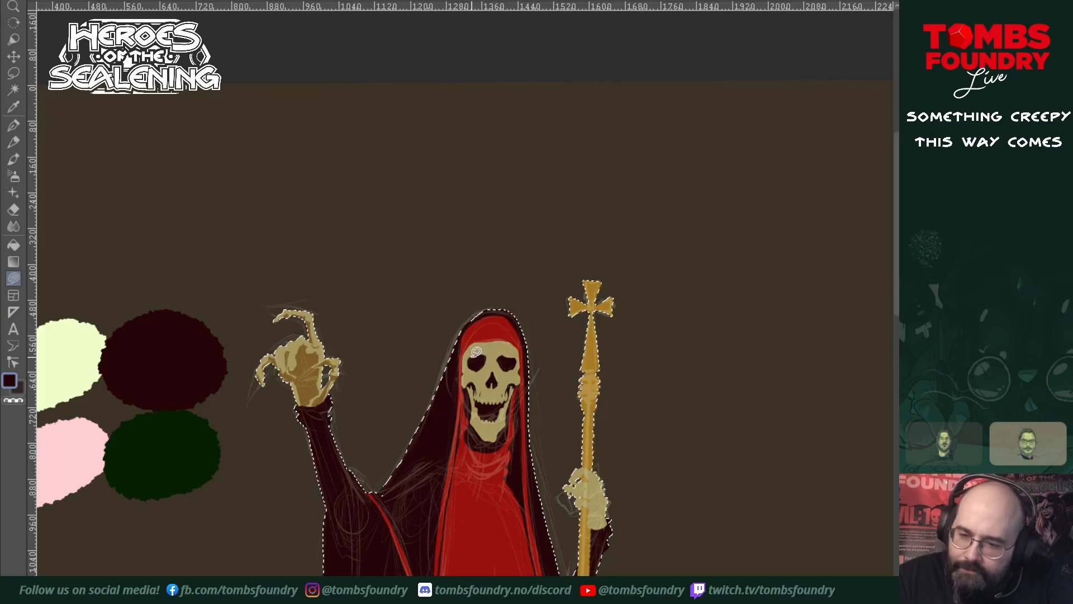
- Shade the skull's eye sockets, nose, brow, cheekbones and jaw with the dark maroon shadow colour
{"action": "mouse_move", "coordinate": [468, 358]}
{"action": "left_mouse_down"}
{"action": "mouse_move", "coordinate": [508, 350]}
{"action": "mouse_move", "coordinate": [501, 357]}
{"action": "left_mouse_up"}
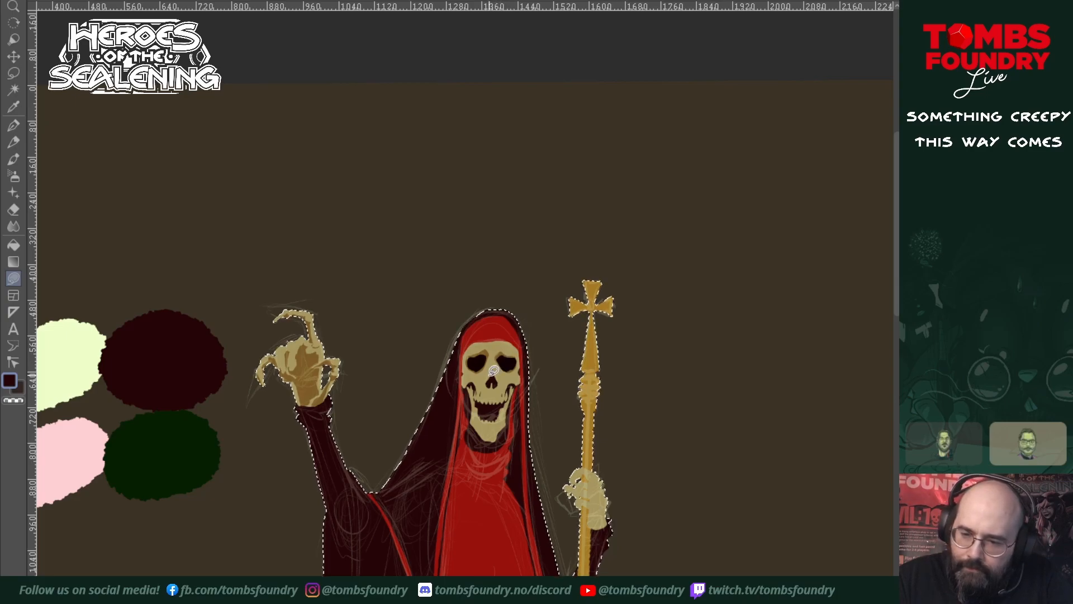
{"action": "left_click_drag", "start_coordinate": [490, 382], "coordinate": [498, 381]}
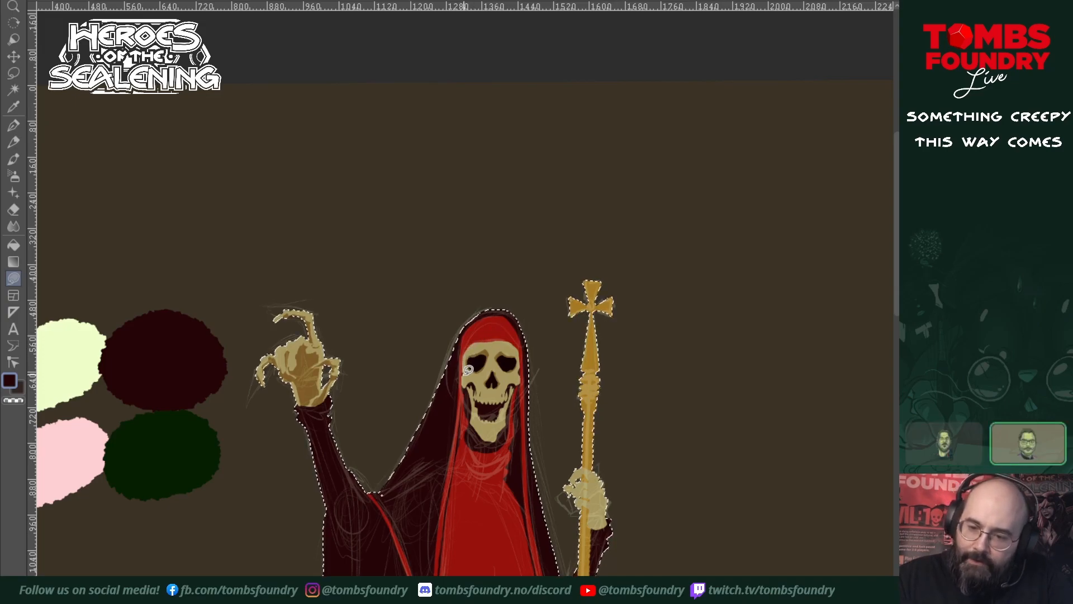
{"action": "mouse_move", "coordinate": [468, 354]}
{"action": "left_mouse_down"}
{"action": "mouse_move", "coordinate": [472, 342]}
{"action": "mouse_move", "coordinate": [463, 370]}
{"action": "left_mouse_up"}
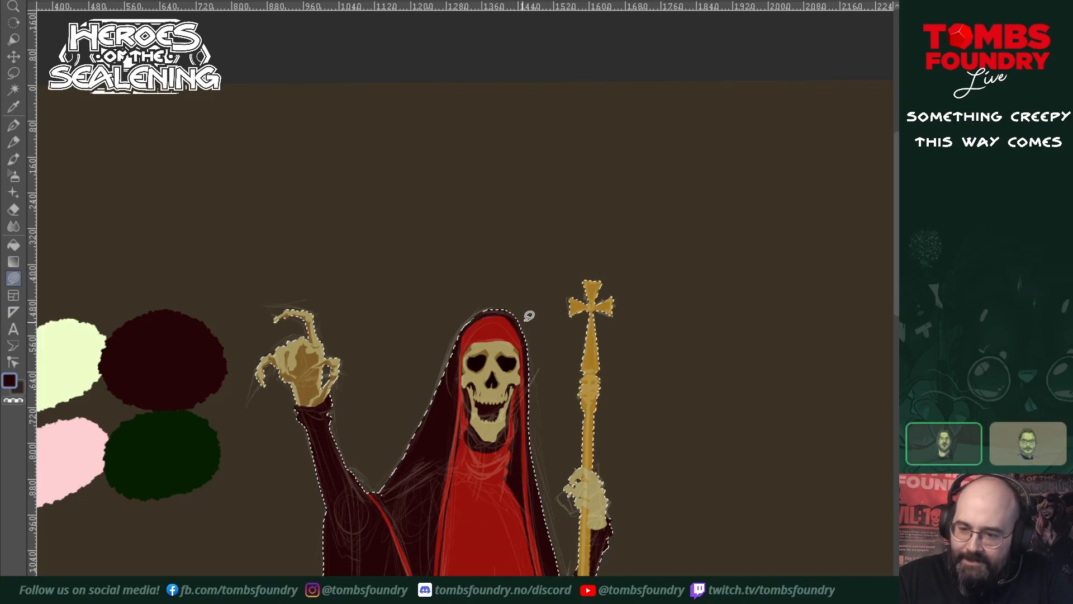
{"action": "mouse_move", "coordinate": [492, 342]}
{"action": "left_mouse_down"}
{"action": "mouse_move", "coordinate": [502, 343]}
{"action": "mouse_move", "coordinate": [492, 340]}
{"action": "left_mouse_up"}
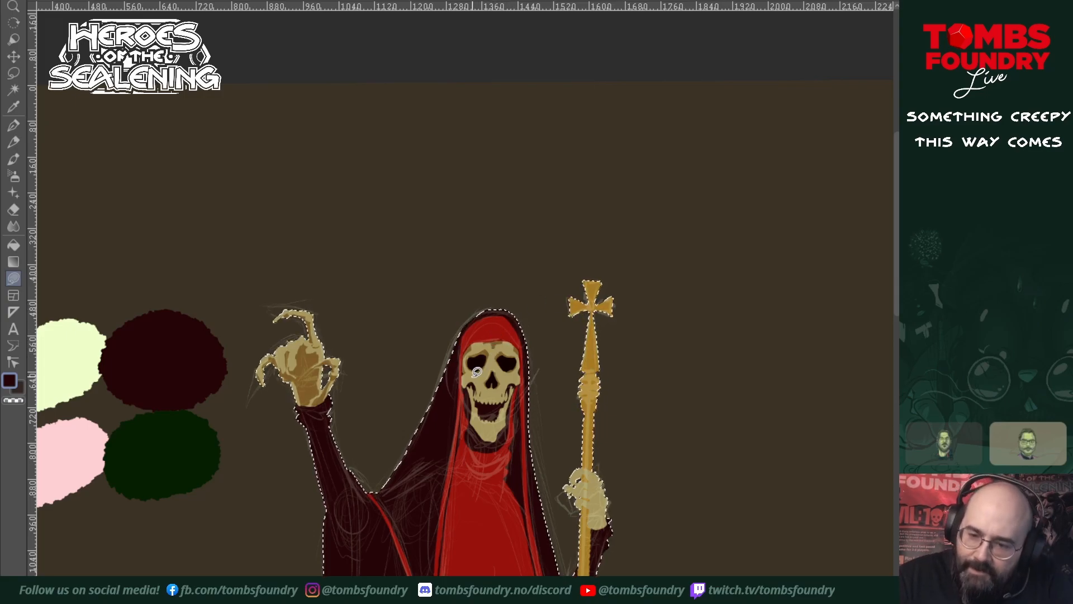
{"action": "mouse_move", "coordinate": [463, 380]}
{"action": "left_mouse_down"}
{"action": "mouse_move", "coordinate": [483, 399]}
{"action": "mouse_move", "coordinate": [465, 377]}
{"action": "mouse_move", "coordinate": [520, 374]}
{"action": "left_mouse_up"}
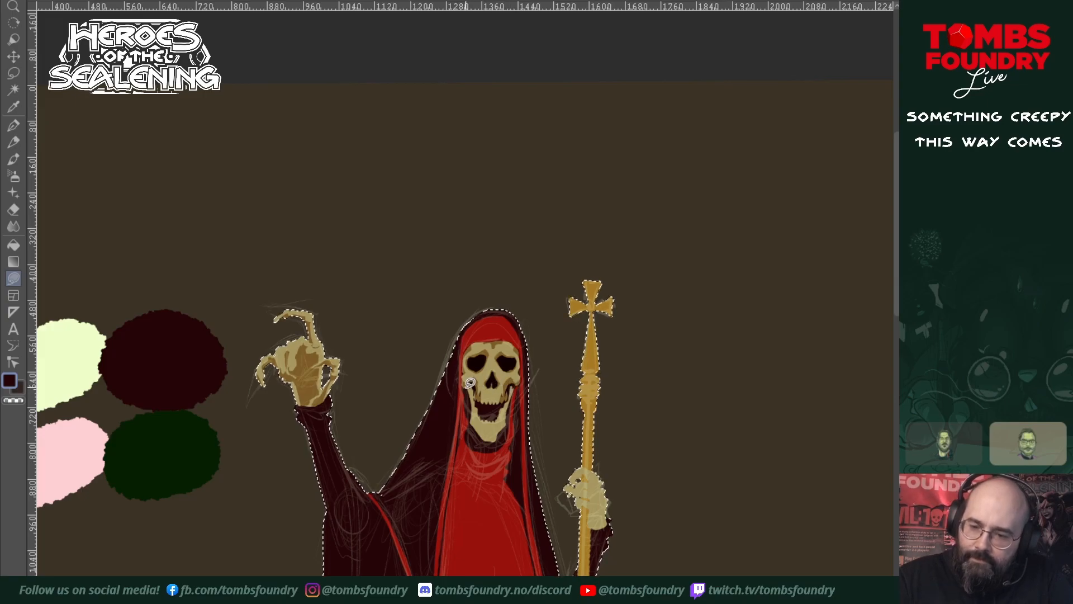
{"action": "left_click_drag", "start_coordinate": [477, 416], "coordinate": [481, 404]}
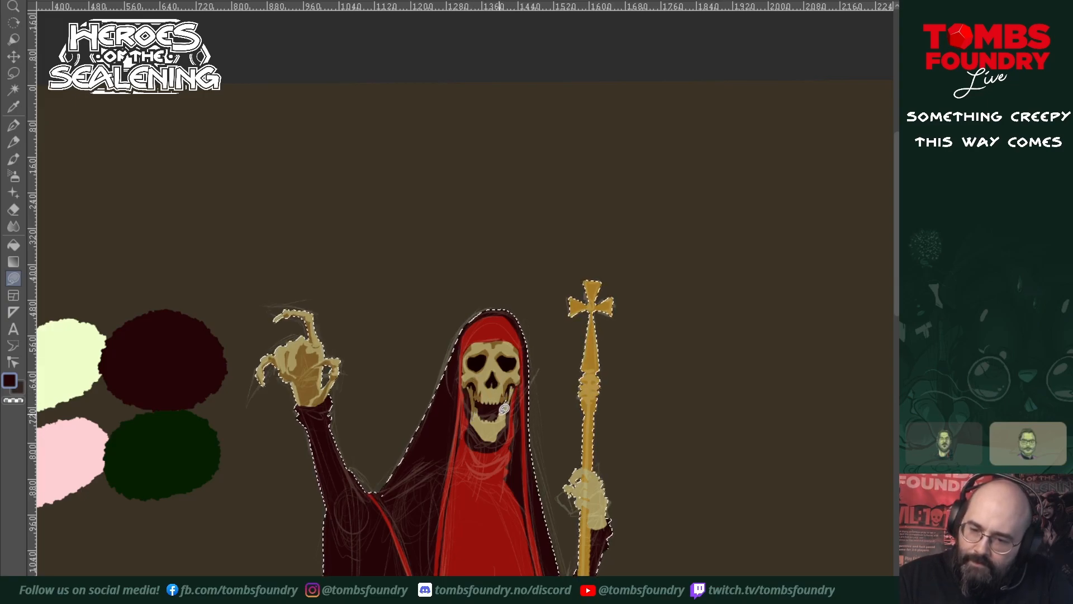
{"action": "left_click_drag", "start_coordinate": [504, 416], "coordinate": [518, 372]}
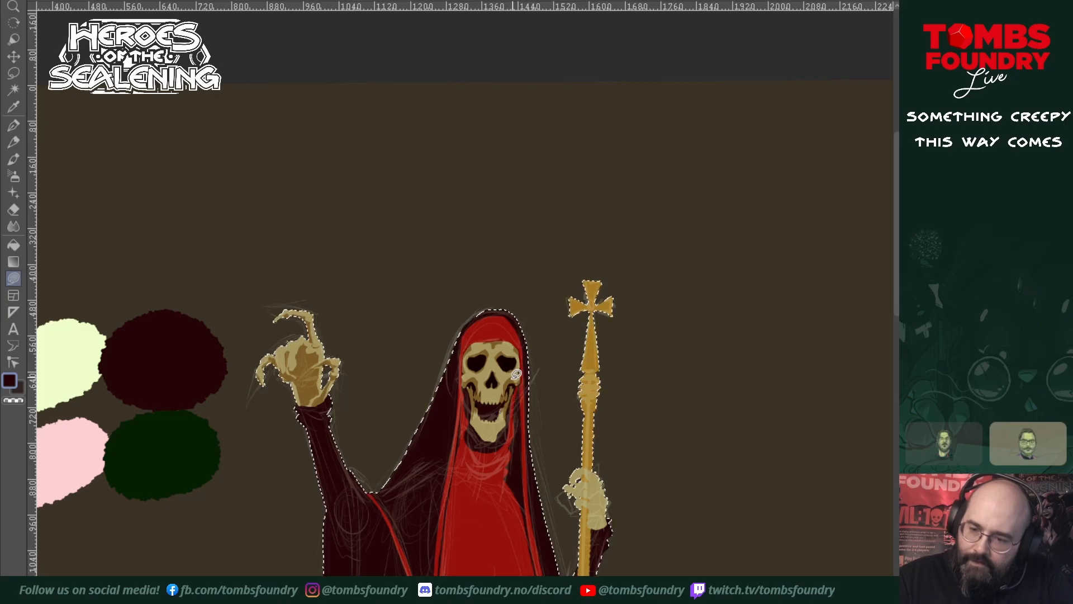
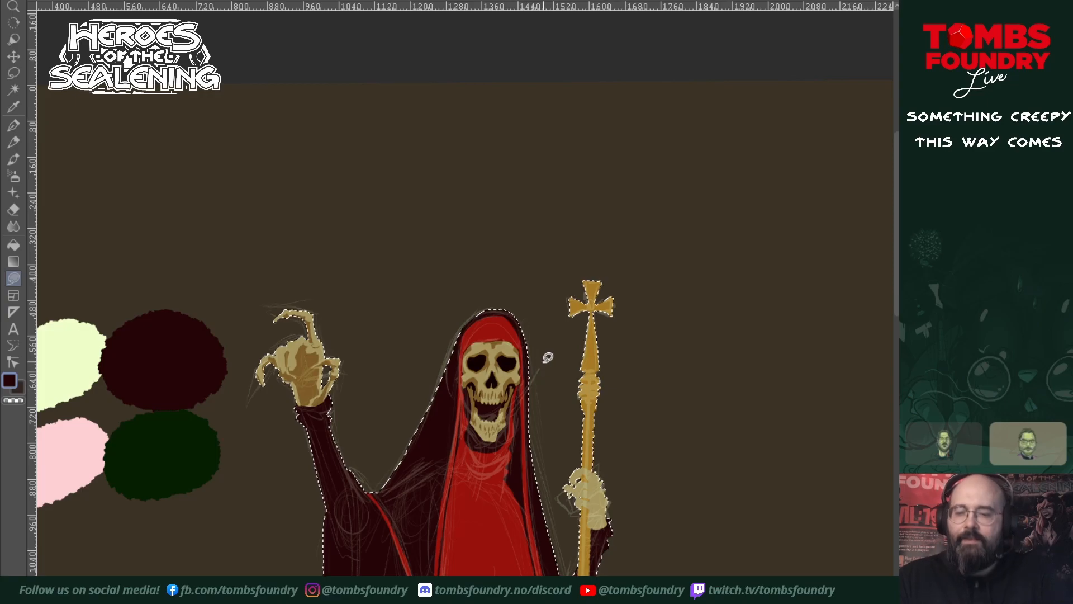
- Shade between the fingers and across the knuckles of the skeletal hand gripping the staff
{"action": "scroll", "coordinate": [548, 358], "scroll_direction": "down", "scroll_amount": 3}
{"action": "scroll", "coordinate": [513, 357], "scroll_direction": "right", "scroll_amount": 2}
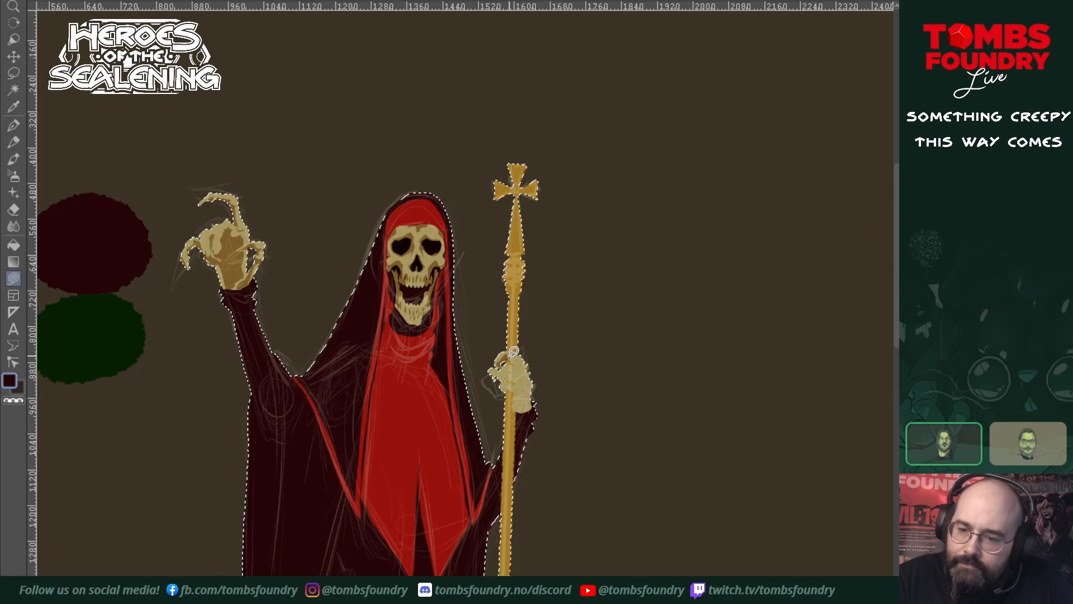
{"action": "mouse_move", "coordinate": [506, 380]}
{"action": "left_mouse_down"}
{"action": "mouse_move", "coordinate": [516, 372]}
{"action": "mouse_move", "coordinate": [512, 390]}
{"action": "mouse_move", "coordinate": [523, 395]}
{"action": "mouse_move", "coordinate": [505, 390]}
{"action": "mouse_move", "coordinate": [530, 413]}
{"action": "mouse_move", "coordinate": [516, 399]}
{"action": "left_mouse_up"}
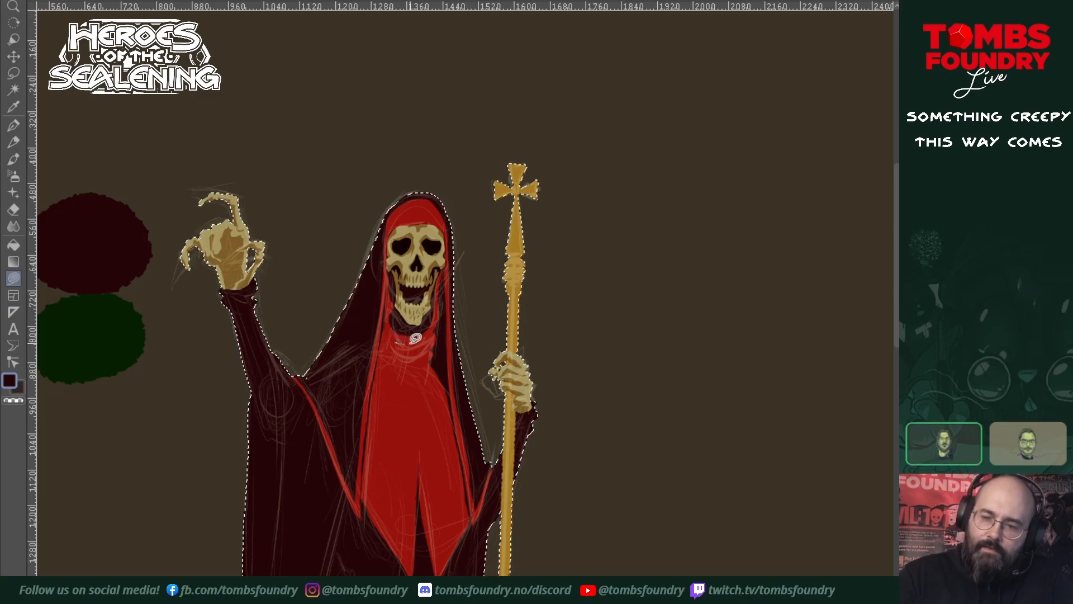
- Shade the folds of the red neck cowl, the hood's inner edges beside the face and the hollow under the jaw
{"action": "mouse_move", "coordinate": [408, 356]}
{"action": "left_mouse_down"}
{"action": "mouse_move", "coordinate": [427, 346]}
{"action": "mouse_move", "coordinate": [395, 357]}
{"action": "mouse_move", "coordinate": [428, 356]}
{"action": "left_mouse_up"}
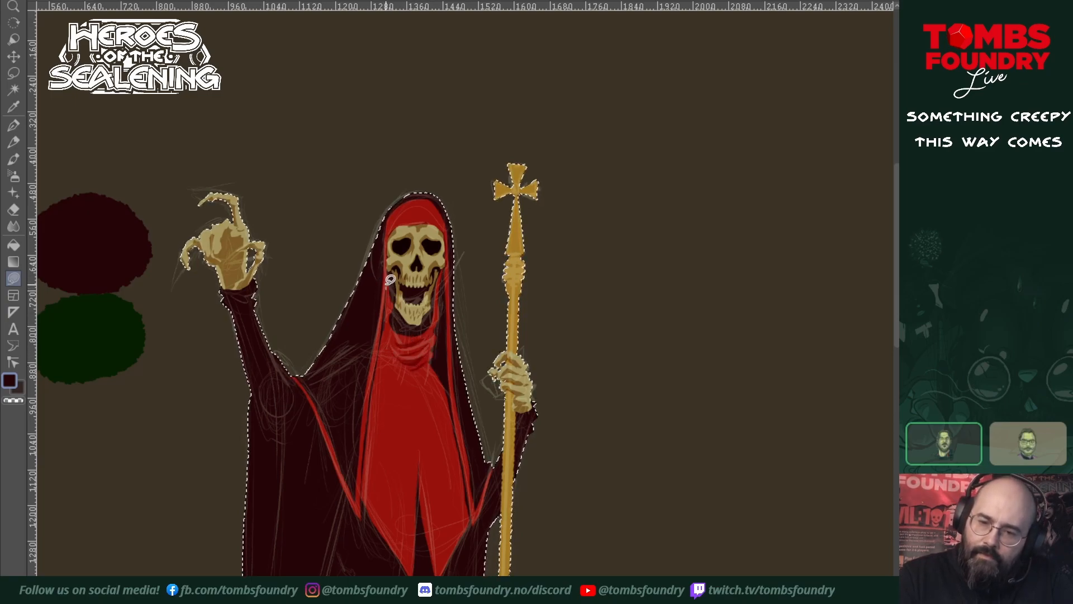
{"action": "mouse_move", "coordinate": [391, 294]}
{"action": "left_mouse_down"}
{"action": "mouse_move", "coordinate": [404, 377]}
{"action": "mouse_move", "coordinate": [393, 371]}
{"action": "mouse_move", "coordinate": [385, 382]}
{"action": "mouse_move", "coordinate": [393, 246]}
{"action": "left_mouse_up"}
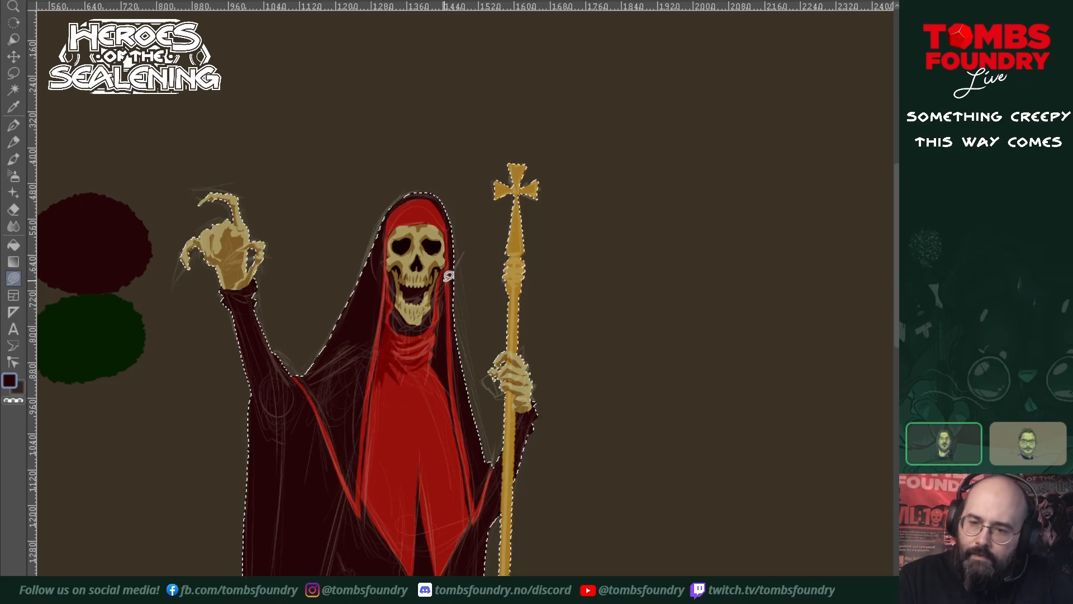
{"action": "mouse_move", "coordinate": [448, 265]}
{"action": "left_mouse_down"}
{"action": "mouse_move", "coordinate": [419, 356]}
{"action": "mouse_move", "coordinate": [433, 349]}
{"action": "mouse_move", "coordinate": [420, 370]}
{"action": "mouse_move", "coordinate": [434, 369]}
{"action": "mouse_move", "coordinate": [428, 388]}
{"action": "mouse_move", "coordinate": [433, 378]}
{"action": "mouse_move", "coordinate": [450, 412]}
{"action": "mouse_move", "coordinate": [447, 337]}
{"action": "left_mouse_up"}
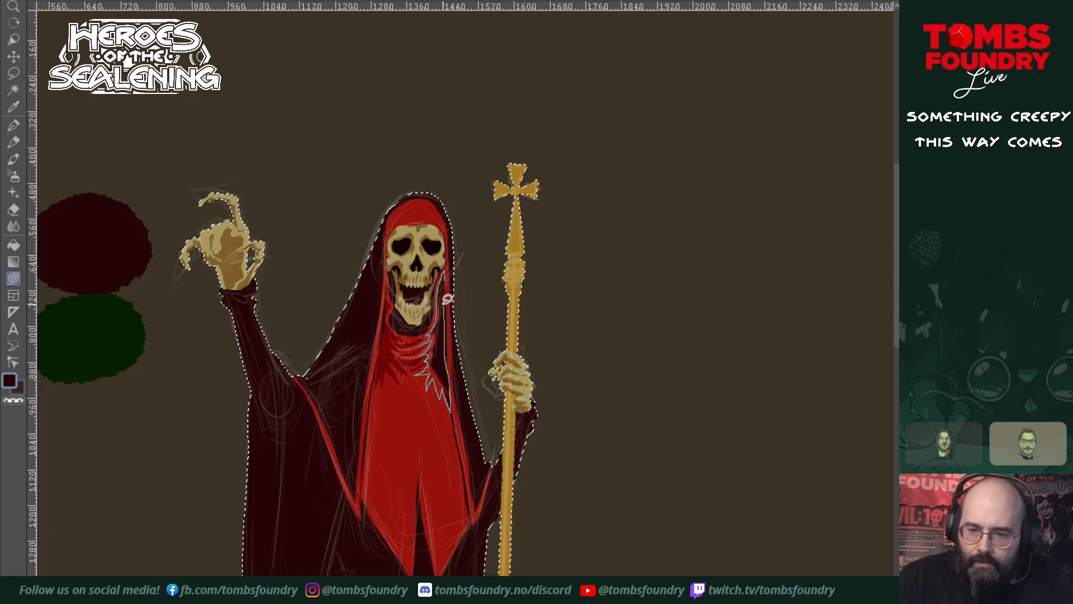
{"action": "left_click_drag", "start_coordinate": [448, 300], "coordinate": [444, 240]}
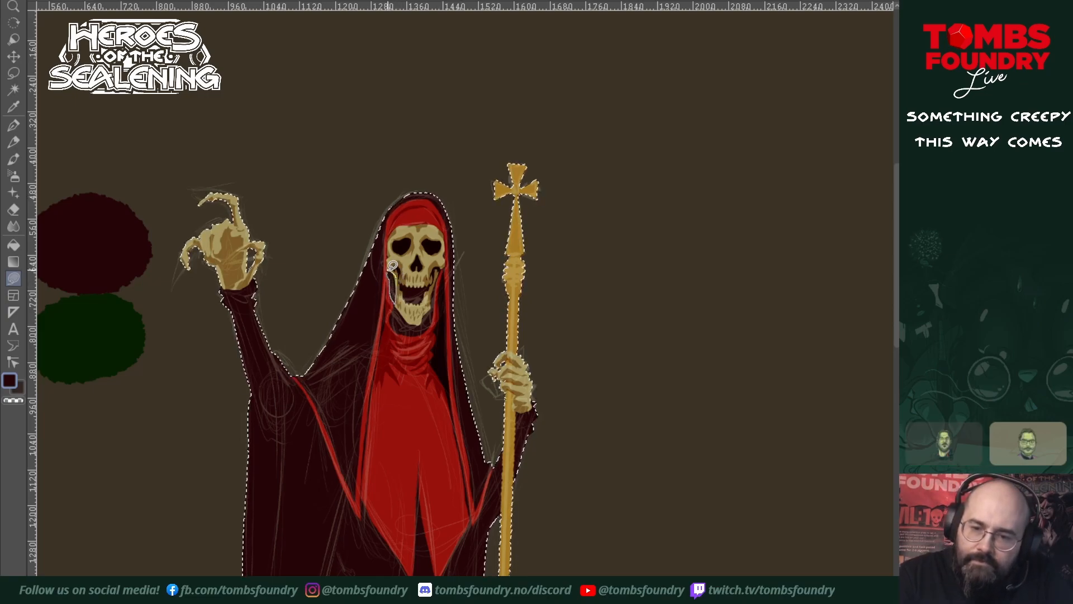
{"action": "mouse_move", "coordinate": [408, 314]}
{"action": "left_mouse_down"}
{"action": "mouse_move", "coordinate": [424, 323]}
{"action": "mouse_move", "coordinate": [438, 287]}
{"action": "mouse_move", "coordinate": [422, 333]}
{"action": "mouse_move", "coordinate": [389, 321]}
{"action": "mouse_move", "coordinate": [395, 298]}
{"action": "left_mouse_up"}
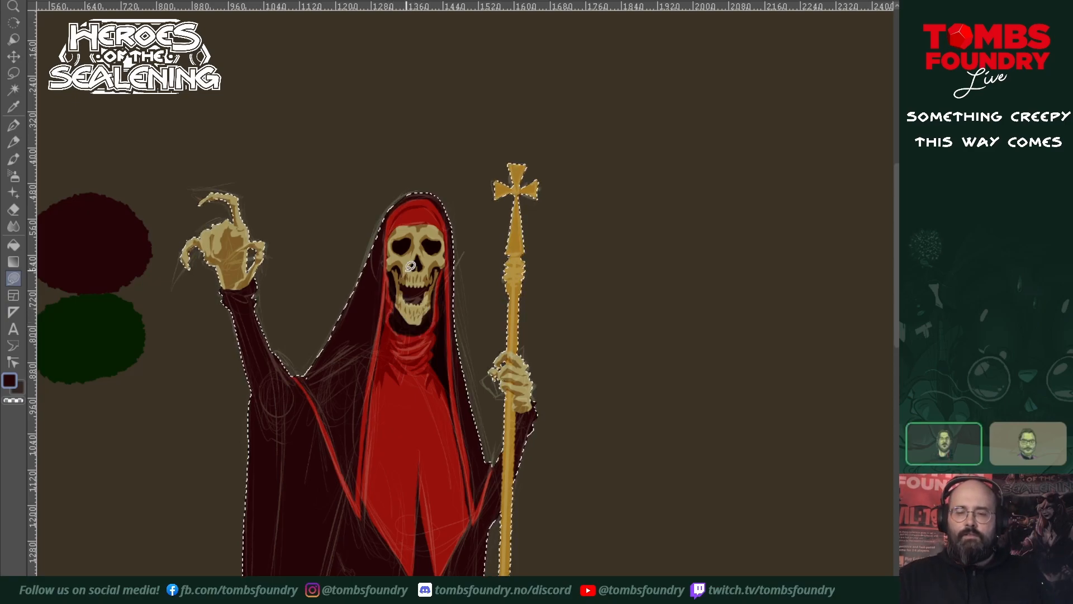
{"action": "left_click_drag", "start_coordinate": [405, 383], "coordinate": [417, 386]}
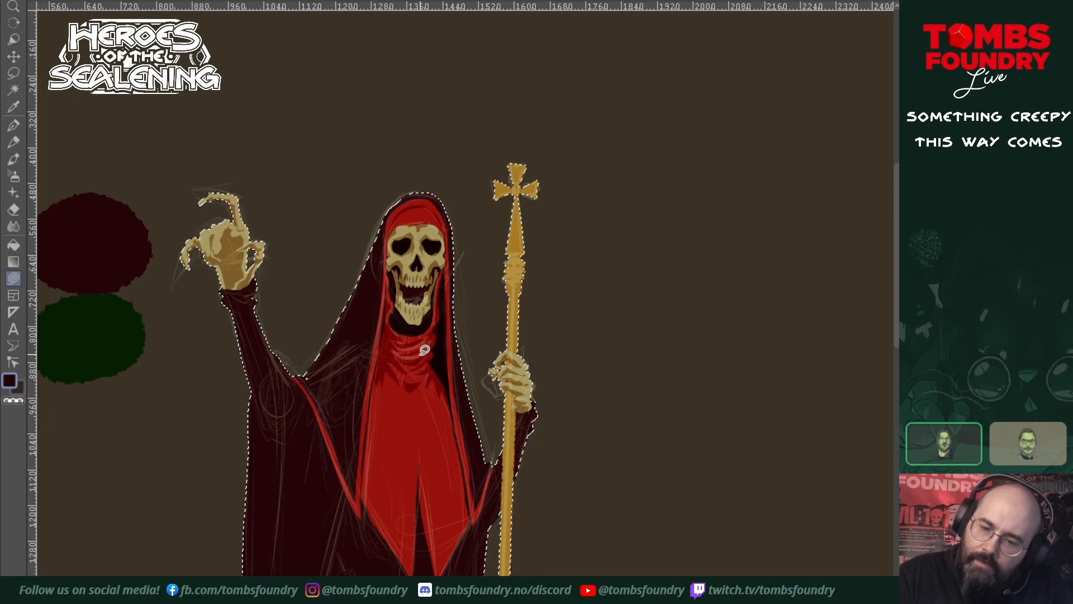
- Shade the dark sleeve of the staff-holding arm from the cuff down to the elbow
{"action": "mouse_move", "coordinate": [536, 532]}
{"action": "left_mouse_down"}
{"action": "mouse_move", "coordinate": [493, 427]}
{"action": "mouse_move", "coordinate": [490, 459]}
{"action": "left_mouse_up"}
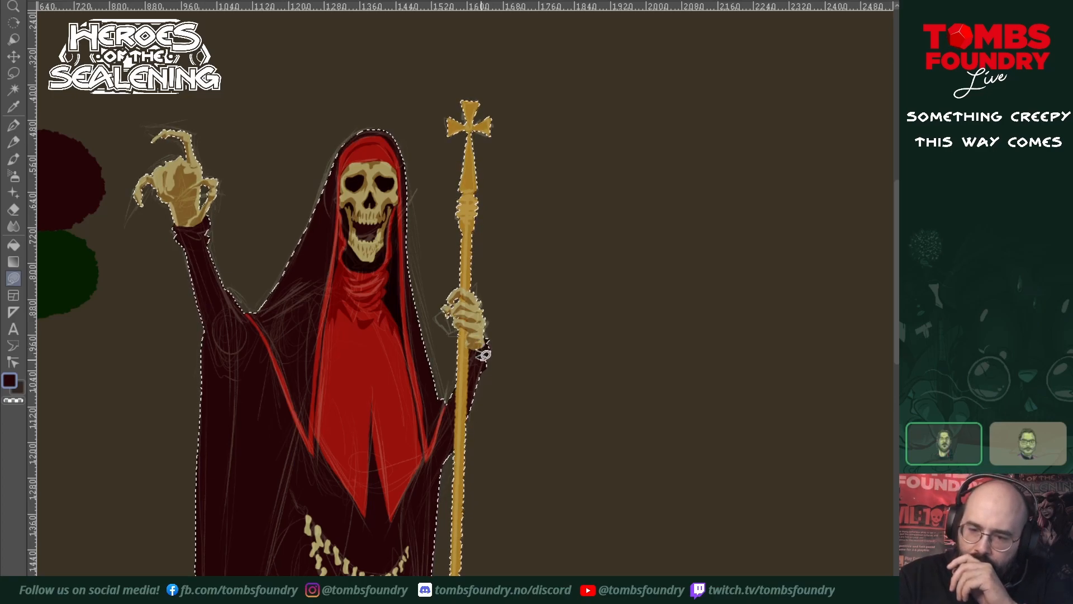
{"action": "left_click_drag", "start_coordinate": [480, 362], "coordinate": [477, 384]}
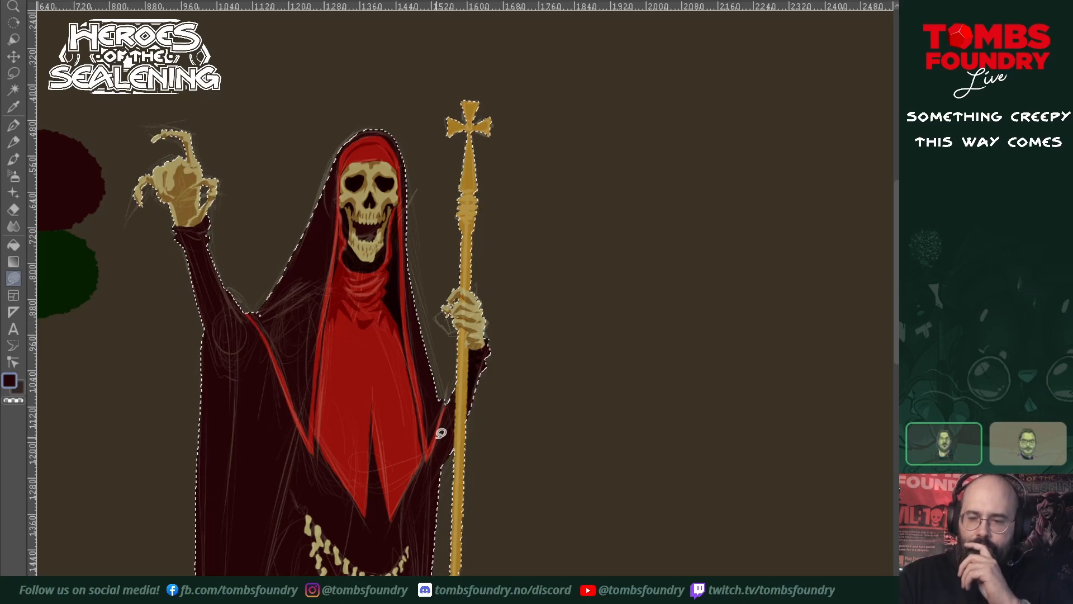
{"action": "mouse_move", "coordinate": [443, 422]}
{"action": "left_mouse_down"}
{"action": "mouse_move", "coordinate": [441, 433]}
{"action": "mouse_move", "coordinate": [457, 422]}
{"action": "mouse_move", "coordinate": [456, 445]}
{"action": "mouse_move", "coordinate": [434, 454]}
{"action": "mouse_move", "coordinate": [448, 394]}
{"action": "left_mouse_up"}
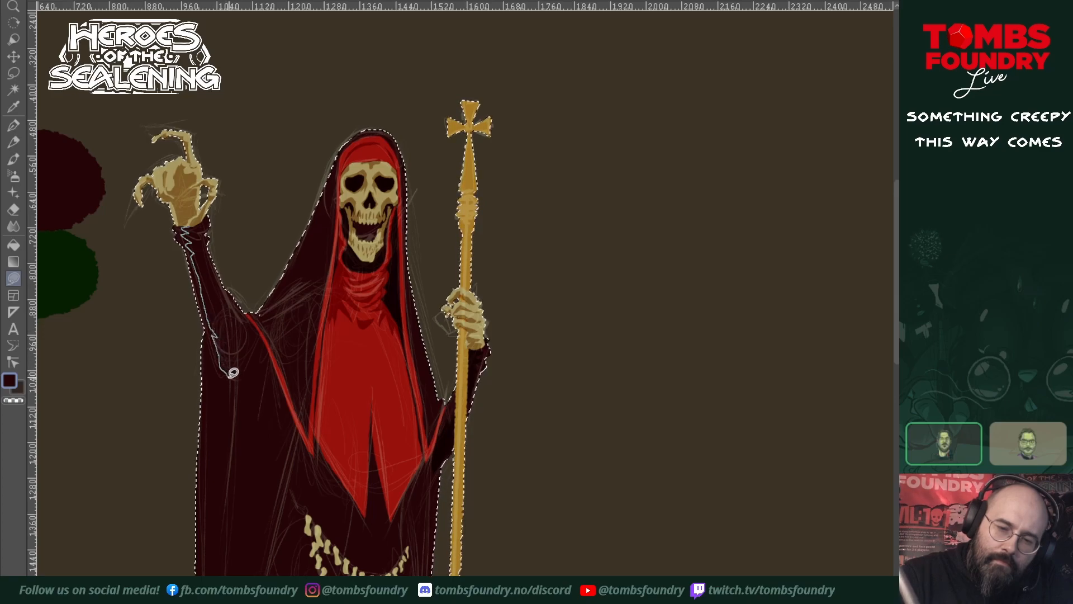
- Shade the raised arm's sleeve with a jagged shadow running from the cuff down past the elbow
{"action": "left_click", "coordinate": [232, 380]}
{"action": "left_click", "coordinate": [234, 317]}
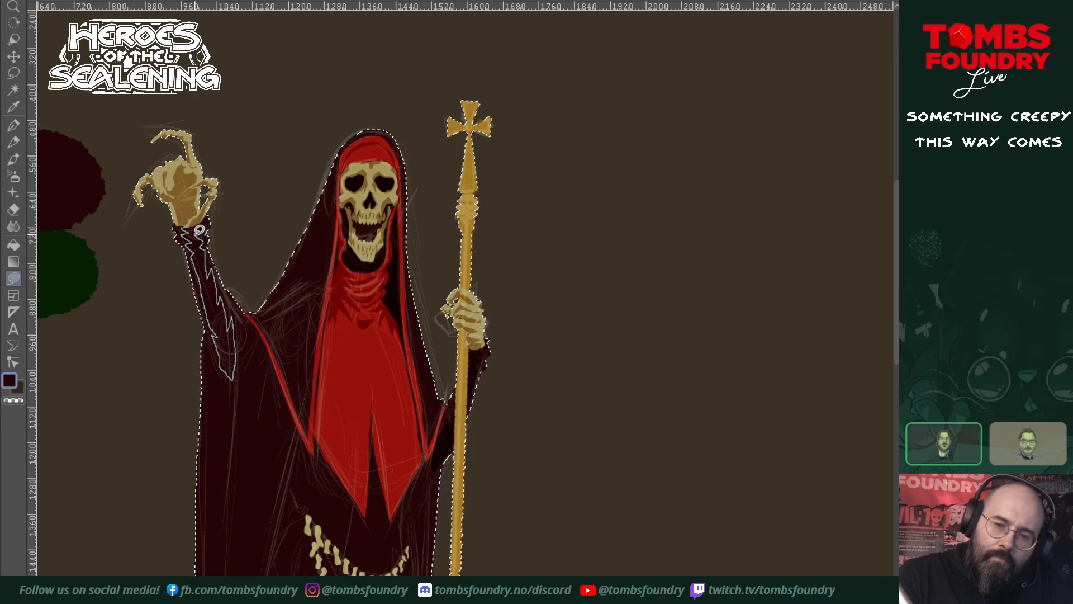
{"action": "double_click", "coordinate": [200, 208]}
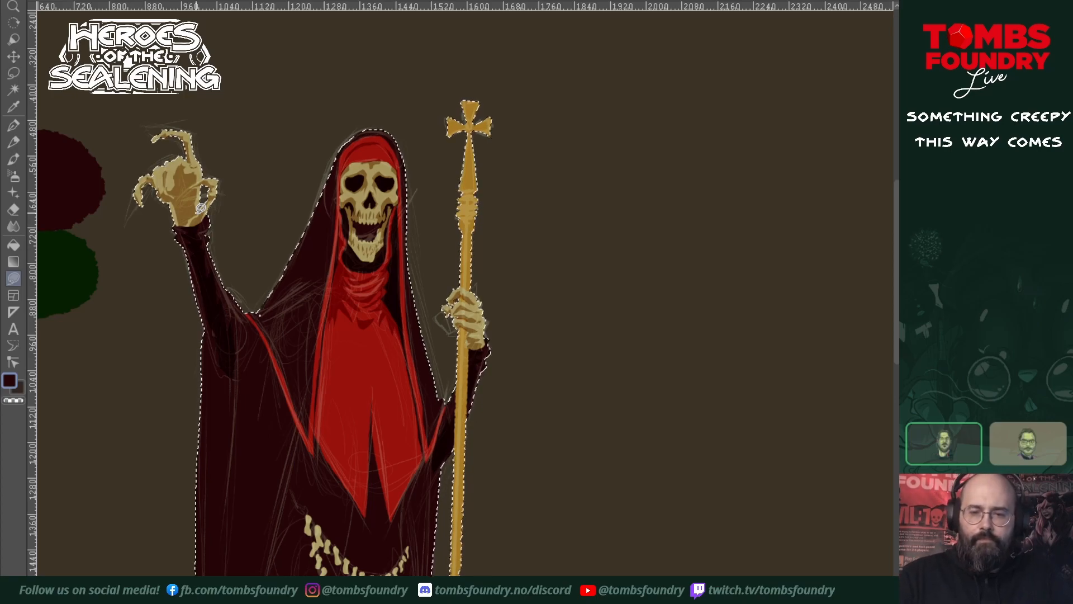
- Shade the shoulder folds below the raised arm and the dark hood drape on both sides of the red garment
{"action": "mouse_move", "coordinate": [262, 312]}
{"action": "left_mouse_down"}
{"action": "mouse_move", "coordinate": [302, 410]}
{"action": "mouse_move", "coordinate": [288, 364]}
{"action": "mouse_move", "coordinate": [305, 388]}
{"action": "mouse_move", "coordinate": [313, 345]}
{"action": "mouse_move", "coordinate": [301, 346]}
{"action": "mouse_move", "coordinate": [312, 330]}
{"action": "mouse_move", "coordinate": [299, 339]}
{"action": "mouse_move", "coordinate": [279, 329]}
{"action": "mouse_move", "coordinate": [281, 340]}
{"action": "mouse_move", "coordinate": [272, 318]}
{"action": "left_mouse_up"}
{"action": "key", "text": "Return"}
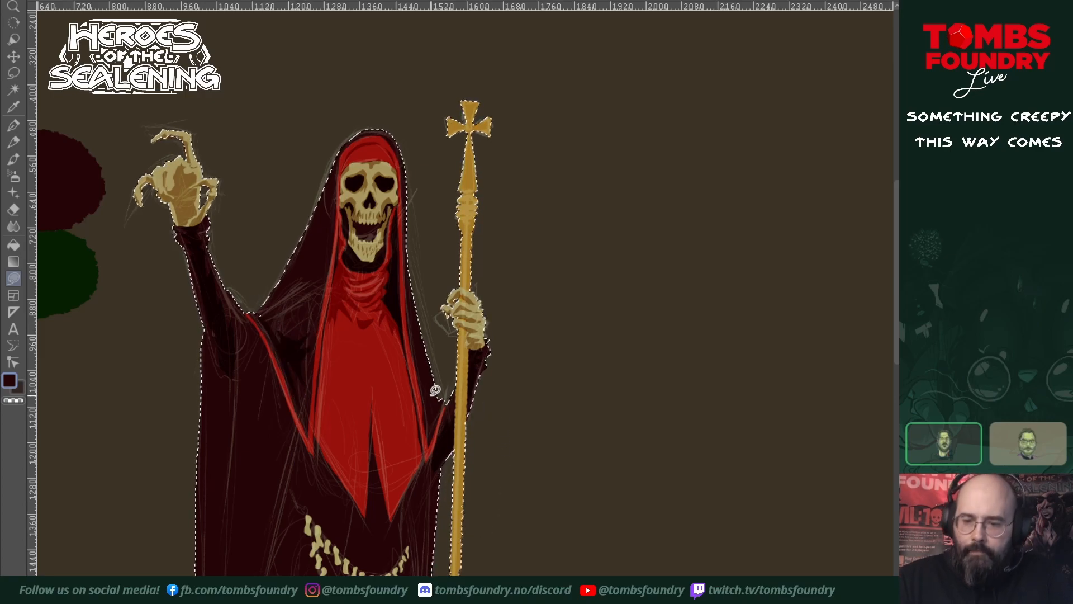
{"action": "mouse_move", "coordinate": [428, 413]}
{"action": "left_mouse_down"}
{"action": "mouse_move", "coordinate": [435, 421]}
{"action": "mouse_move", "coordinate": [424, 376]}
{"action": "left_mouse_up"}
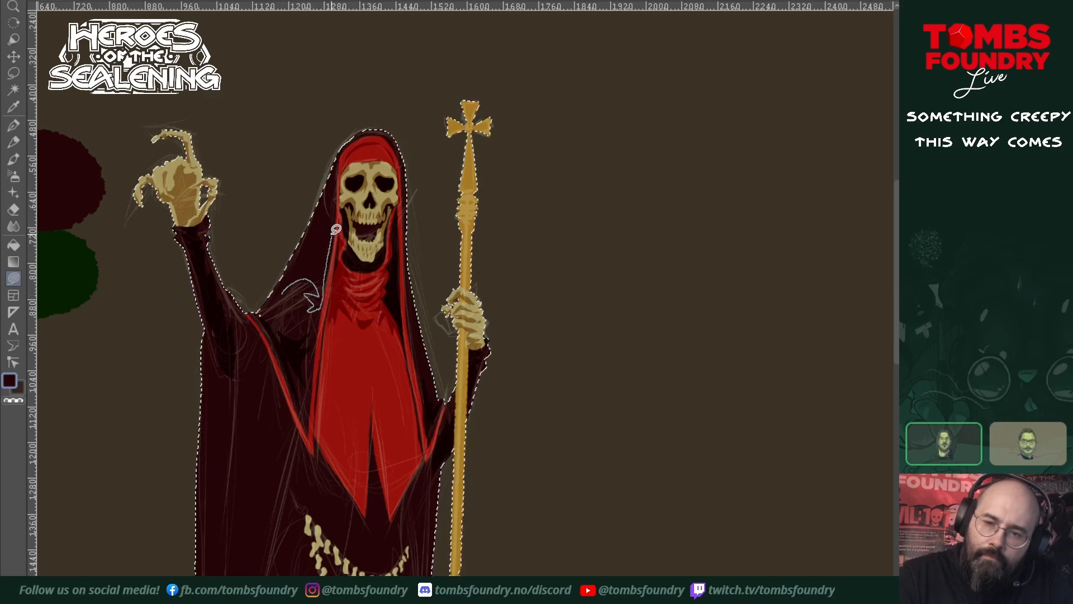
{"action": "left_click_drag", "start_coordinate": [332, 210], "coordinate": [326, 226]}
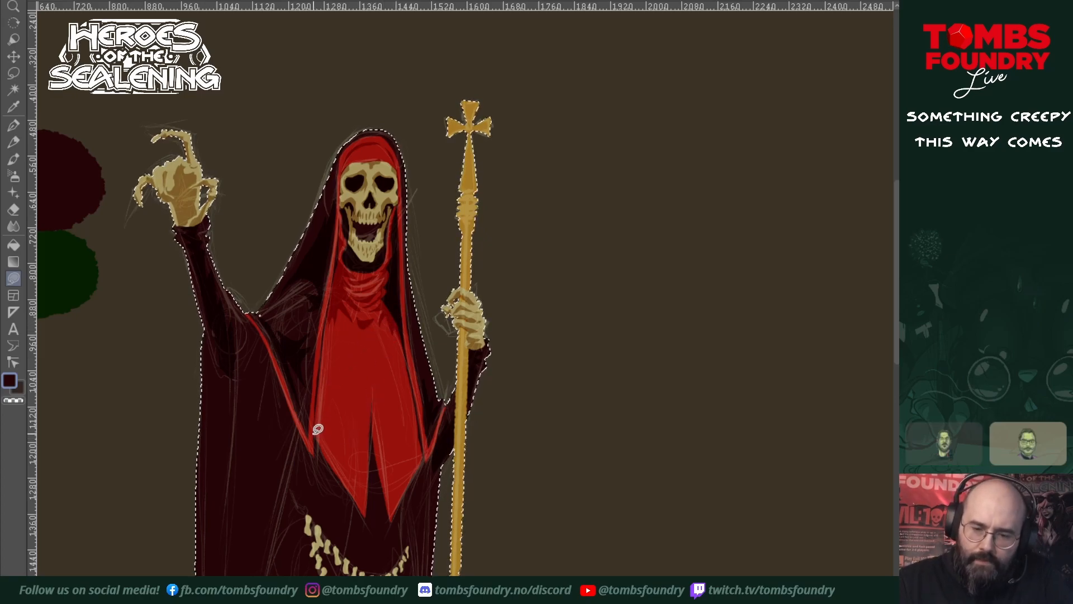
- Shade the long hanging folds of the robe below the raised arm, from the elbow down towards the hem
{"action": "left_click_drag", "start_coordinate": [391, 488], "coordinate": [459, 386]}
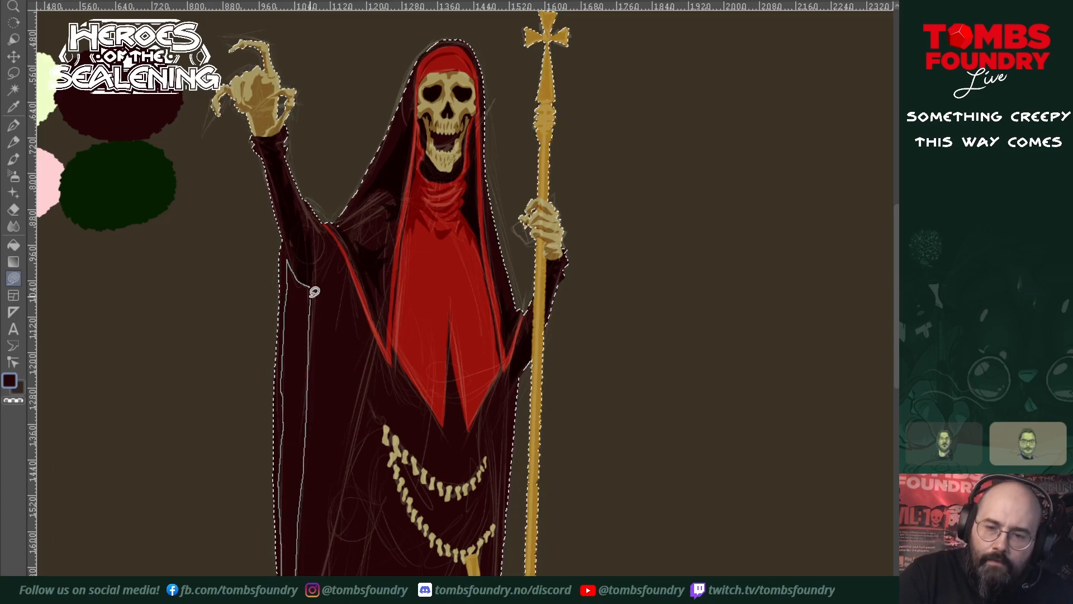
{"action": "left_click_drag", "start_coordinate": [506, 516], "coordinate": [516, 471]}
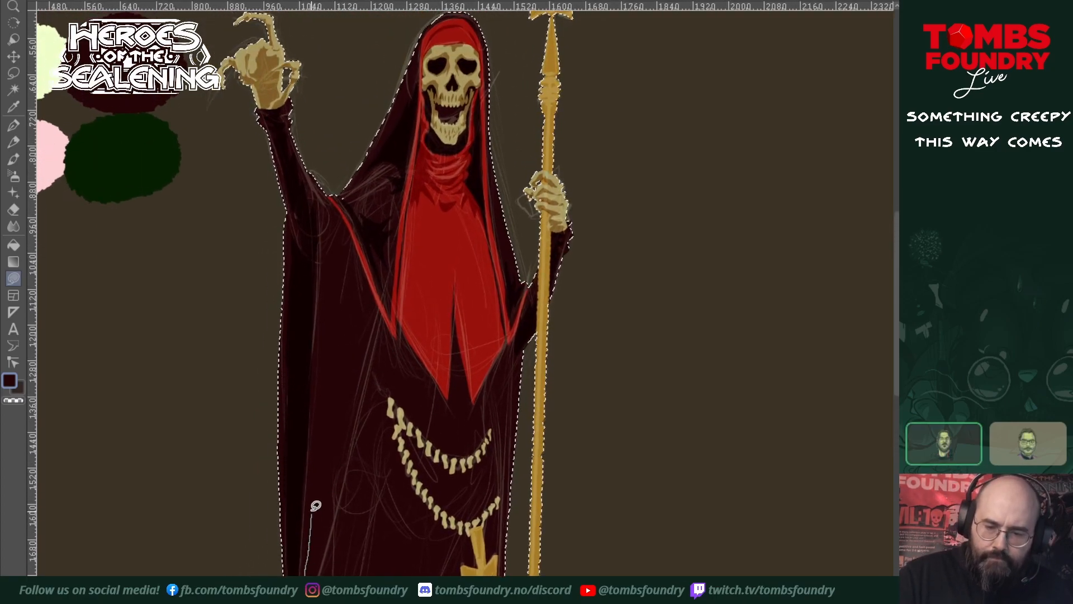
{"action": "mouse_move", "coordinate": [318, 445]}
{"action": "left_mouse_down"}
{"action": "mouse_move", "coordinate": [327, 307]}
{"action": "mouse_move", "coordinate": [337, 332]}
{"action": "mouse_move", "coordinate": [338, 271]}
{"action": "mouse_move", "coordinate": [358, 285]}
{"action": "mouse_move", "coordinate": [352, 249]}
{"action": "mouse_move", "coordinate": [384, 311]}
{"action": "mouse_move", "coordinate": [320, 571]}
{"action": "mouse_move", "coordinate": [302, 582]}
{"action": "left_mouse_up"}
{"action": "left_click_drag", "start_coordinate": [529, 524], "coordinate": [479, 603]}
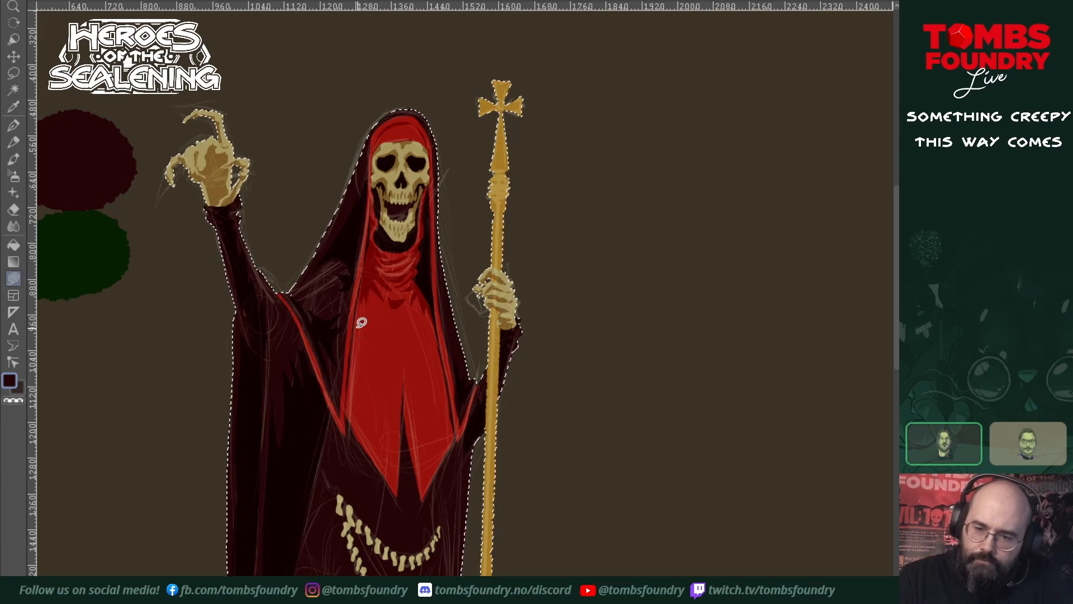
- Shade the lower half of the red chest panel with a jagged upper edge, including the robe's edge on the staff side
{"action": "mouse_move", "coordinate": [355, 319]}
{"action": "left_mouse_down"}
{"action": "mouse_move", "coordinate": [370, 365]}
{"action": "mouse_move", "coordinate": [373, 349]}
{"action": "mouse_move", "coordinate": [390, 382]}
{"action": "mouse_move", "coordinate": [392, 369]}
{"action": "mouse_move", "coordinate": [415, 383]}
{"action": "mouse_move", "coordinate": [433, 357]}
{"action": "left_mouse_up"}
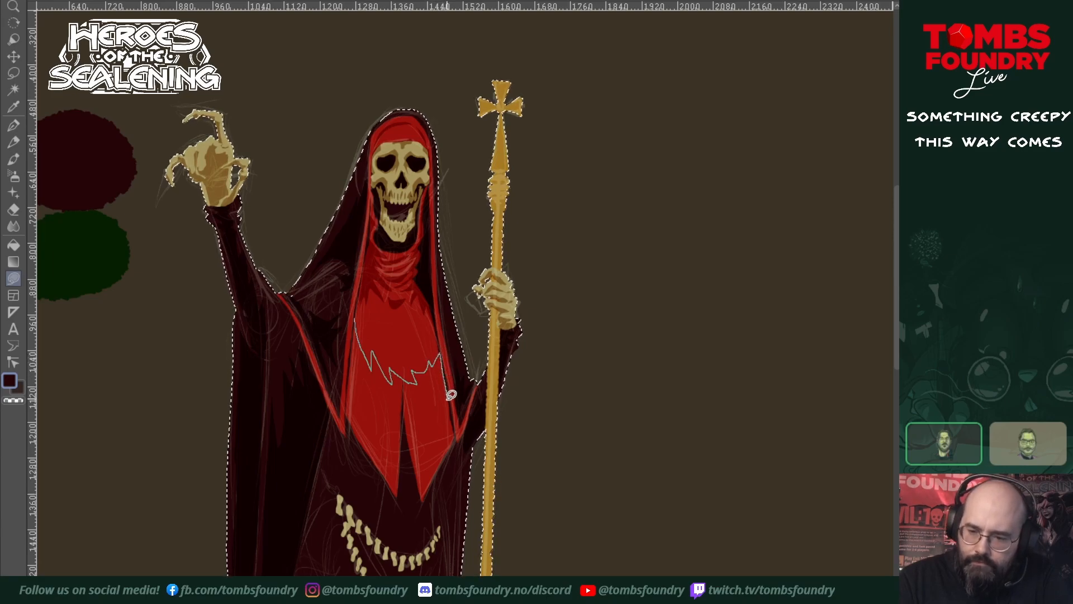
{"action": "left_click_drag", "start_coordinate": [455, 418], "coordinate": [459, 447]}
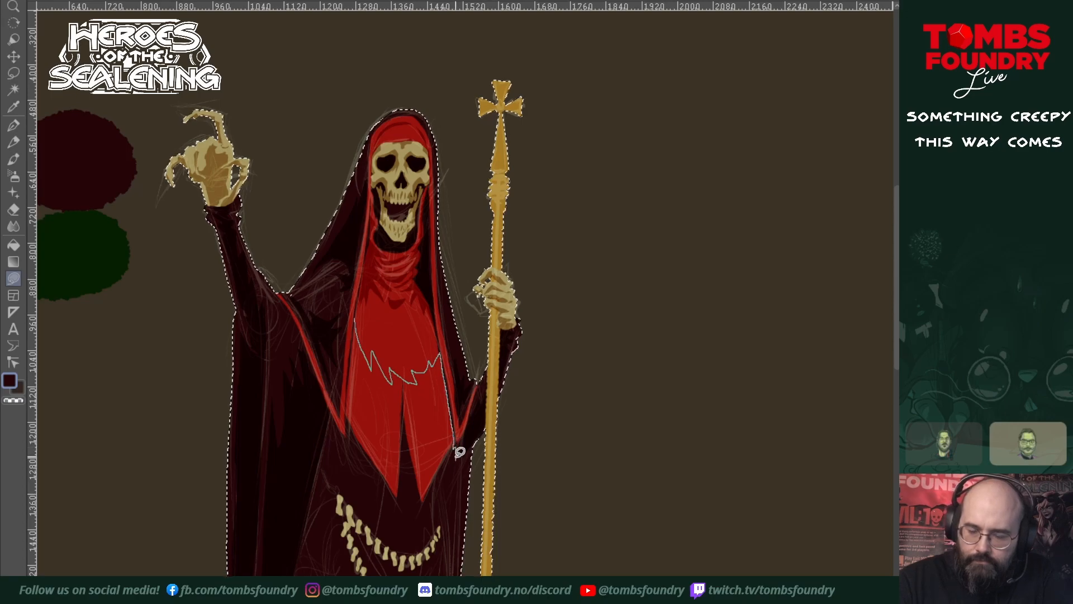
{"action": "mouse_move", "coordinate": [458, 554]}
{"action": "left_mouse_down"}
{"action": "mouse_move", "coordinate": [454, 576]}
{"action": "mouse_move", "coordinate": [437, 502]}
{"action": "left_mouse_up"}
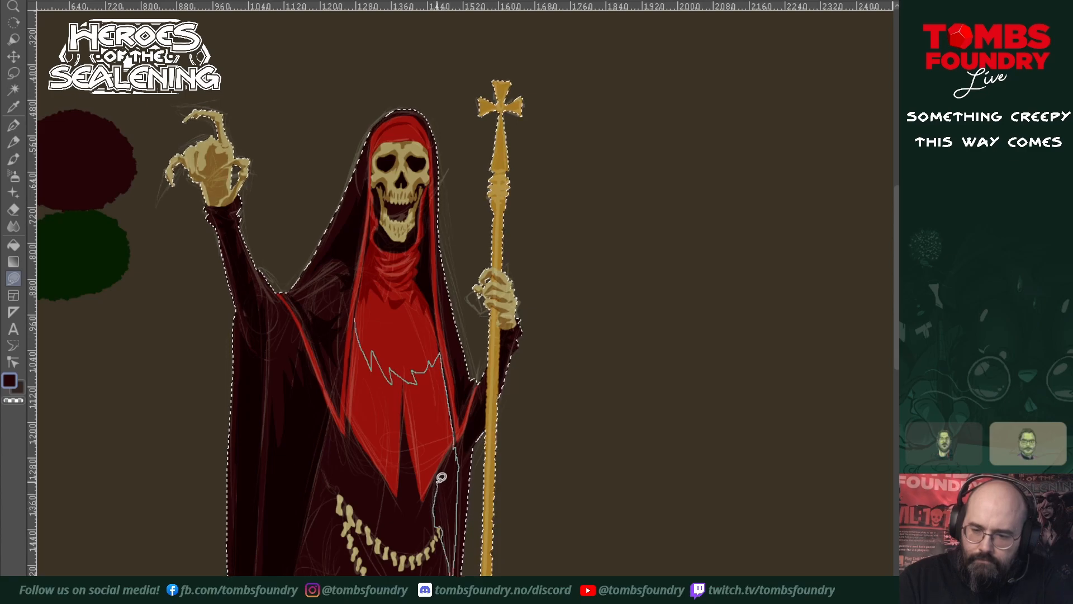
{"action": "mouse_move", "coordinate": [438, 461]}
{"action": "left_mouse_down"}
{"action": "mouse_move", "coordinate": [418, 442]}
{"action": "mouse_move", "coordinate": [405, 381]}
{"action": "mouse_move", "coordinate": [391, 450]}
{"action": "mouse_move", "coordinate": [352, 406]}
{"action": "mouse_move", "coordinate": [360, 289]}
{"action": "left_mouse_up"}
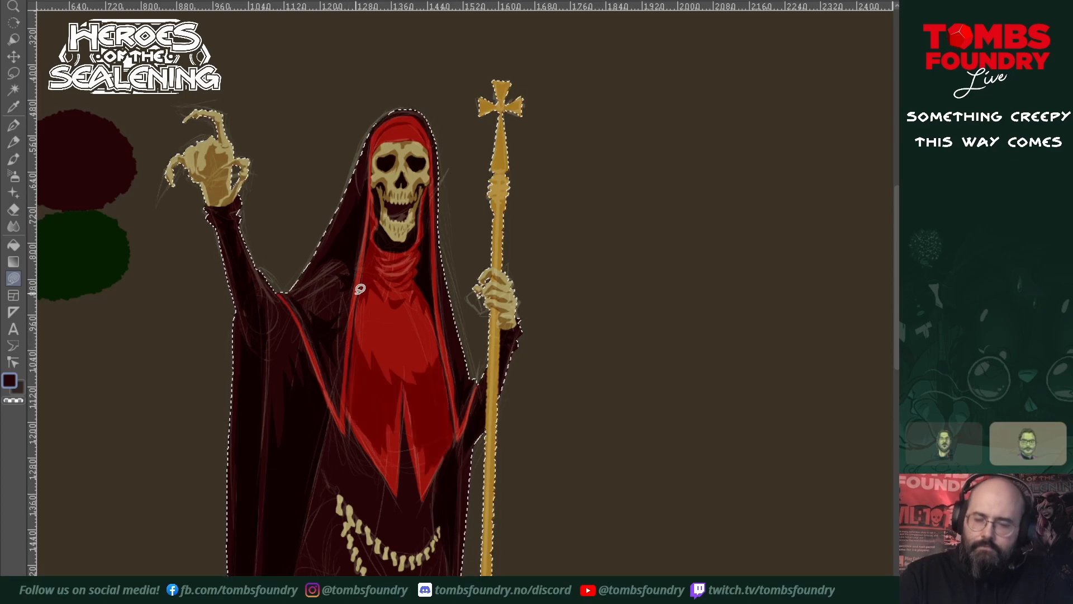
- Shade the dark robe in the red panel's slit and beneath its two points, above the bone chains
{"action": "scroll", "coordinate": [492, 358], "scroll_direction": "down", "scroll_amount": 5}
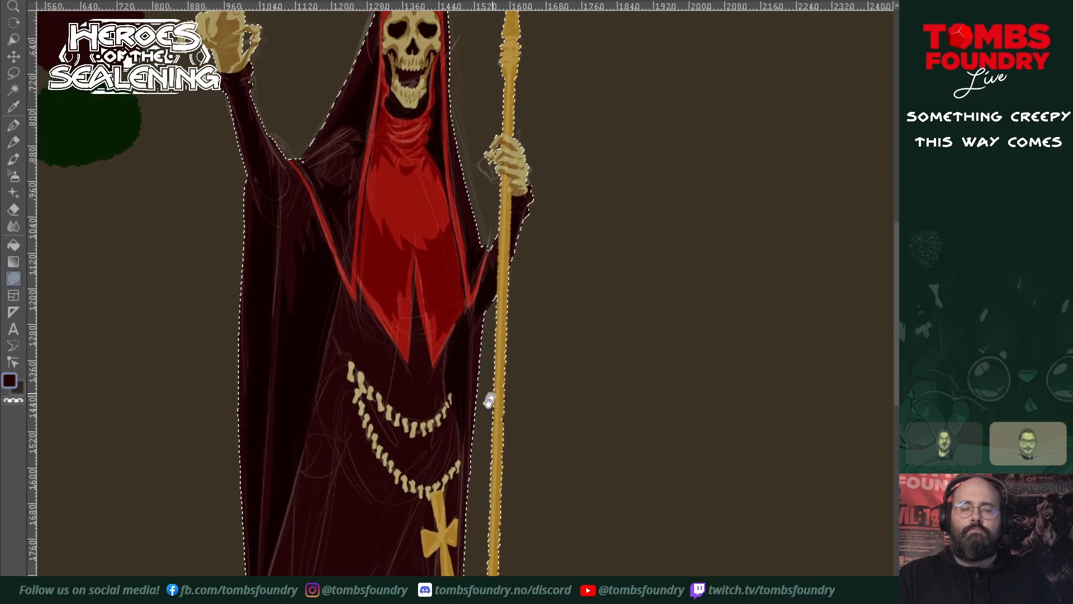
{"action": "mouse_move", "coordinate": [412, 261]}
{"action": "left_mouse_down"}
{"action": "mouse_move", "coordinate": [424, 407]}
{"action": "mouse_move", "coordinate": [437, 392]}
{"action": "mouse_move", "coordinate": [413, 258]}
{"action": "left_mouse_up"}
{"action": "mouse_move", "coordinate": [409, 370]}
{"action": "left_mouse_down"}
{"action": "mouse_move", "coordinate": [359, 285]}
{"action": "mouse_move", "coordinate": [356, 304]}
{"action": "mouse_move", "coordinate": [345, 283]}
{"action": "mouse_move", "coordinate": [334, 327]}
{"action": "mouse_move", "coordinate": [347, 359]}
{"action": "mouse_move", "coordinate": [366, 377]}
{"action": "mouse_move", "coordinate": [363, 341]}
{"action": "mouse_move", "coordinate": [383, 385]}
{"action": "mouse_move", "coordinate": [383, 362]}
{"action": "mouse_move", "coordinate": [408, 397]}
{"action": "mouse_move", "coordinate": [401, 371]}
{"action": "mouse_move", "coordinate": [419, 383]}
{"action": "mouse_move", "coordinate": [412, 351]}
{"action": "left_mouse_up"}
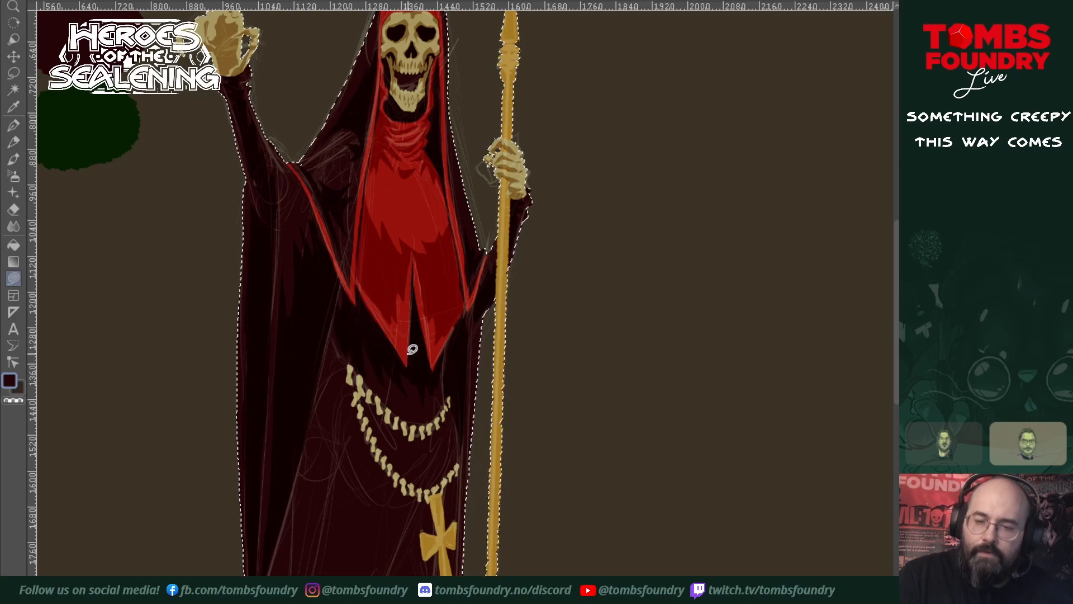
{"action": "mouse_move", "coordinate": [521, 482]}
{"action": "left_mouse_down"}
{"action": "mouse_move", "coordinate": [539, 603]}
{"action": "mouse_move", "coordinate": [597, 343]}
{"action": "left_mouse_up"}
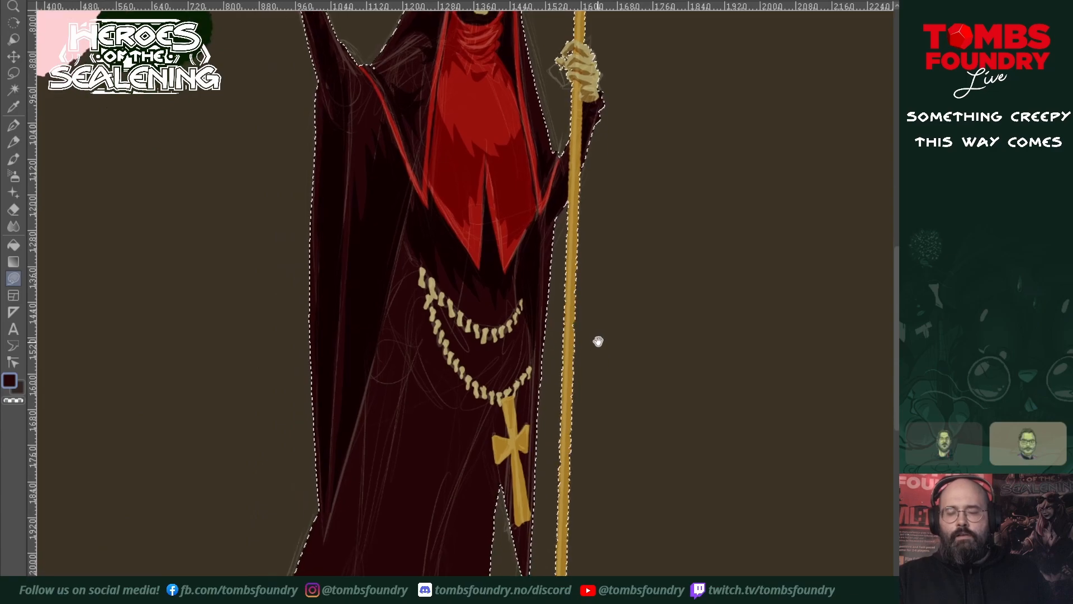
{"action": "left_click_drag", "start_coordinate": [585, 387], "coordinate": [558, 425]}
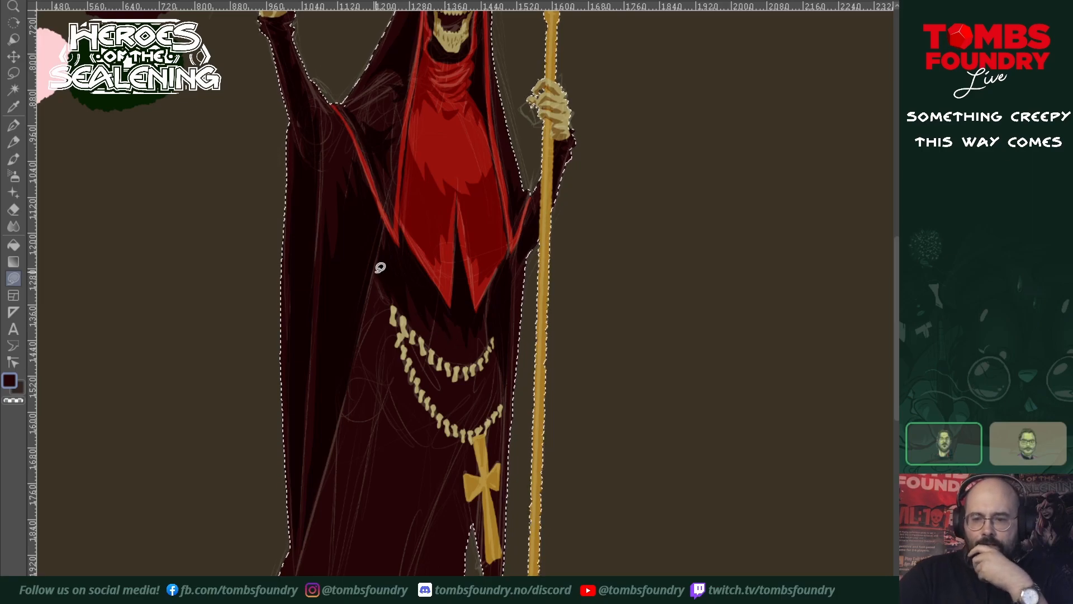
- Shade the dark robe beside the red panel's lower edge and along the staff side near the bone chains and hanging cross
{"action": "mouse_move", "coordinate": [377, 272]}
{"action": "left_mouse_down"}
{"action": "mouse_move", "coordinate": [390, 298]}
{"action": "mouse_move", "coordinate": [363, 341]}
{"action": "mouse_move", "coordinate": [377, 272]}
{"action": "left_mouse_up"}
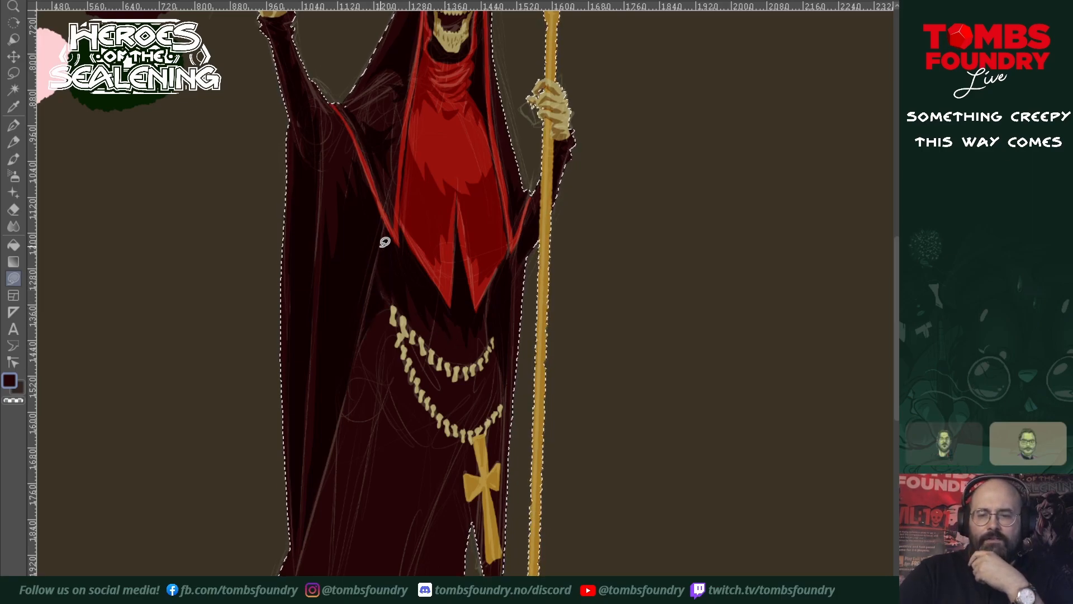
{"action": "mouse_move", "coordinate": [446, 359]}
{"action": "left_mouse_down"}
{"action": "mouse_move", "coordinate": [476, 347]}
{"action": "mouse_move", "coordinate": [447, 360]}
{"action": "left_mouse_up"}
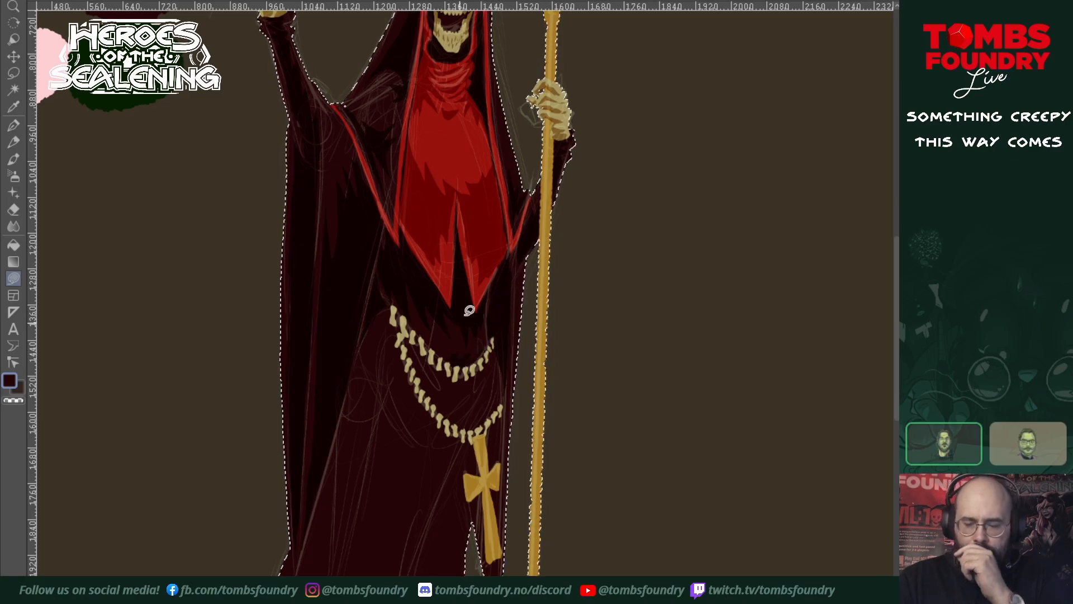
{"action": "left_click_drag", "start_coordinate": [516, 555], "coordinate": [493, 561]}
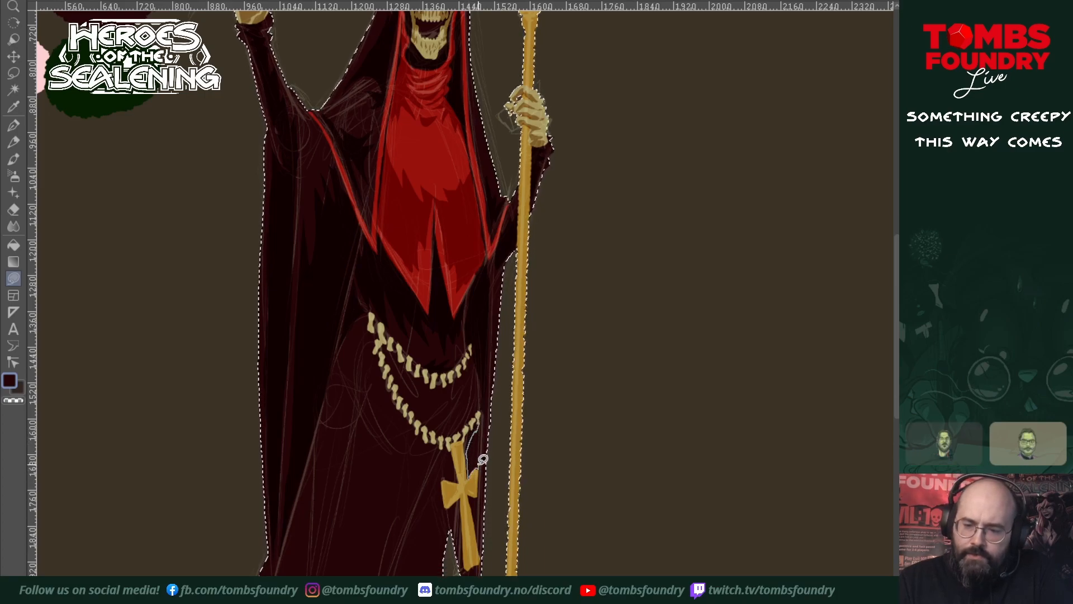
{"action": "mouse_move", "coordinate": [483, 411]}
{"action": "left_mouse_down"}
{"action": "mouse_move", "coordinate": [526, 346]}
{"action": "mouse_move", "coordinate": [506, 435]}
{"action": "left_mouse_up"}
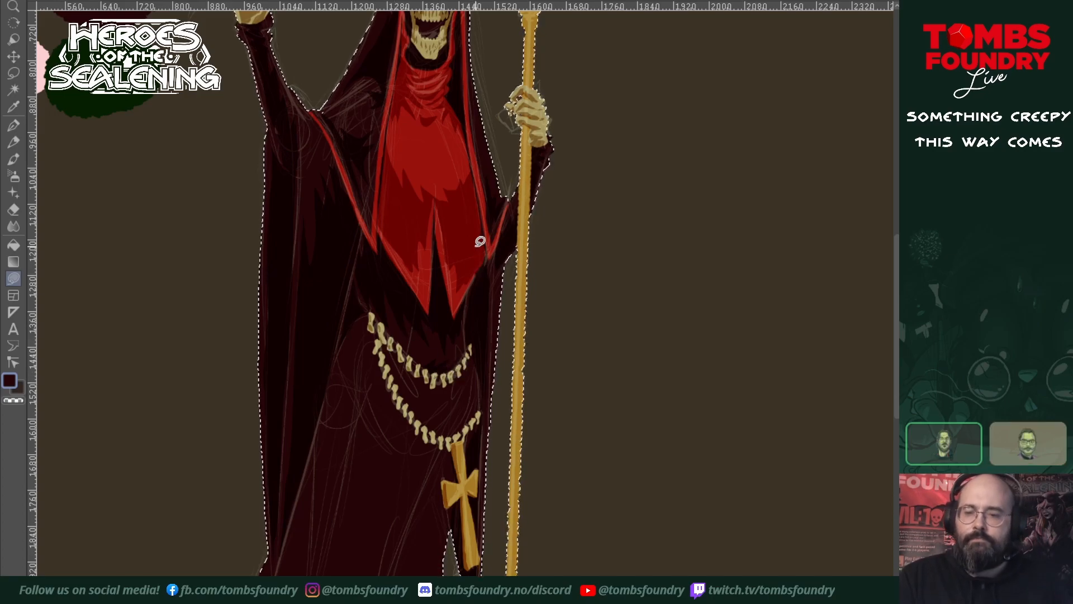
- Shade the robe at the waist with dark fold shapes between and around the two bone chains
{"action": "left_click_drag", "start_coordinate": [494, 448], "coordinate": [495, 397]}
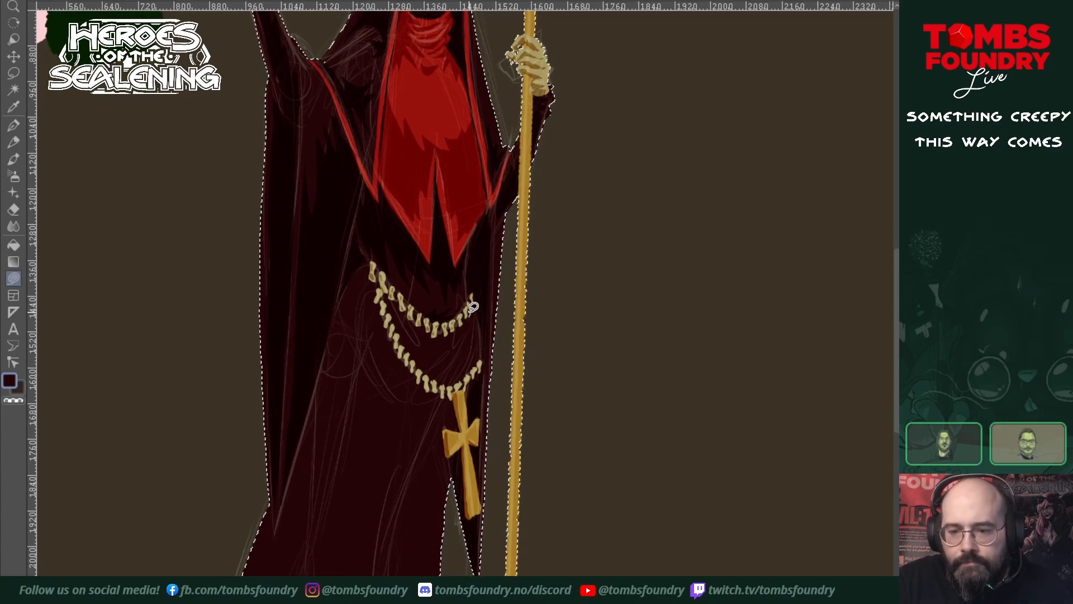
{"action": "mouse_move", "coordinate": [473, 359]}
{"action": "left_mouse_down"}
{"action": "mouse_move", "coordinate": [481, 325]}
{"action": "mouse_move", "coordinate": [470, 309]}
{"action": "mouse_move", "coordinate": [495, 324]}
{"action": "mouse_move", "coordinate": [493, 374]}
{"action": "left_mouse_up"}
{"action": "mouse_move", "coordinate": [415, 356]}
{"action": "left_mouse_down"}
{"action": "mouse_move", "coordinate": [444, 370]}
{"action": "mouse_move", "coordinate": [437, 379]}
{"action": "mouse_move", "coordinate": [459, 372]}
{"action": "mouse_move", "coordinate": [450, 388]}
{"action": "mouse_move", "coordinate": [471, 378]}
{"action": "mouse_move", "coordinate": [465, 391]}
{"action": "mouse_move", "coordinate": [501, 365]}
{"action": "mouse_move", "coordinate": [469, 404]}
{"action": "mouse_move", "coordinate": [414, 357]}
{"action": "left_mouse_up"}
{"action": "left_click_drag", "start_coordinate": [514, 445], "coordinate": [534, 460]}
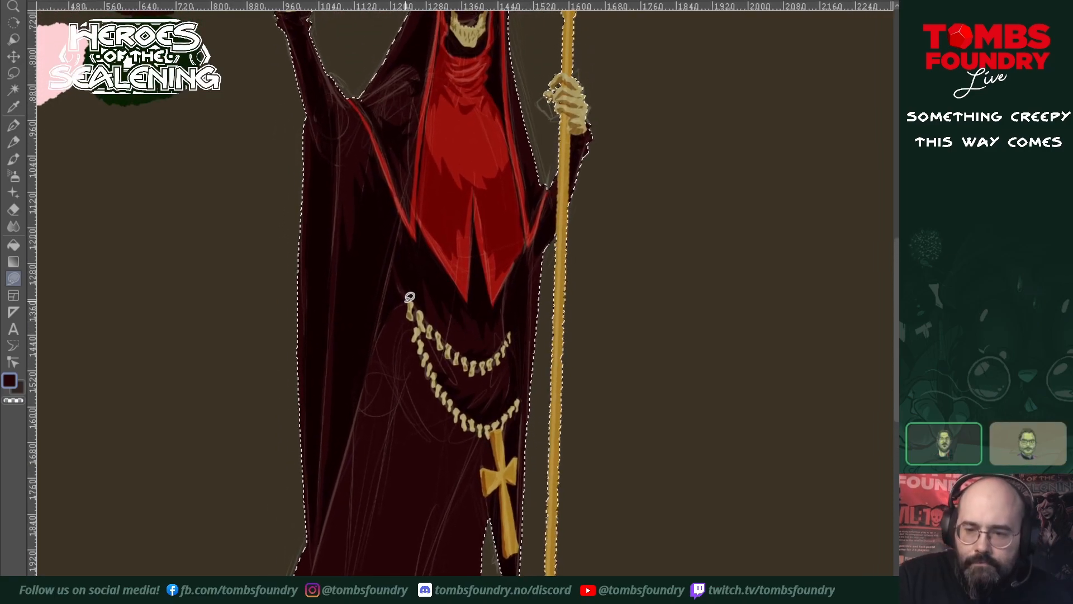
{"action": "mouse_move", "coordinate": [405, 301]}
{"action": "left_mouse_down"}
{"action": "mouse_move", "coordinate": [375, 363]}
{"action": "mouse_move", "coordinate": [387, 345]}
{"action": "mouse_move", "coordinate": [378, 403]}
{"action": "mouse_move", "coordinate": [396, 355]}
{"action": "mouse_move", "coordinate": [392, 401]}
{"action": "mouse_move", "coordinate": [404, 359]}
{"action": "mouse_move", "coordinate": [411, 388]}
{"action": "mouse_move", "coordinate": [426, 366]}
{"action": "mouse_move", "coordinate": [409, 300]}
{"action": "left_mouse_up"}
- Shade a broad, jagged-topped dark fold down the middle of the robe's skirt, from below the bone chains towards the hem
{"action": "mouse_move", "coordinate": [532, 538]}
{"action": "left_mouse_down"}
{"action": "mouse_move", "coordinate": [527, 487]}
{"action": "mouse_move", "coordinate": [570, 307]}
{"action": "left_mouse_up"}
{"action": "left_click_drag", "start_coordinate": [544, 468], "coordinate": [606, 254]}
{"action": "key", "text": "alt+space"}
{"action": "left_click", "coordinate": [533, 451], "text": "alt"}
{"action": "left_click_drag", "start_coordinate": [571, 337], "coordinate": [484, 501]}
{"action": "key", "text": "ctrl+space"}
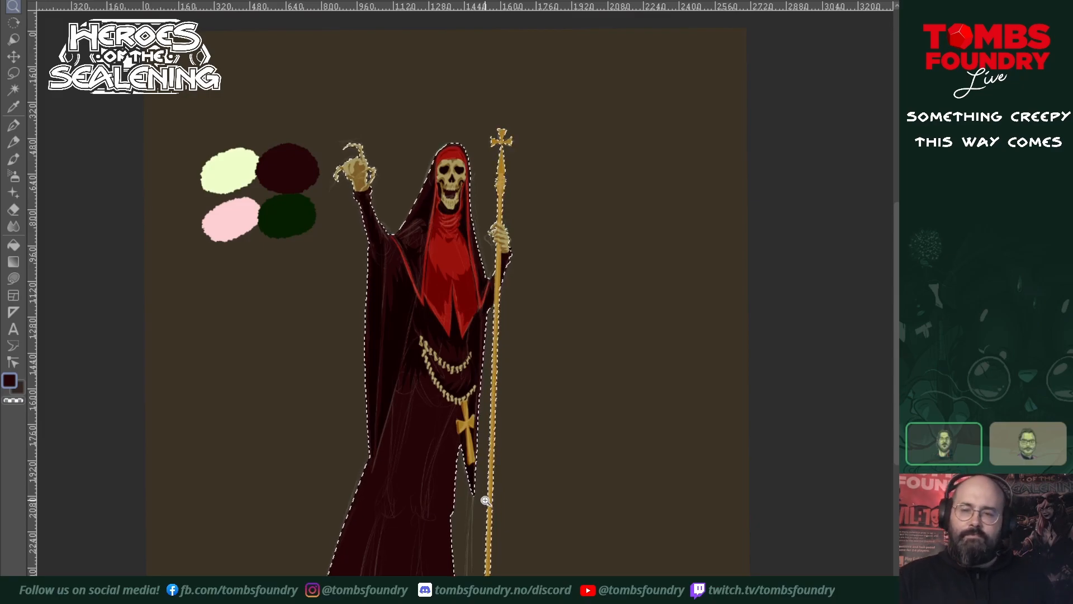
{"action": "left_click_drag", "start_coordinate": [467, 450], "coordinate": [494, 405]}
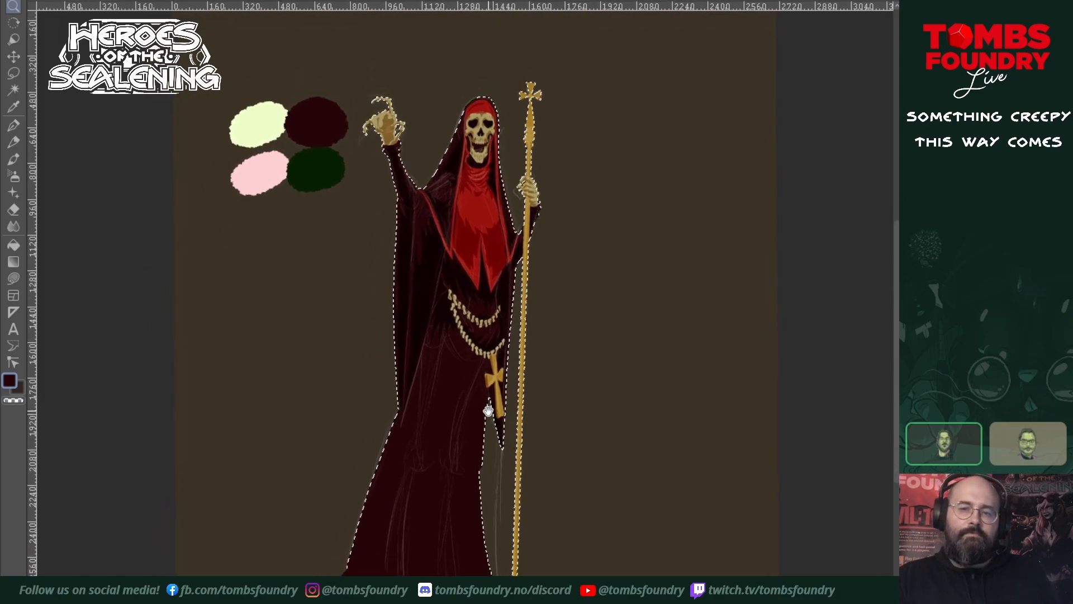
{"action": "left_click", "coordinate": [475, 440]}
{"action": "left_click_drag", "start_coordinate": [476, 445], "coordinate": [493, 370]}
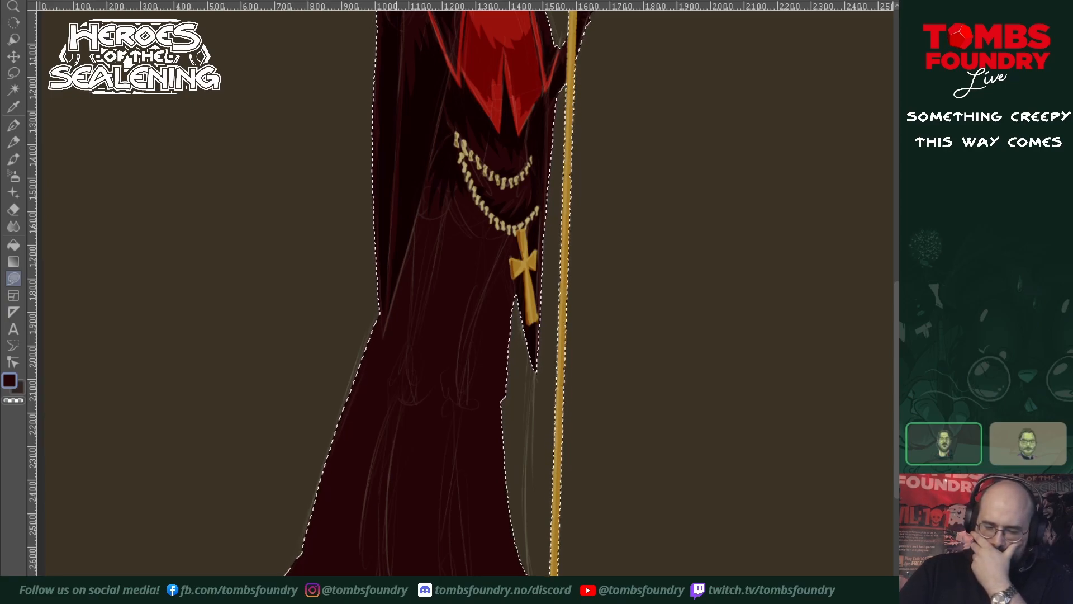
{"action": "mouse_move", "coordinate": [401, 572]}
{"action": "left_mouse_down"}
{"action": "mouse_move", "coordinate": [397, 429]}
{"action": "mouse_move", "coordinate": [428, 394]}
{"action": "mouse_move", "coordinate": [442, 333]}
{"action": "mouse_move", "coordinate": [445, 360]}
{"action": "mouse_move", "coordinate": [473, 300]}
{"action": "left_mouse_up"}
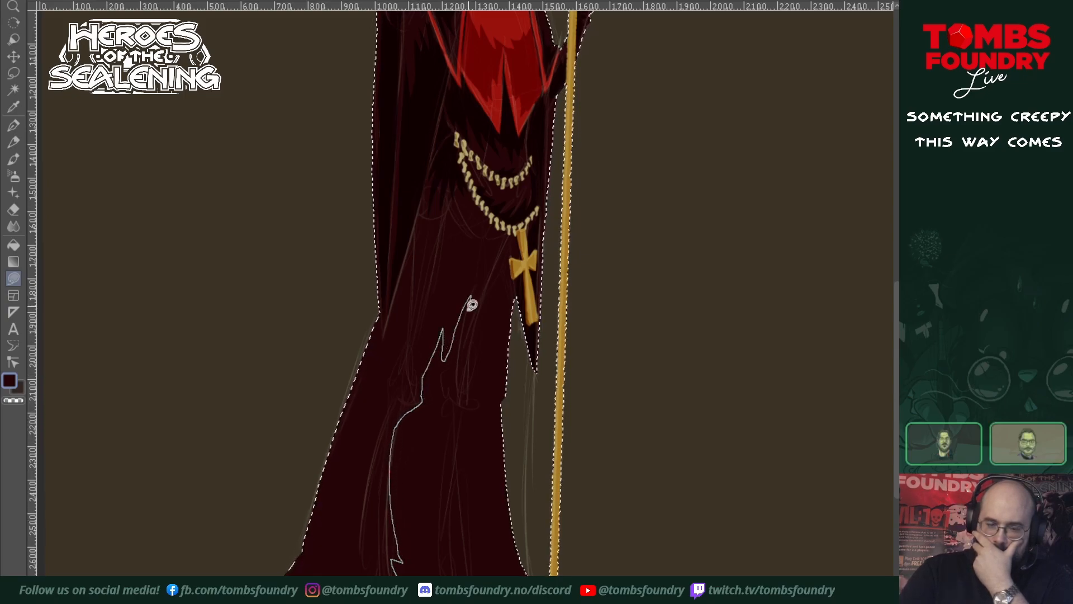
{"action": "mouse_move", "coordinate": [463, 395]}
{"action": "left_mouse_down"}
{"action": "mouse_move", "coordinate": [453, 461]}
{"action": "mouse_move", "coordinate": [468, 569]}
{"action": "mouse_move", "coordinate": [443, 581]}
{"action": "left_mouse_up"}
{"action": "scroll", "coordinate": [513, 468], "scroll_direction": "up", "scroll_amount": 5}
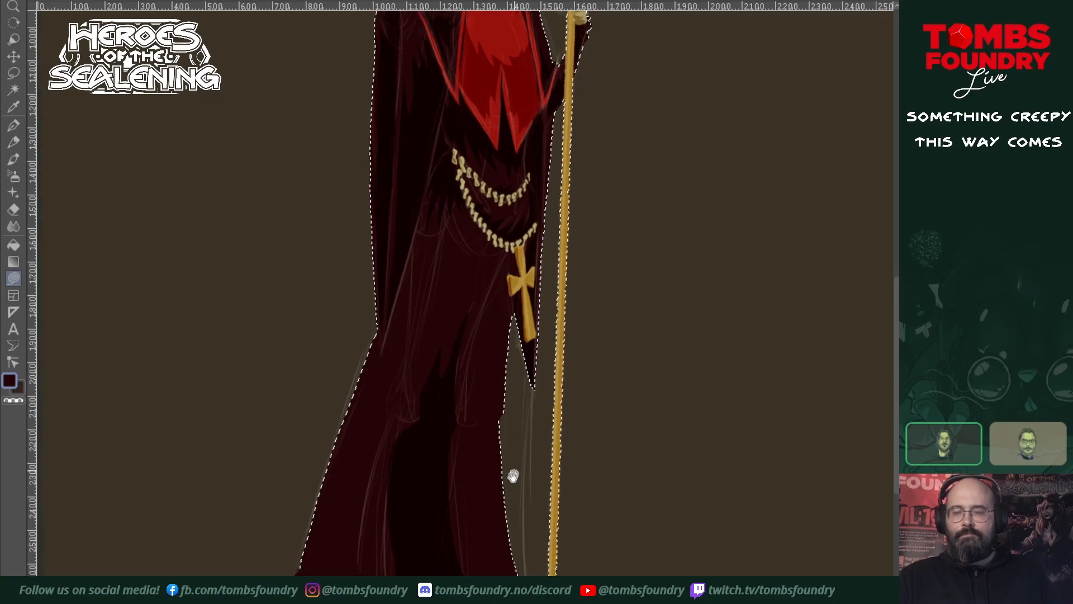
- Shade the robe folds at the hip beneath the bone chains and clear the selection around the figure
{"action": "mouse_move", "coordinate": [447, 320]}
{"action": "left_mouse_down"}
{"action": "mouse_move", "coordinate": [427, 438]}
{"action": "mouse_move", "coordinate": [454, 365]}
{"action": "mouse_move", "coordinate": [454, 398]}
{"action": "mouse_move", "coordinate": [468, 348]}
{"action": "mouse_move", "coordinate": [450, 322]}
{"action": "mouse_move", "coordinate": [473, 367]}
{"action": "mouse_move", "coordinate": [492, 364]}
{"action": "mouse_move", "coordinate": [465, 349]}
{"action": "left_mouse_up"}
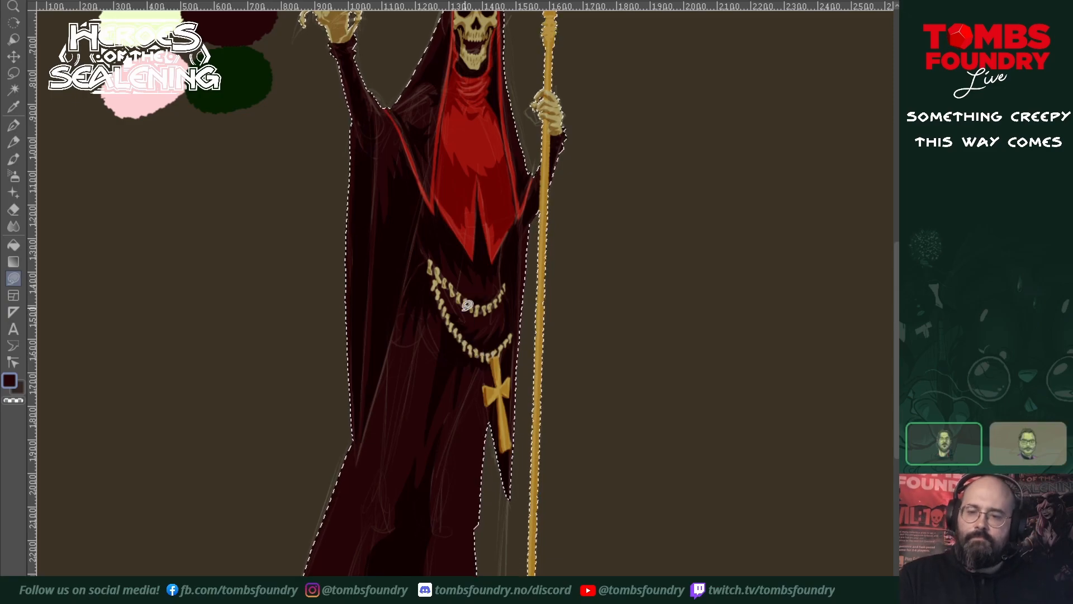
{"action": "left_click_drag", "start_coordinate": [494, 518], "coordinate": [544, 374]}
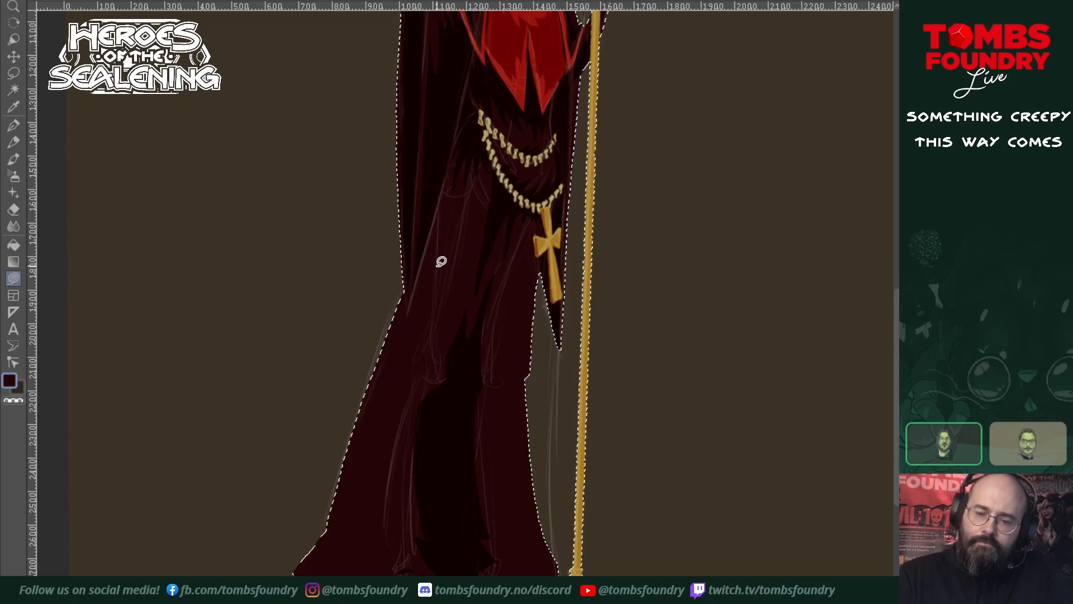
{"action": "left_click_drag", "start_coordinate": [555, 260], "coordinate": [546, 389]}
{"action": "left_click", "coordinate": [513, 393], "text": "alt"}
{"action": "left_click", "coordinate": [546, 390]}
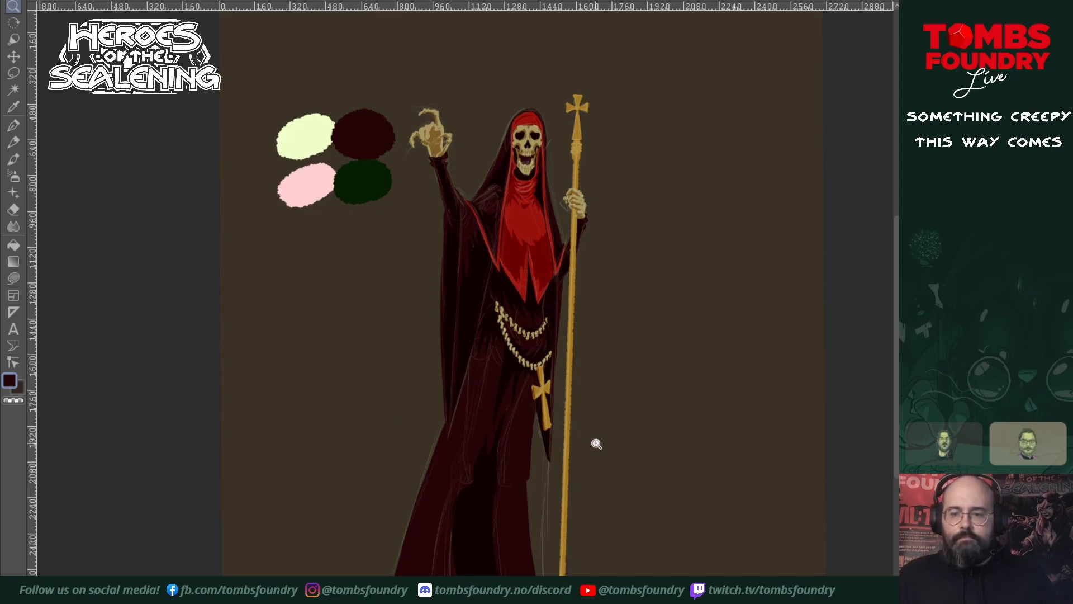
{"action": "left_click_drag", "start_coordinate": [492, 364], "coordinate": [396, 288]}
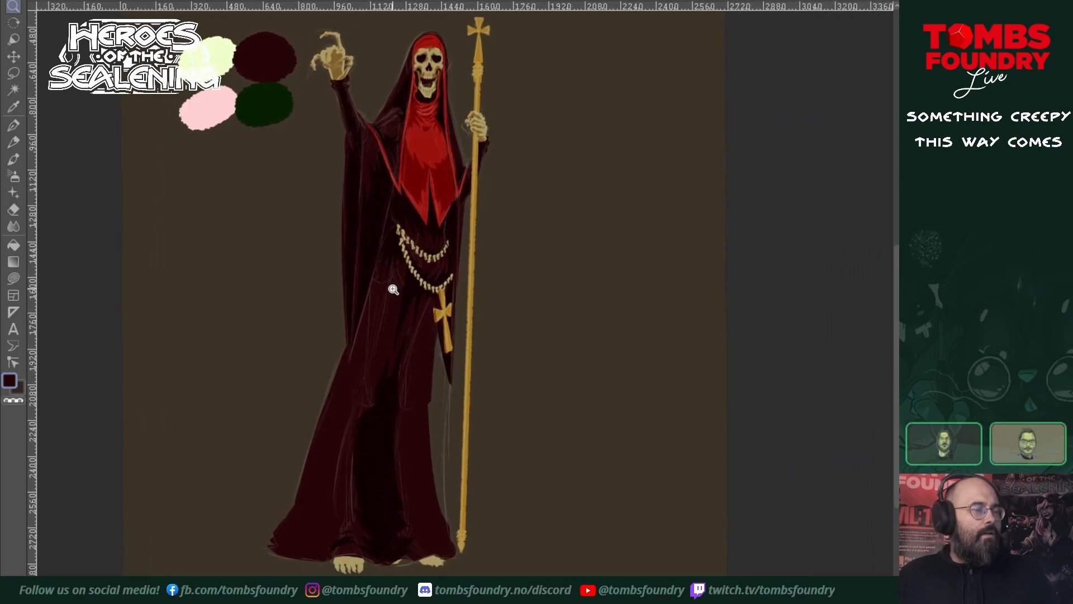